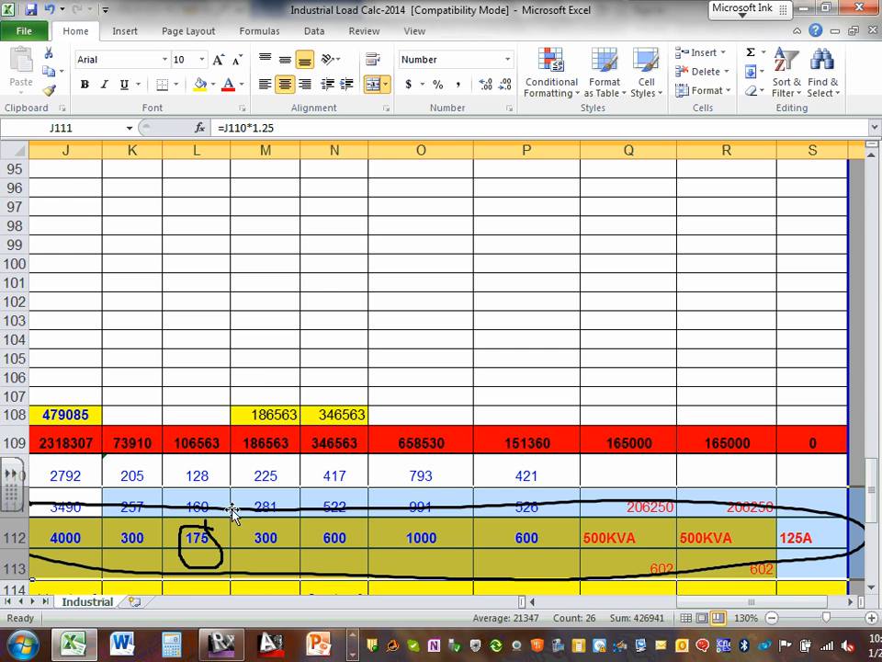
Step: Check the breaker and conductor sizes for the RP panel in the load calculation sheet
scroll(257, 364, up, 20)
scroll(255, 366, up, 10)
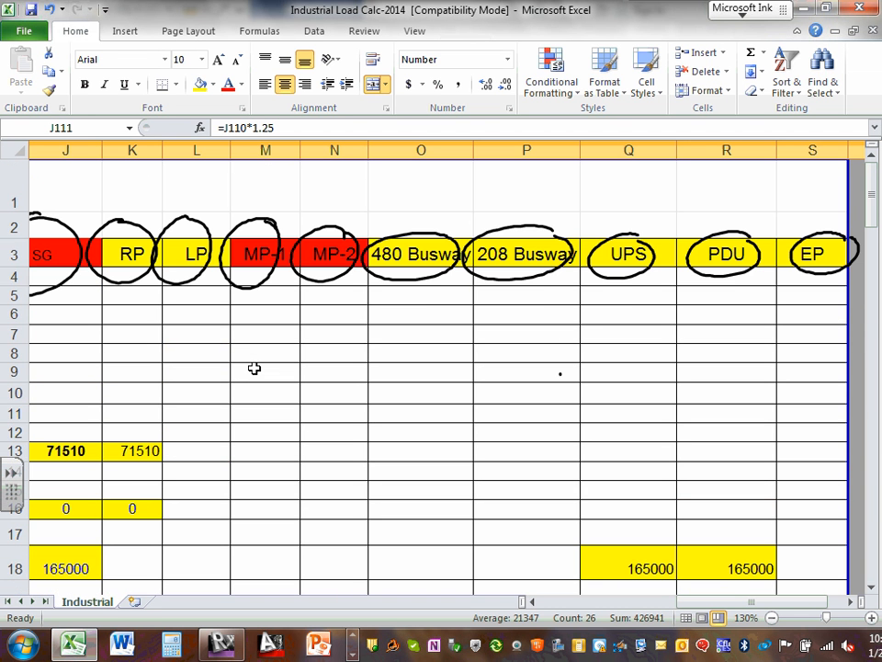
scroll(255, 368, down, 20)
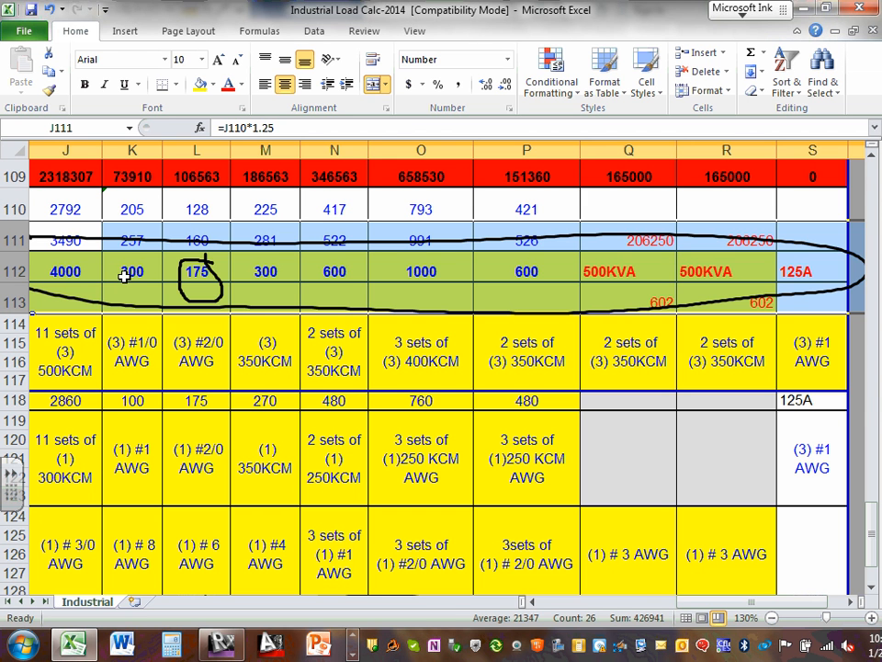
Step: Switch to Revit and place a 400A DCT_PB-208 panelboard against the electrical room wall, just below transformer XFR-1
click(801, 9)
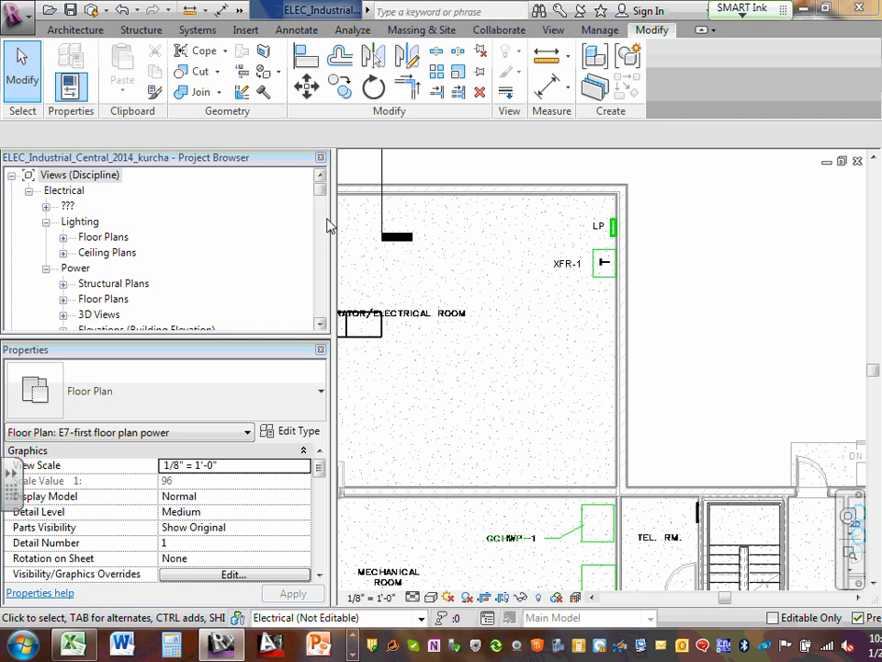
drag(319, 190, 321, 238)
click(157, 286)
scroll(150, 276, up, 1)
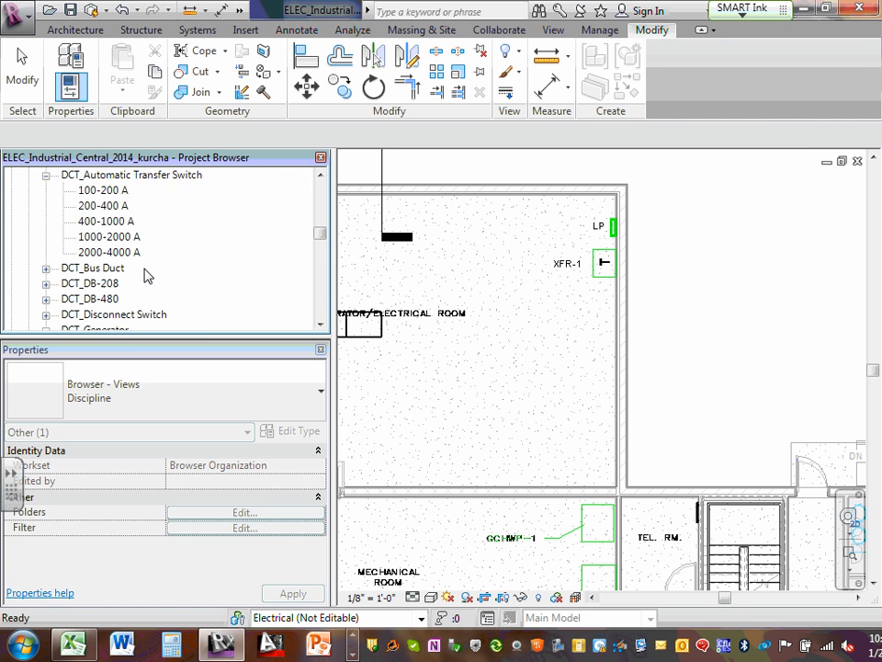
scroll(147, 274, down, 3)
scroll(147, 274, down, 3)
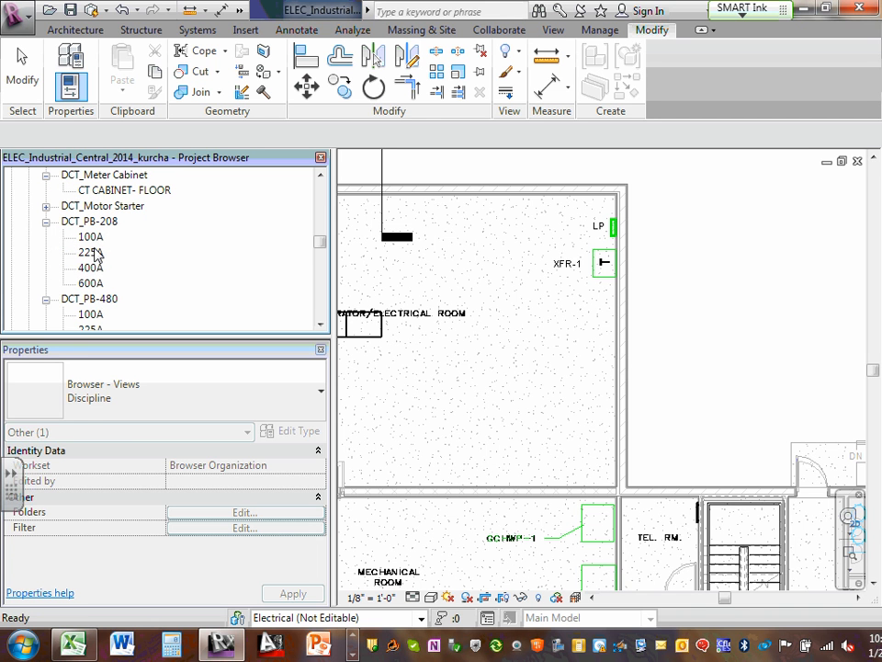
click(91, 268)
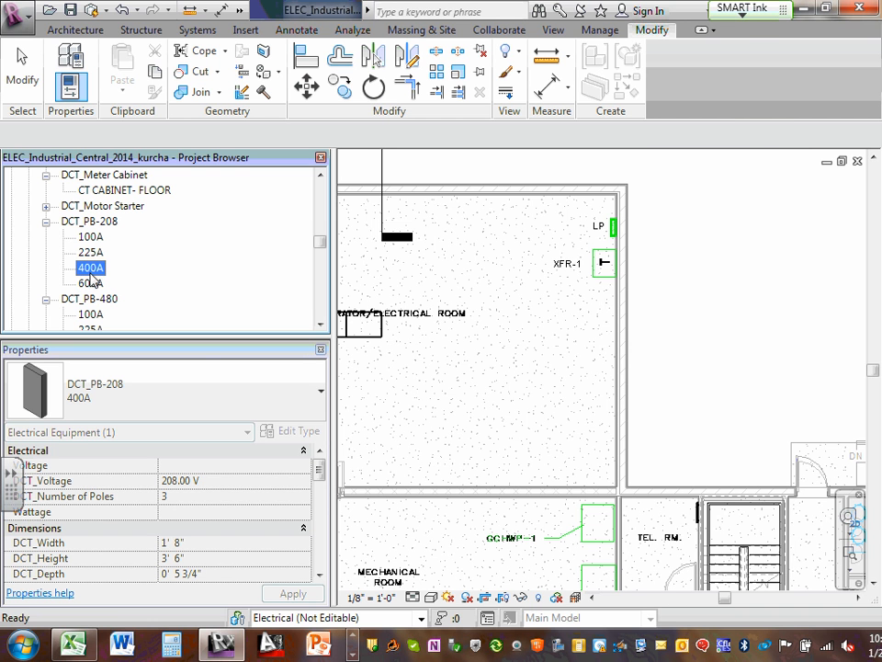
drag(90, 272, 620, 270)
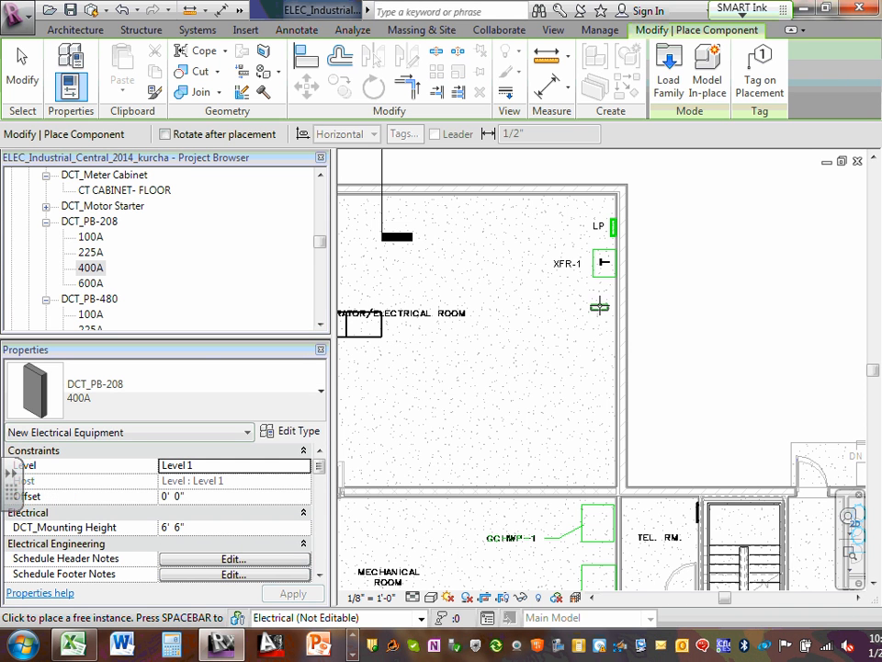
scroll(606, 296, up, 4)
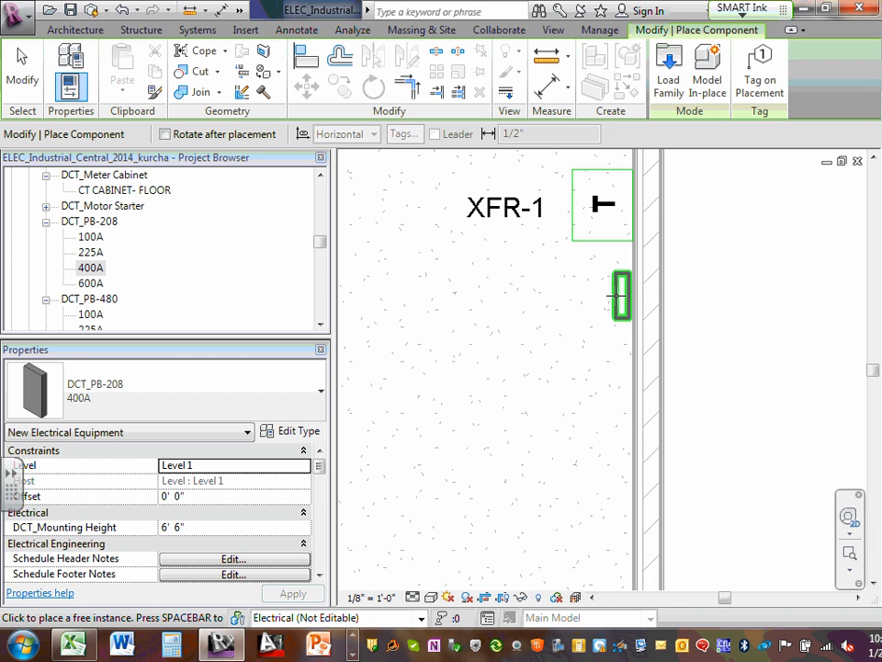
click(619, 288)
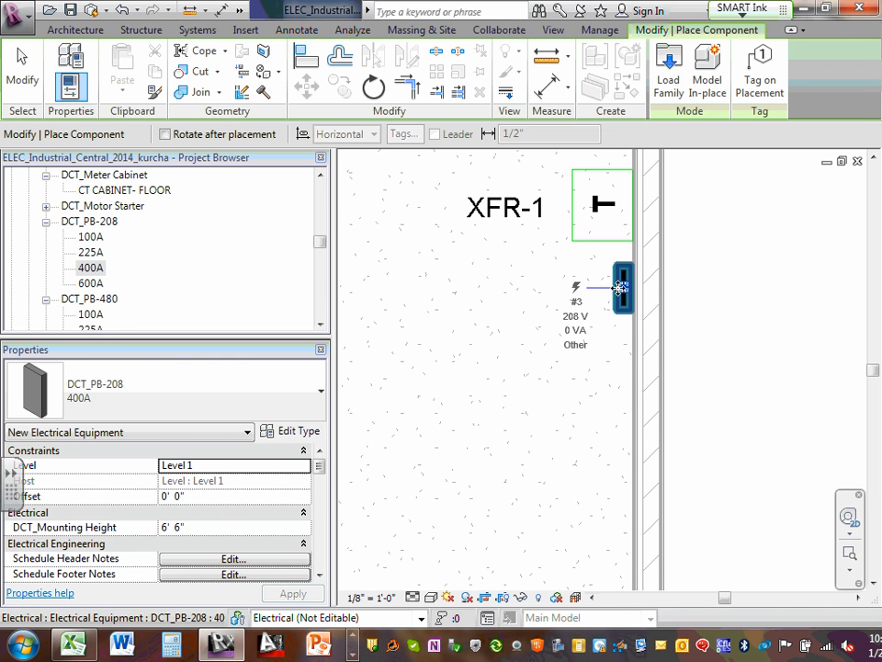
key(Escape)
key(Escape)
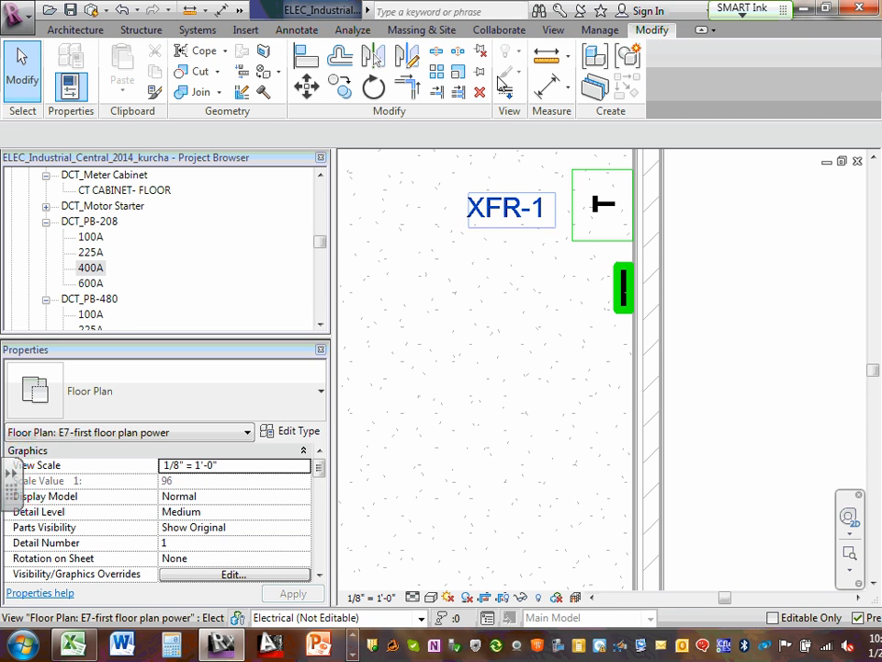
Step: Save the project and tag the new panelboard by category with an attached leader
click(297, 29)
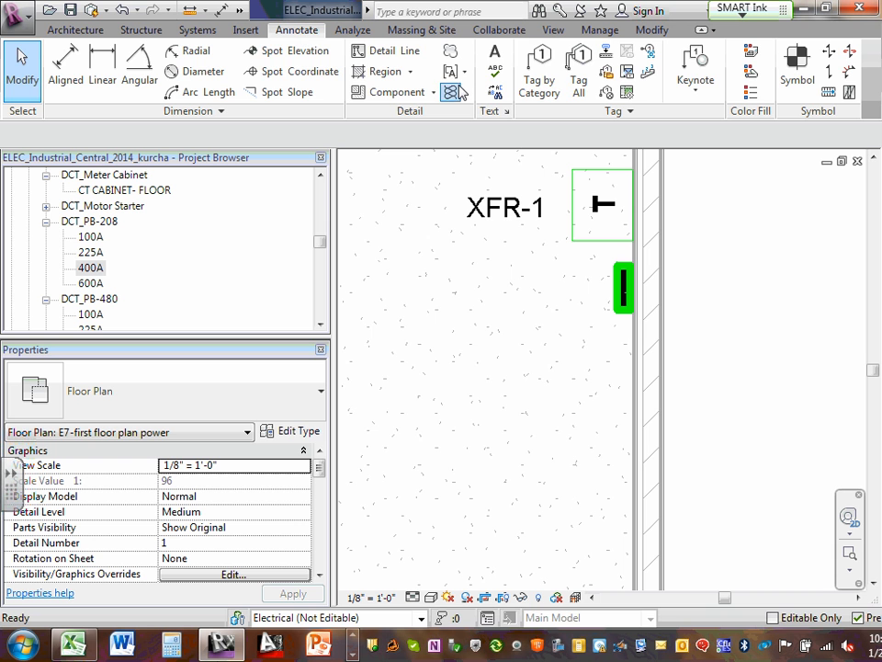
click(541, 85)
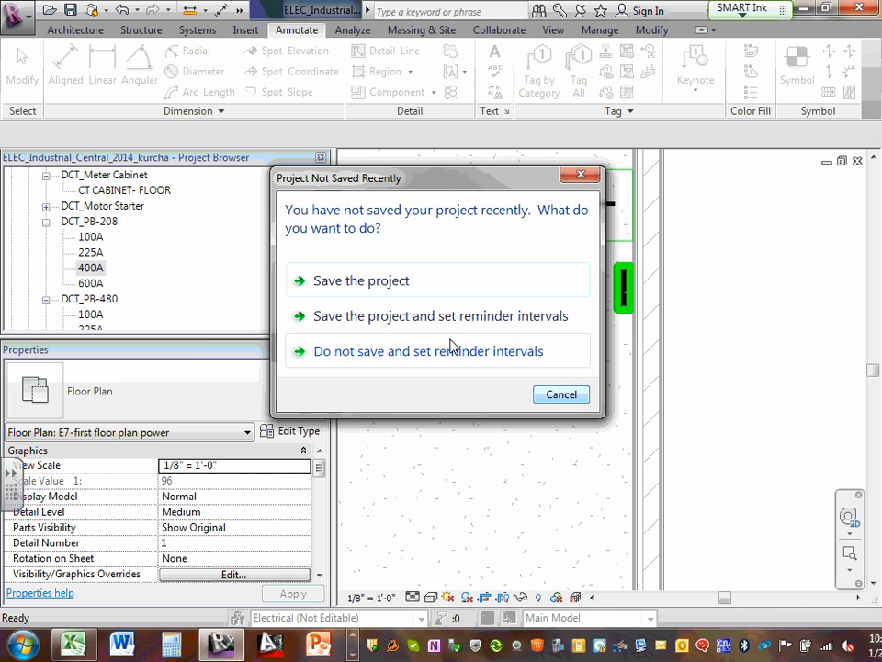
click(397, 283)
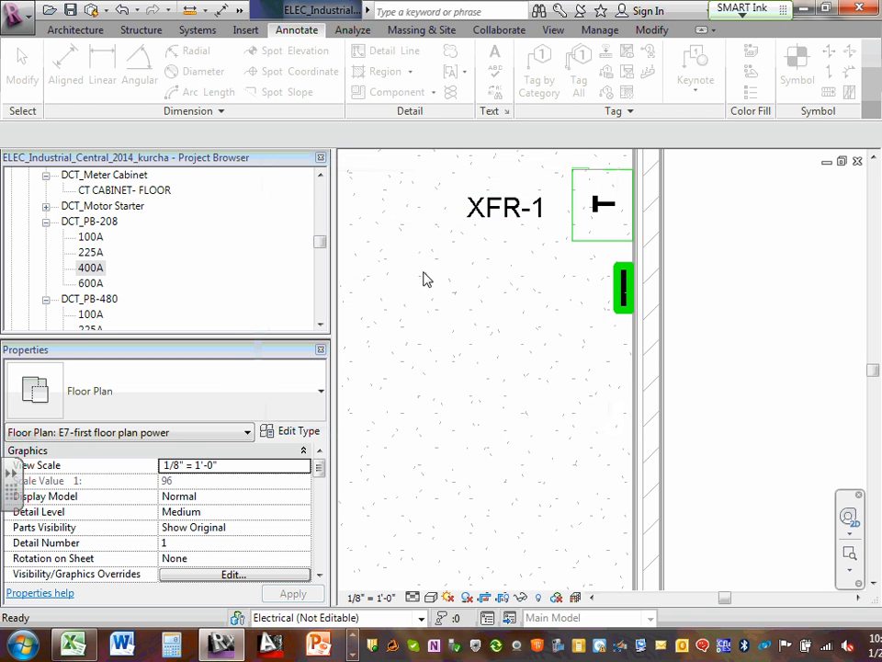
click(456, 269)
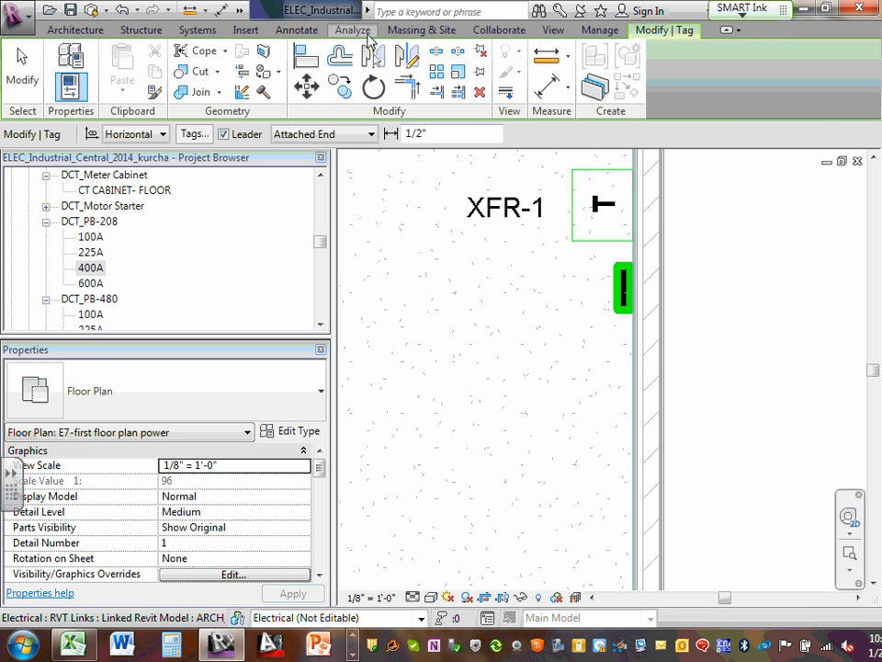
click(296, 30)
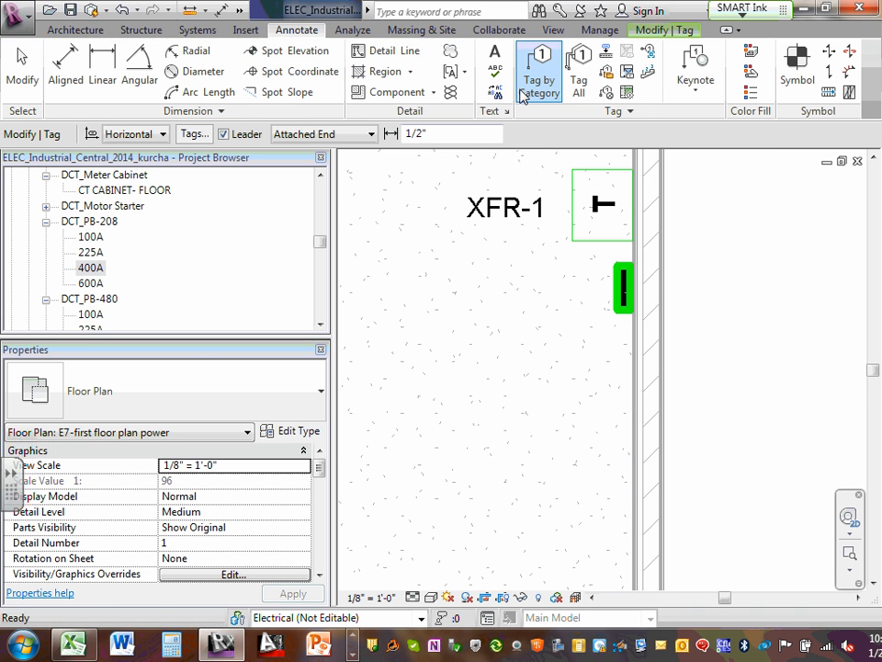
click(617, 296)
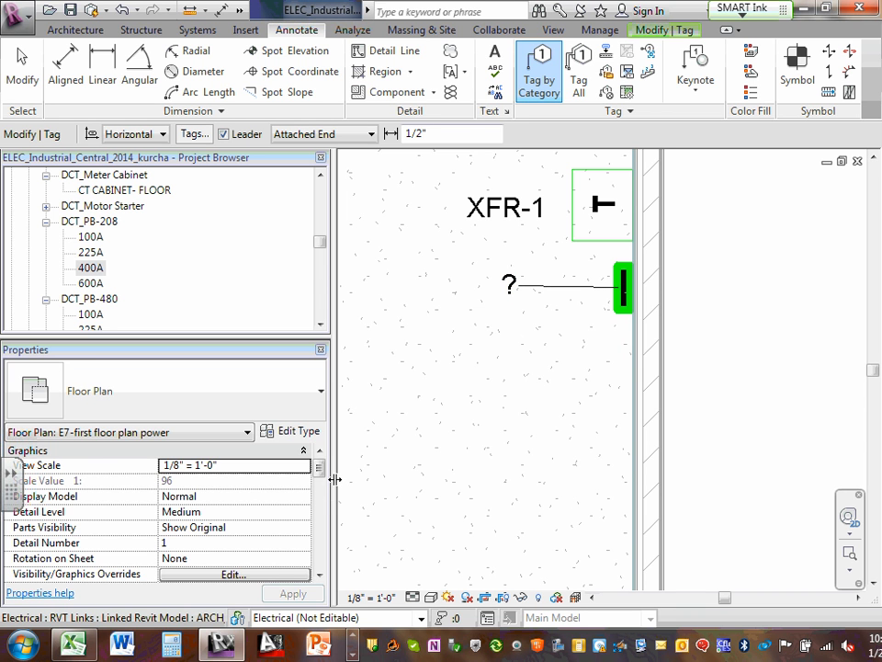
drag(318, 469, 339, 468)
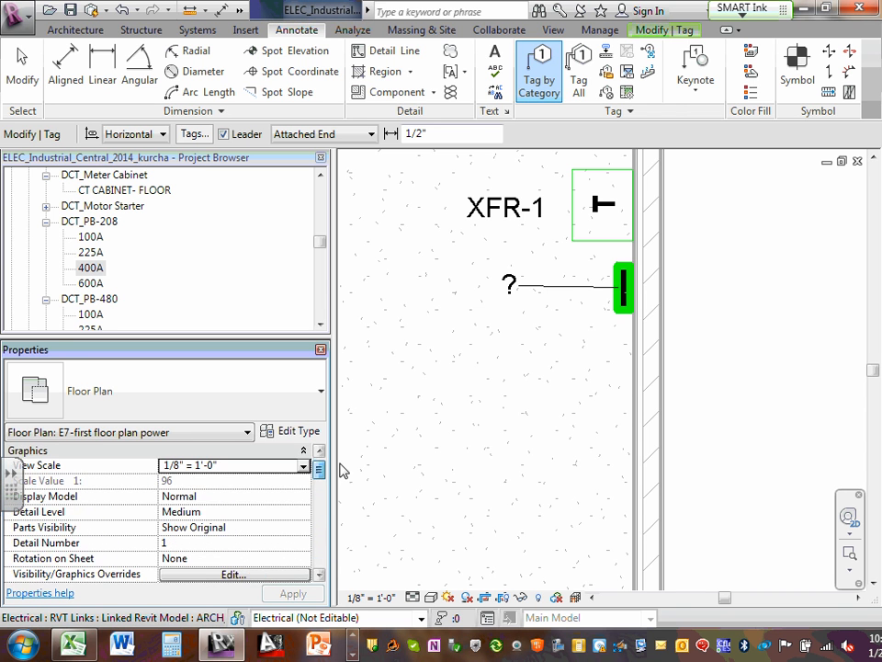
key(Escape)
Step: Set the new panelboard's panel name to RP
click(620, 316)
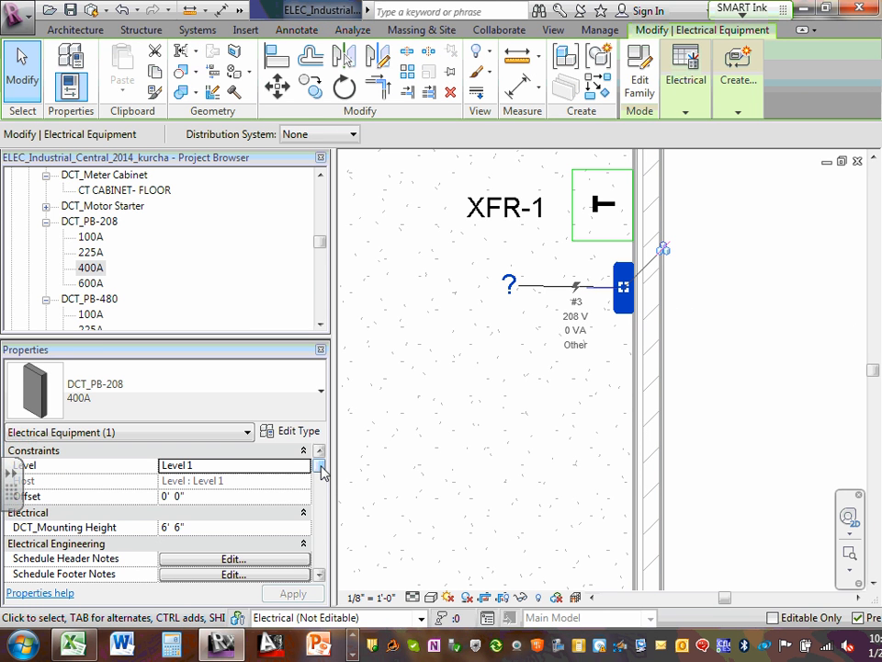
drag(321, 473, 325, 539)
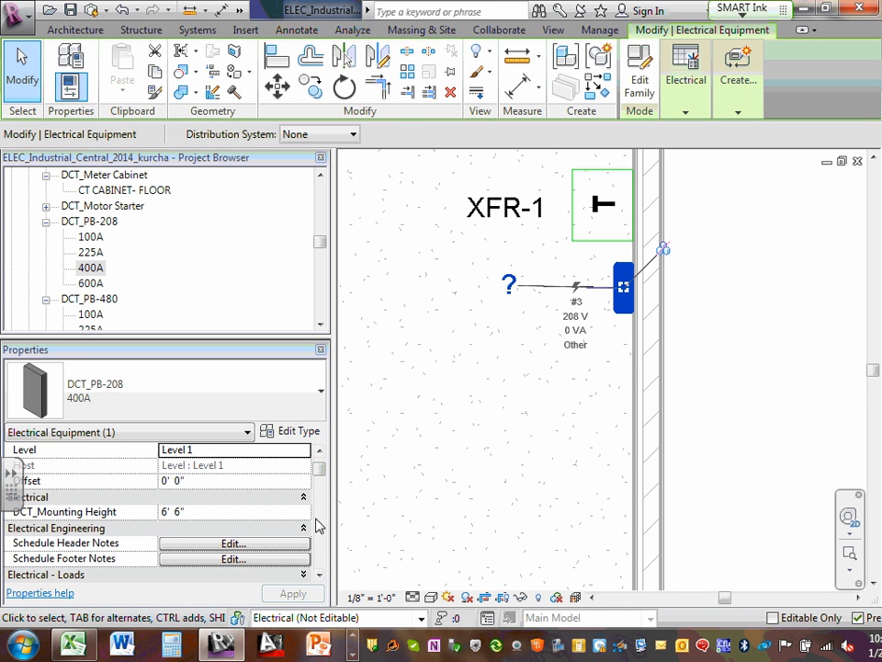
drag(321, 469, 320, 531)
scroll(237, 525, down, 5)
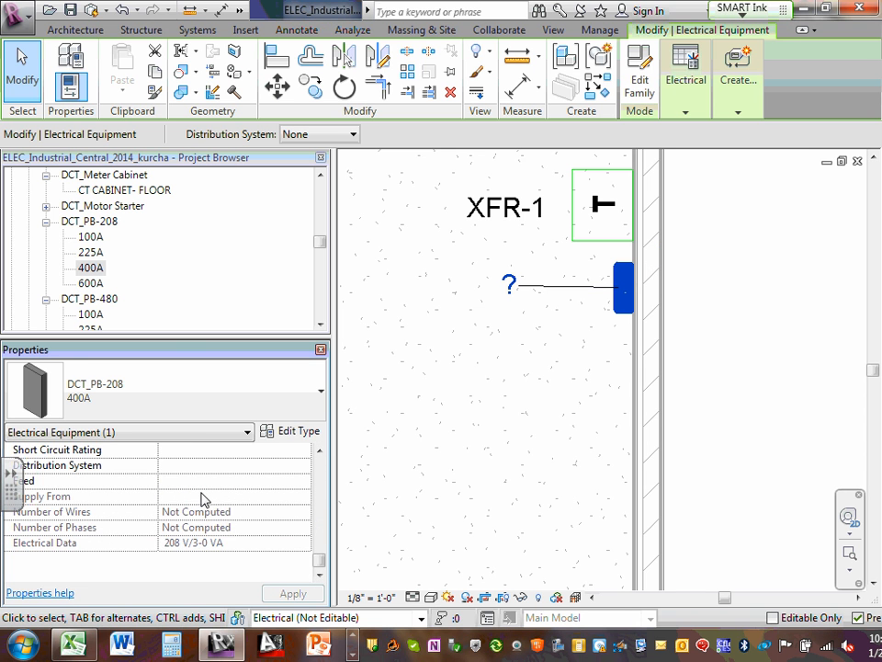
scroll(204, 499, up, 3)
scroll(204, 497, up, 2)
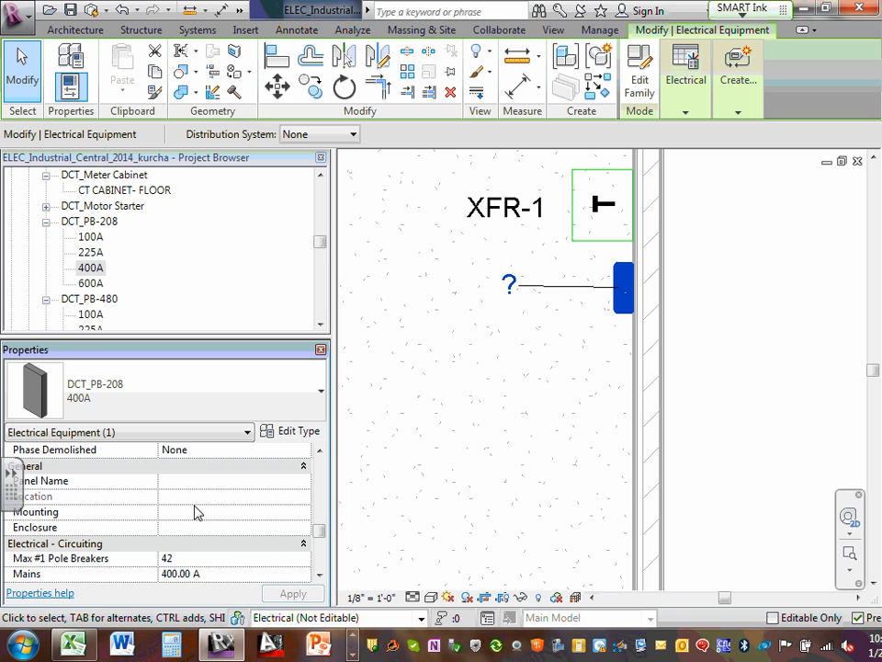
click(228, 487)
text(RP)
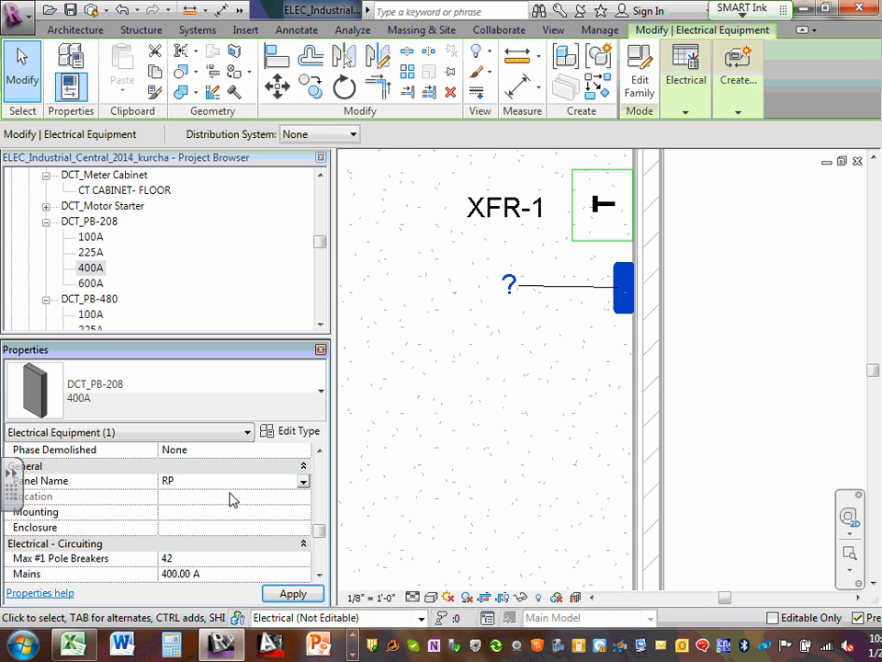
click(306, 593)
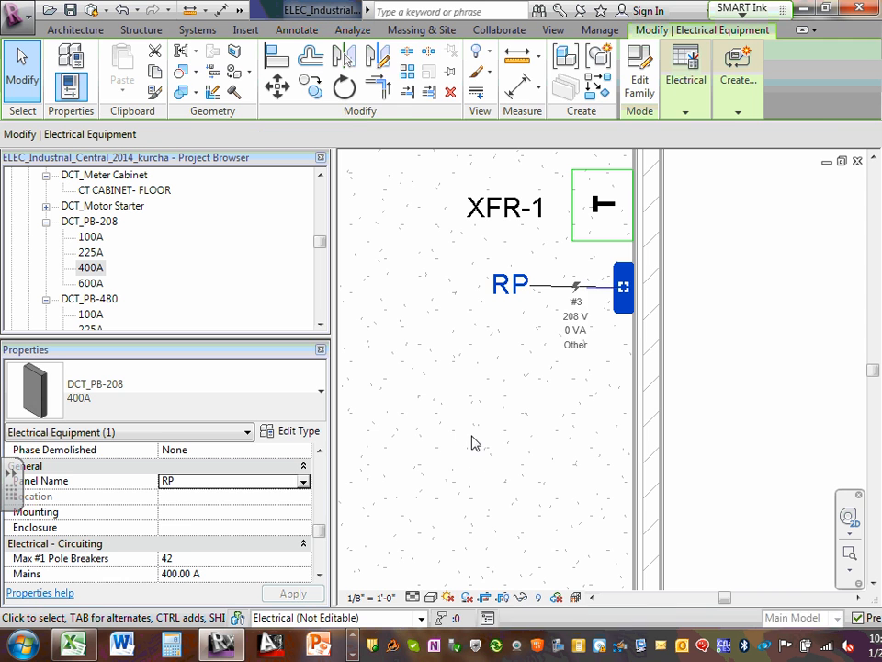
Step: Remove the leader from the RP tag and move the tag right beside its panelboard
click(499, 321)
click(508, 285)
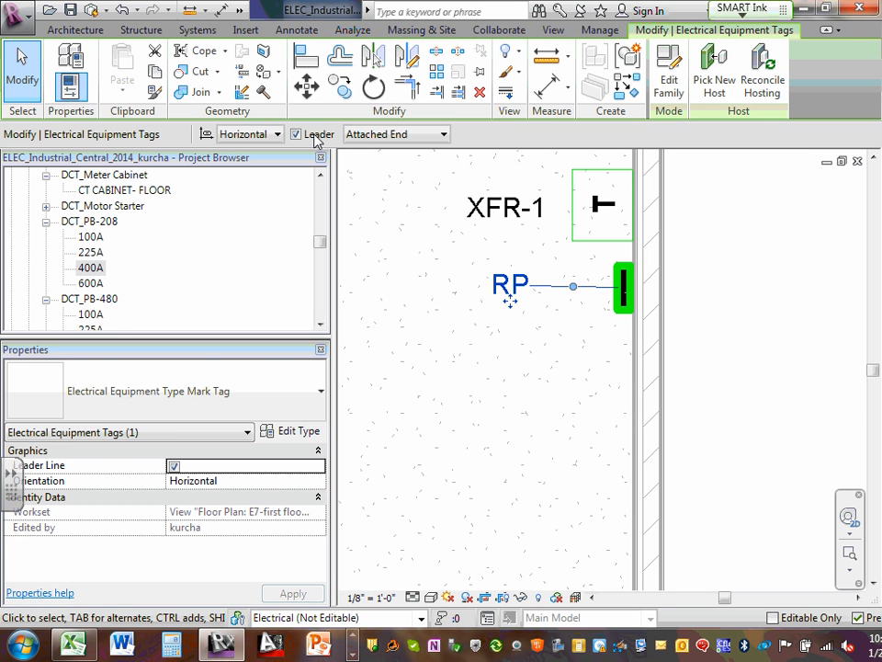
click(314, 135)
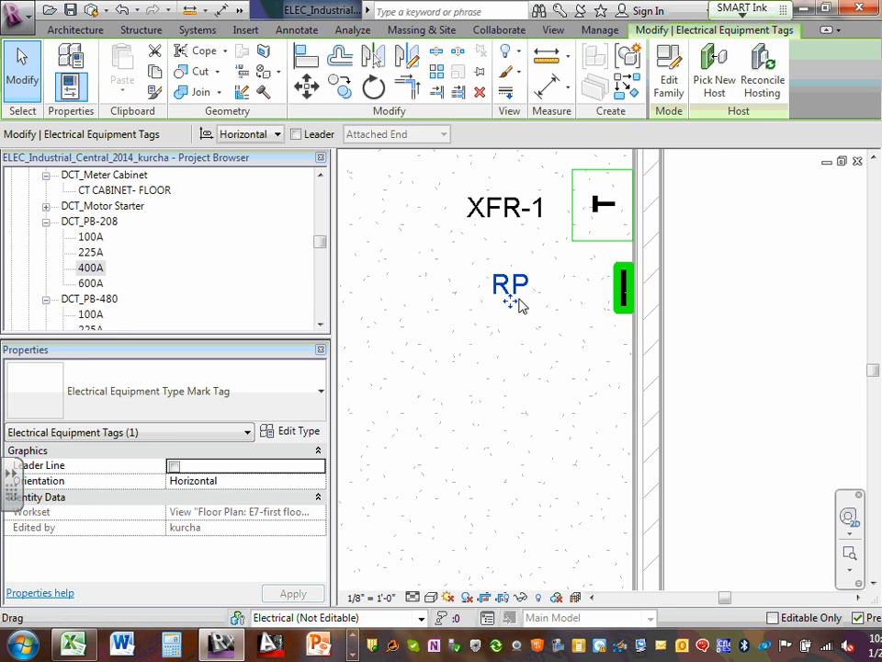
drag(521, 306, 590, 307)
click(606, 337)
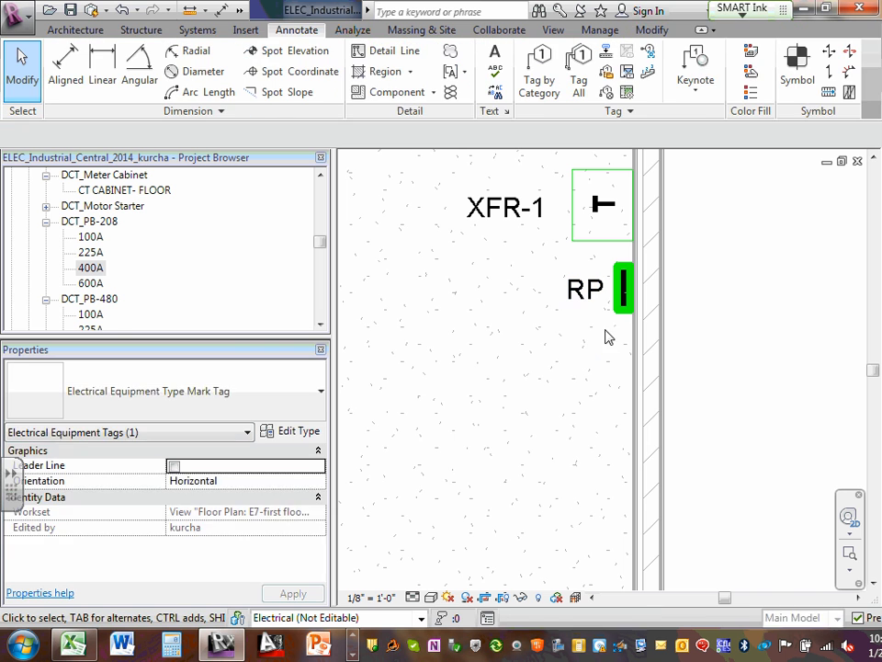
Step: Set the RP panelboard's maximum number of single-pole breakers to 66 and its mains to 300 A
click(622, 307)
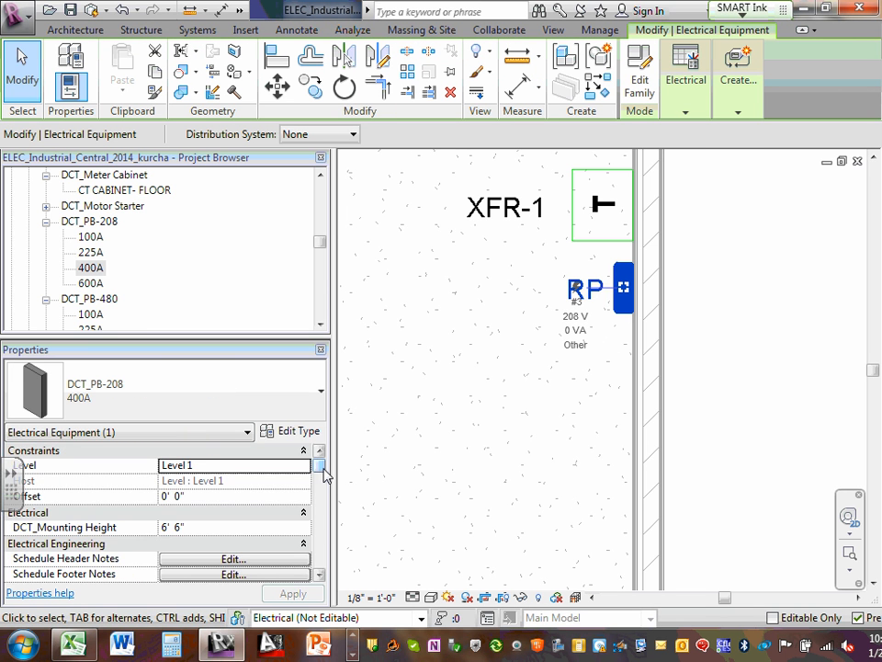
drag(323, 470, 320, 549)
click(194, 466)
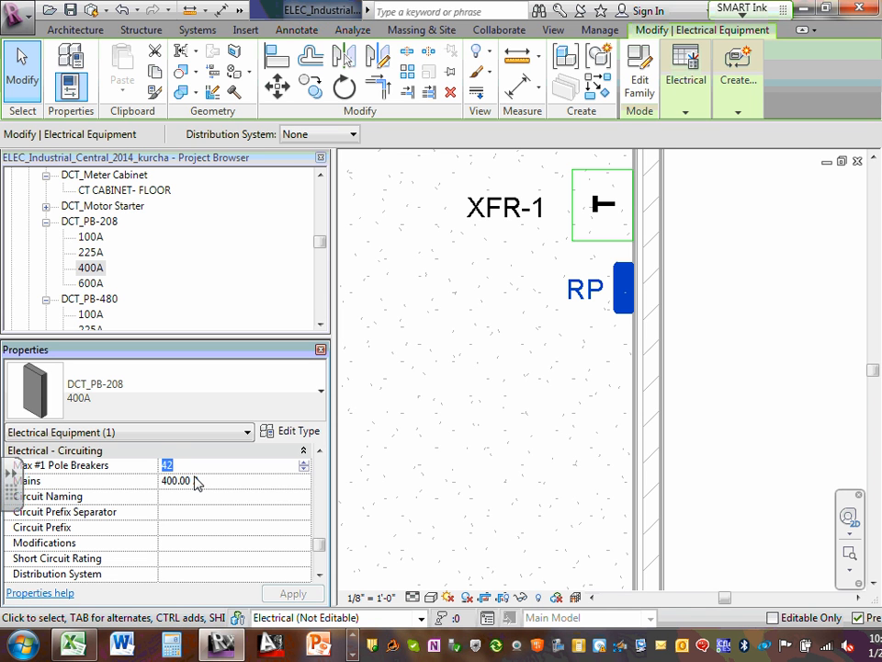
text(66)
click(193, 481)
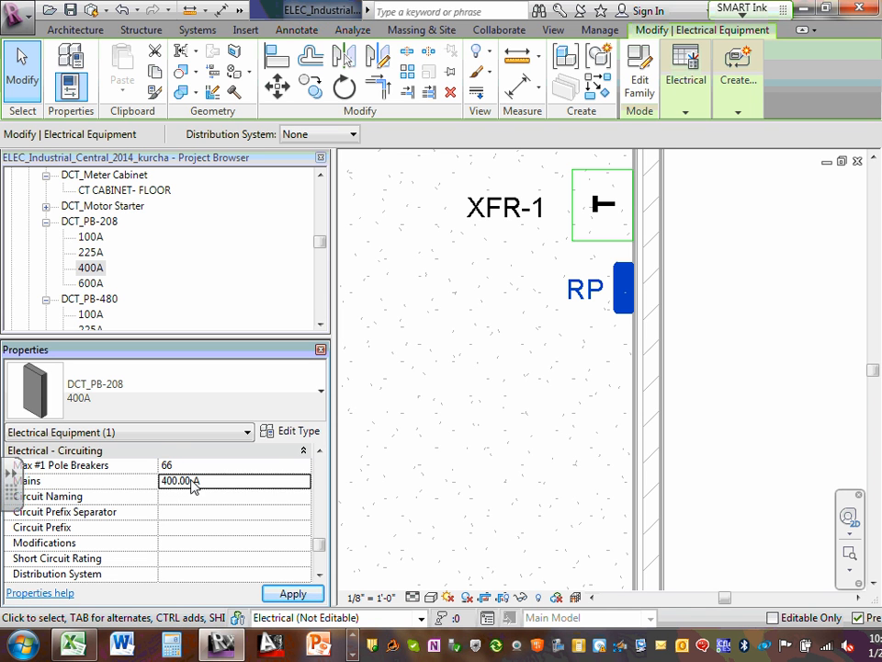
drag(189, 480, 162, 480)
text(3)
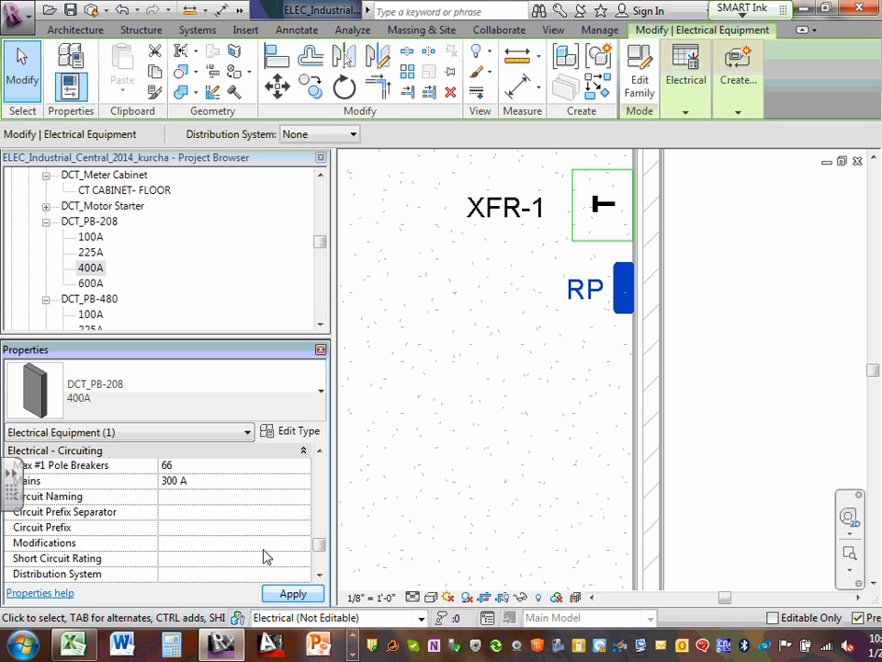
Step: Assign the 120/208 Wye distribution system to the RP panelboard and apply the property changes
click(261, 512)
click(304, 576)
click(193, 601)
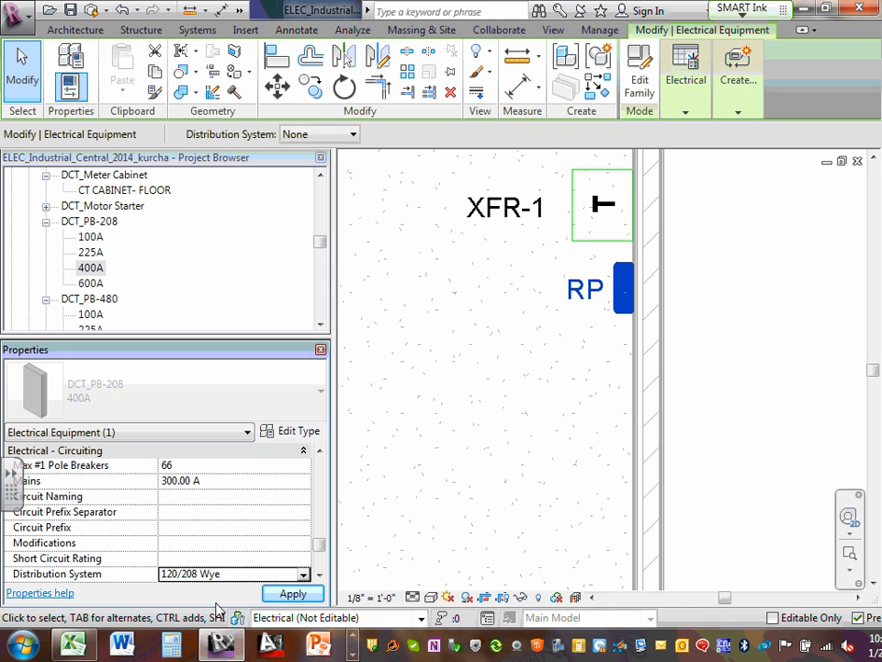
click(292, 593)
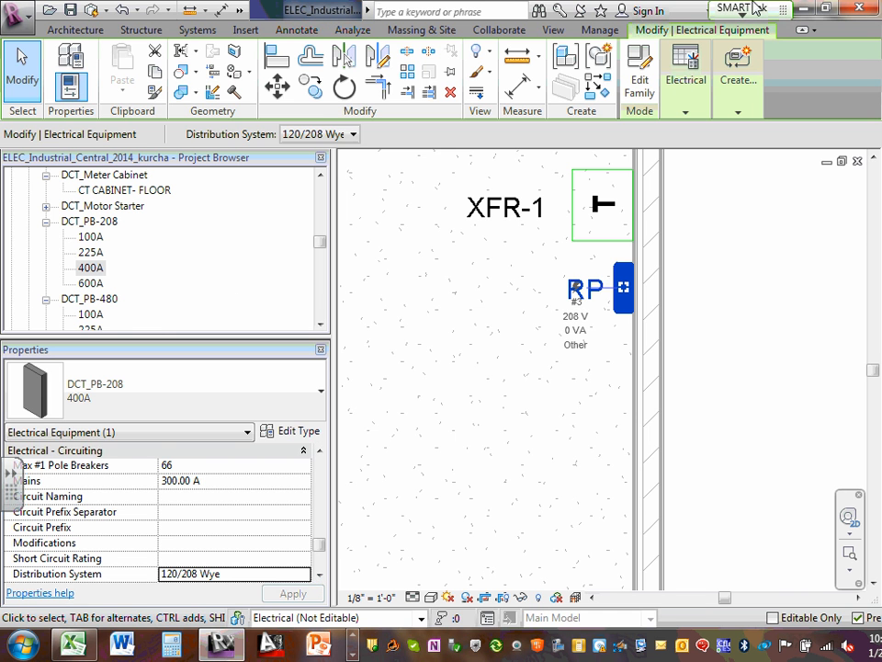
click(506, 279)
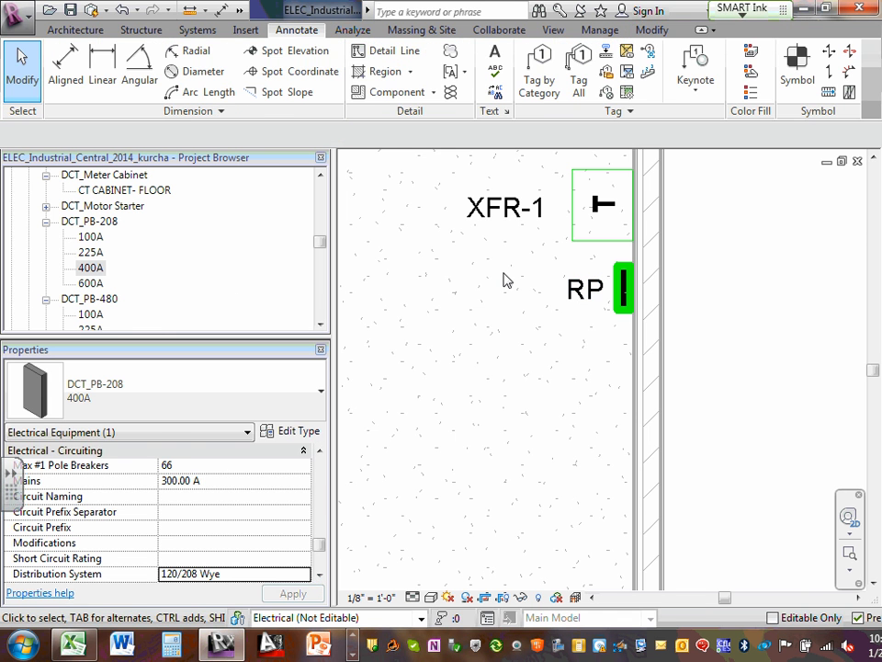
Step: Set the XFR-1 transformer's secondary distribution system to 120/208 Wye and apply the change
click(583, 246)
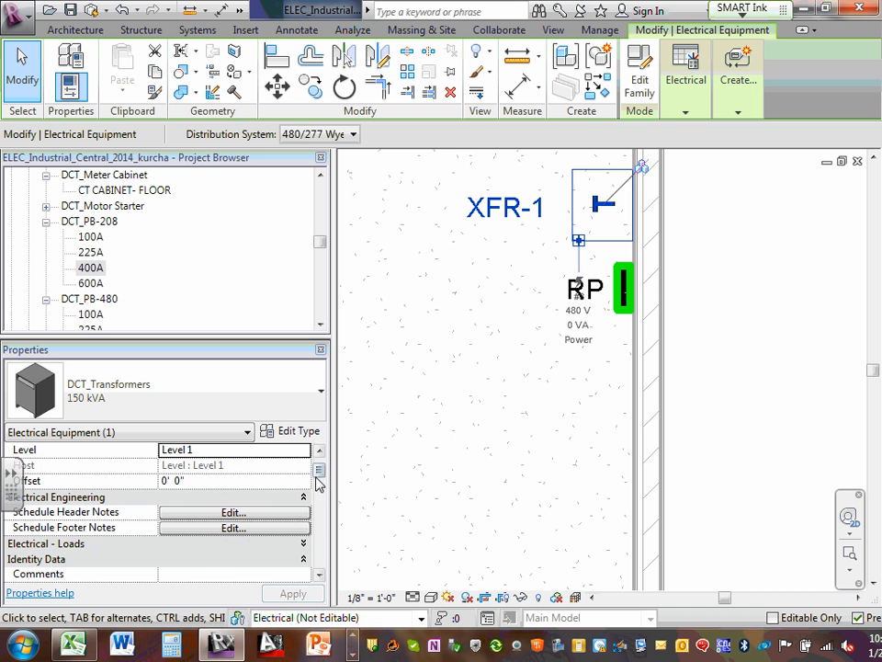
mouse_move(320, 476)
mouse_down()
mouse_move(331, 519)
mouse_move(323, 516)
mouse_move(322, 533)
mouse_move(319, 472)
mouse_move(309, 468)
mouse_up()
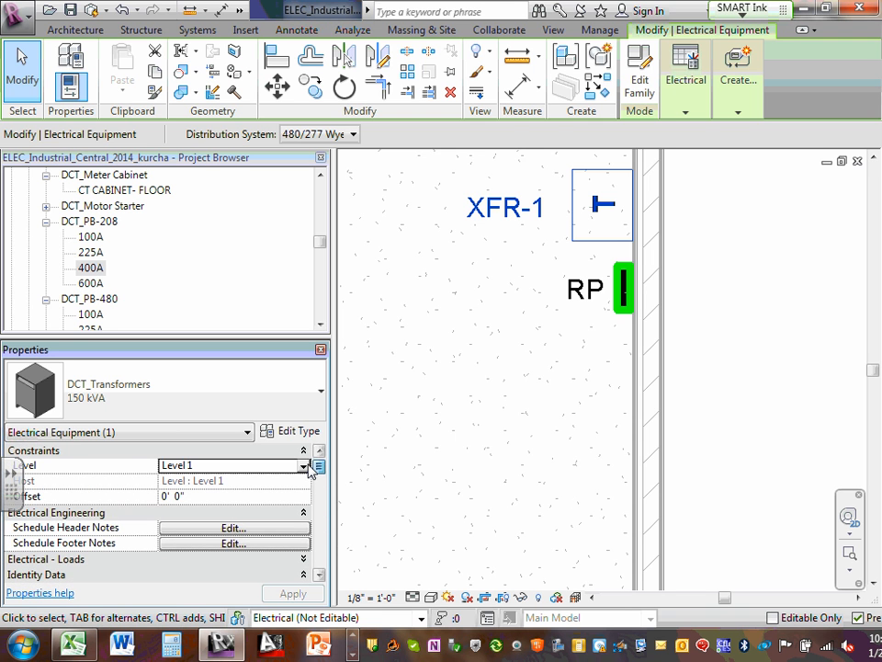
click(305, 559)
scroll(266, 517, up, 3)
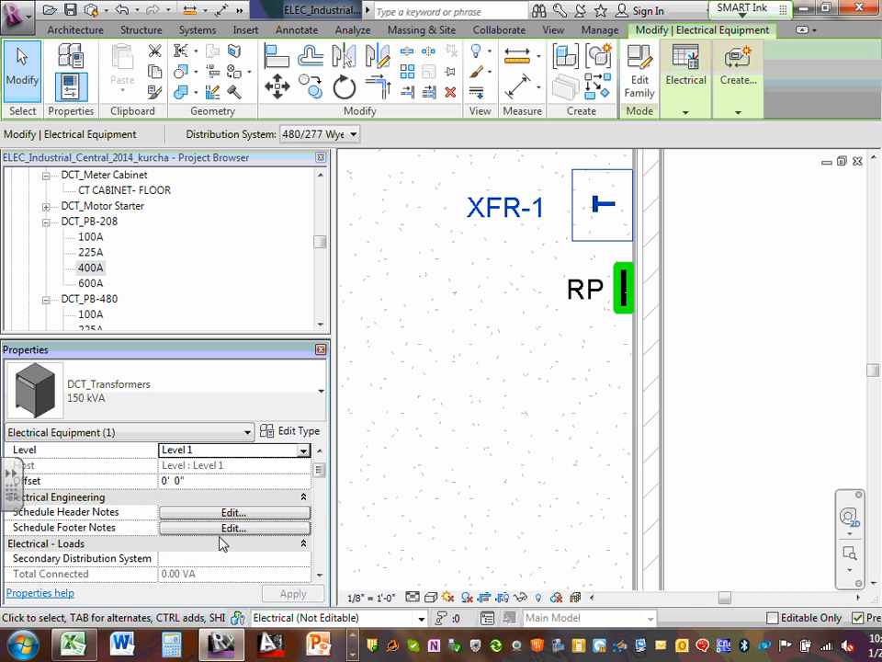
click(227, 559)
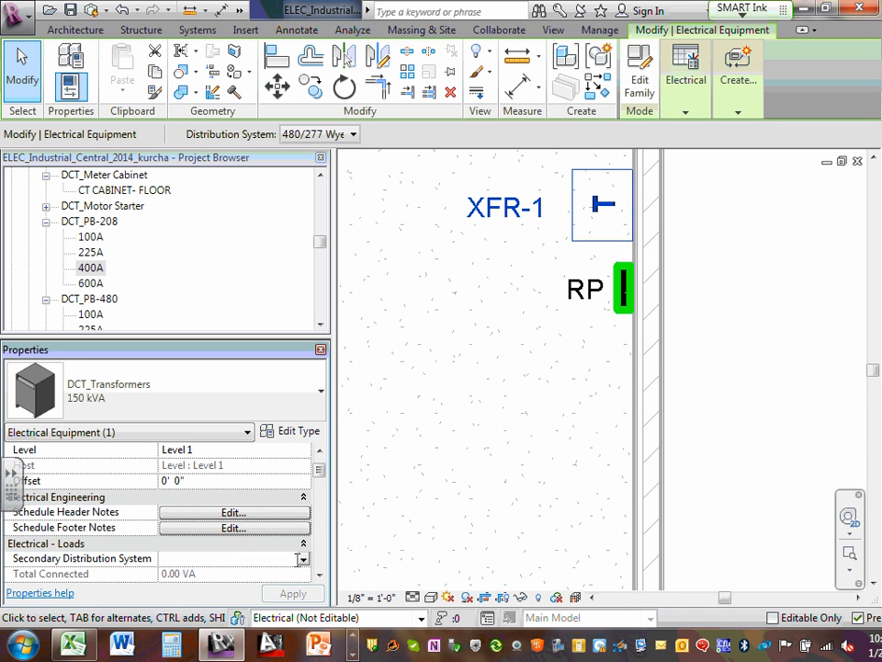
click(304, 558)
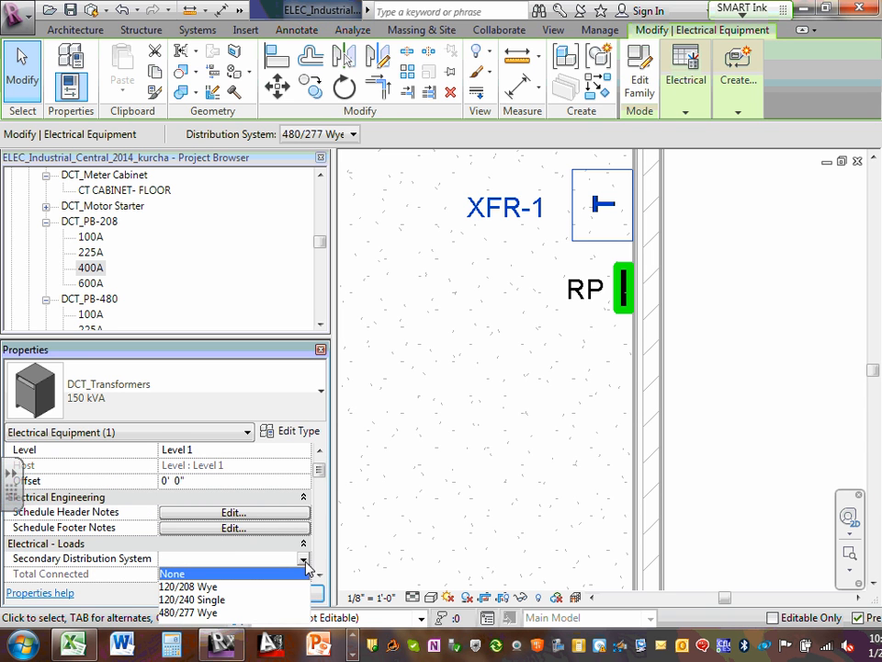
click(208, 587)
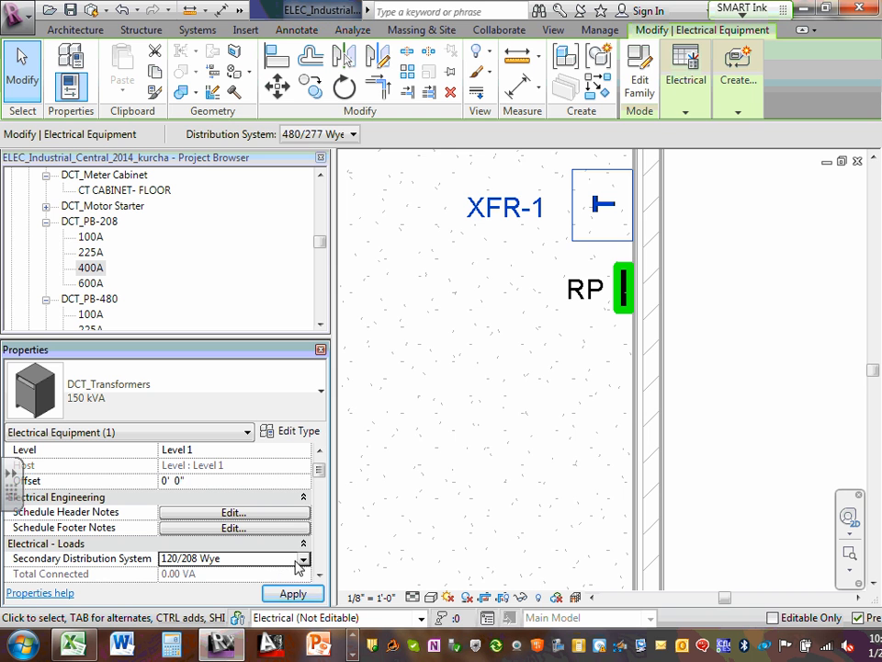
click(292, 594)
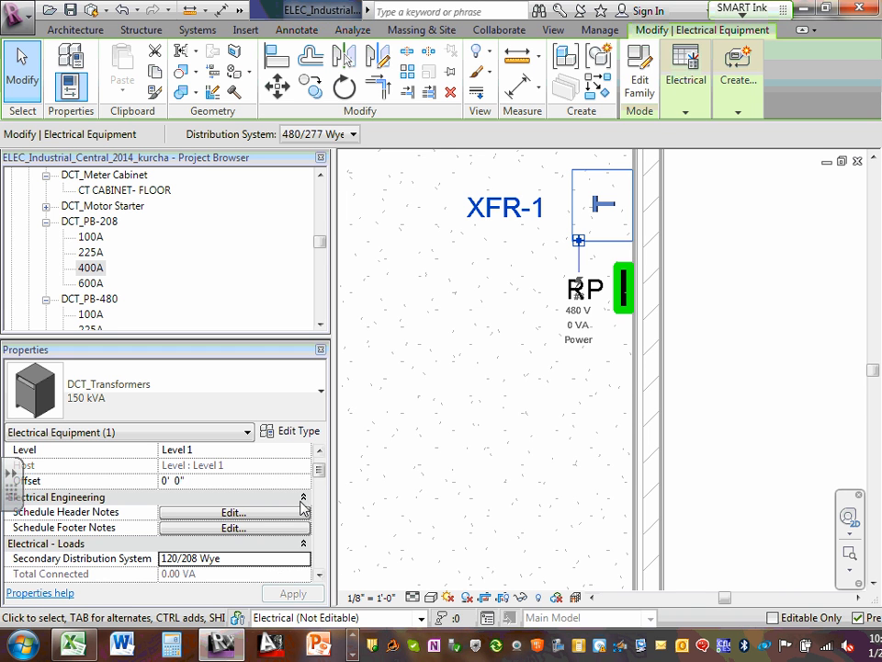
drag(319, 469, 332, 562)
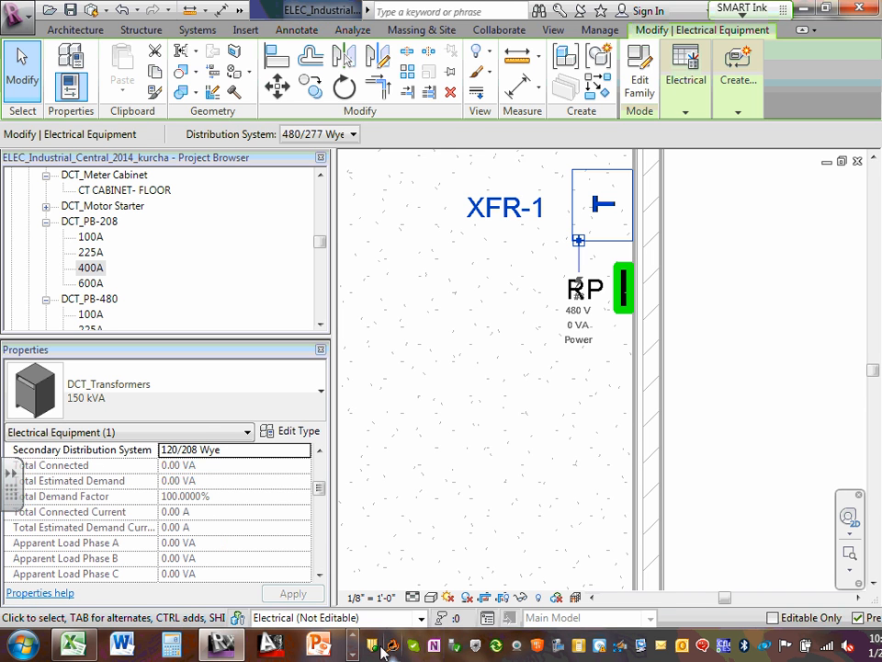
click(354, 636)
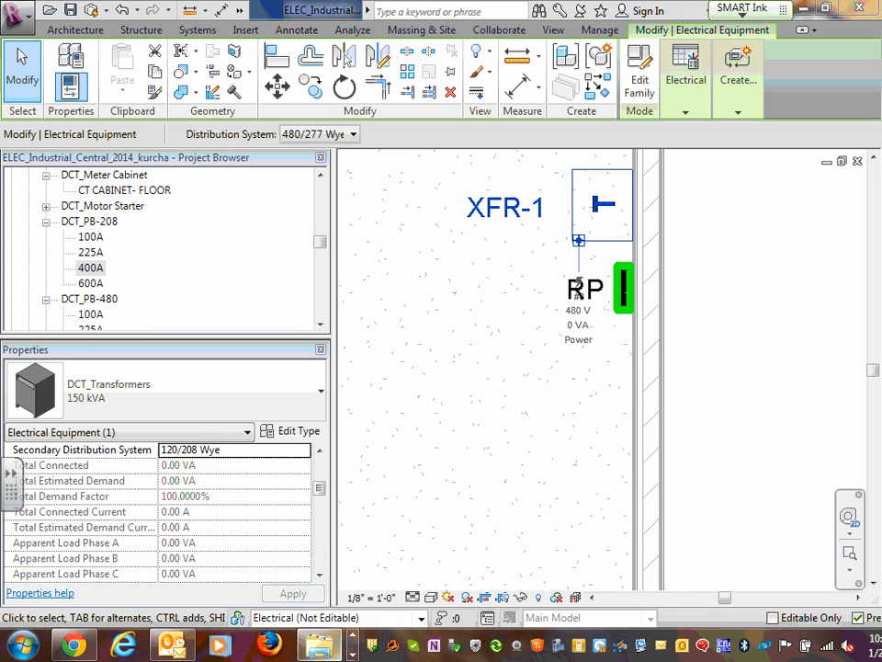
click(354, 654)
click(355, 656)
click(355, 655)
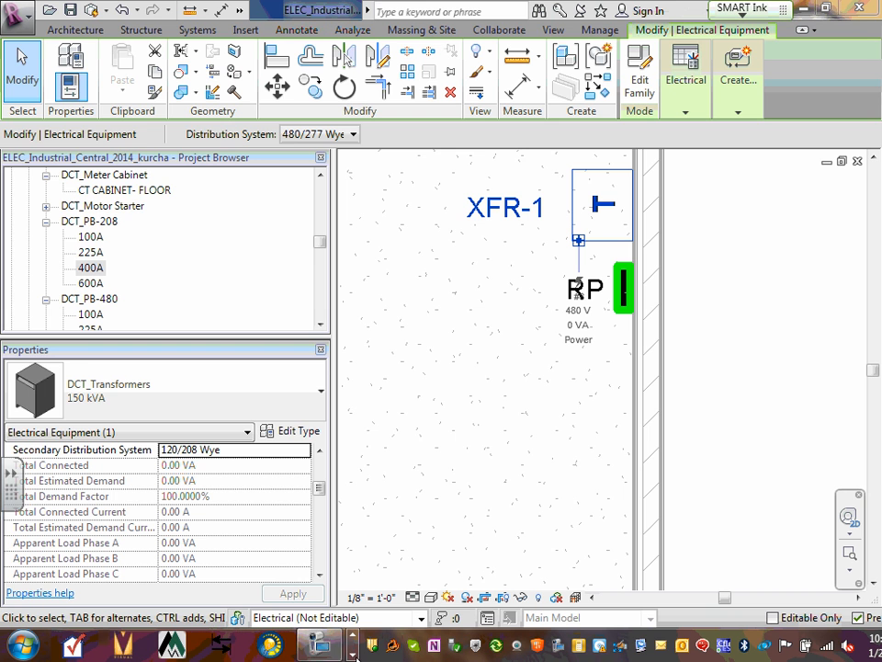
click(318, 646)
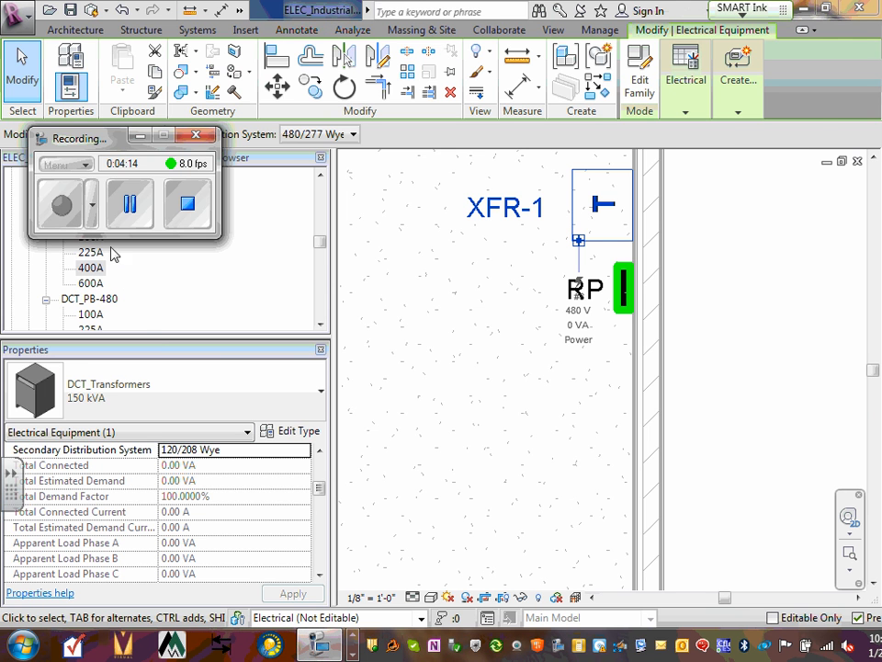
click(126, 204)
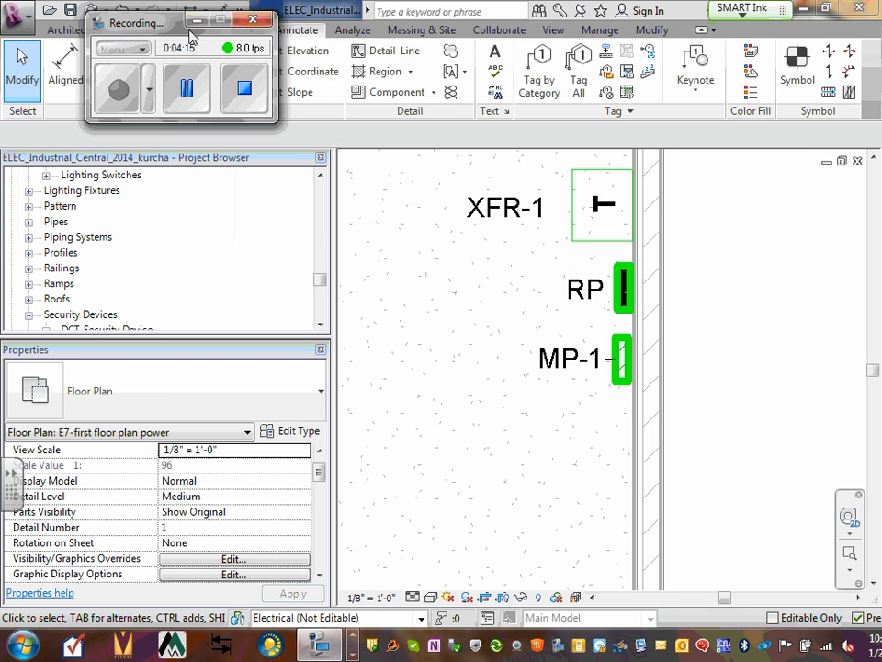
click(196, 19)
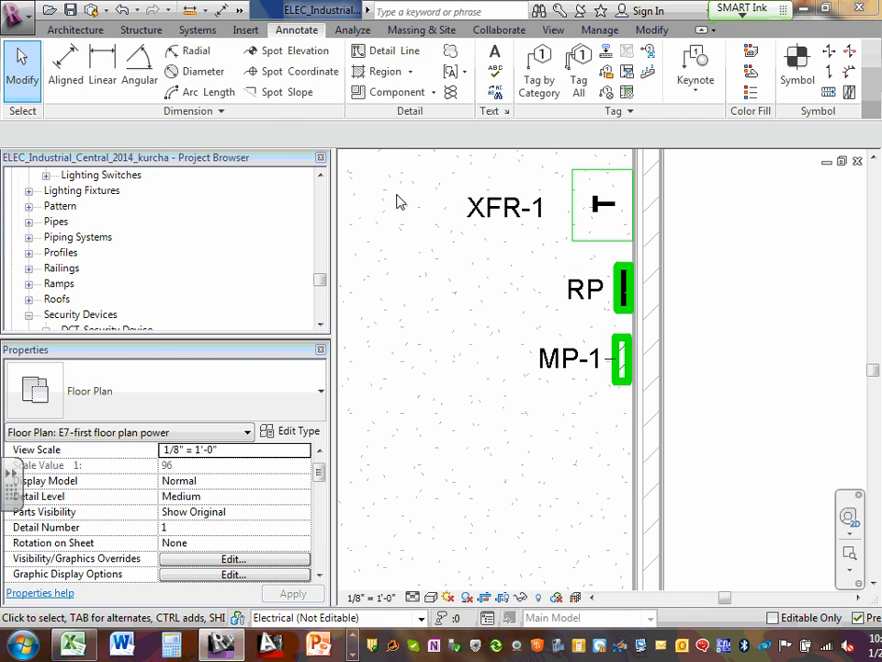
Step: Move the MP-1 tag slightly farther from its panelboard and remove the tag's leader
click(577, 370)
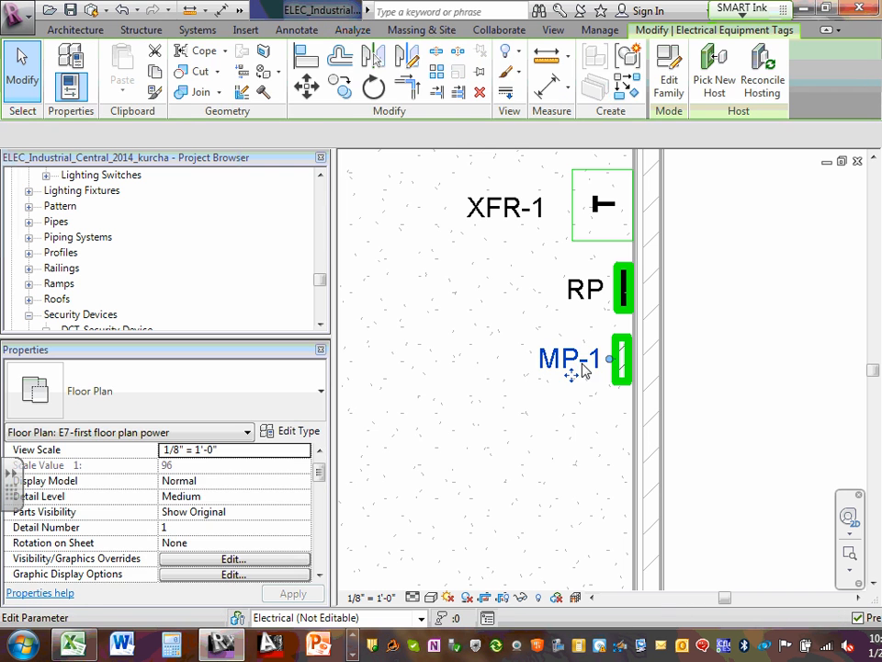
drag(573, 381, 556, 384)
click(532, 419)
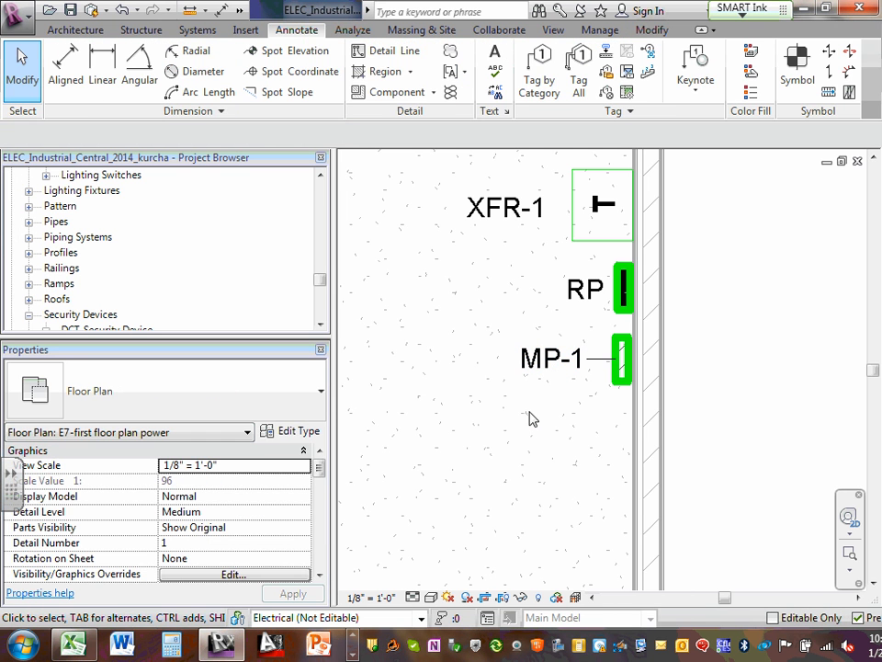
click(545, 374)
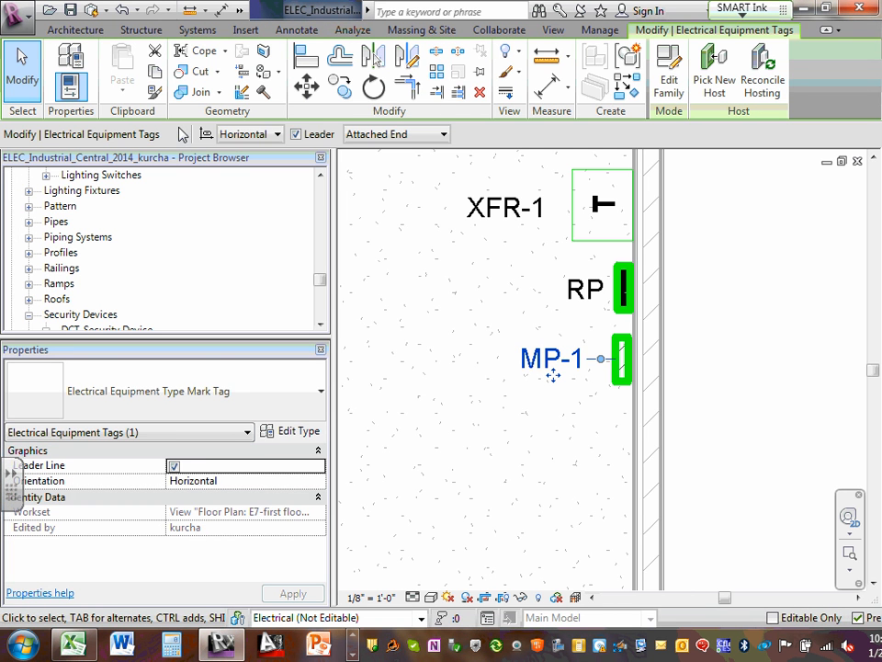
click(296, 134)
click(431, 334)
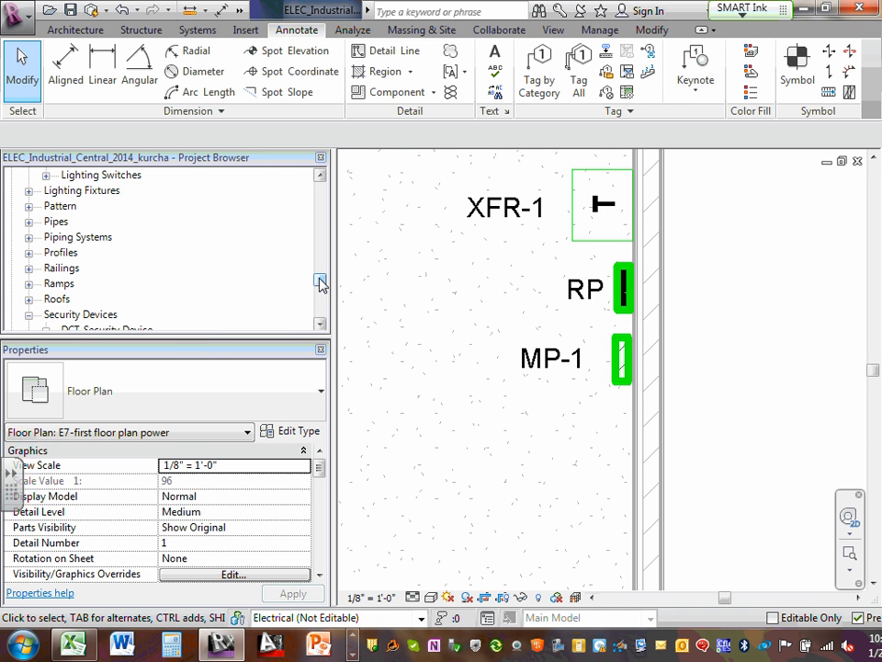
Step: Switch to the Industrial Load Calc workbook in Excel, examine the 208 Busway column's load and breaker size, and return to Revit
click(81, 646)
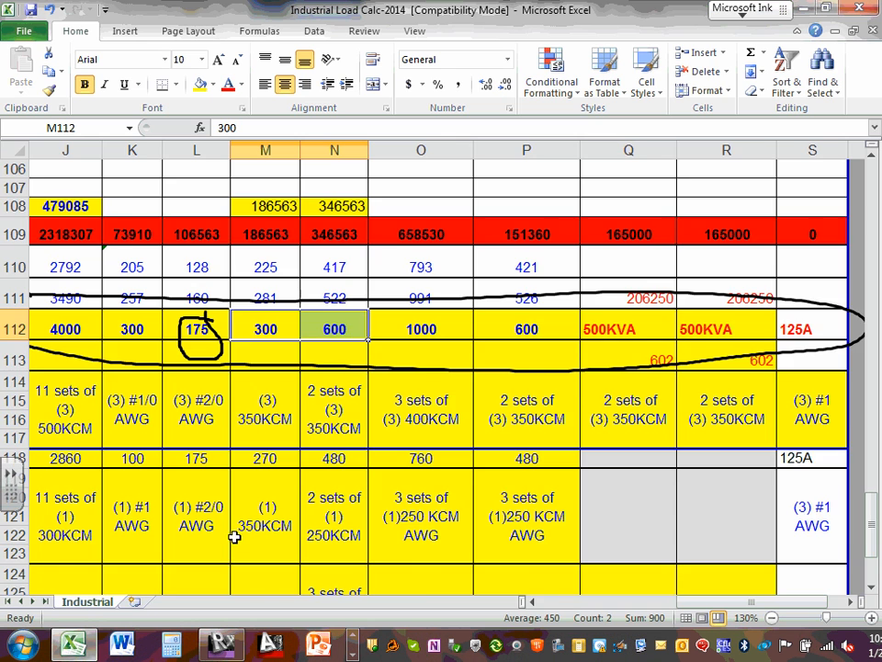
scroll(585, 268, up, 20)
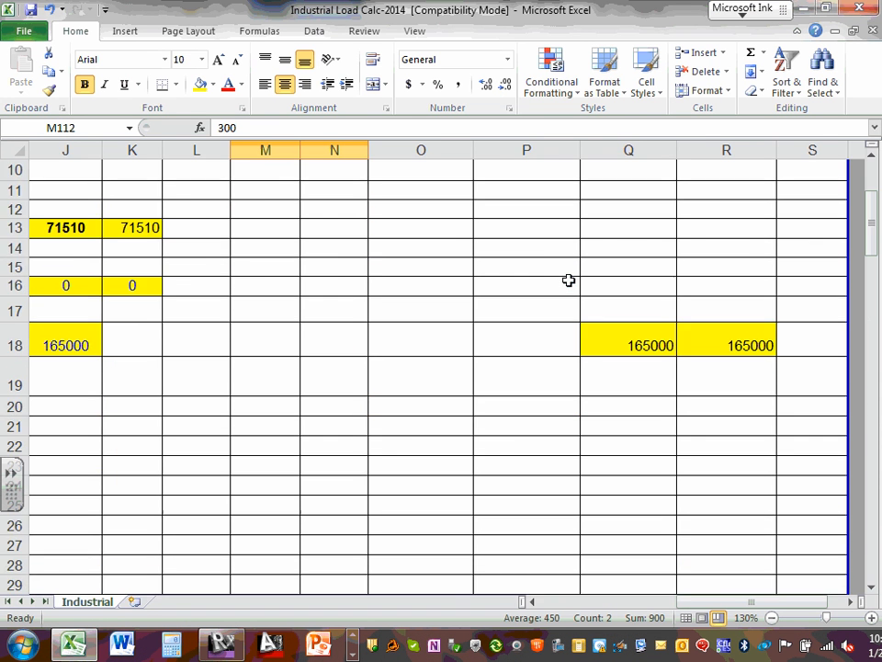
scroll(565, 282, up, 3)
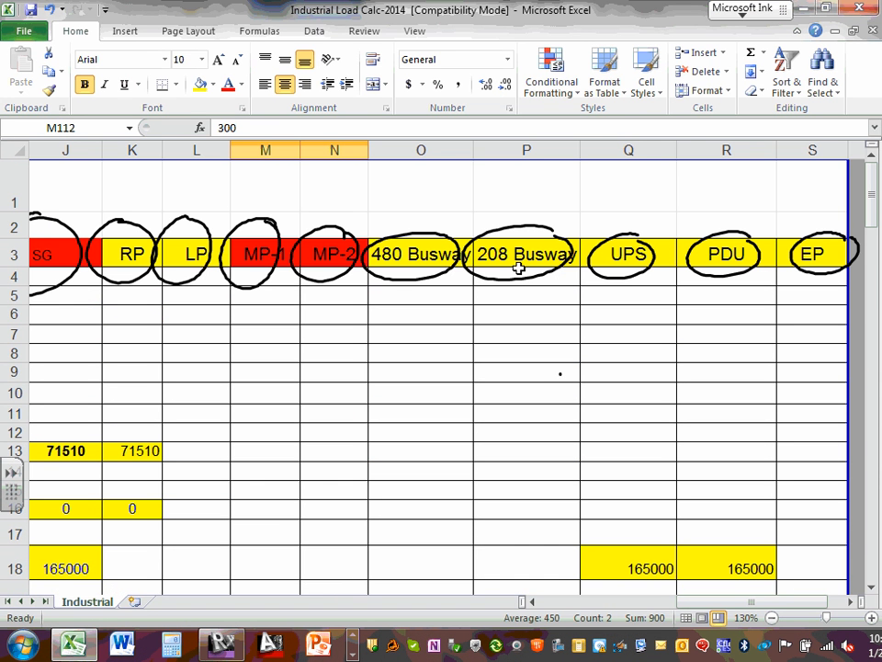
scroll(518, 267, down, 20)
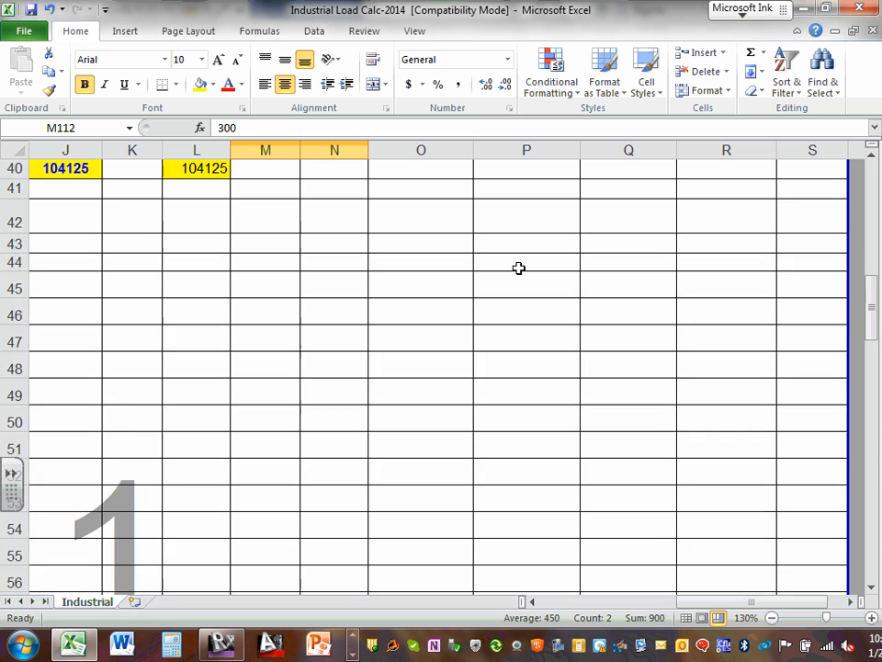
scroll(518, 268, down, 4)
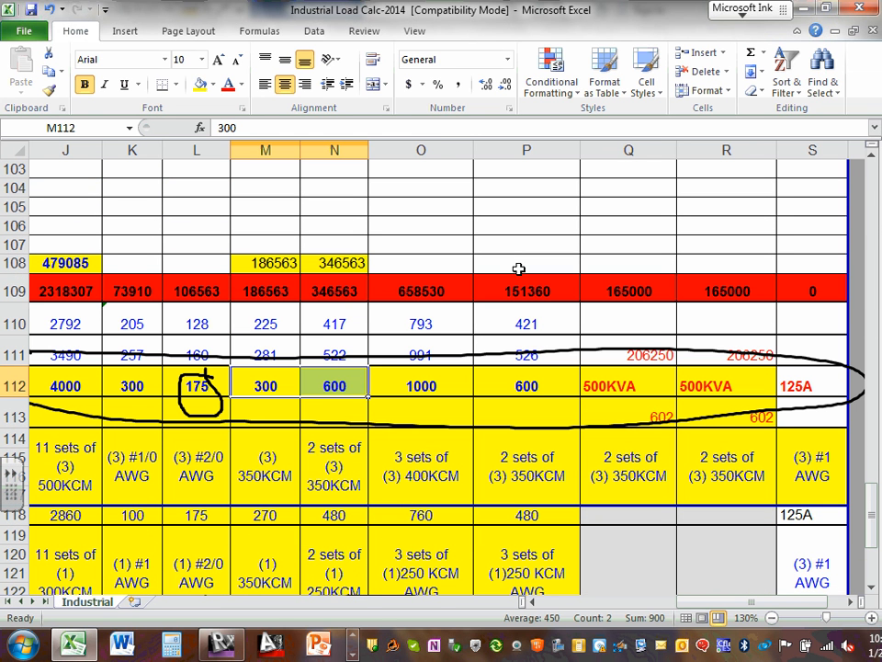
click(546, 386)
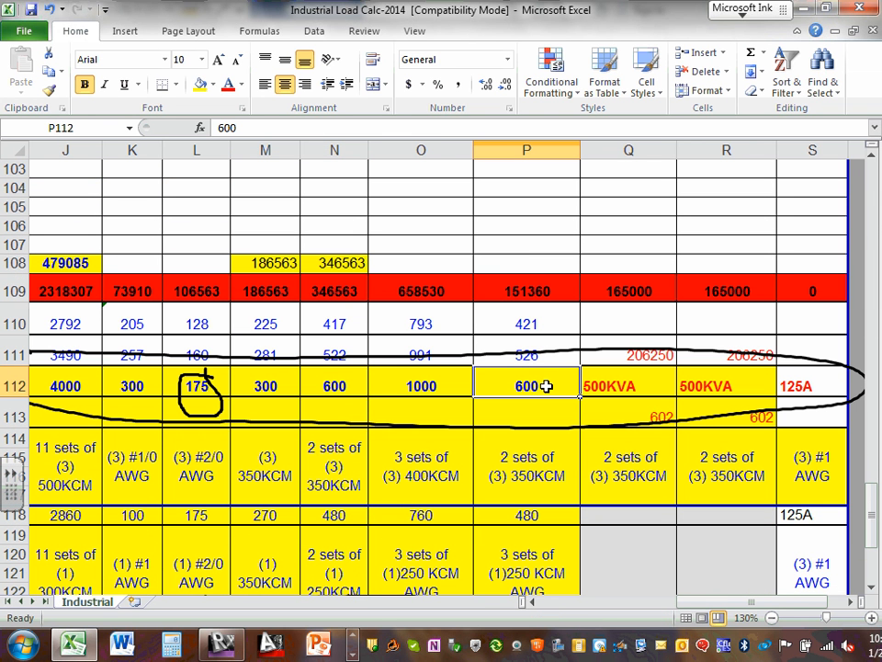
click(524, 150)
scroll(516, 200, up, 19)
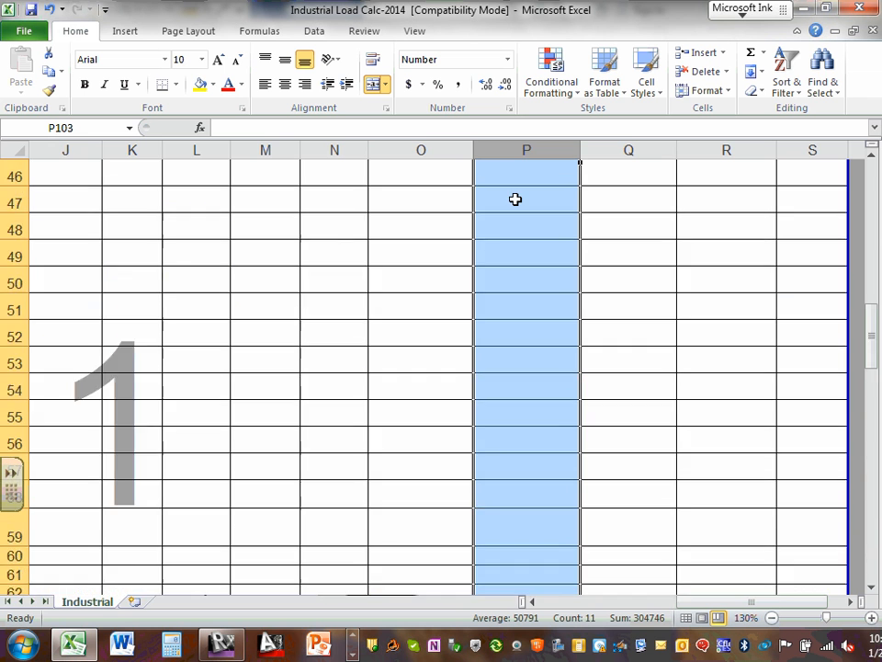
scroll(515, 199, up, 15)
scroll(516, 199, down, 20)
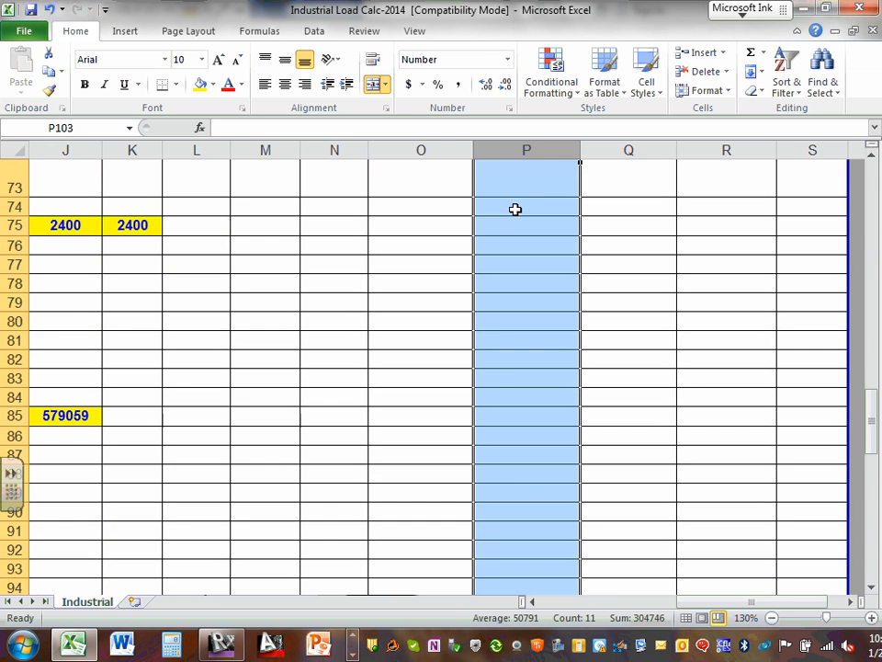
scroll(516, 210, down, 10)
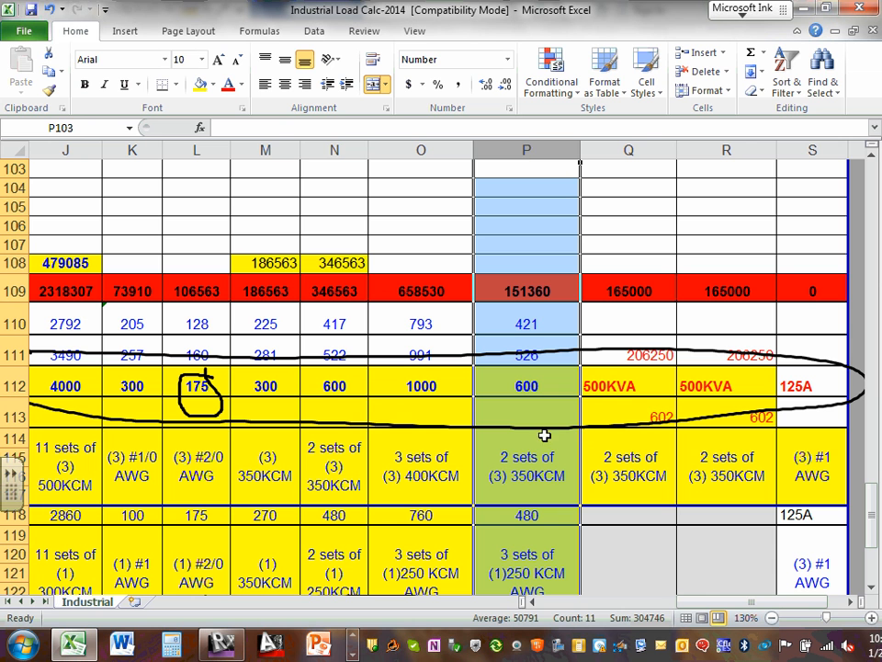
click(805, 10)
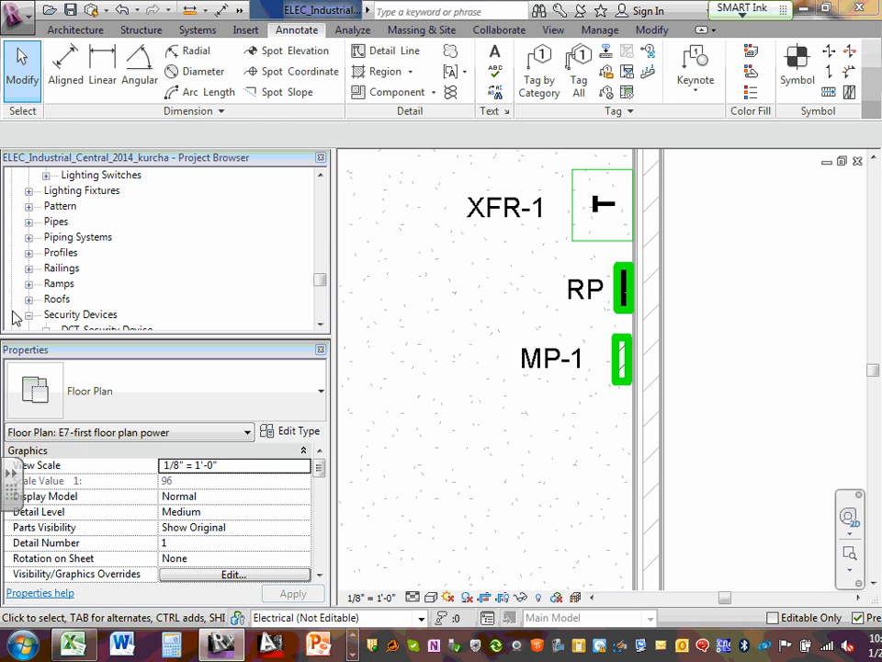
Step: Place a 225 kVA DCT_Transformers unit on Level 1 below the MP-1 panelboard, rotated so its back sits against the wall
click(321, 290)
drag(321, 291, 331, 315)
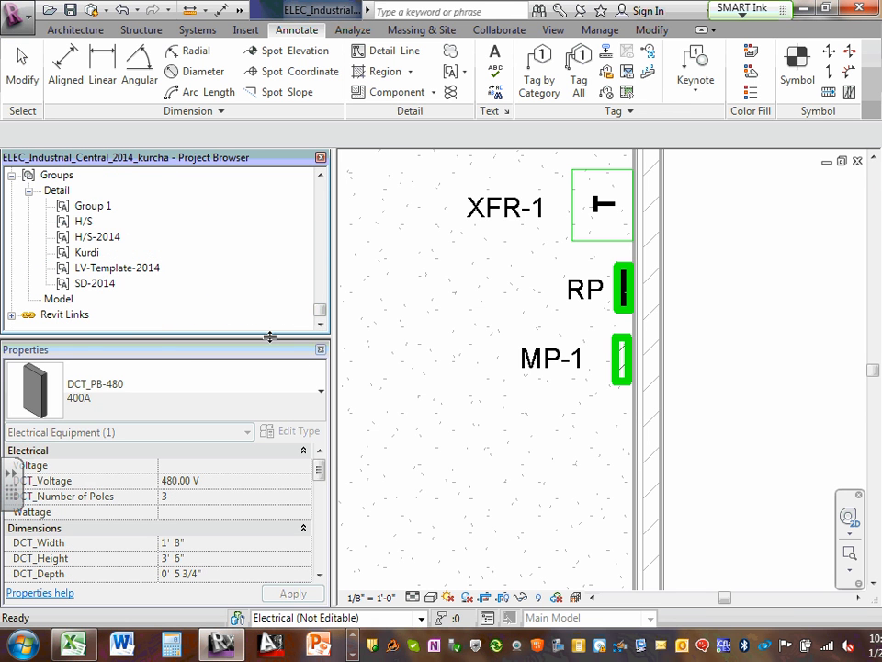
click(321, 174)
click(320, 175)
click(321, 175)
click(320, 175)
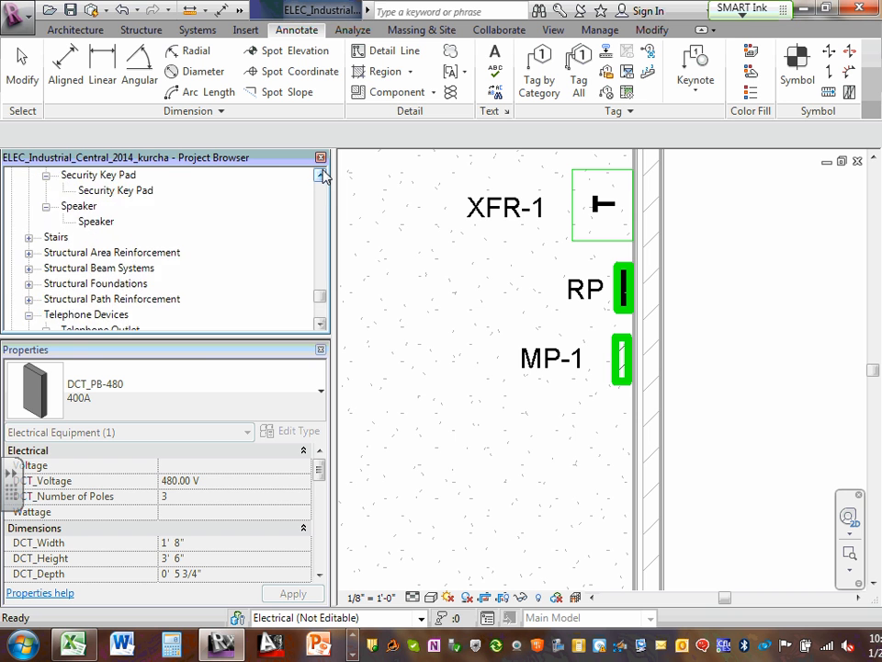
scroll(156, 233, up, 2)
scroll(149, 240, up, 5)
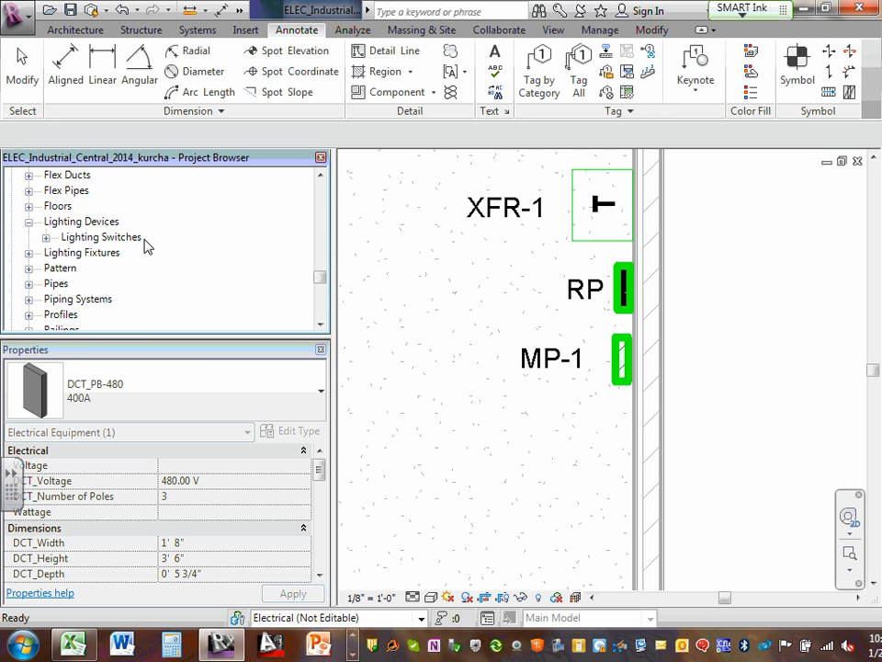
scroll(144, 246, up, 12)
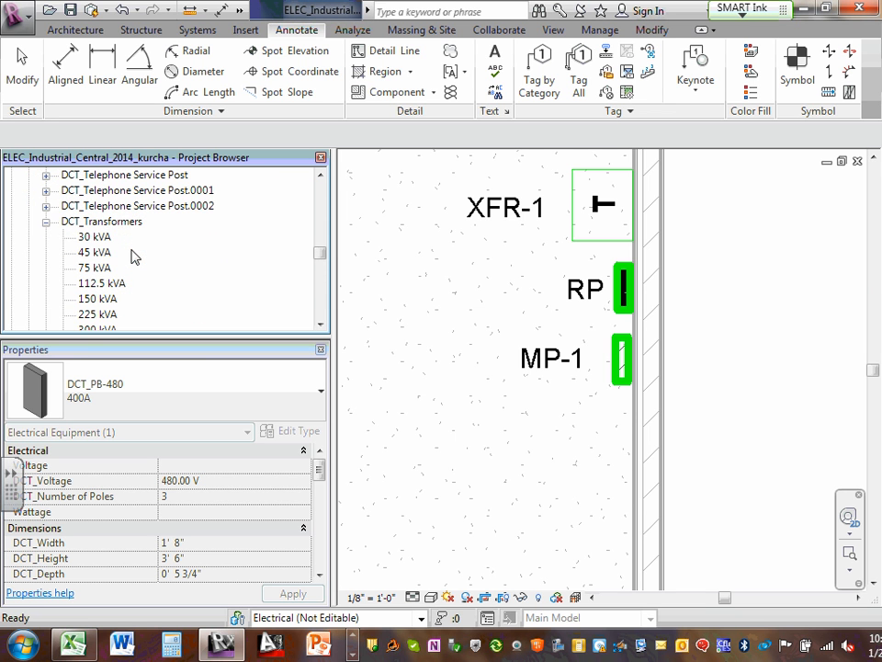
scroll(119, 252, down, 1)
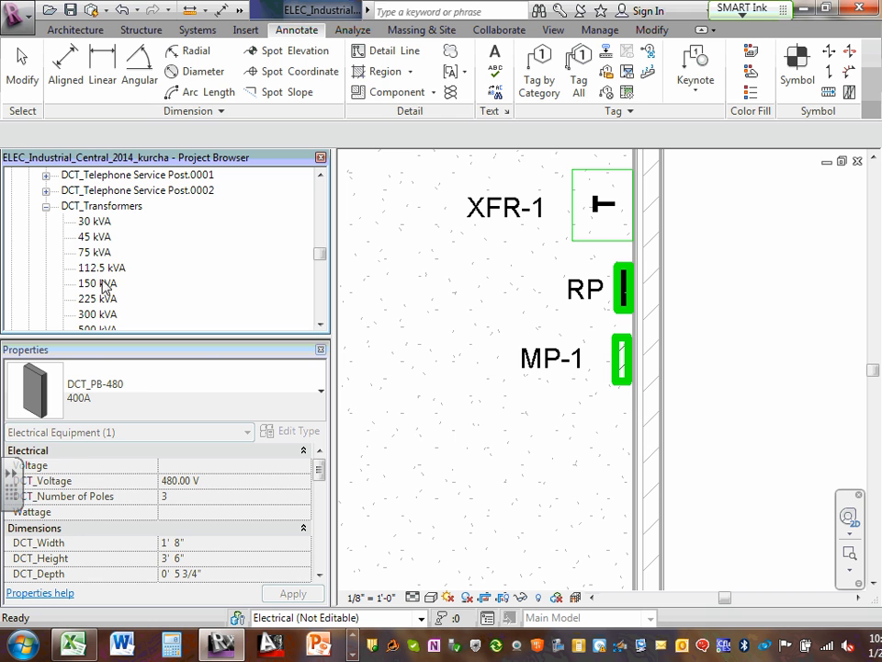
click(98, 300)
drag(112, 305, 630, 449)
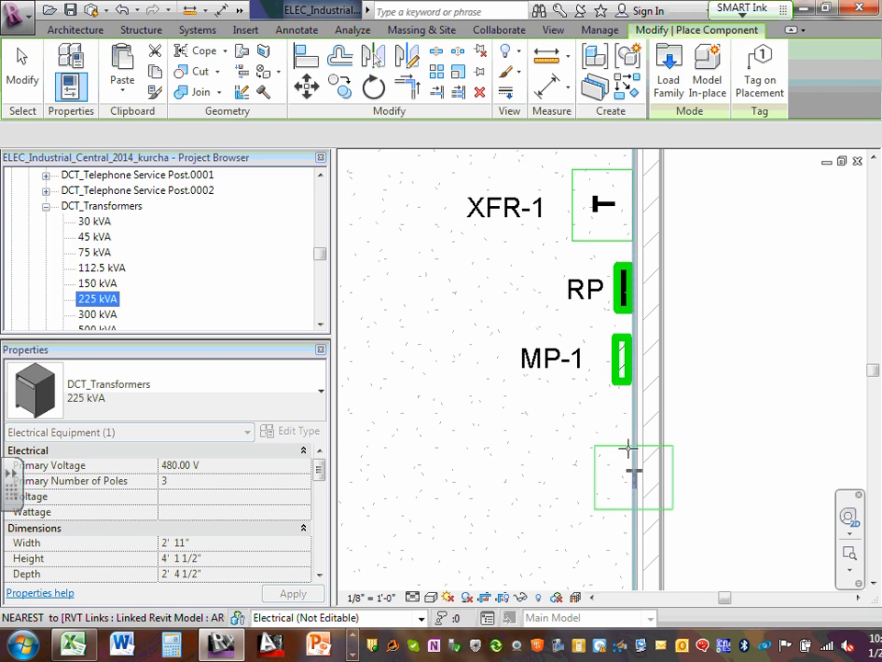
key(space)
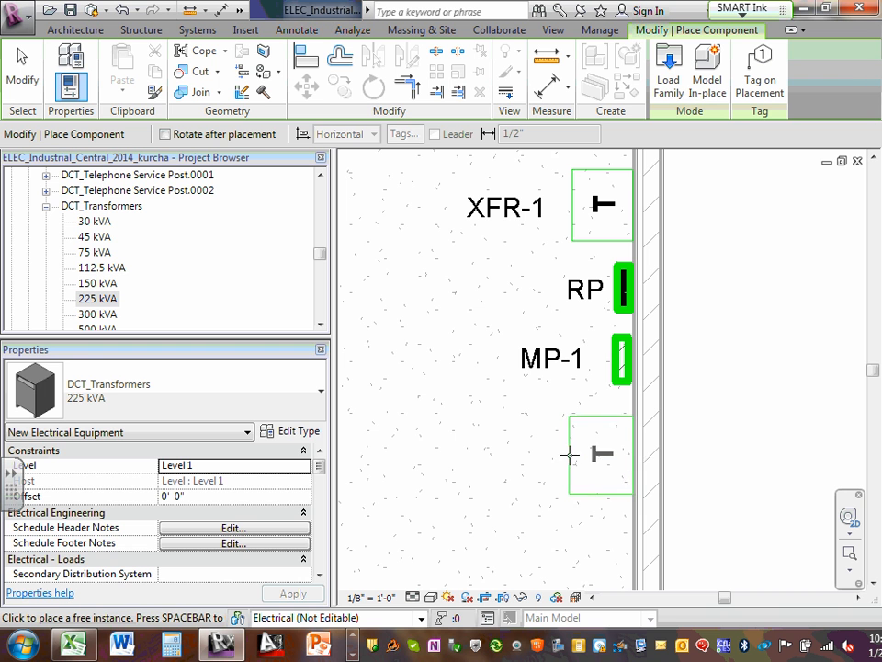
click(568, 458)
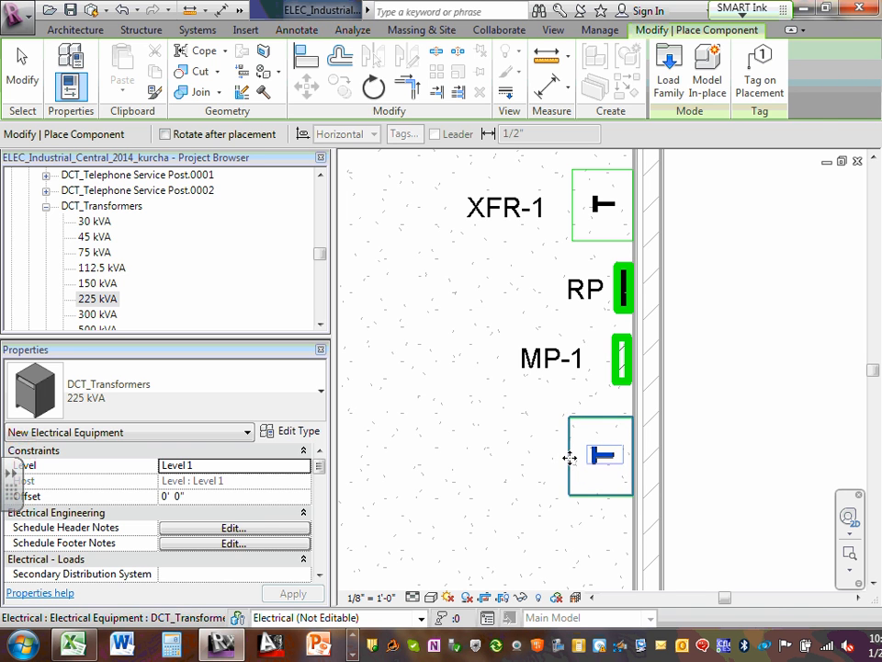
Step: End component placement and set the new 225 kVA transformer's secondary distribution system to 120/208 Wye
key(Escape)
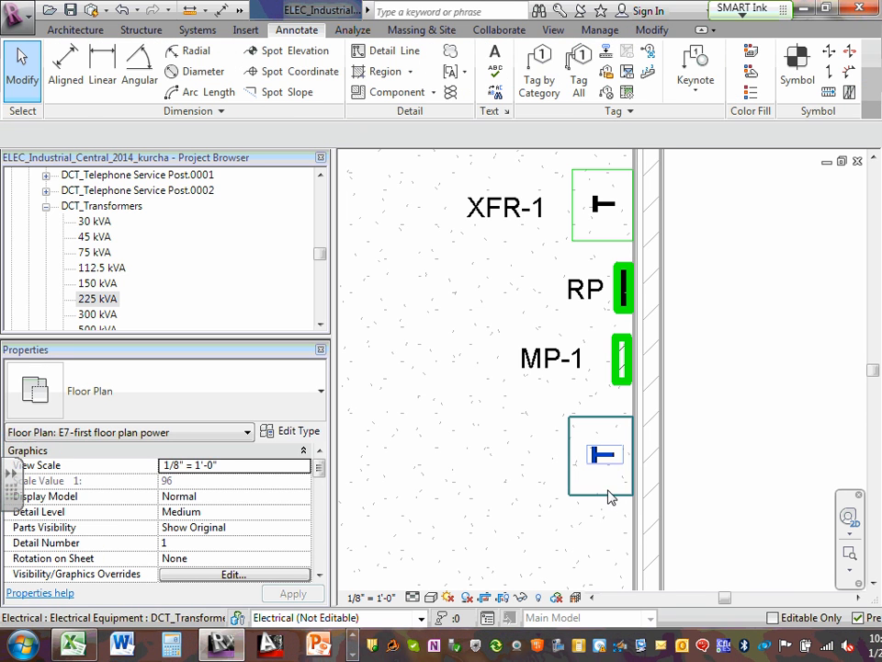
click(609, 493)
drag(321, 470, 329, 494)
click(266, 450)
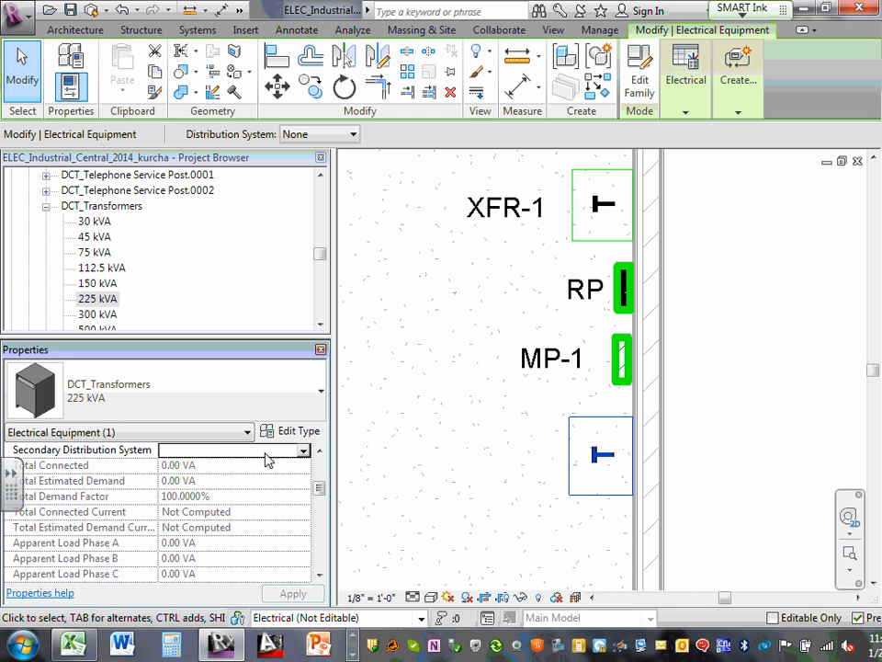
click(303, 450)
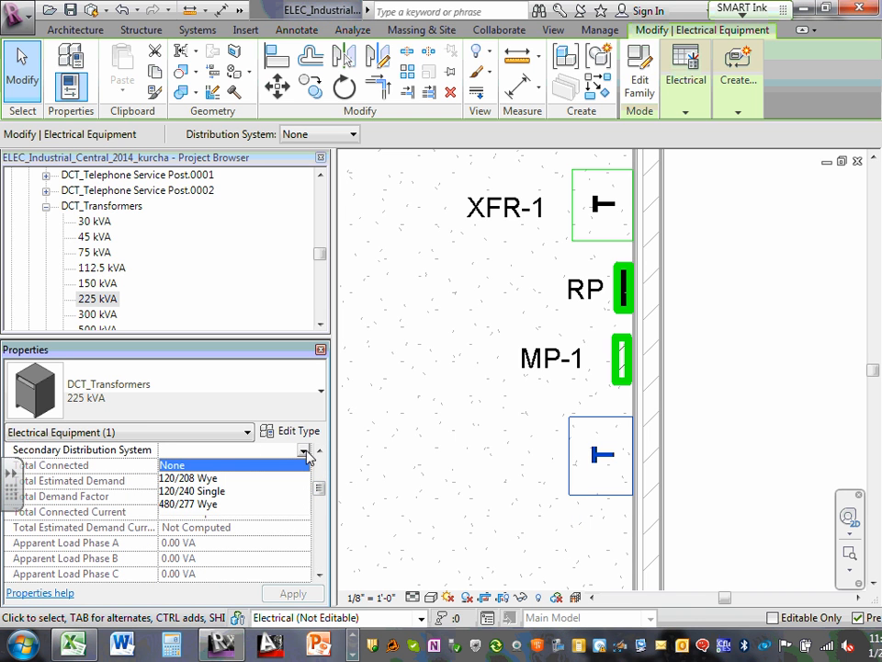
click(206, 478)
drag(319, 499, 338, 577)
click(225, 469)
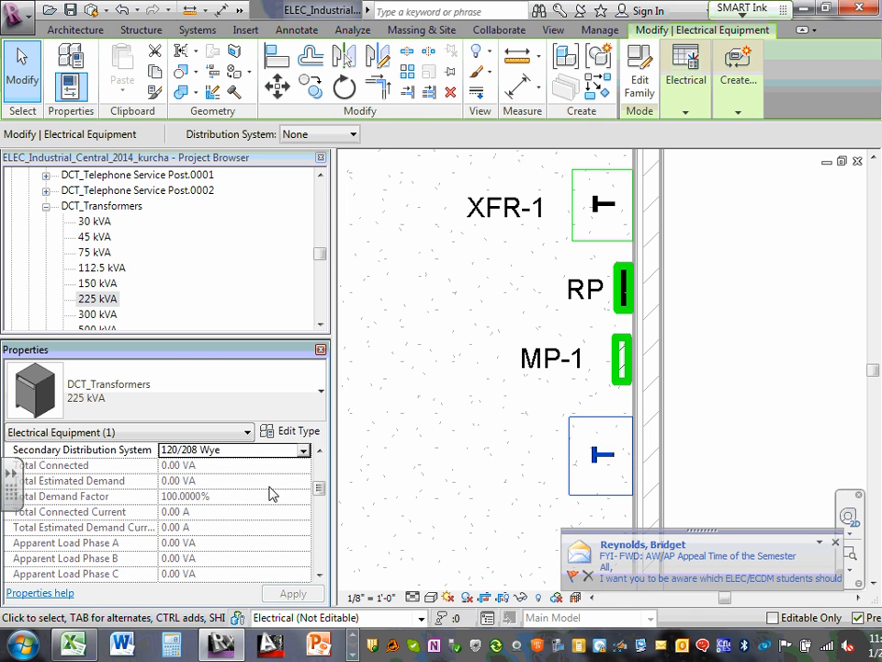
Step: Set the new transformer's primary distribution system to 480/277 Wye
drag(318, 492, 336, 602)
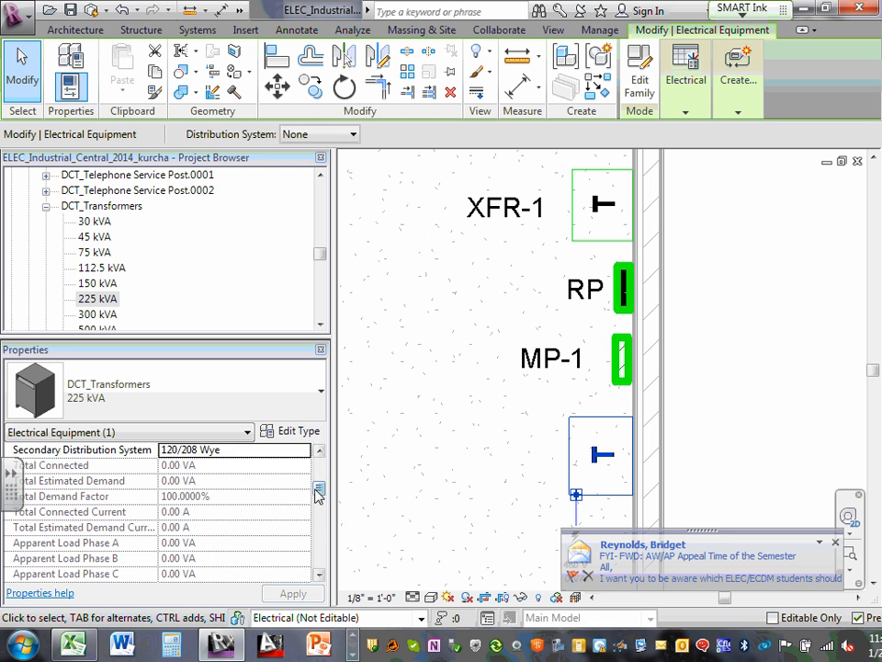
drag(319, 488, 299, 593)
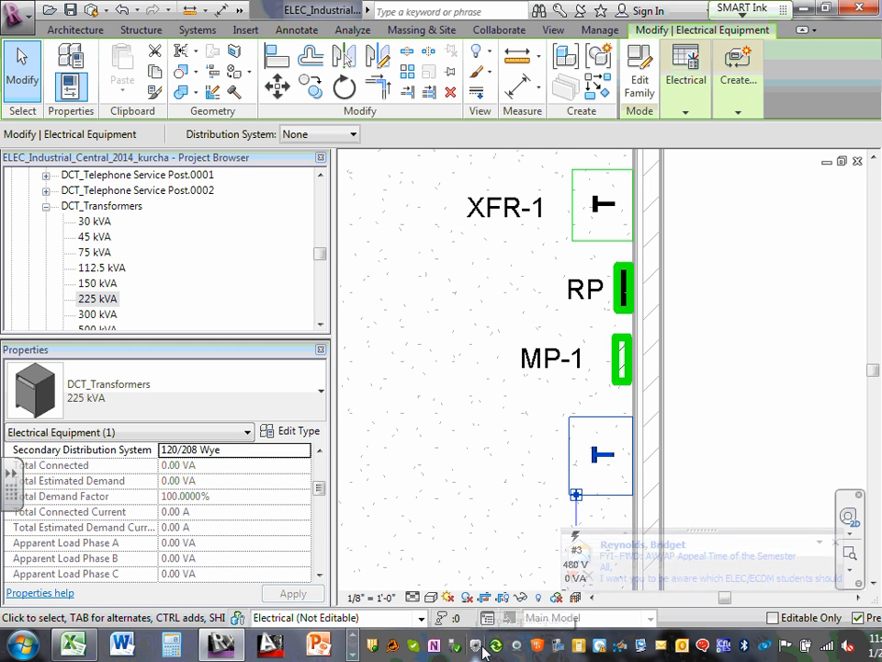
drag(319, 490, 318, 568)
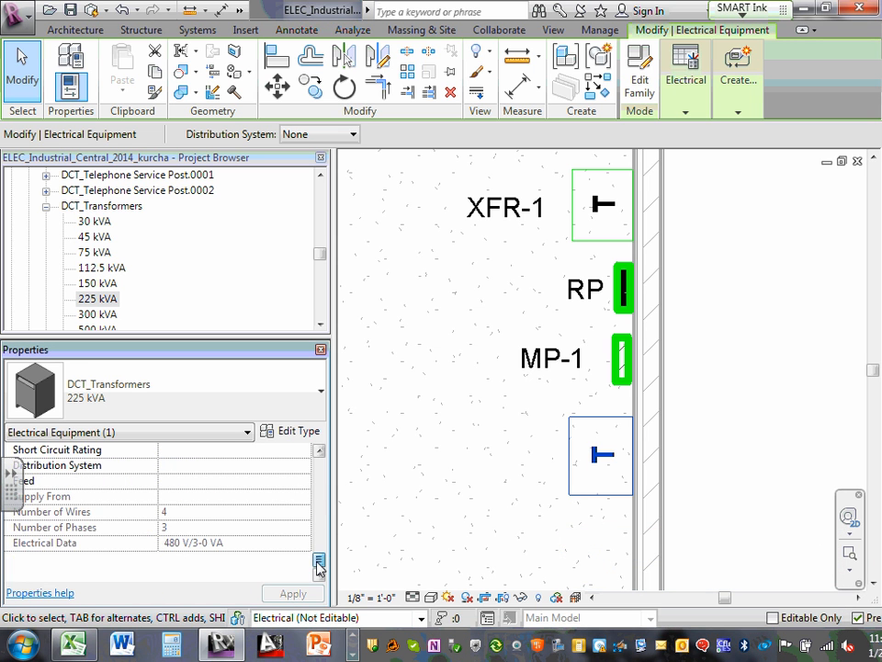
click(270, 478)
click(282, 467)
click(302, 465)
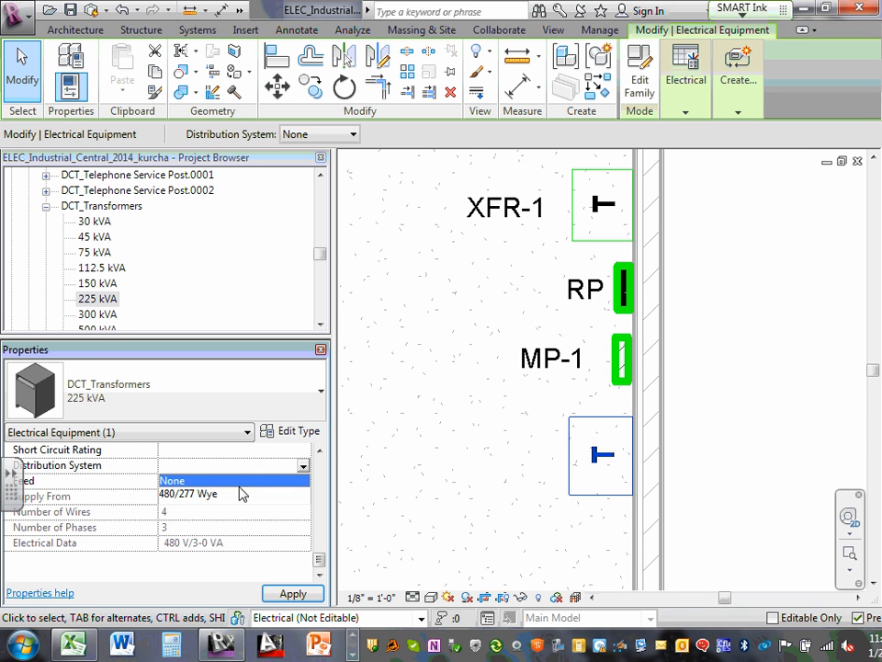
click(209, 494)
Step: Name the new transformer XFR-2 as its panel name, apply the property changes and deselect it
click(319, 450)
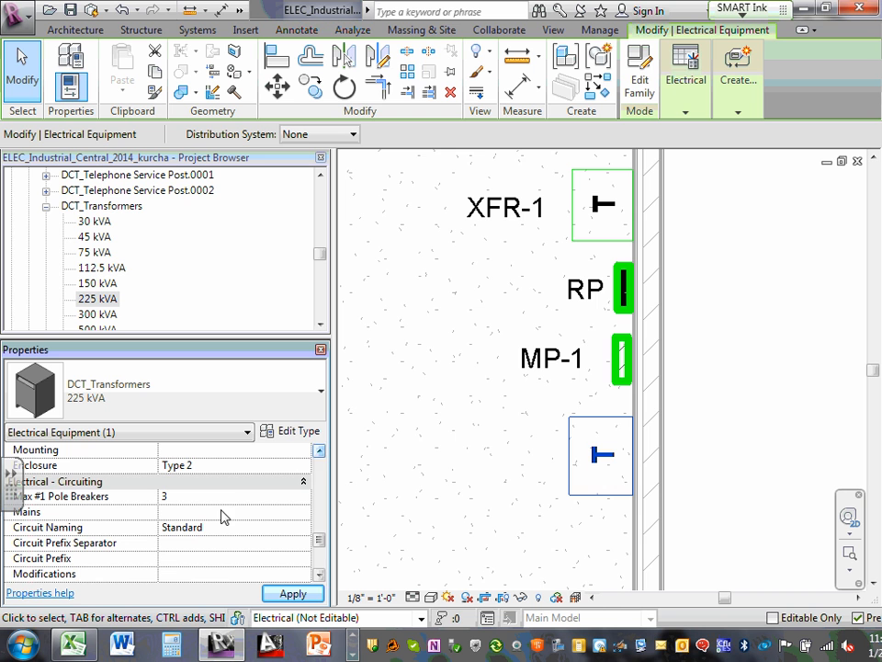
click(319, 450)
click(319, 450)
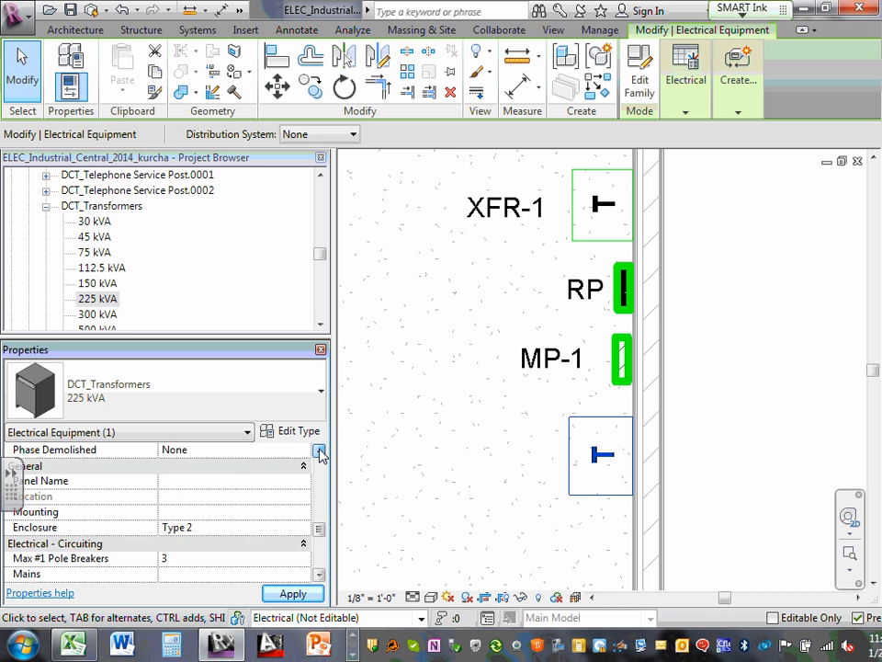
click(319, 450)
click(319, 451)
click(318, 451)
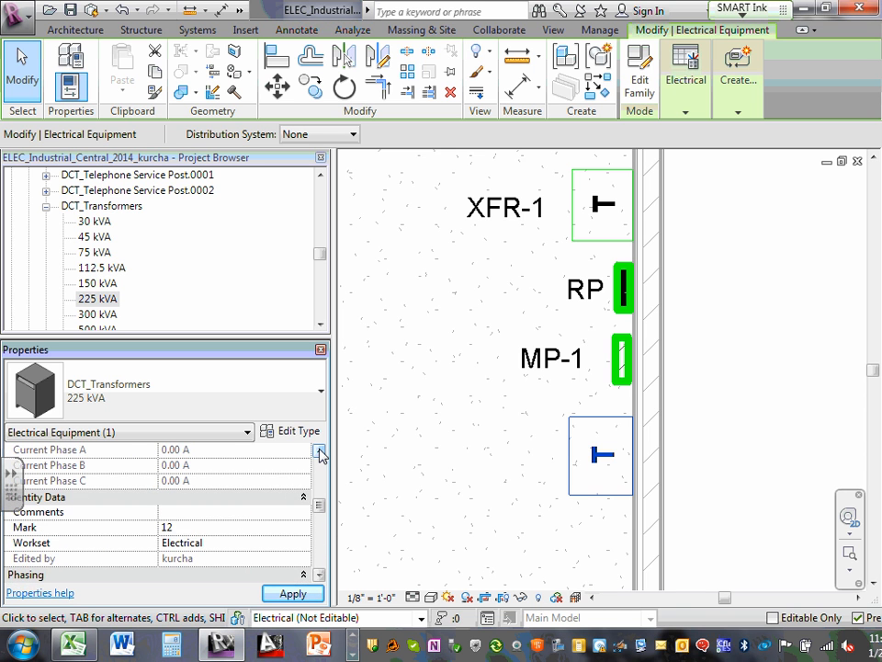
click(319, 450)
click(319, 450)
click(319, 450)
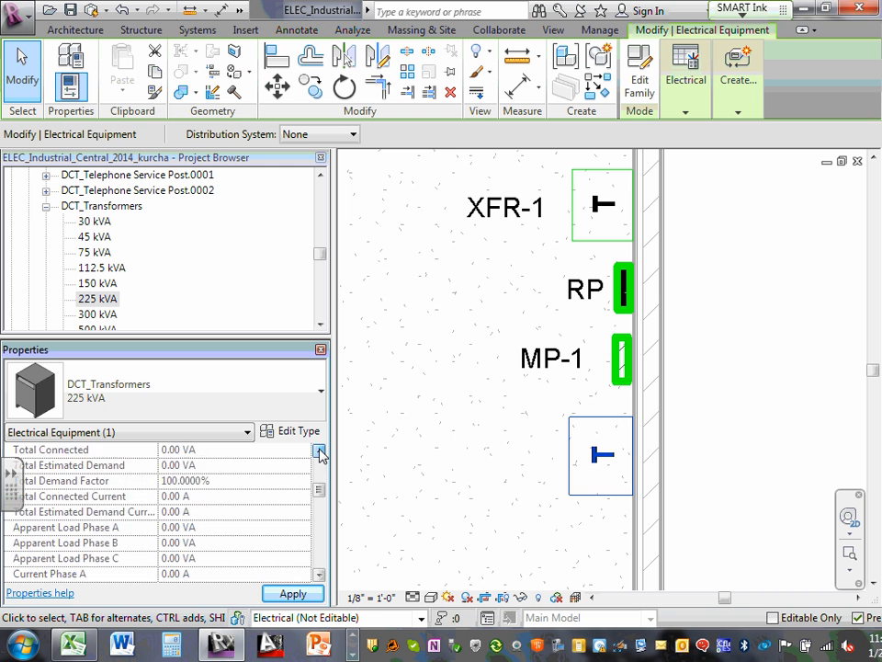
click(318, 451)
click(319, 450)
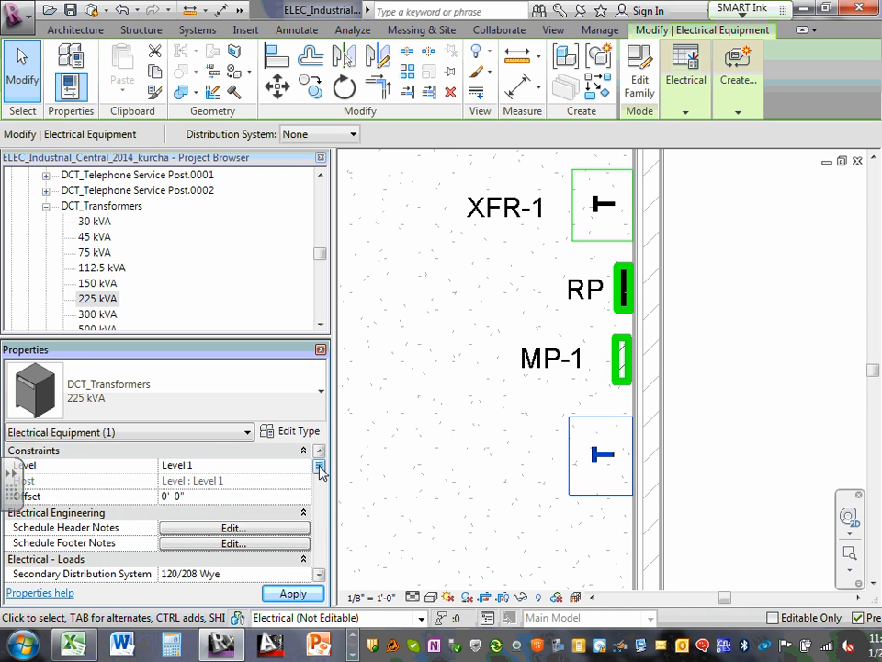
drag(320, 467, 319, 521)
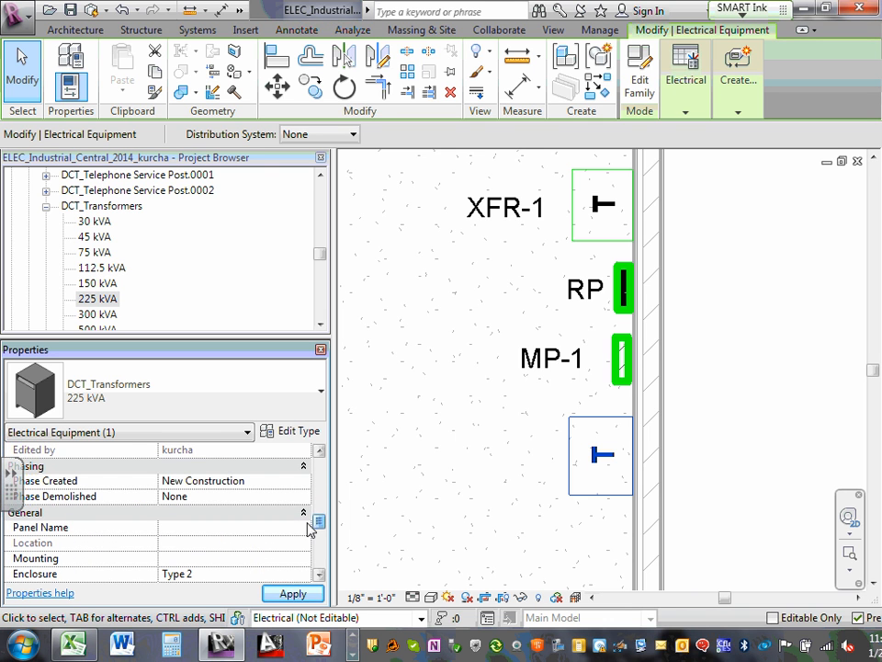
click(190, 528)
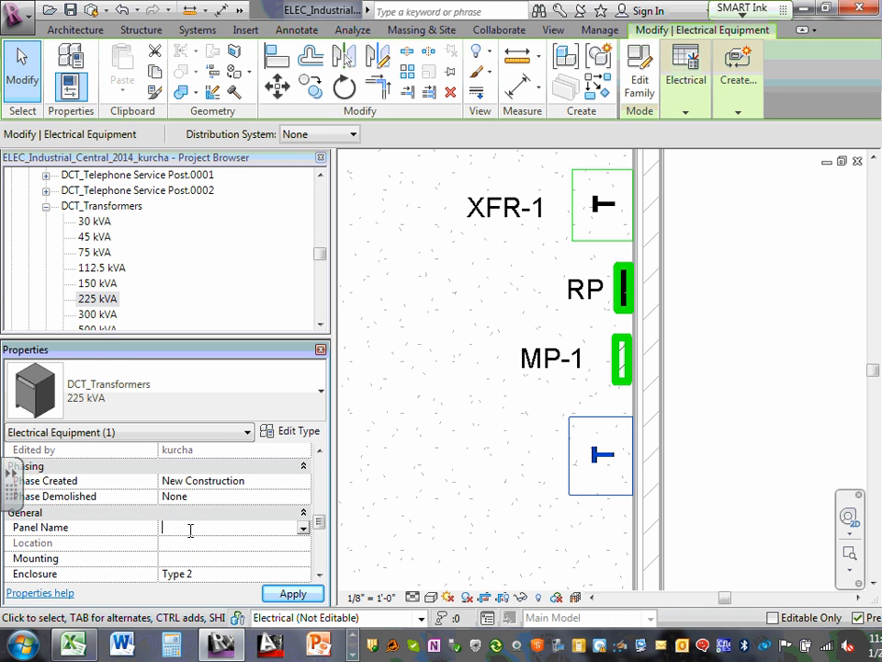
text(XFR-2)
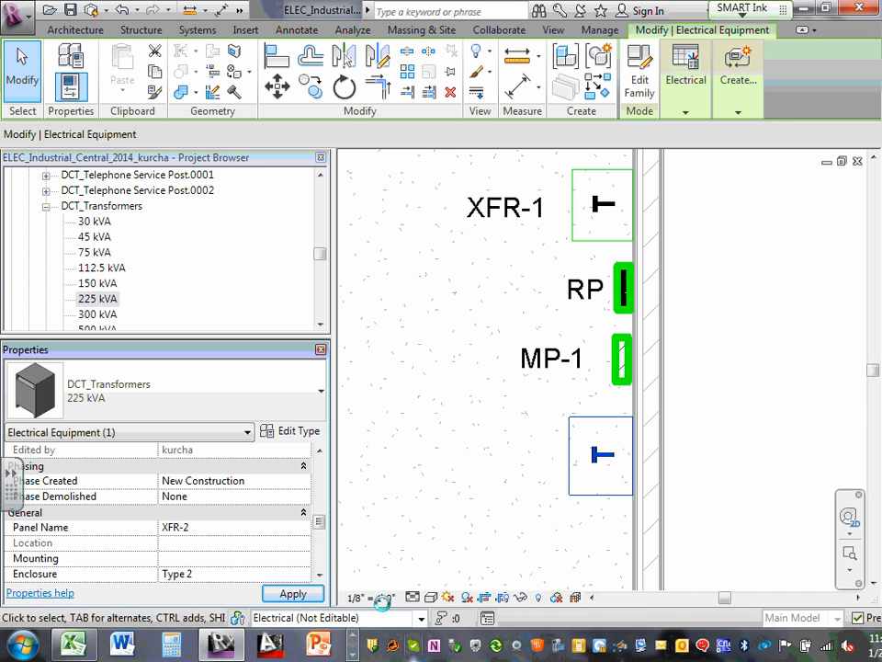
click(296, 595)
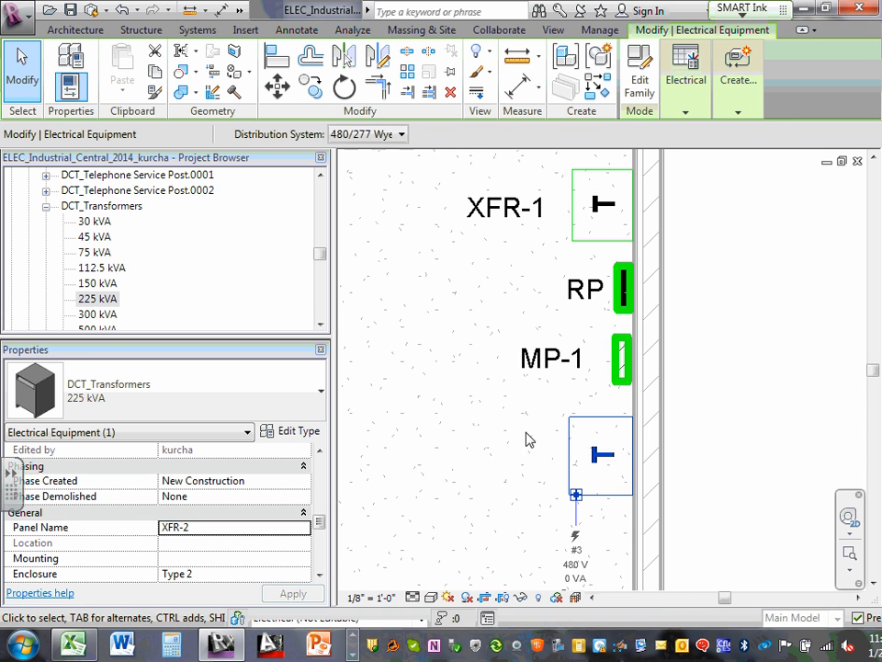
click(480, 445)
Step: Inspect the XFR-2 transformer below MP-1 up close, checking its properties and its position against the wall
scroll(480, 444, down, 1)
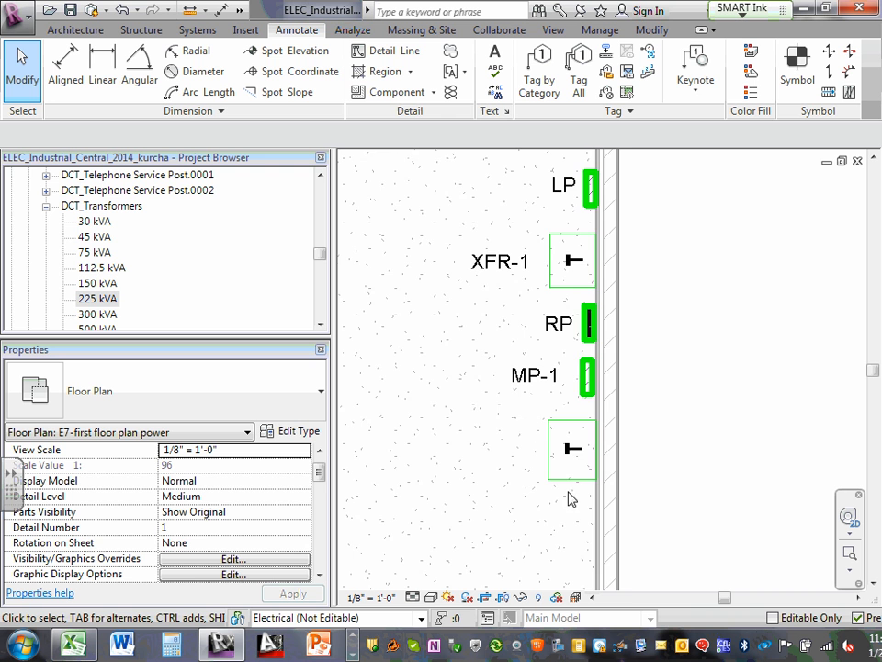
scroll(569, 491, up, 2)
scroll(584, 478, up, 1)
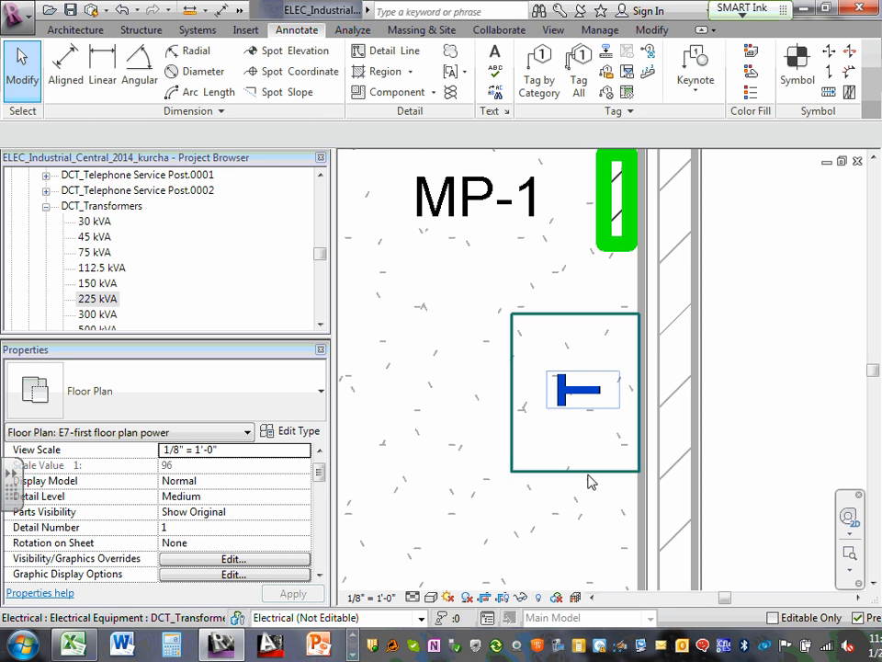
click(606, 475)
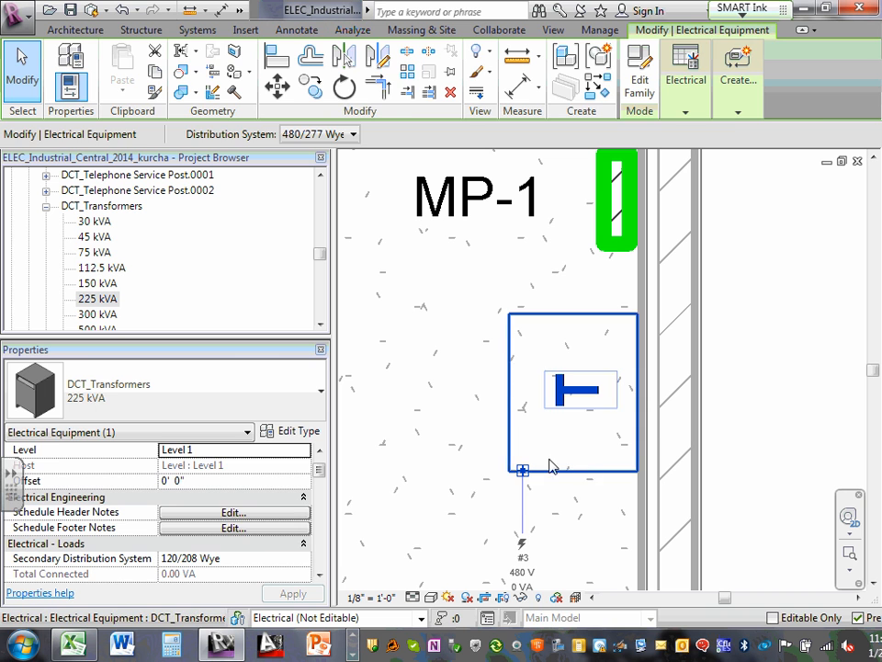
click(443, 420)
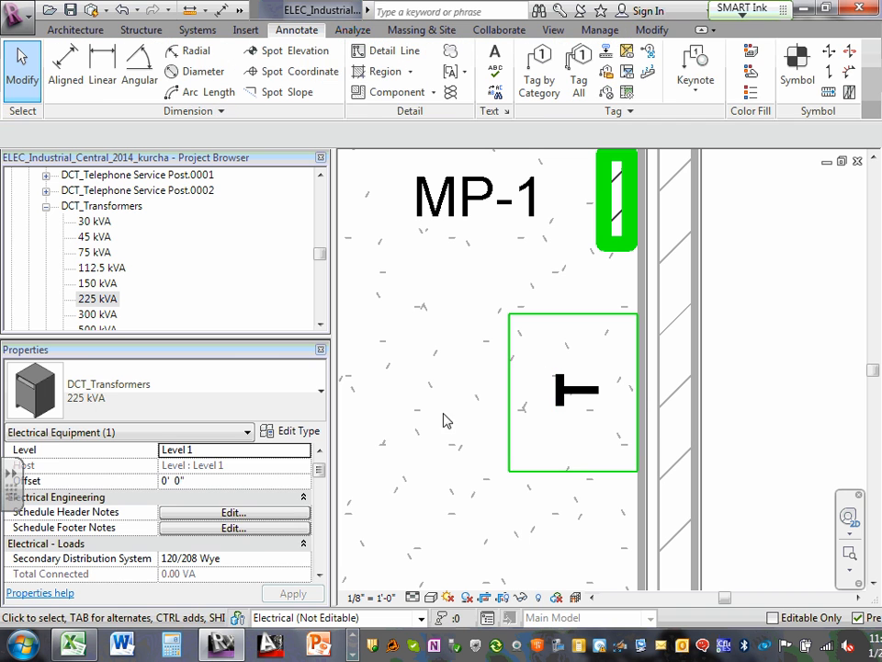
click(511, 422)
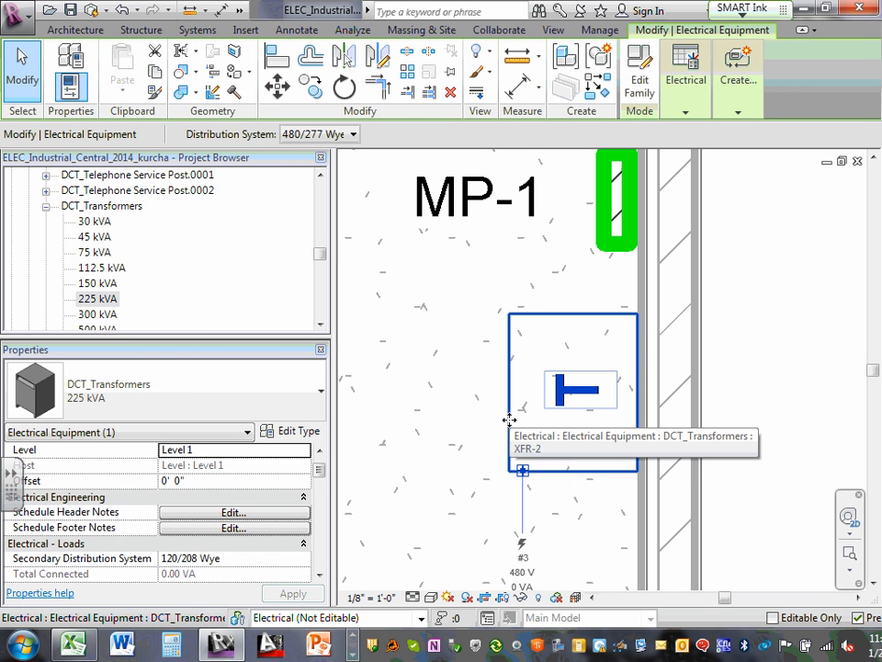
click(462, 446)
scroll(463, 447, down, 5)
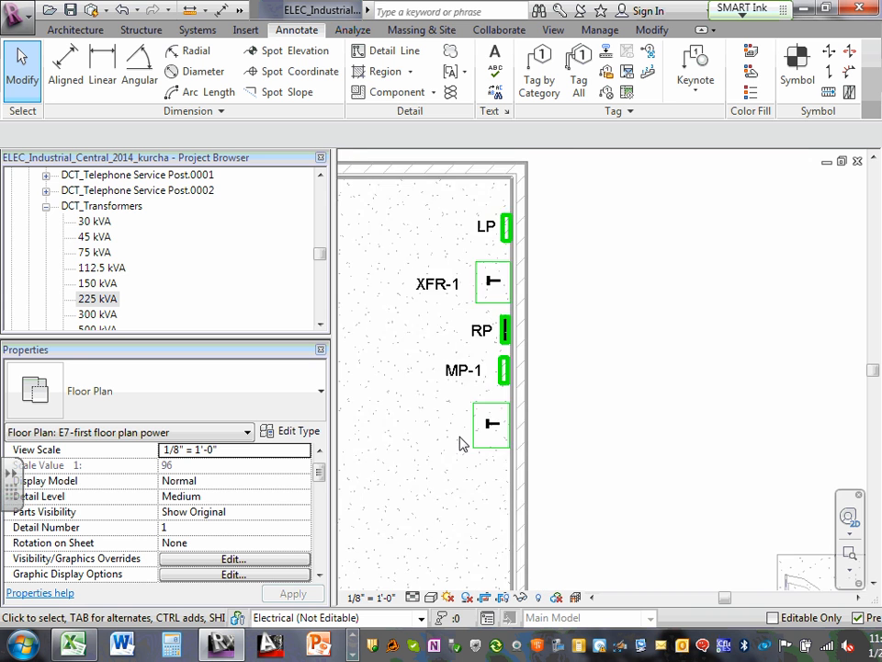
middle_drag(462, 446, 648, 466)
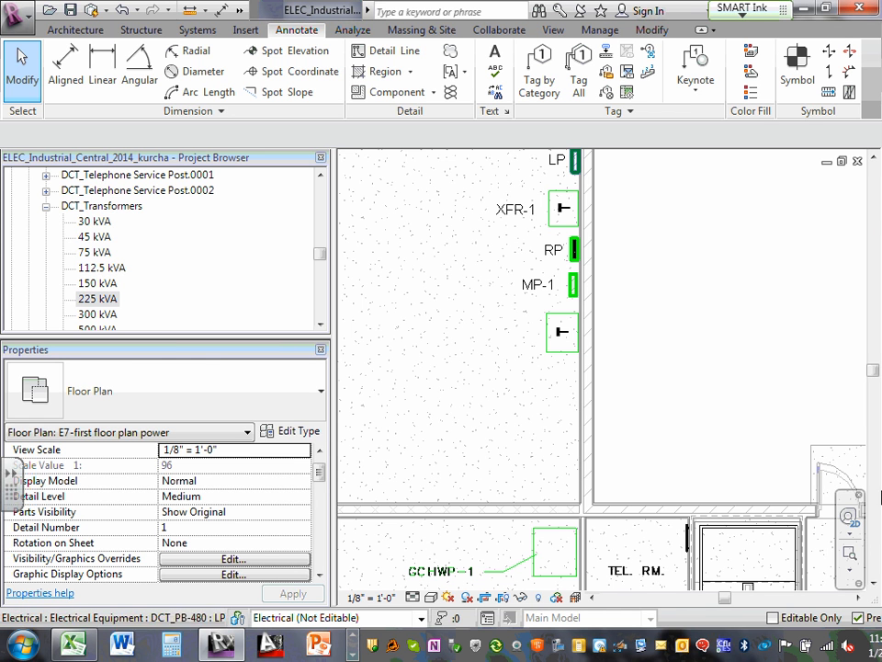
Step: Look through the loaded electrical equipment families above DCT_Transformers in the project, up to DCT_Bus Duct
click(321, 176)
click(321, 175)
click(321, 176)
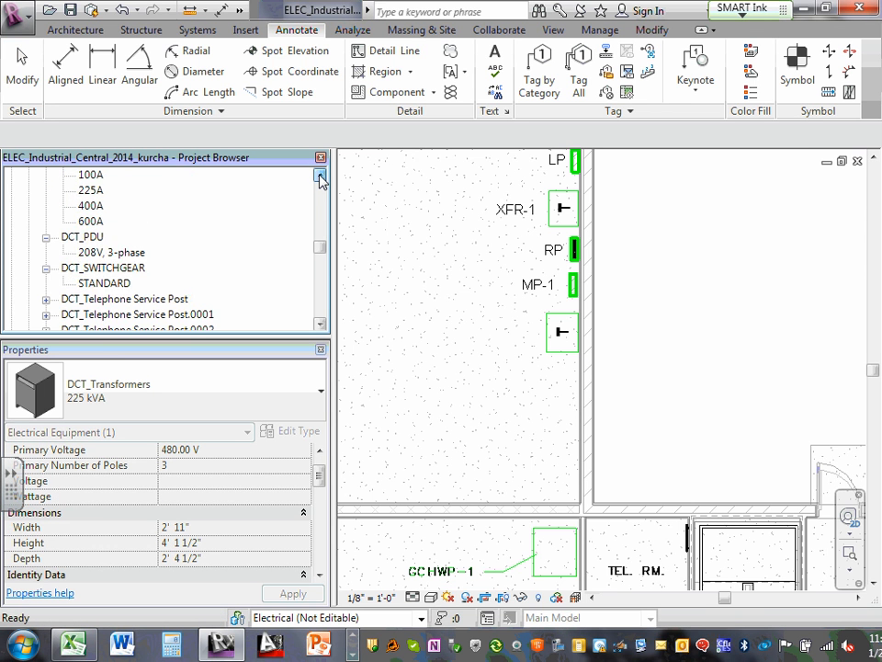
click(321, 176)
click(321, 175)
click(321, 176)
click(320, 177)
click(321, 177)
click(320, 177)
click(321, 178)
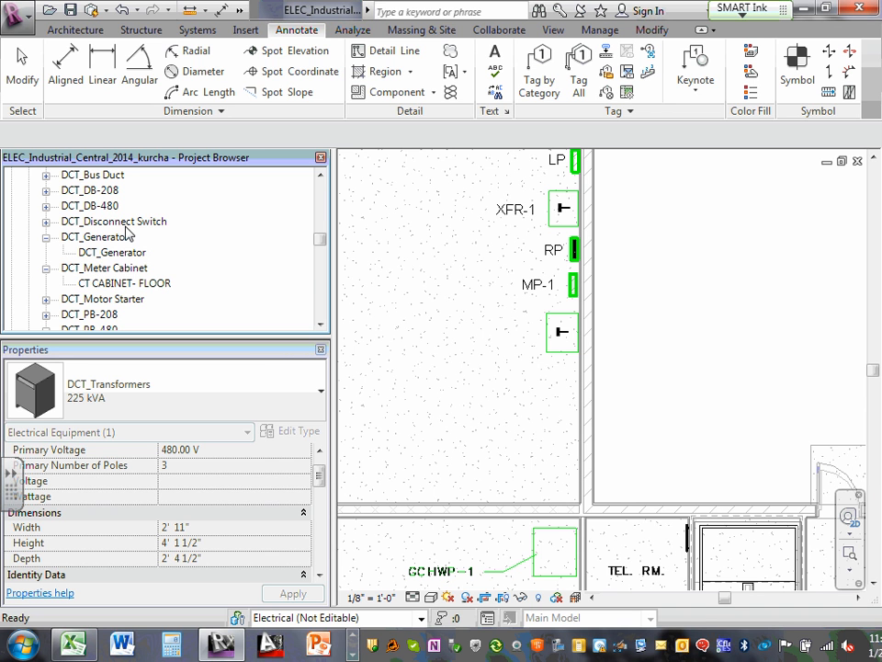
Step: Tag the XFR-2 transformer by category without a leader, placing the tag beside it in line with XFR-1's tag
click(537, 81)
drag(561, 338, 512, 342)
click(528, 415)
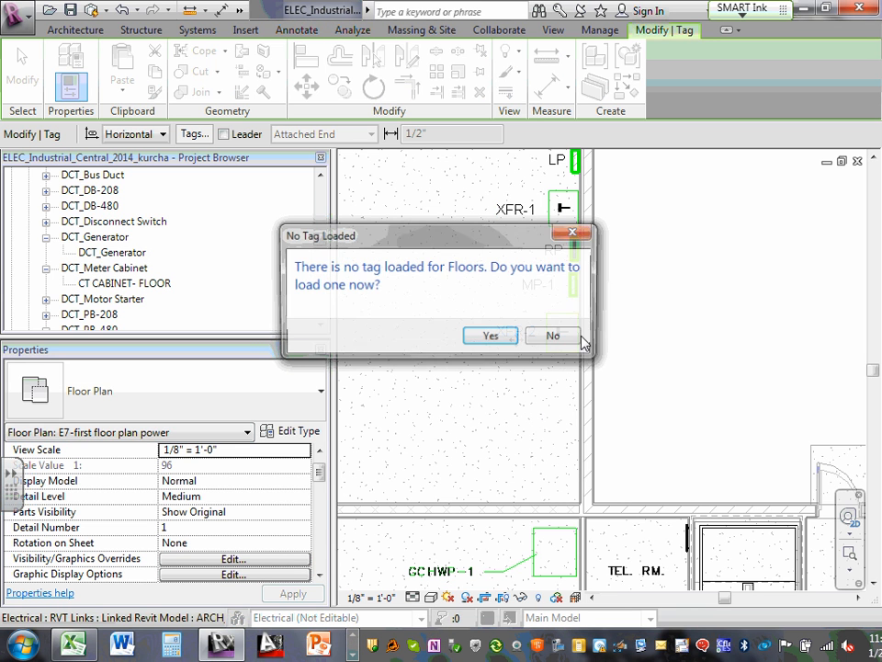
click(564, 235)
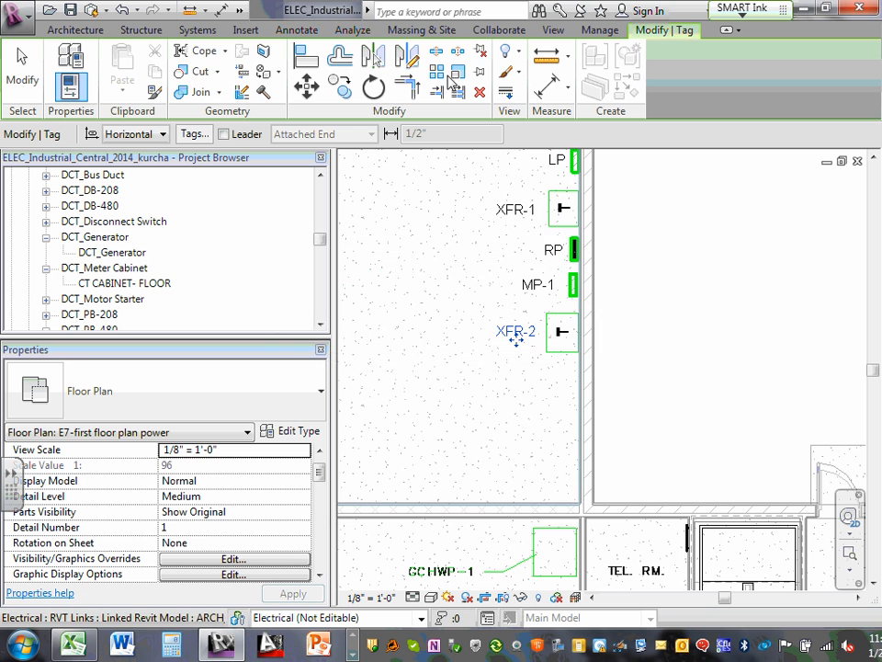
click(418, 295)
key(Escape)
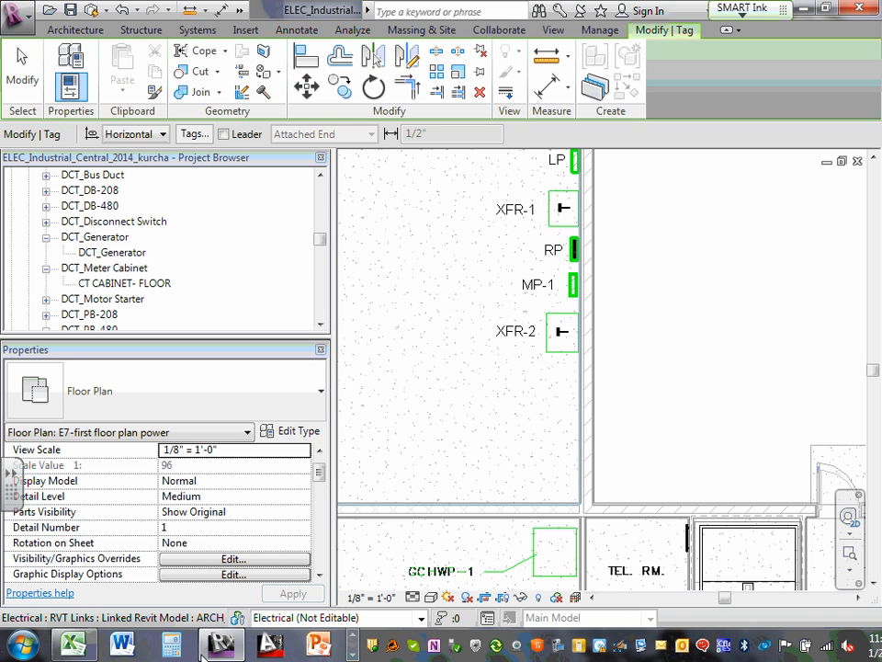
Step: Switch to ECDM2210-Power Riser.pdf in Adobe Reader and examine the riser diagrams and the riser schedule
click(353, 653)
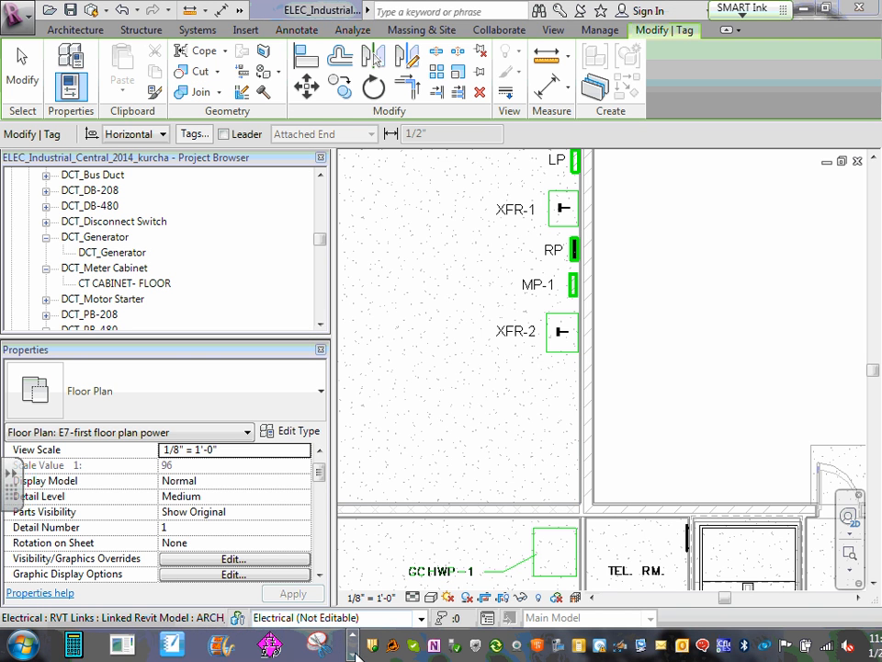
click(353, 654)
click(130, 644)
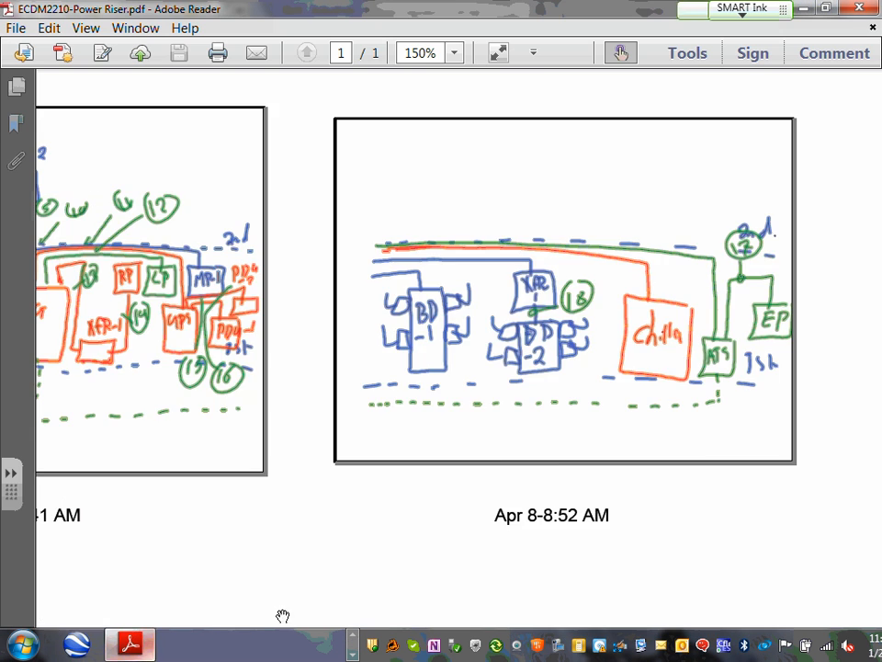
scroll(404, 386, down, 5)
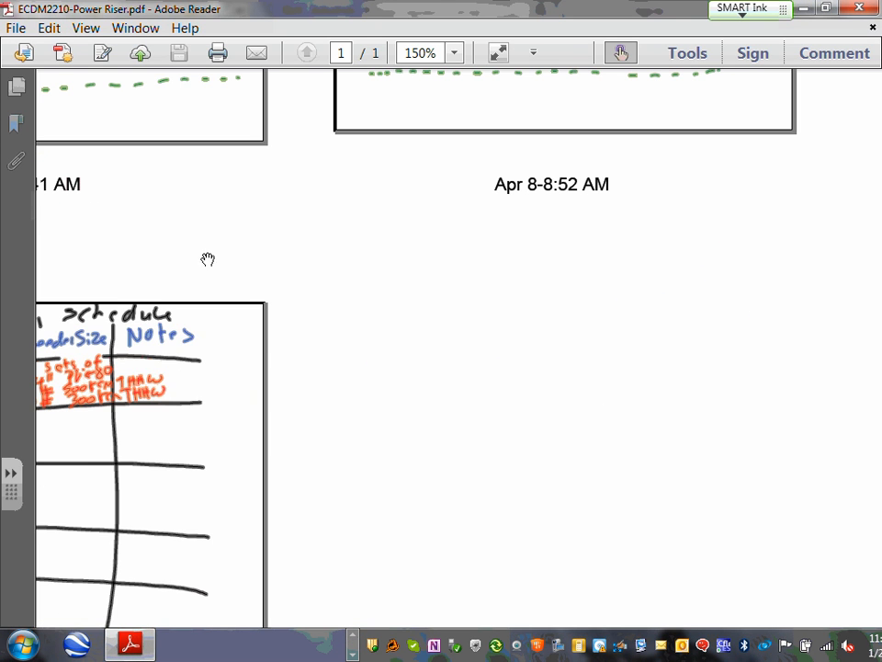
scroll(208, 259, up, 1)
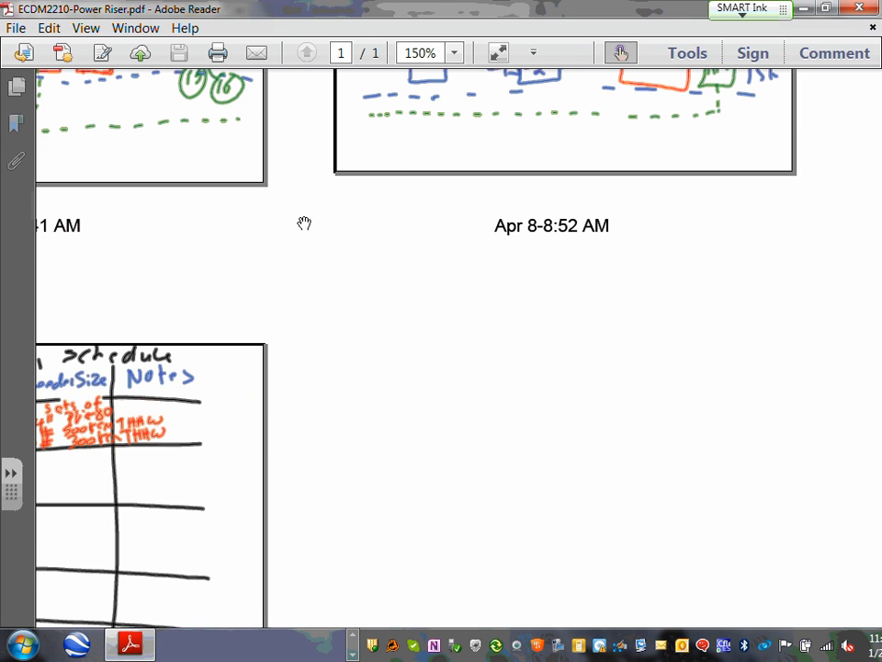
scroll(304, 223, left, 5)
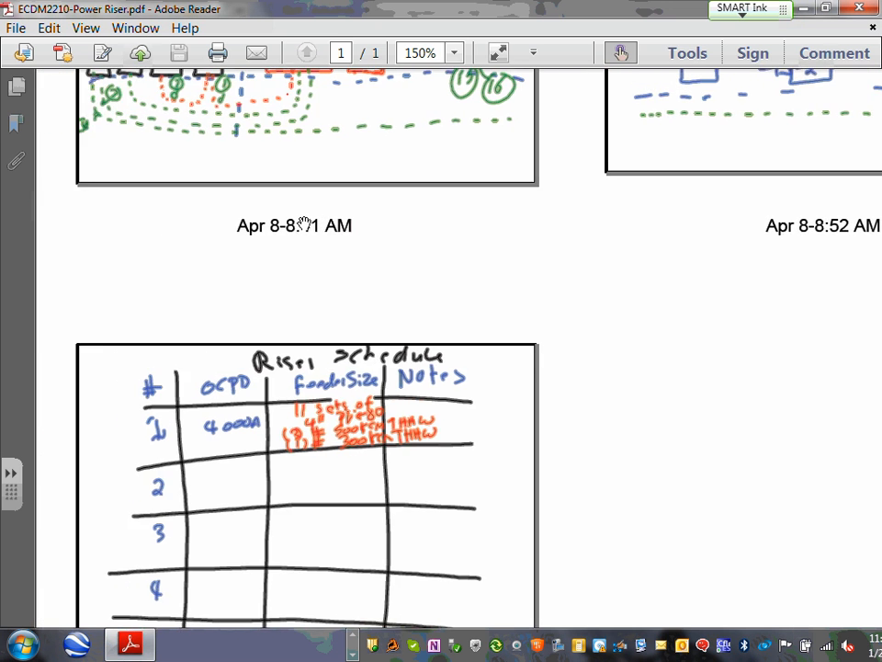
scroll(406, 194, up, 9)
scroll(365, 239, down, 5)
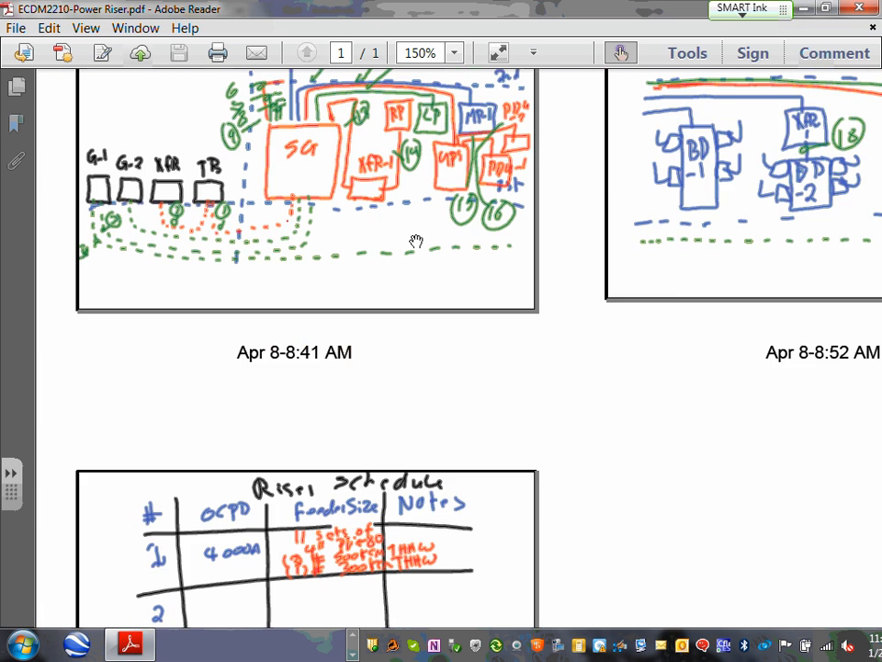
Step: Examine the remaining riser diagram from BD-1 to the ATS and the emergency panel, and switch back to Revit
scroll(415, 245, up, 2)
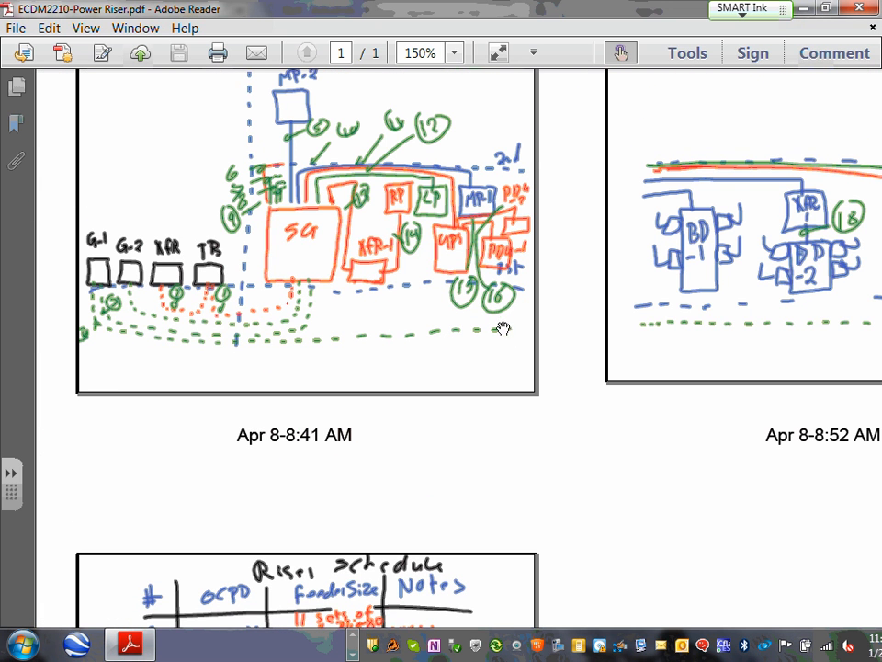
scroll(507, 322, right, 5)
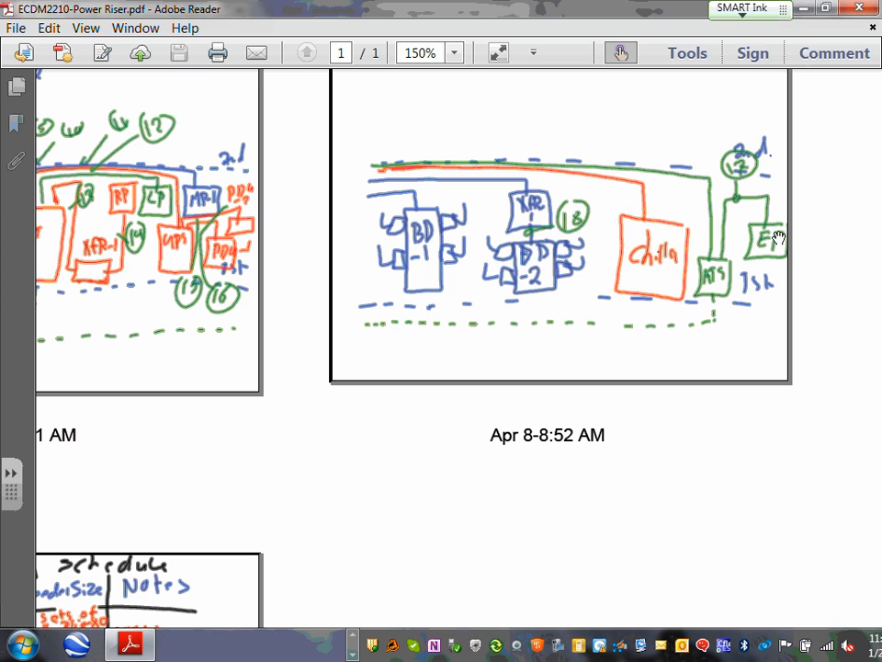
click(803, 7)
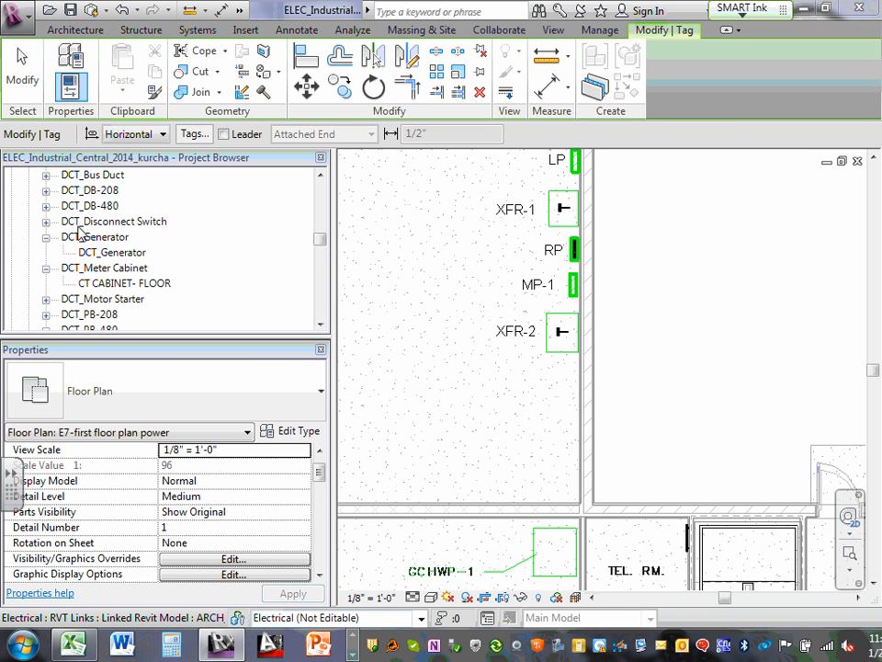
Step: Place a DCT_Automatic Transfer Switch, type 100-200 A, against the wall below the XFR-2 transformer
drag(318, 236, 313, 227)
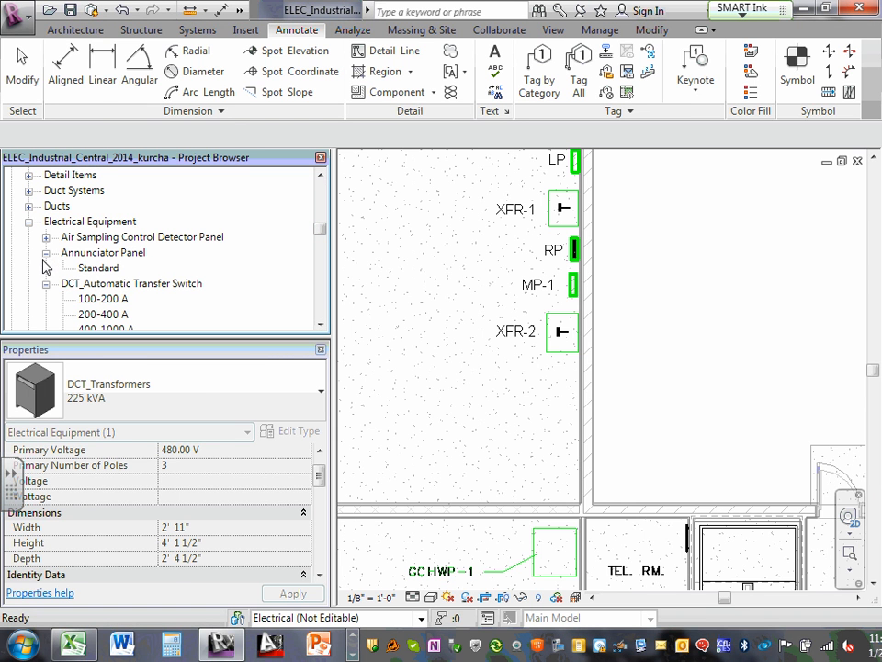
click(102, 300)
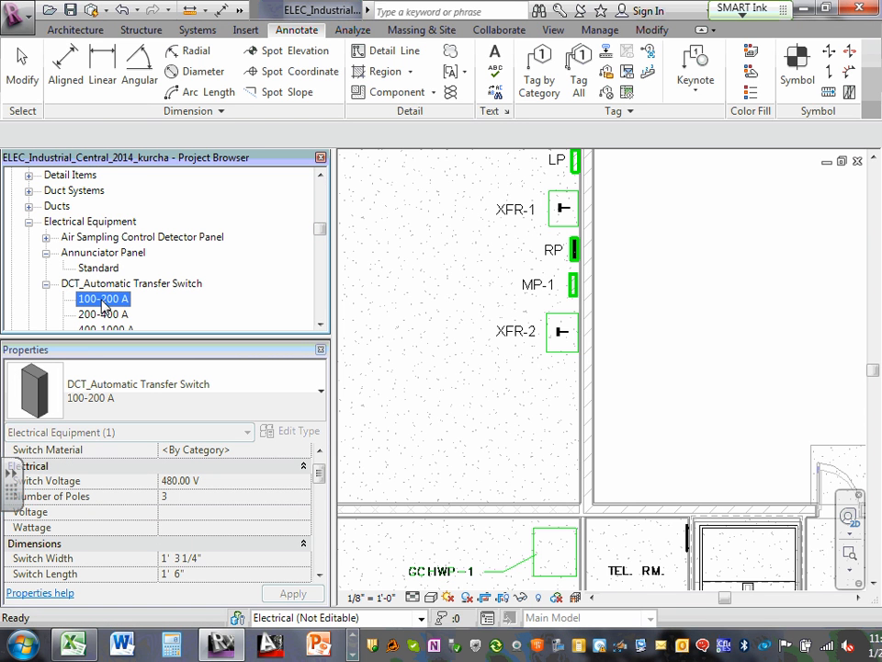
drag(542, 331, 536, 400)
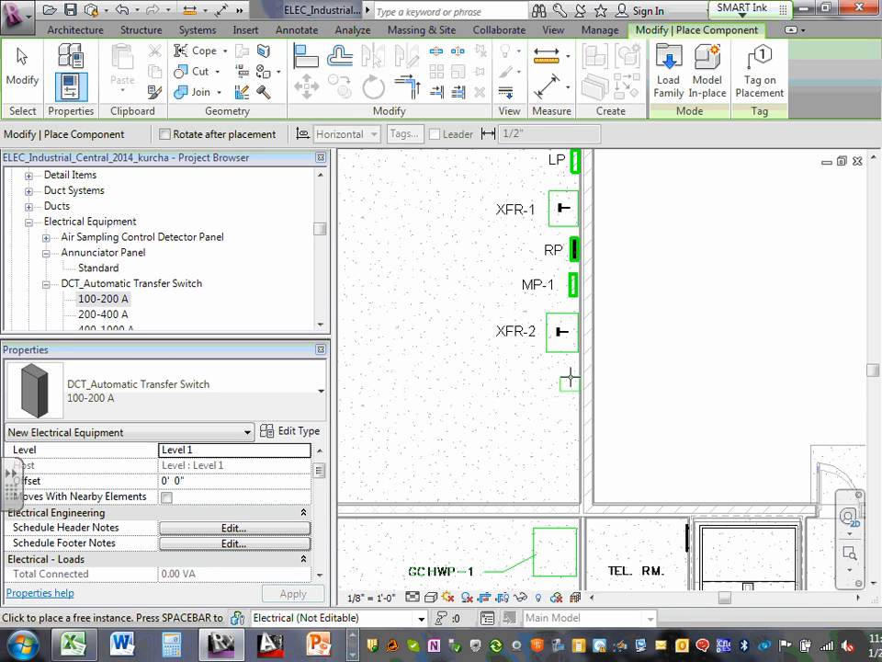
scroll(562, 387, up, 3)
scroll(565, 388, up, 1)
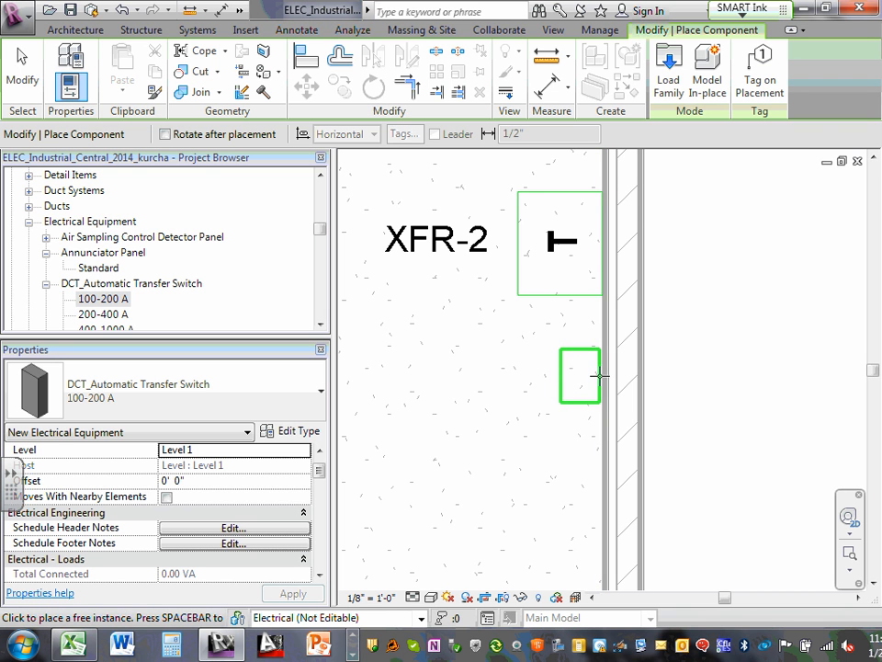
click(598, 375)
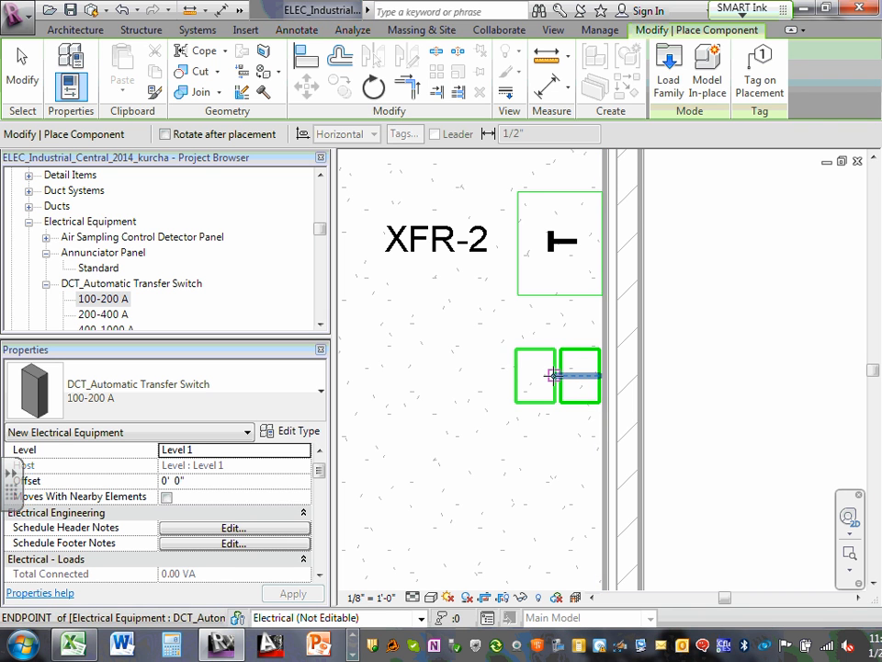
key(Escape)
key(Escape)
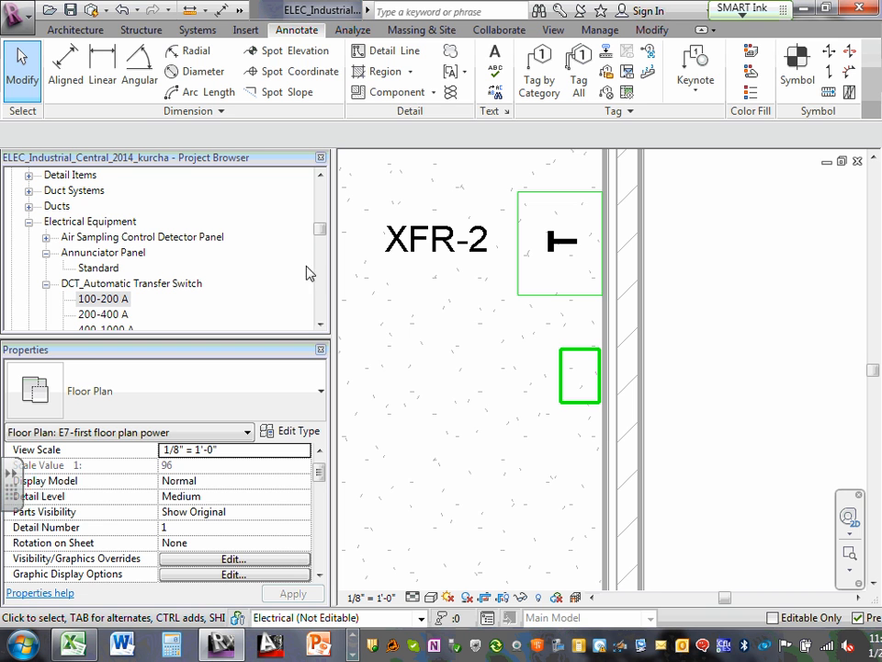
Step: Set the panel name of the new automatic transfer switch to ATS
click(564, 398)
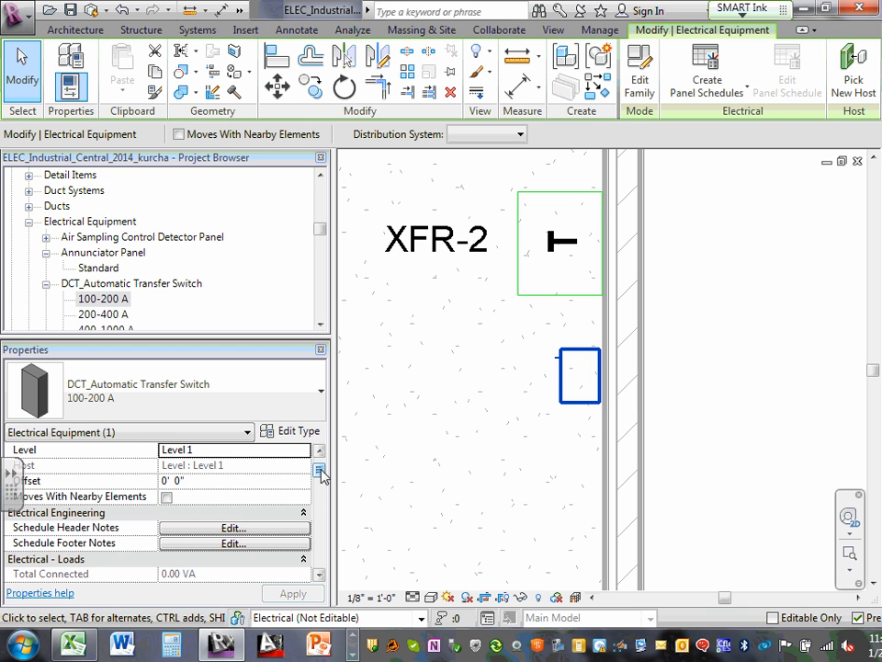
drag(320, 471, 323, 508)
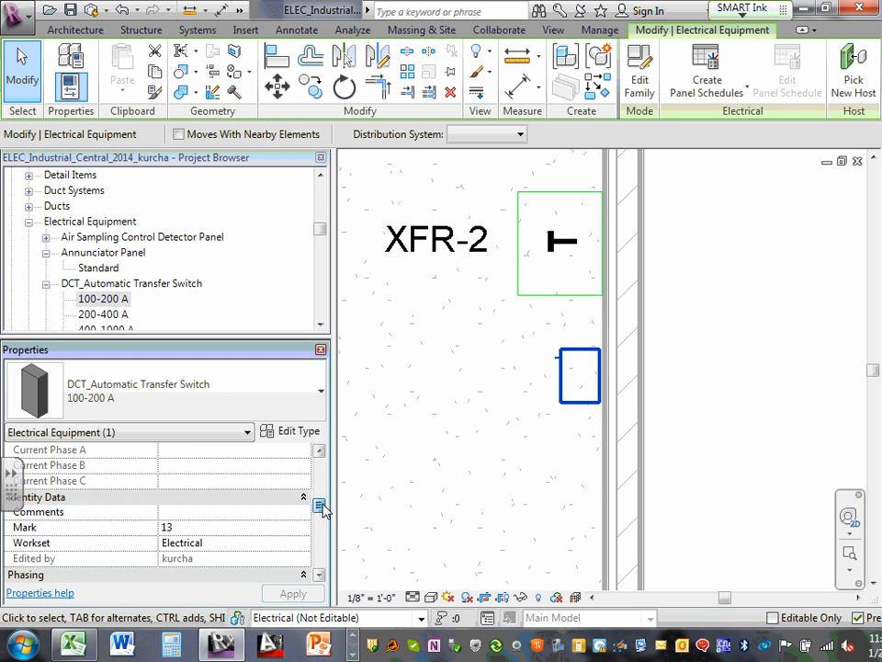
click(237, 508)
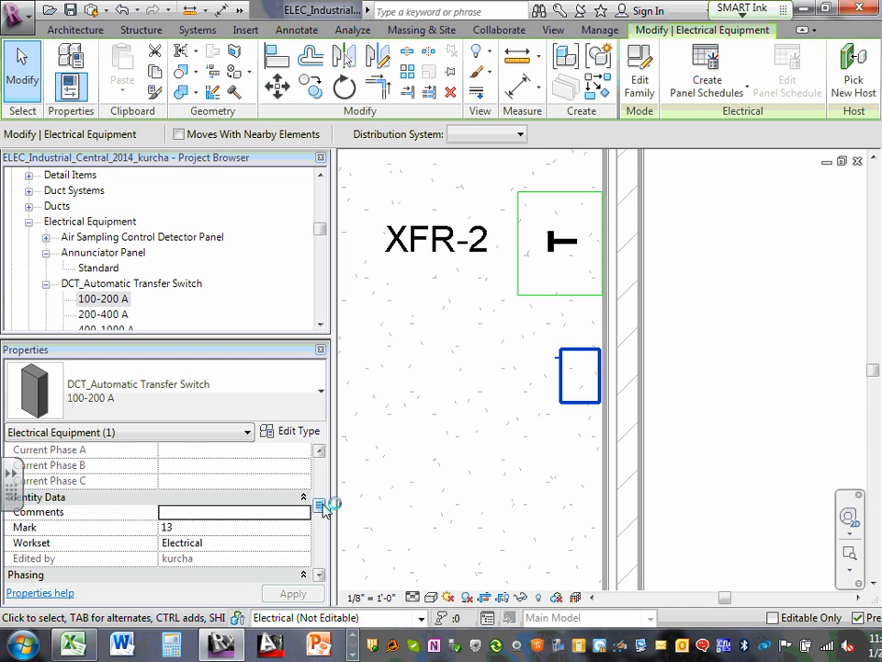
drag(322, 506, 326, 535)
click(196, 481)
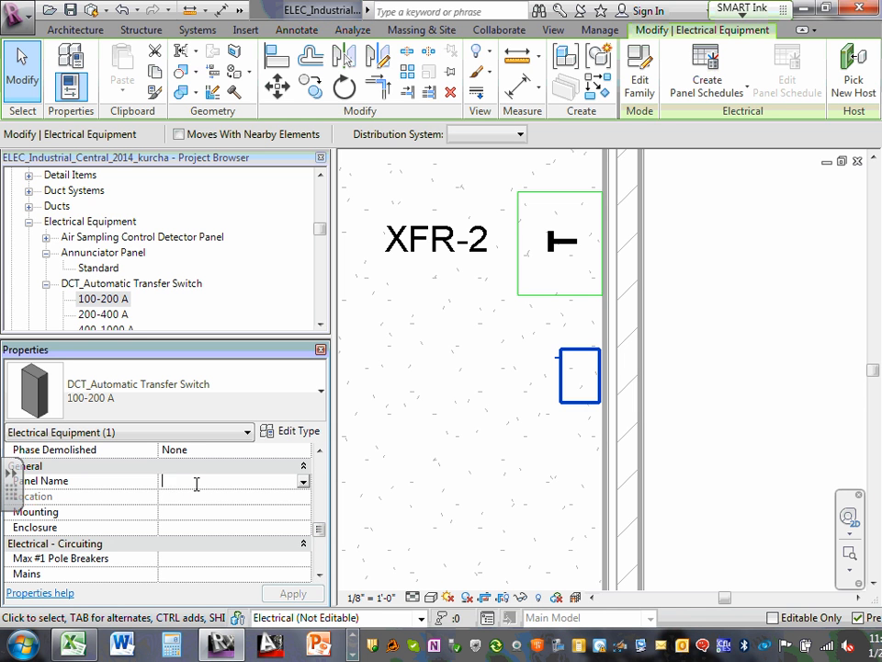
text(ATS)
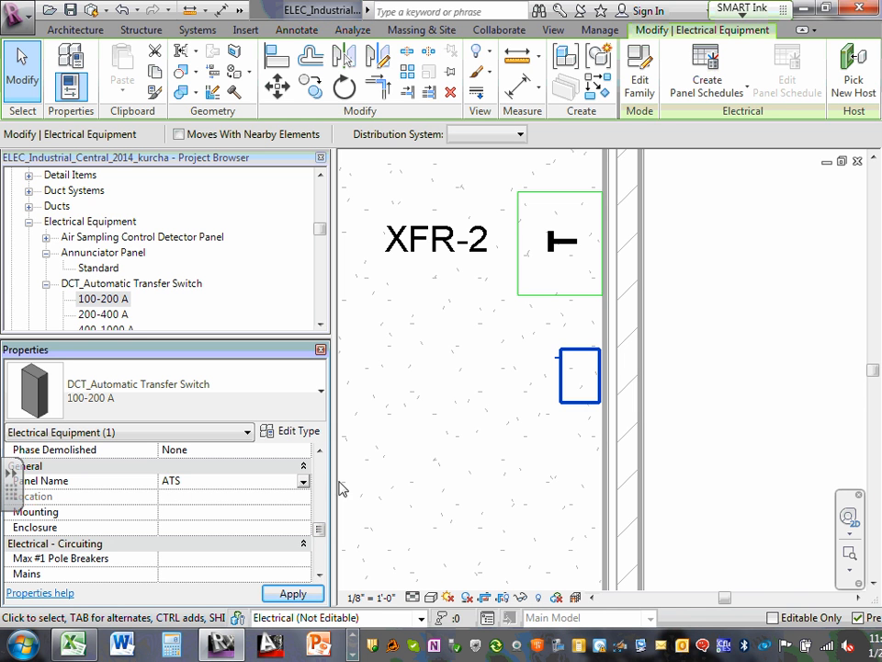
click(292, 593)
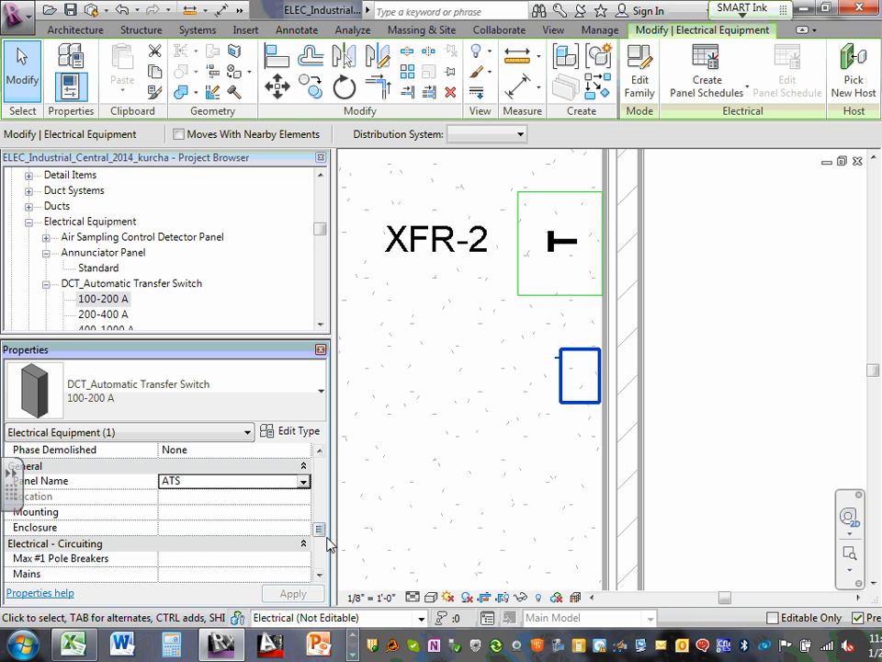
Step: Check the transfer switch's distribution system and short circuit rating options
drag(321, 531, 324, 561)
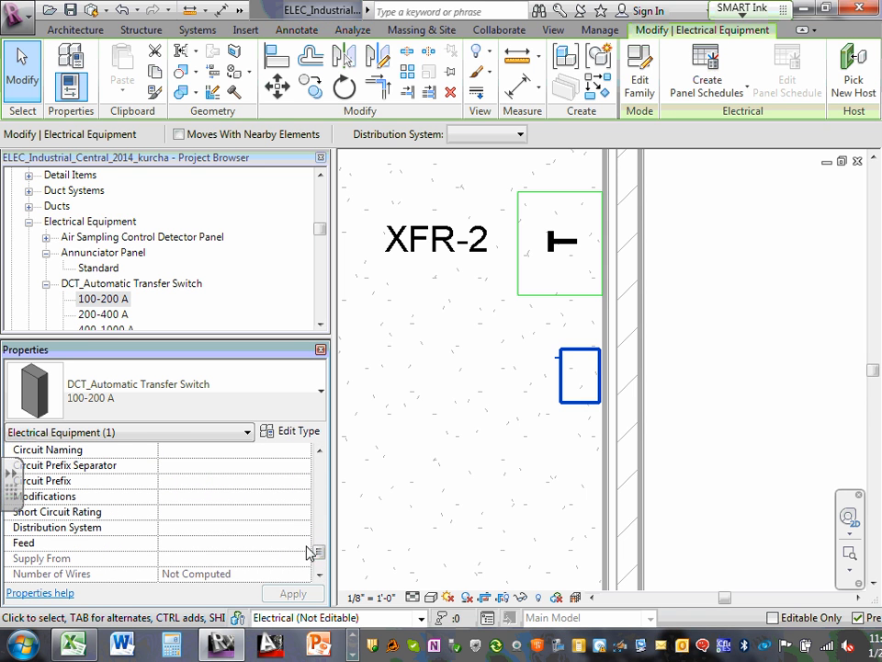
click(259, 525)
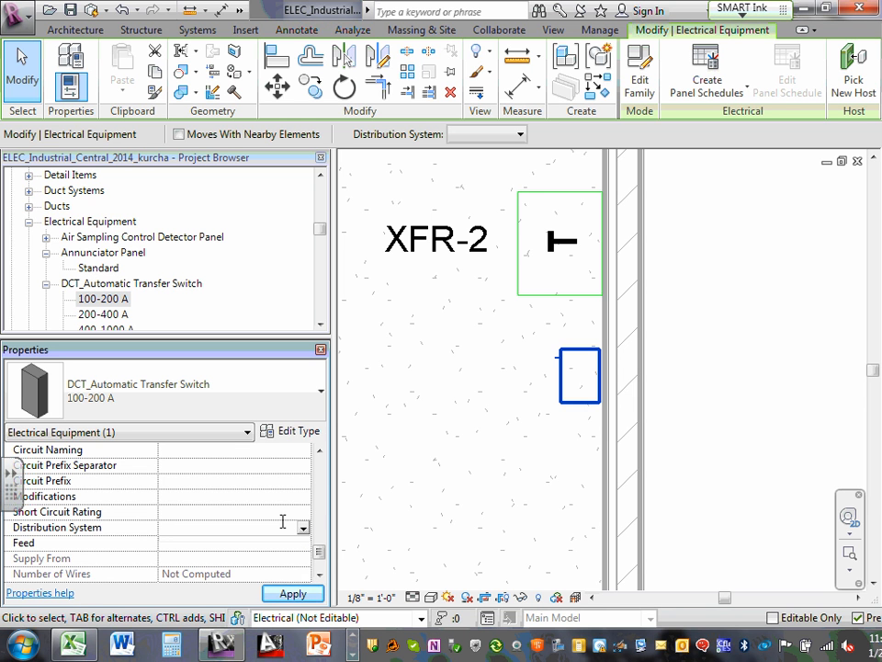
click(302, 527)
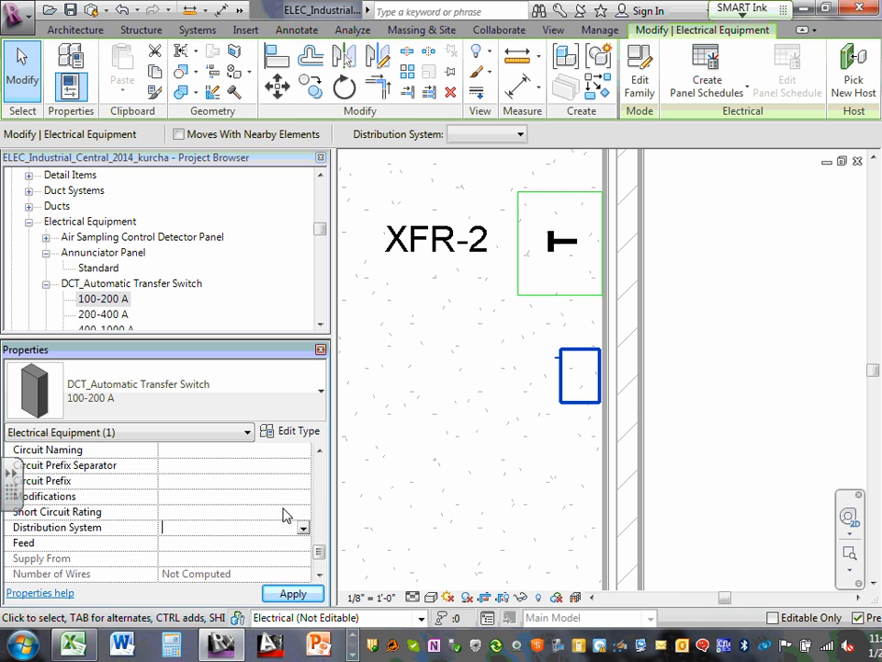
click(284, 511)
click(295, 596)
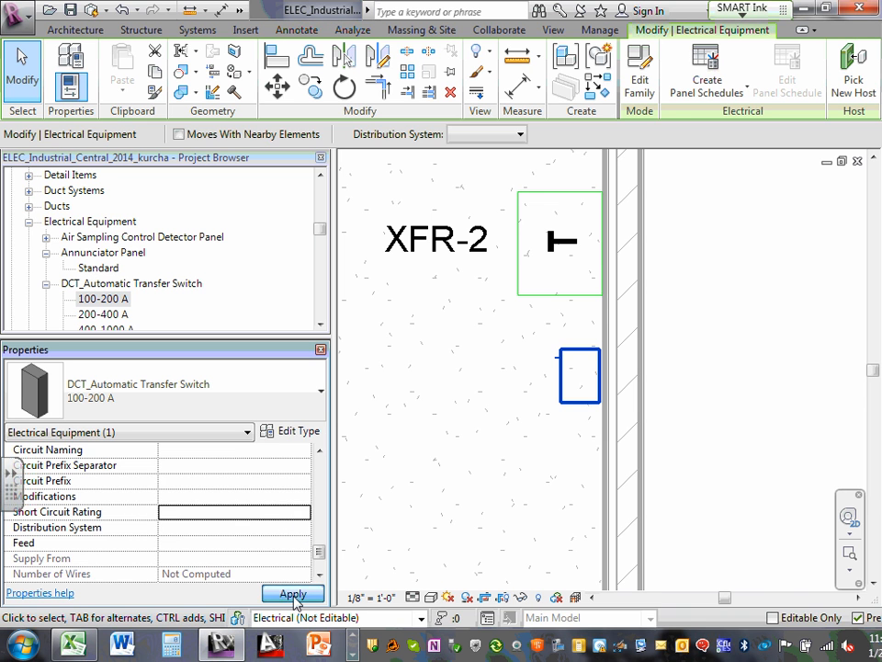
click(266, 511)
click(302, 516)
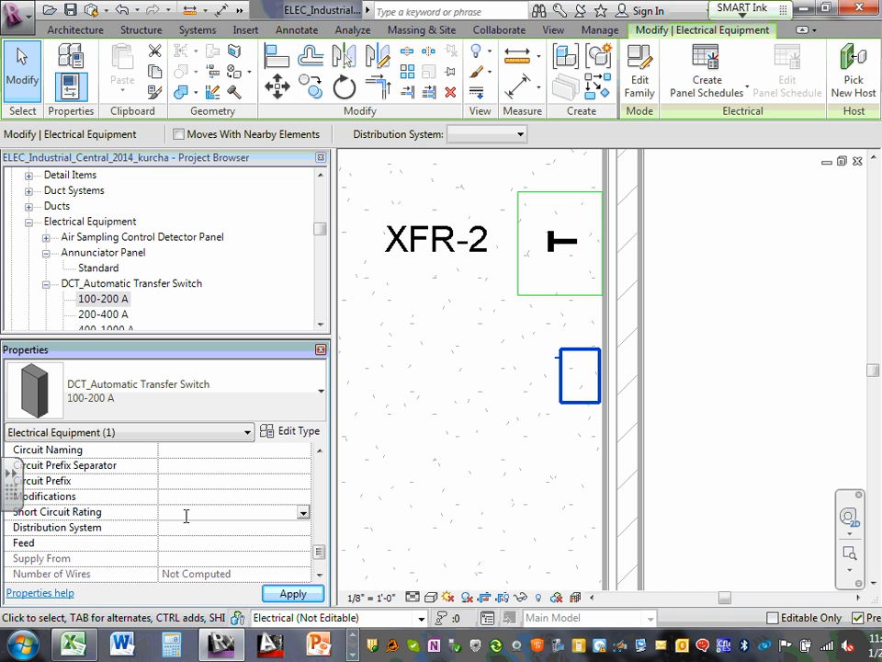
Step: Review the type properties of the 100-200 A automatic transfer switch, leaving them unchanged, and deselect the switch
click(320, 451)
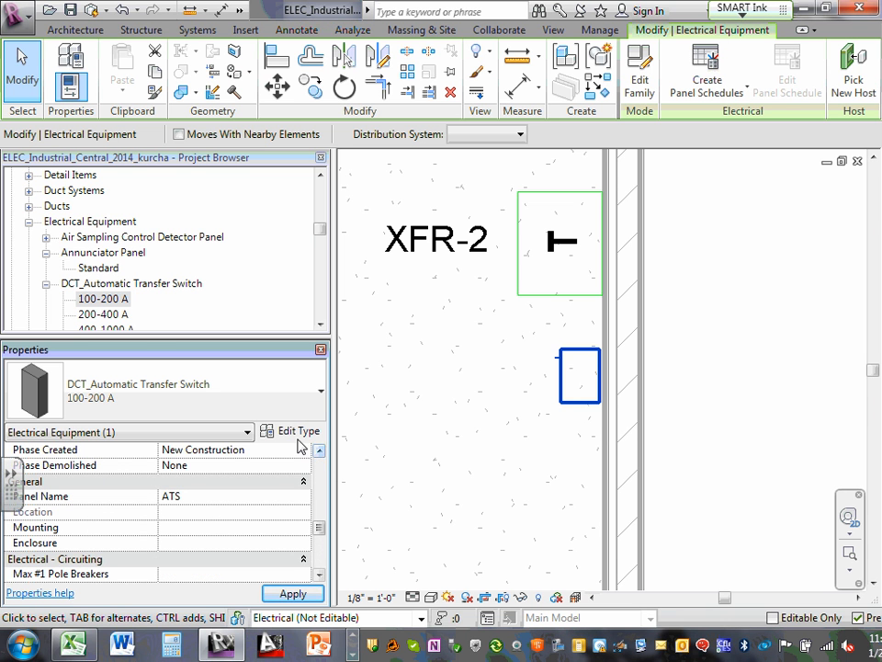
click(297, 432)
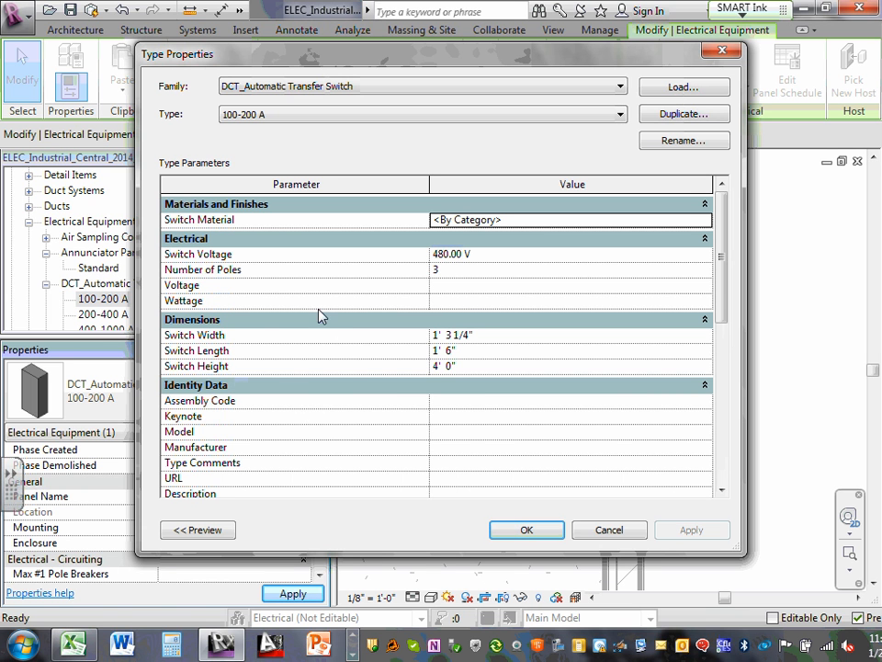
click(608, 530)
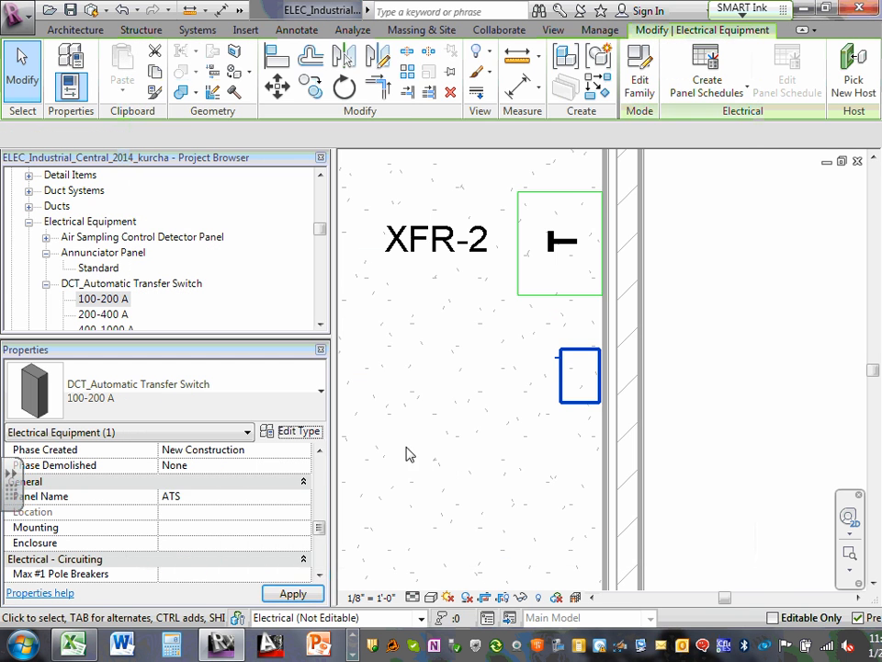
click(462, 379)
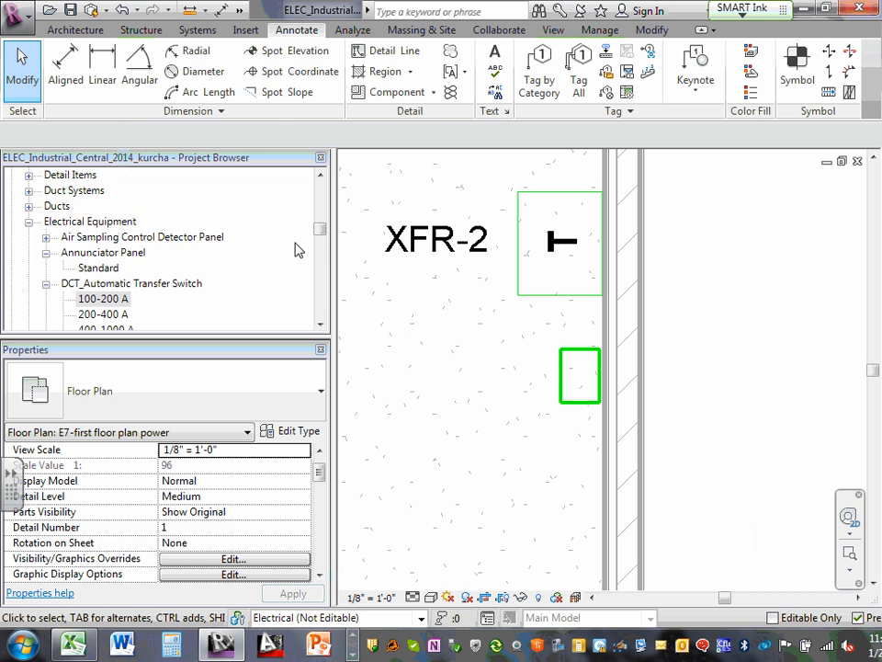
Step: Place a 100A DCT_PB-480 panelboard below the transfer switch, rotated to sit flat against the wall
mouse_move(320, 229)
mouse_down()
mouse_move(321, 270)
mouse_move(318, 244)
mouse_up()
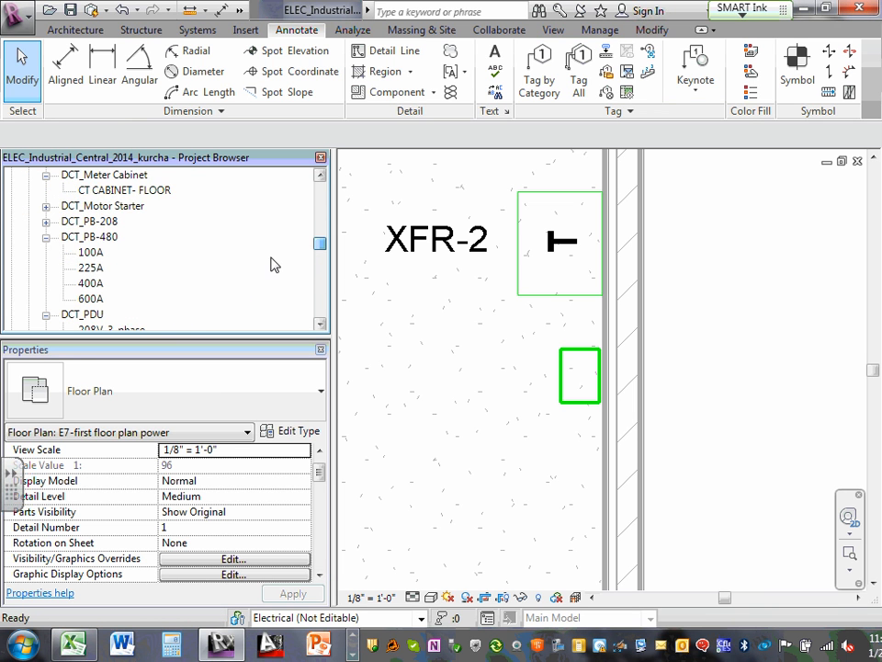
scroll(103, 291, up, 5)
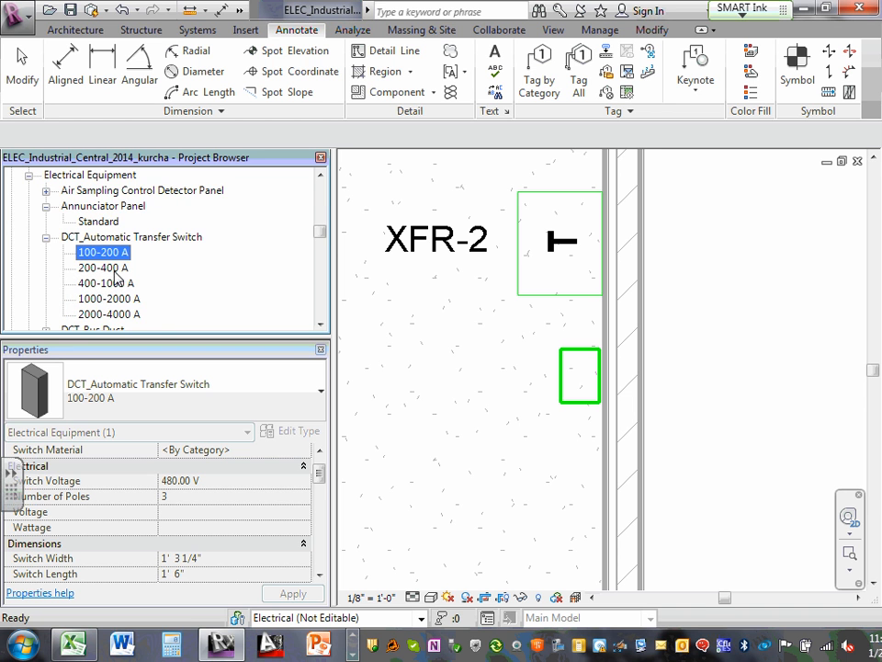
scroll(117, 277, down, 5)
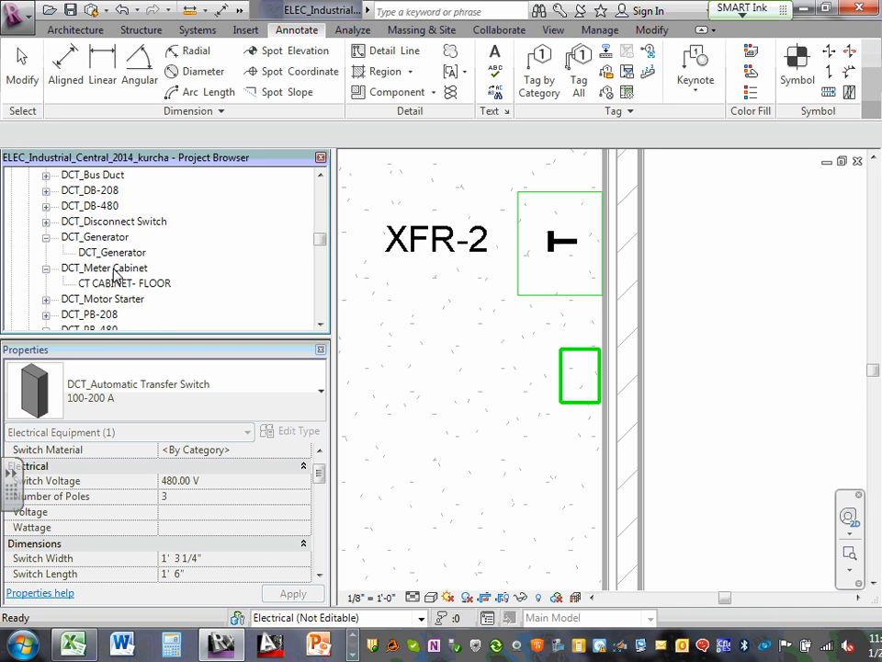
scroll(114, 273, down, 4)
click(85, 222)
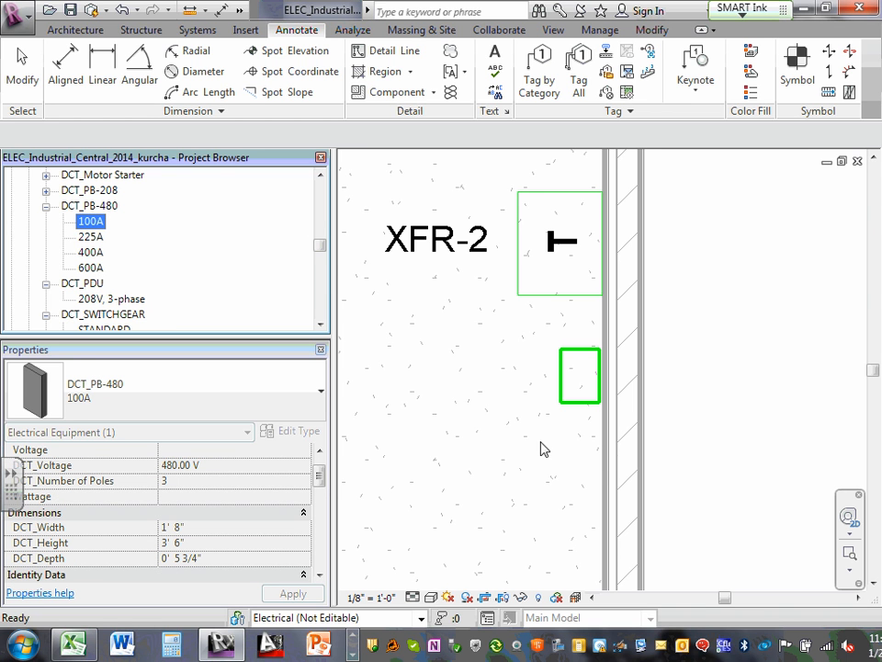
drag(91, 225, 581, 444)
key(space)
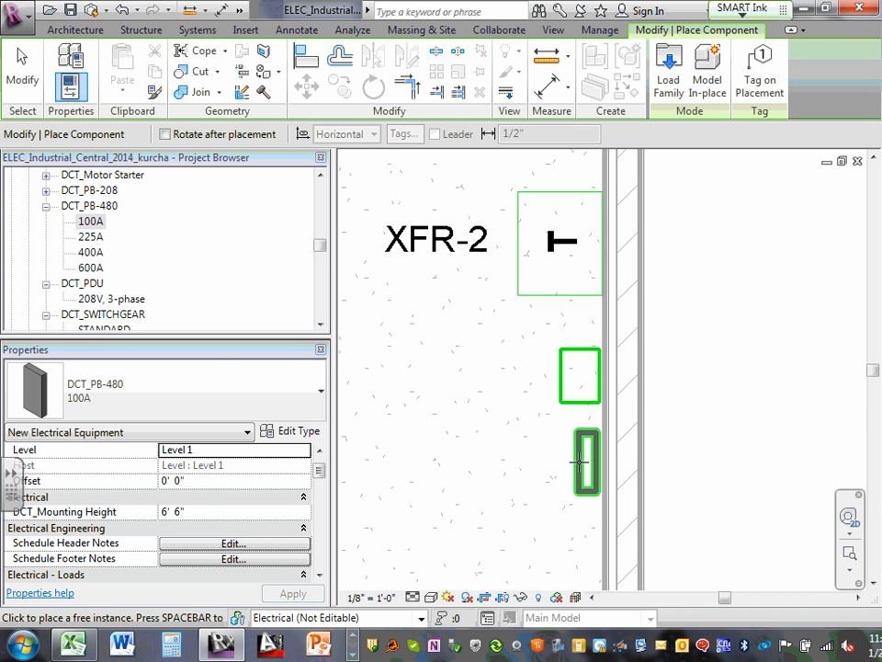
click(579, 462)
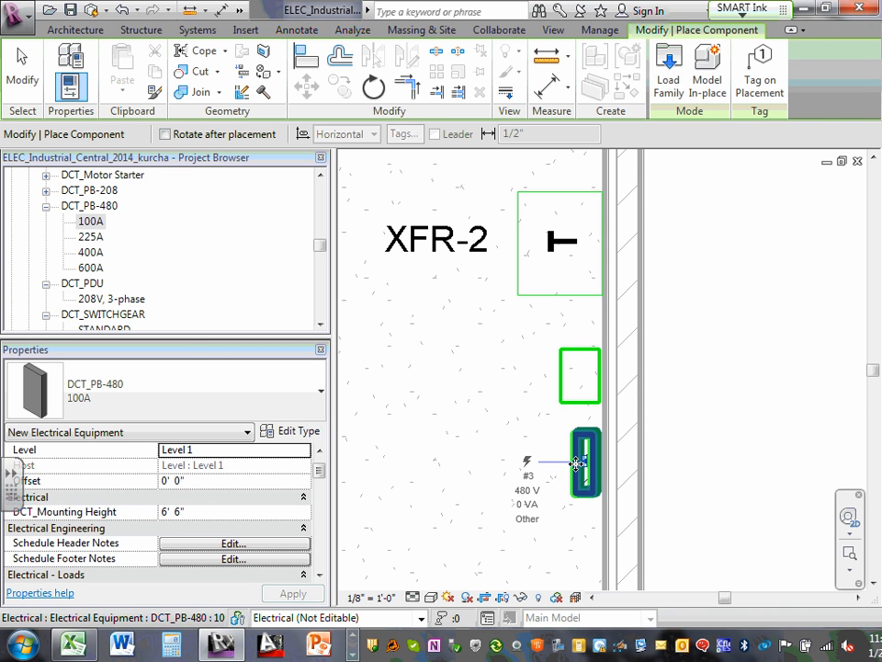
key(Escape)
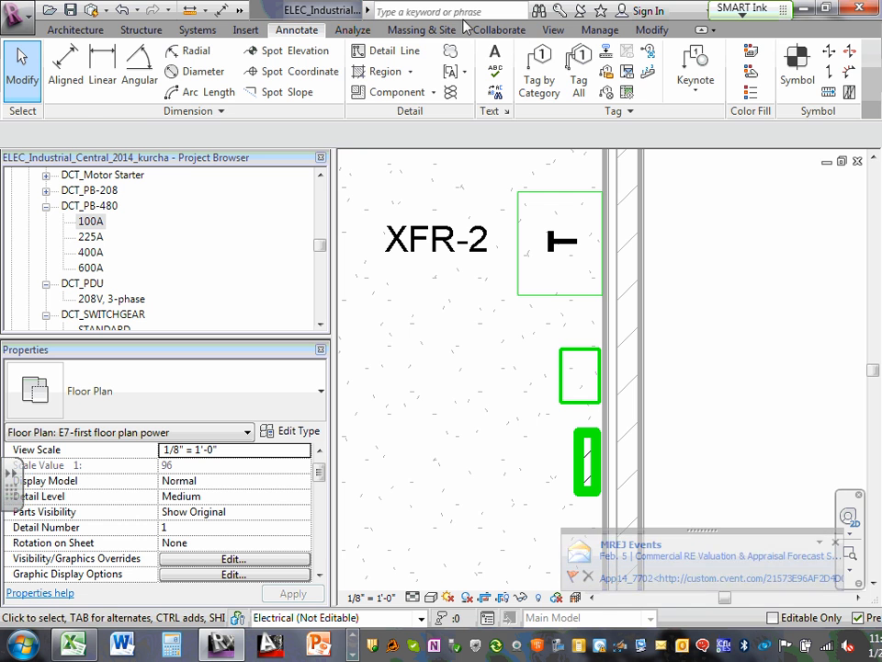
Step: Tag the automatic transfer switch by category without a leader, and move its ATS tag clear of the switch
click(540, 63)
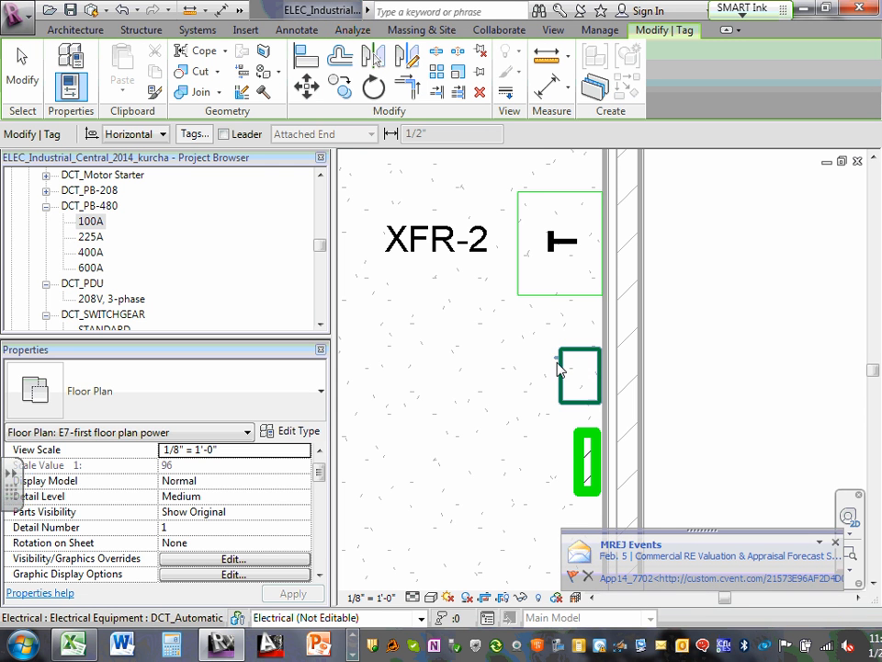
click(568, 378)
drag(575, 393, 506, 394)
click(534, 437)
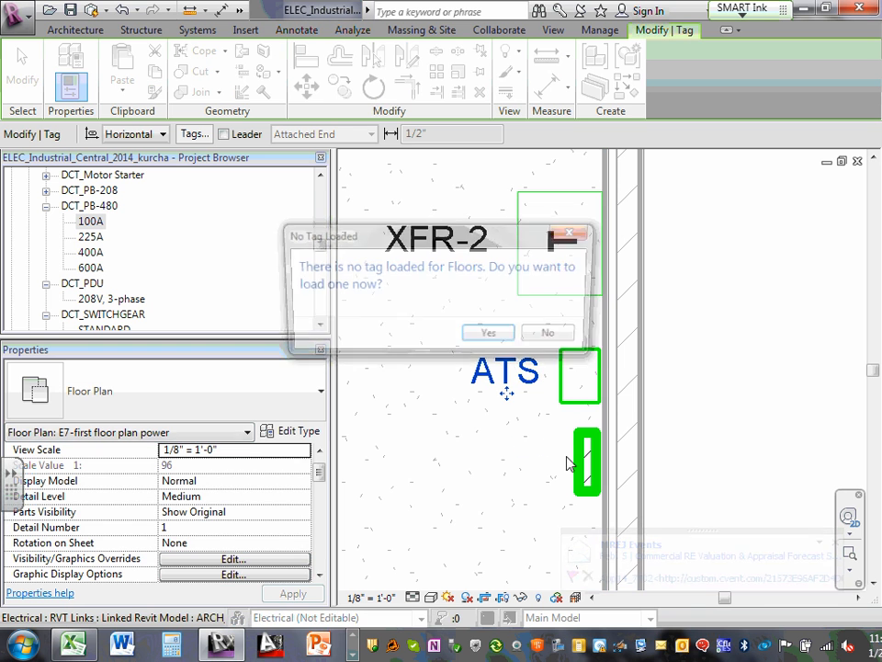
click(556, 337)
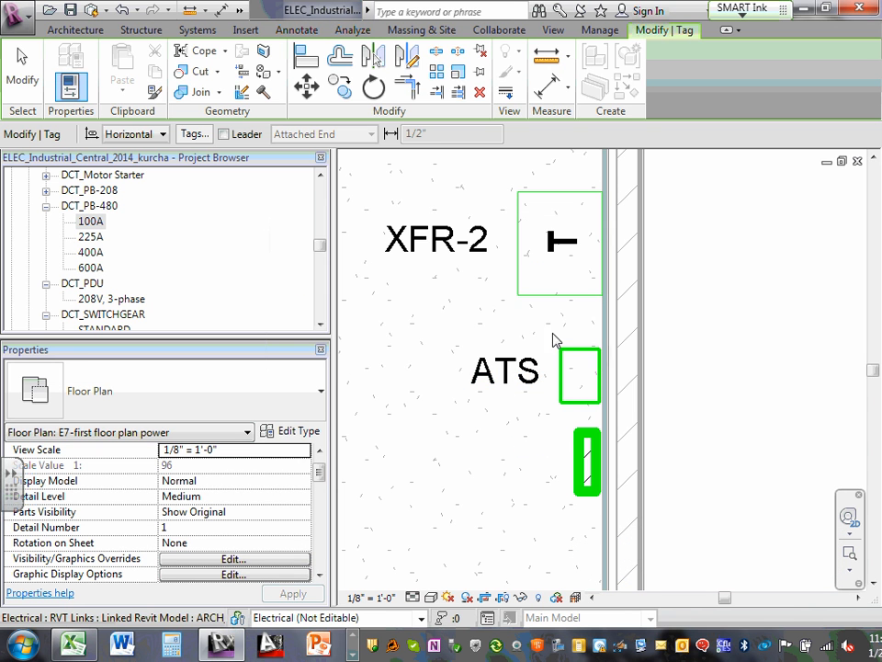
click(584, 468)
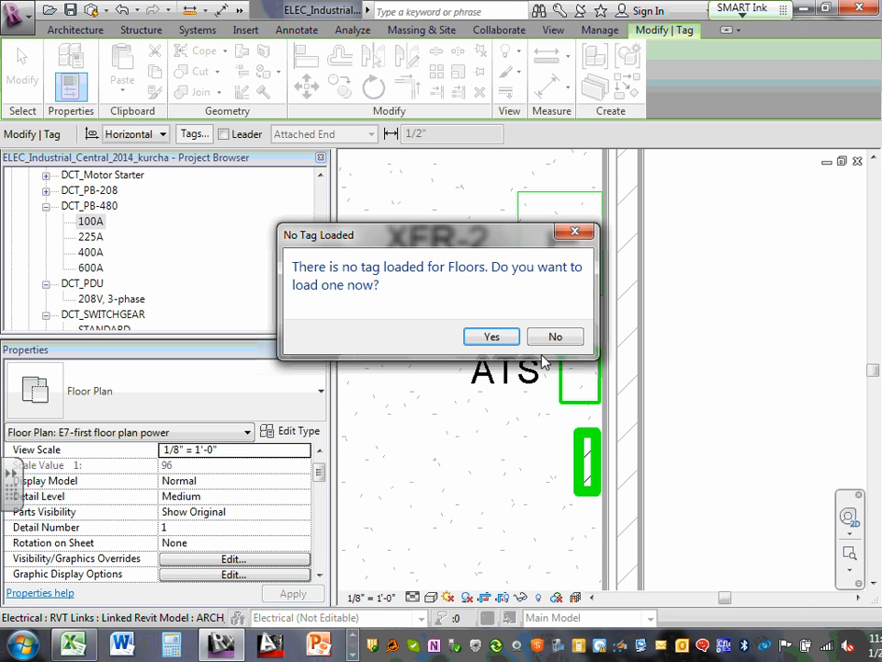
key(Escape)
key(Escape)
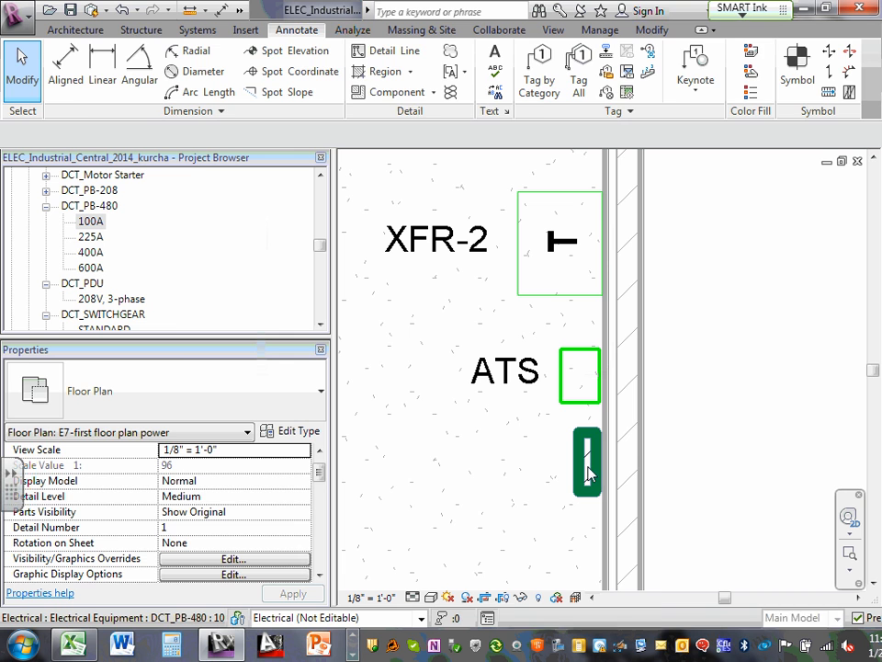
Step: Set the distribution system of the 100A DCT_PB-480 panelboard below the transfer switch to 480/277 Wye
click(593, 470)
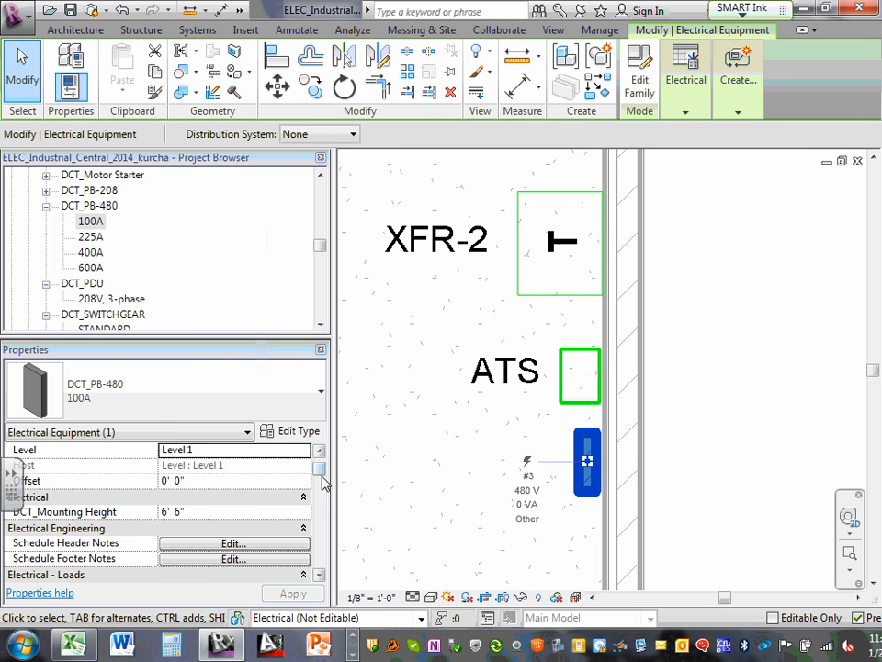
drag(321, 470, 191, 532)
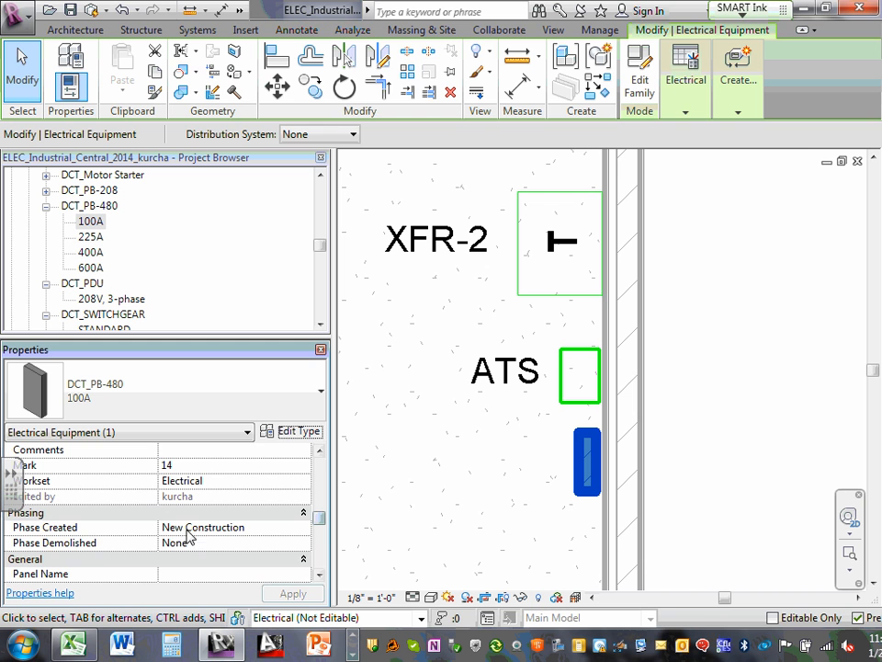
click(225, 451)
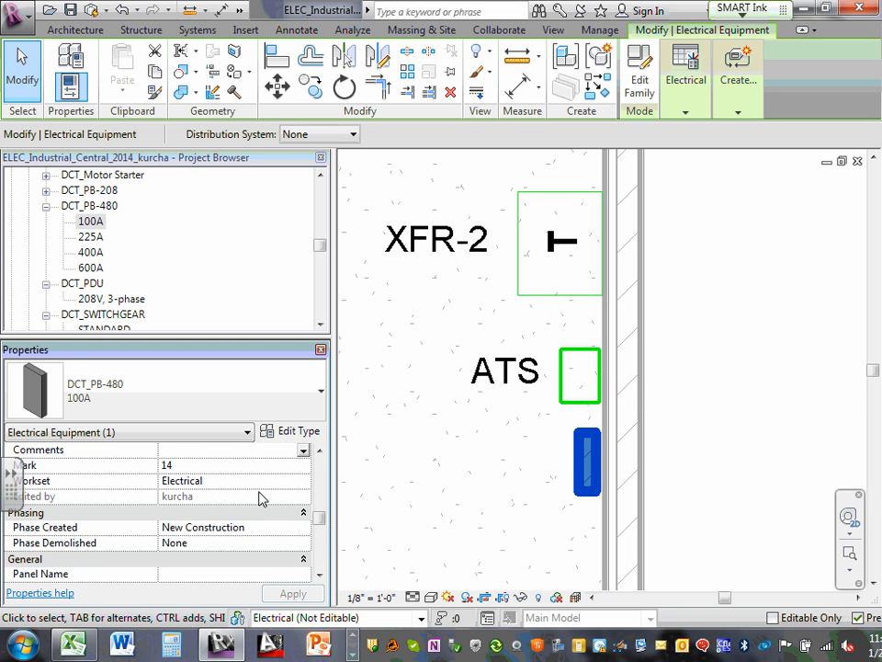
drag(319, 516, 318, 540)
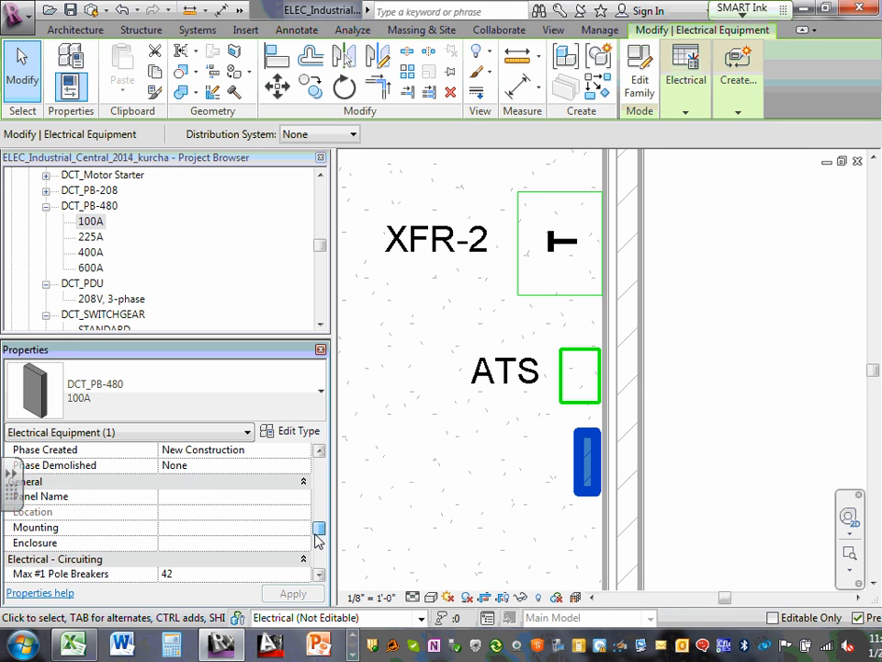
click(208, 482)
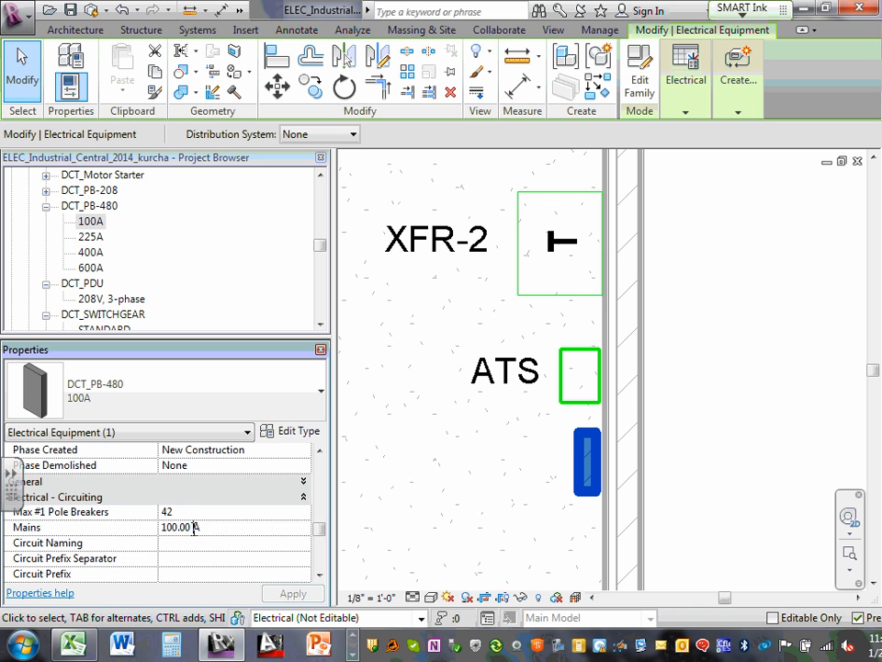
click(180, 513)
drag(326, 538, 317, 570)
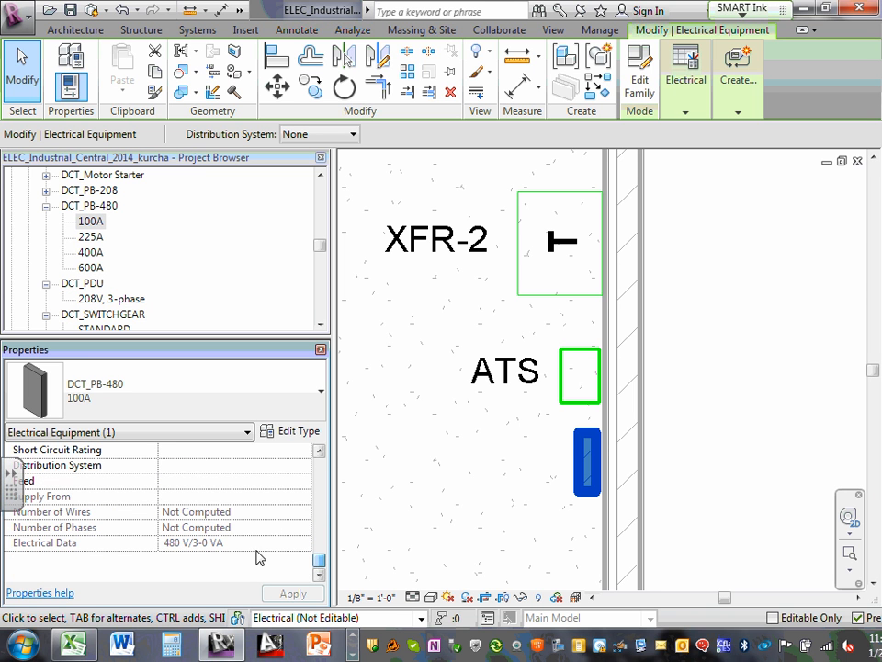
click(220, 466)
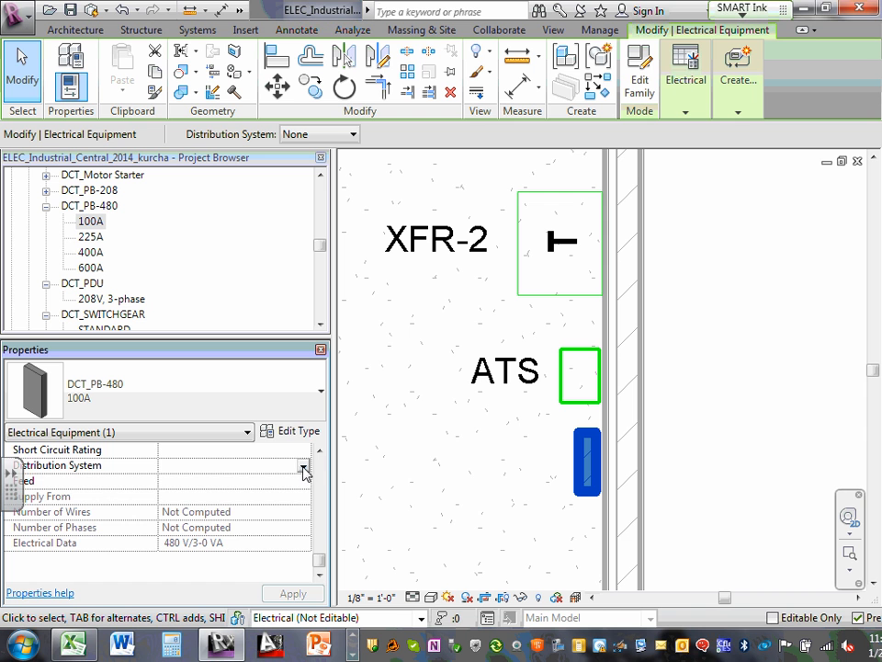
click(302, 468)
click(190, 495)
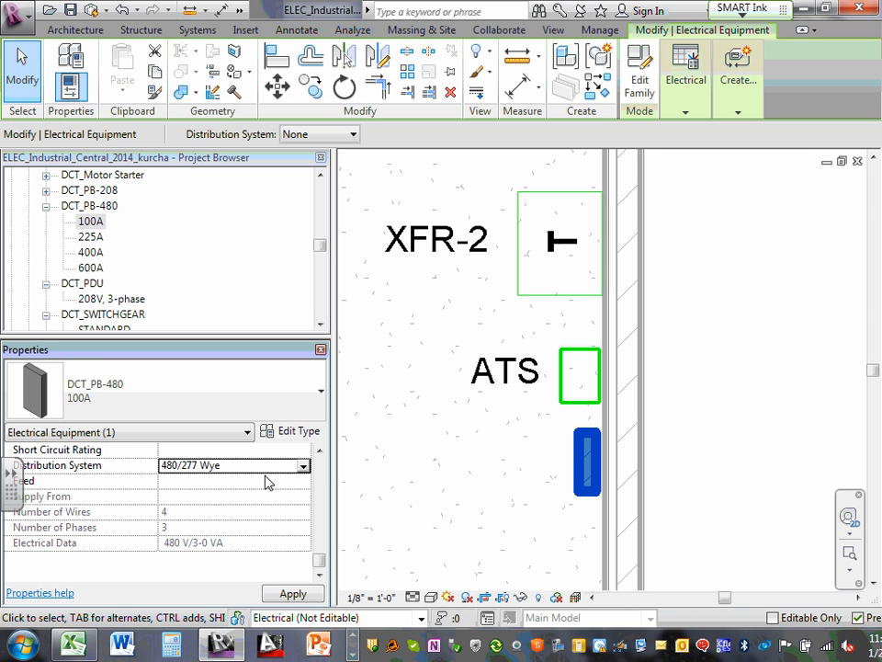
Step: Look through the panelboard's instance properties for its naming field, including the circuit naming options
click(320, 450)
click(320, 450)
click(320, 450)
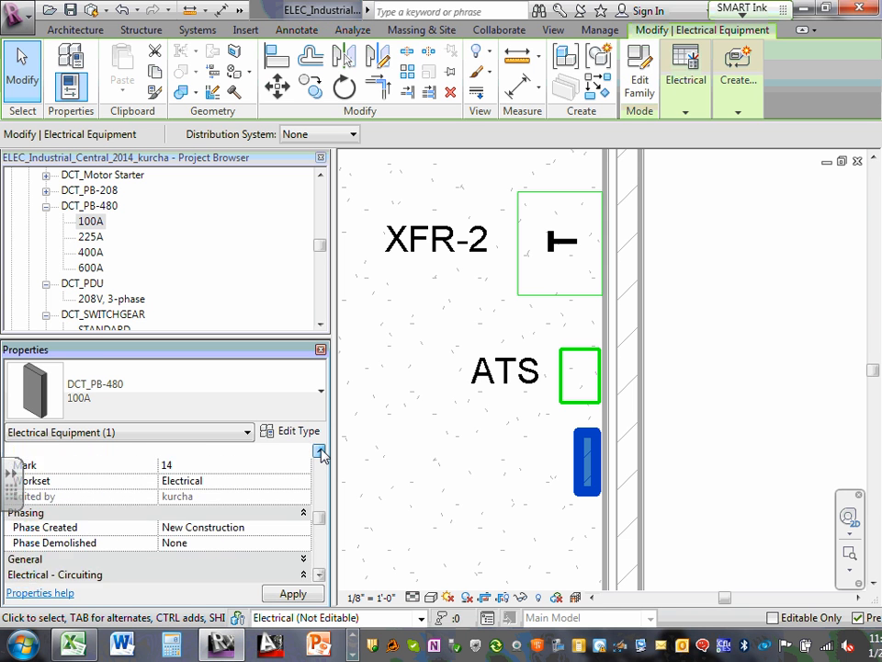
click(320, 451)
click(319, 450)
click(320, 450)
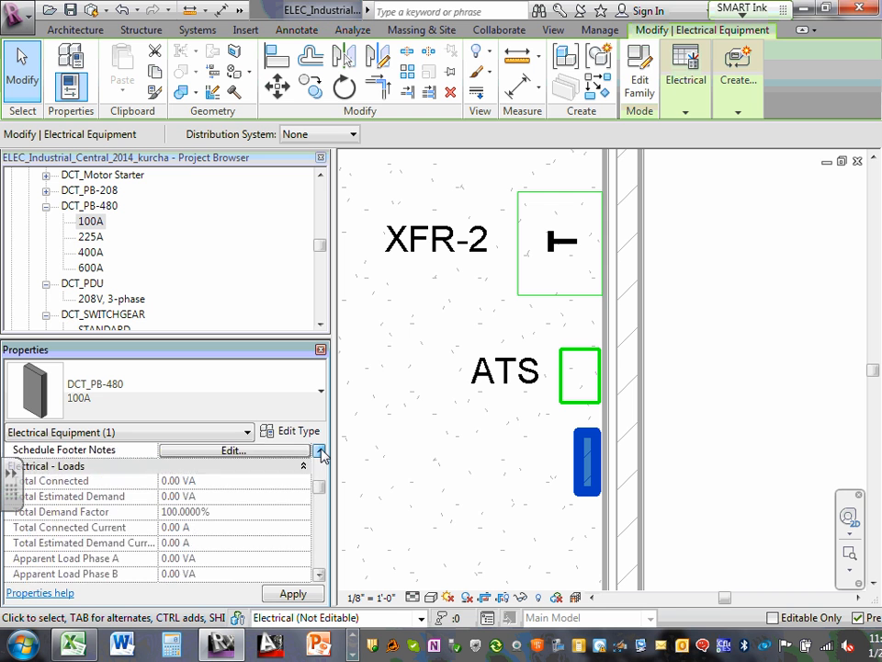
click(320, 450)
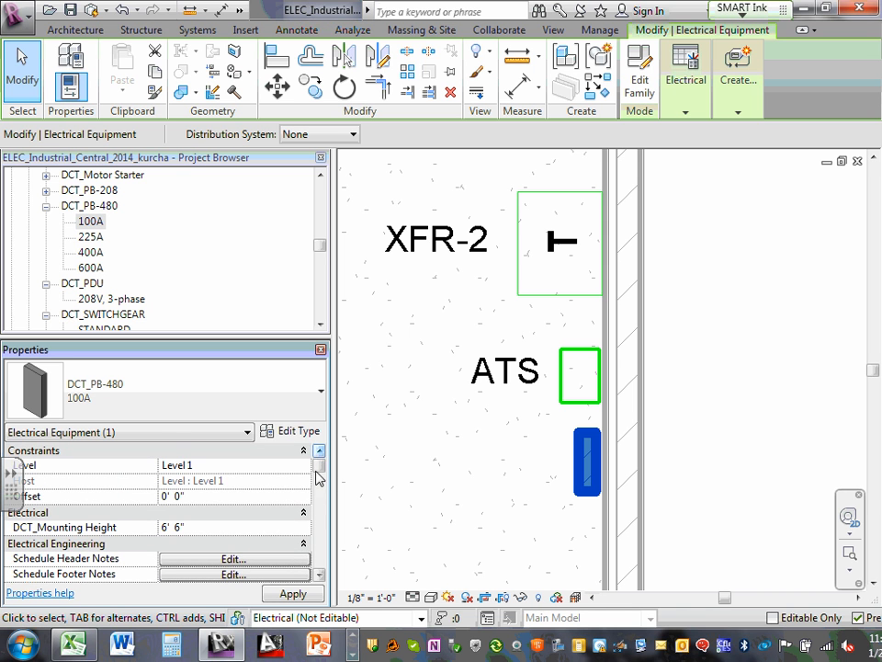
drag(320, 468, 342, 482)
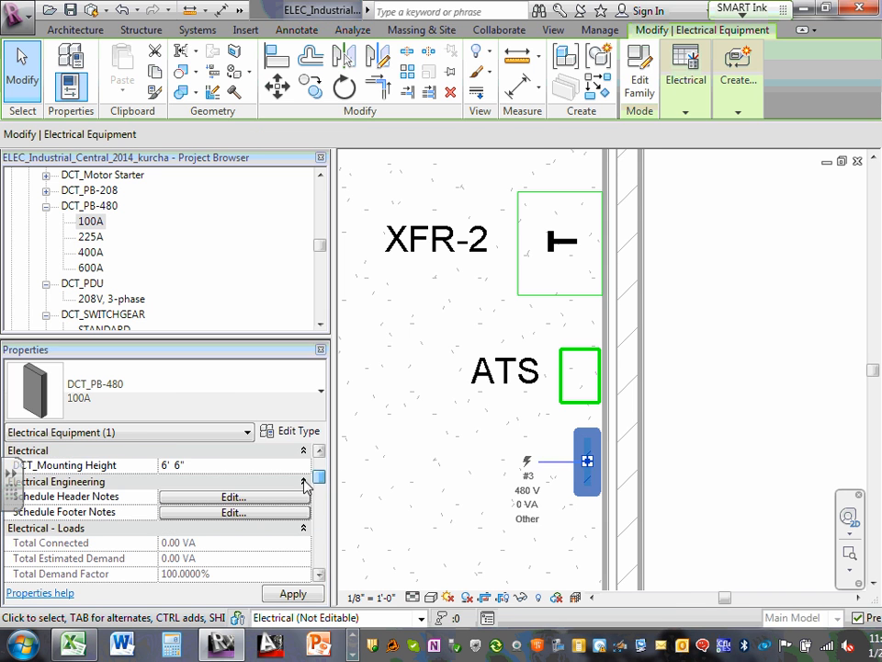
scroll(305, 478, down, 5)
click(303, 481)
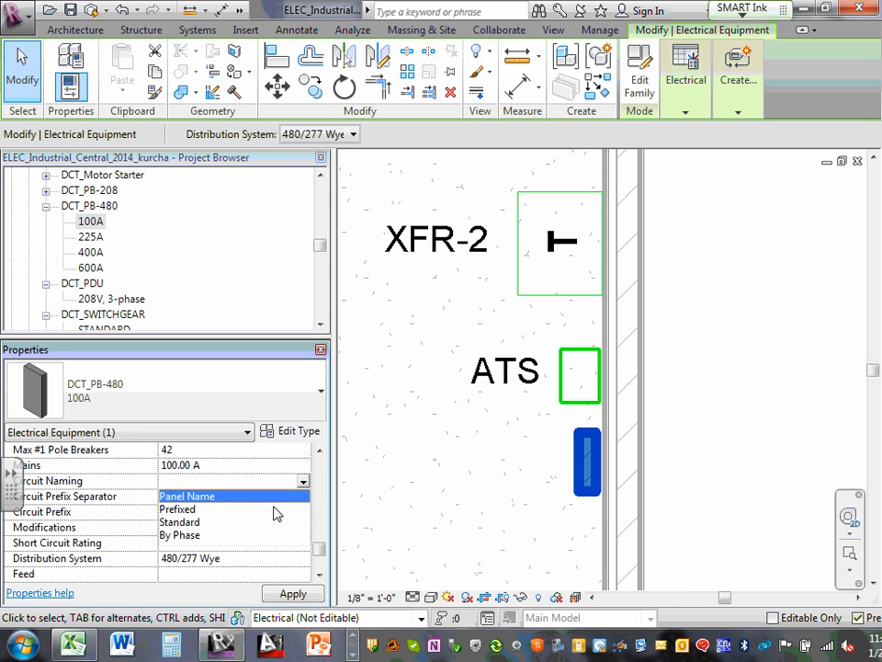
click(319, 450)
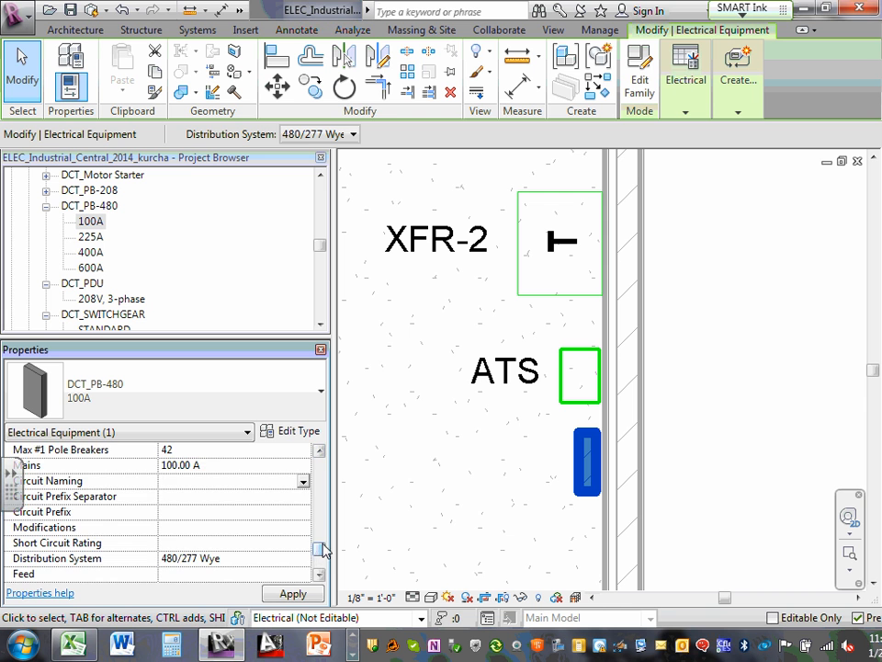
Step: Examine the panelboard's constraints, electrical, electrical engineering and loads property groups for the panel name field
drag(319, 548, 325, 478)
click(305, 513)
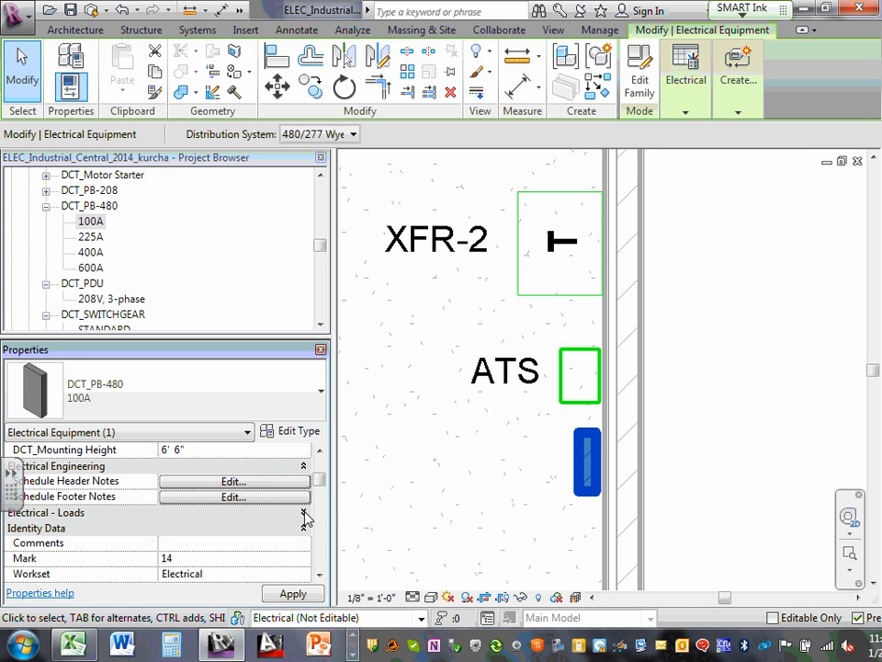
click(304, 513)
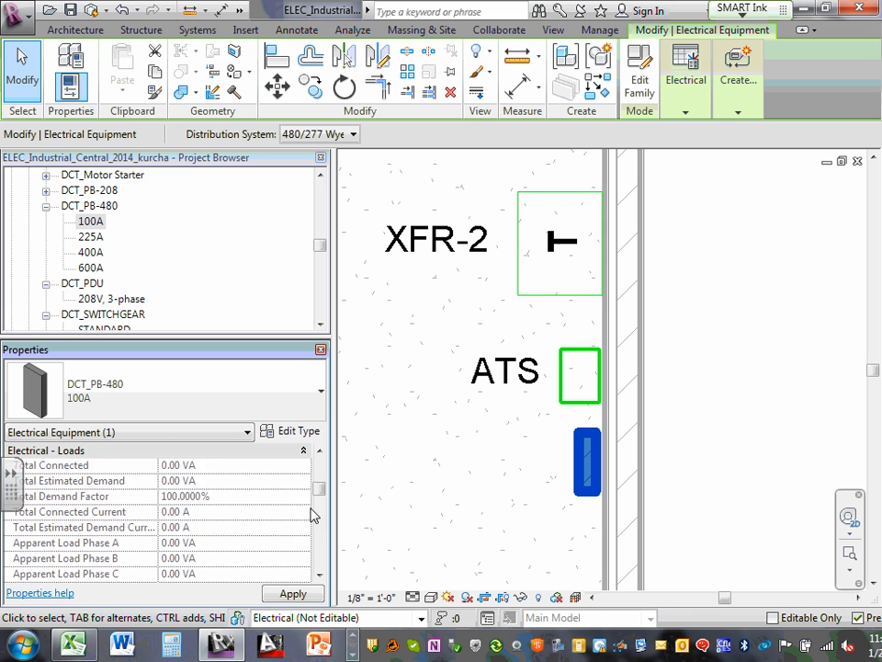
scroll(306, 515, up, 5)
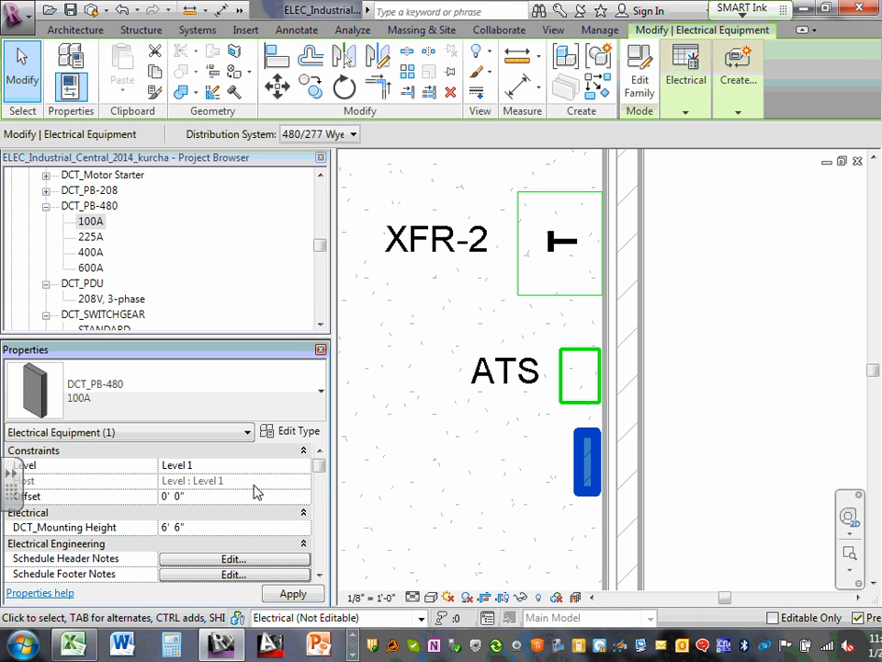
click(266, 497)
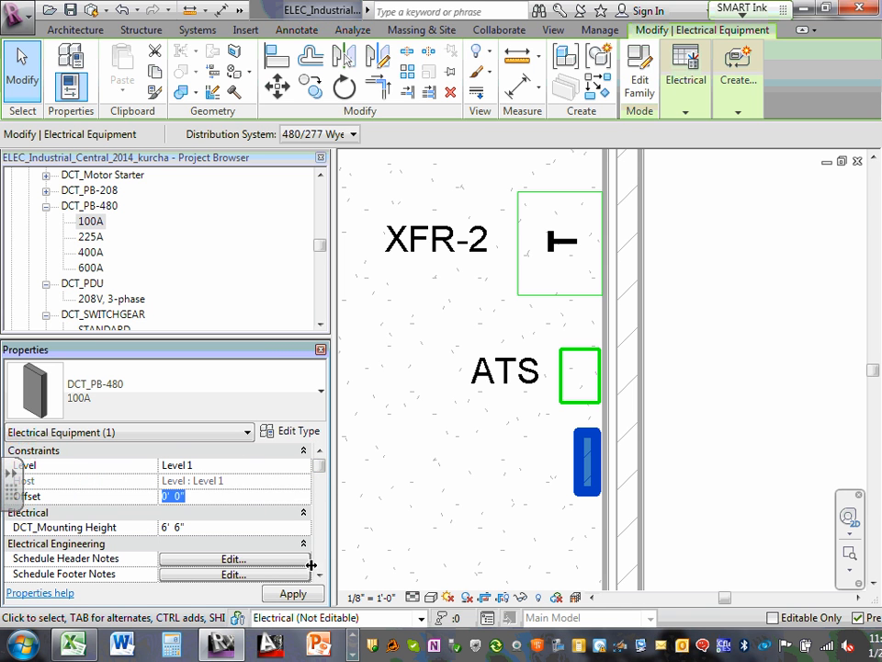
drag(319, 465, 327, 487)
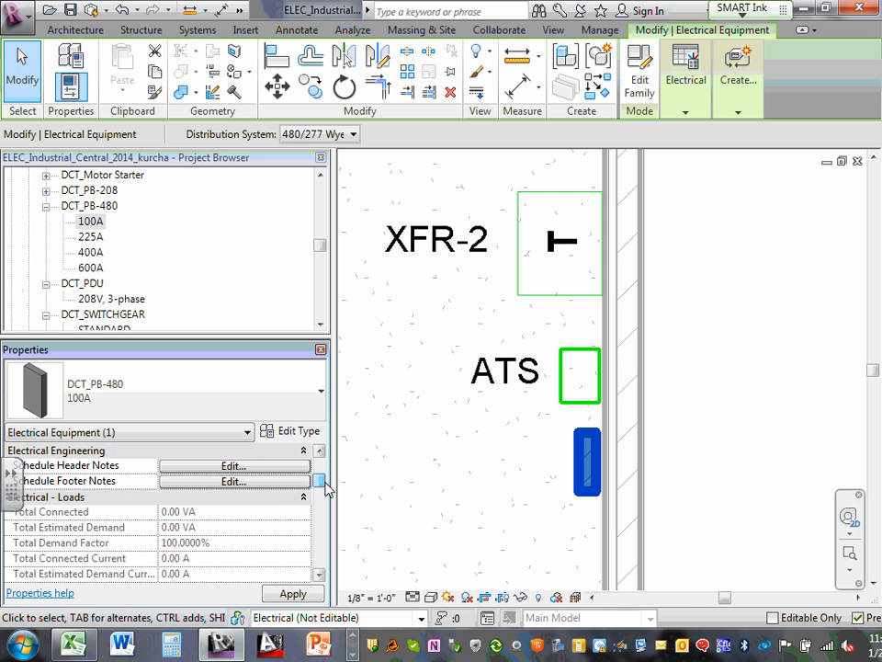
click(302, 496)
click(304, 496)
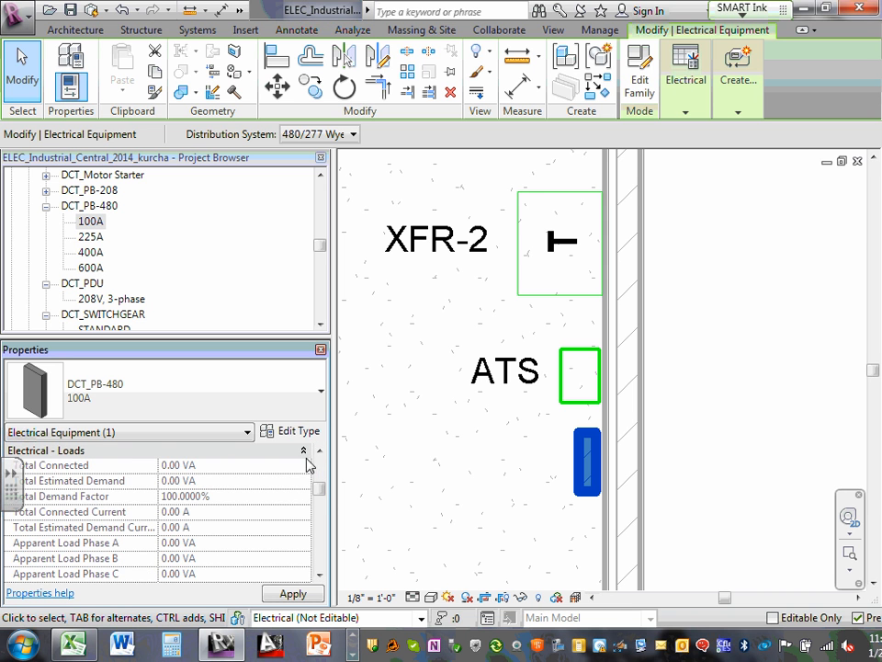
click(320, 450)
click(320, 451)
click(320, 450)
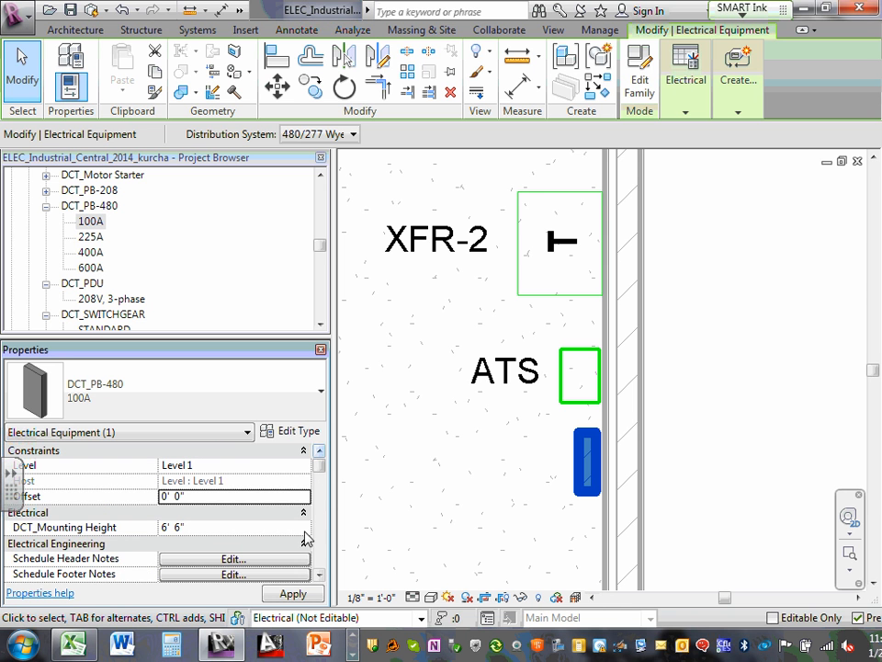
click(305, 543)
click(320, 521)
scroll(262, 508, up, 2)
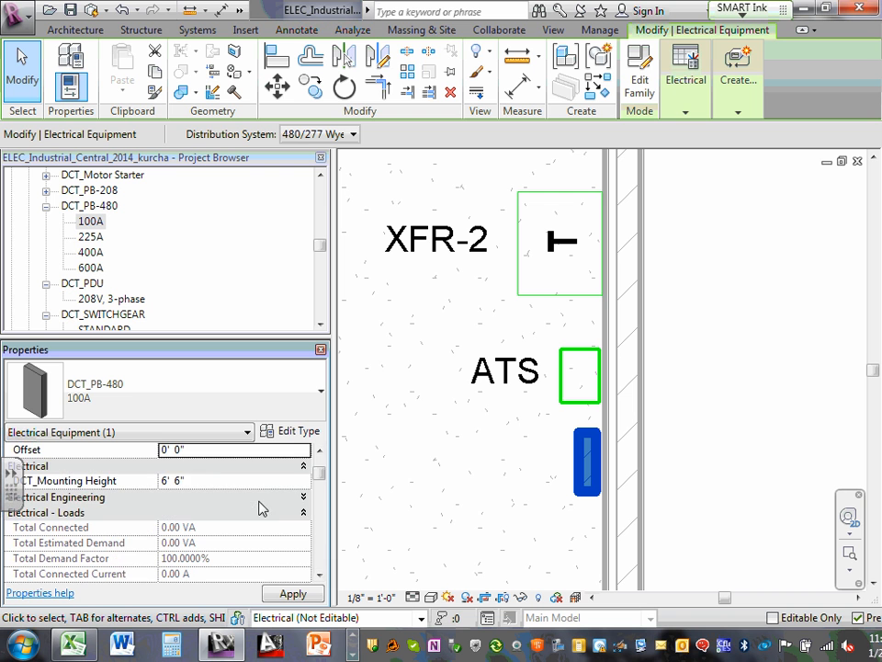
click(303, 466)
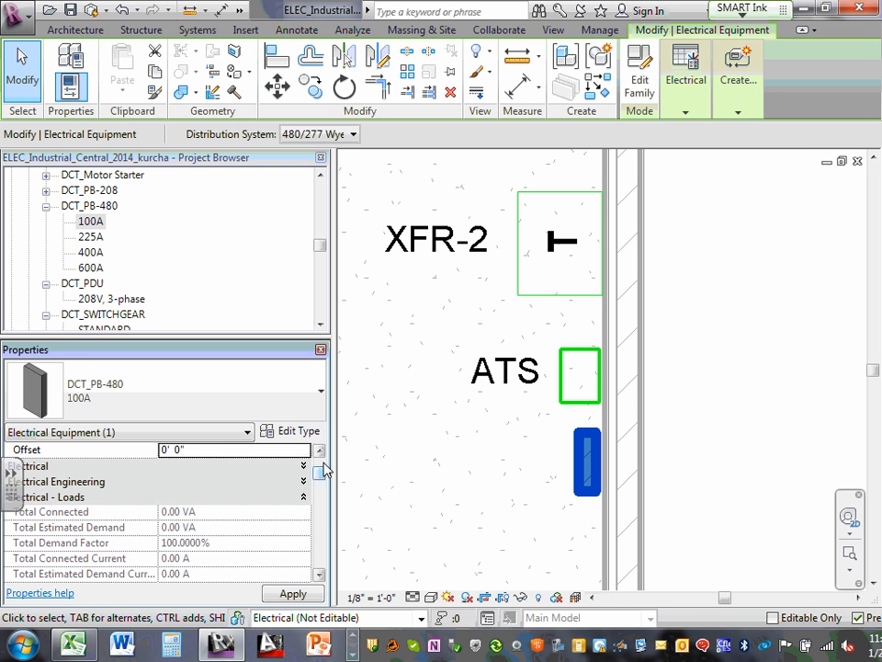
scroll(324, 471, up, 1)
click(304, 512)
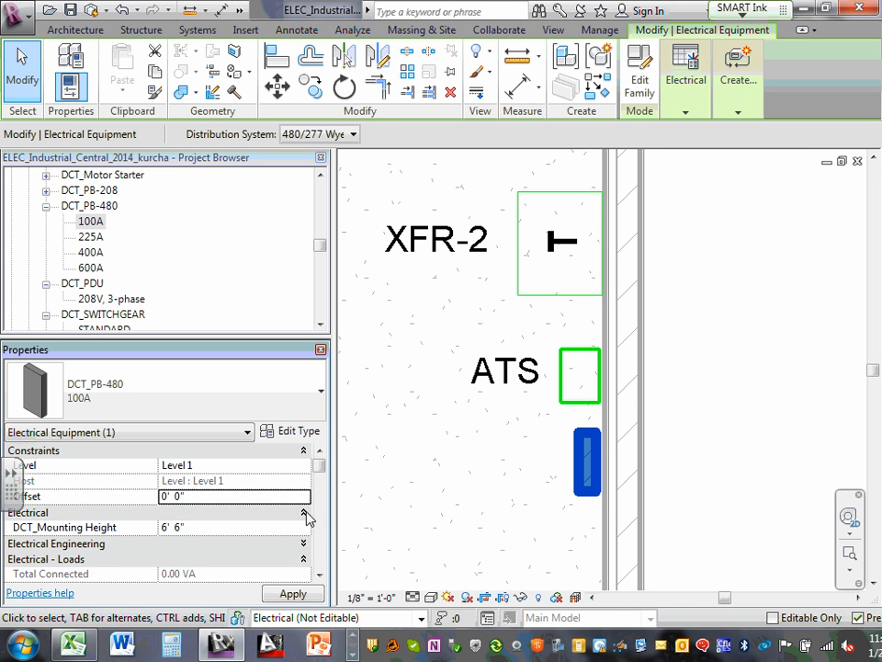
click(303, 543)
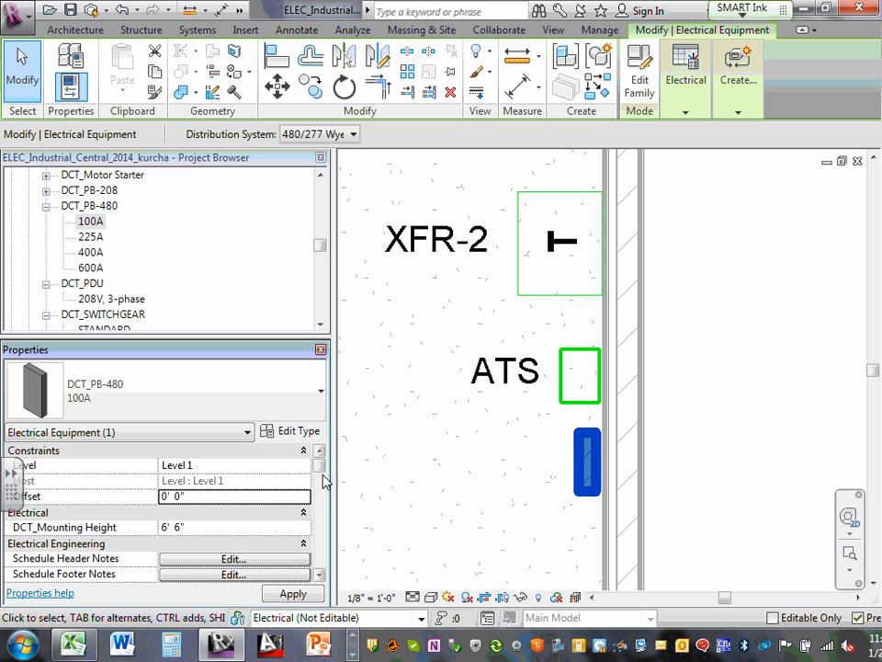
Step: Expand the panelboard's General properties and set its panel name to EP
drag(321, 467, 327, 524)
click(303, 543)
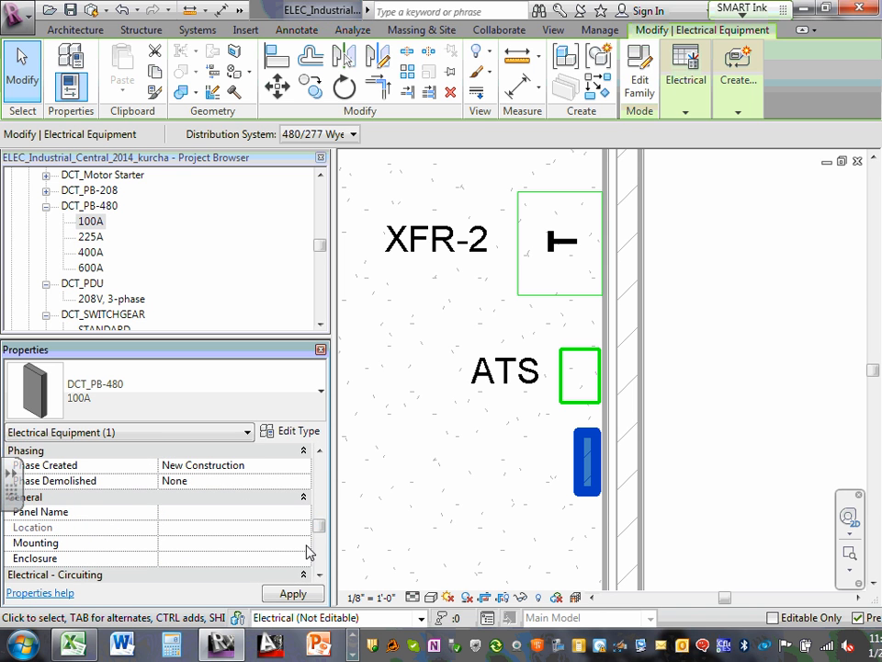
click(180, 511)
text(Ep)
key(BackSpace)
text(P)
click(292, 593)
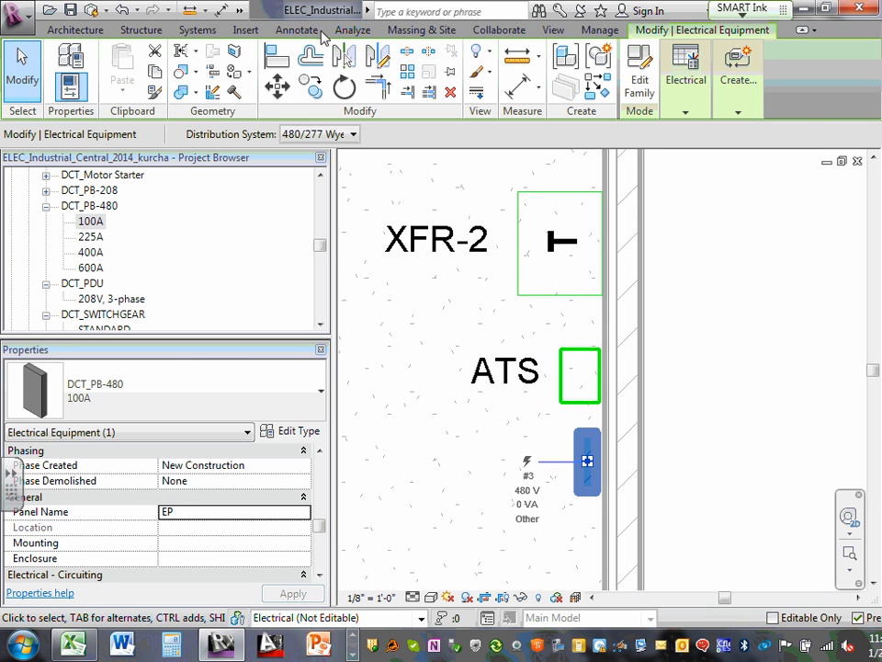
Step: Tag the EP panelboard below the transfer switch by category, without a leader
click(305, 31)
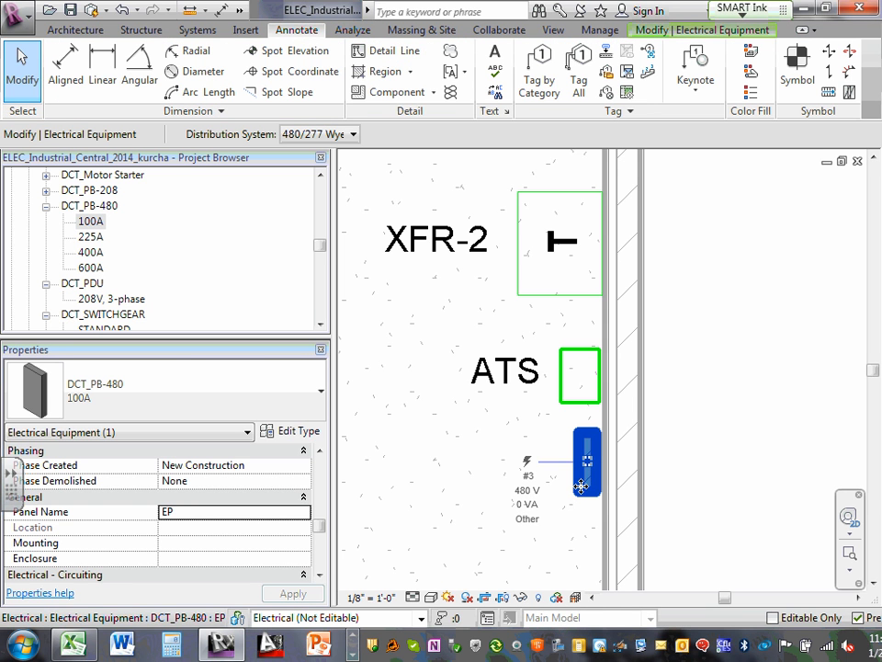
click(563, 332)
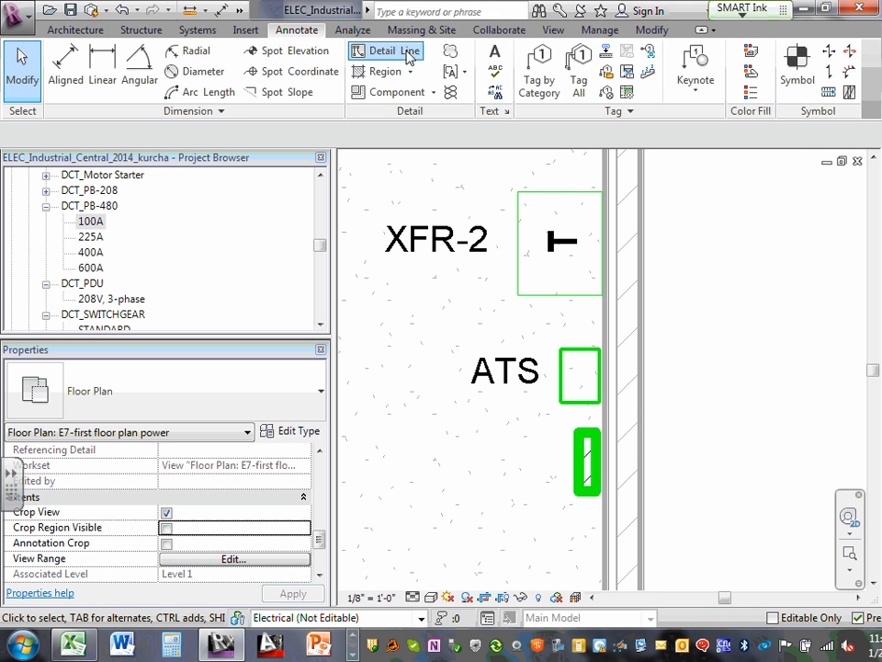
click(539, 75)
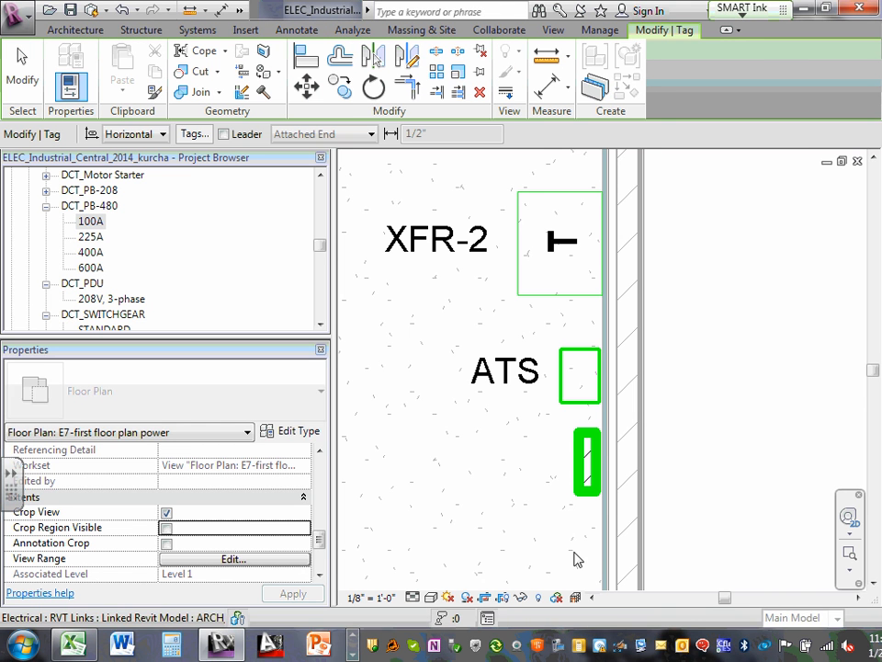
click(592, 484)
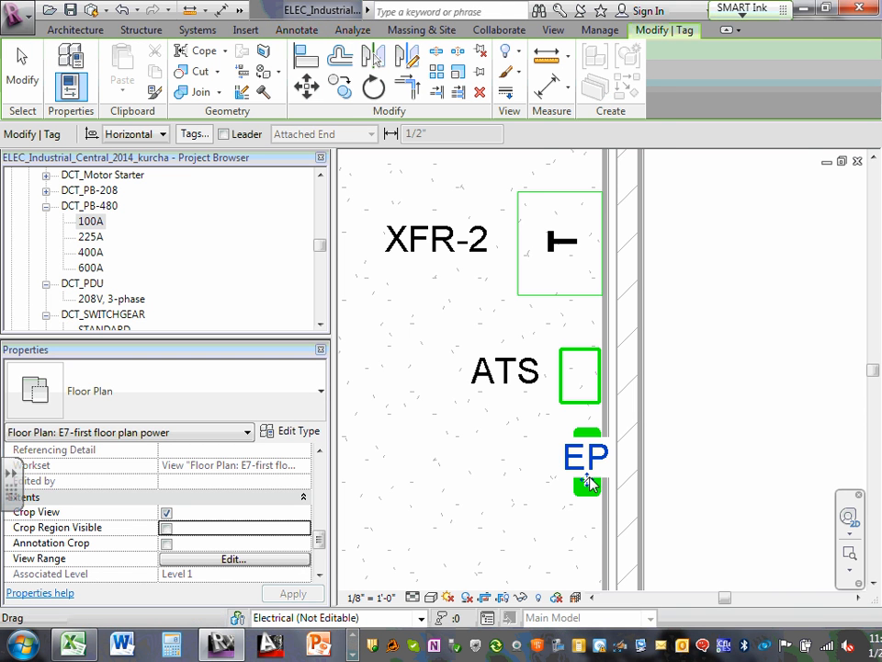
Step: Move the EP tag beside its panelboard, decline loading a floor tag and finish tagging
drag(591, 485, 530, 485)
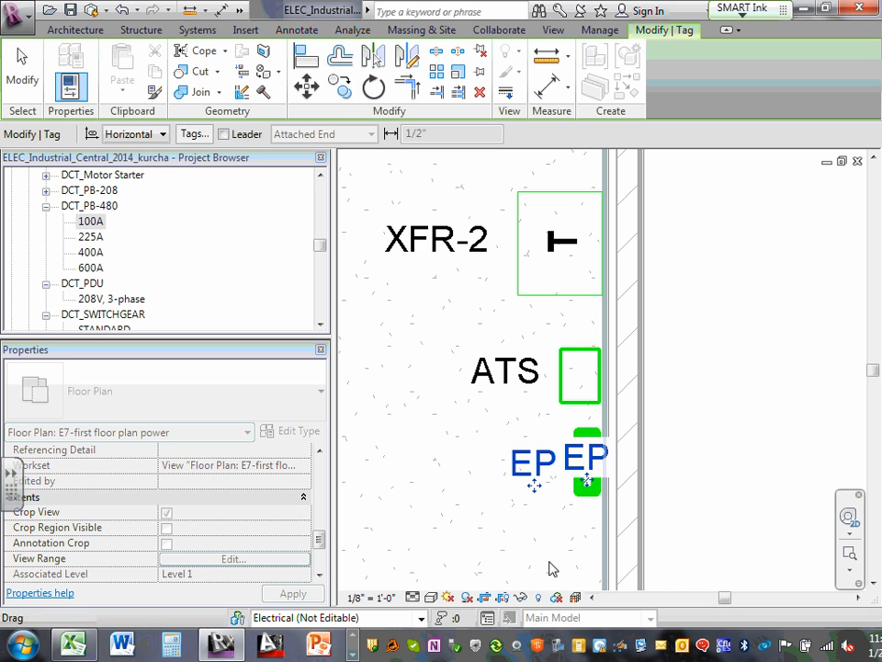
click(551, 568)
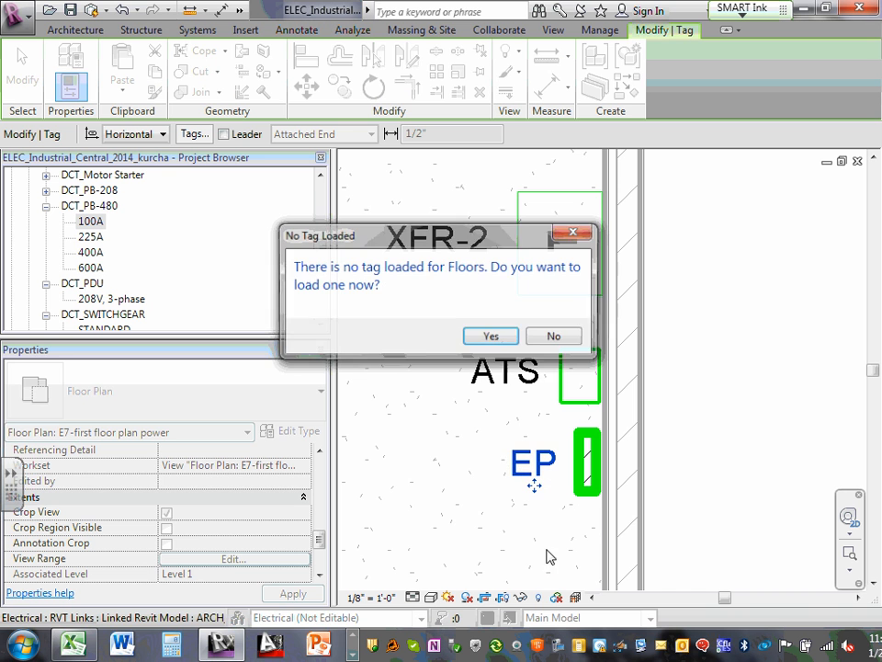
click(554, 337)
key(Escape)
Step: Look over the tagged equipment in the generator/electrical room and its place in the first floor plan
scroll(504, 417, down, 2)
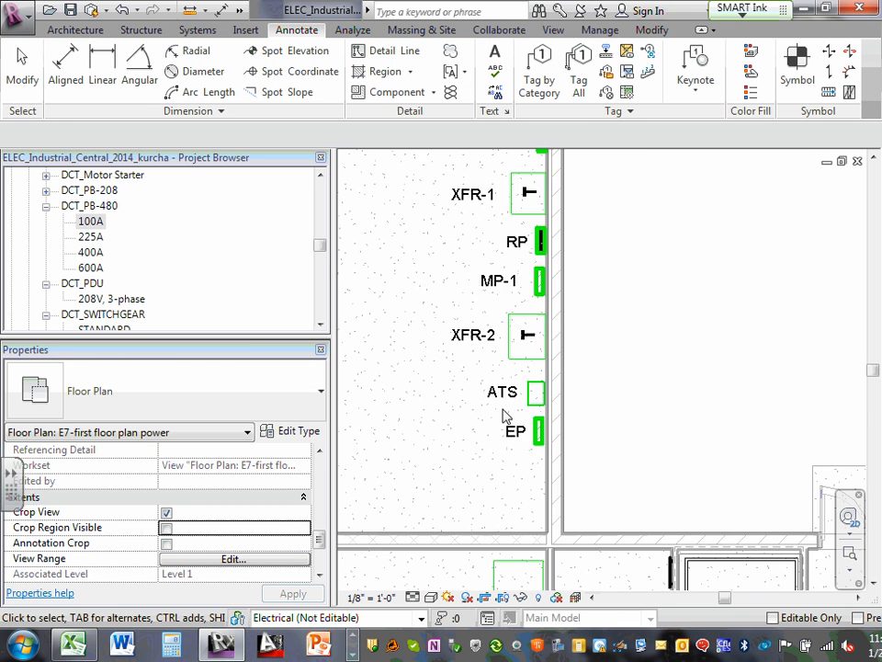
scroll(405, 275, down, 3)
scroll(546, 269, down, 1)
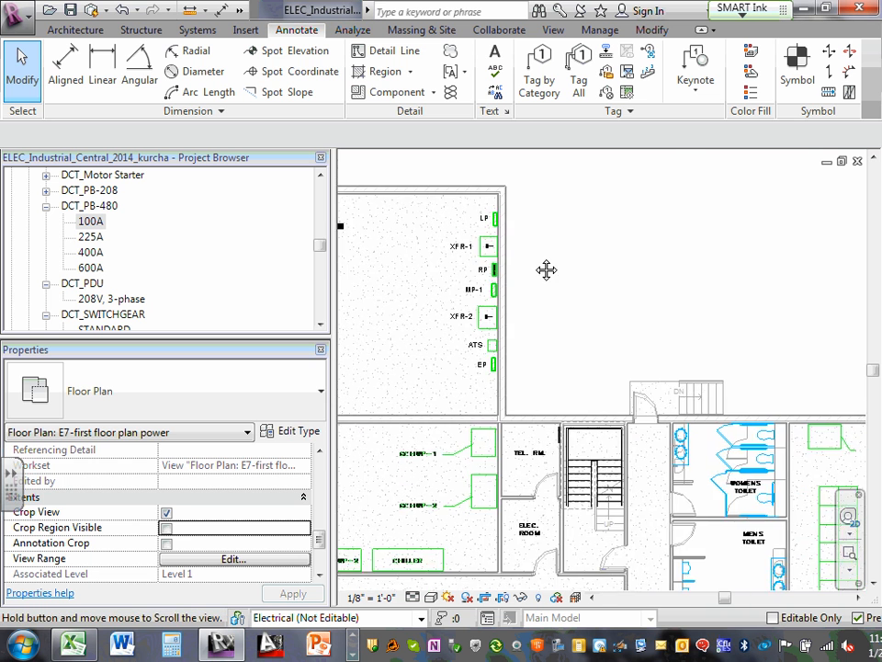
middle_drag(547, 270, 587, 250)
scroll(590, 264, up, 1)
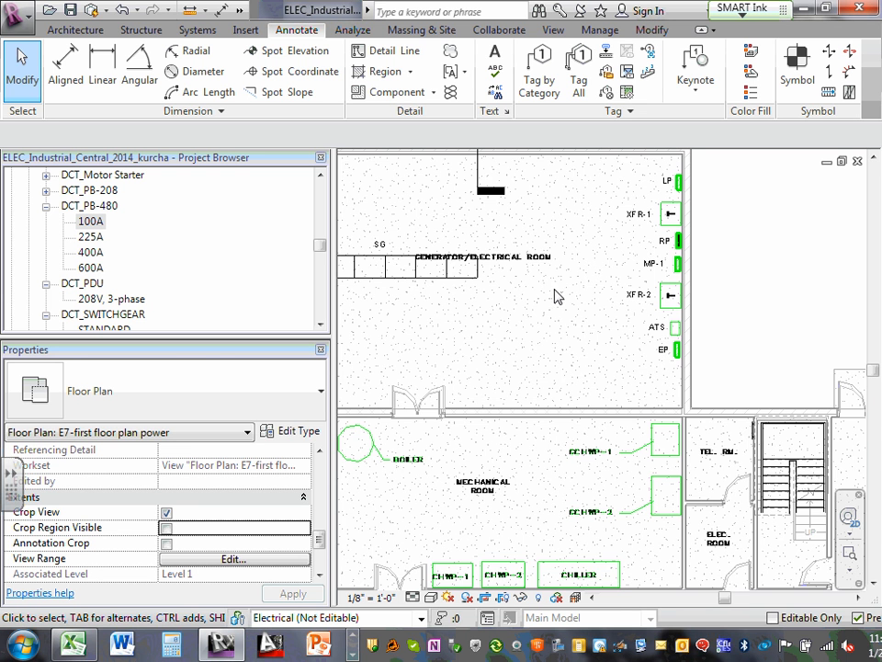
scroll(527, 320, down, 4)
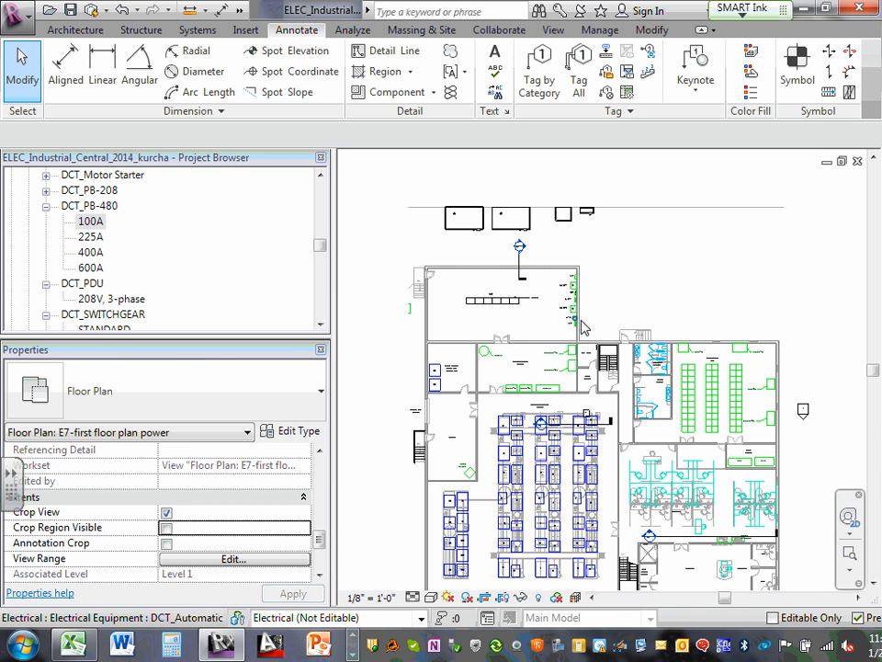
scroll(582, 270, up, 3)
scroll(752, 471, down, 3)
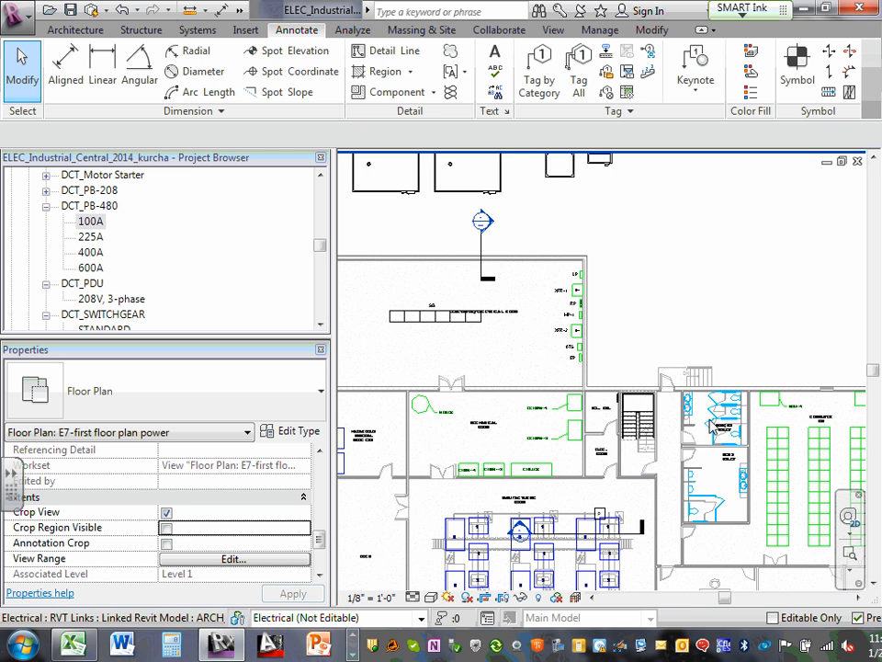
Step: Switch to the power riser PDF in Adobe Reader and examine which equipment the riser shows
click(354, 654)
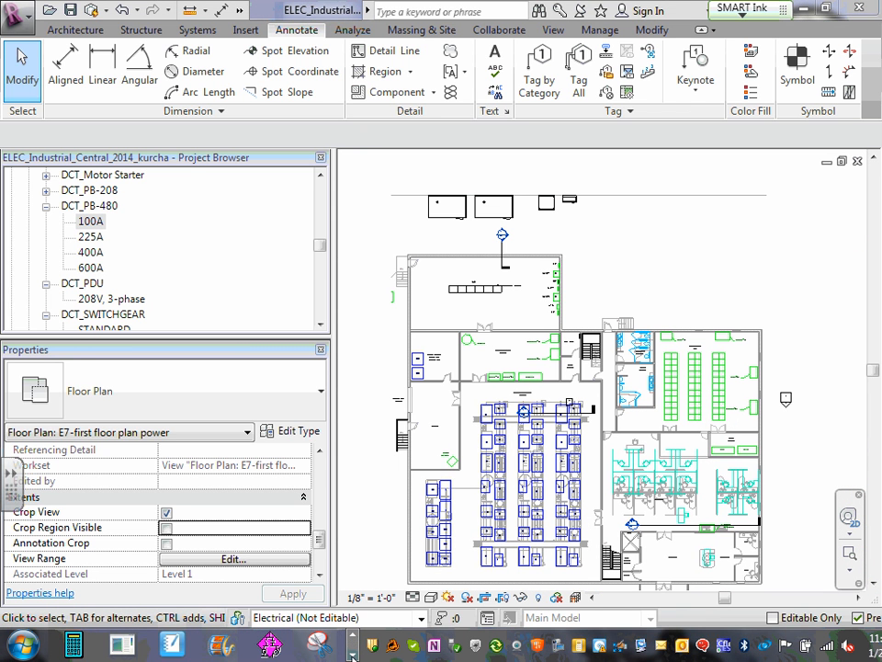
click(353, 655)
click(147, 647)
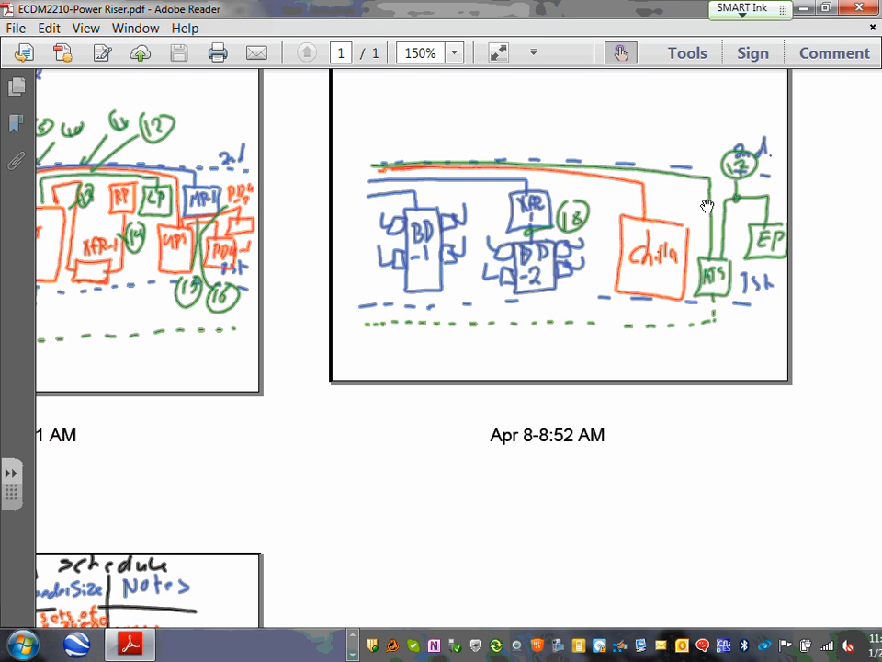
scroll(595, 285, left, 5)
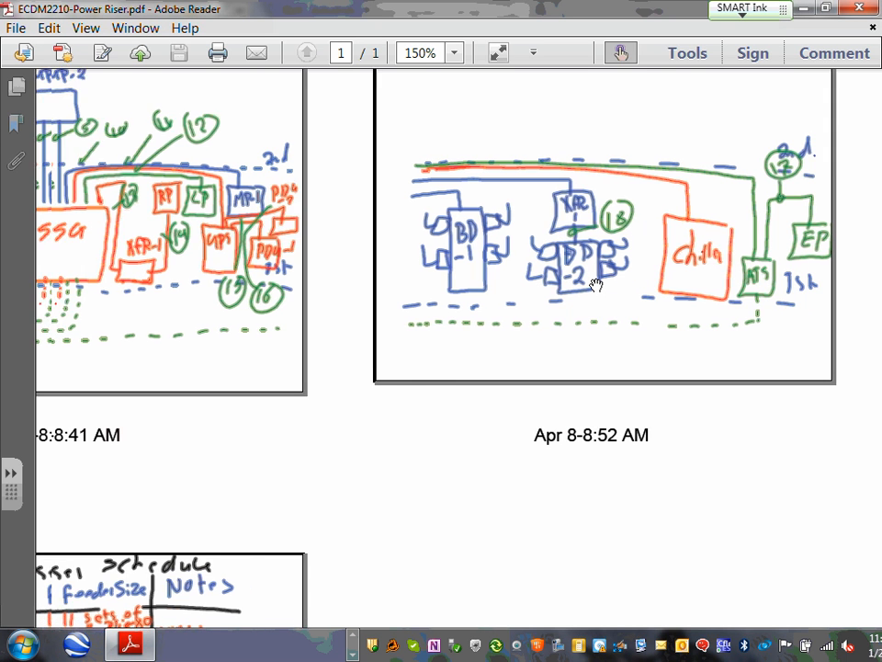
scroll(595, 284, left, 1)
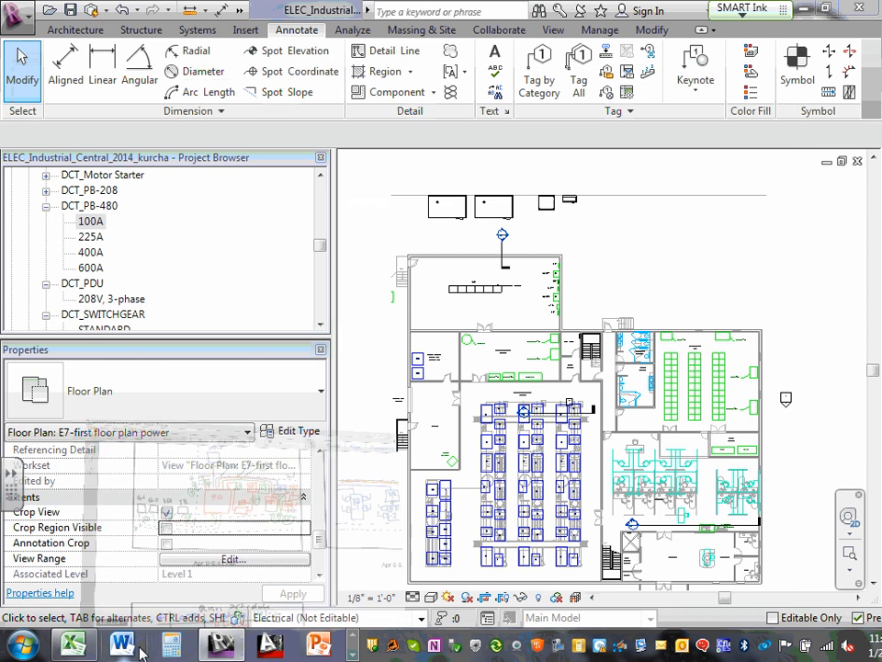
Step: Switch to the Excel load calculation and check the load totals in Q109 and R109, then return to Revit
key(alt+Tab)
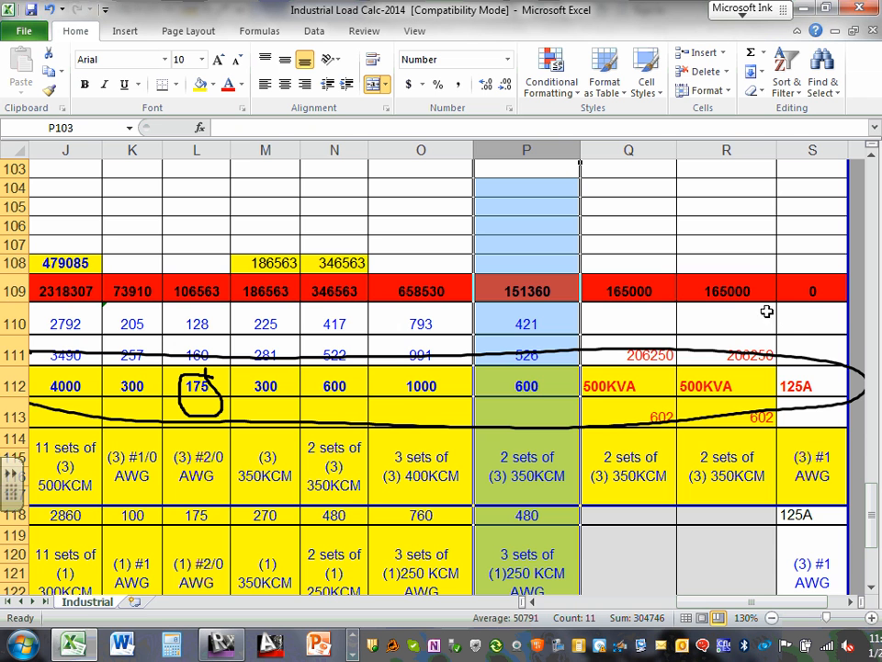
scroll(741, 291, down, 1)
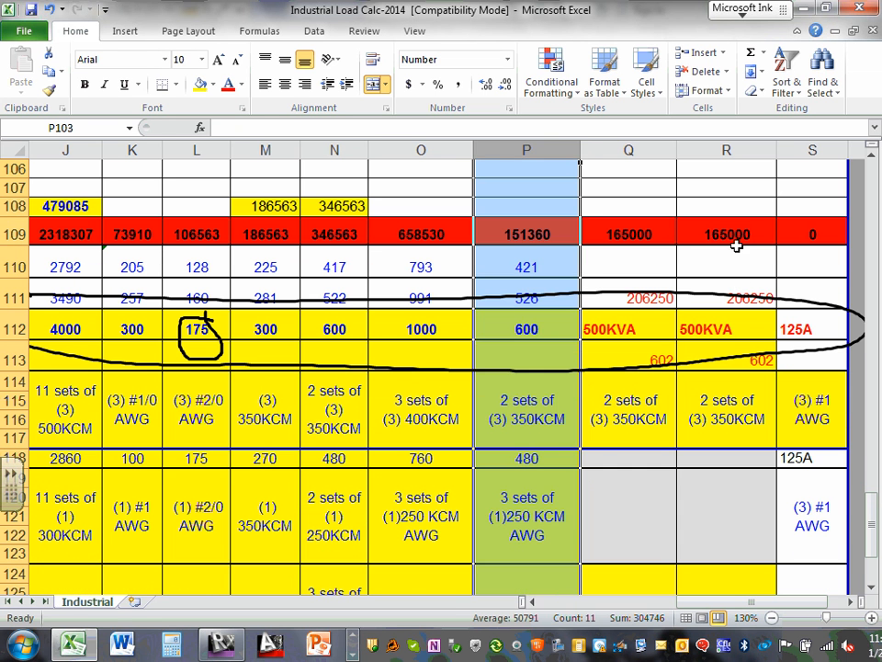
click(732, 233)
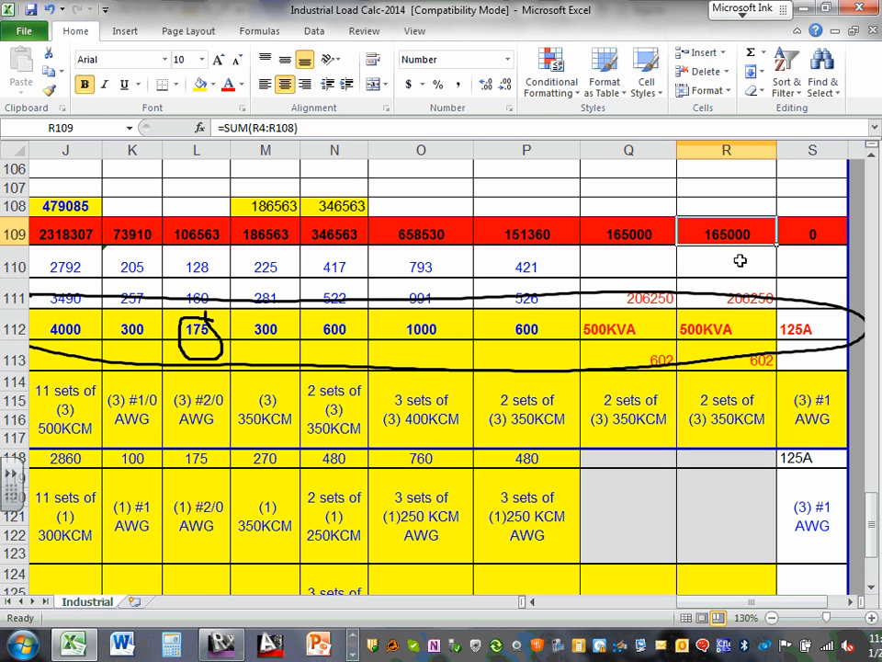
click(626, 235)
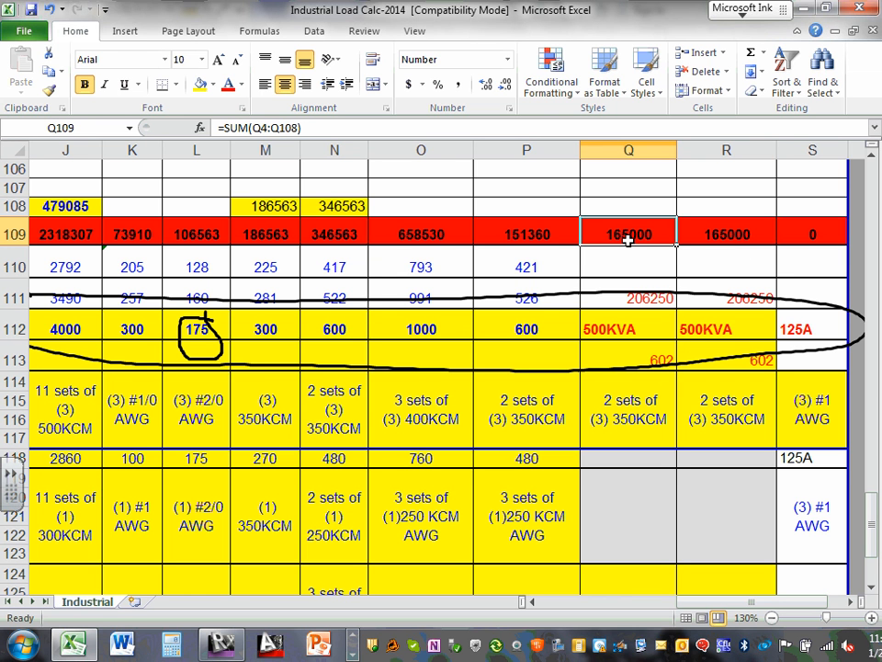
click(804, 8)
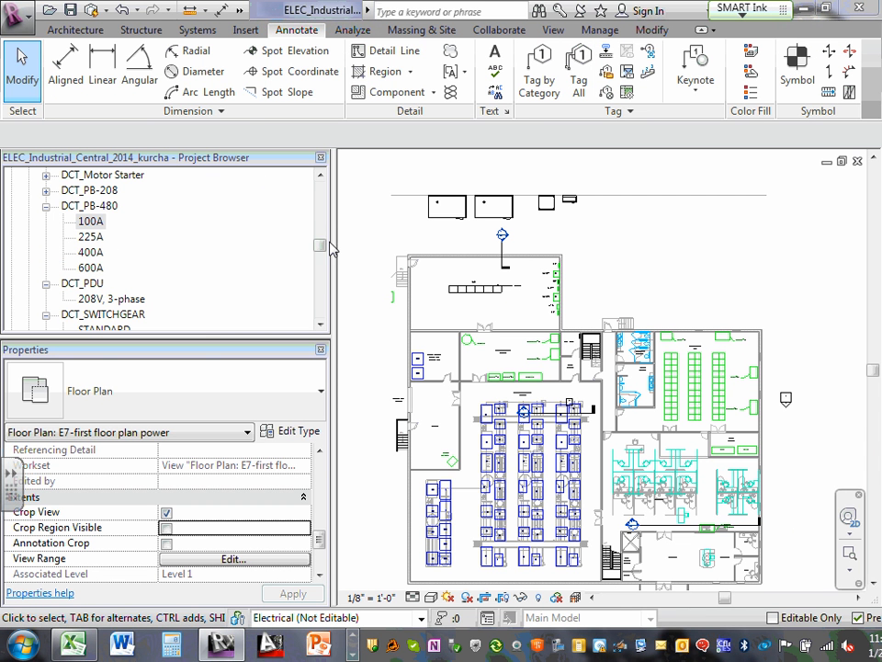
Step: Look through the electrical equipment families in the project, from the PDU to the utility transformer
scroll(320, 248, up, 1)
scroll(308, 266, down, 3)
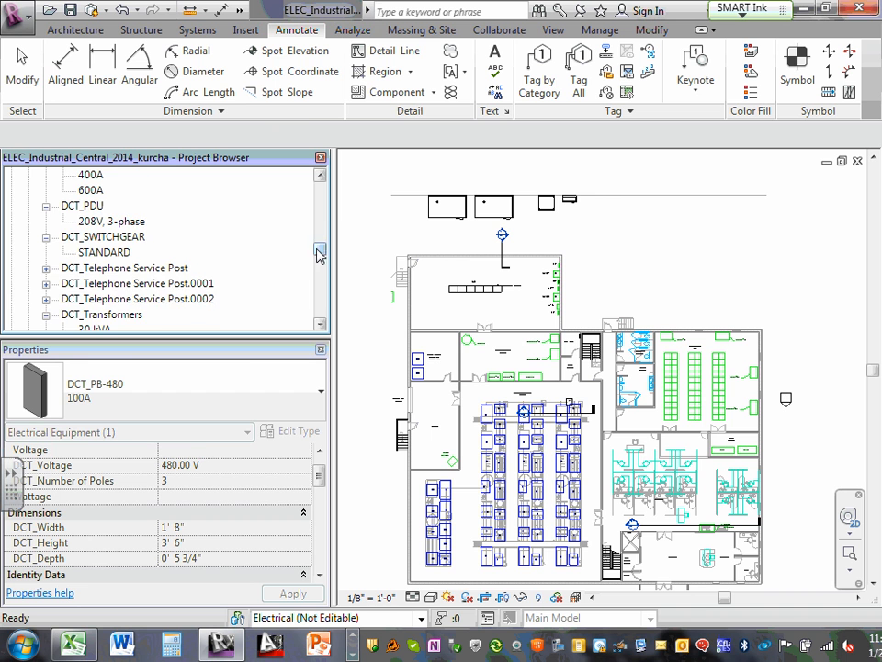
scroll(309, 266, down, 5)
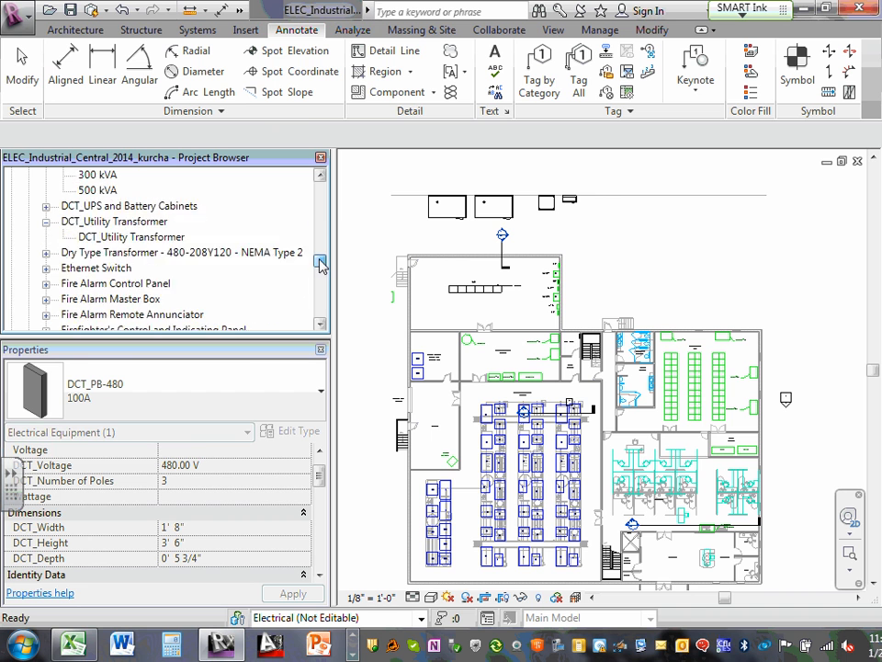
click(820, 438)
Step: Examine the computer room and UPS room for the locations of the PDU, CRCU, UPS and battery units
scroll(772, 426, up, 2)
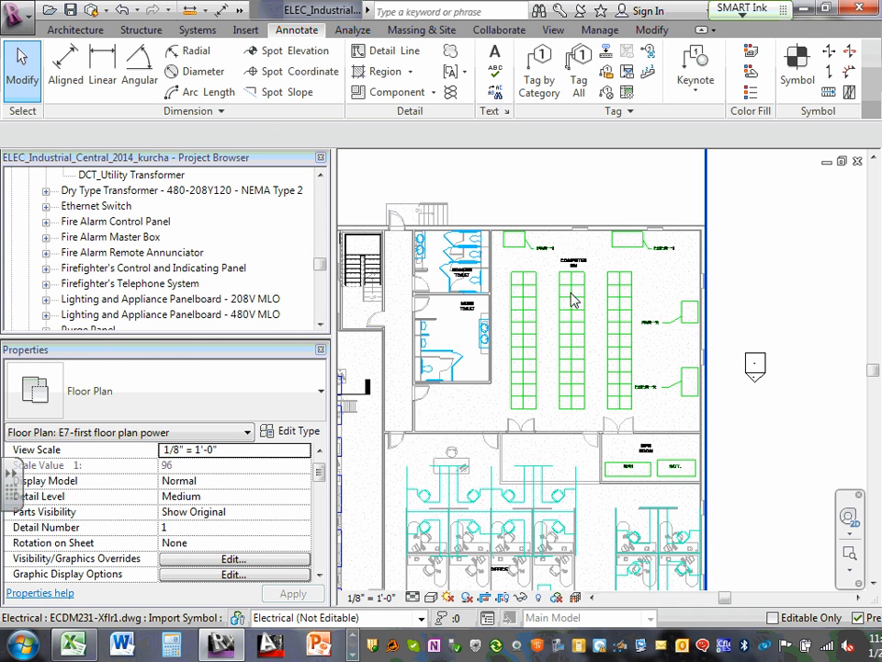
scroll(567, 266, up, 3)
scroll(563, 237, up, 1)
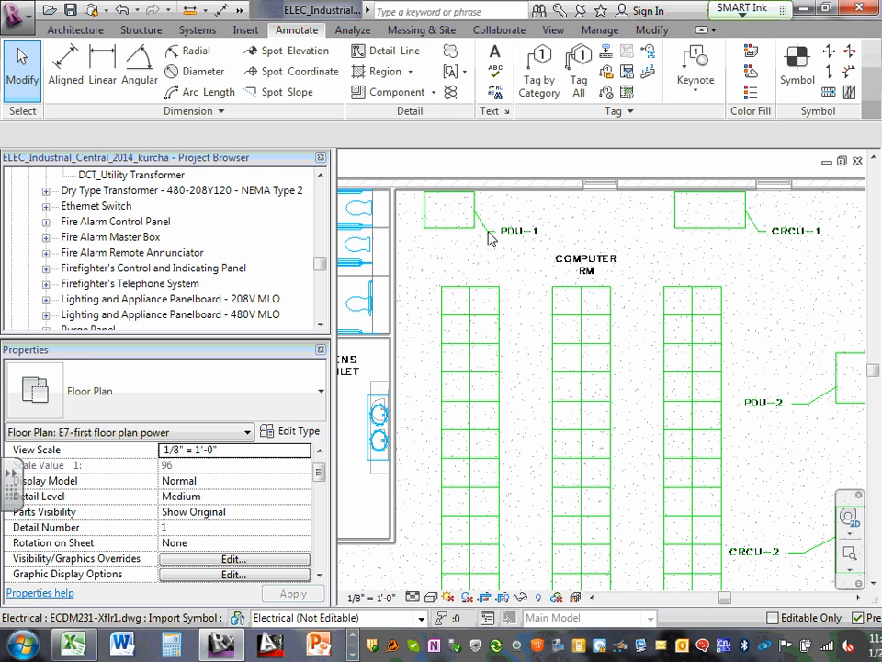
scroll(497, 230, down, 2)
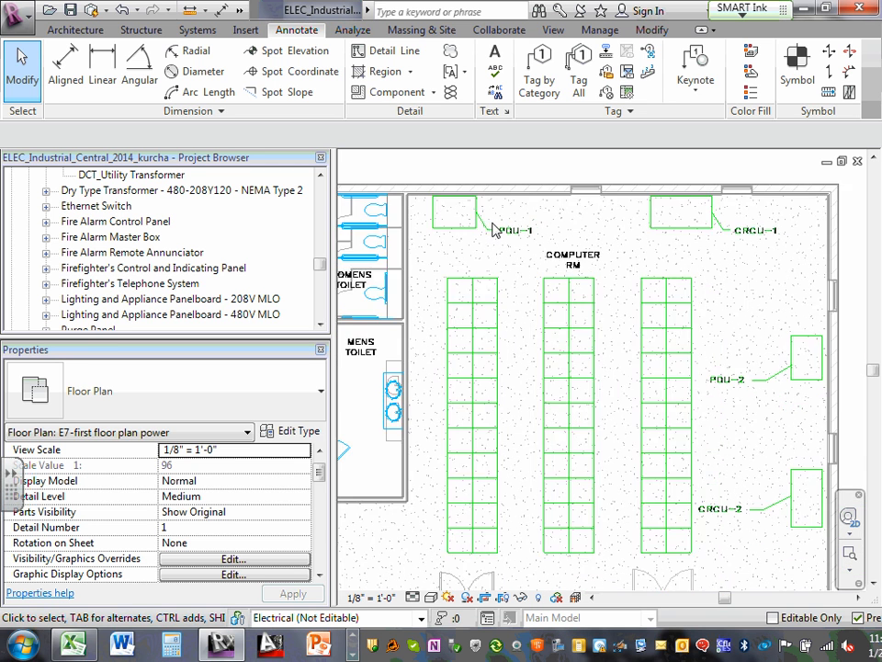
scroll(722, 342, up, 1)
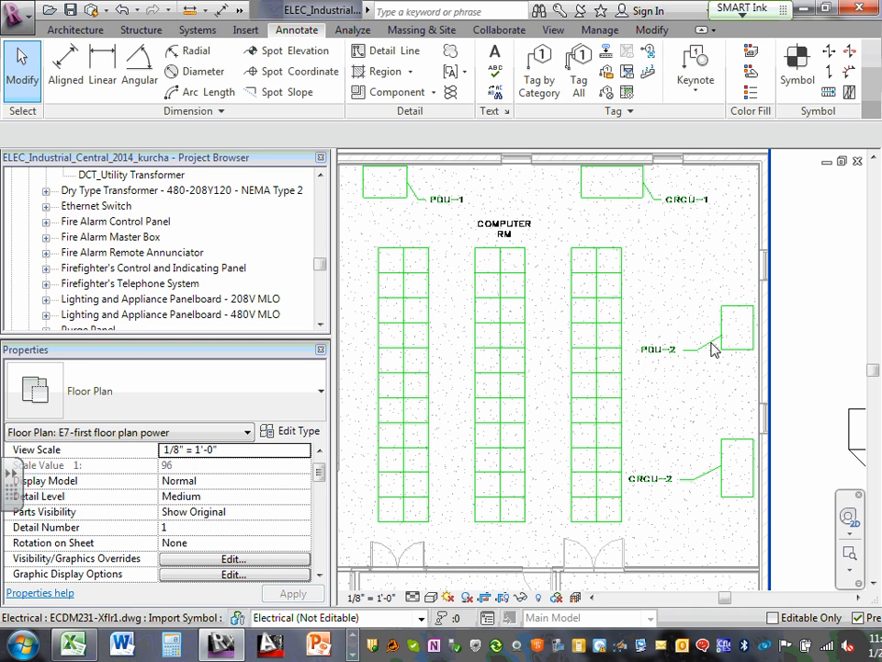
scroll(680, 404, down, 3)
scroll(670, 522, up, 5)
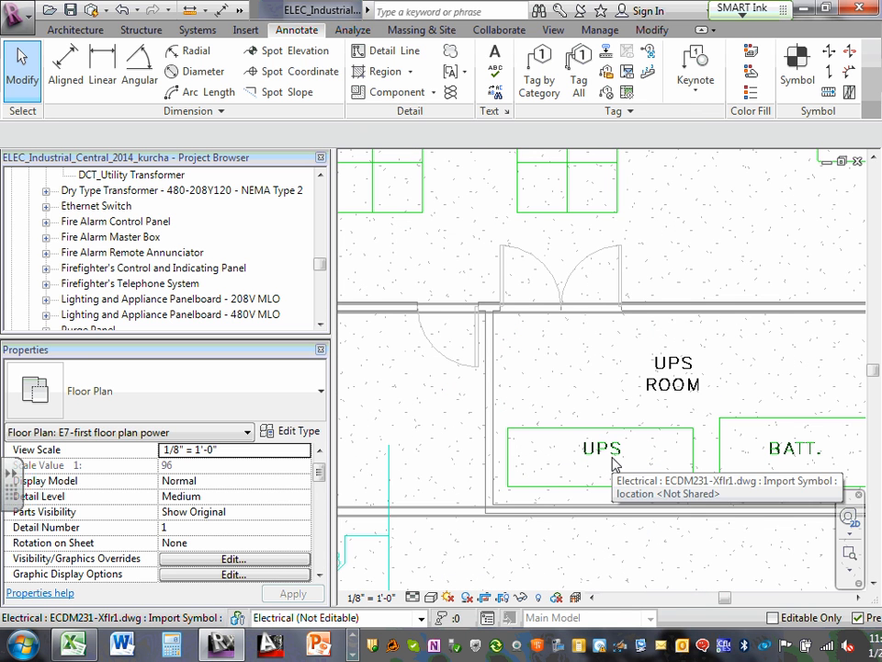
scroll(606, 452, down, 2)
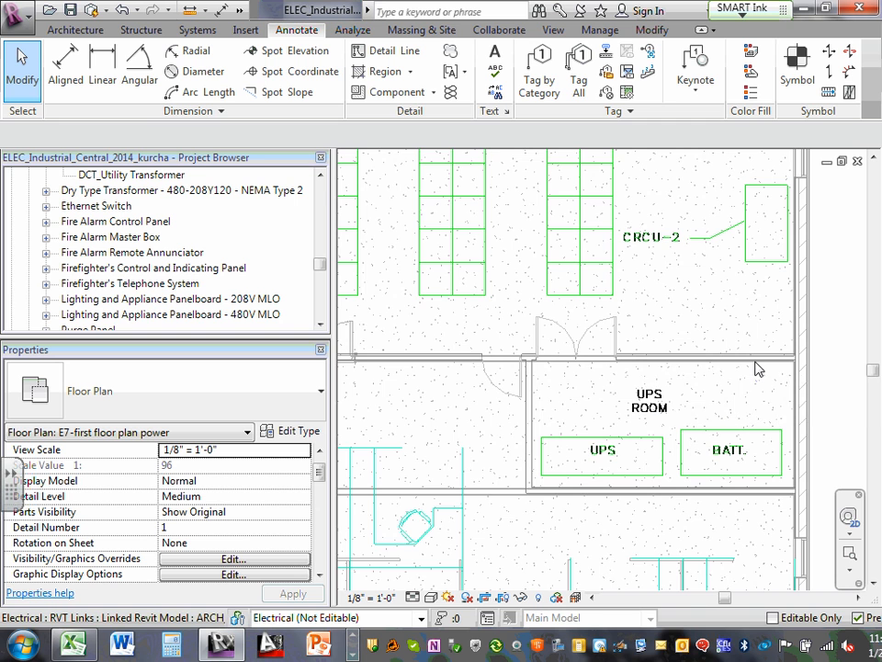
scroll(738, 309, down, 4)
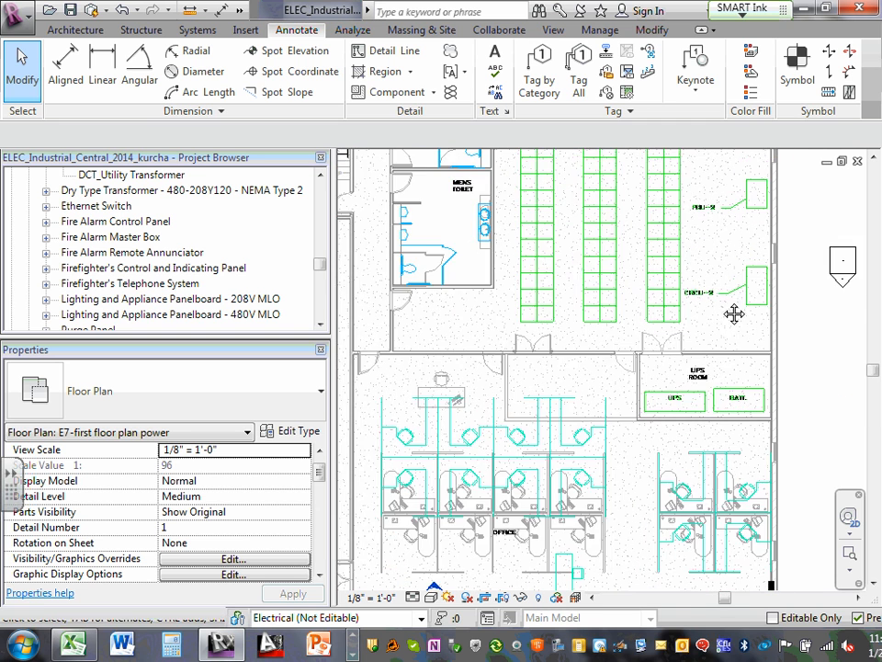
middle_drag(732, 311, 763, 394)
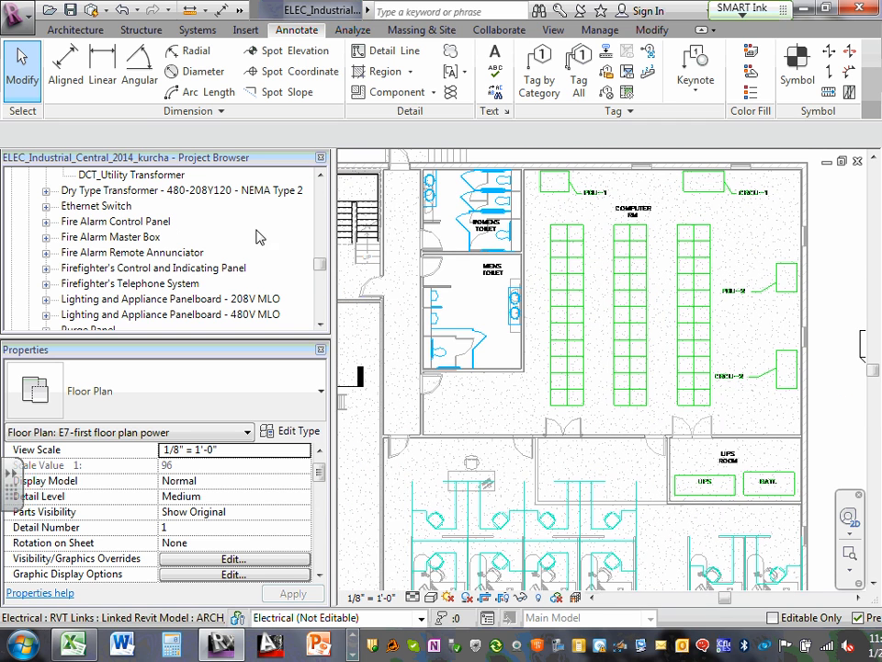
Step: Find the DCT_PDU family and start placing its 208V, 3-phase type in the computer room
mouse_move(330, 265)
mouse_down()
mouse_move(320, 252)
mouse_move(322, 266)
mouse_move(320, 245)
mouse_move(318, 252)
mouse_up()
scroll(318, 252, down, 6)
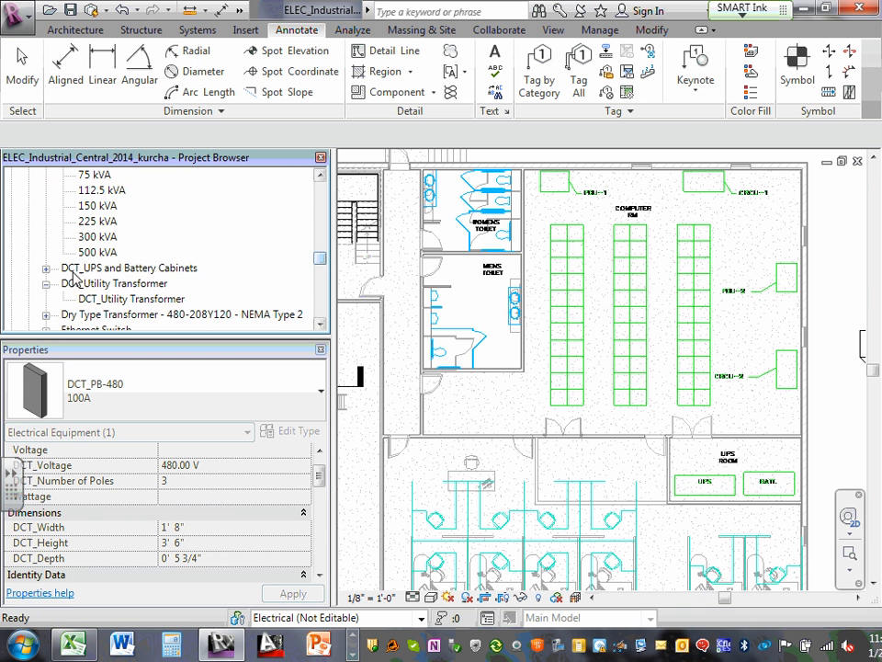
scroll(98, 260, up, 5)
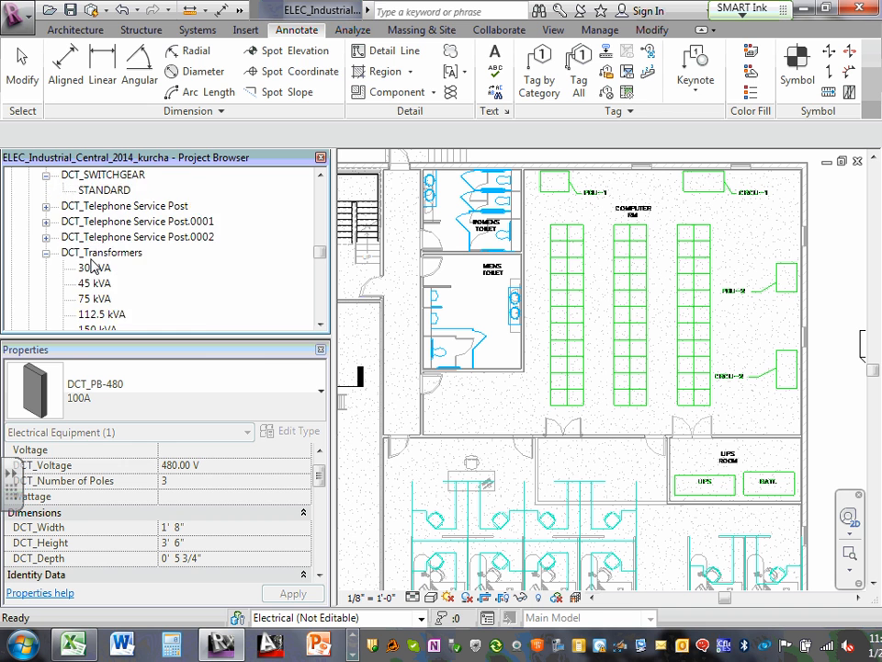
scroll(54, 250, up, 1)
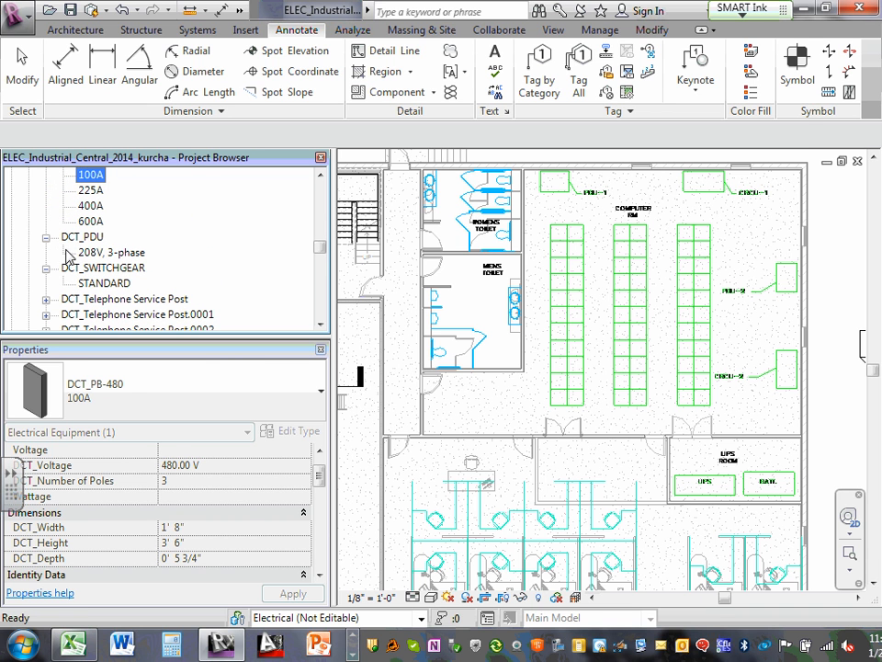
click(115, 253)
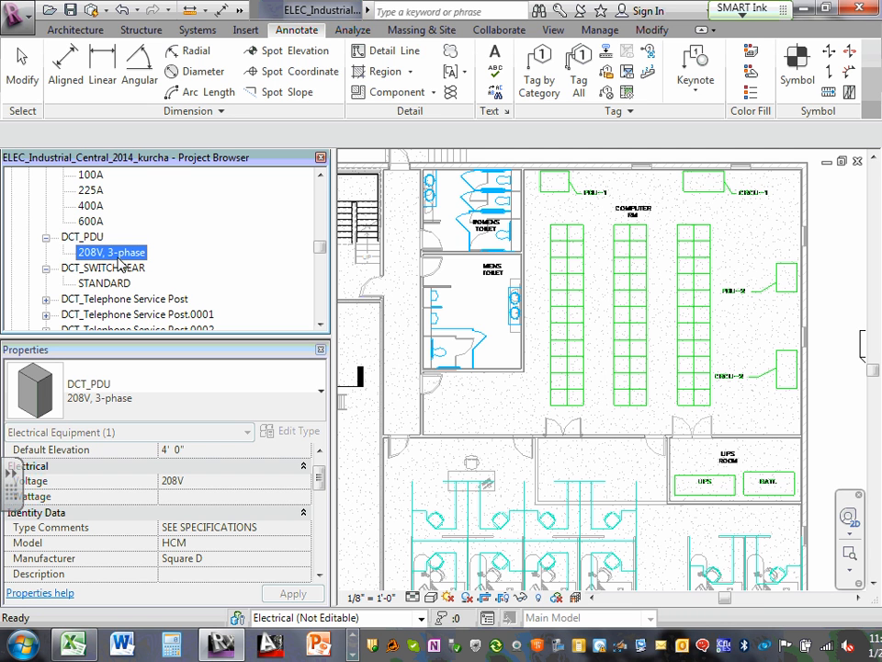
drag(118, 260, 621, 228)
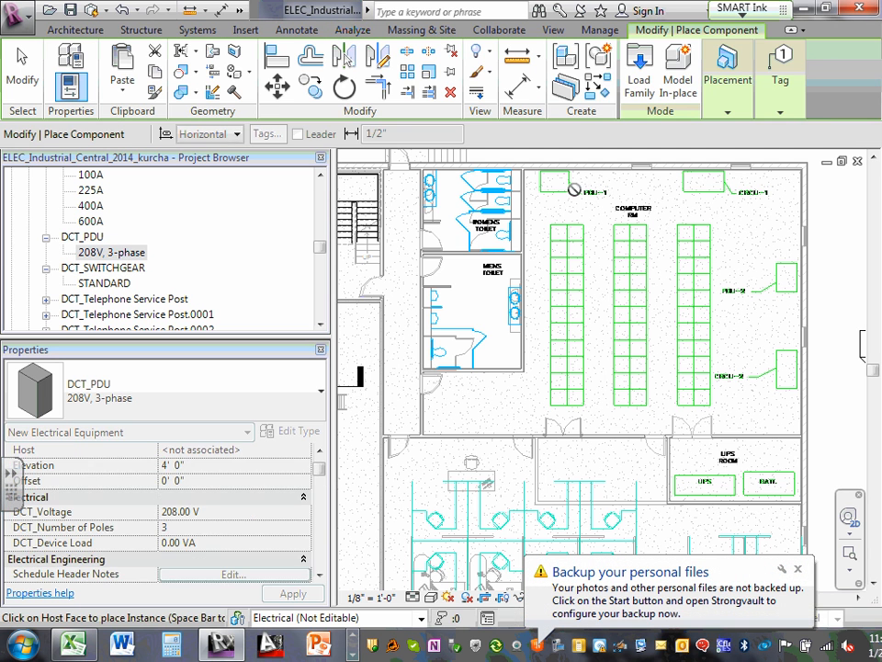
Step: Place a 208V, 3-phase DCT_PDU over the PDU-1 outline in the computer room, using Place on Face
click(728, 118)
click(670, 149)
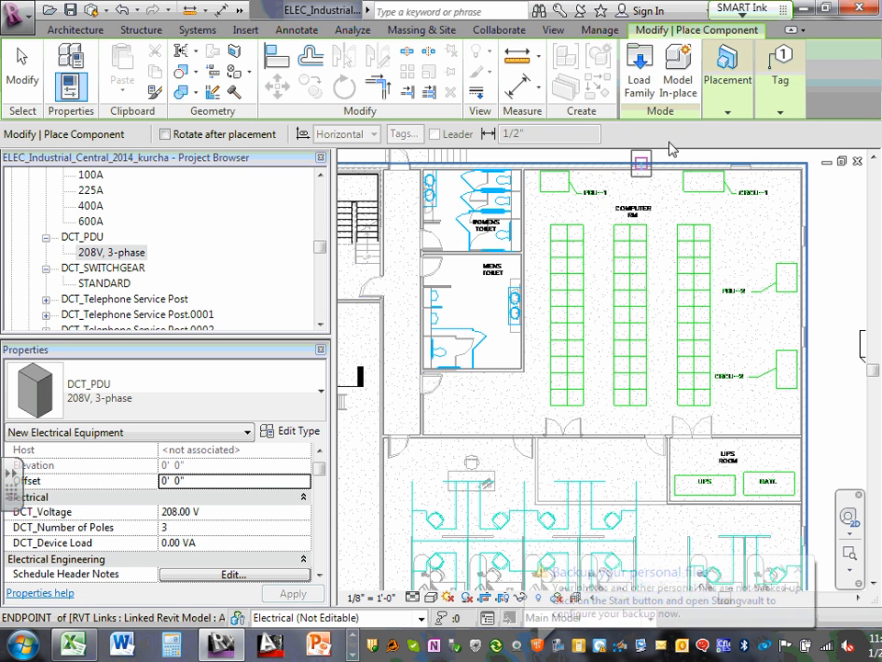
click(727, 115)
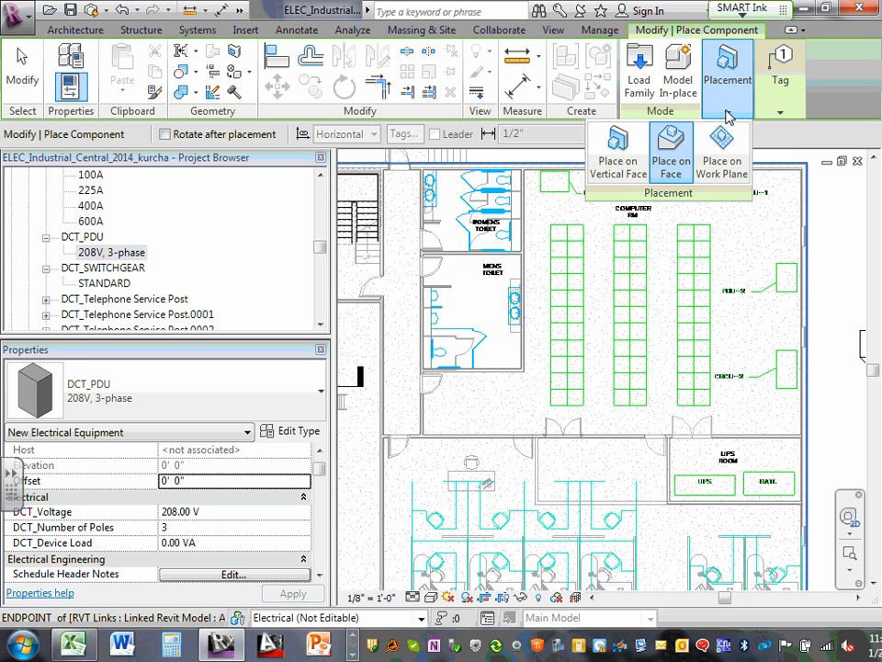
click(617, 147)
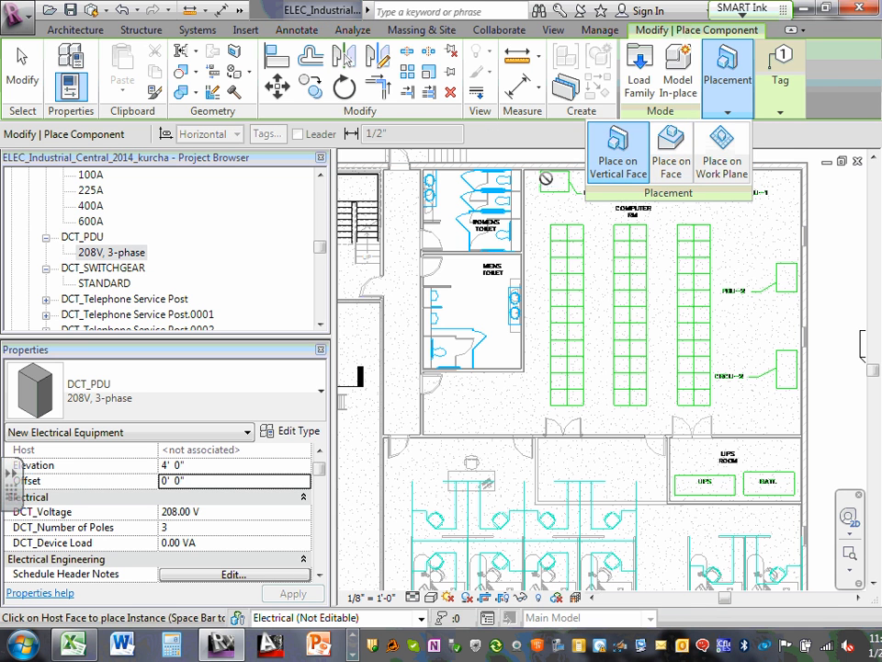
click(730, 115)
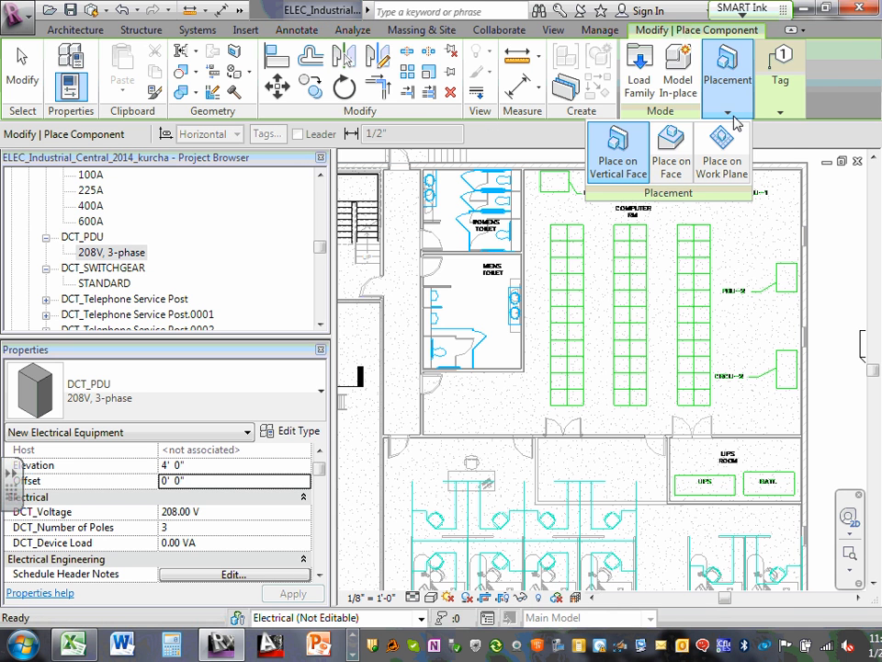
click(669, 151)
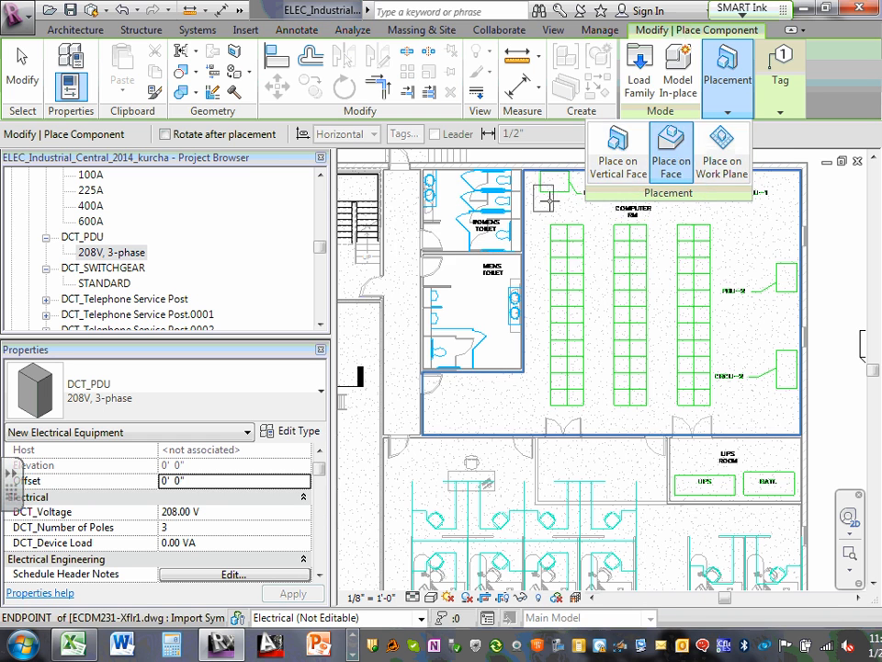
scroll(551, 199, up, 2)
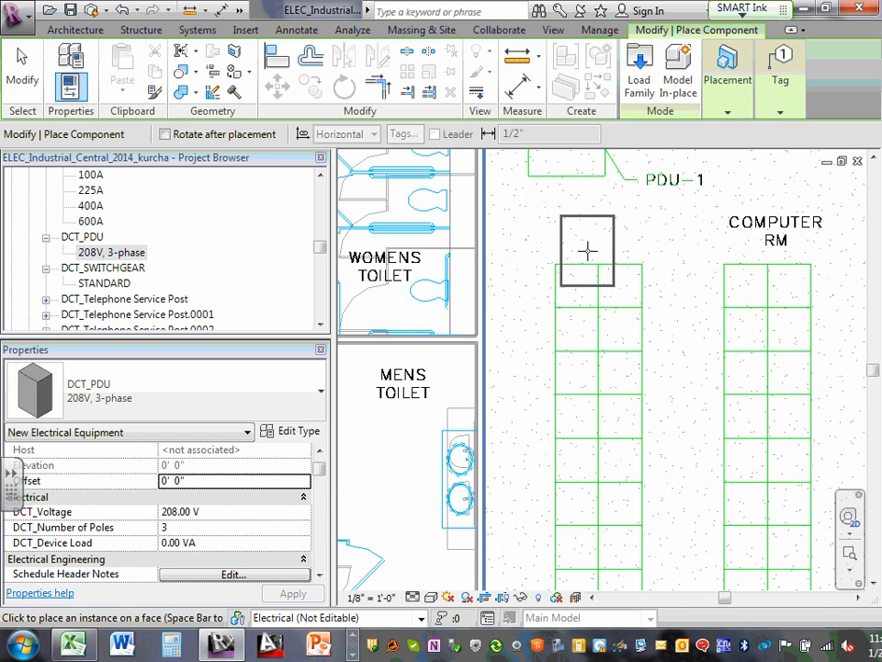
scroll(592, 234, down, 1)
scroll(596, 217, up, 3)
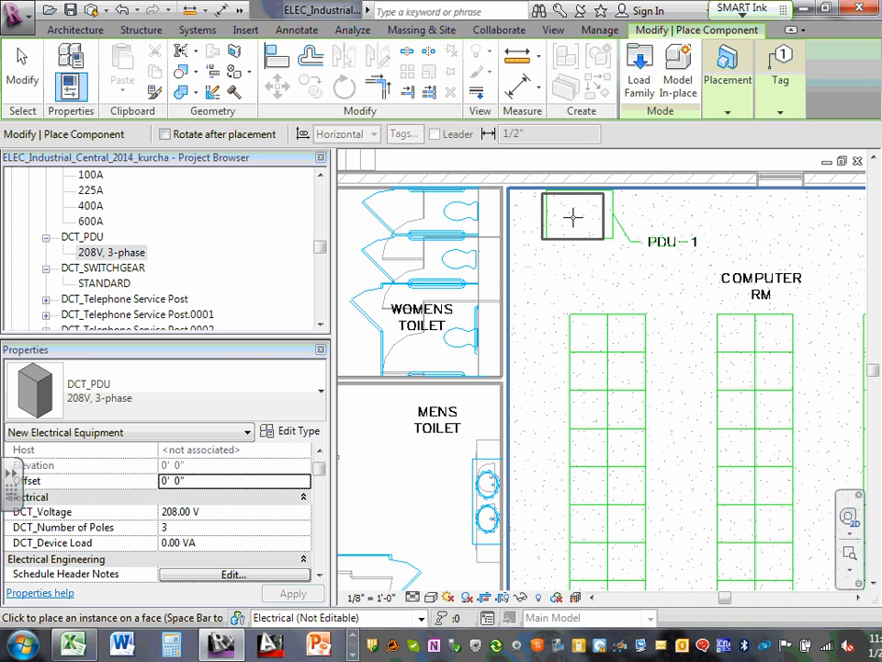
scroll(580, 218, up, 1)
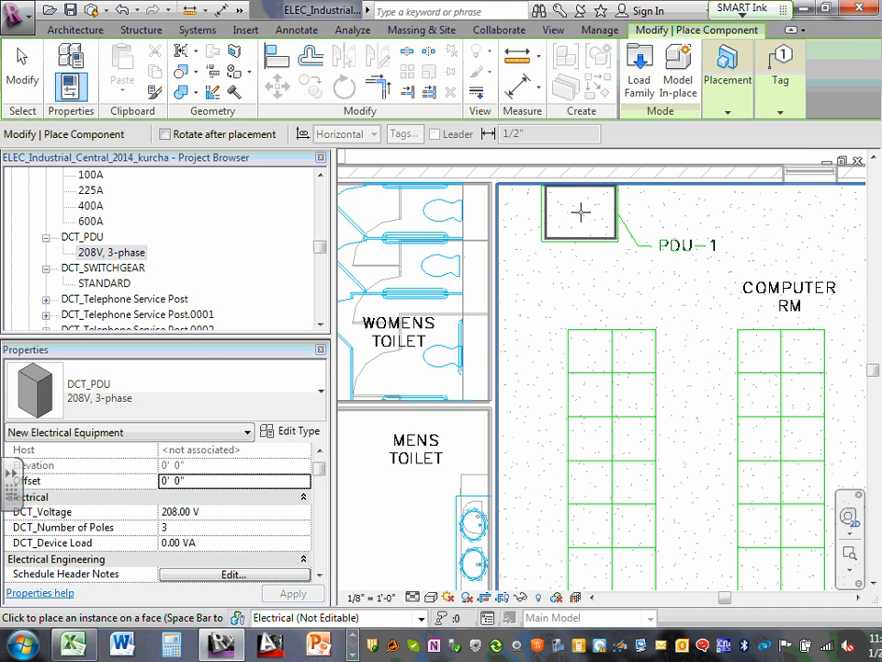
click(580, 216)
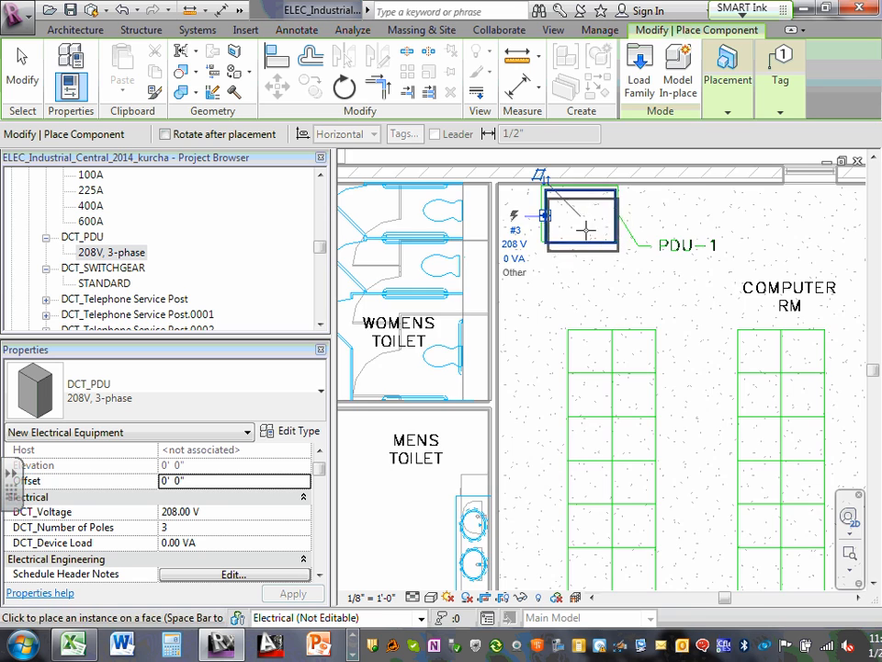
Step: Place a second DCT_PDU, rotated 90 degrees, over the PDU-2 outline beside the computer room's exterior wall
scroll(582, 234, down, 1)
scroll(580, 241, down, 2)
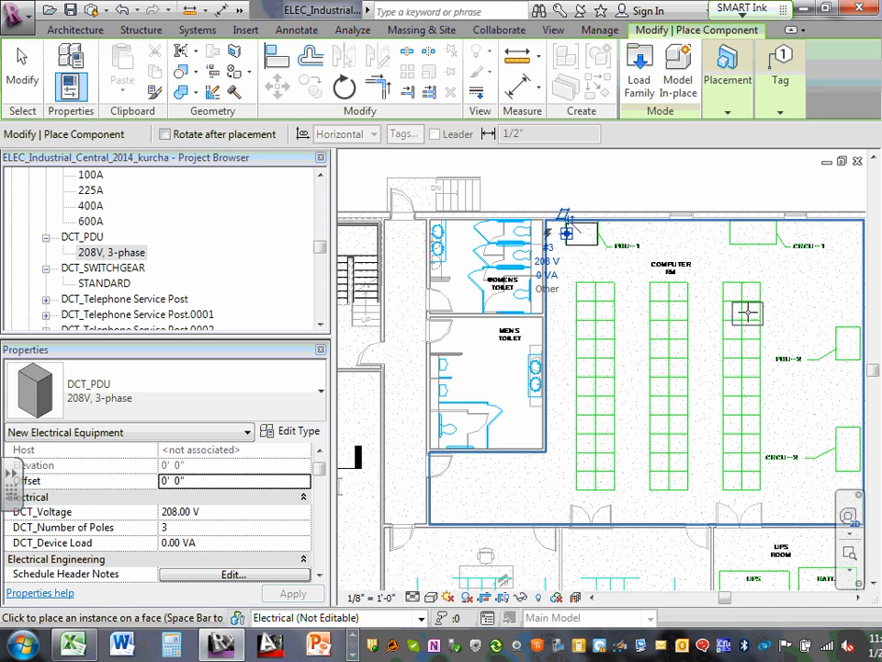
middle_drag(778, 291, 660, 147)
scroll(726, 354, up, 4)
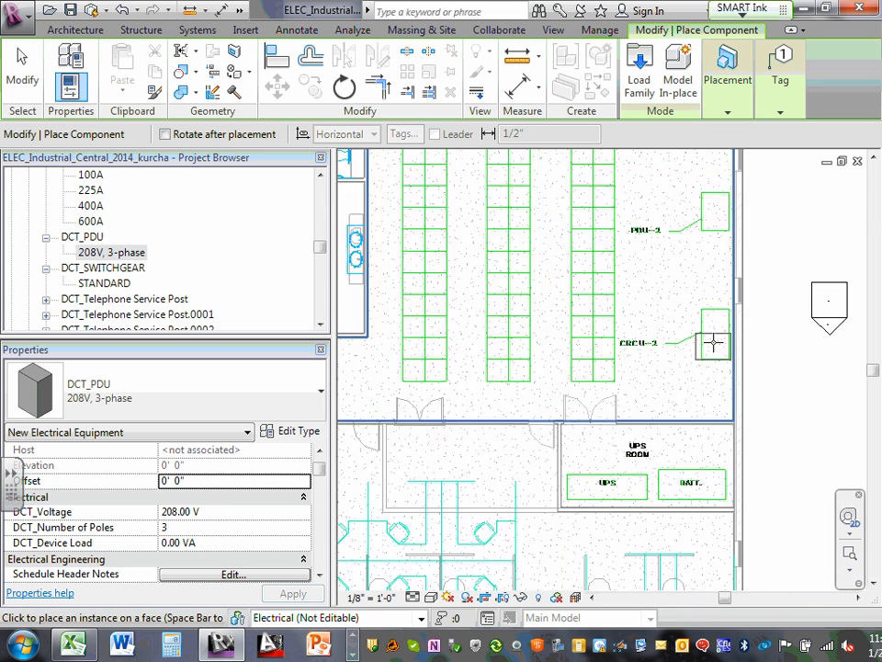
scroll(717, 307, up, 1)
scroll(717, 292, down, 4)
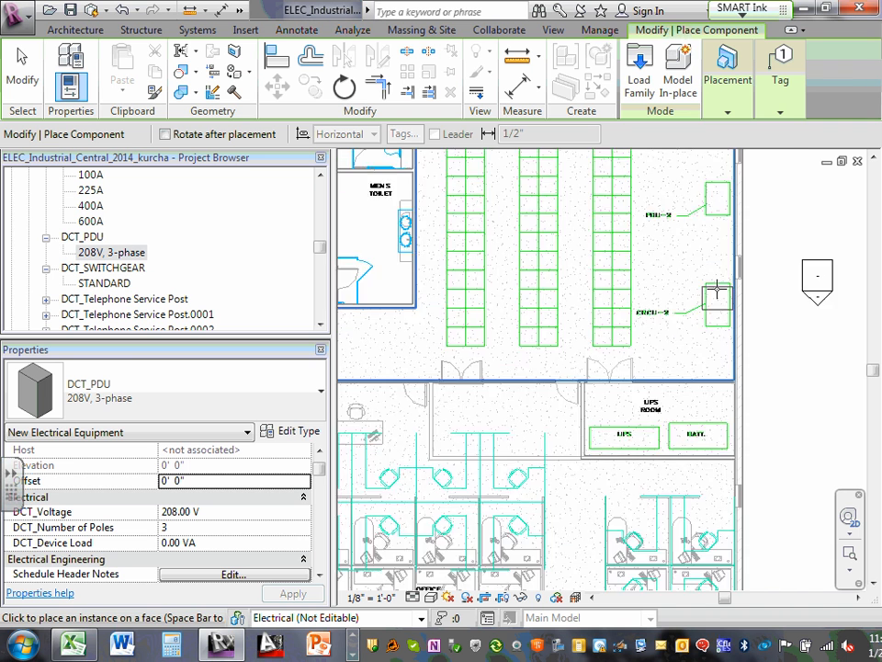
scroll(711, 227, up, 4)
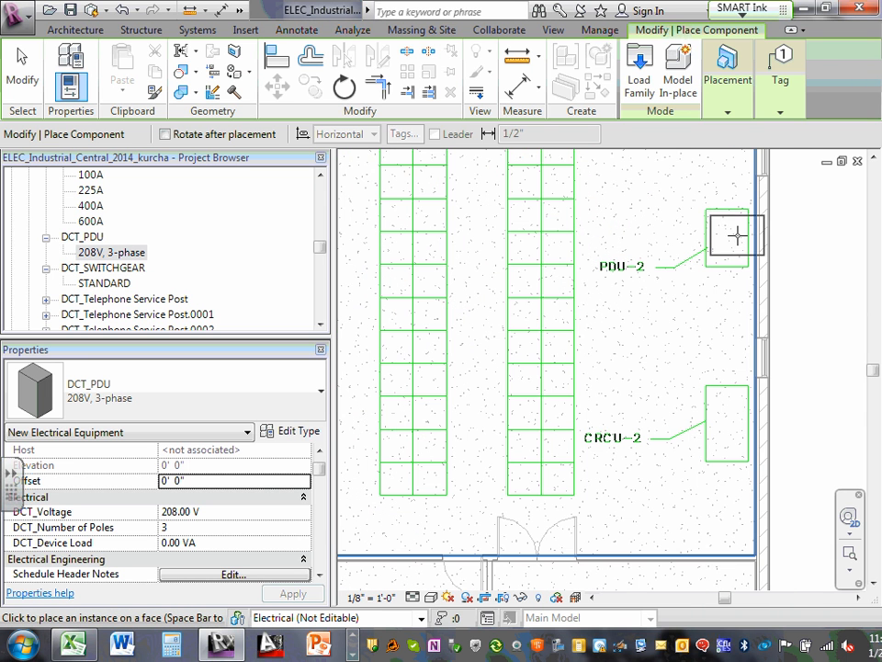
scroll(735, 236, up, 3)
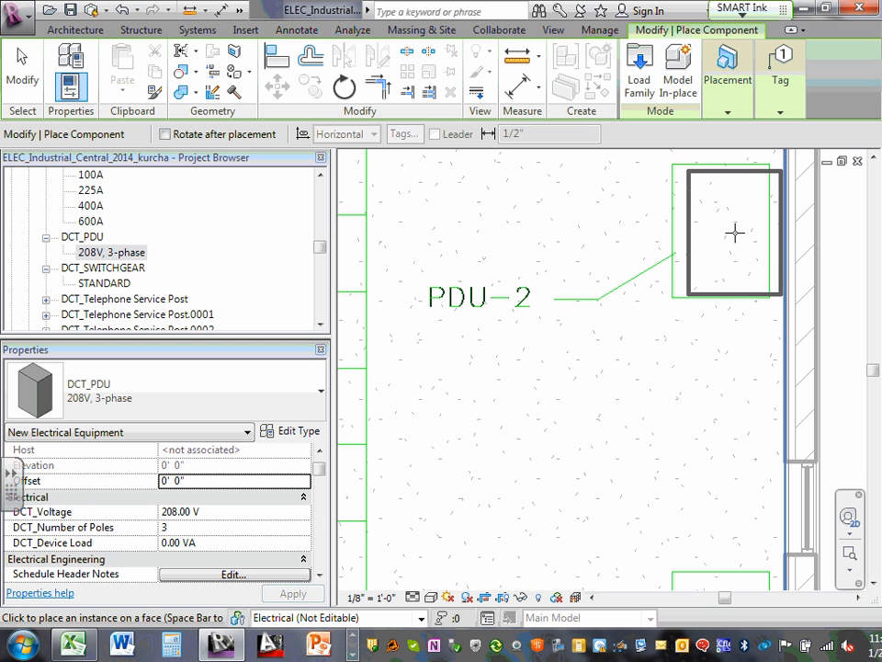
click(735, 233)
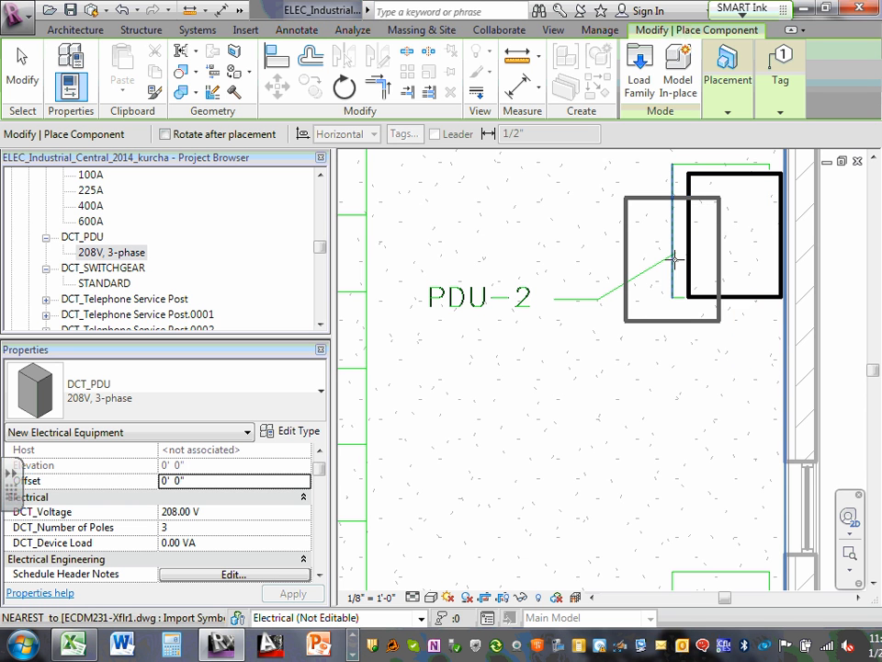
scroll(607, 289, down, 4)
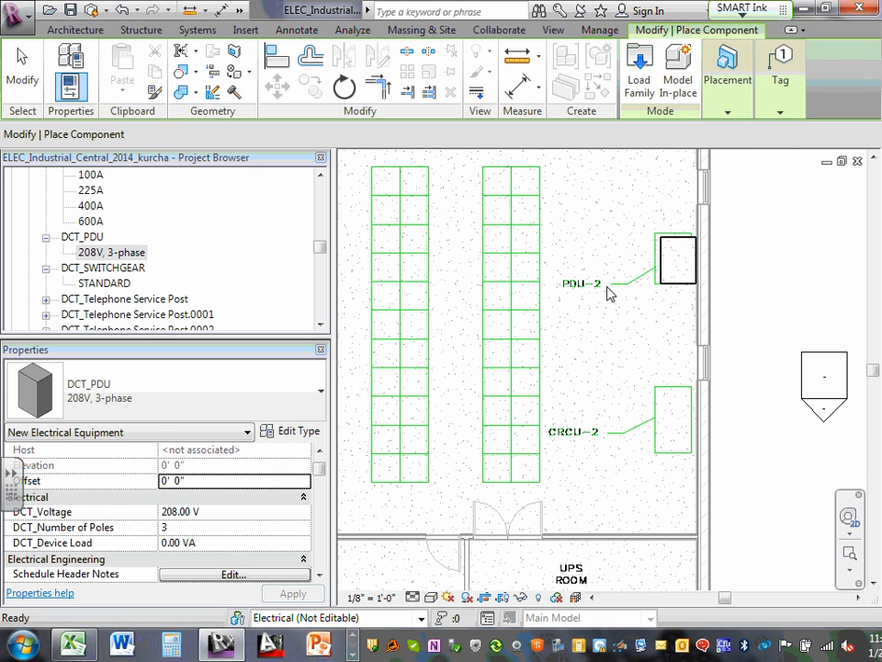
key(Escape)
Step: Set the DCT_Device Load of the PDU at the PDU-1 location to 165 VA
scroll(598, 286, down, 3)
scroll(464, 226, up, 3)
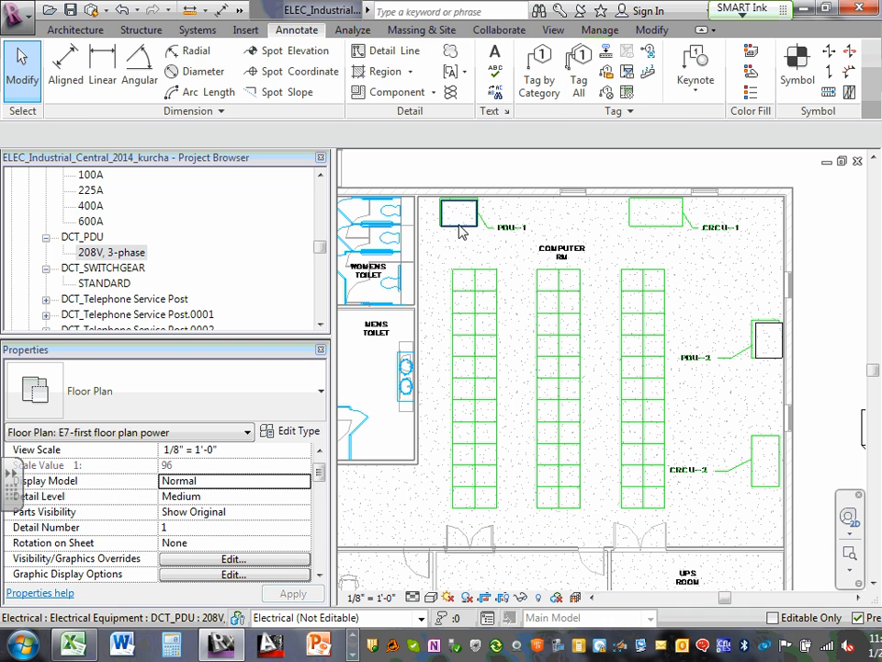
click(462, 230)
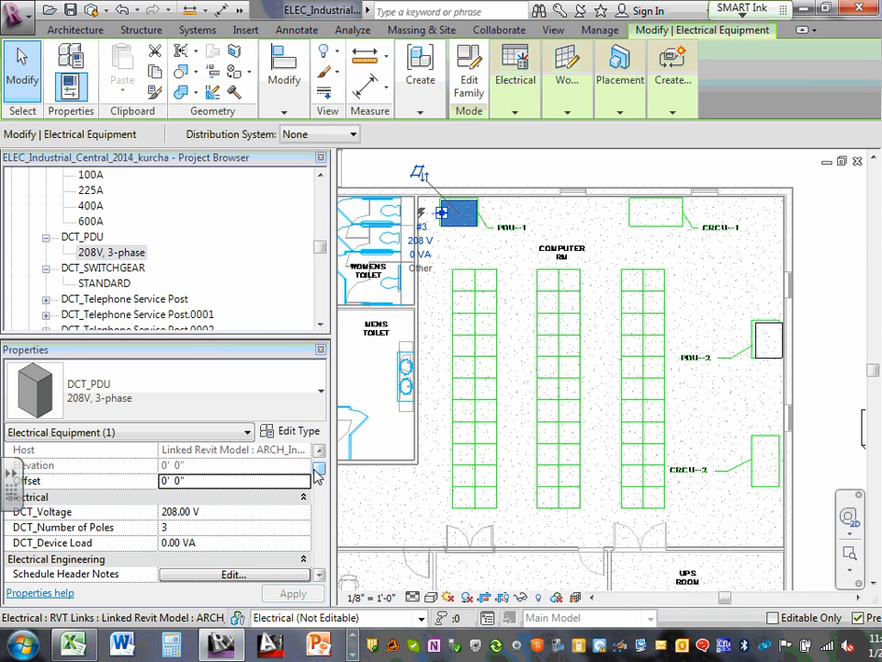
scroll(312, 478, down, 3)
click(189, 466)
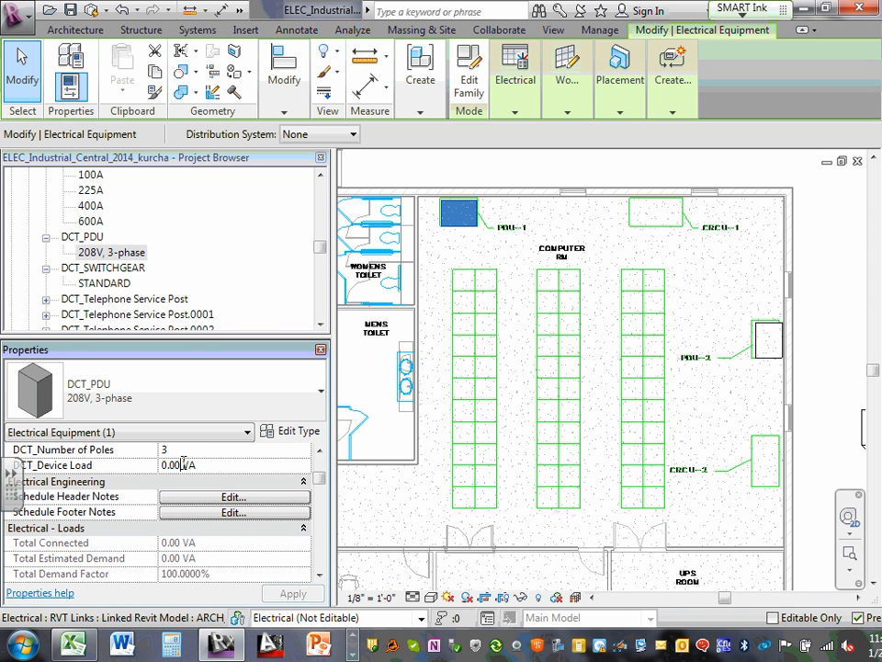
drag(183, 465, 125, 465)
text(165)
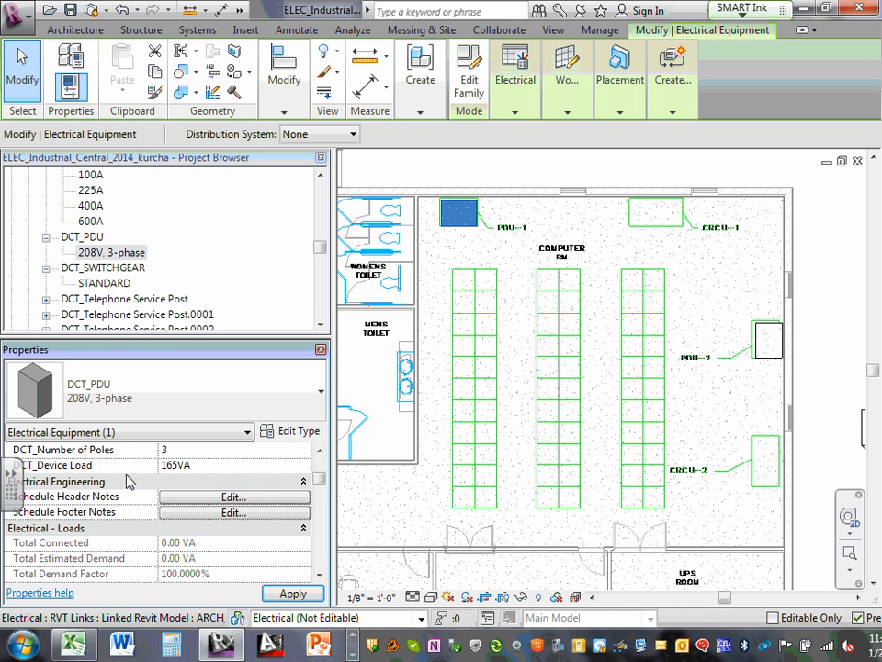
click(304, 592)
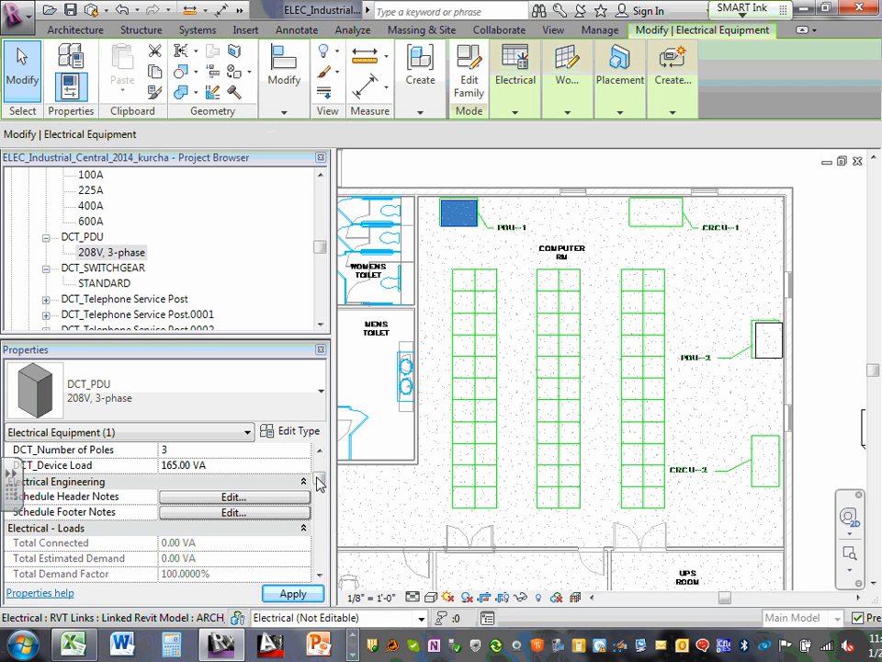
Step: Set the selected PDU's panel name to PDU-1
drag(319, 478, 340, 536)
scroll(217, 515, up, 3)
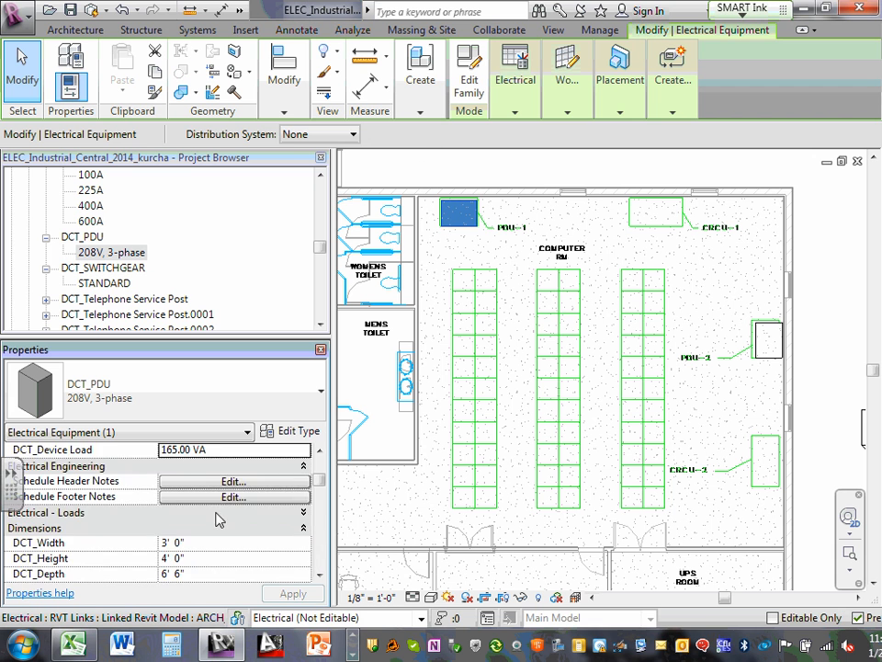
scroll(217, 515, down, 5)
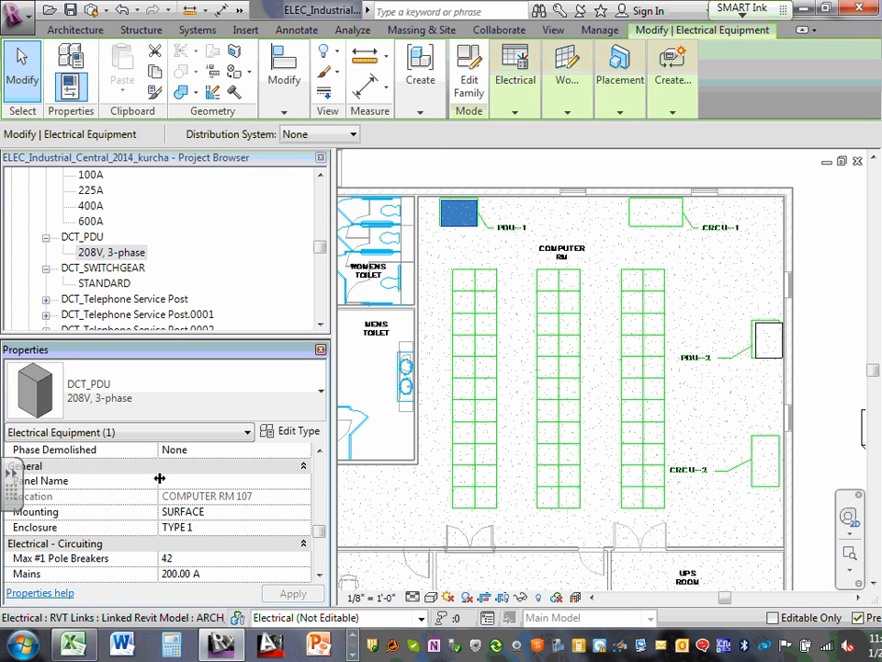
click(179, 481)
text(PDU-1)
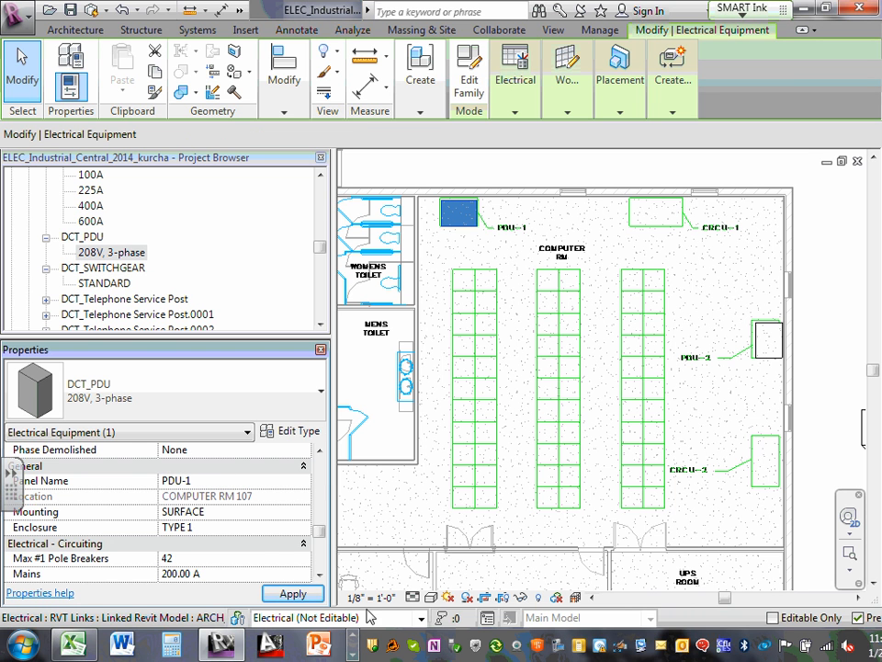
click(292, 593)
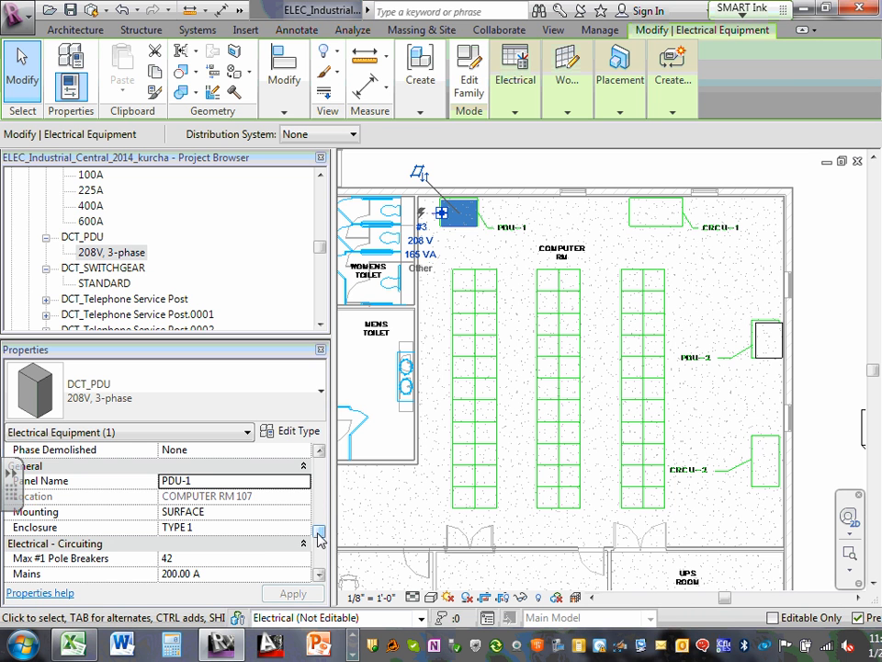
Step: Review PDU-1's breaker and mains settings, check its load in Q111 of the Excel load calculation, and return to Revit
drag(317, 532, 322, 542)
click(181, 484)
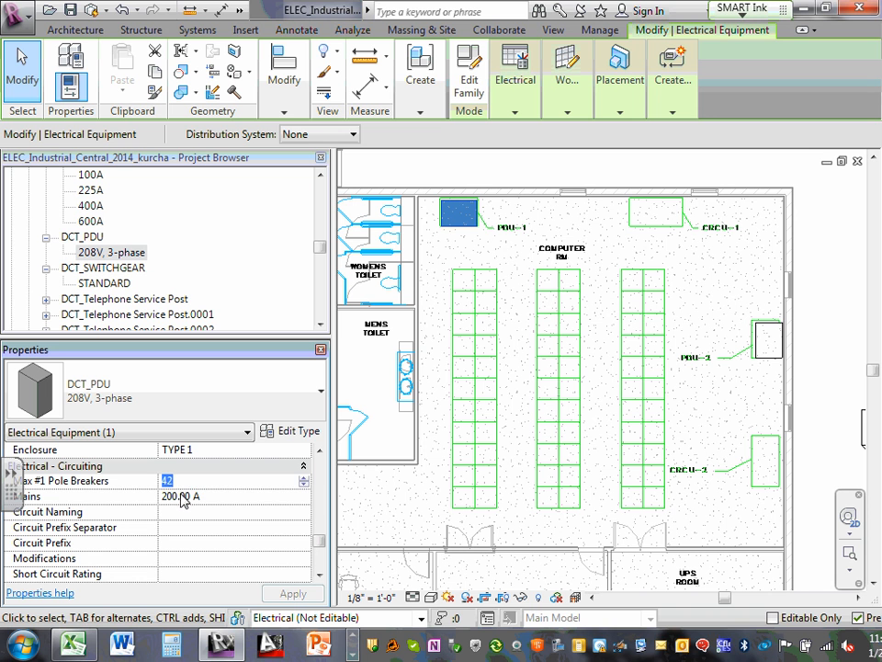
click(181, 496)
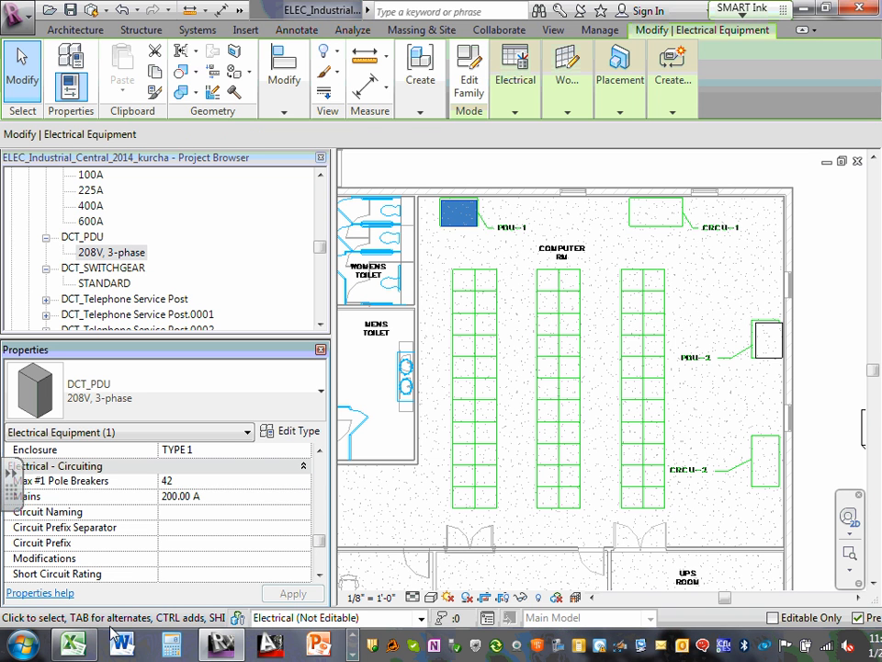
click(355, 642)
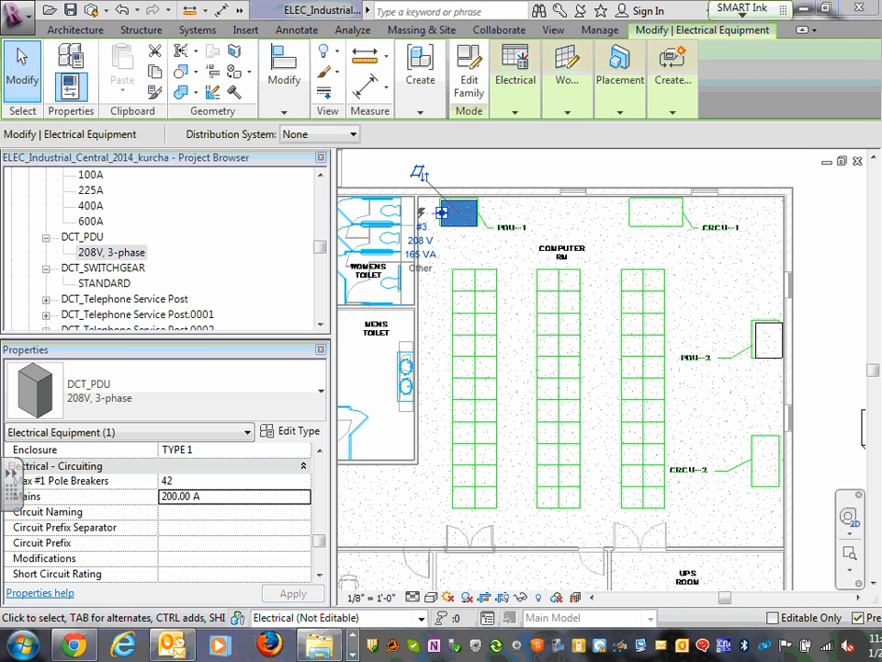
click(355, 656)
click(75, 645)
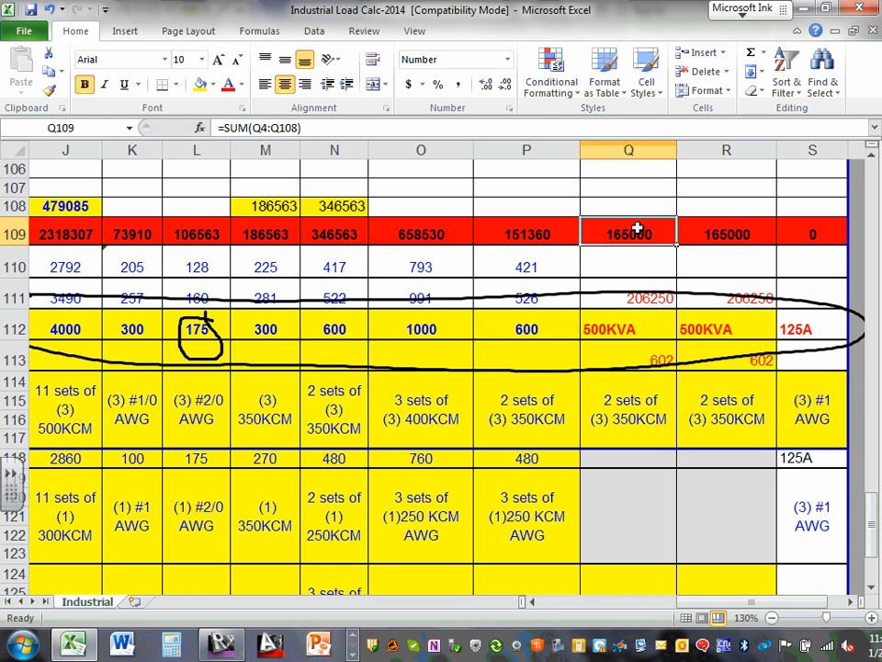
click(654, 299)
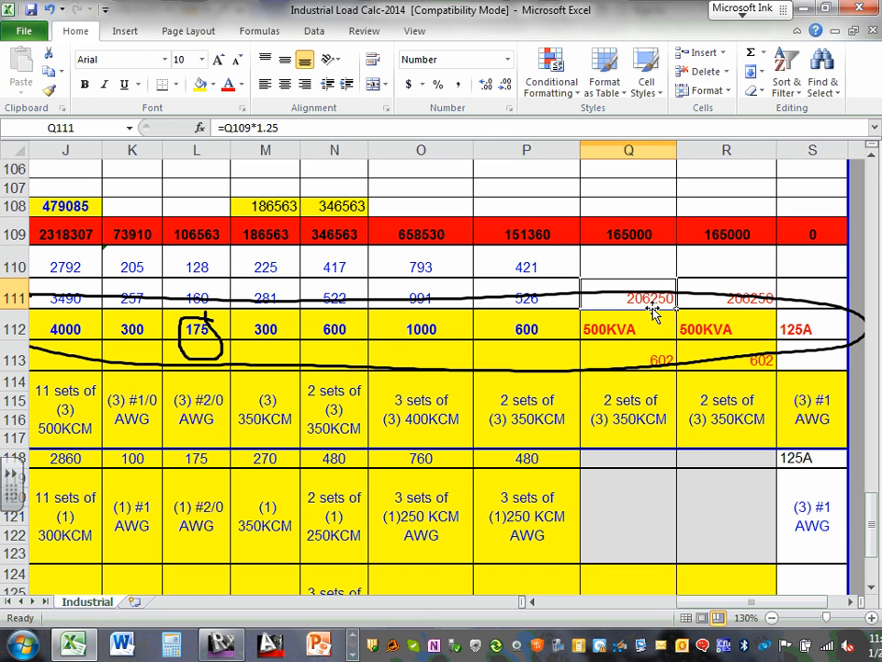
click(801, 9)
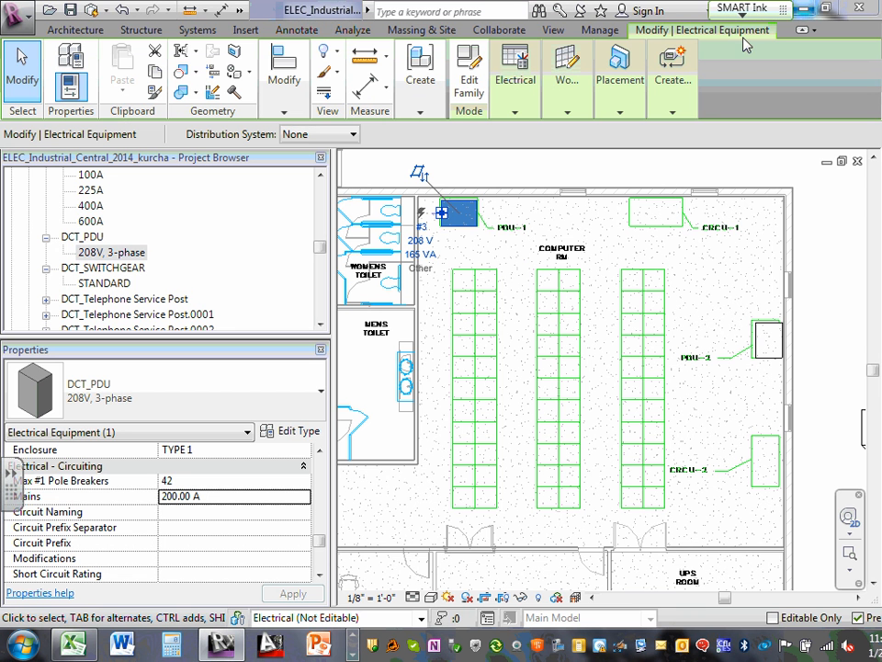
Step: Set the Mains rating of PDU-1 to 225 A
click(182, 497)
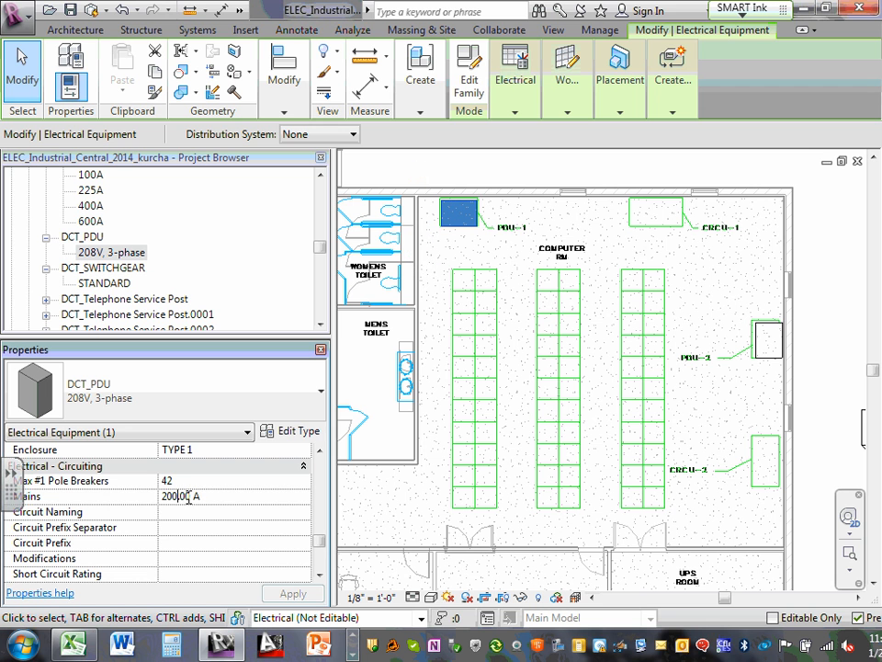
double_click(187, 498)
text(225)
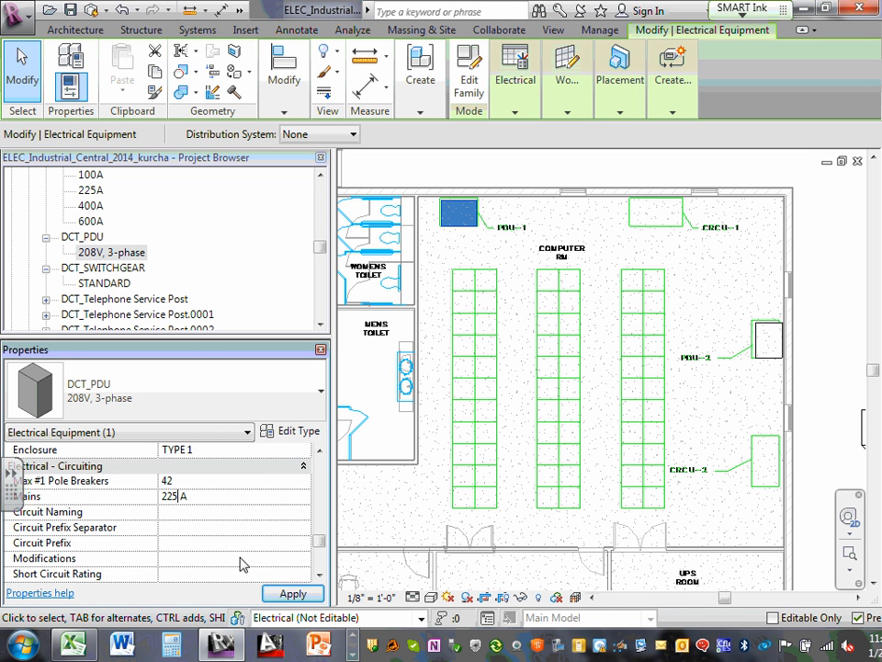
click(292, 593)
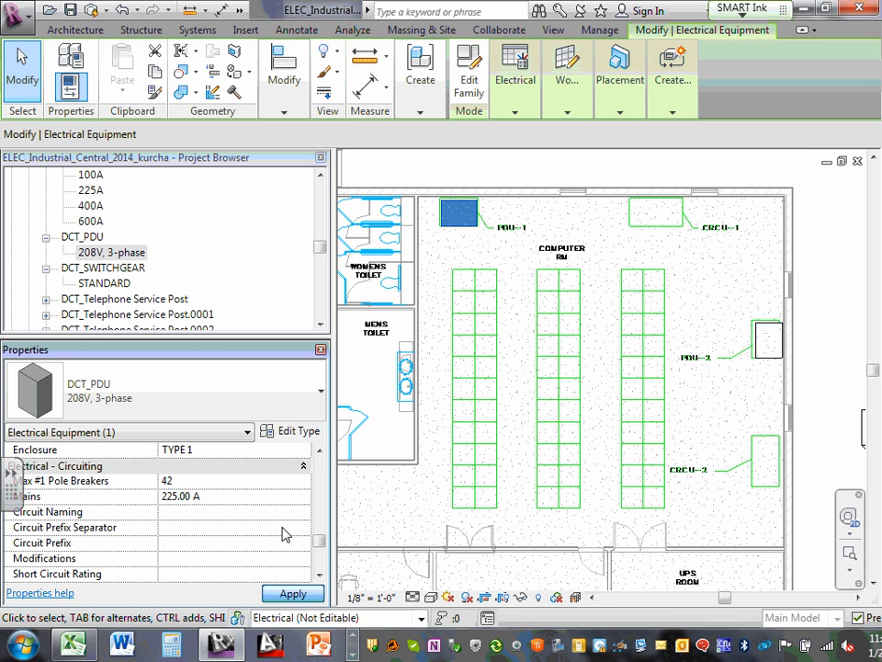
Step: Set PDU-1's Max #1 Pole Breakers to 84 and apply the change
click(232, 484)
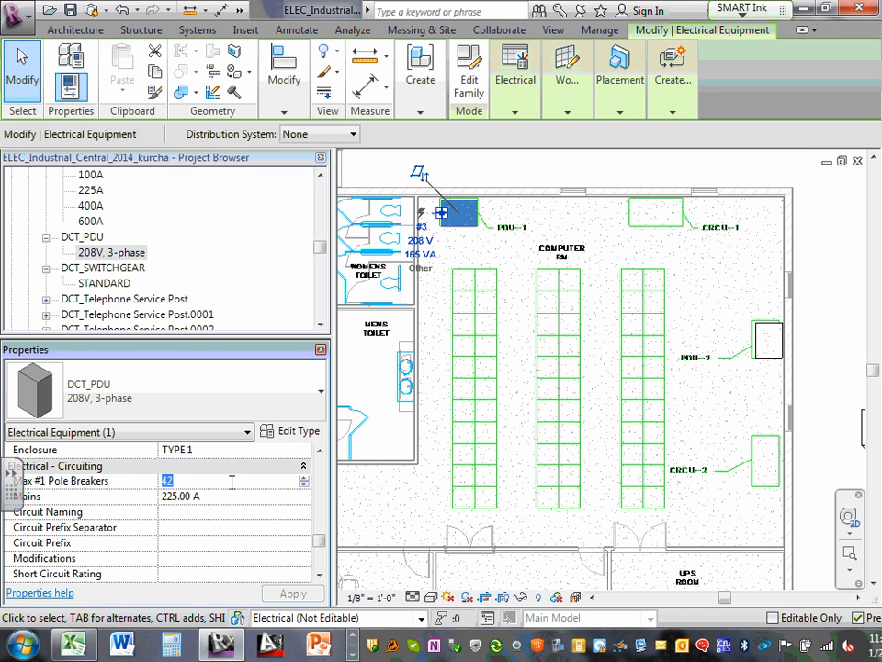
text(84)
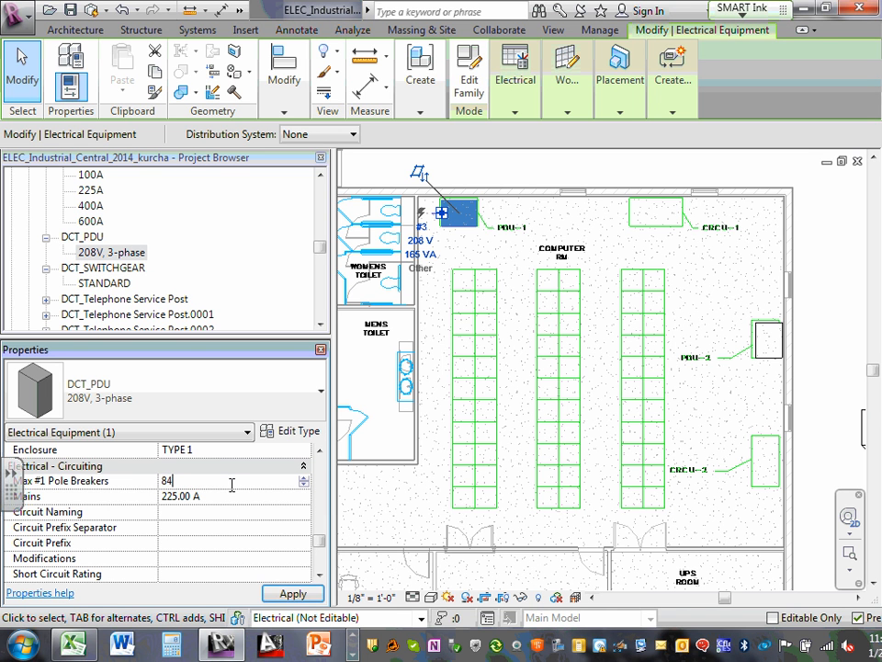
click(303, 593)
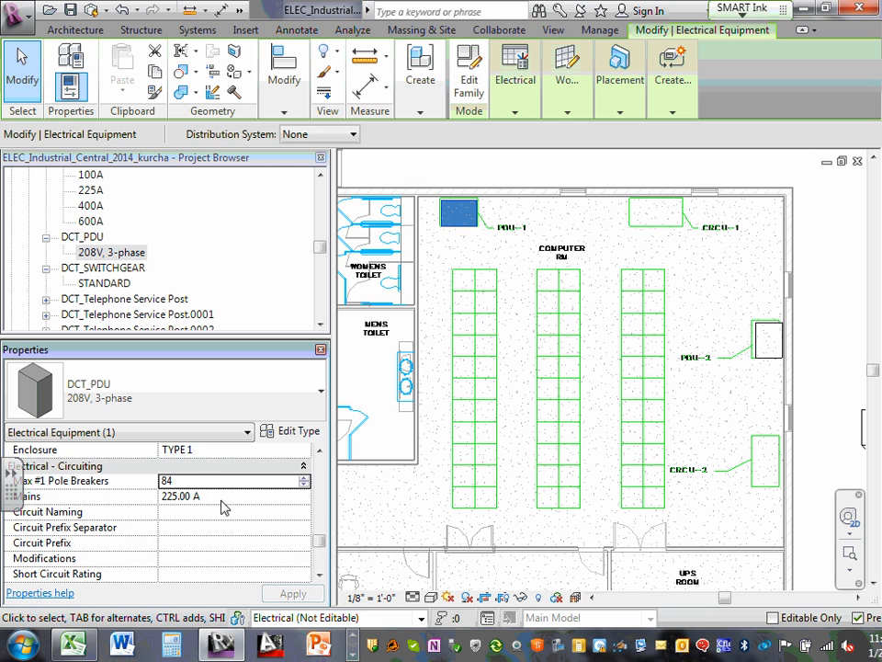
Step: Set PDU-1's Distribution System to 120/208 Wye and apply the change
mouse_move(321, 539)
mouse_down()
mouse_move(320, 564)
mouse_move(322, 555)
mouse_up()
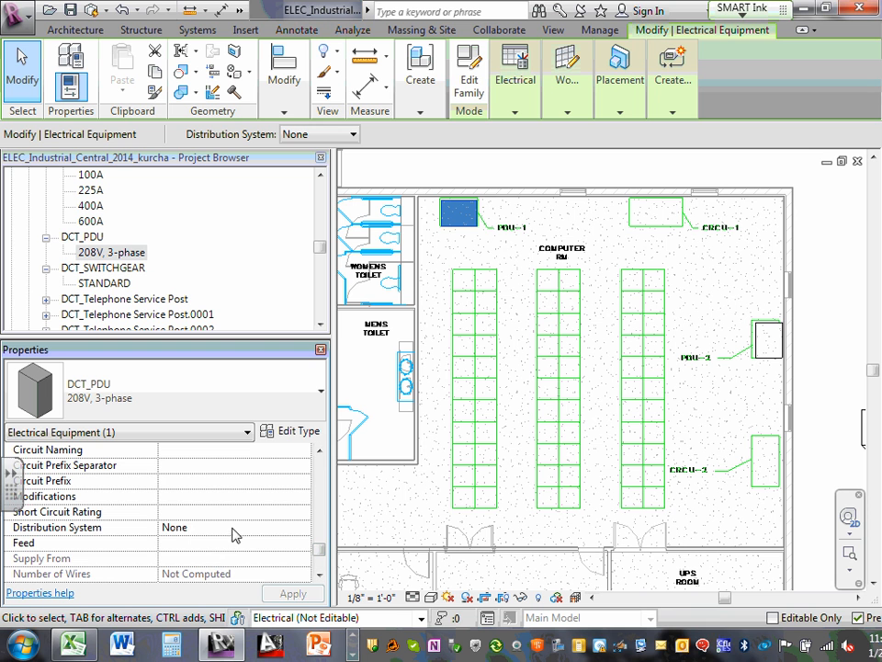
click(234, 527)
click(303, 529)
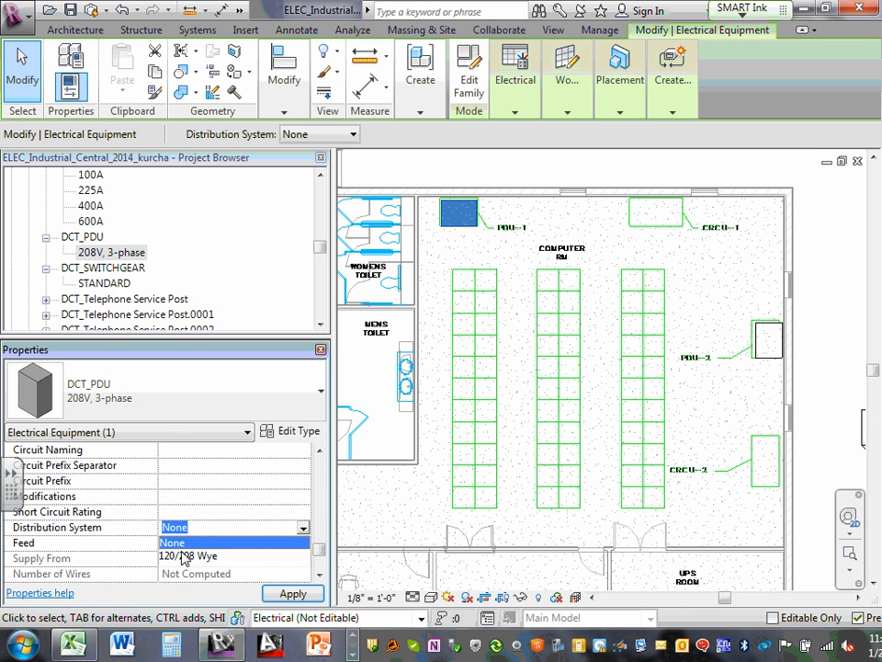
click(234, 540)
click(303, 528)
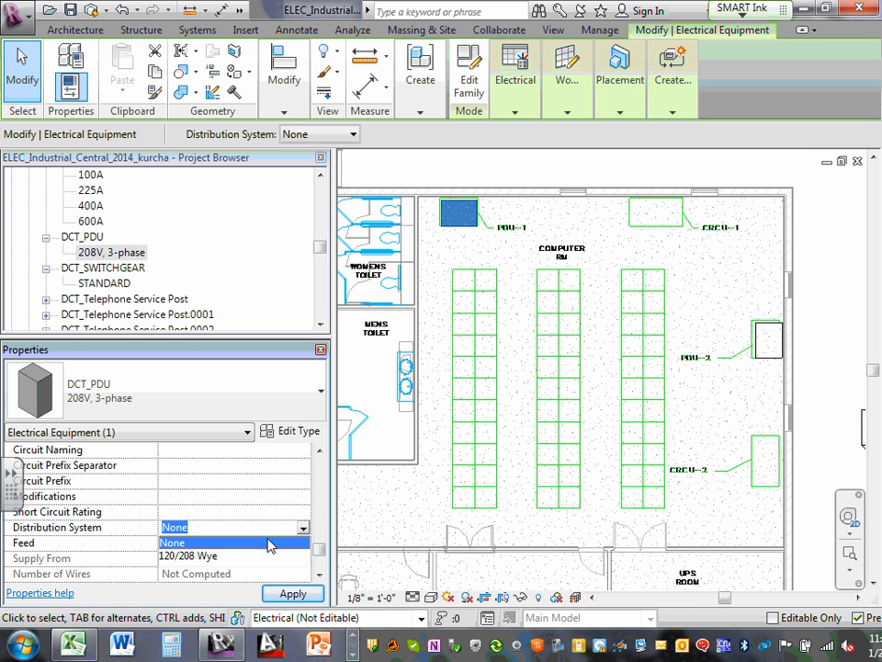
click(189, 552)
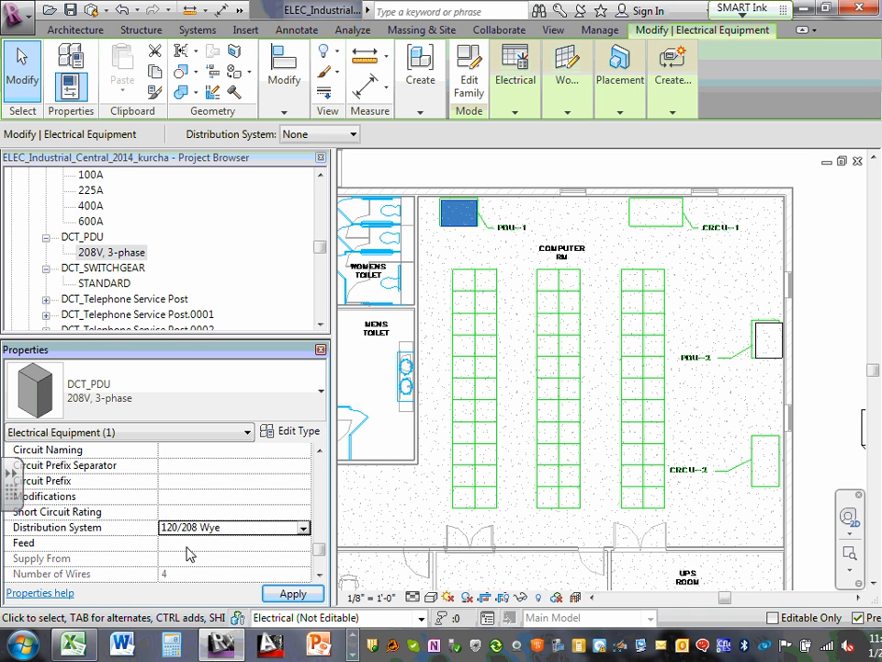
click(293, 592)
Step: Review PDU-1's device load, breaker, mains and distribution system properties, and clear the selection
scroll(320, 549, up, 1)
mouse_move(320, 549)
mouse_down()
mouse_move(321, 532)
mouse_move(329, 544)
mouse_up()
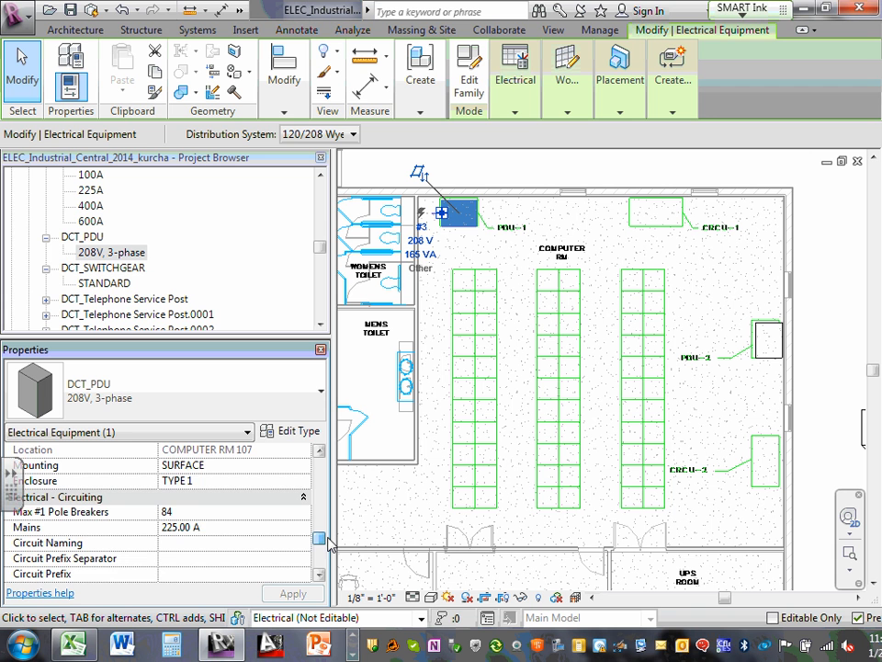
drag(329, 544, 320, 482)
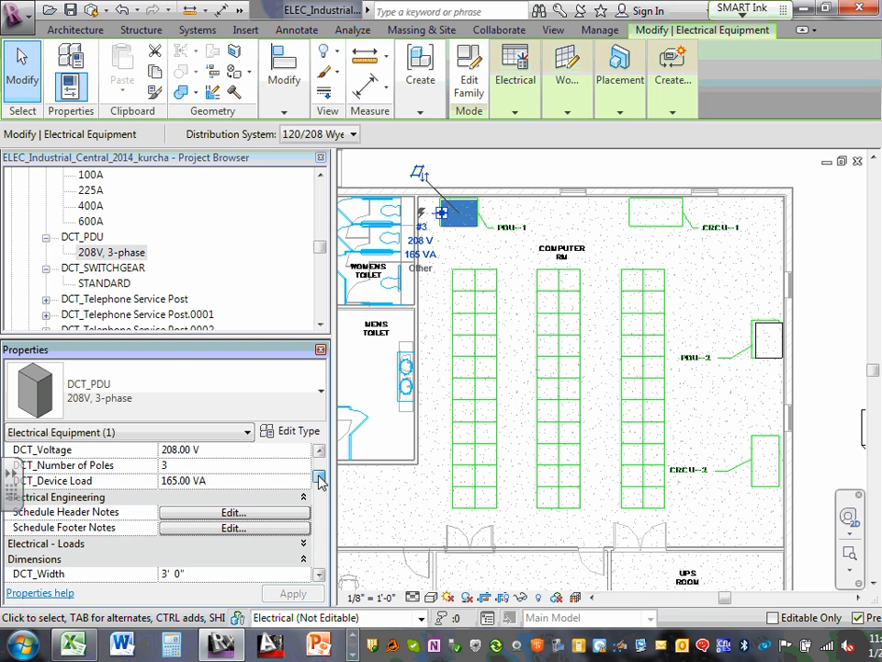
drag(320, 482, 328, 551)
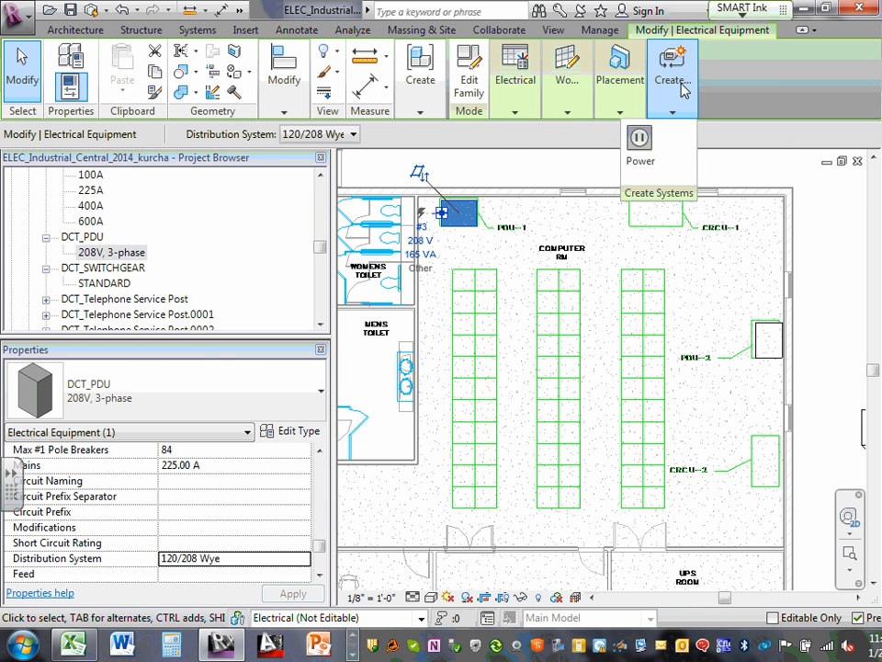
click(622, 246)
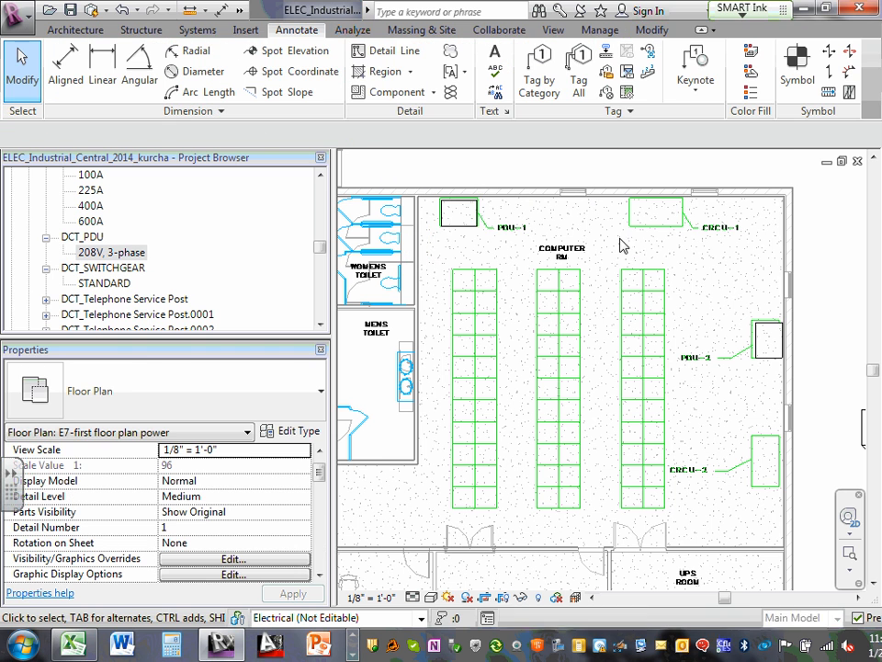
click(466, 233)
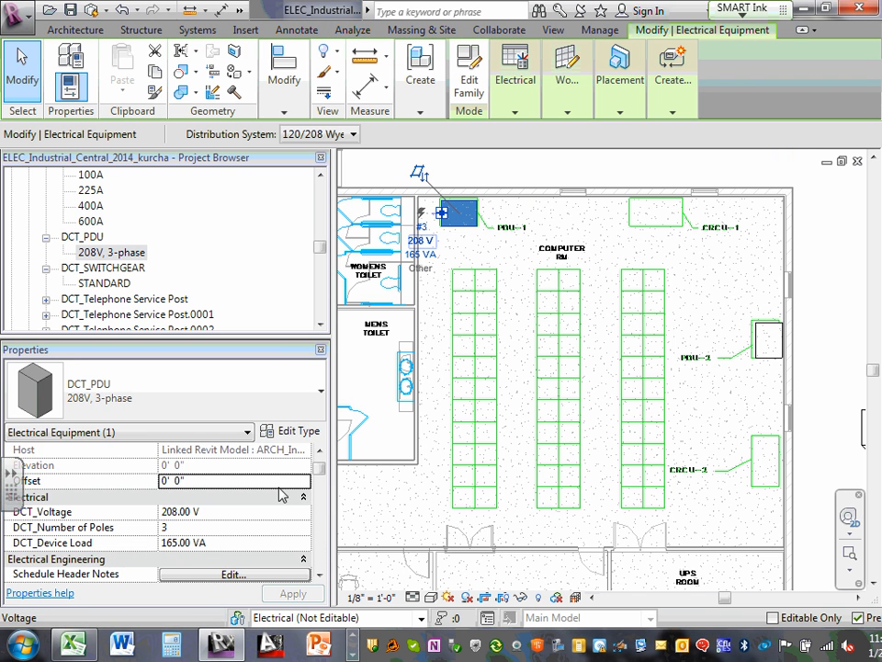
key(Escape)
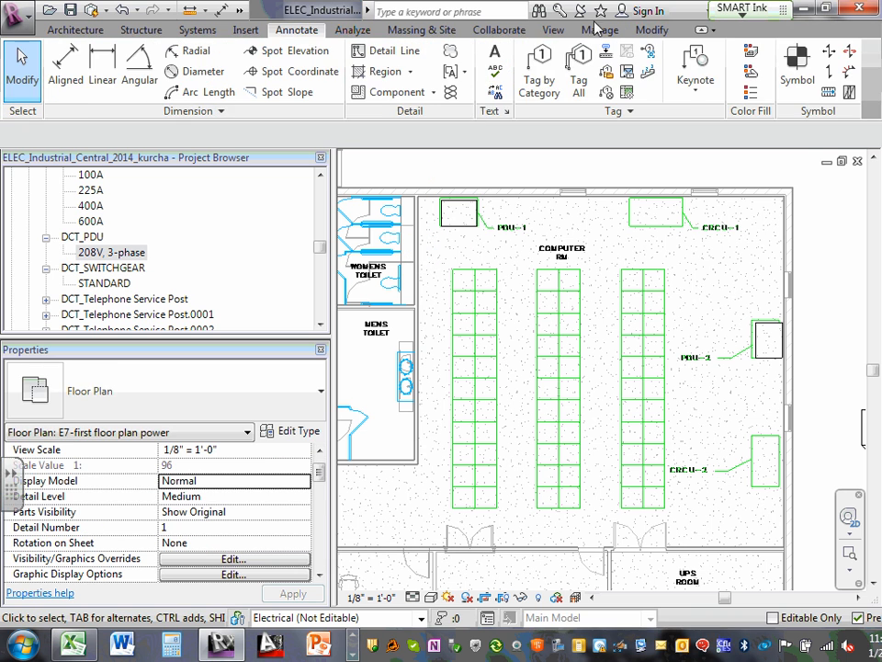
Step: Tag PDU-1 by category with a horizontal tag without a leader, declining to load a floor tag
click(538, 66)
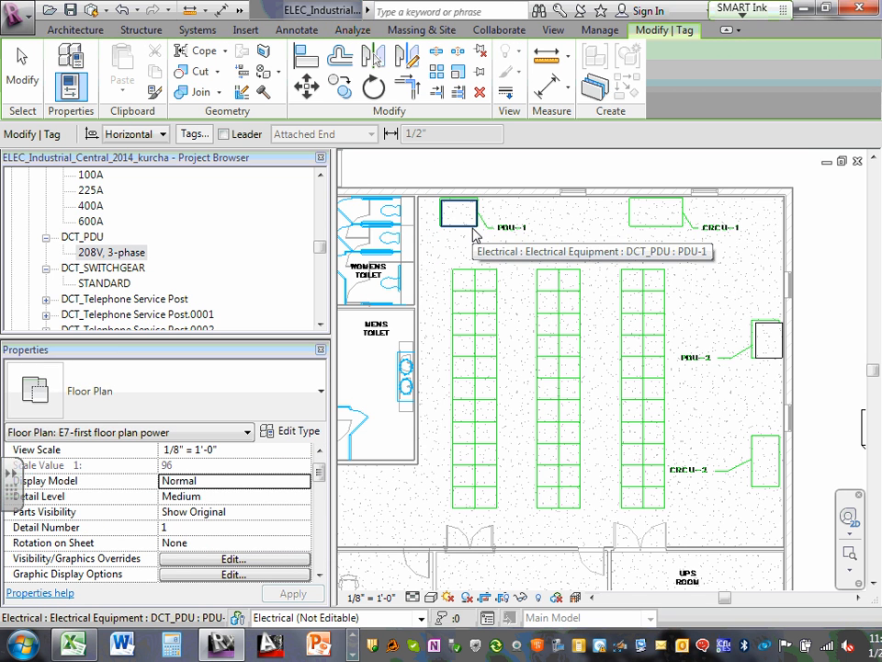
click(470, 223)
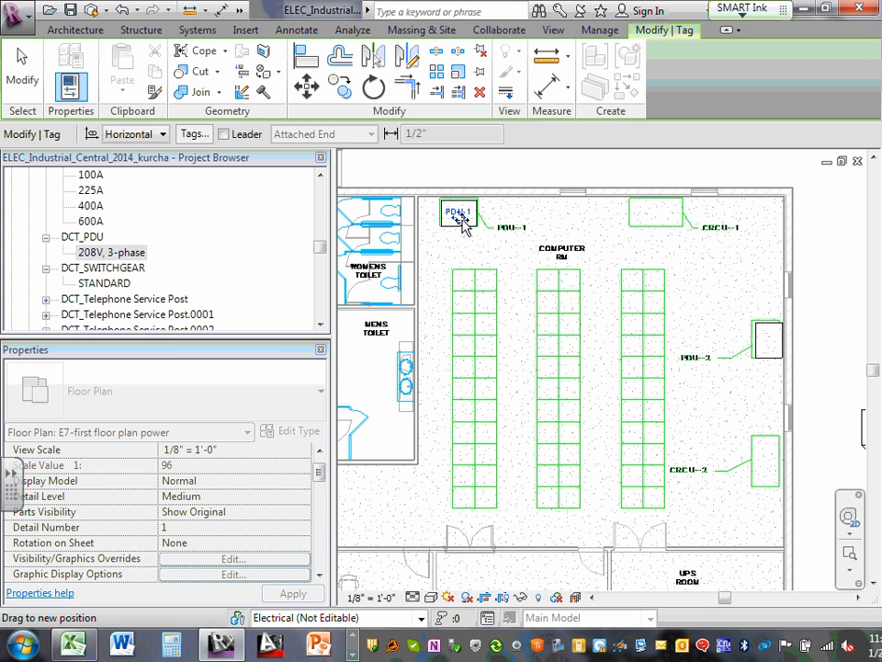
click(479, 246)
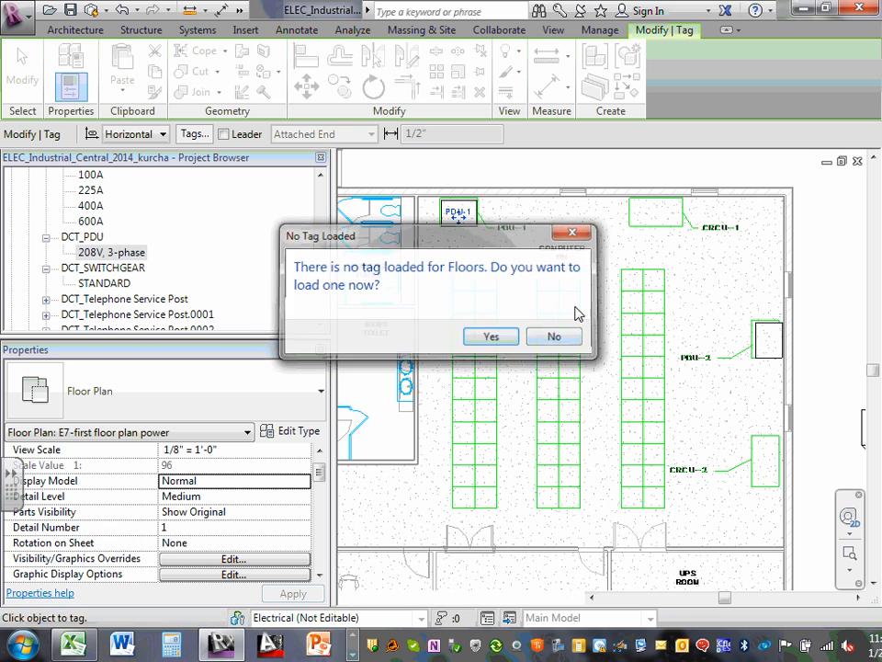
click(554, 336)
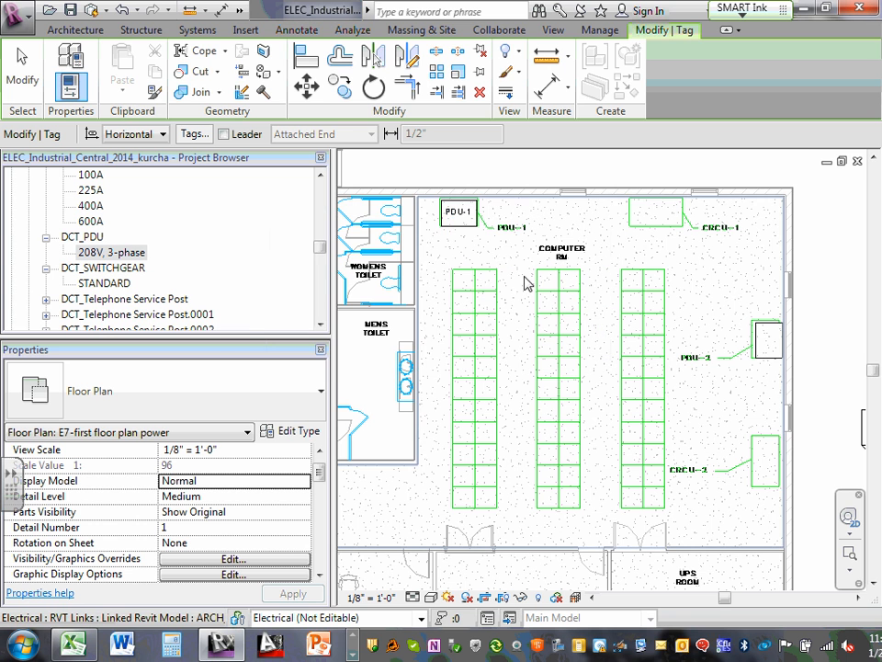
Step: Tag the PDU at the PDU-2 location by category without a leader and end the tagging command
click(759, 357)
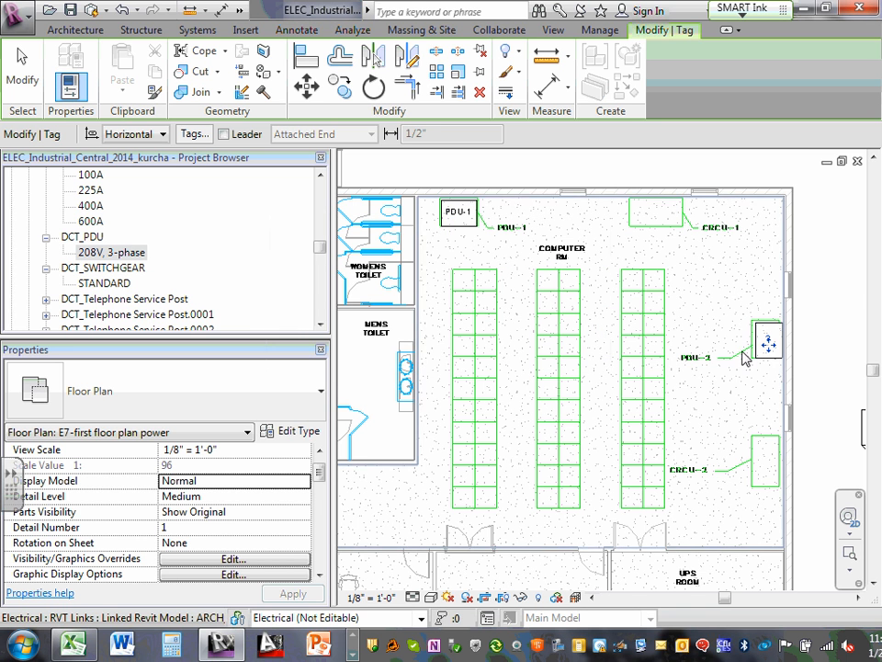
click(318, 489)
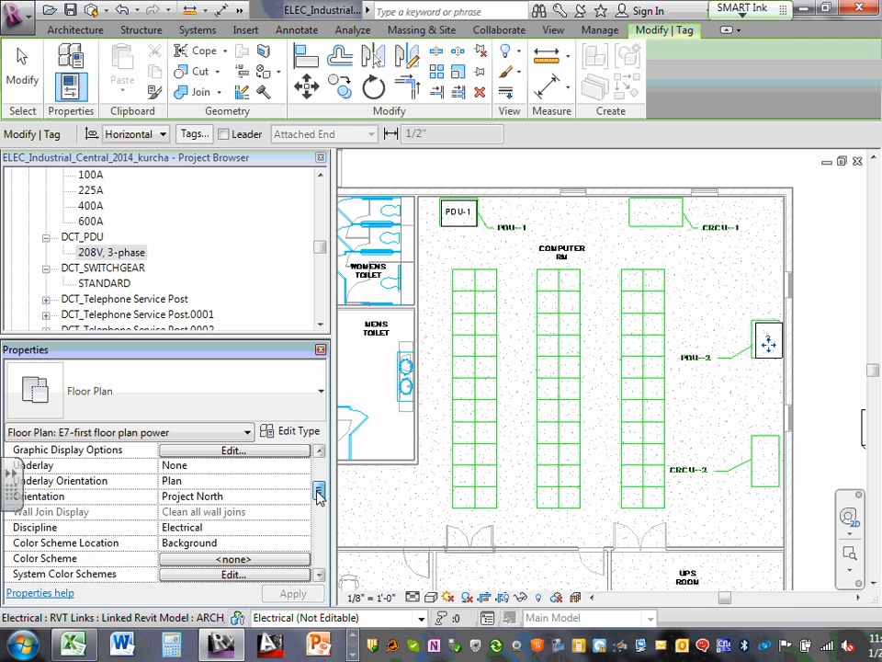
mouse_move(318, 493)
mouse_down()
mouse_move(321, 563)
mouse_move(320, 470)
mouse_up()
scroll(196, 517, down, 5)
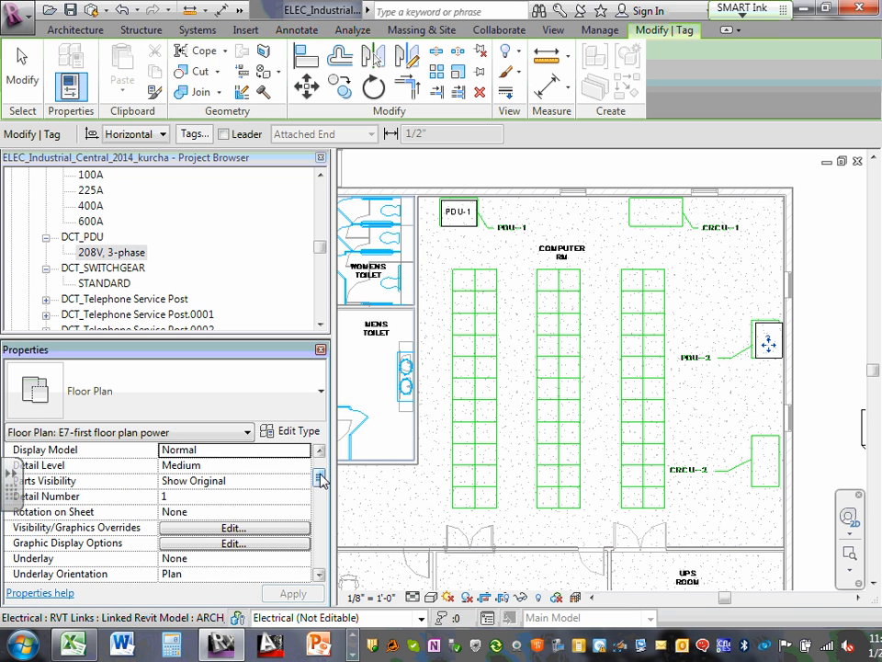
drag(321, 477, 351, 563)
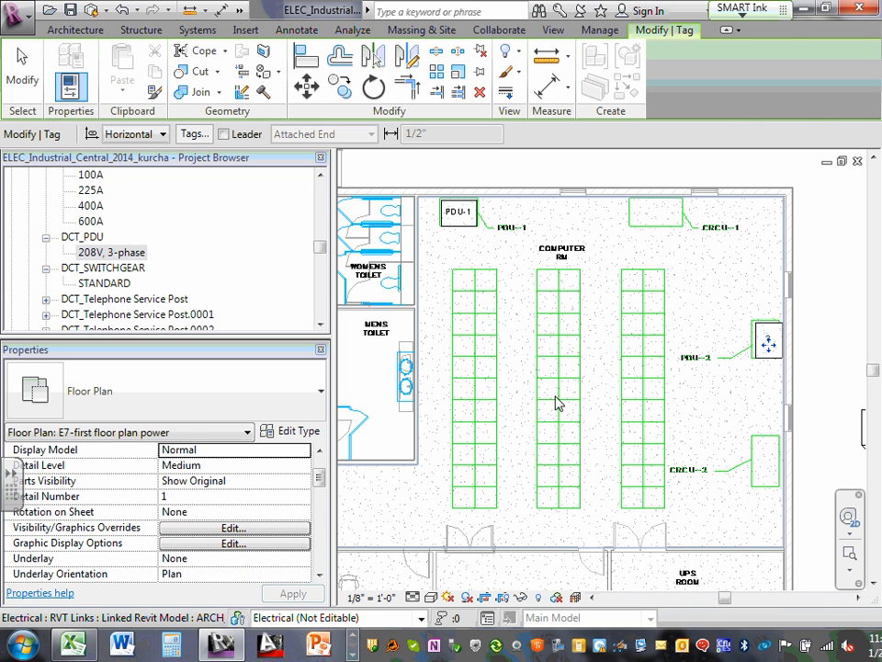
key(Escape)
key(Escape)
Step: Set the DCT_Device Load of the PDU at the PDU-2 location to 165 VA and apply it
click(761, 356)
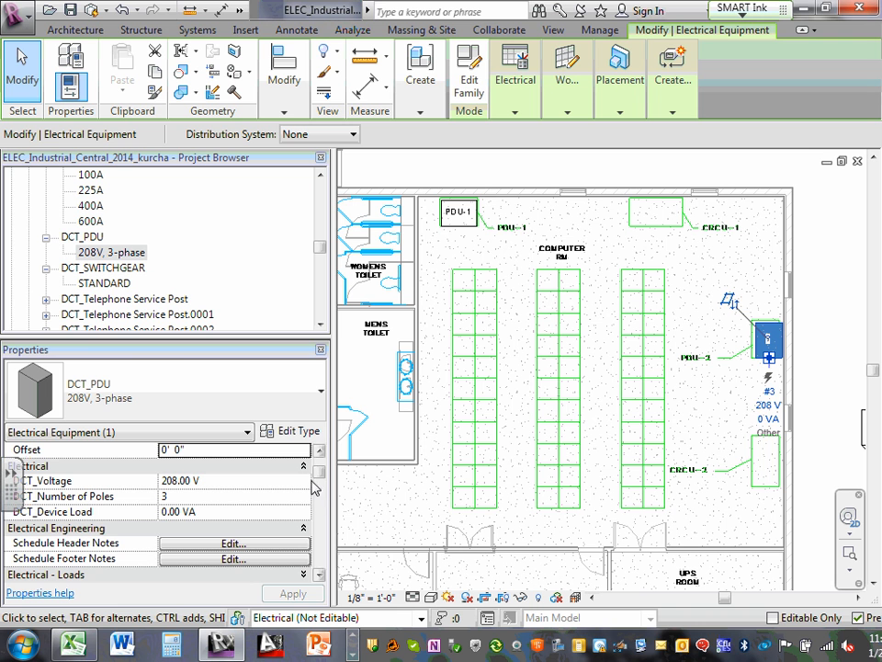
click(204, 512)
drag(181, 513, 108, 507)
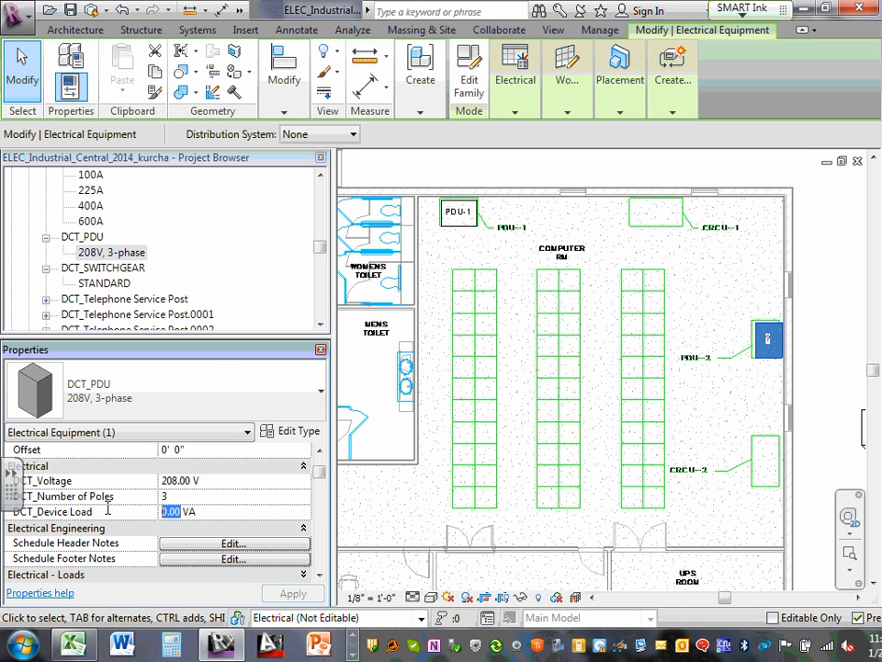
text(165)
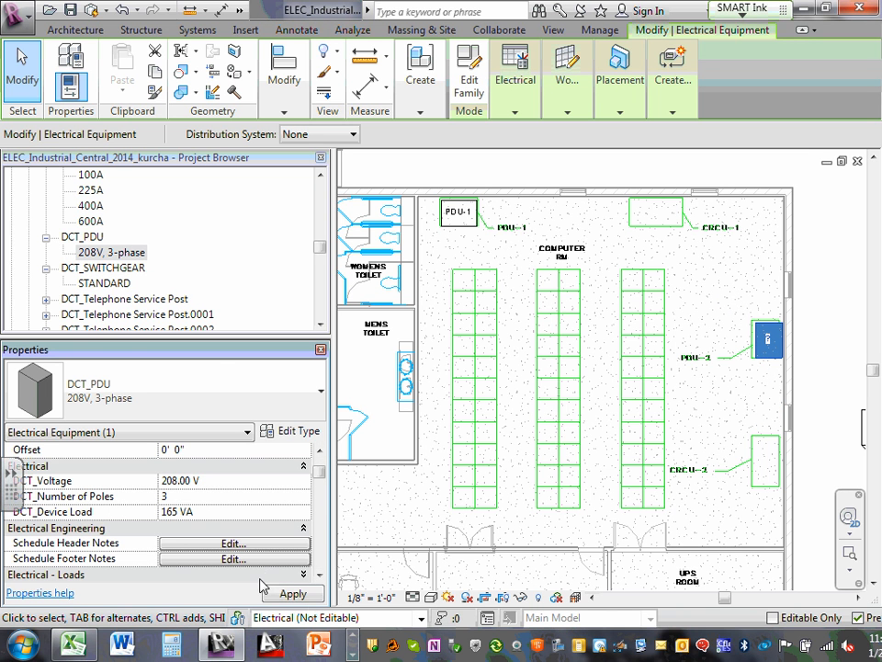
click(307, 595)
Step: Enter PDU-2 as the panel name of the PDU at the PDU-2 location
drag(321, 471, 333, 532)
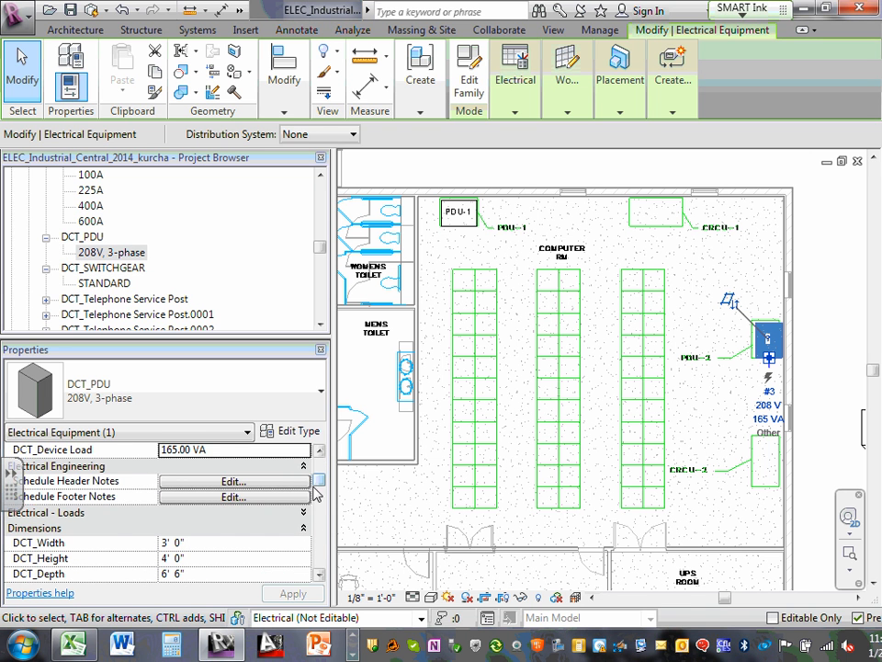
click(302, 512)
scroll(206, 515, up, 3)
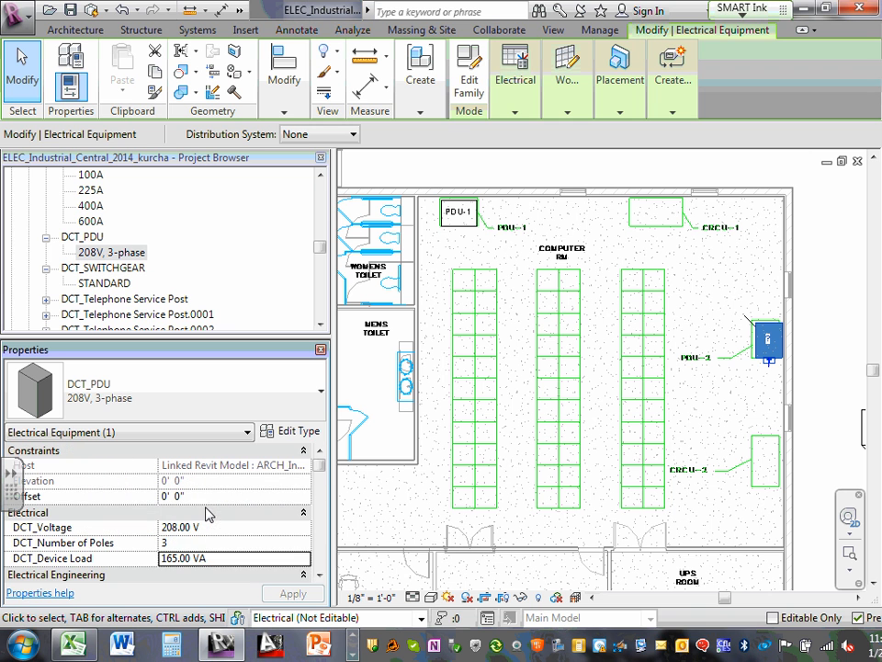
click(190, 542)
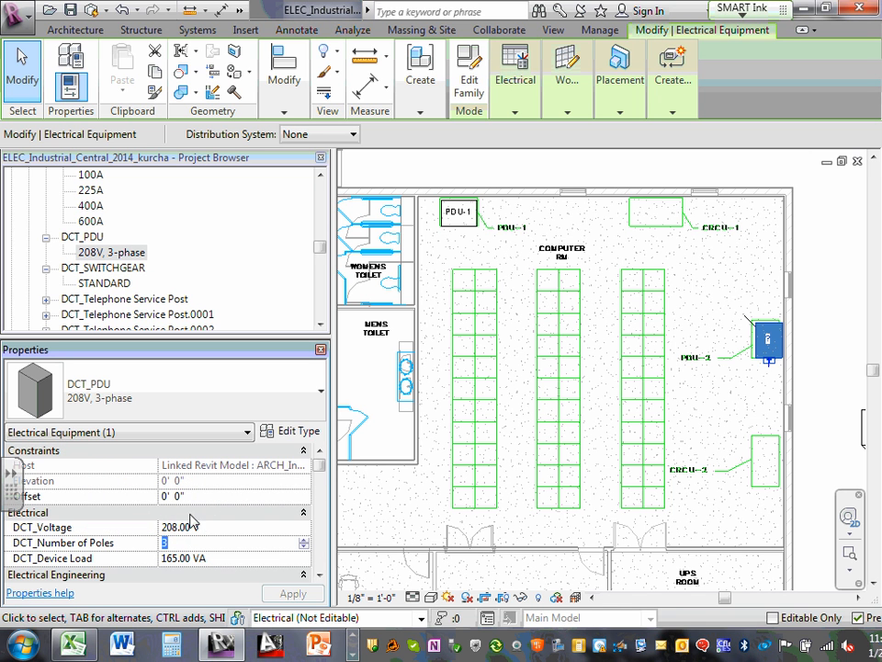
click(207, 497)
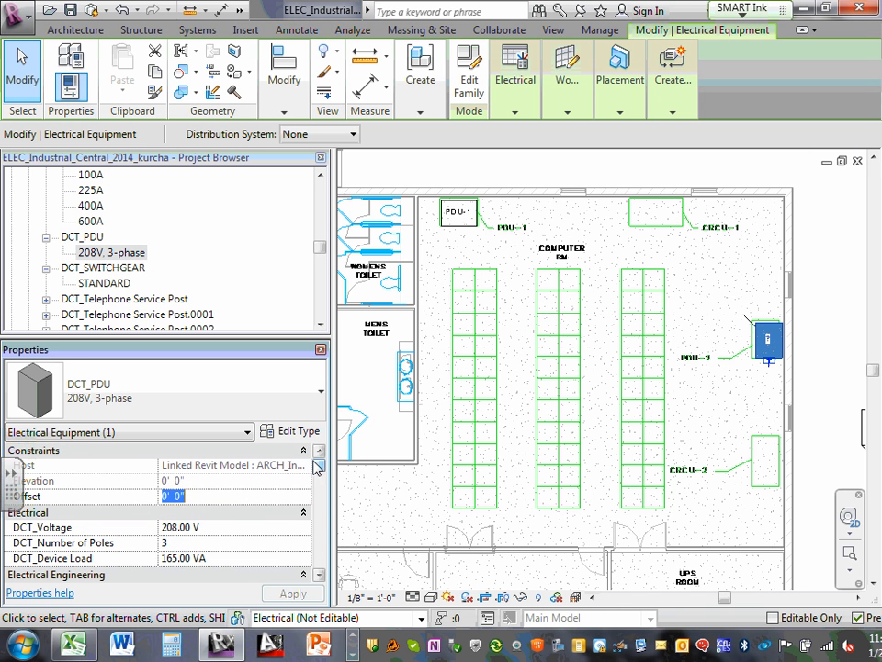
drag(319, 466, 322, 539)
scroll(223, 562, down, 4)
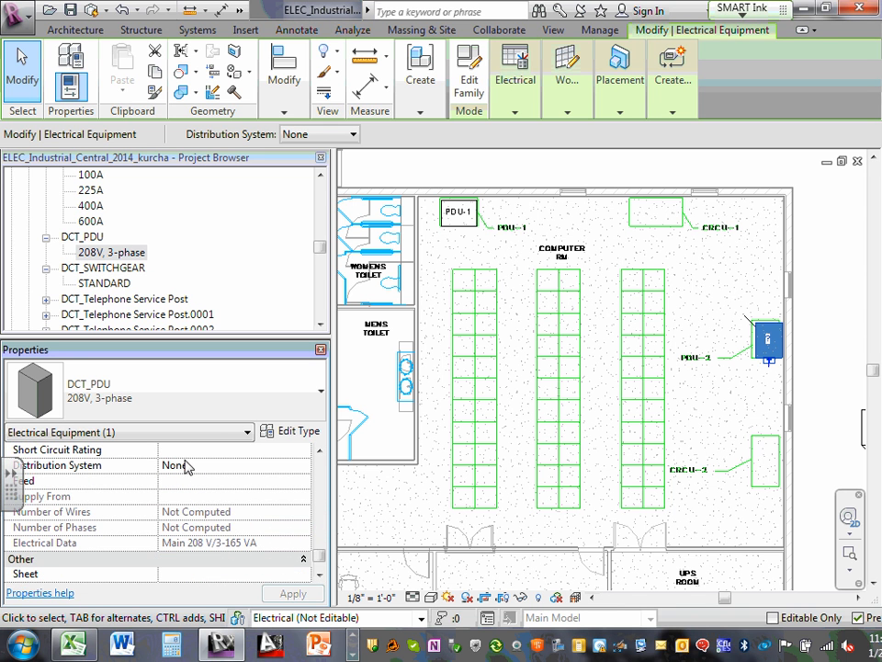
scroll(184, 504, up, 4)
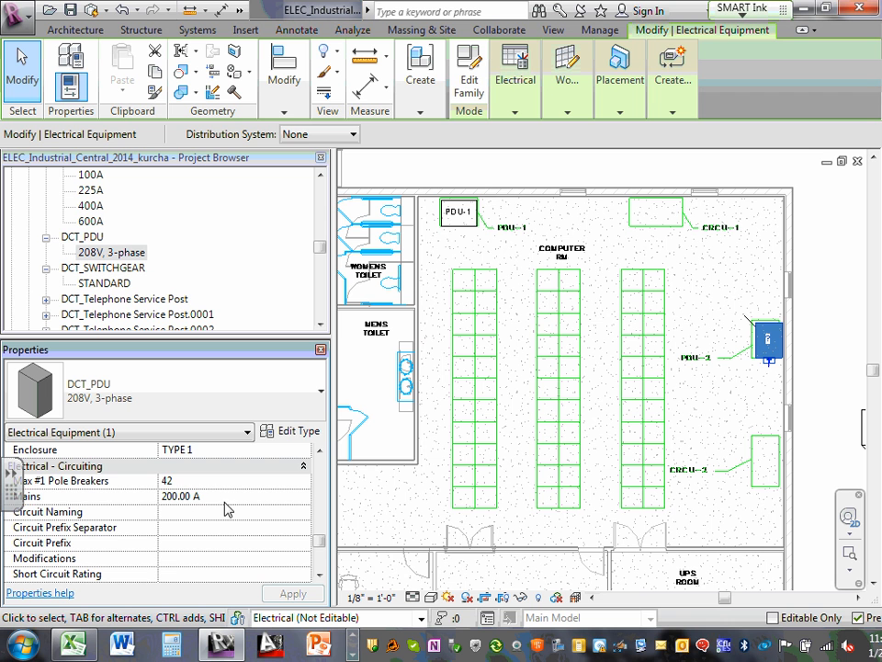
scroll(326, 538, up, 5)
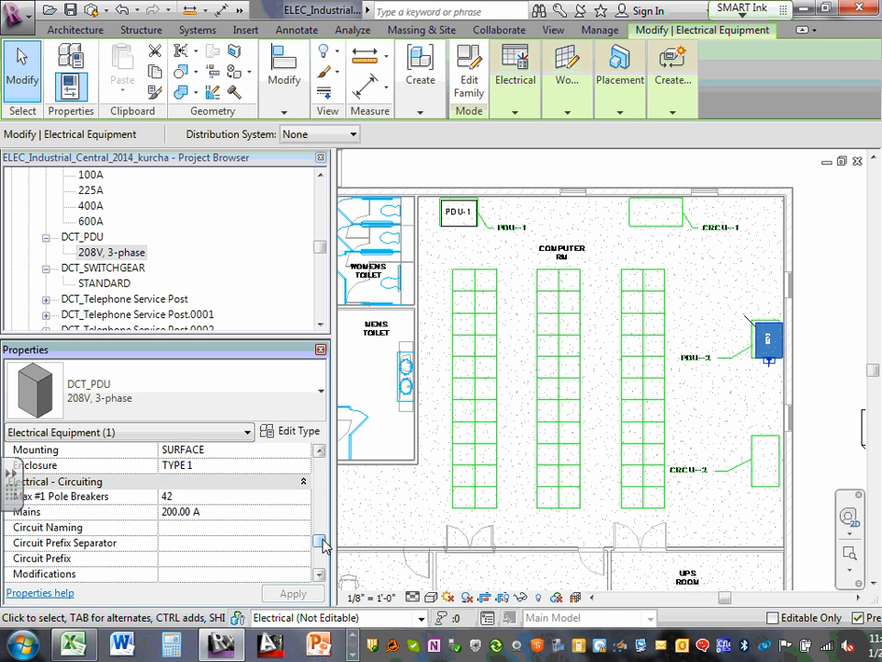
click(225, 512)
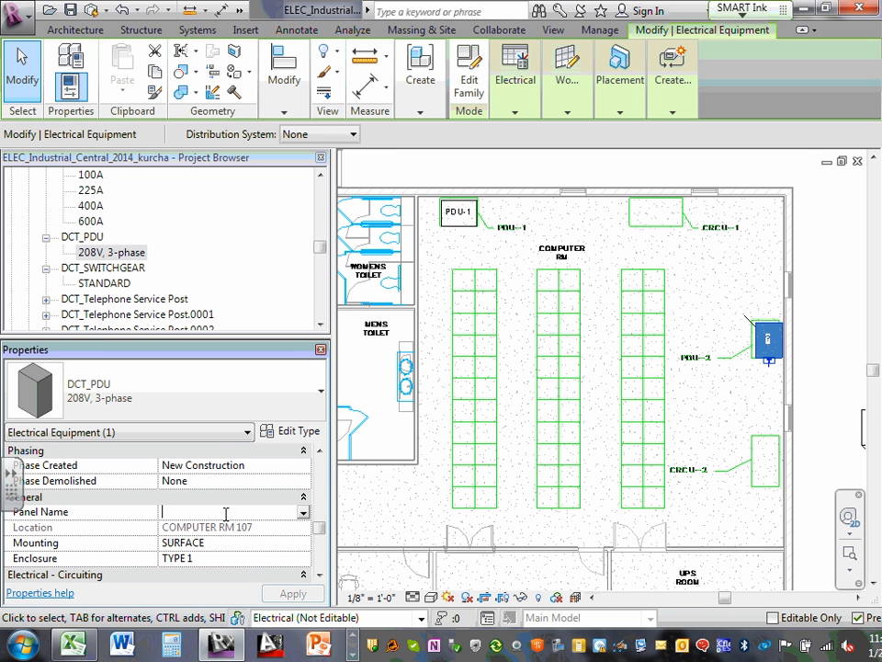
text(PDU-2)
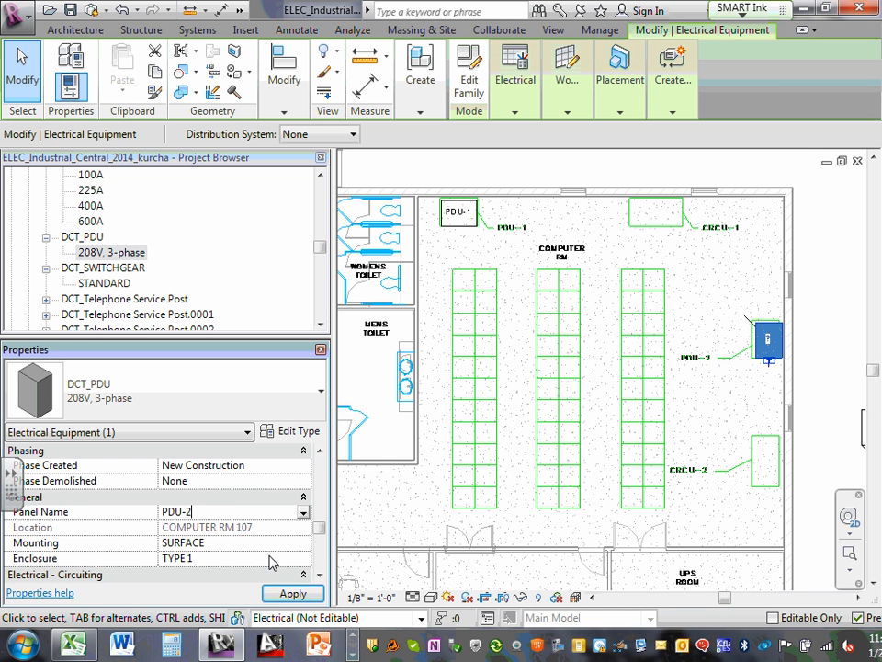
Step: Set Max #1 Pole Breakers of the PDU at the PDU-2 location to 84
mouse_move(320, 531)
mouse_down()
mouse_move(322, 549)
mouse_move(310, 544)
mouse_up()
click(191, 480)
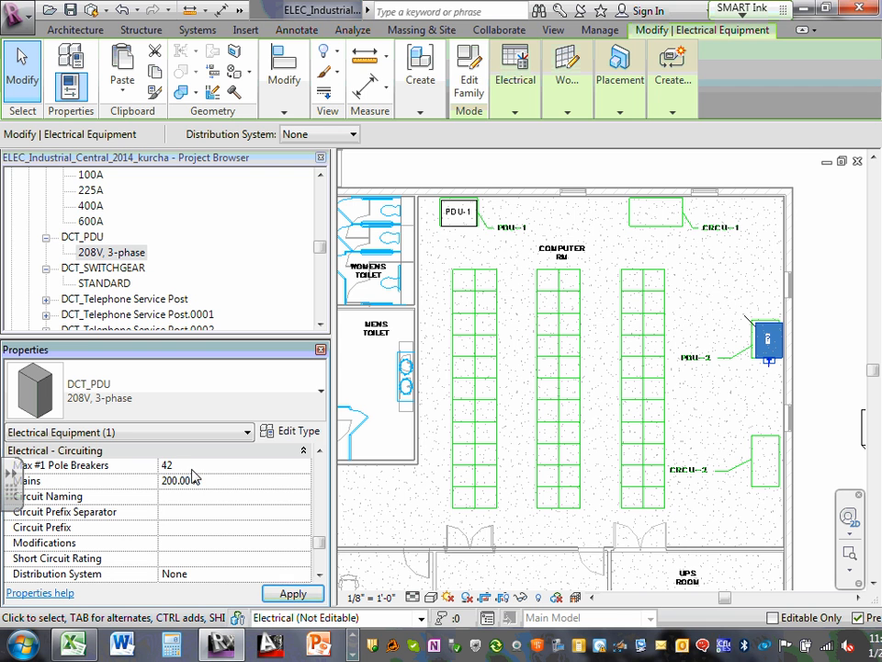
click(189, 467)
key(Tab)
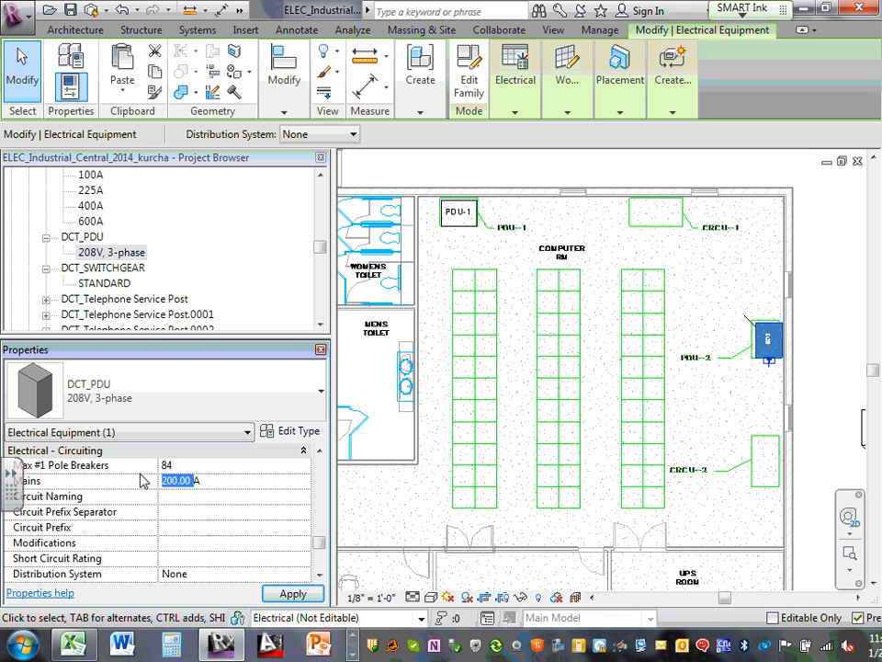
Step: Set the mains of the PDU at the PDU-2 location to 225 A and its distribution system to 120/208 Wye, and apply
text(225A)
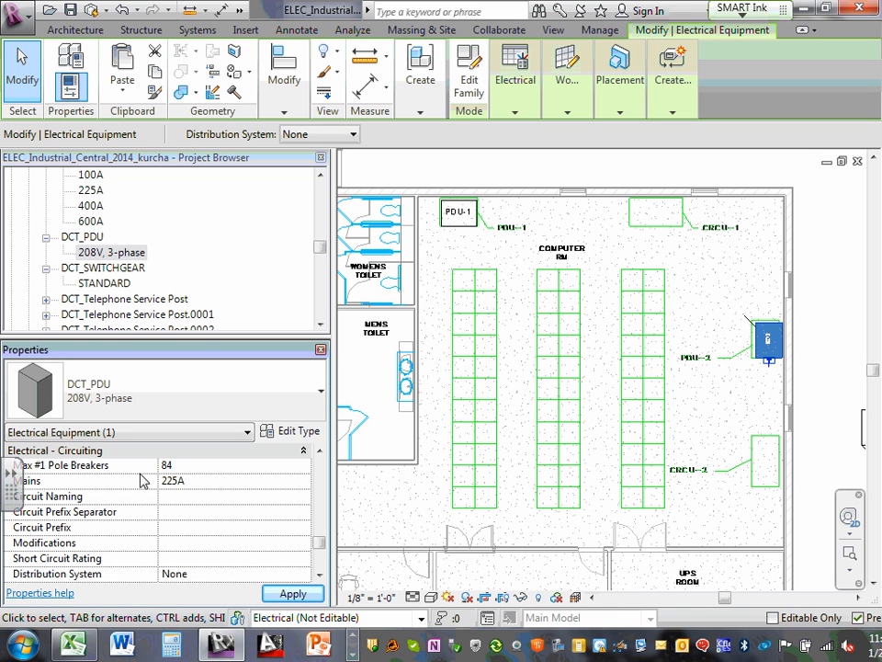
click(284, 592)
click(239, 573)
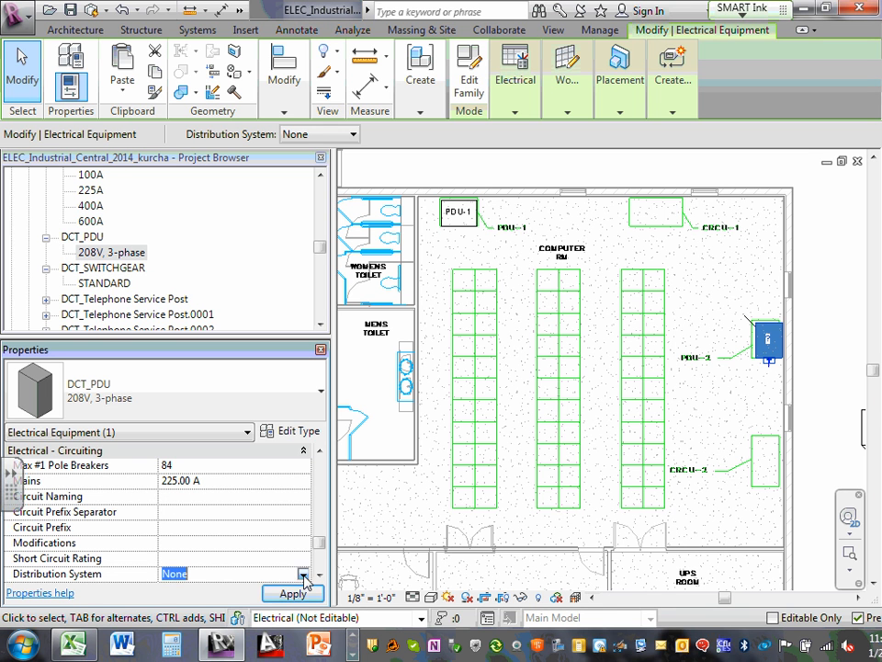
click(239, 574)
click(210, 603)
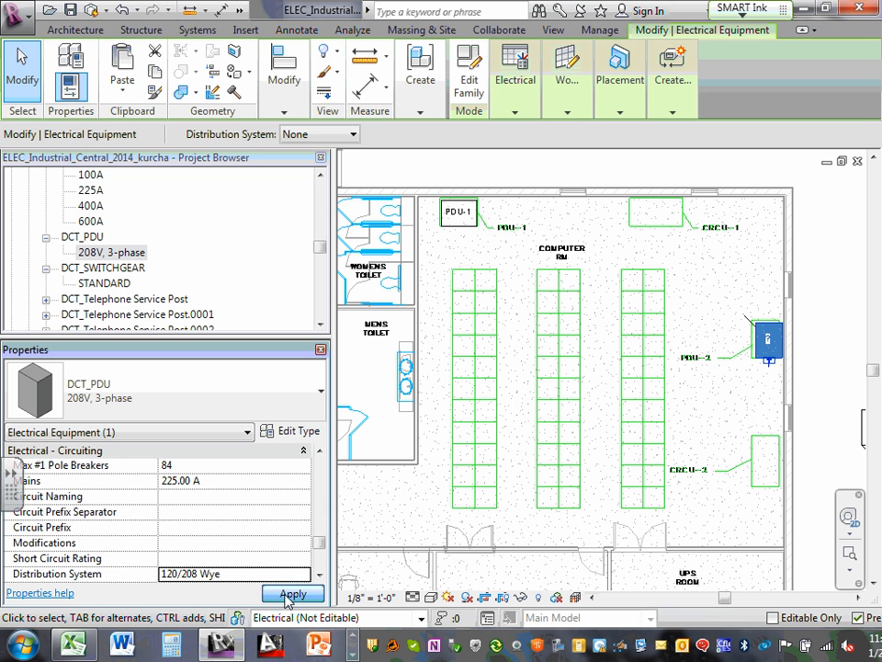
click(290, 592)
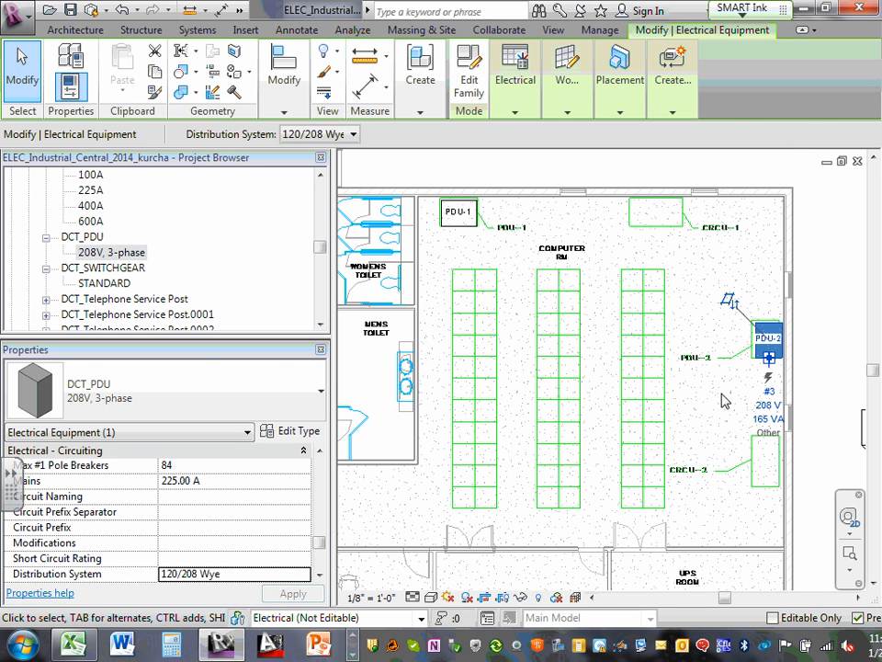
click(697, 275)
click(539, 75)
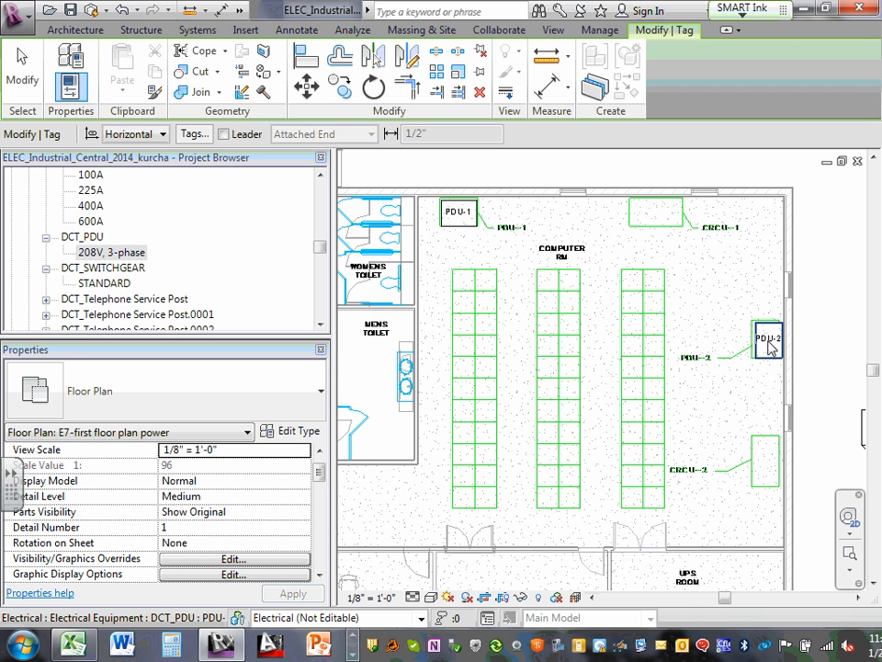
click(750, 388)
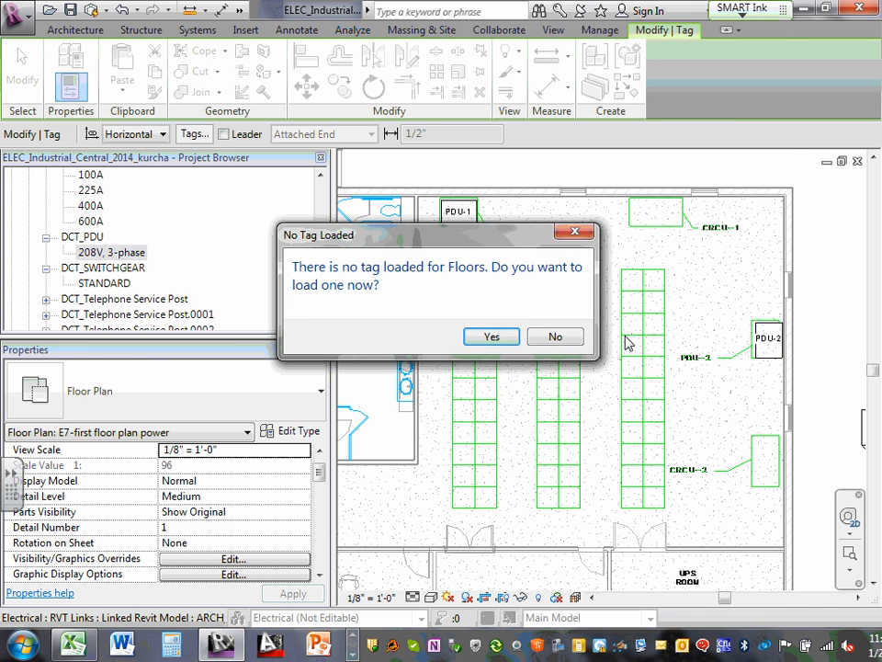
key(Escape)
key(Escape)
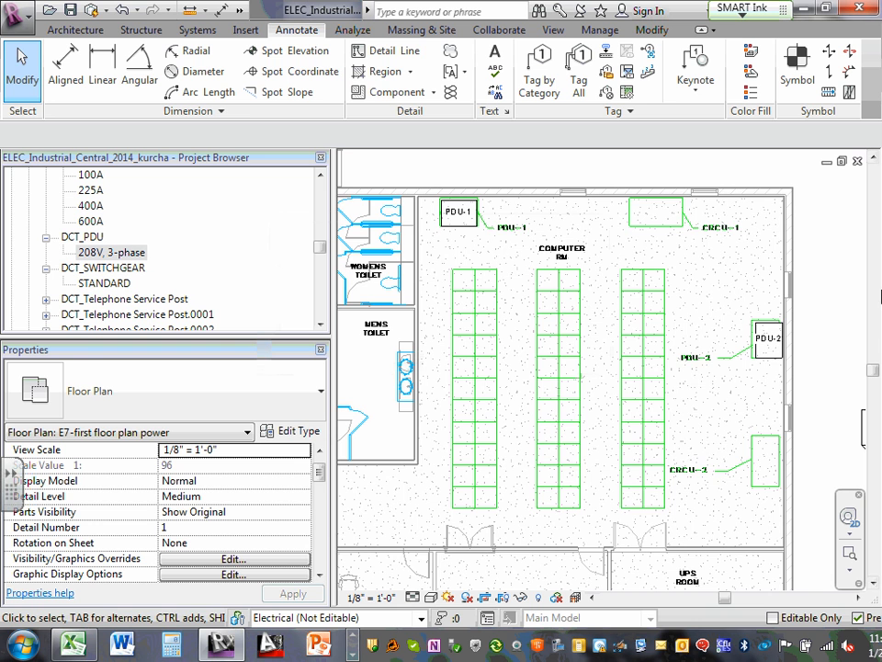
Step: Try to turn the PDU-2 equipment tag with the Rotate tool about a relocated rotation centre below the PDU
scroll(768, 339, up, 5)
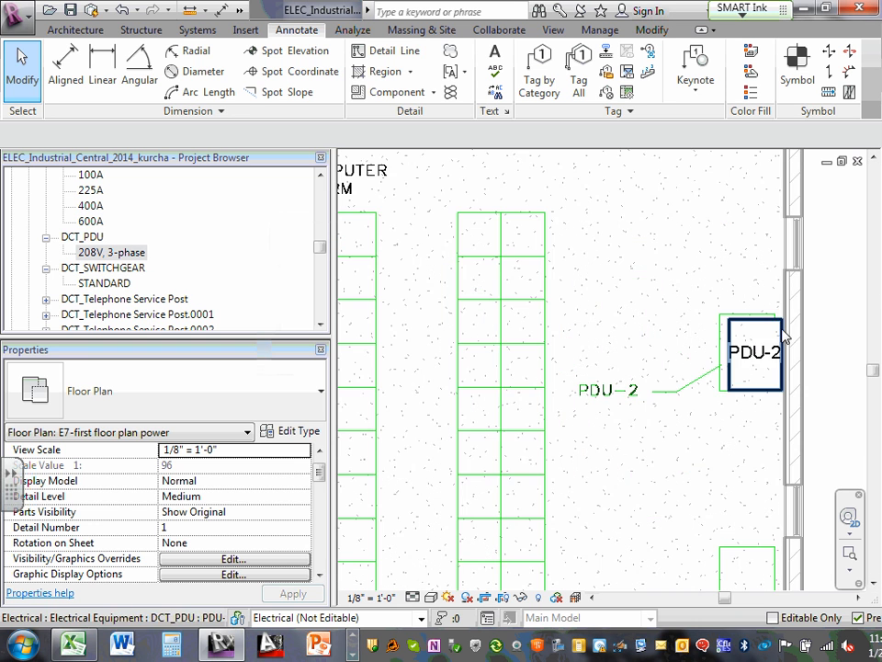
click(732, 378)
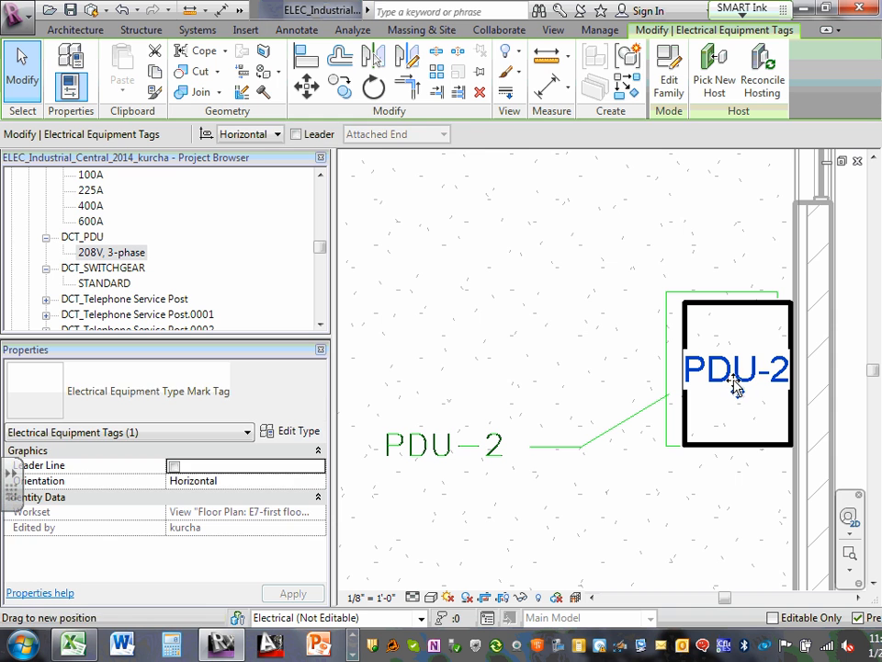
click(372, 87)
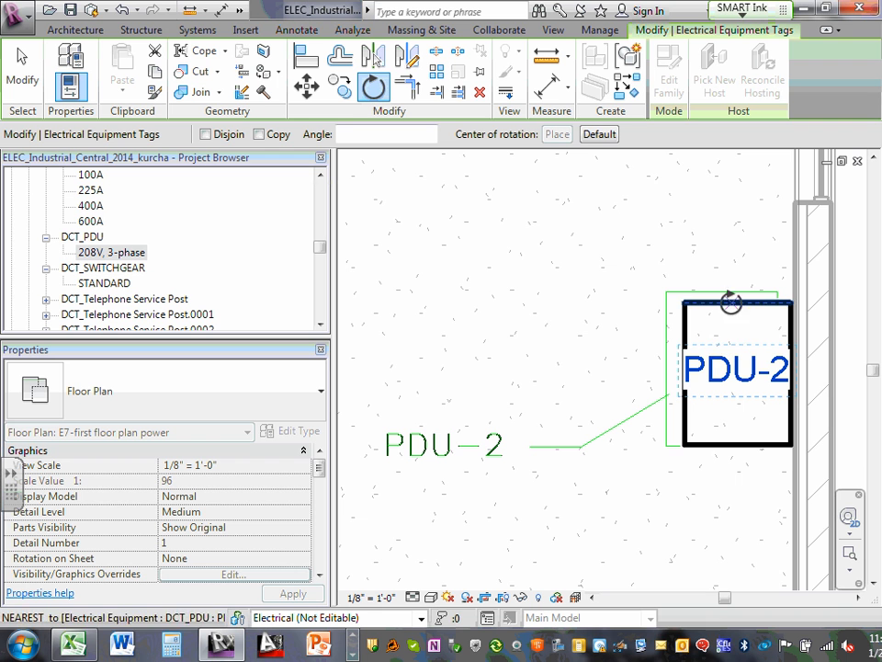
drag(724, 347, 700, 474)
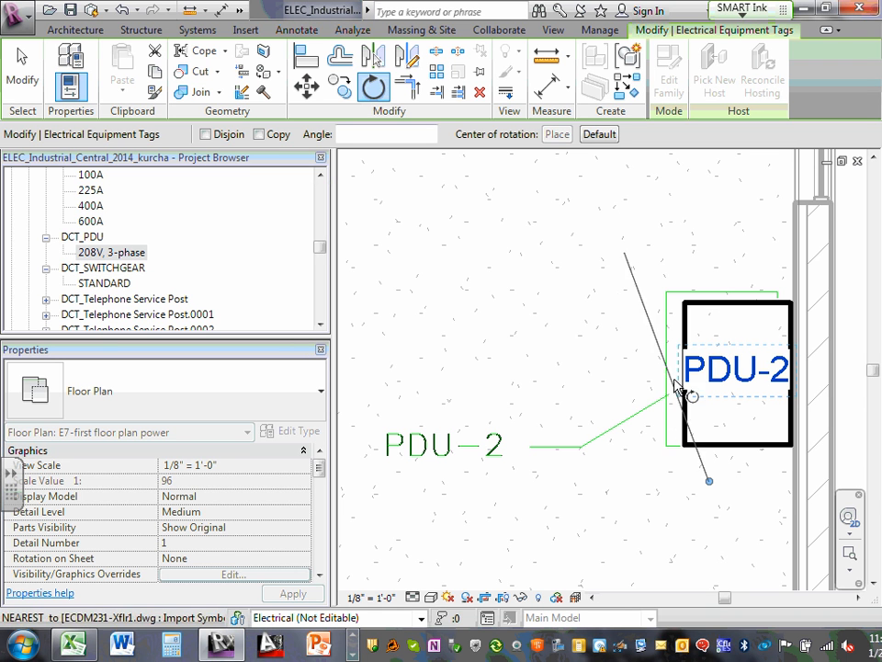
click(730, 388)
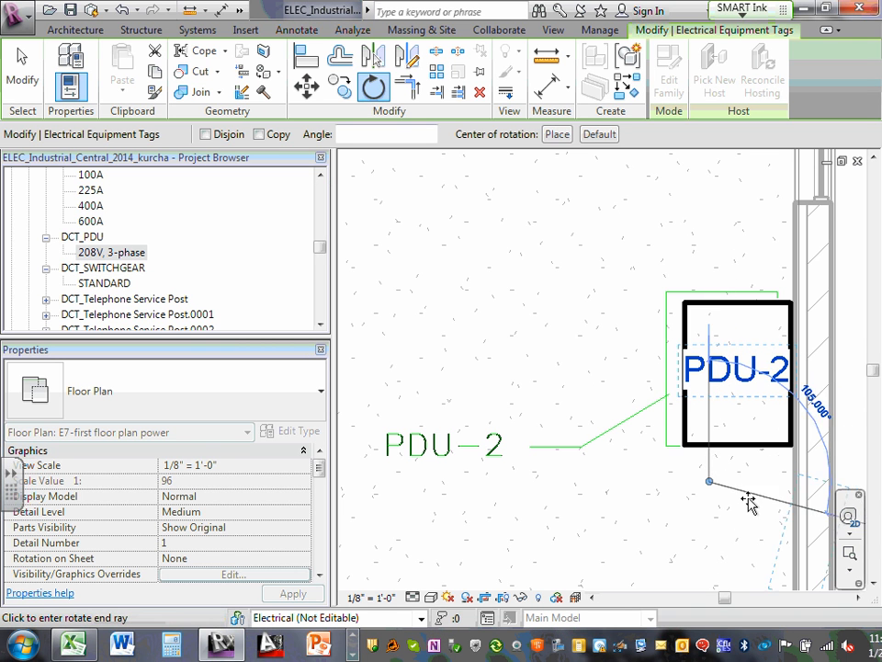
click(710, 507)
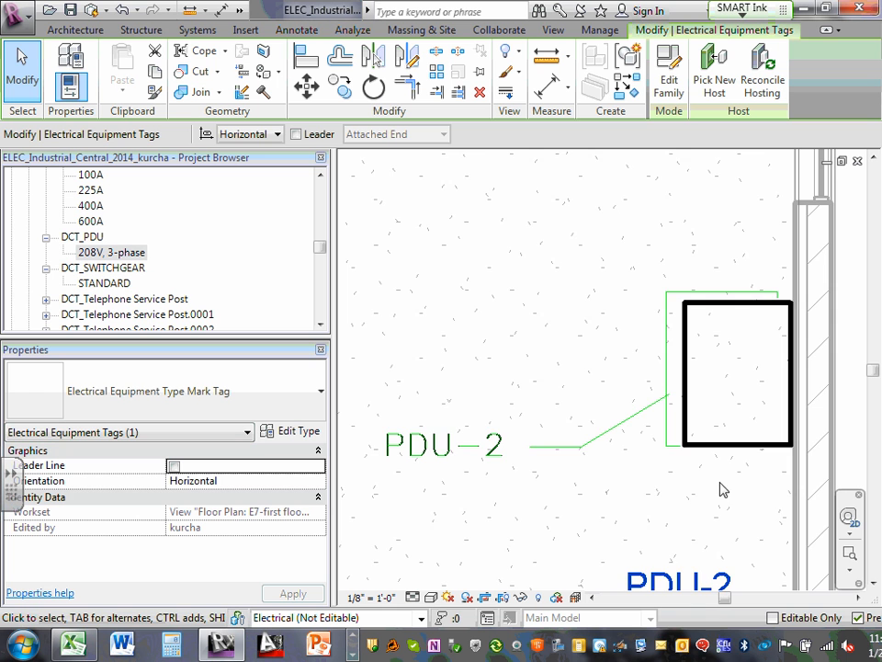
Step: Move the PDU-2 tag back inside the PDU symbol and turn it to vertical orientation
scroll(722, 514, down, 4)
scroll(700, 551, up, 4)
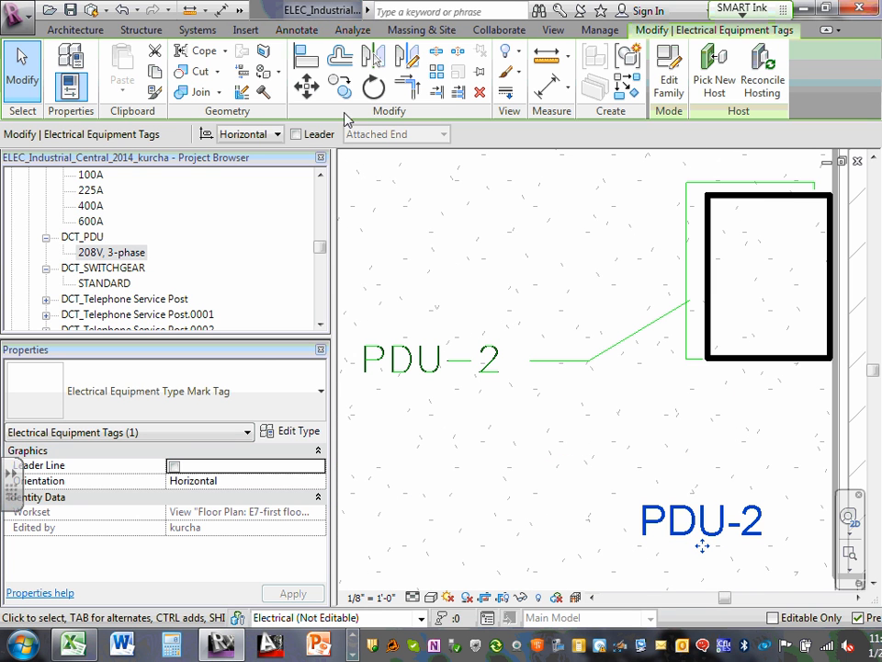
mouse_move(698, 551)
mouse_down()
mouse_move(683, 474)
mouse_move(571, 262)
mouse_move(798, 275)
mouse_move(784, 276)
mouse_up()
key(space)
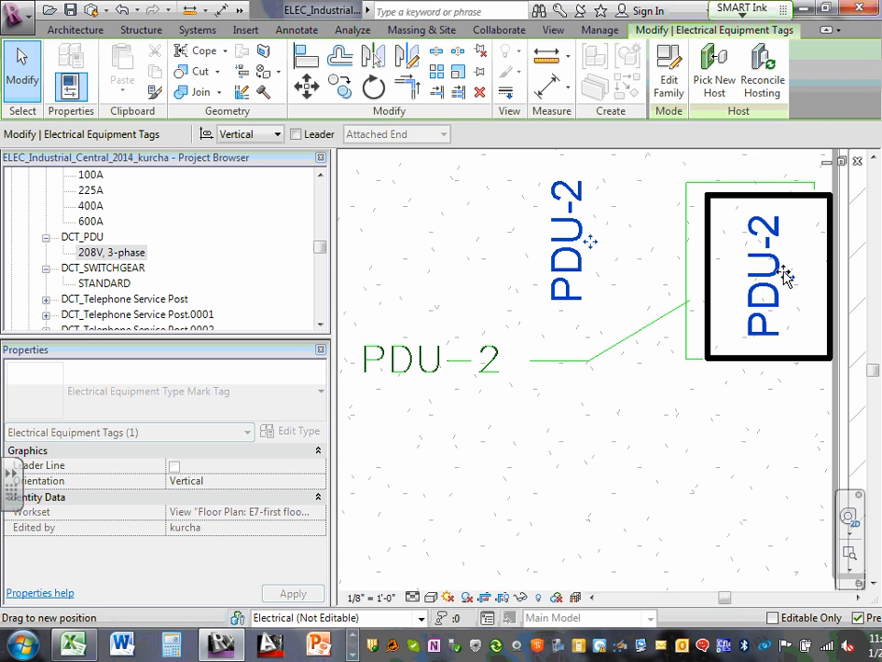
click(700, 484)
scroll(698, 484, down, 2)
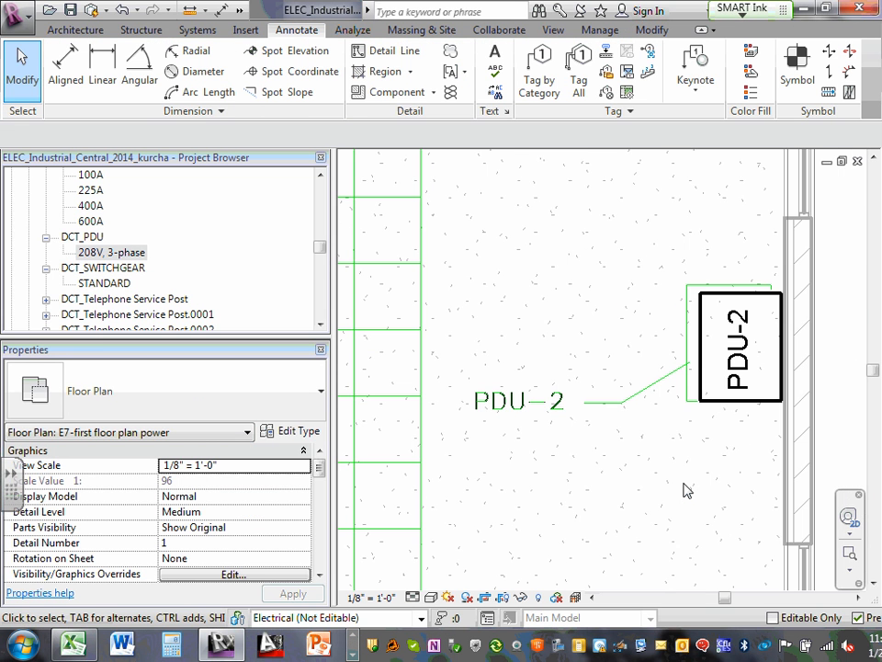
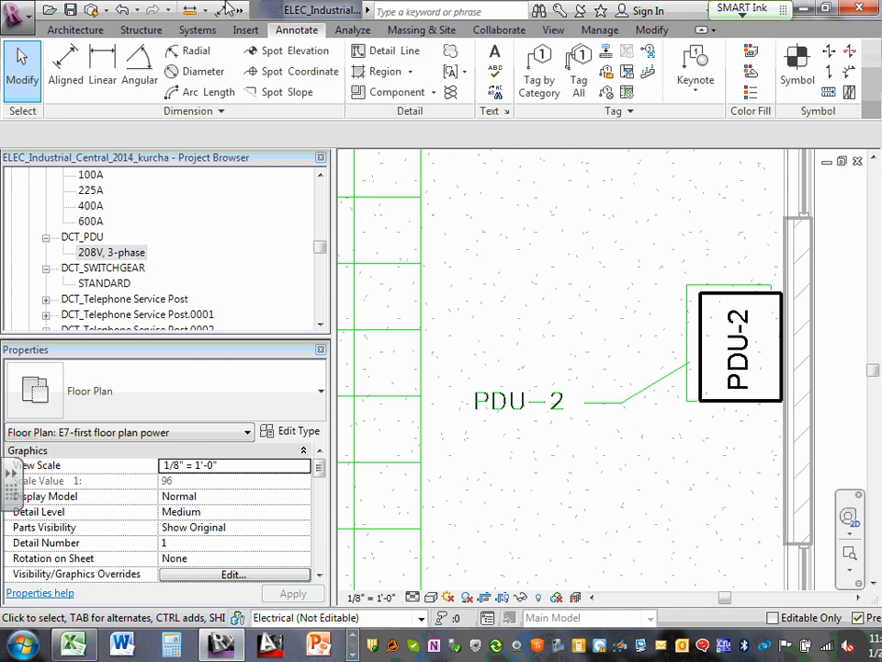
Step: Find the DCT_UPS and Battery Cabinets family among the electrical equipment families and select its UPS W/BATT. type
drag(319, 247, 329, 269)
scroll(167, 254, up, 4)
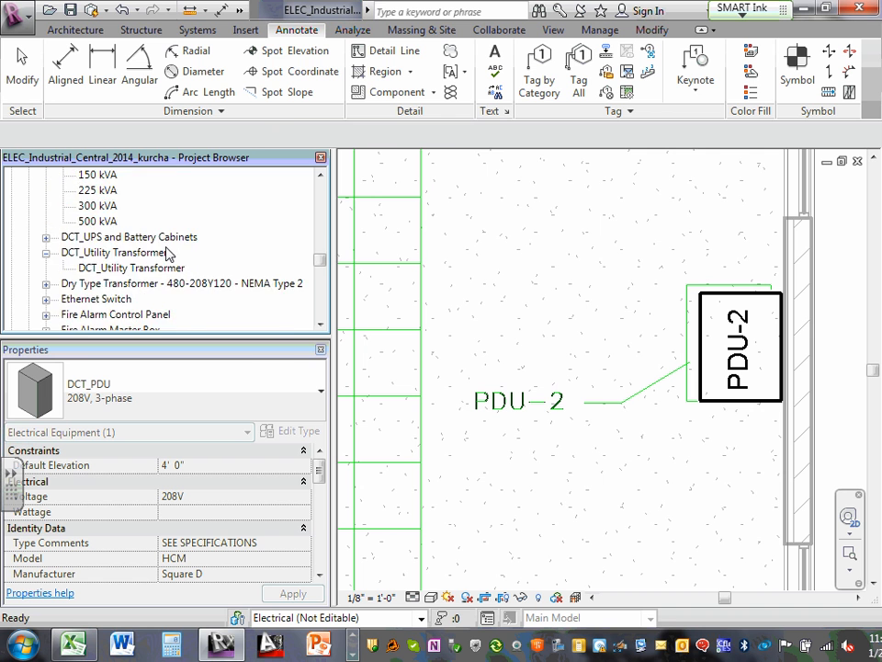
scroll(167, 253, up, 1)
scroll(167, 254, down, 4)
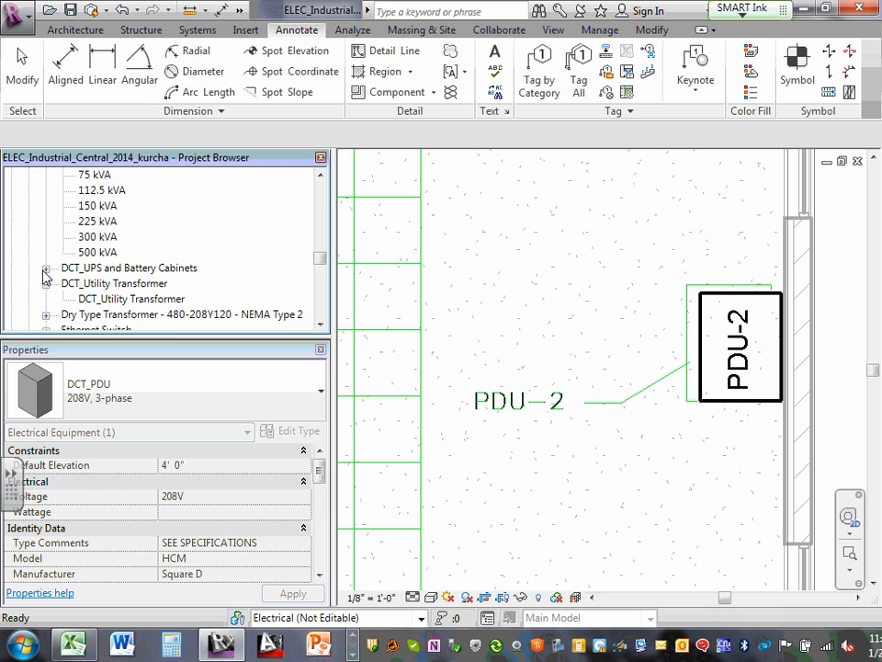
click(44, 270)
click(85, 284)
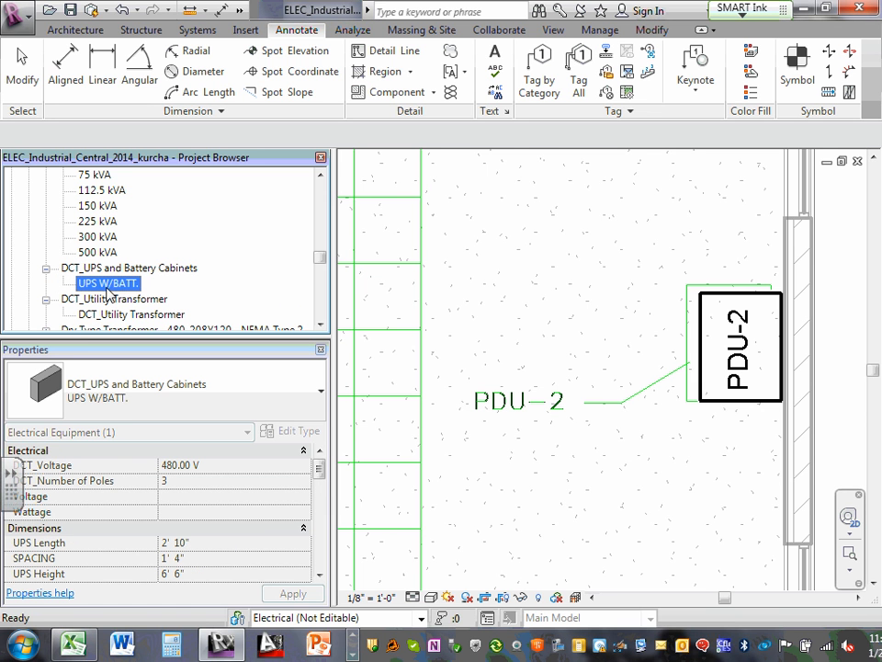
Step: Place a UPS W/BATT. unit over the UPS outline in the UPS room
click(602, 453)
scroll(602, 457, down, 5)
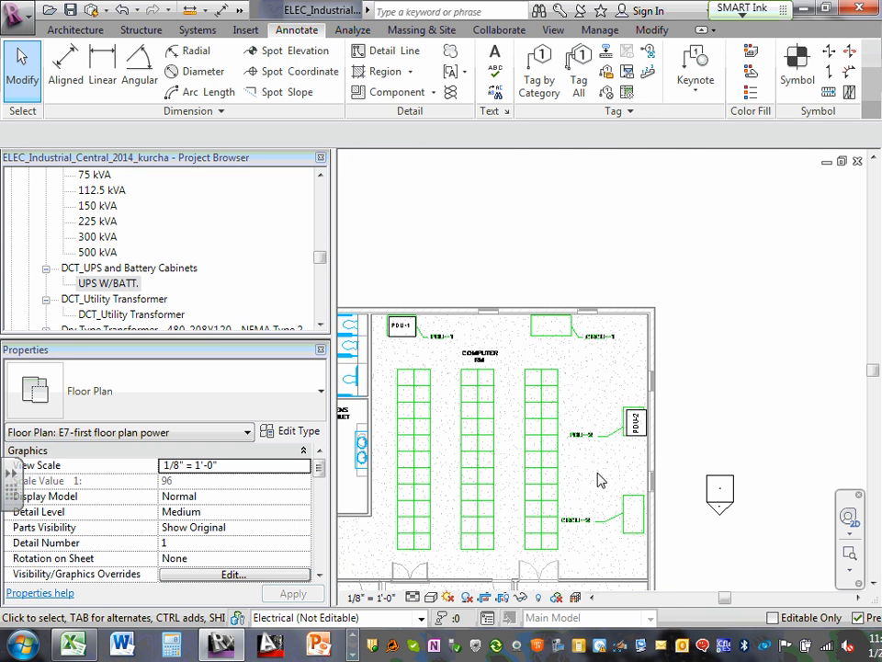
middle_drag(571, 476, 645, 321)
scroll(653, 459, up, 3)
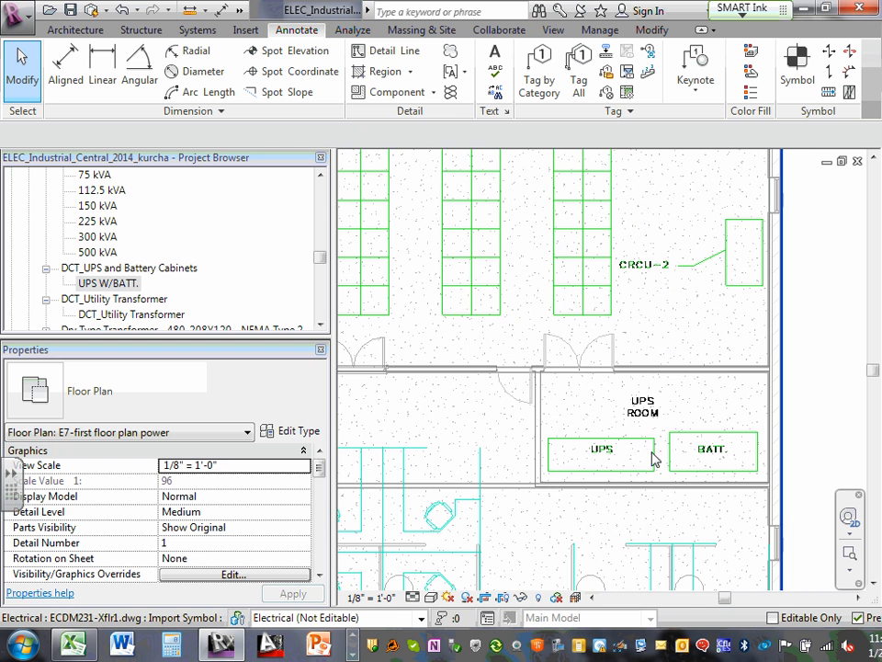
drag(105, 286, 670, 451)
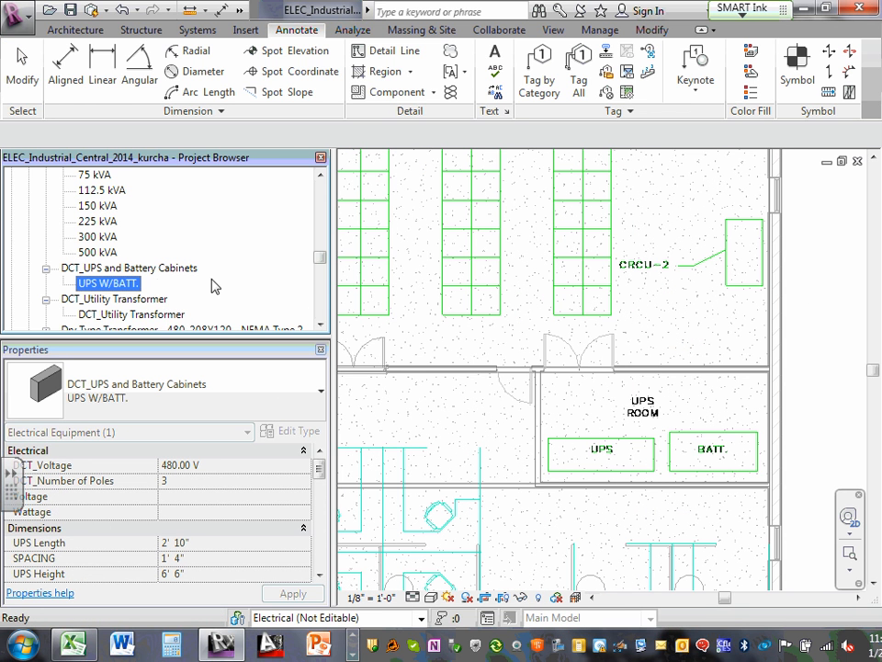
drag(119, 284, 788, 524)
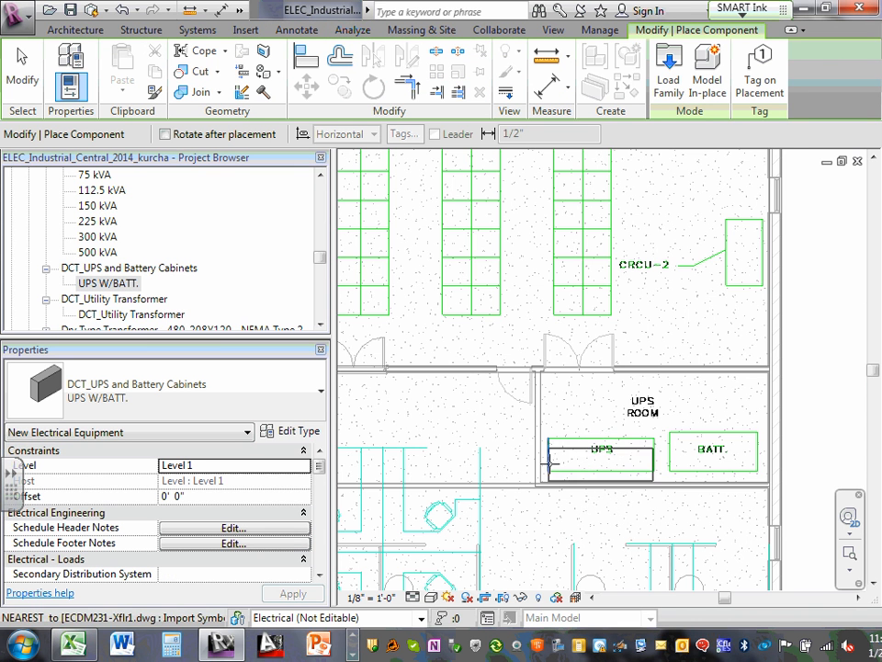
scroll(548, 452, up, 3)
click(550, 458)
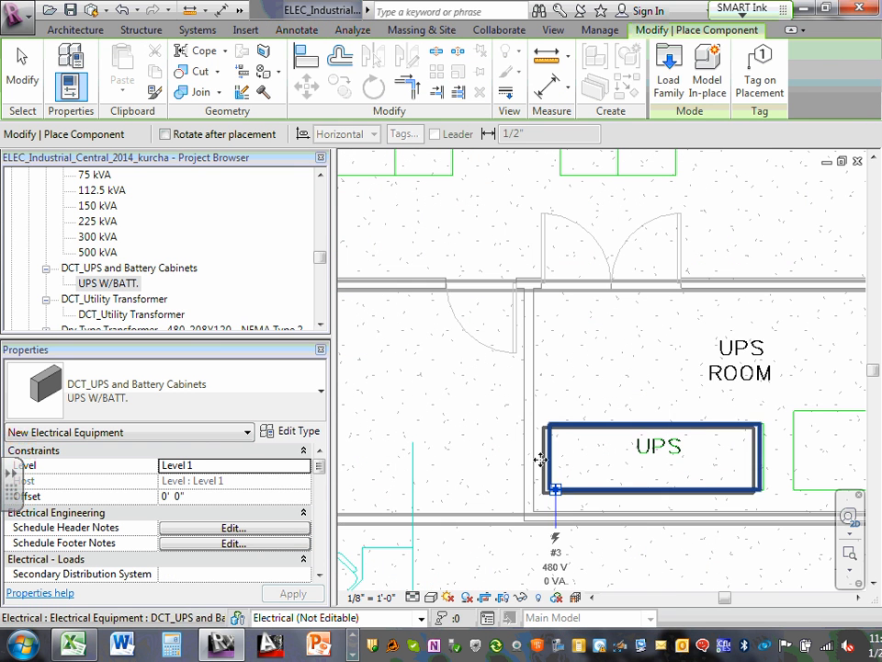
Step: Place a second UPS W/BATT. unit directly beside the first, over the BATT. outline, and end placement
scroll(544, 459, down, 4)
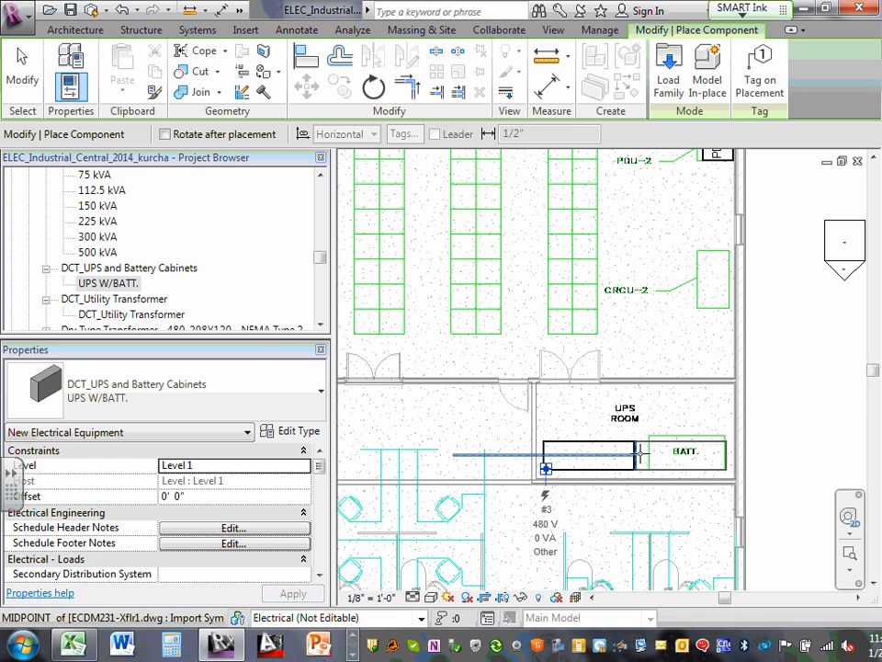
click(638, 451)
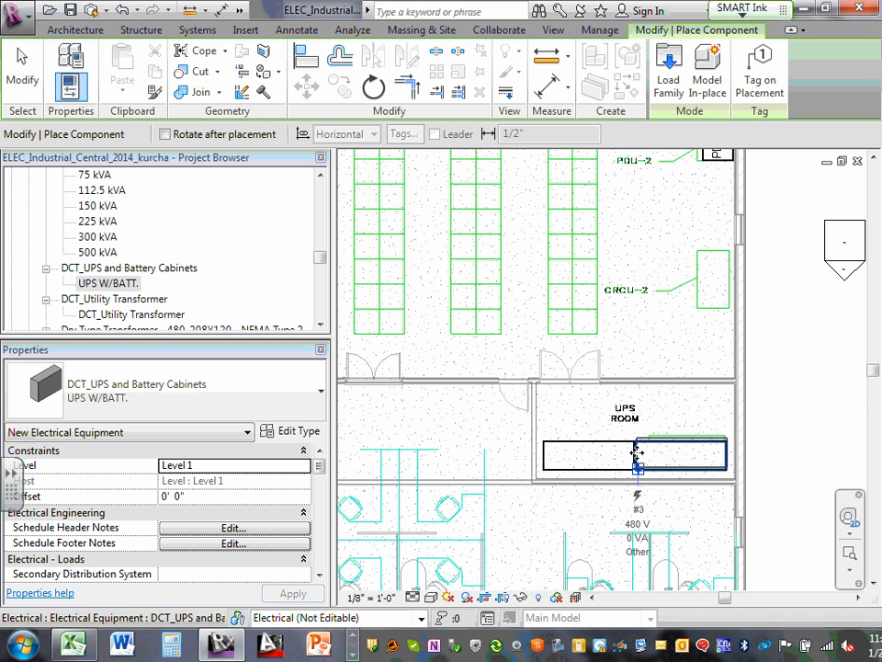
scroll(592, 467, up, 4)
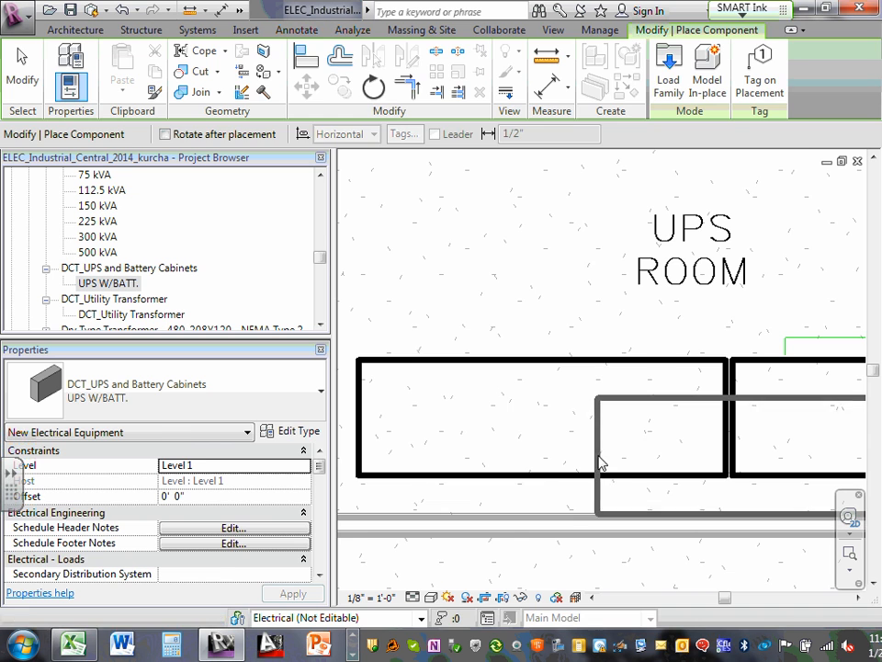
key(Escape)
Step: Select the UPS W/BATT. unit at the BATT. location in the UPS room
scroll(571, 381, down, 2)
click(567, 368)
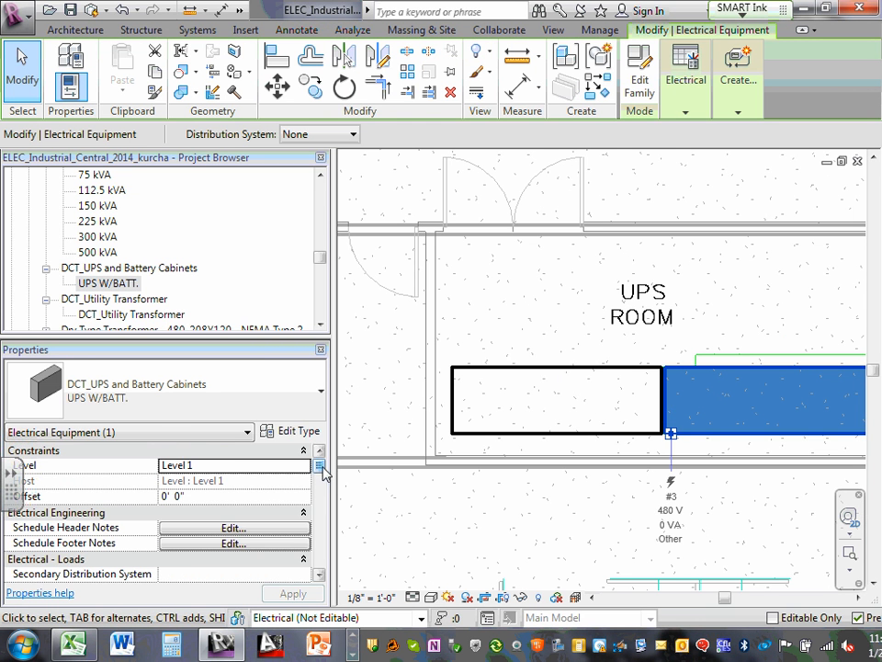
Step: Set the distribution system of the right-hand UPS and battery cabinet to 480/277 Wye
drag(324, 471, 339, 566)
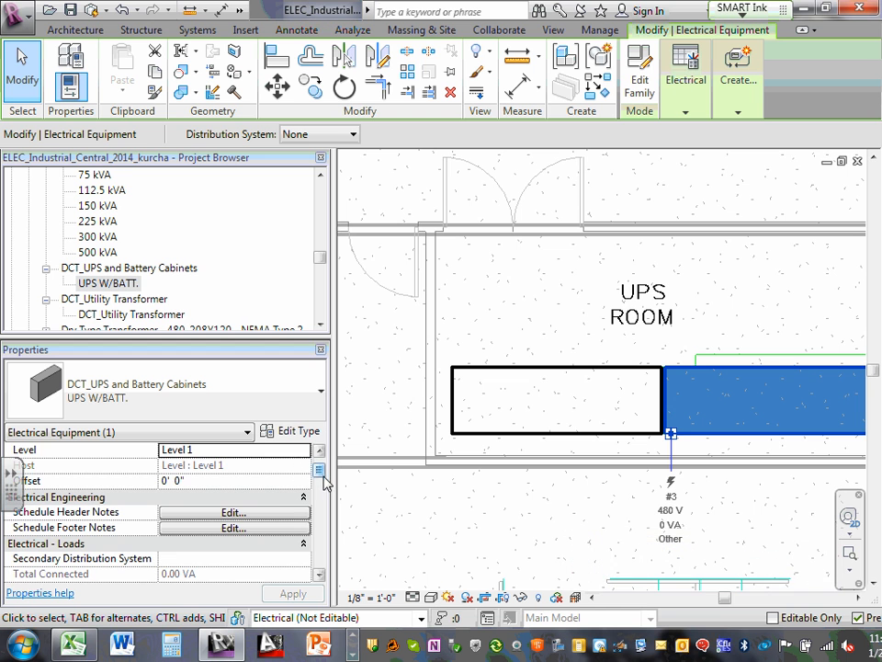
drag(319, 470, 319, 555)
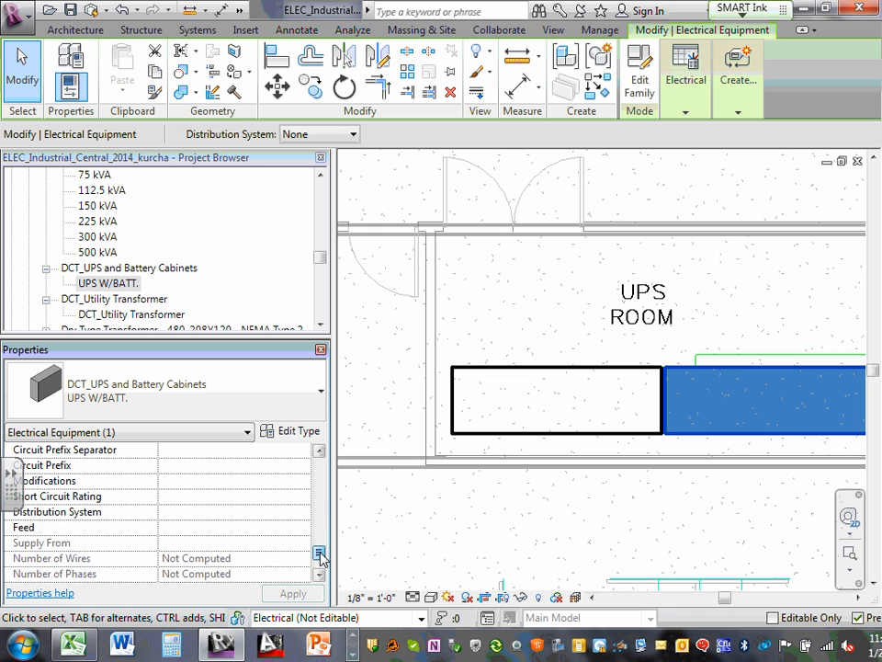
click(258, 511)
click(301, 514)
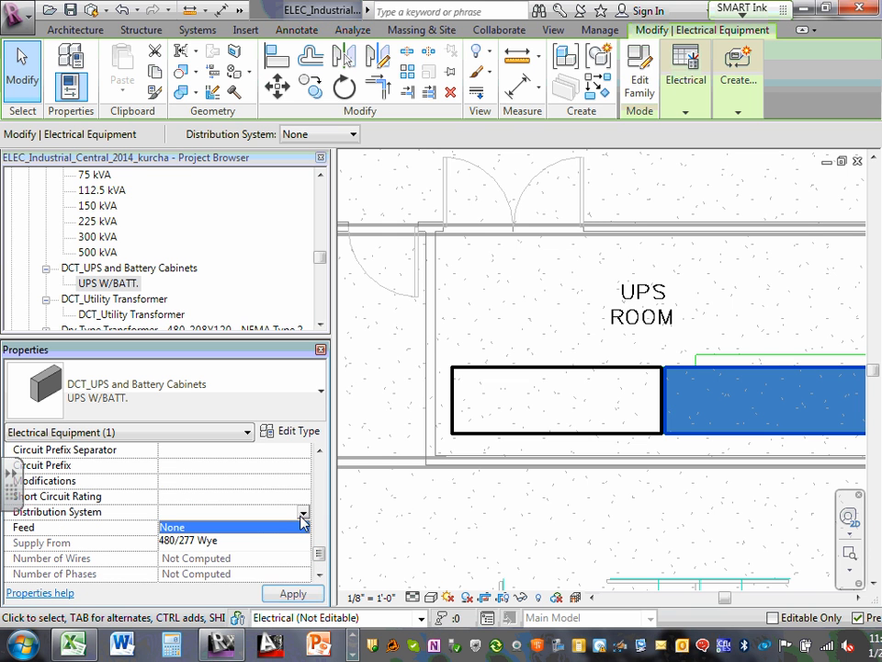
click(226, 553)
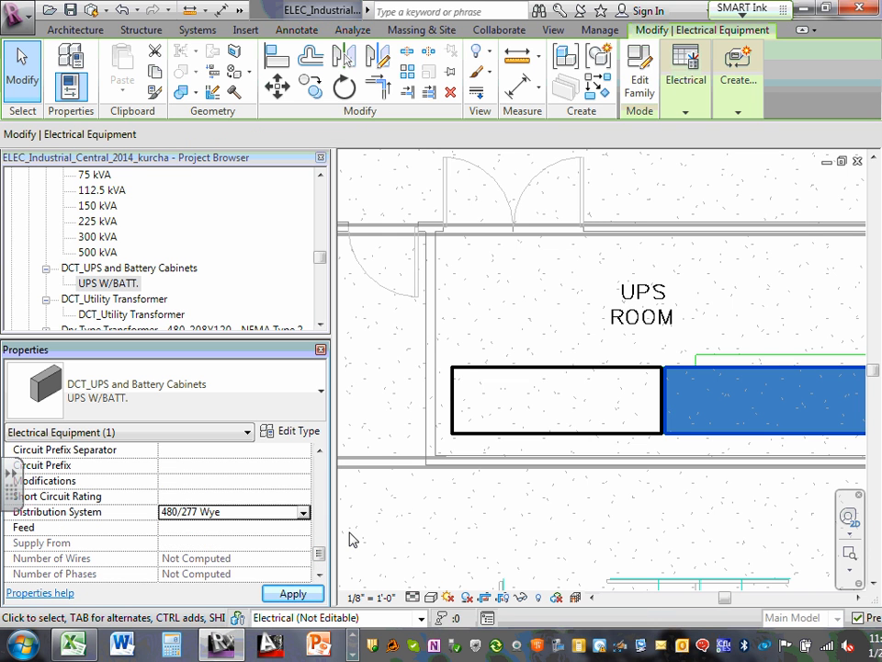
scroll(320, 558, down, 1)
Step: Name the right-hand cabinet's panel UPS-1, apply the property changes and deselect the cabinet
drag(320, 562, 323, 528)
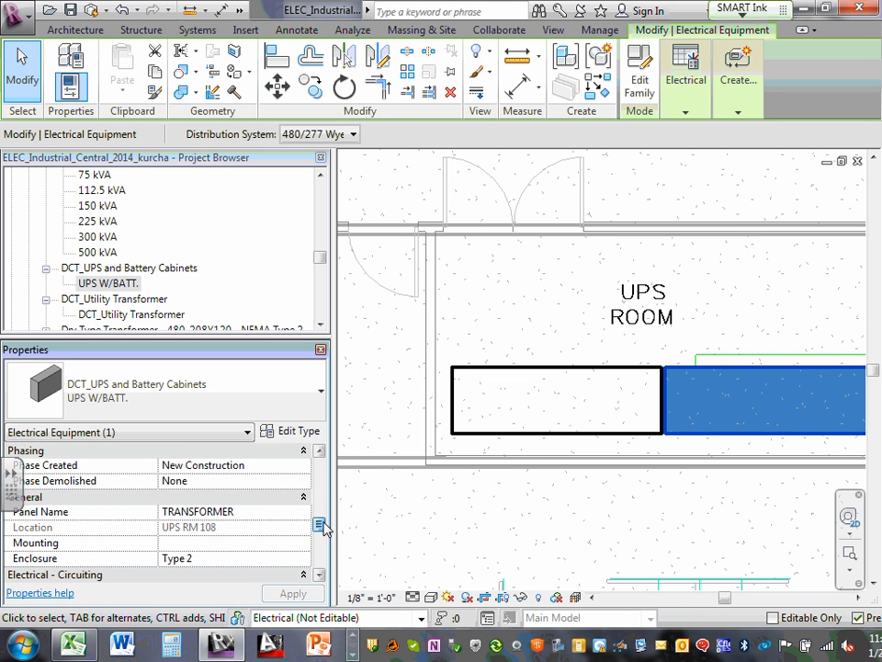
click(247, 512)
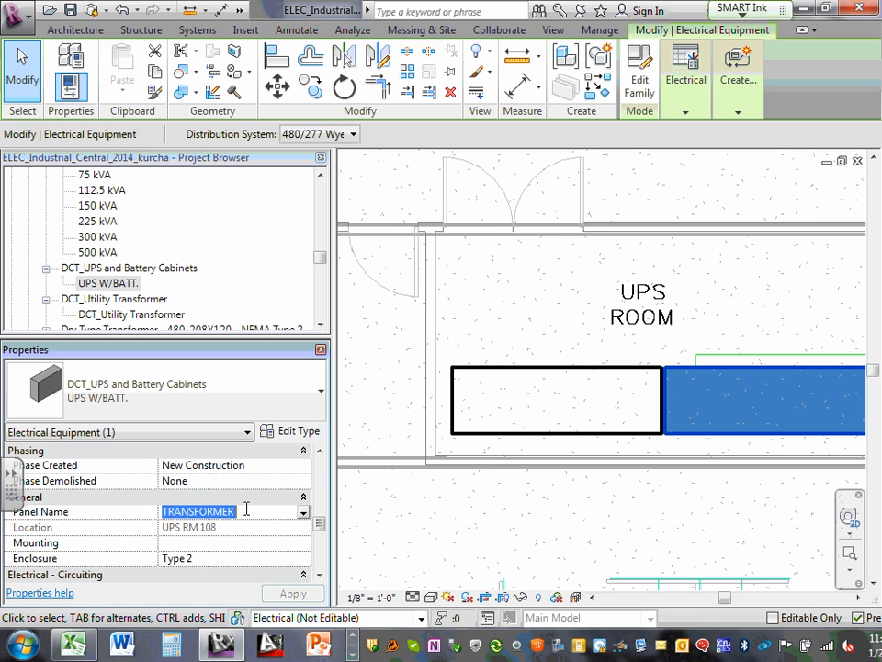
text(UPS-1)
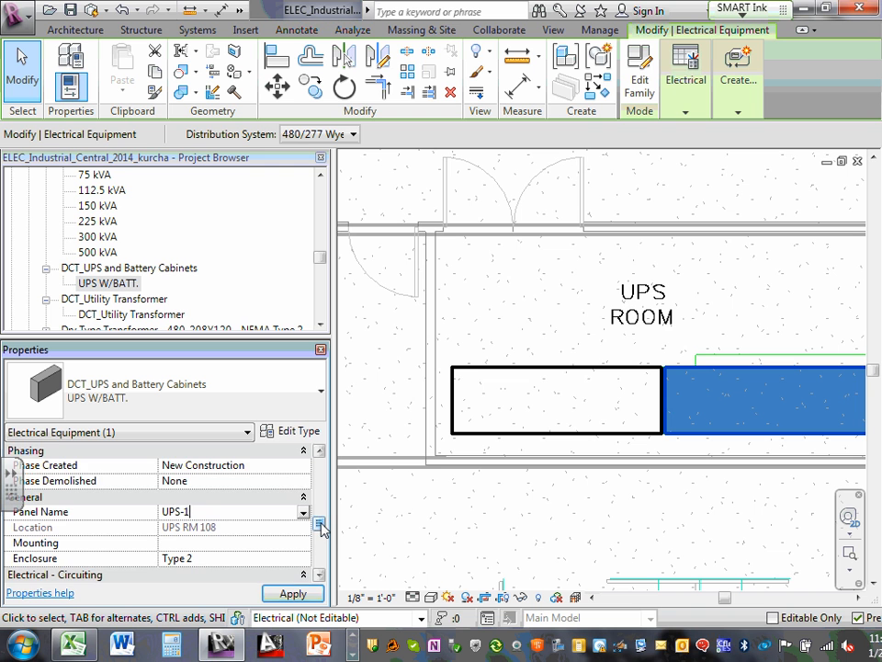
scroll(320, 520, up, 1)
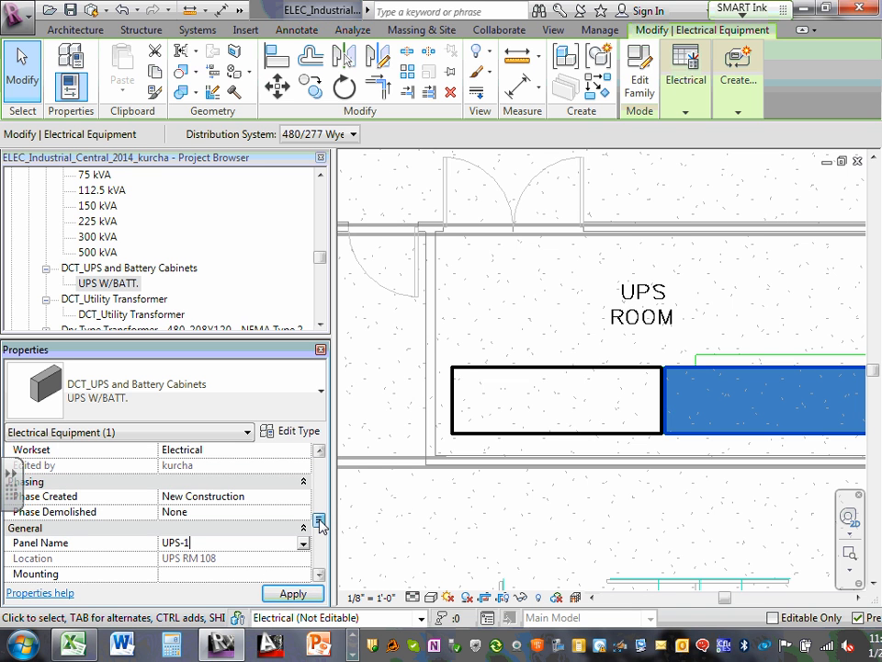
drag(321, 520, 324, 467)
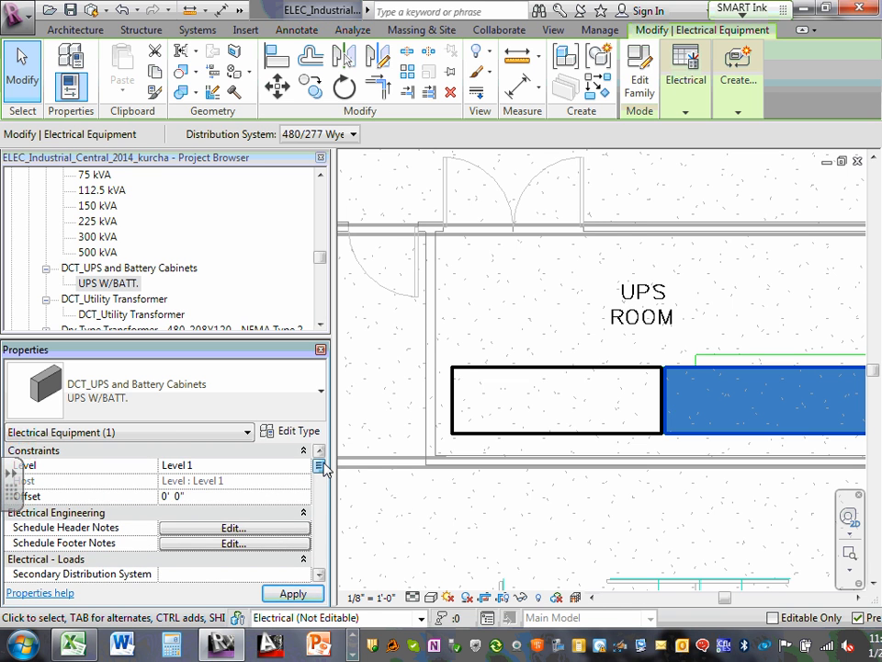
drag(323, 466, 323, 494)
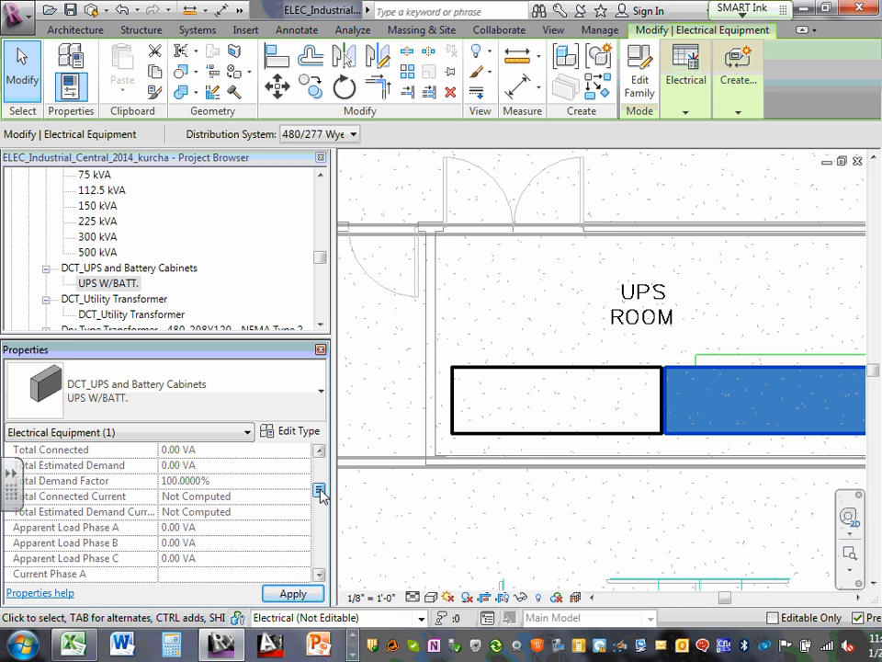
scroll(321, 494, down, 1)
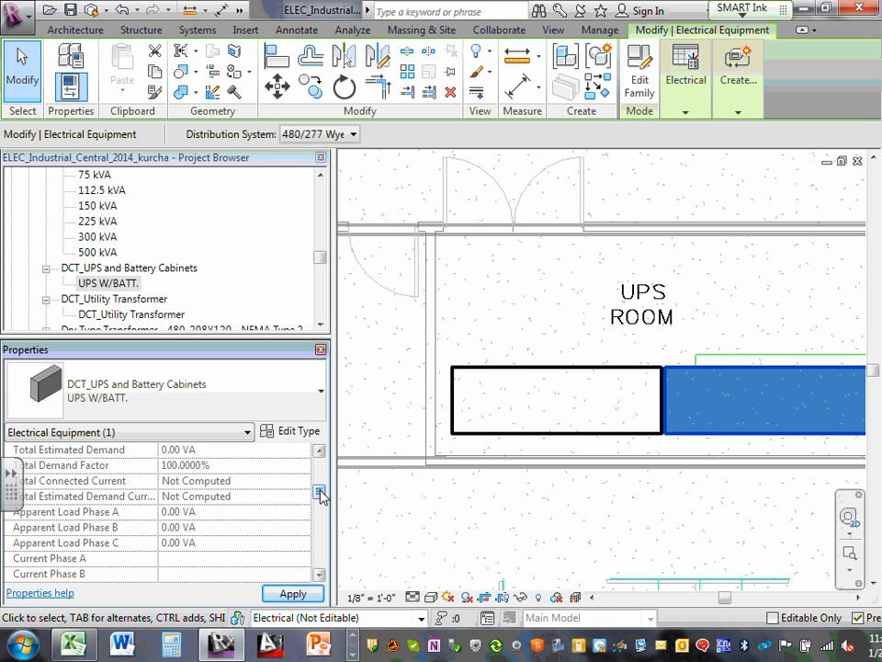
drag(321, 494, 321, 563)
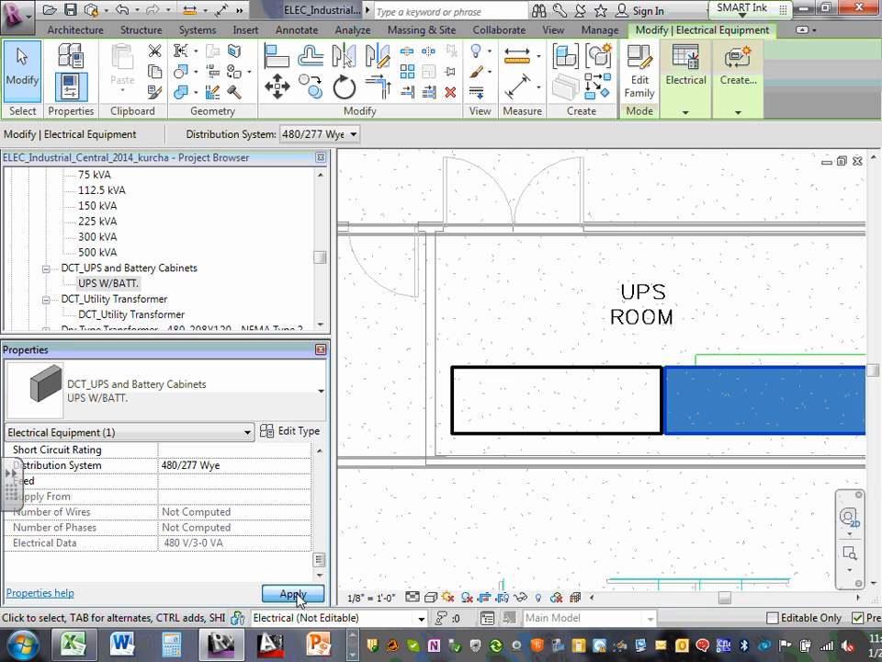
click(291, 594)
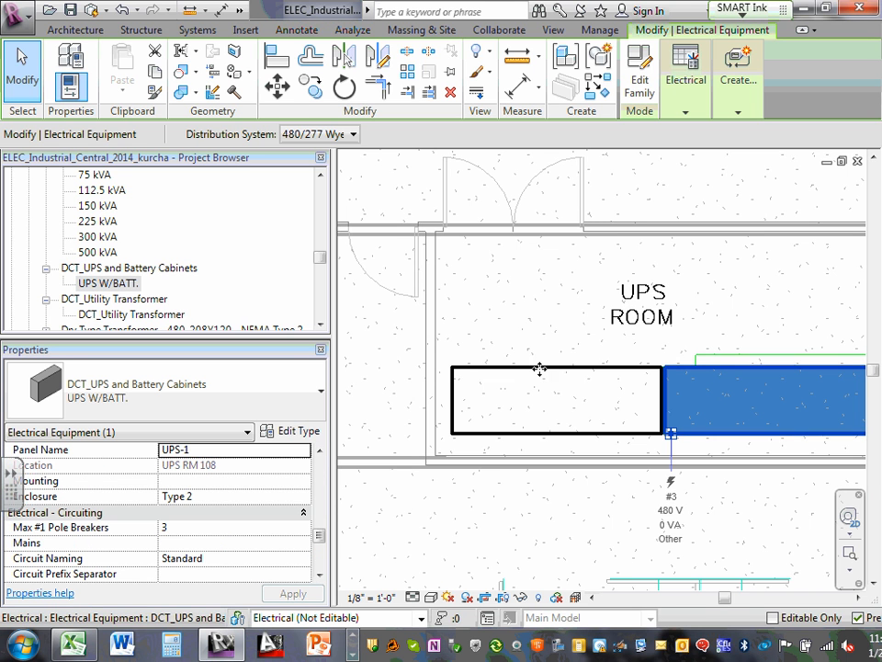
click(475, 315)
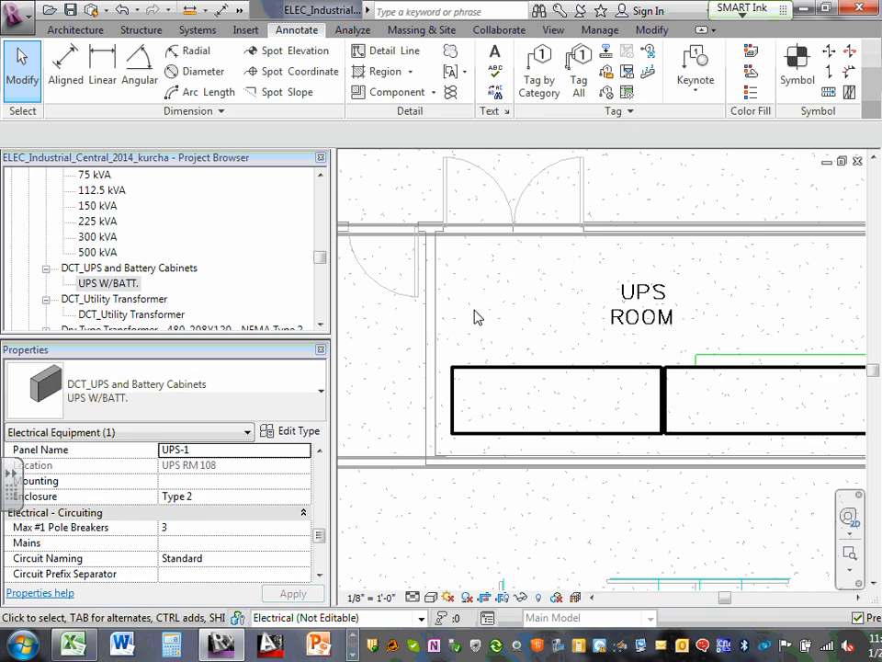
Step: Select the left-hand UPS cabinet and set its secondary distribution system to 120/208 Wye
click(502, 370)
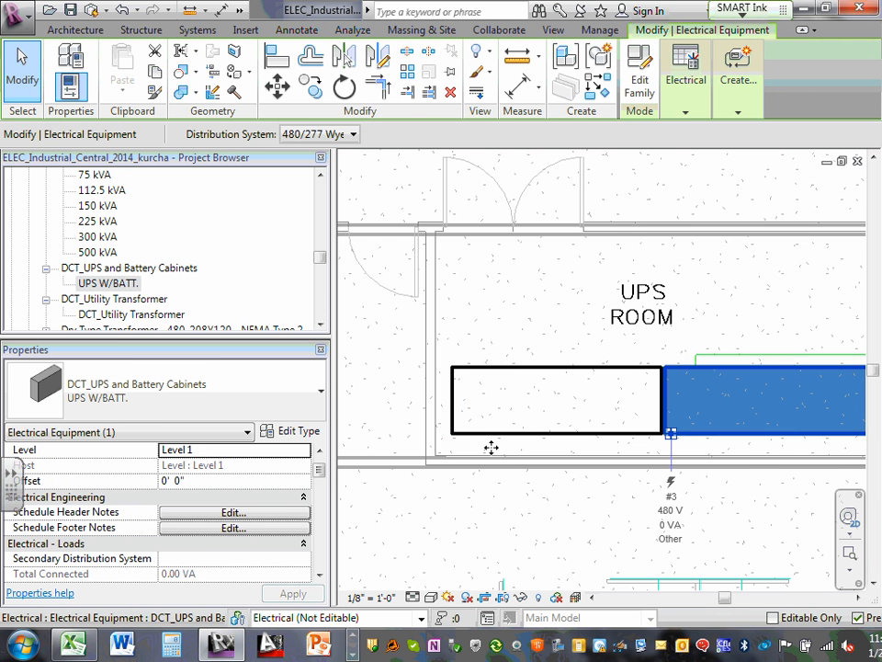
key(Escape)
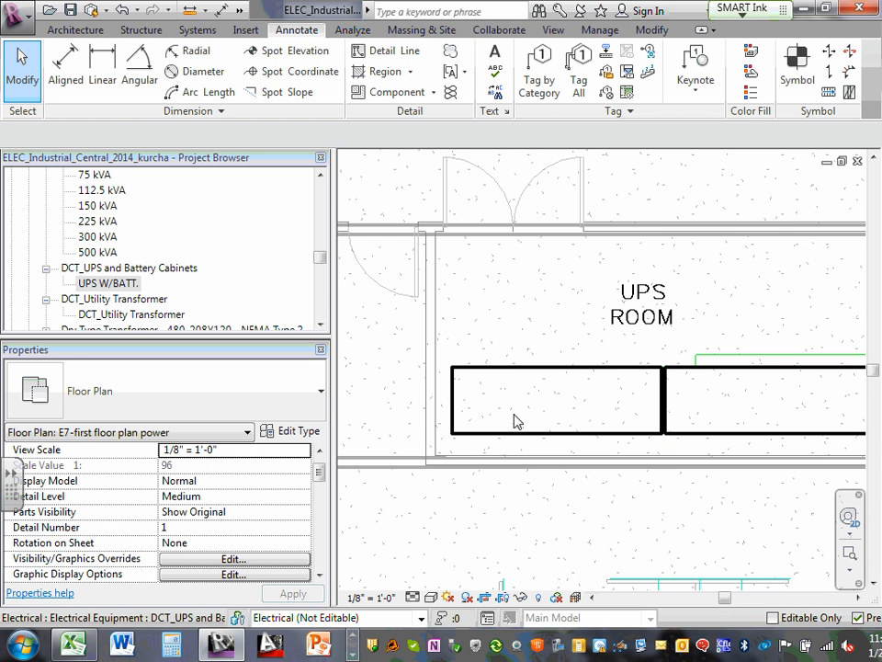
click(509, 434)
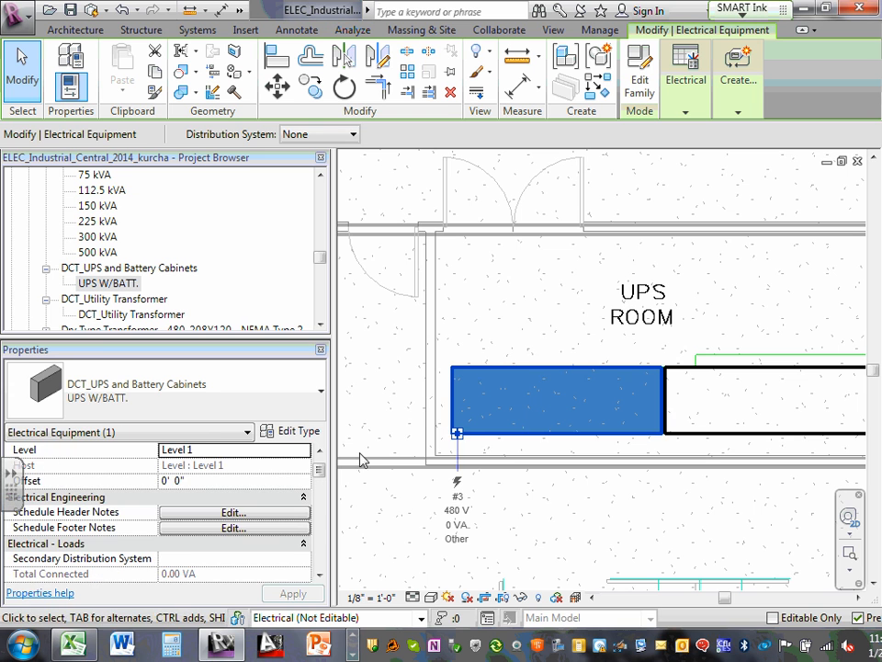
drag(320, 472, 319, 487)
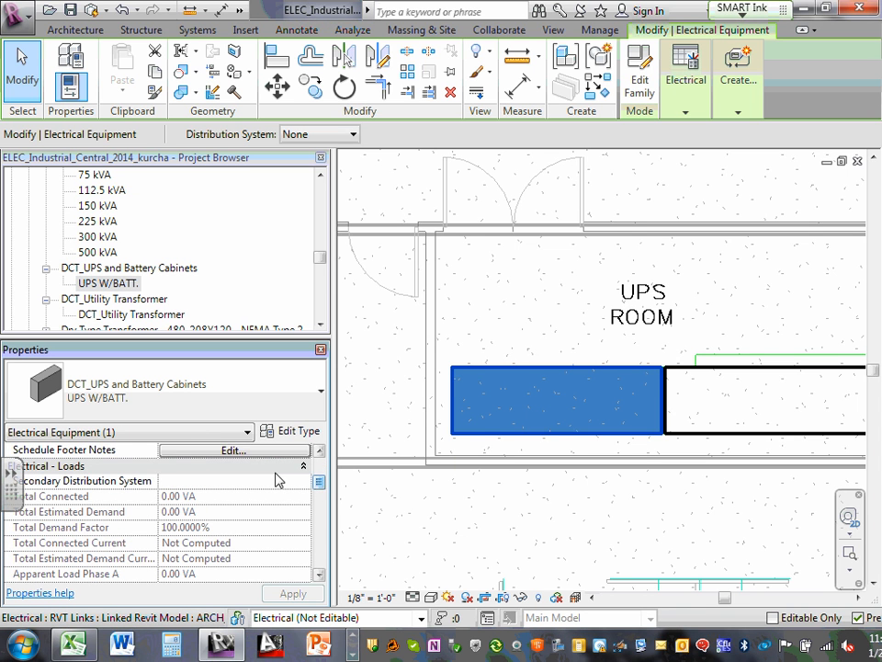
click(302, 484)
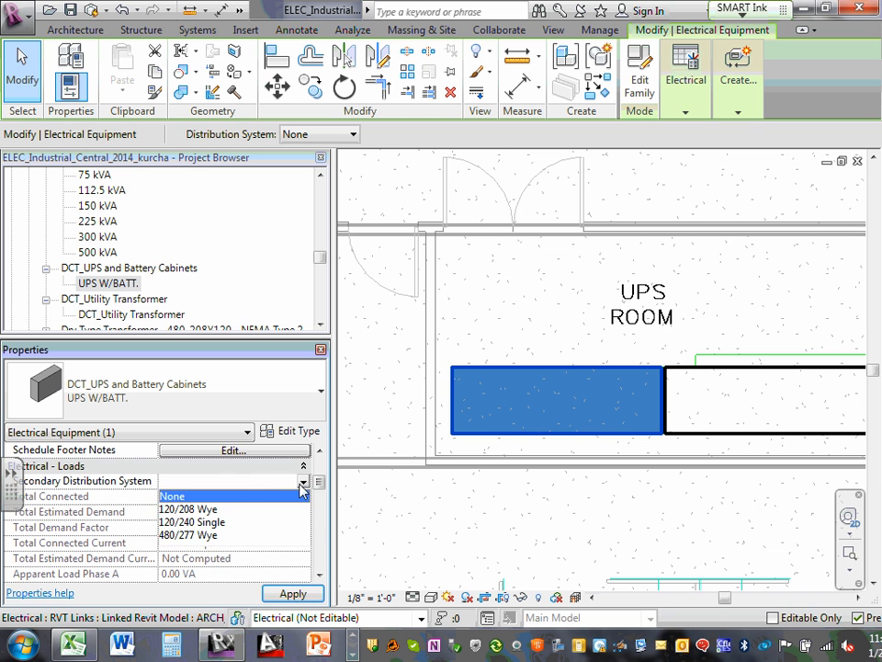
click(222, 510)
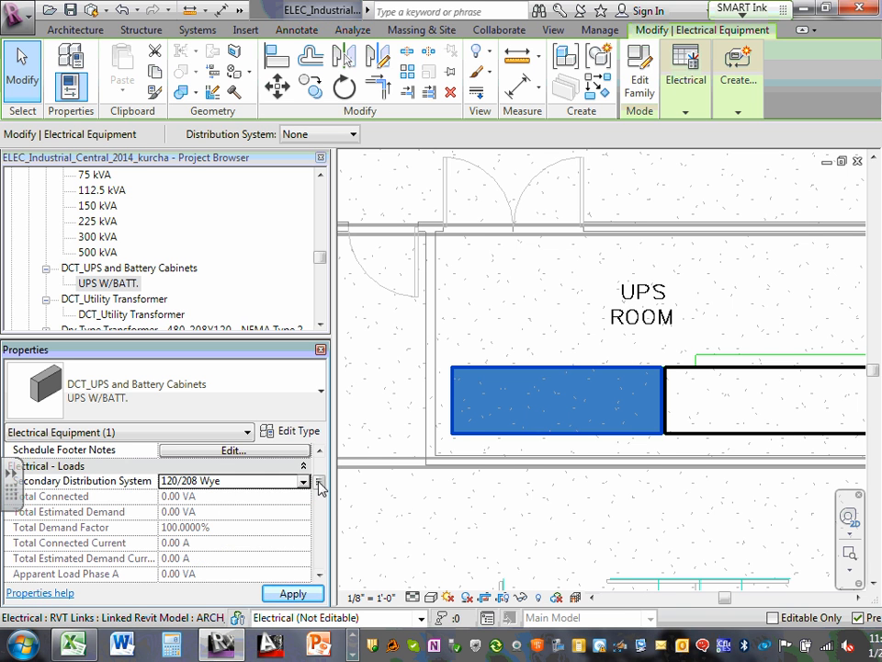
Step: Set the left-hand cabinet's distribution system to 480/277 Wye
drag(320, 487, 317, 551)
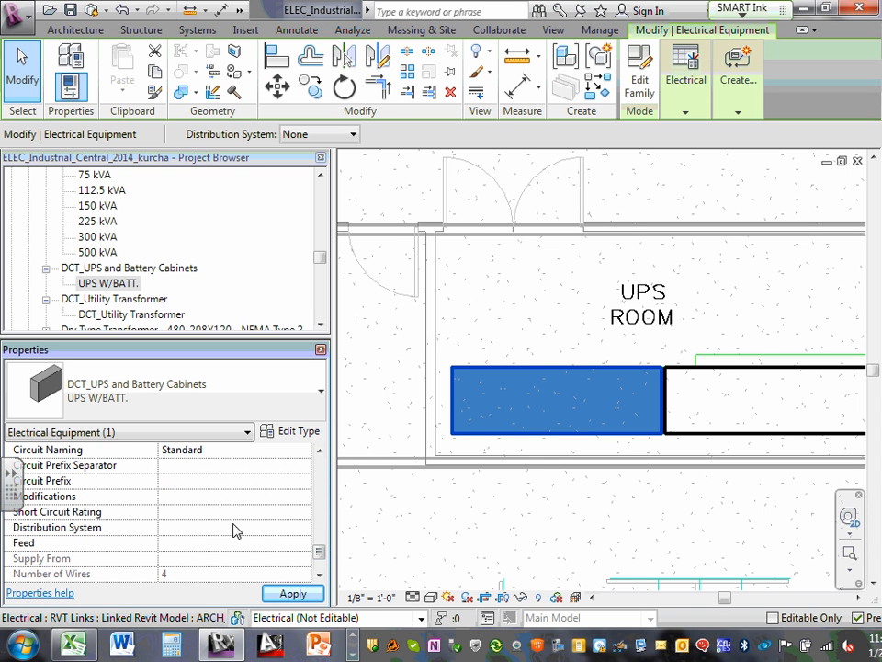
click(280, 532)
click(303, 528)
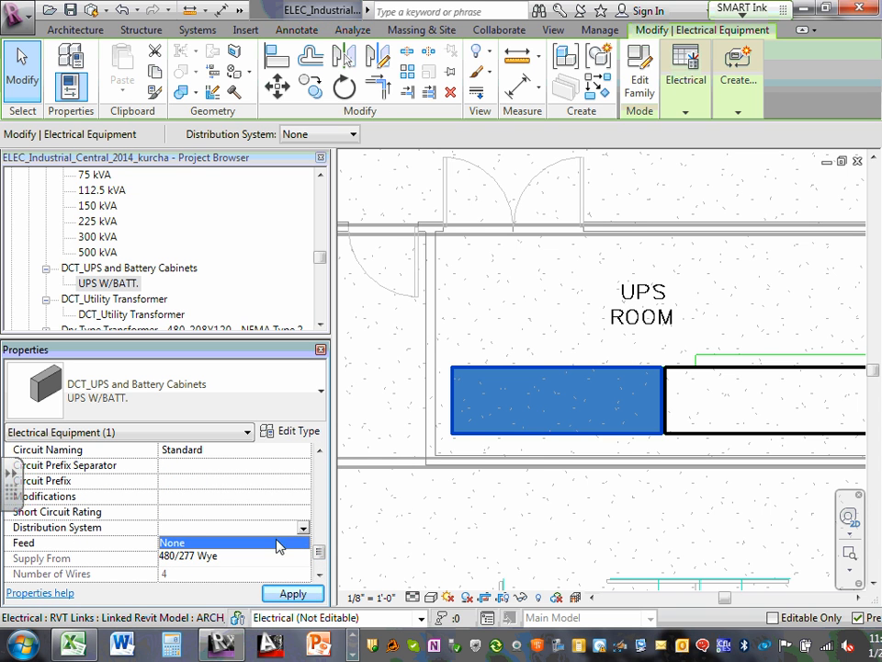
click(197, 557)
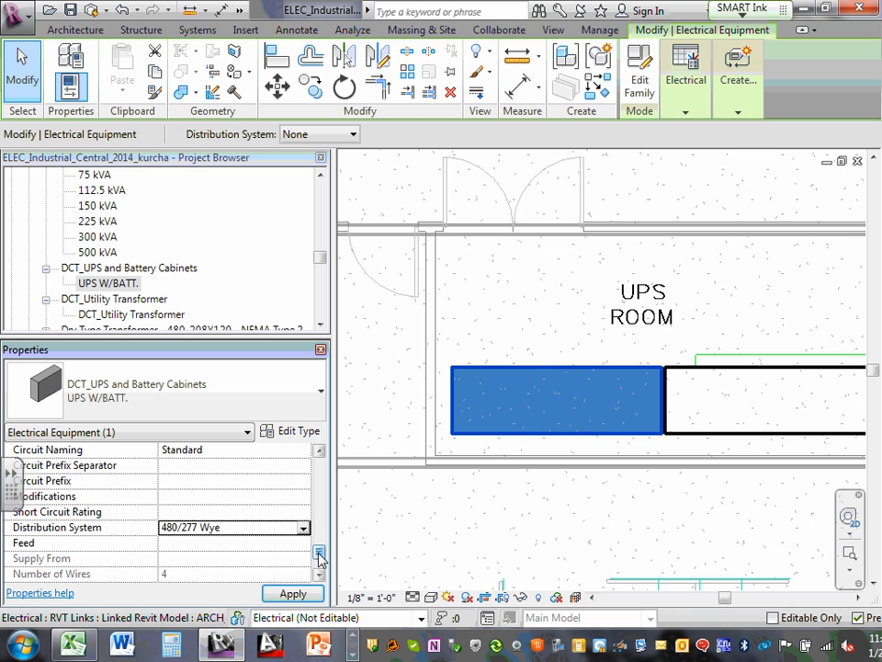
Step: Name the left-hand cabinet's panel UPS-2 and apply the property changes
drag(320, 558, 320, 512)
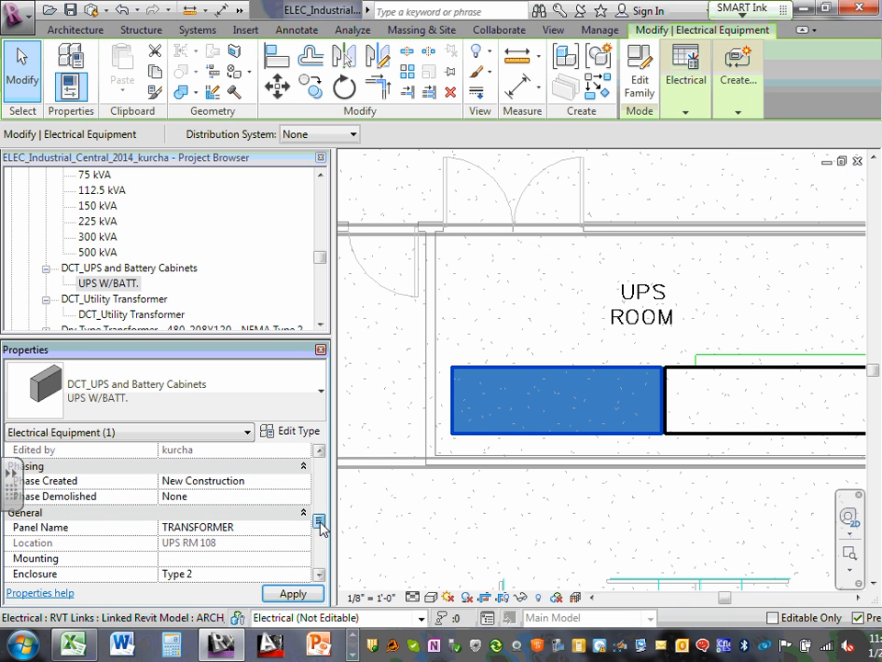
click(256, 527)
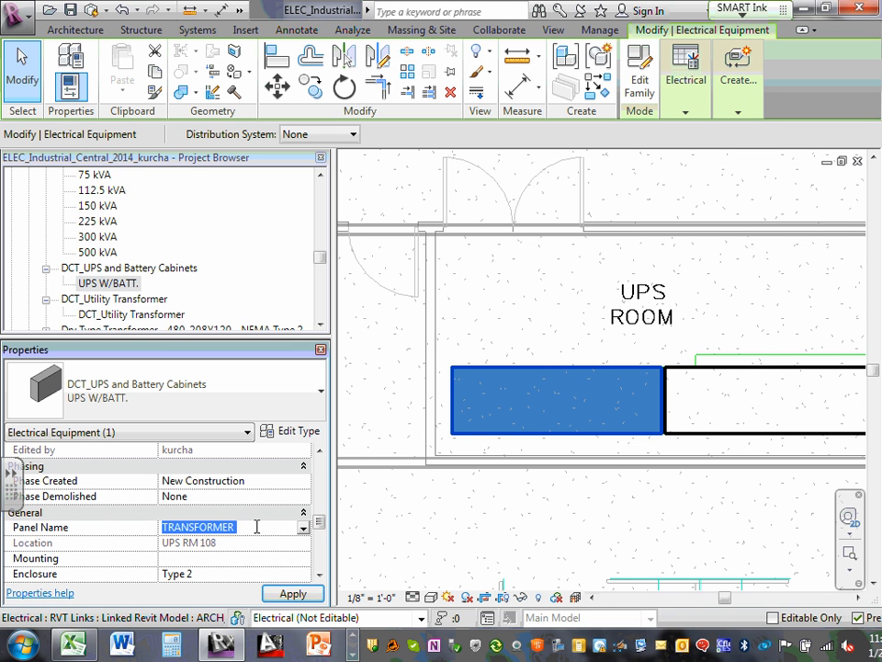
text(UPS-2)
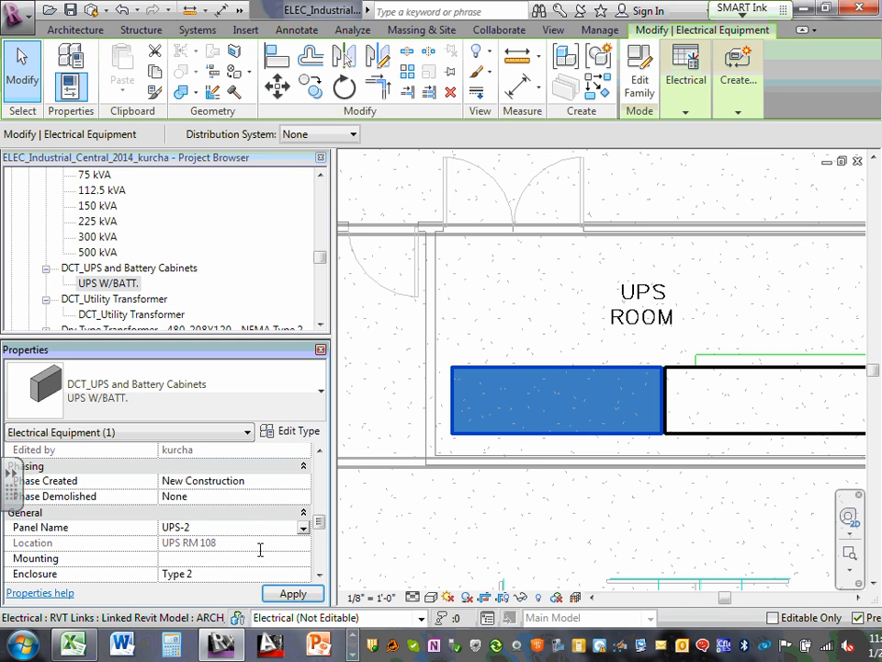
click(293, 593)
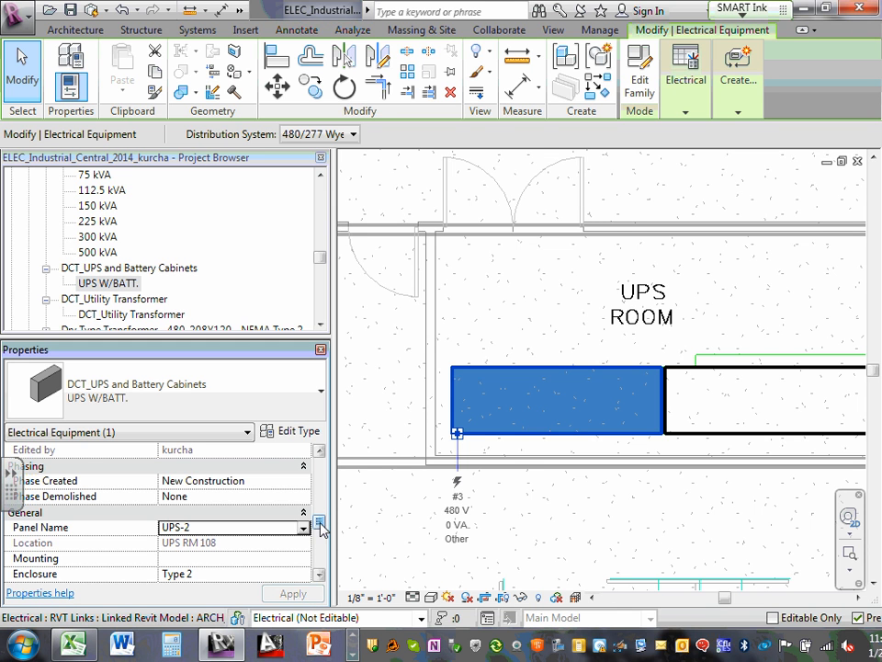
drag(321, 522, 321, 562)
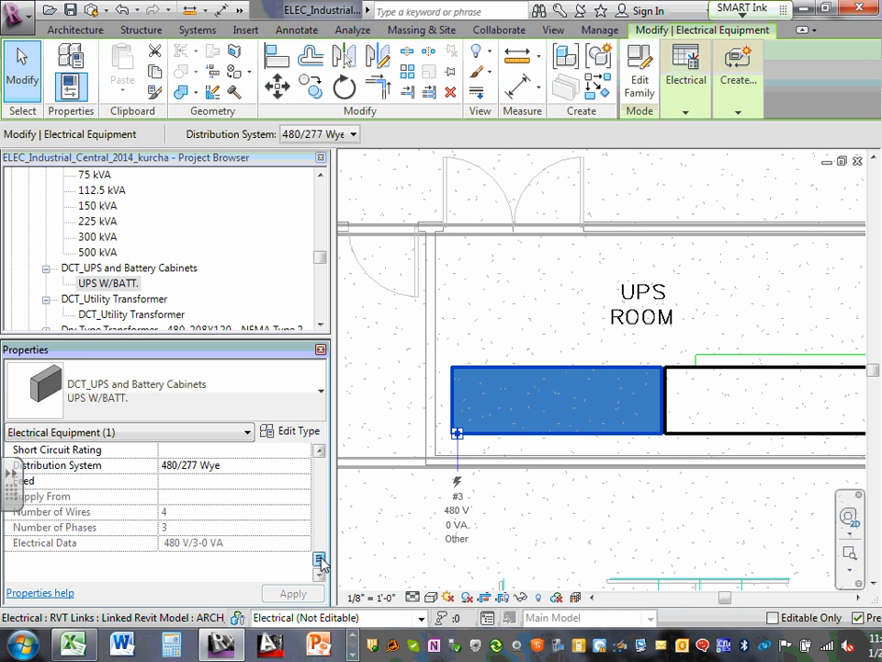
Step: Tag the UPS-1 cabinet by category, without a leader
click(496, 347)
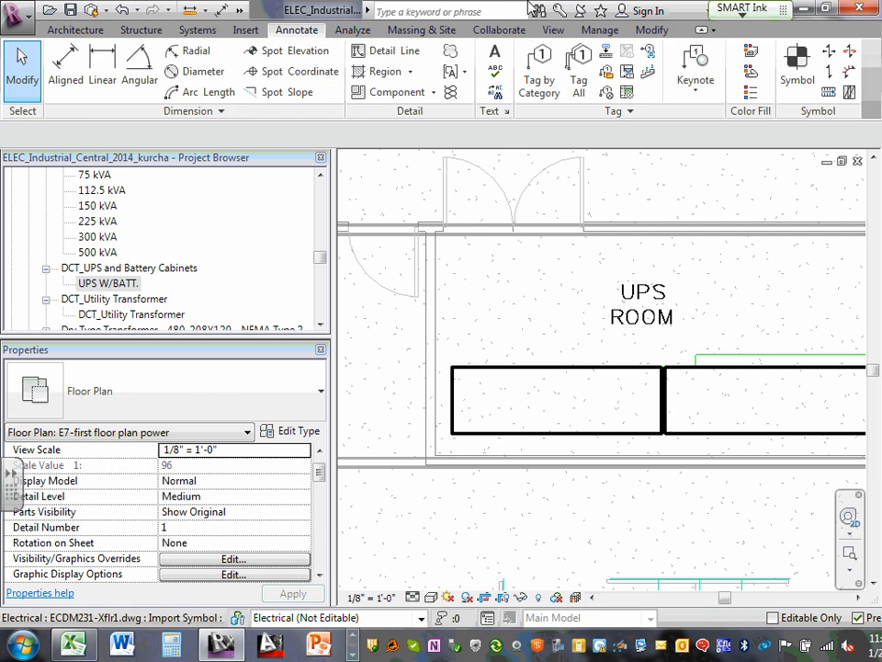
click(540, 70)
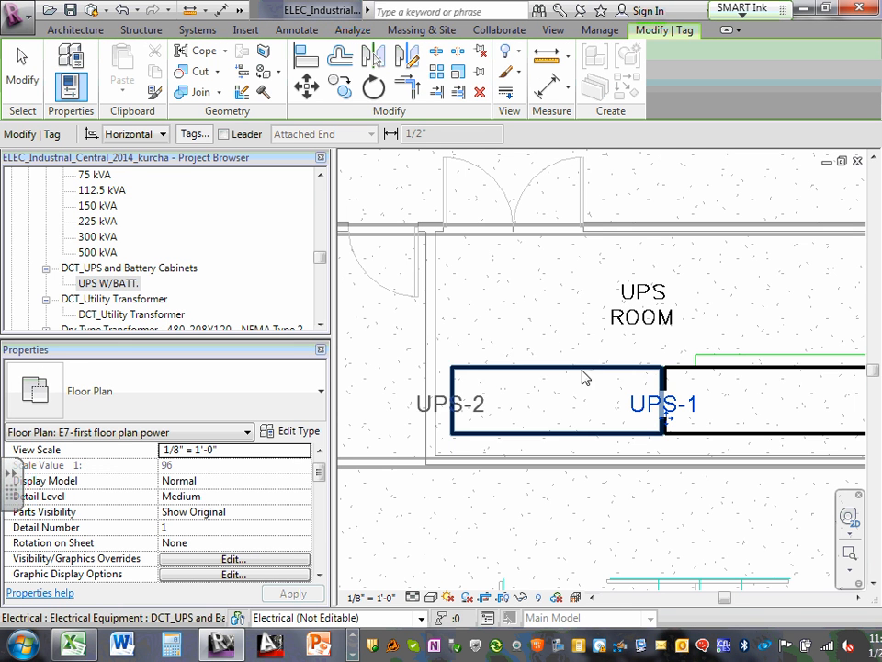
click(704, 370)
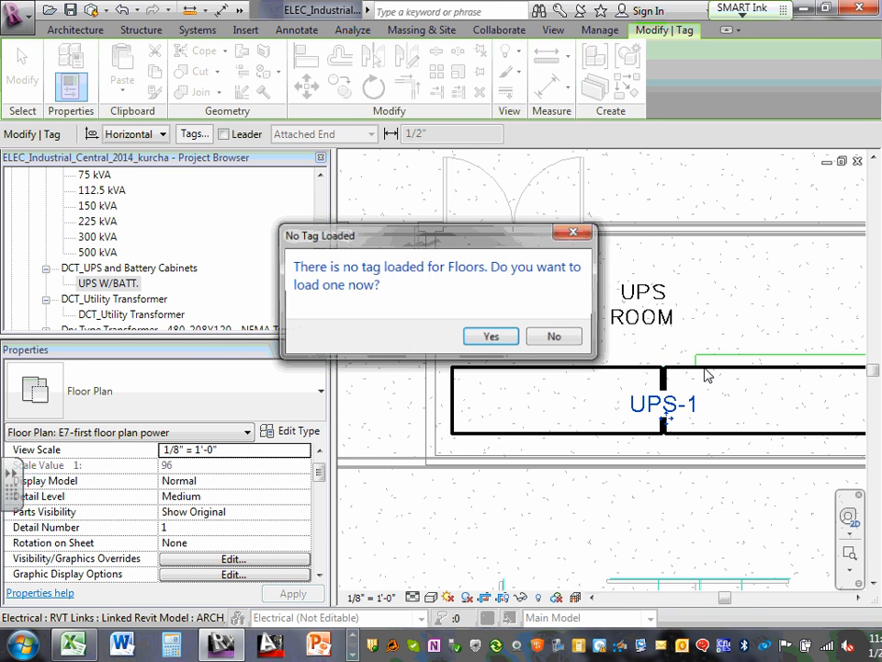
click(552, 335)
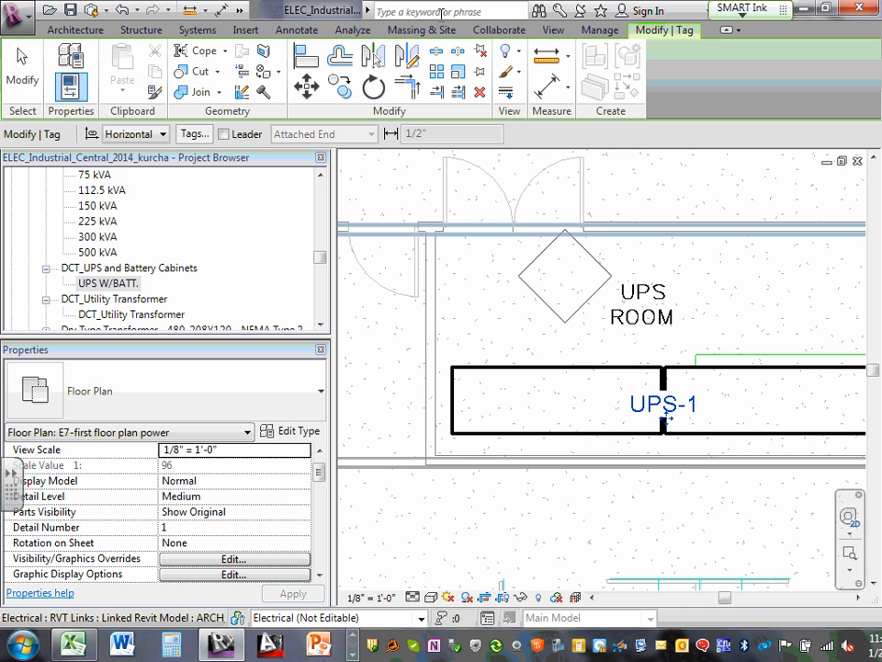
click(759, 379)
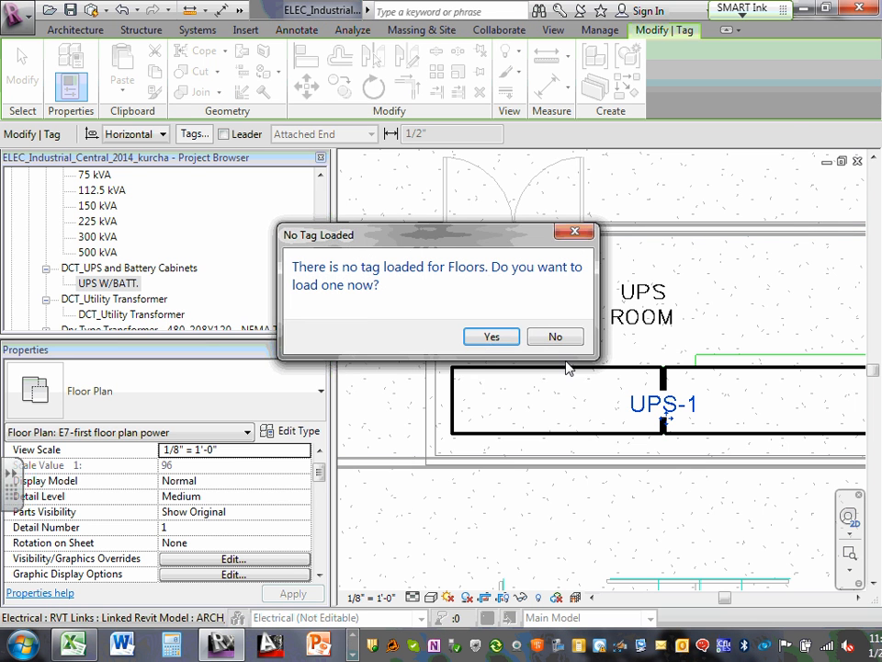
click(511, 336)
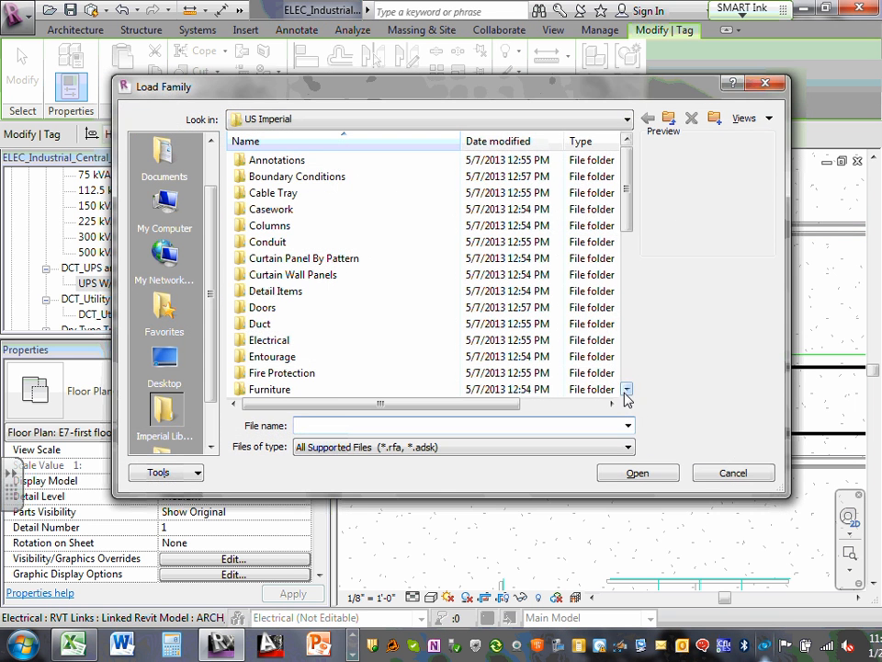
click(728, 471)
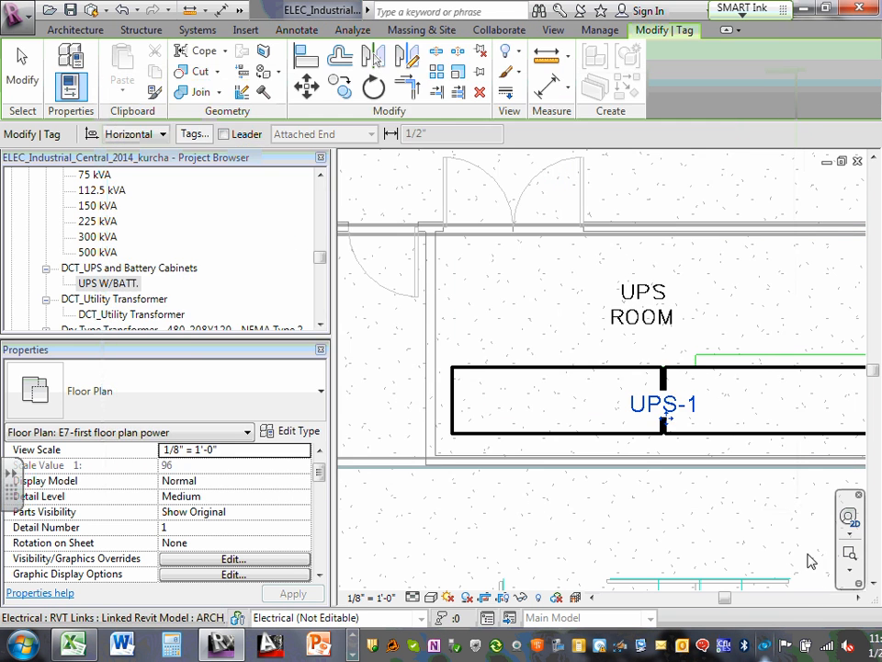
Step: Finish tagging and move the UPS-1 tag from between the cabinets to inside the right-hand cabinet
click(858, 597)
click(858, 597)
click(858, 598)
key(Escape)
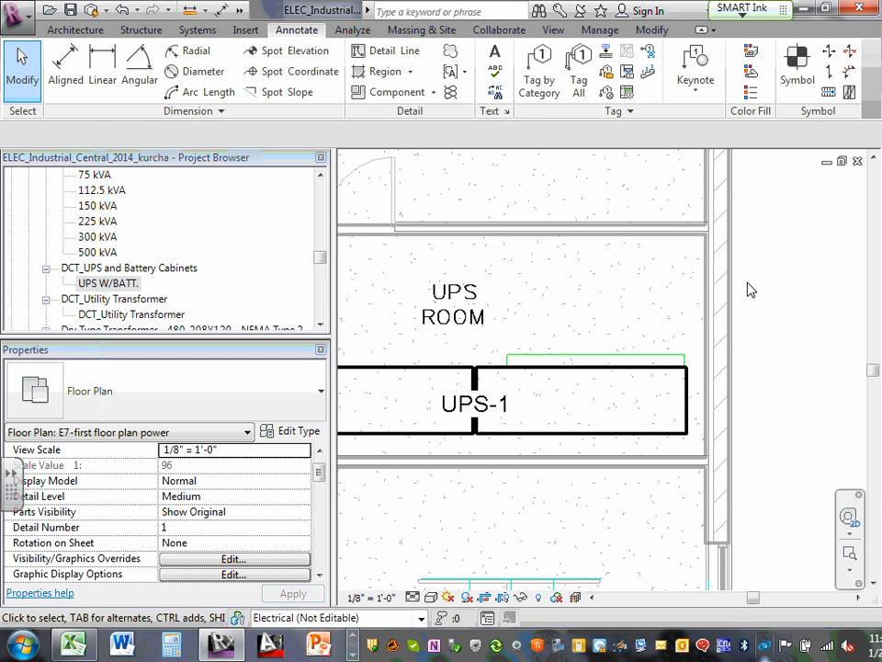
drag(467, 421, 569, 405)
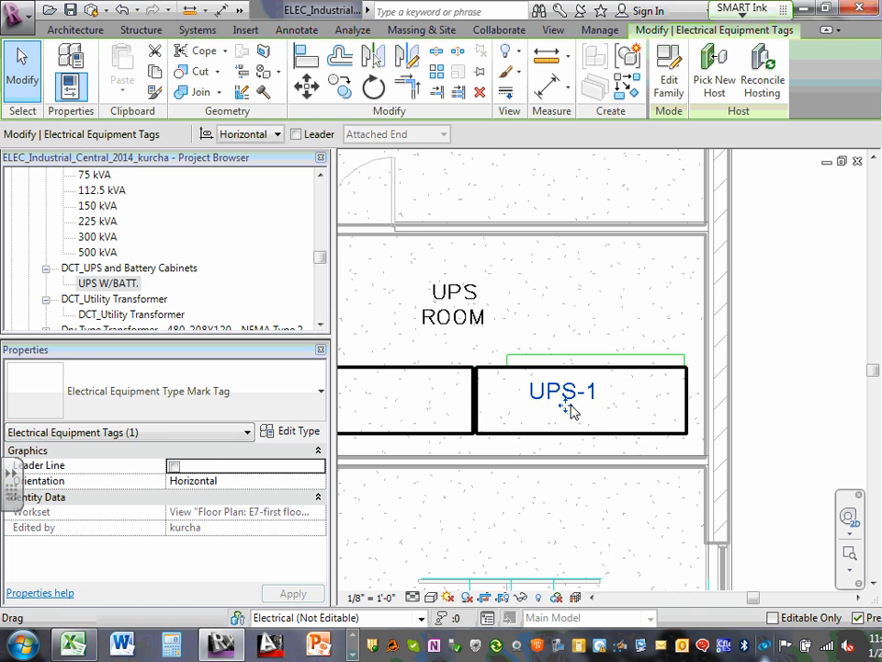
click(625, 374)
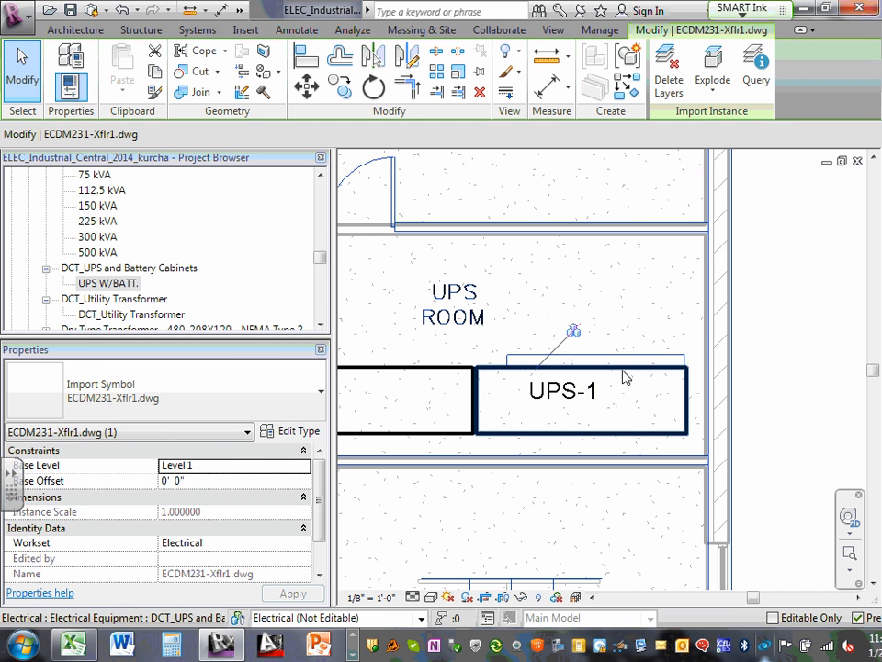
click(625, 374)
key(Escape)
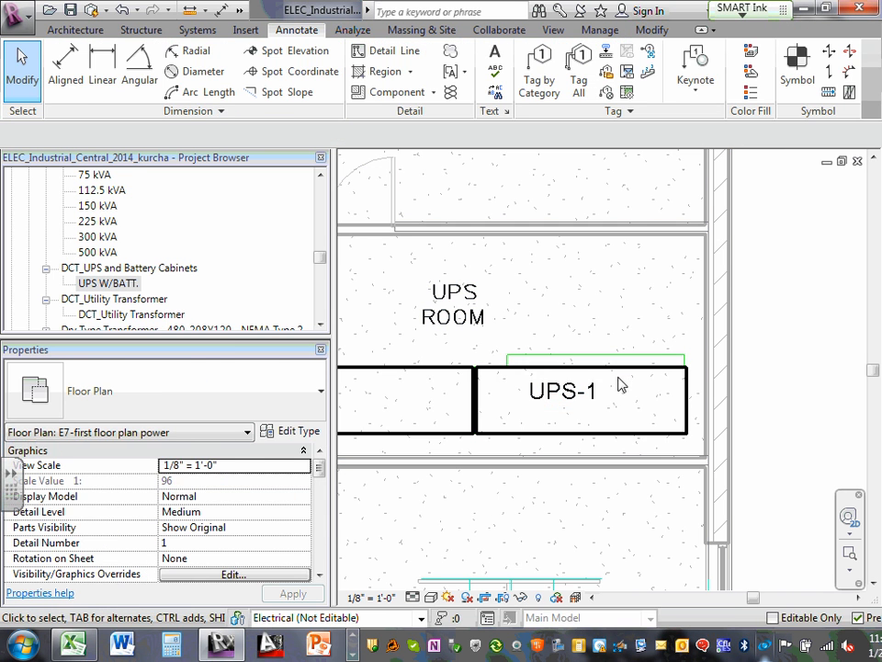
click(621, 375)
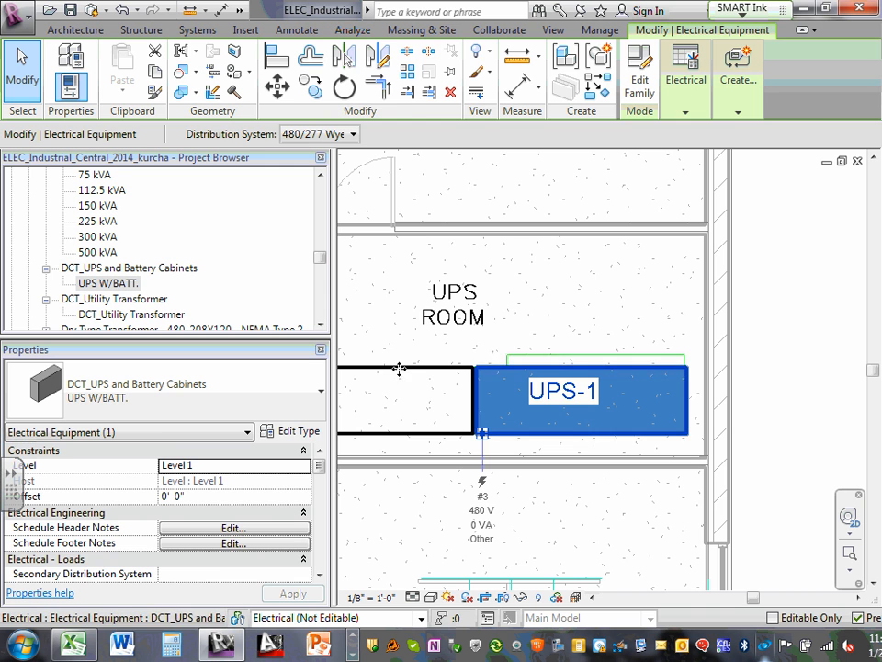
key(Escape)
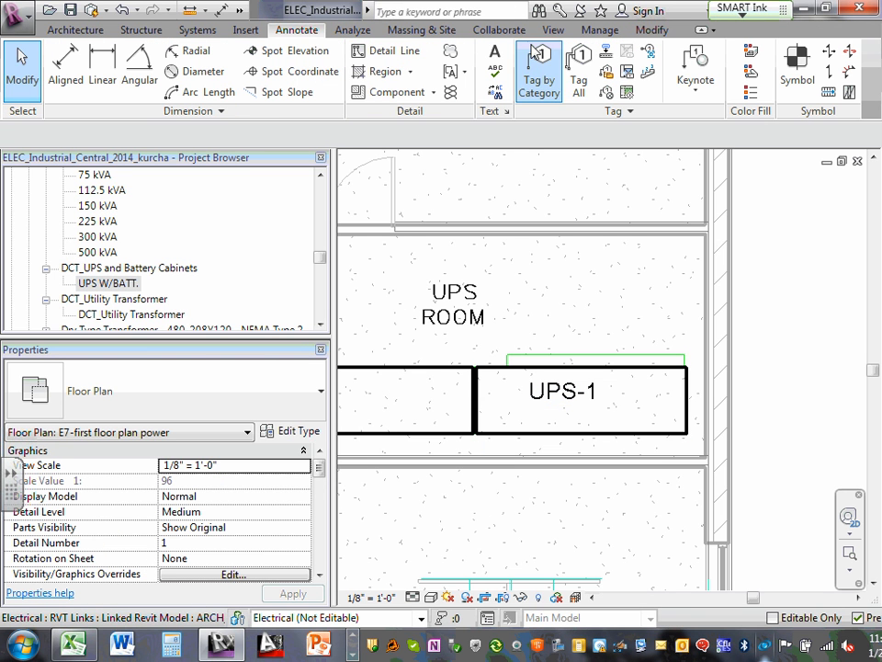
Step: Try to tag the left-hand UPS cabinet by category without a leader, moving the placed tag inside that cabinet
click(538, 81)
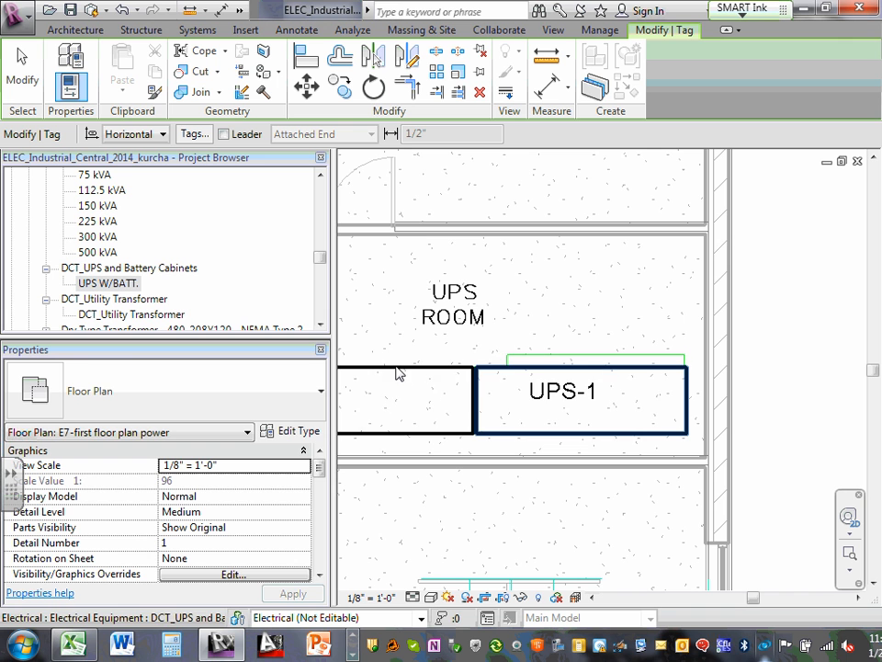
click(431, 402)
drag(477, 421, 386, 418)
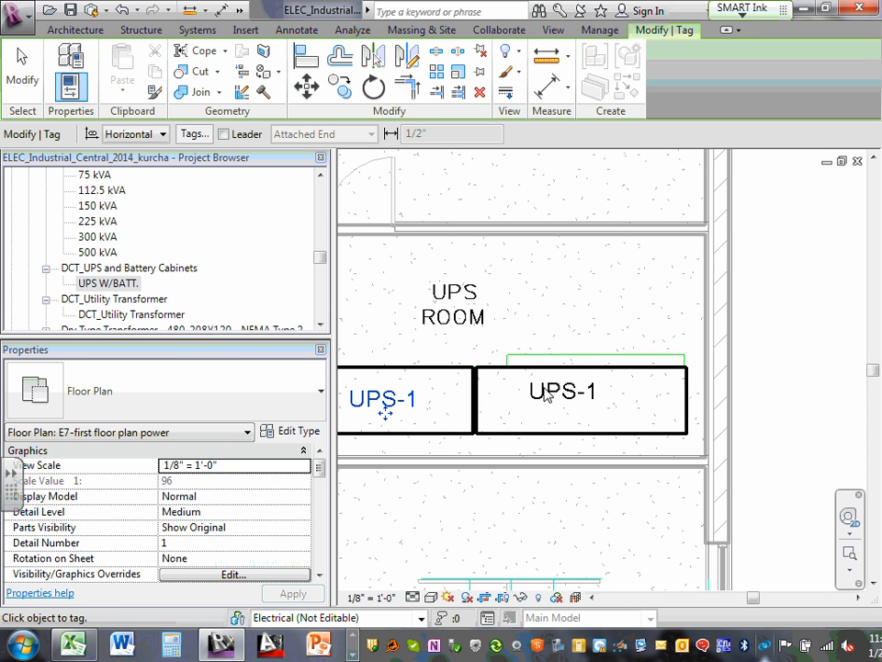
click(601, 375)
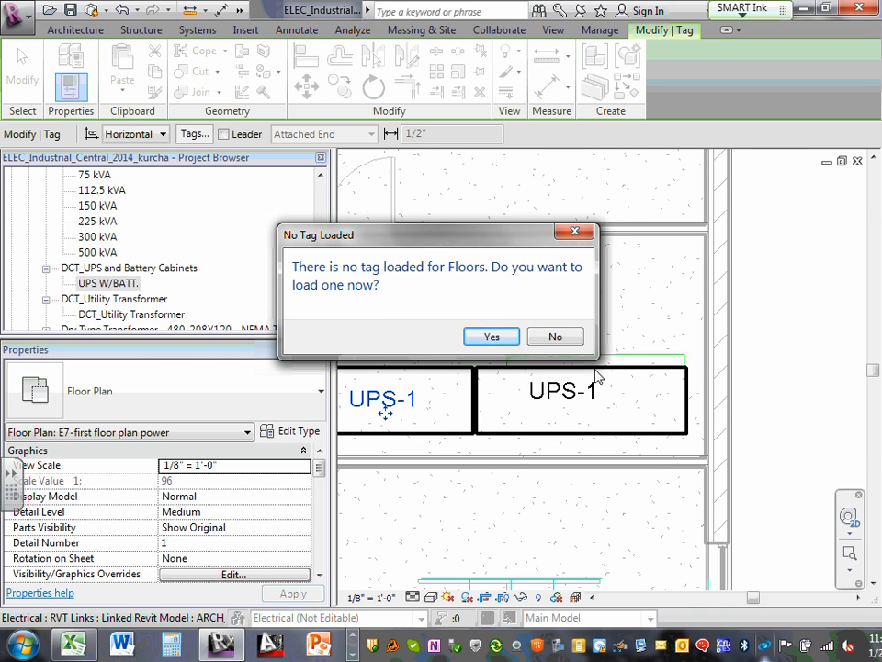
click(556, 337)
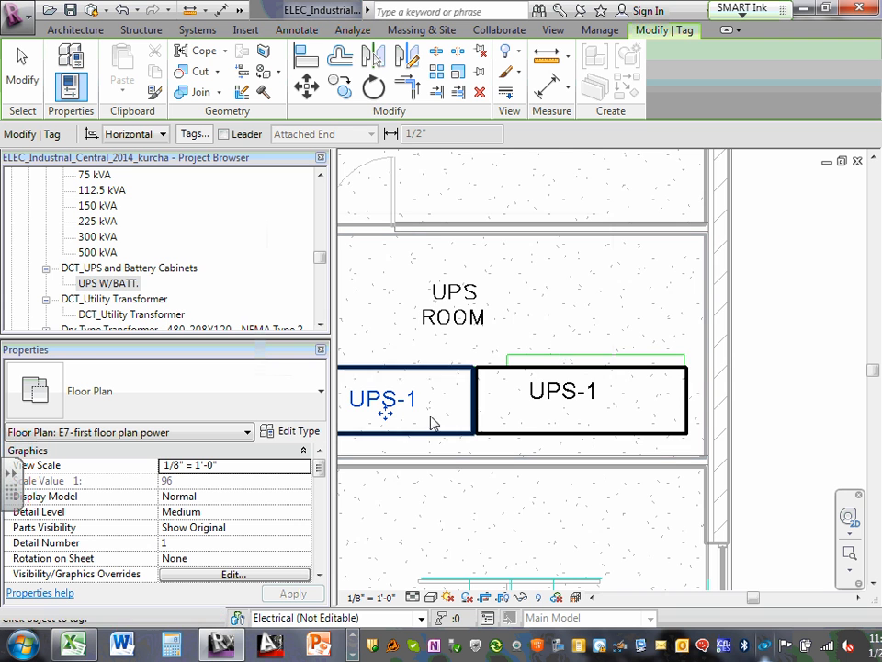
Step: Tag the left-hand cabinet by category as UPS-2 and position the tag inside its outline
scroll(422, 450, down, 4)
scroll(405, 453, up, 3)
scroll(419, 450, down, 3)
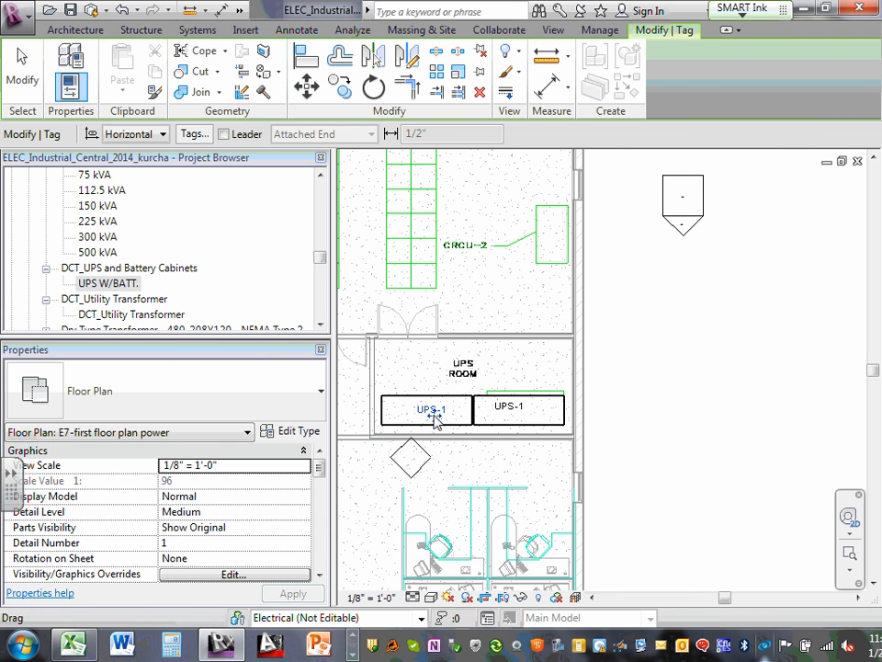
drag(435, 418, 414, 414)
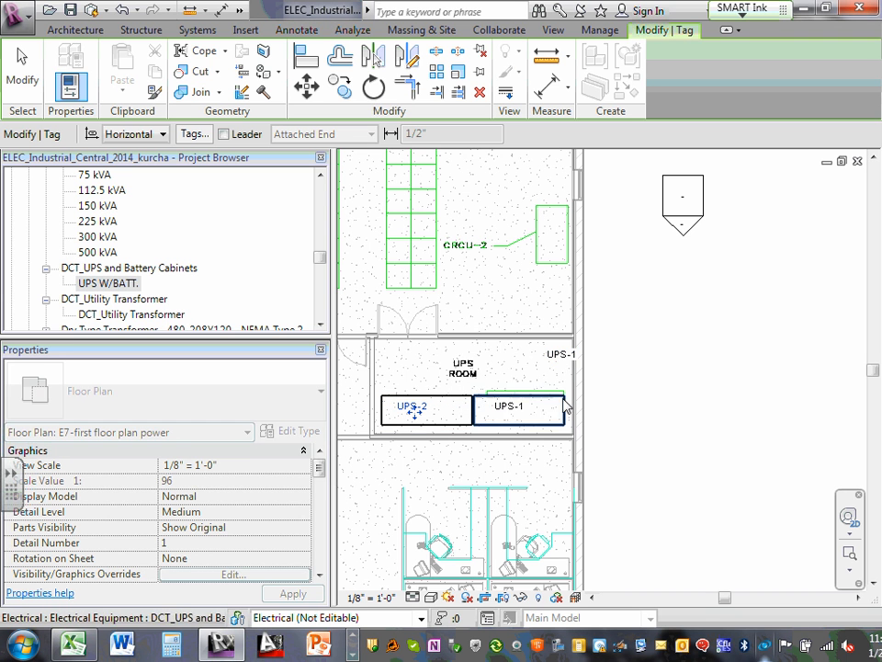
Step: Leave the tag command and delete the duplicate UPS-1 tag above the right-hand cabinet
click(562, 361)
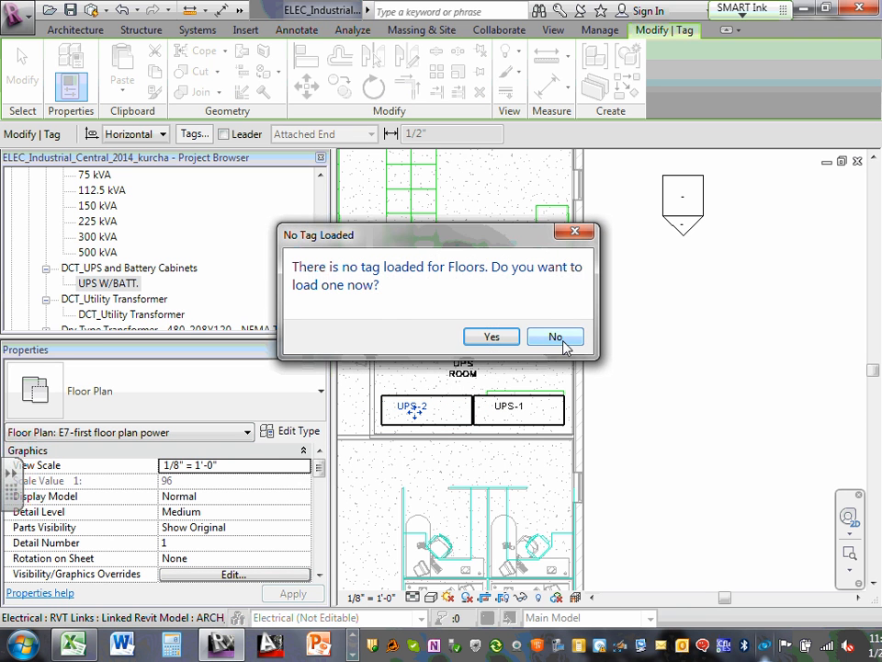
click(565, 345)
click(563, 368)
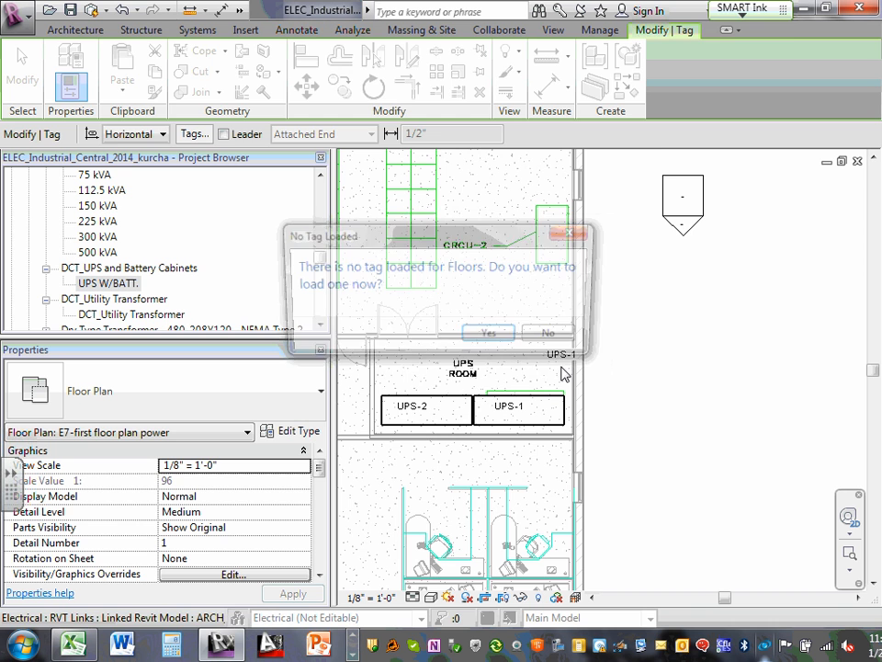
key(Escape)
key(Escape)
scroll(565, 364, up, 5)
click(566, 354)
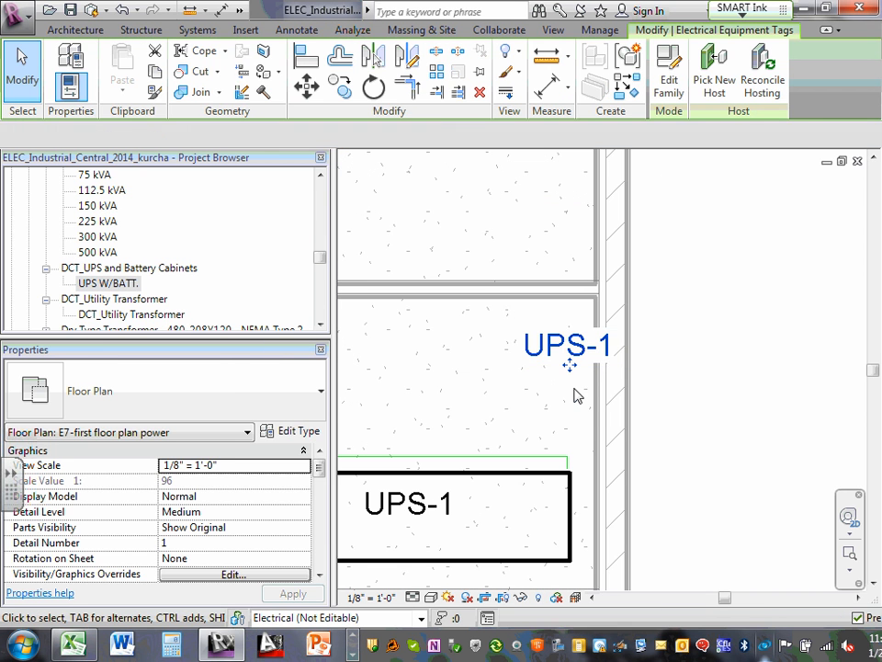
key(Delete)
Step: Examine the two tagged cabinets in the UPS room, selecting the UPS-1 cabinet to check it
scroll(595, 391, down, 3)
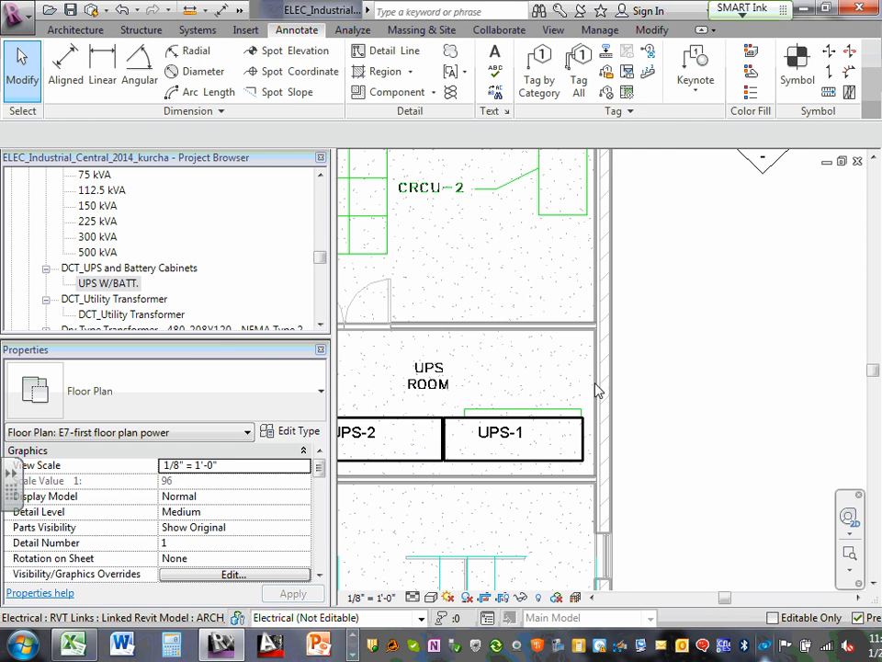
scroll(360, 441, down, 2)
scroll(343, 429, up, 3)
scroll(399, 496, down, 1)
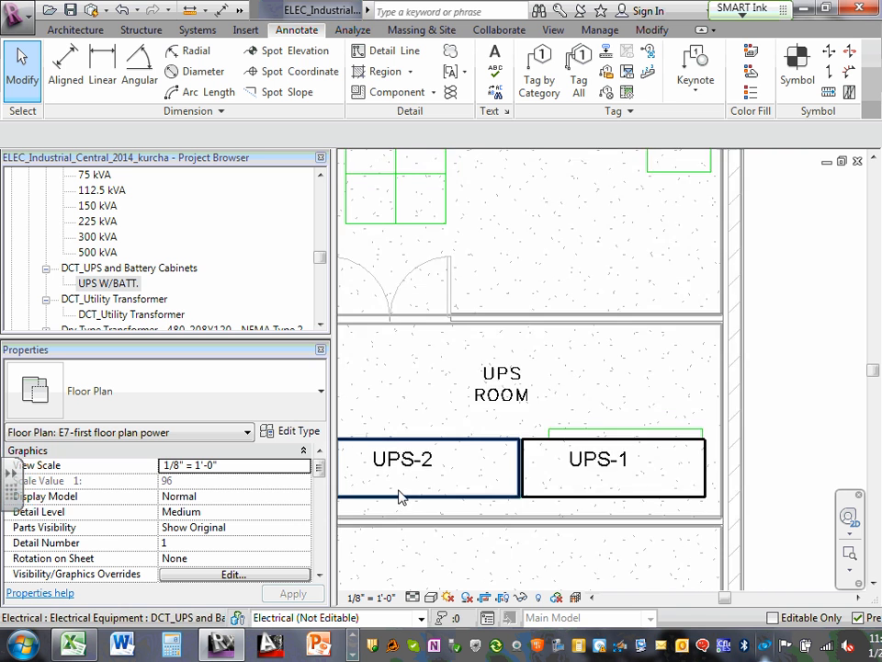
scroll(399, 497, down, 4)
middle_drag(387, 506, 445, 467)
scroll(549, 478, up, 4)
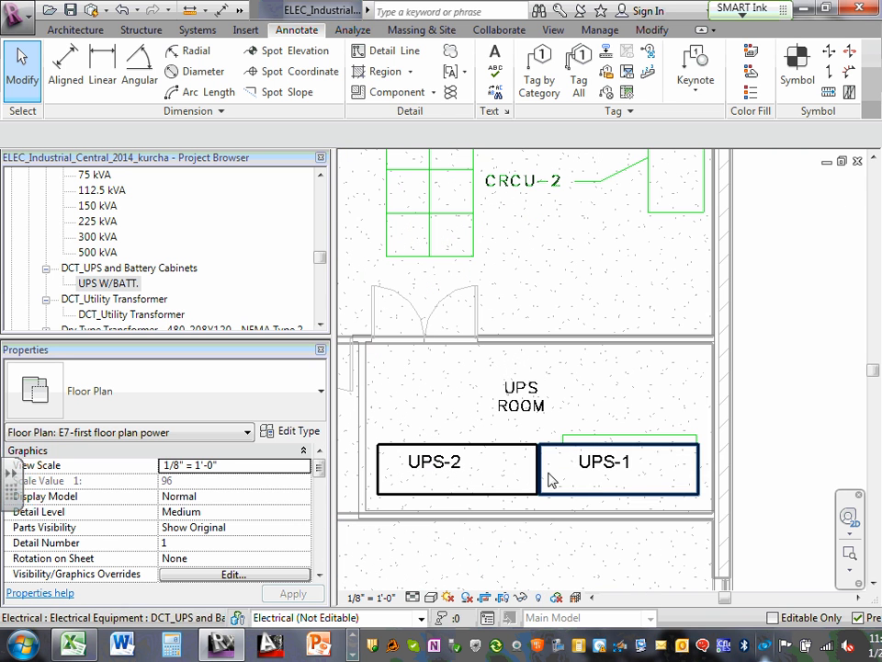
click(588, 474)
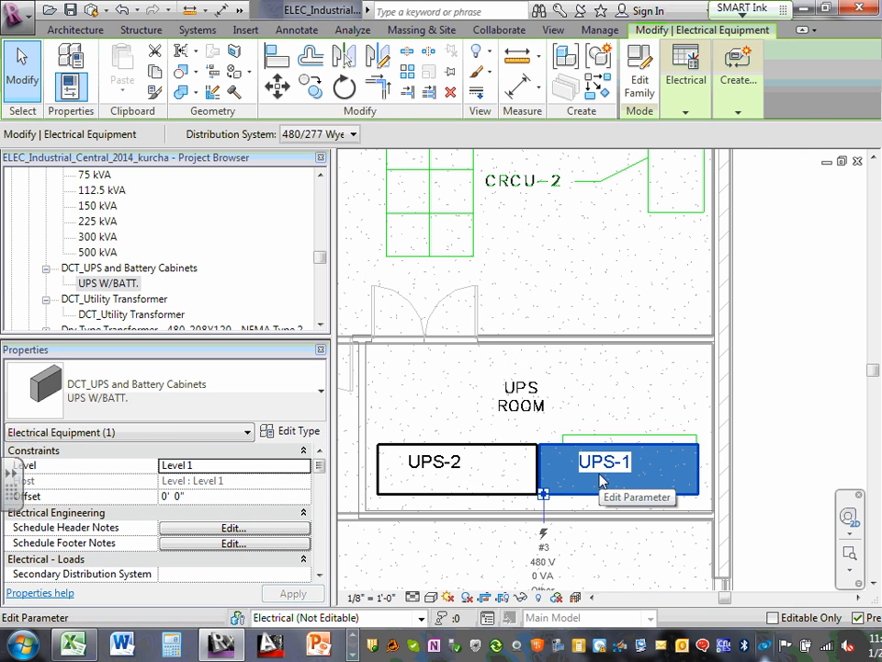
click(596, 383)
Step: Open the E8-second floor plan power view from the Power floor plans
scroll(596, 382, down, 3)
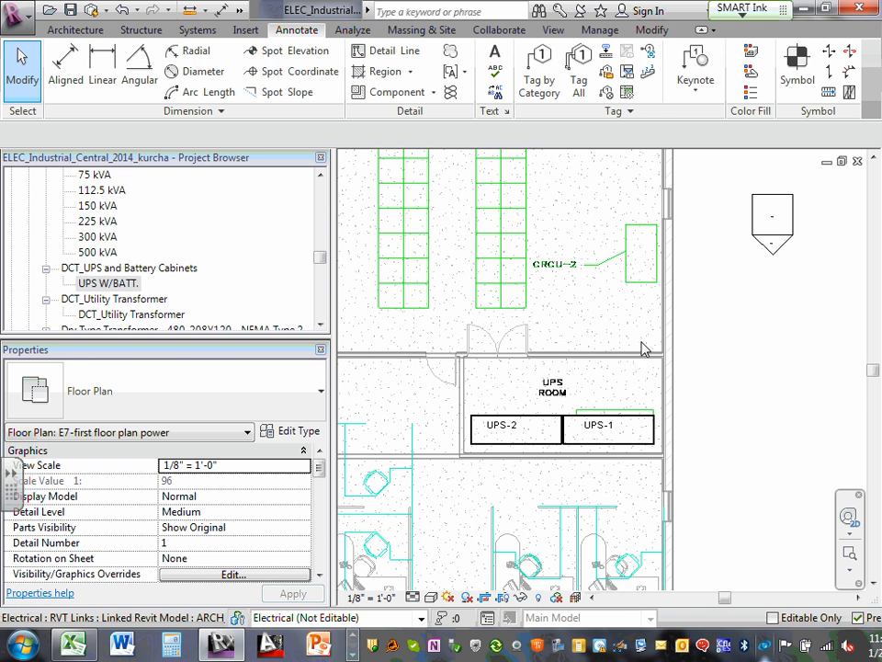
scroll(643, 370, down, 5)
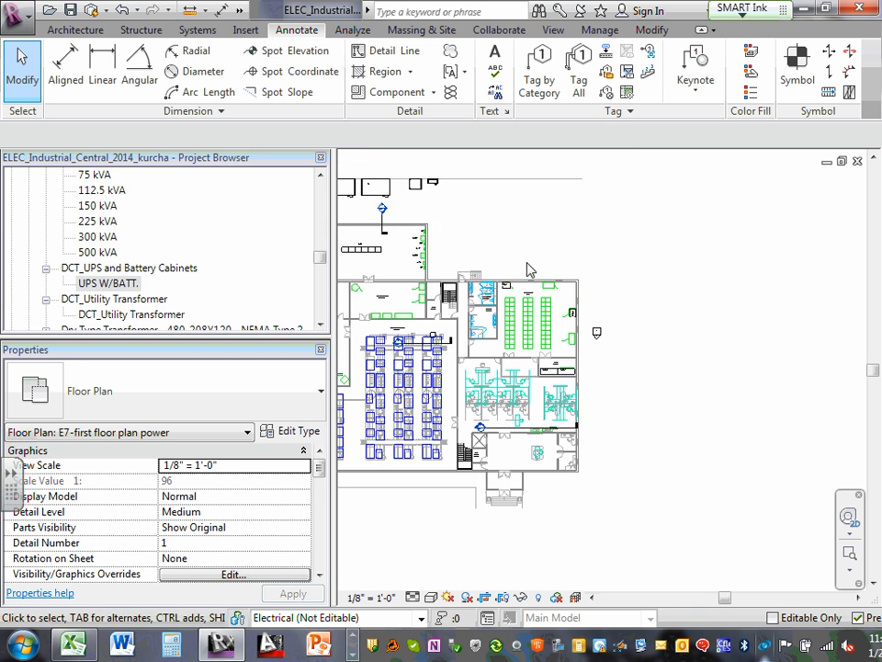
middle_drag(607, 338, 781, 313)
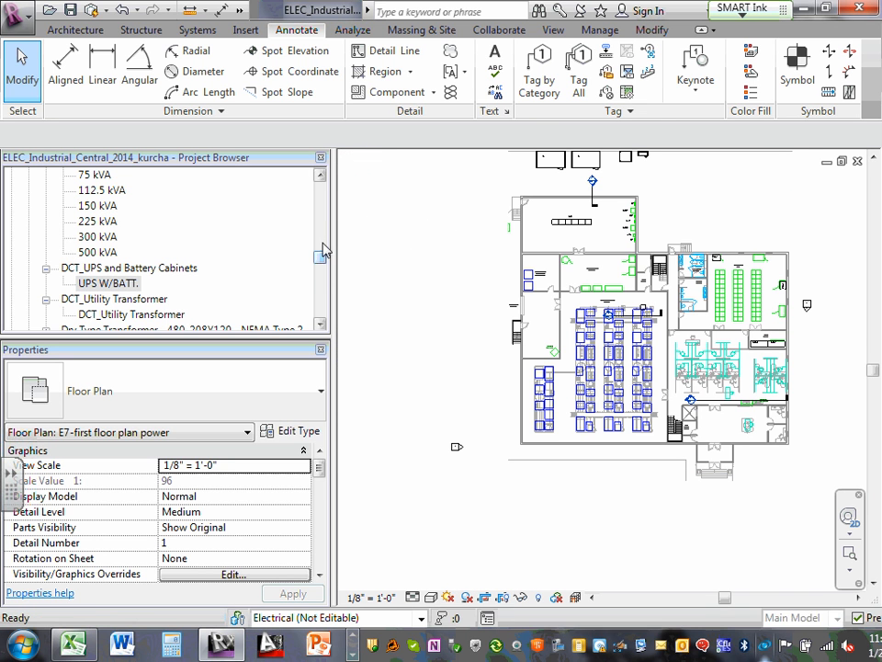
drag(322, 255, 327, 185)
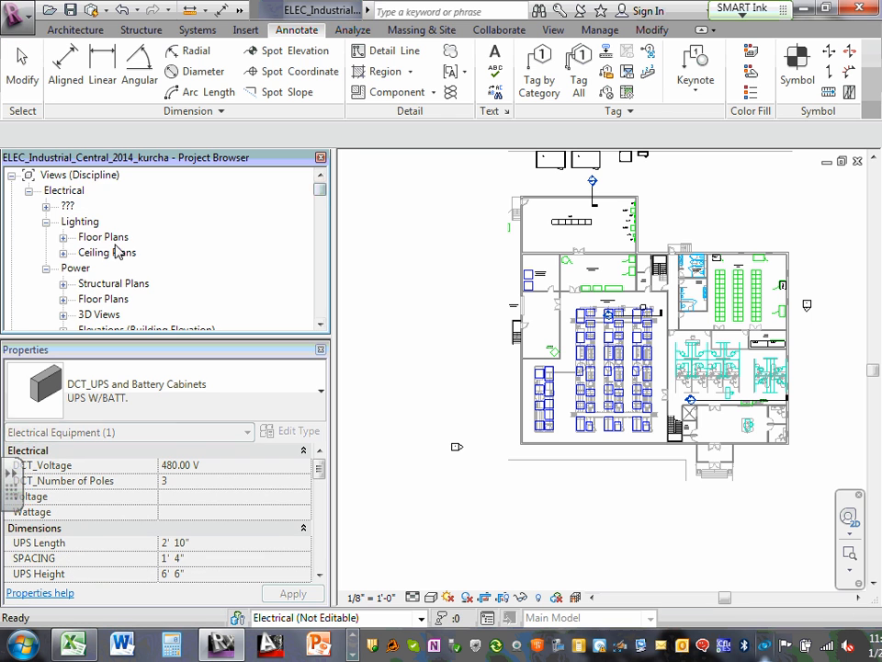
scroll(114, 245, down, 1)
scroll(51, 234, up, 2)
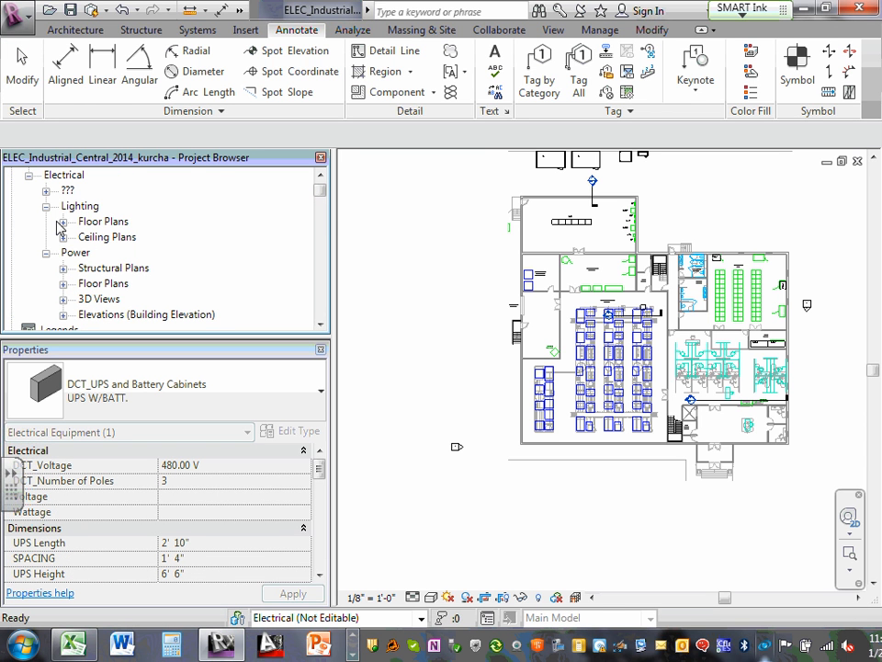
click(64, 283)
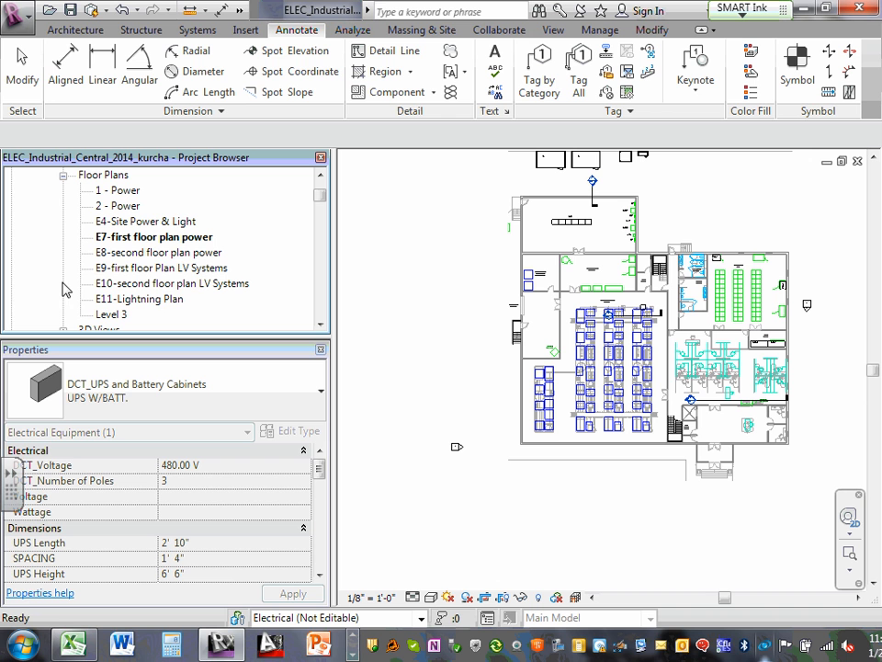
click(152, 269)
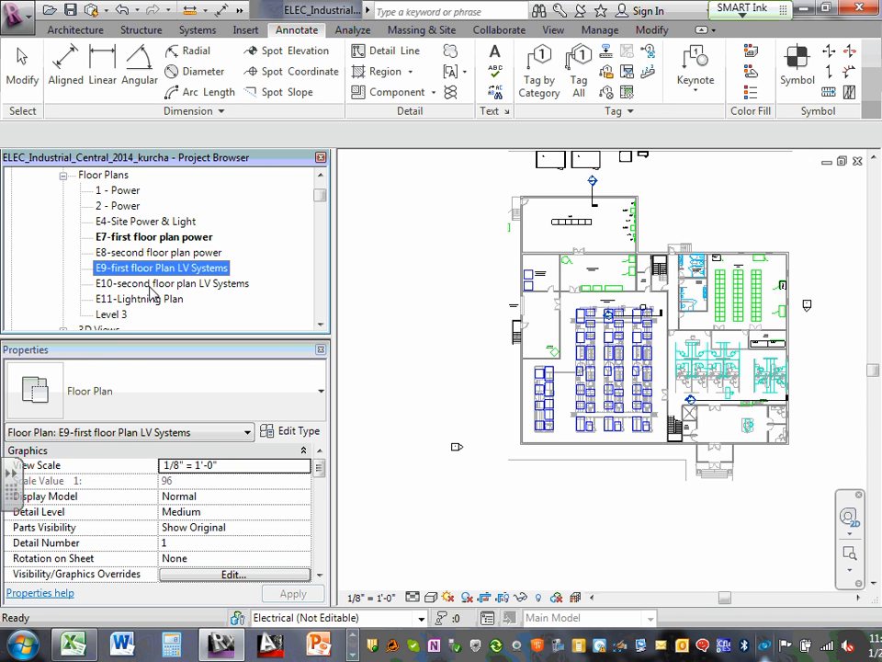
click(152, 285)
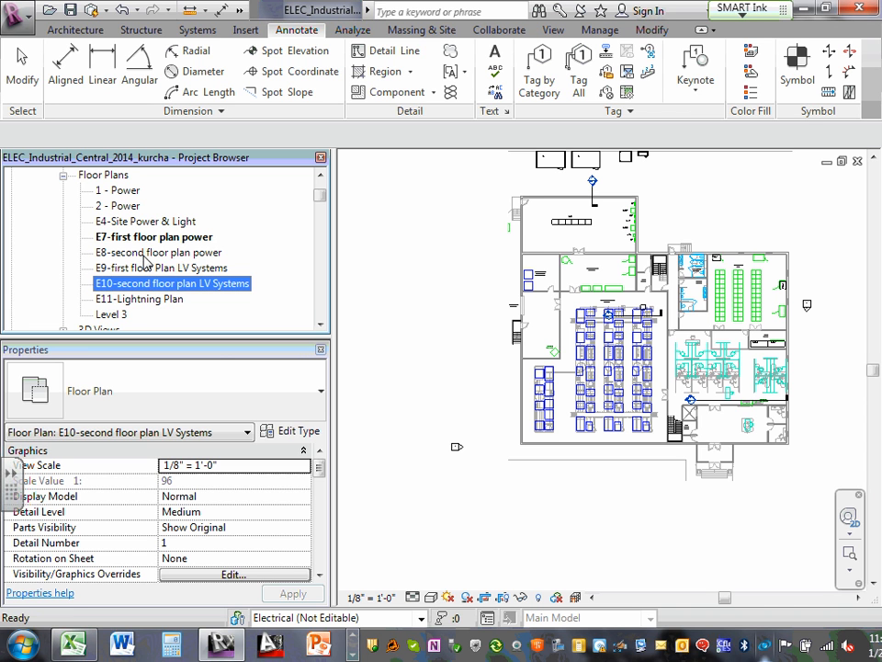
click(147, 253)
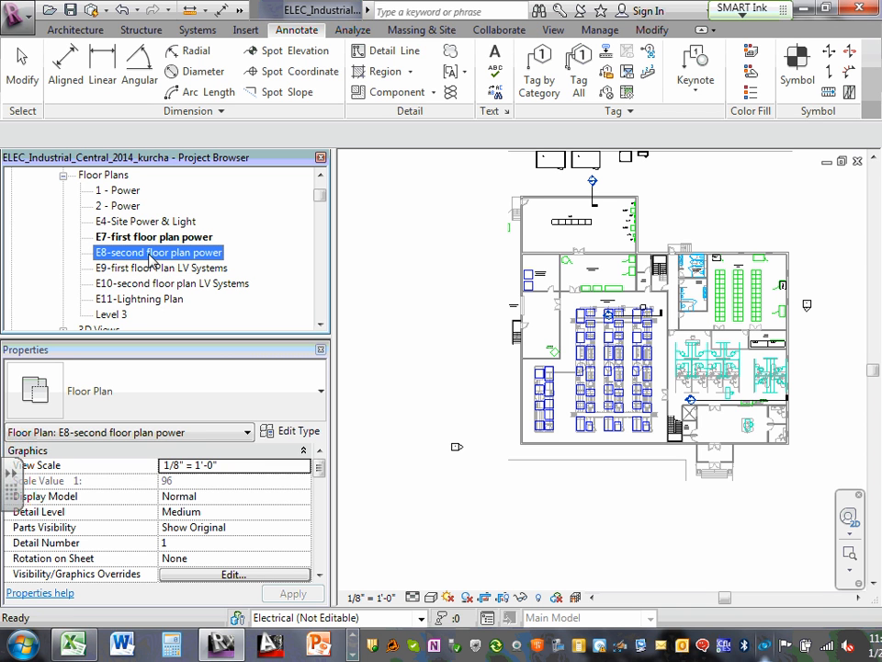
double_click(149, 255)
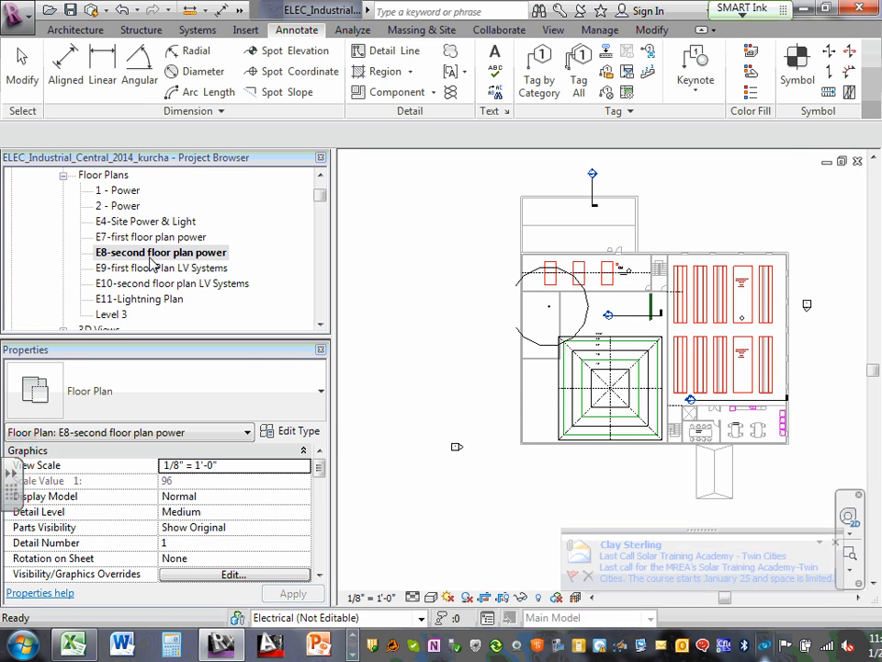
Step: Examine the second floor mechanical room and browse the electrical equipment families around DCT_PB-480 in the project
scroll(740, 255, up, 4)
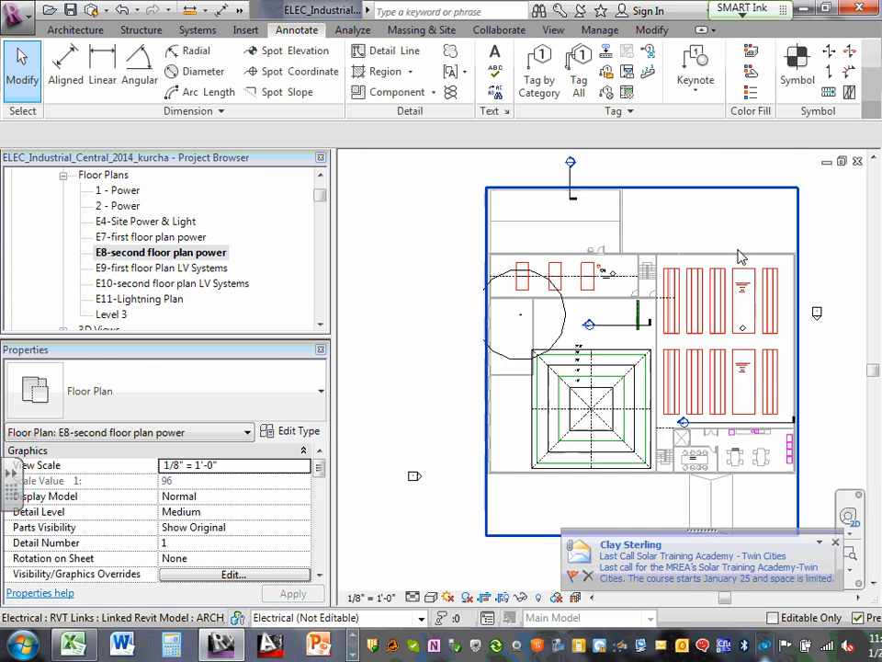
scroll(542, 269, up, 4)
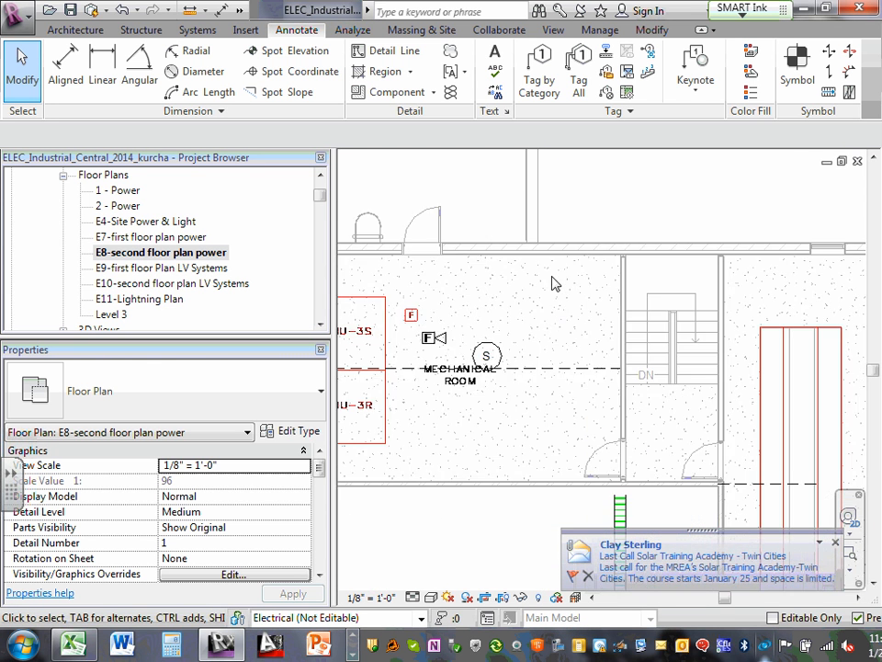
scroll(573, 309, down, 2)
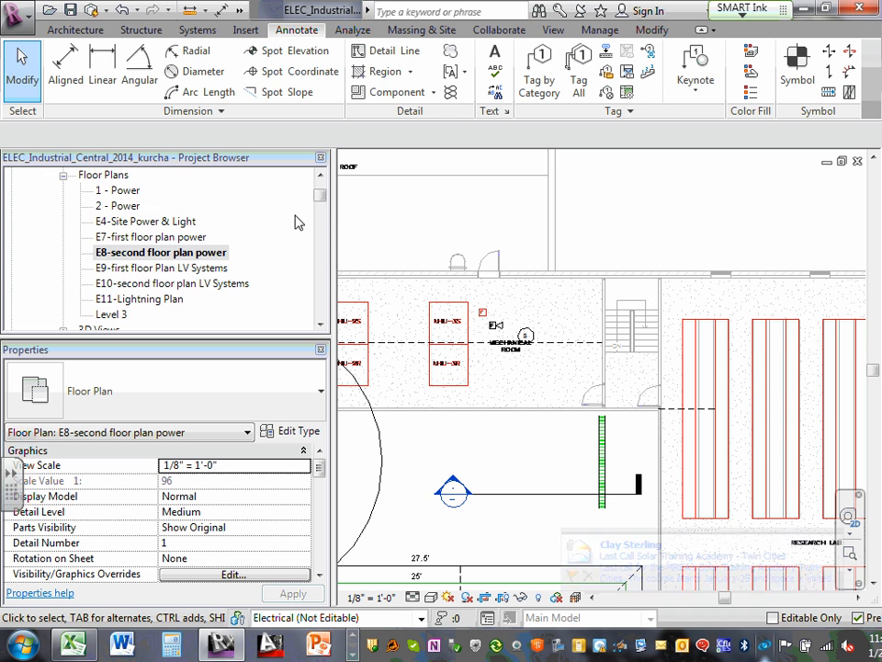
drag(322, 200, 329, 255)
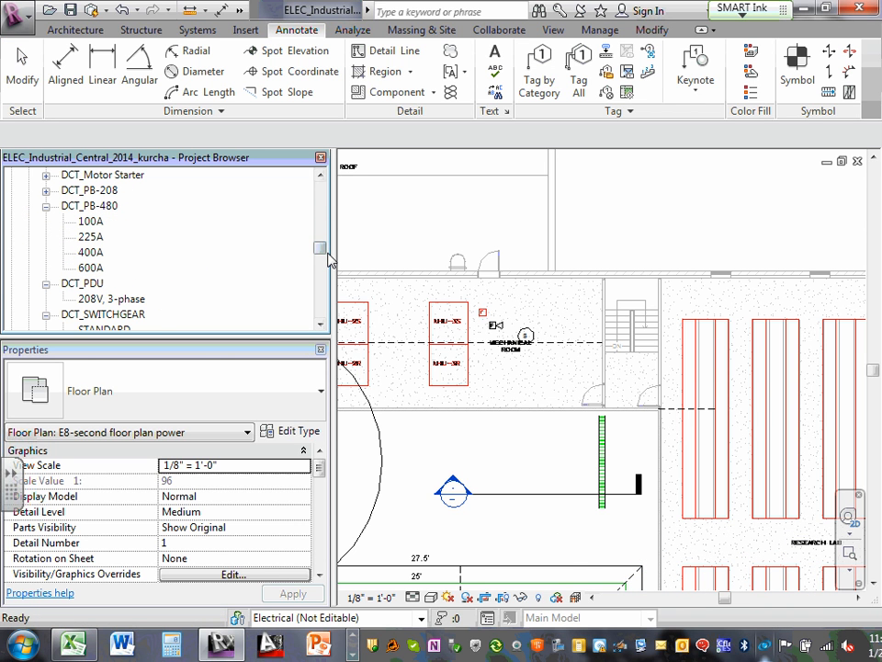
Step: Switch to Excel and check the panel headings at the start of the Industrial load calculation sheet
click(73, 643)
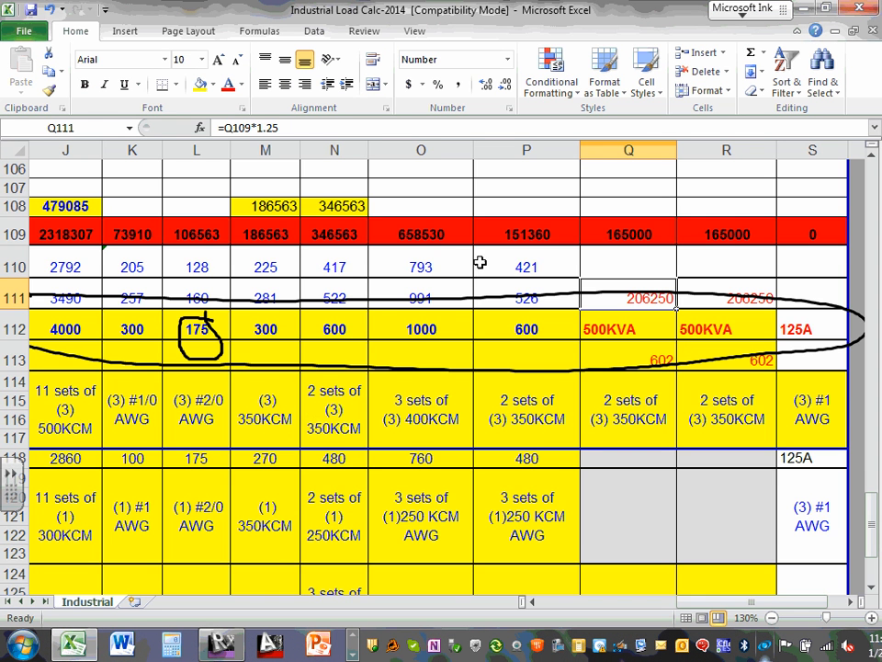
scroll(469, 257, up, 20)
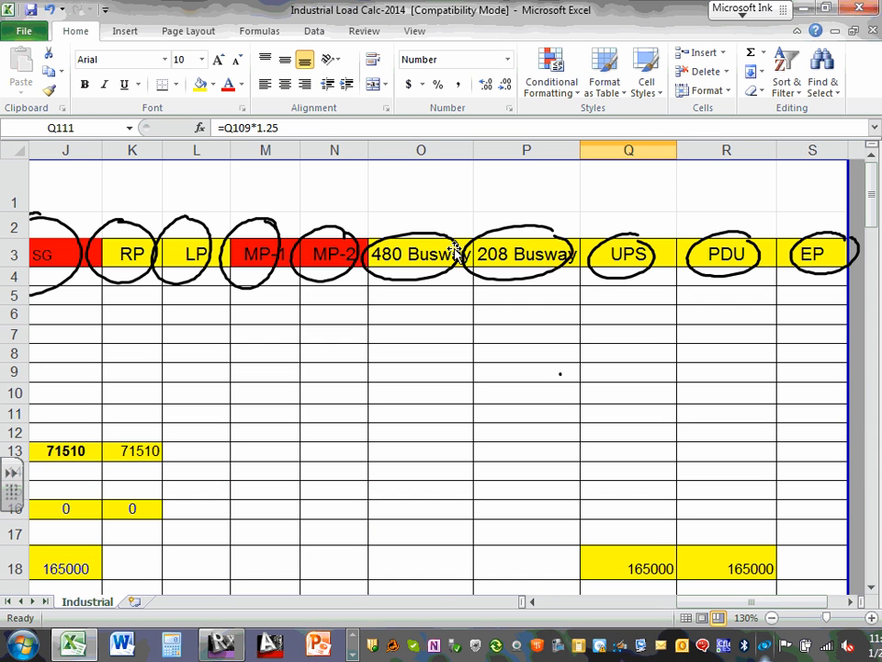
Step: Check the MP-2 size in the load calculation sheet and place a 600A DCT_PB-480 panel against the mechanical room's stair wall in Revit
scroll(455, 250, down, 20)
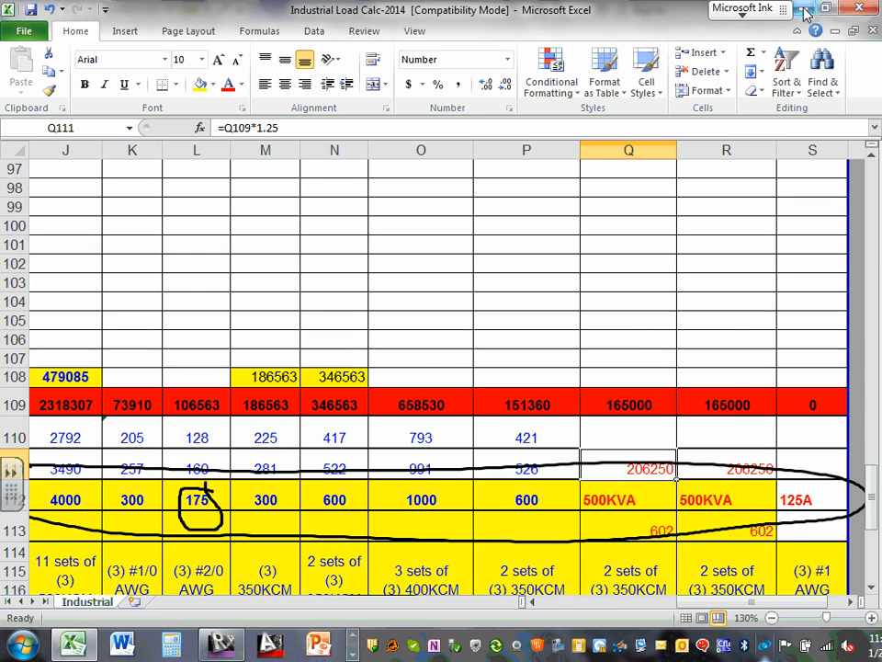
key(alt+Tab)
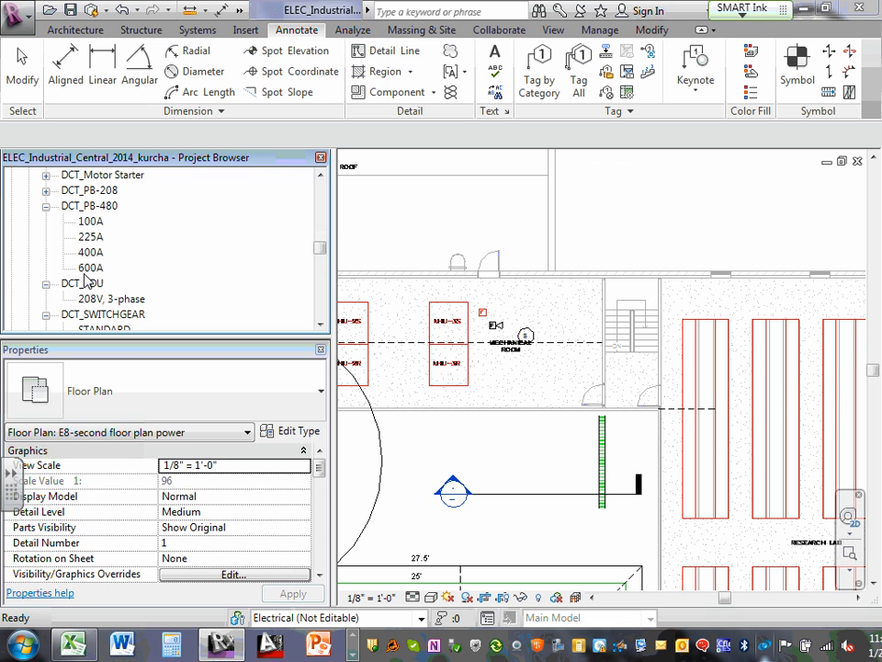
click(91, 268)
drag(91, 268, 593, 302)
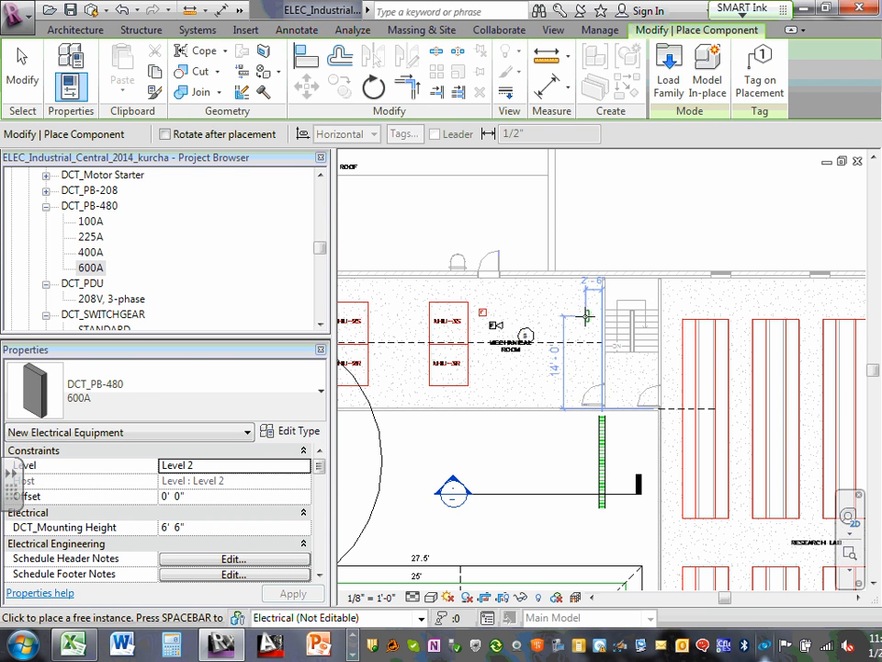
scroll(580, 320, up, 5)
scroll(650, 326, down, 3)
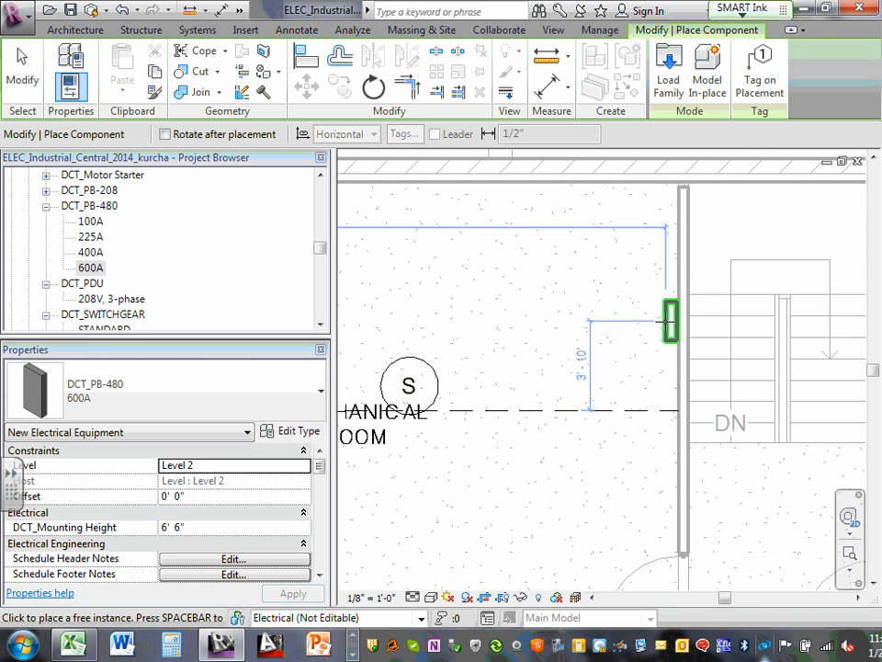
click(666, 320)
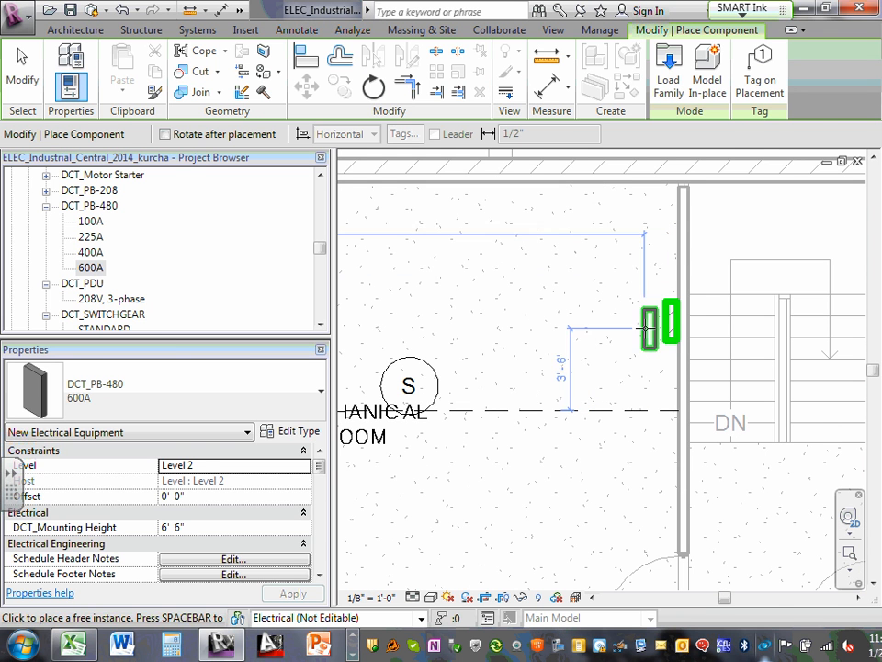
key(Escape)
key(Escape)
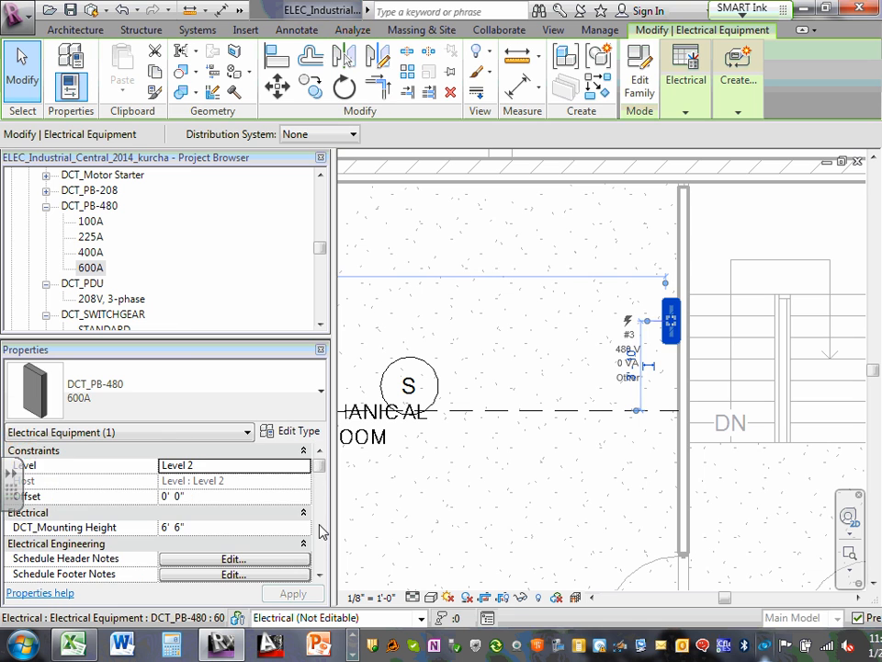
Step: Set the panel name of the new 600A panel to MP_2
drag(320, 468, 321, 525)
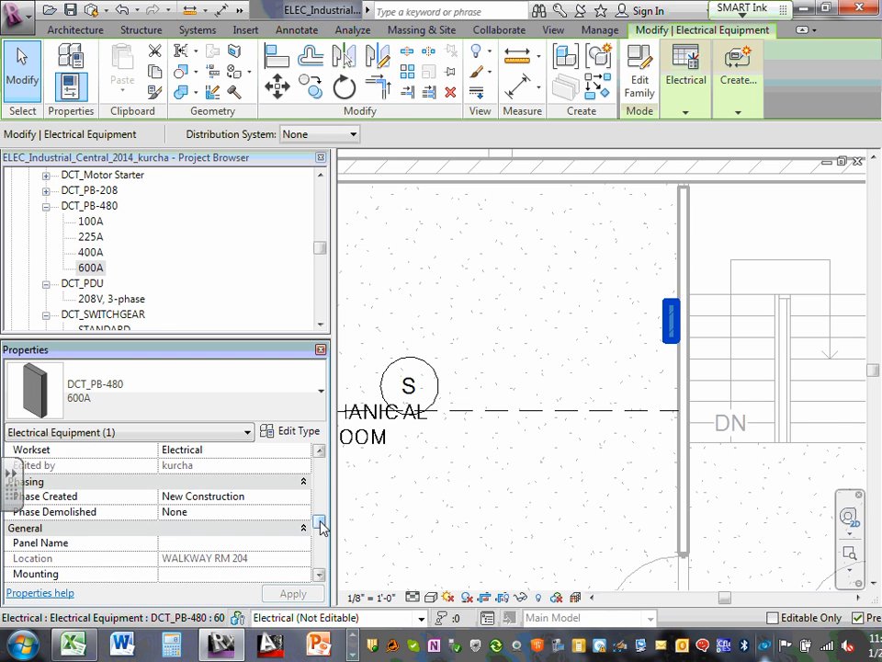
click(177, 543)
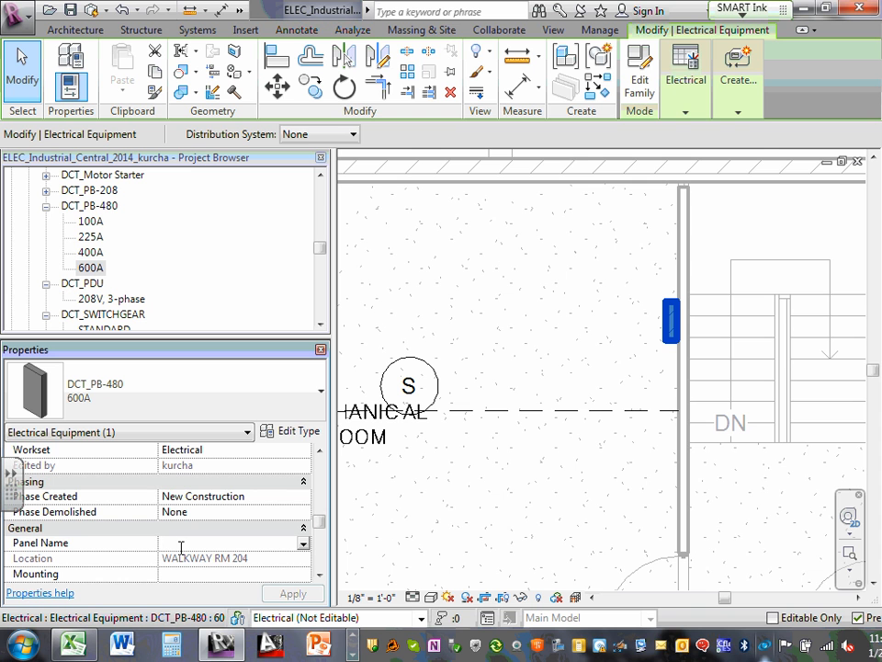
text(M)
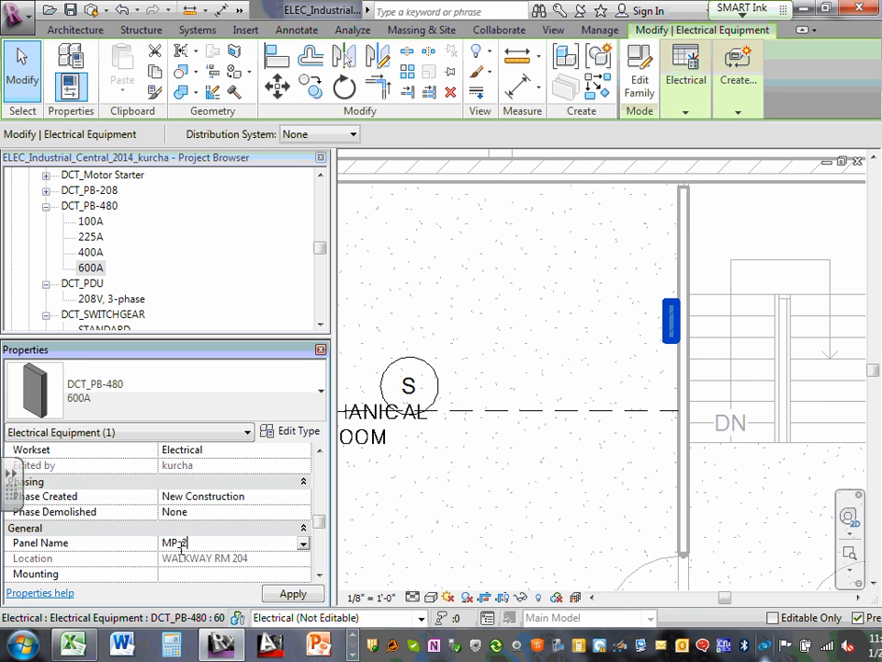
text(P_2)
Step: Set the new panel's distribution system to 480/277 Wye and apply the property changes
drag(313, 521, 320, 547)
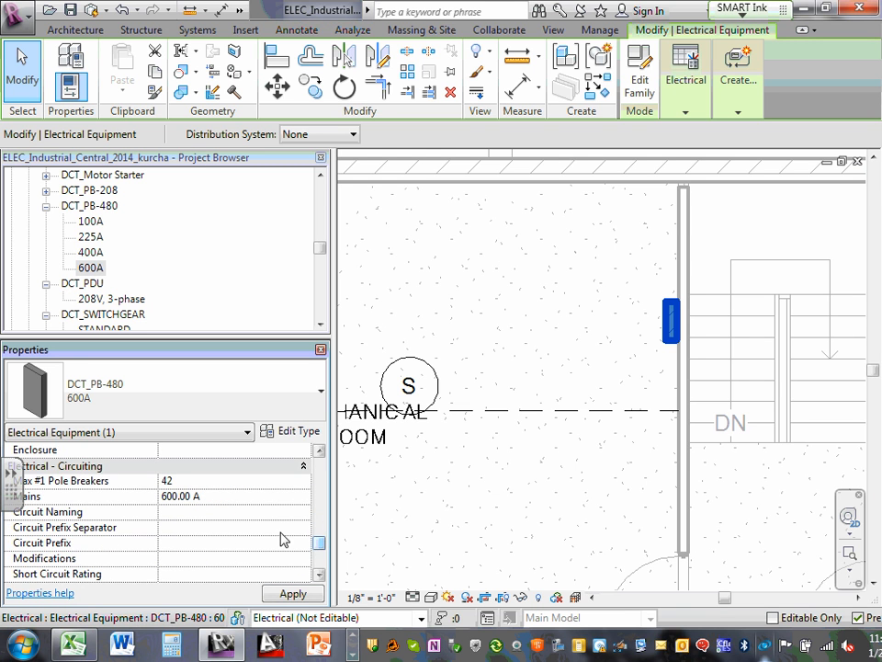
click(193, 480)
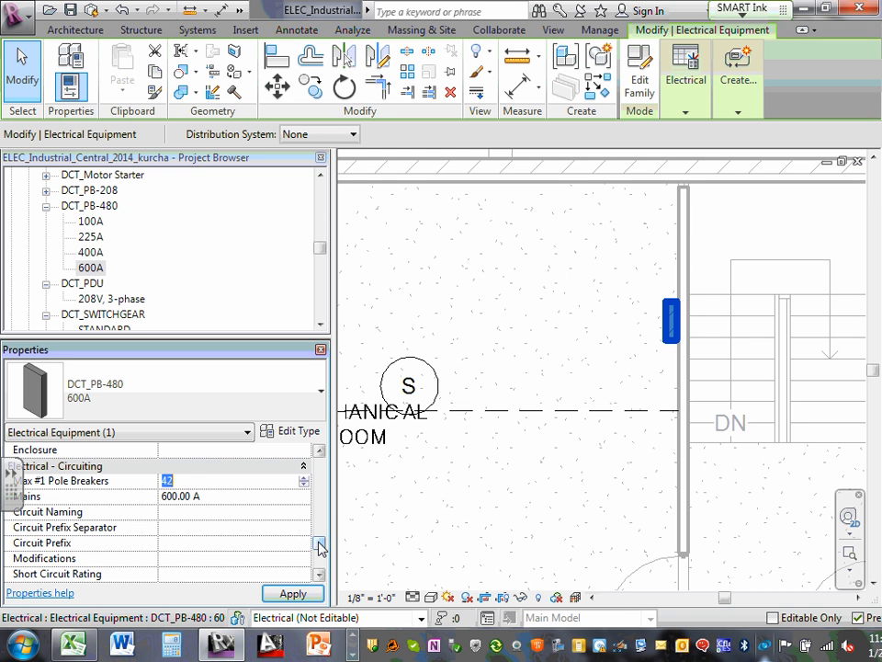
drag(318, 543, 320, 567)
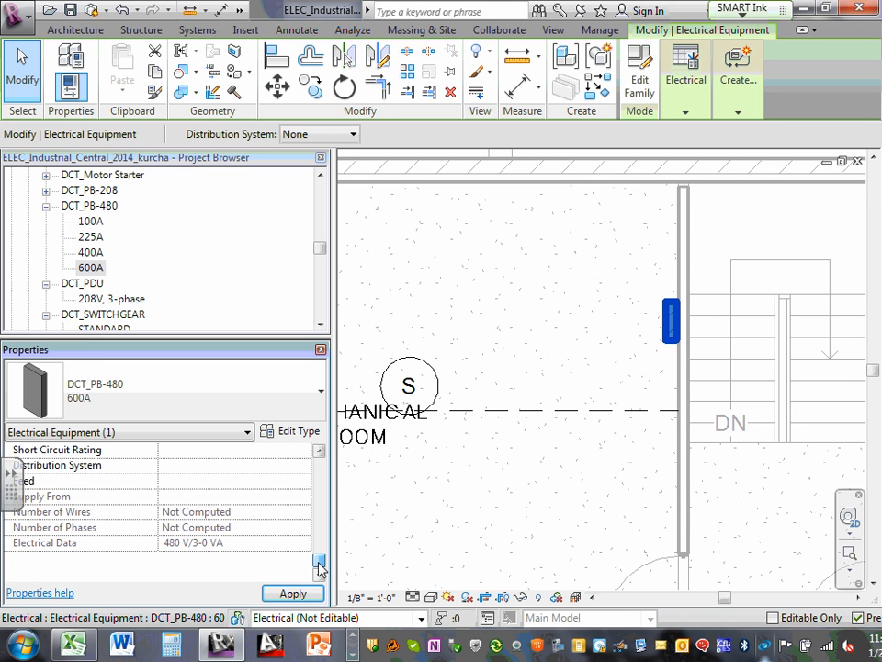
click(239, 466)
click(303, 467)
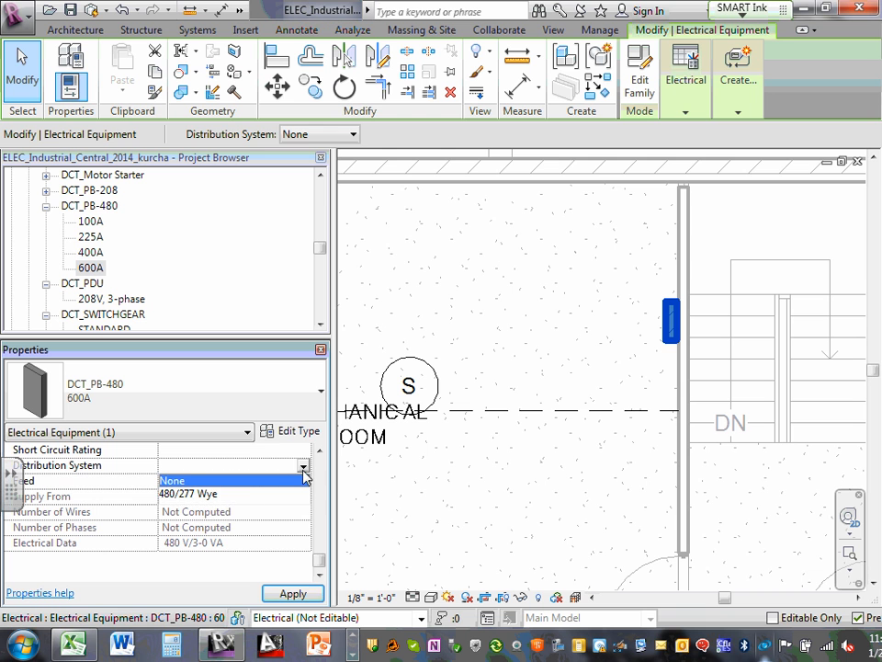
click(212, 496)
click(292, 593)
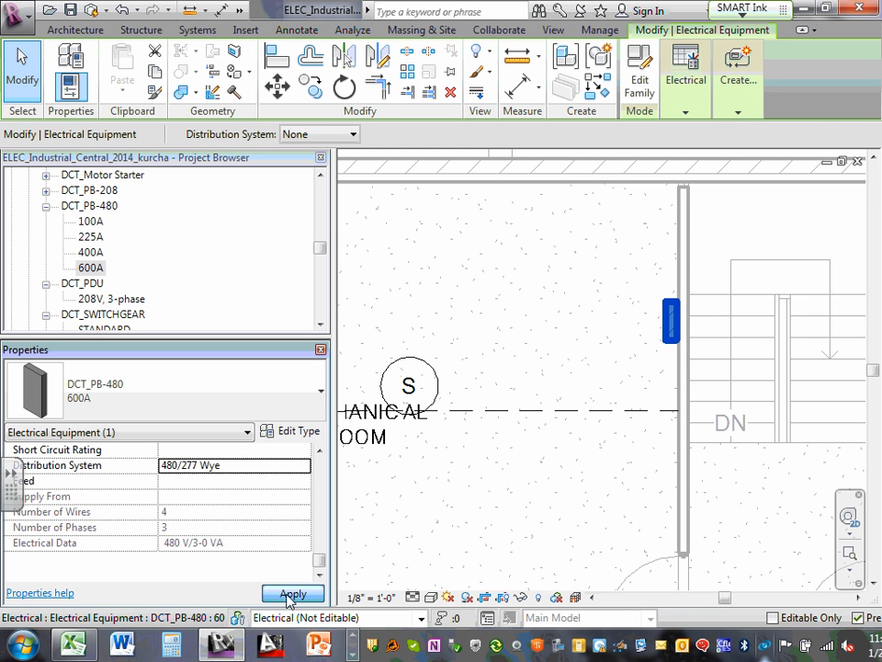
Step: Deselect the panel and save the project
click(487, 277)
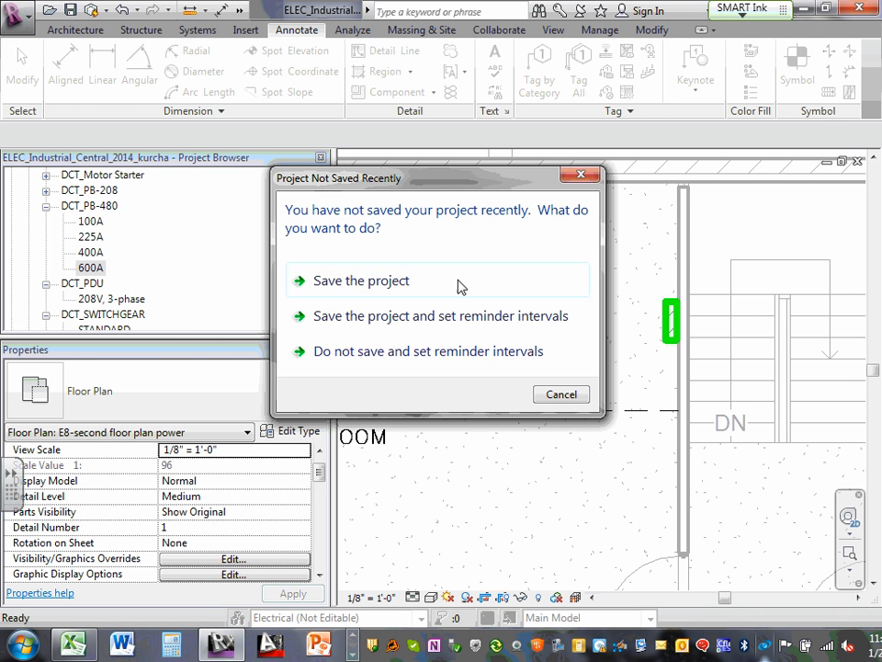
click(450, 281)
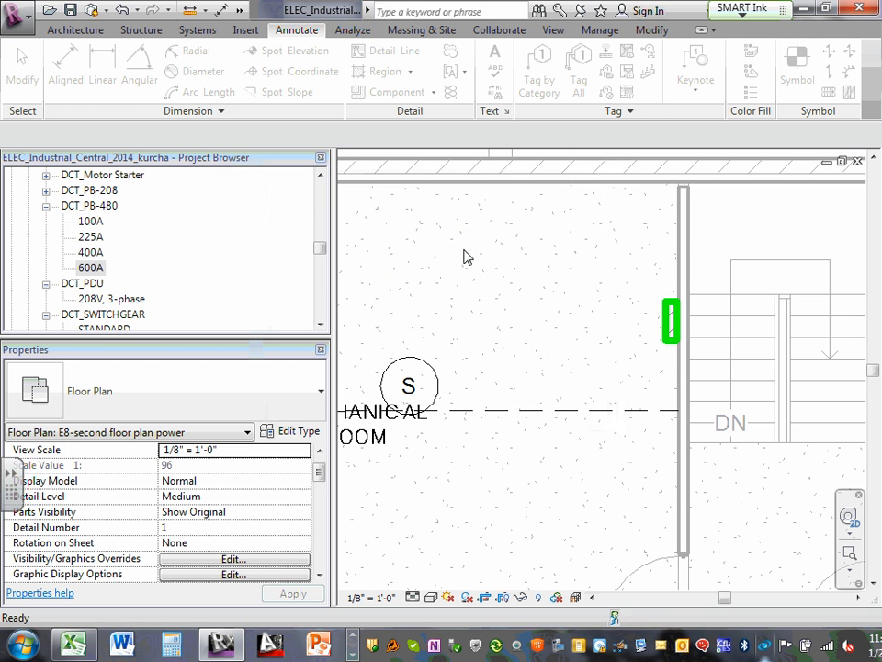
click(450, 270)
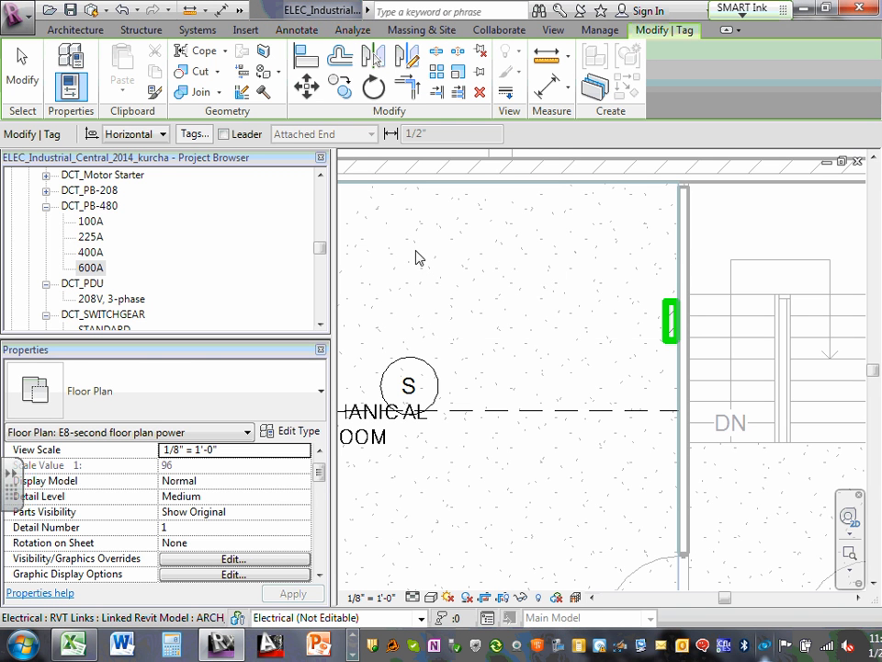
Step: Tag the new panel by category without a leader, placing the tag beside it inside the mechanical room
click(304, 28)
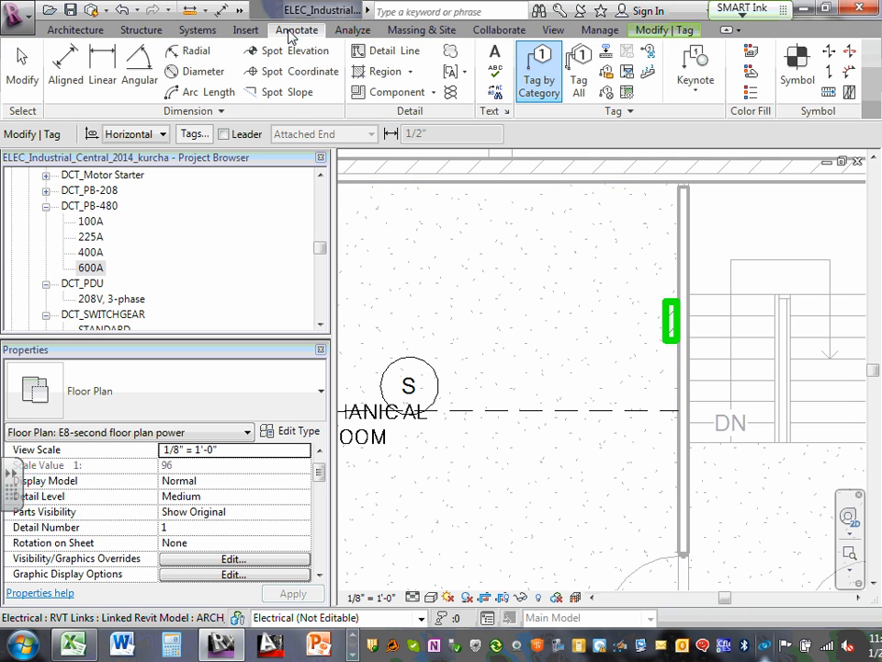
click(670, 327)
drag(672, 332, 625, 326)
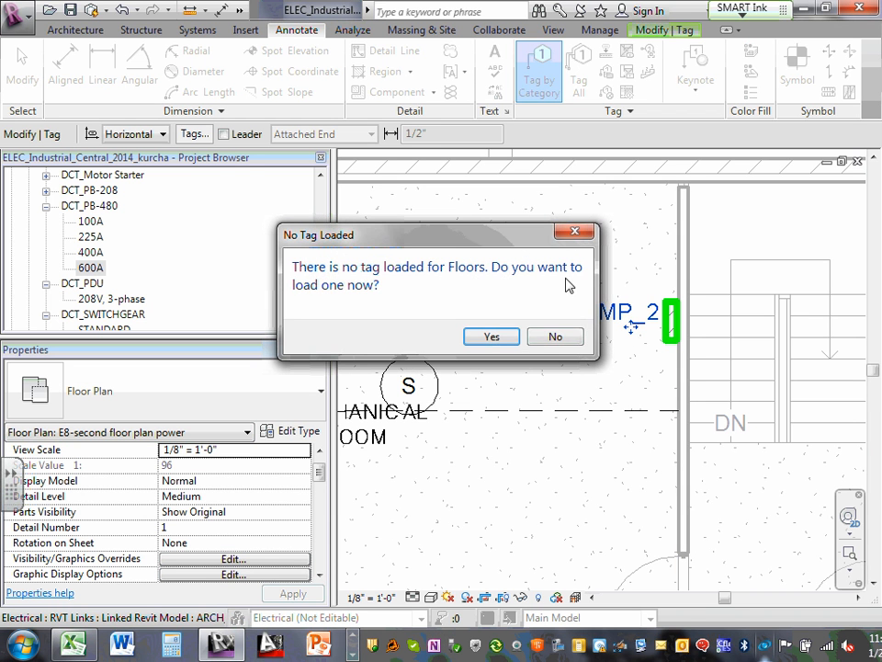
key(Escape)
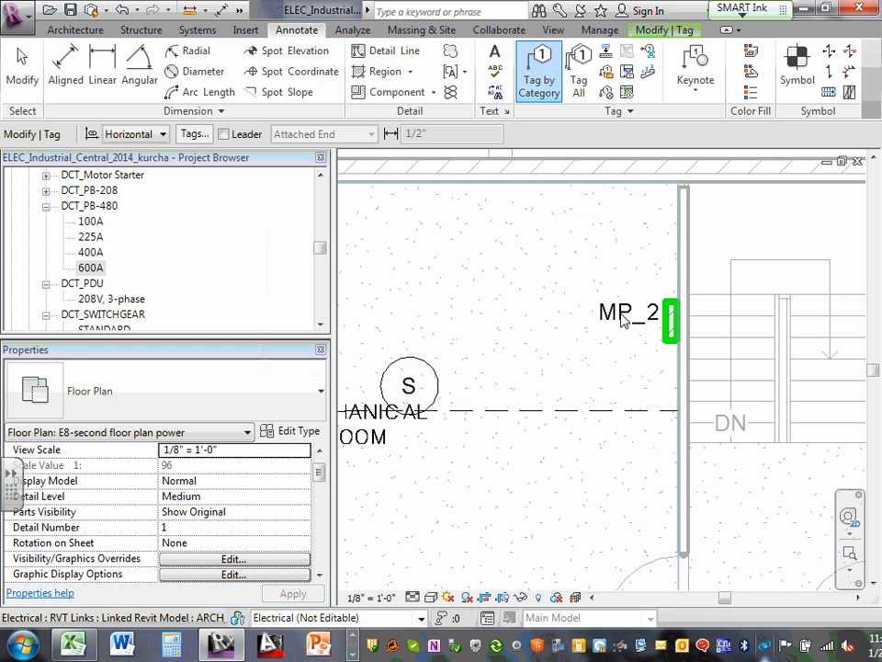
click(623, 321)
click(557, 334)
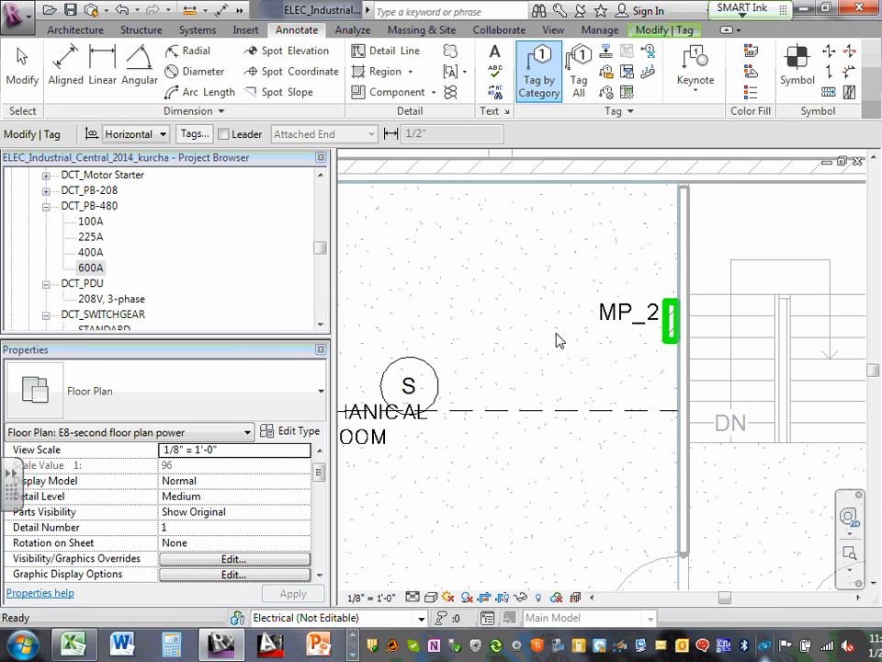
key(Escape)
key(Escape)
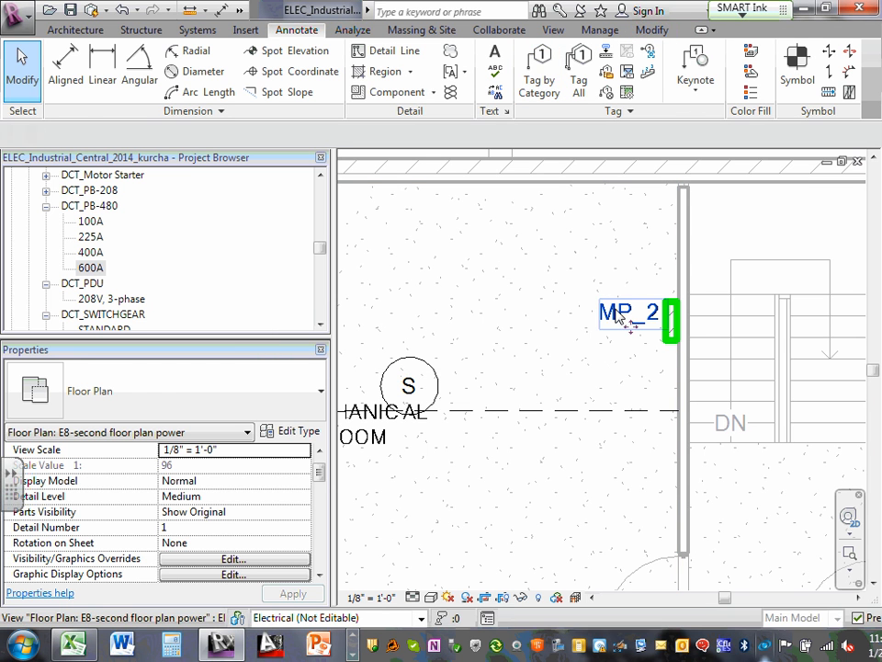
Step: Change the text of the panel's tag to MP-2
click(619, 315)
click(626, 316)
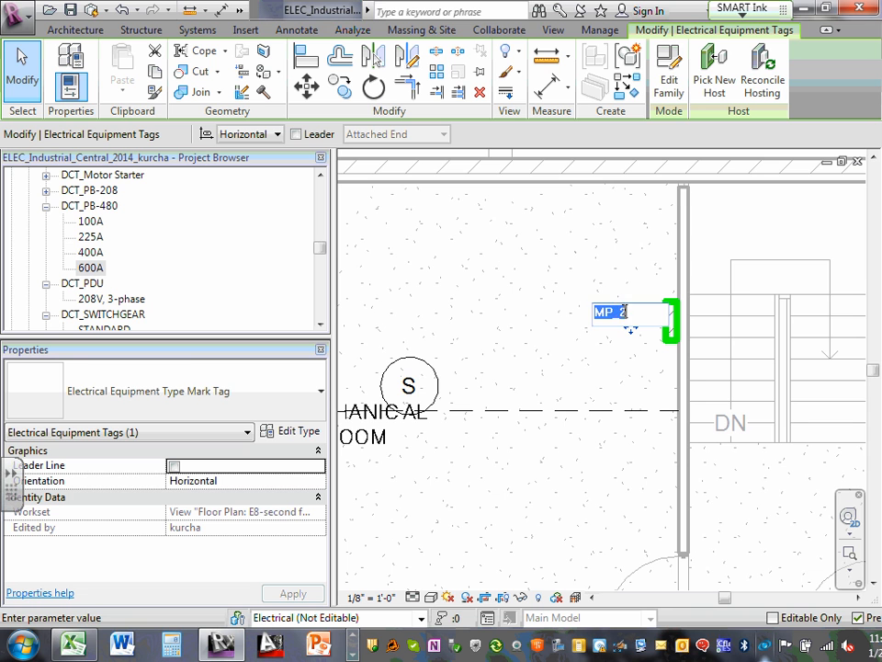
click(625, 313)
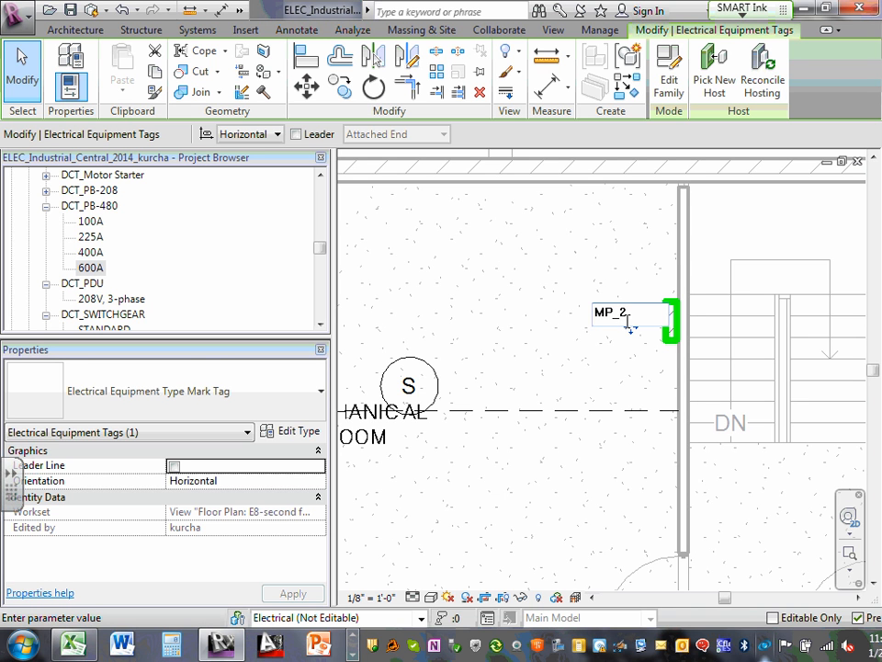
click(549, 336)
click(549, 295)
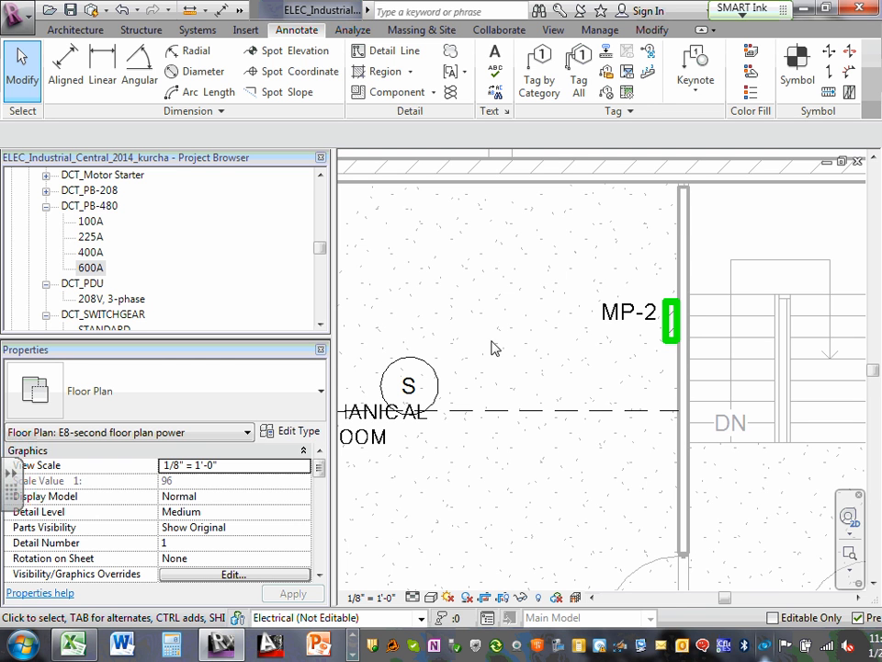
Step: Open the E7-first floor plan power view from the Power floor plans
scroll(491, 347, down, 5)
scroll(444, 416, up, 1)
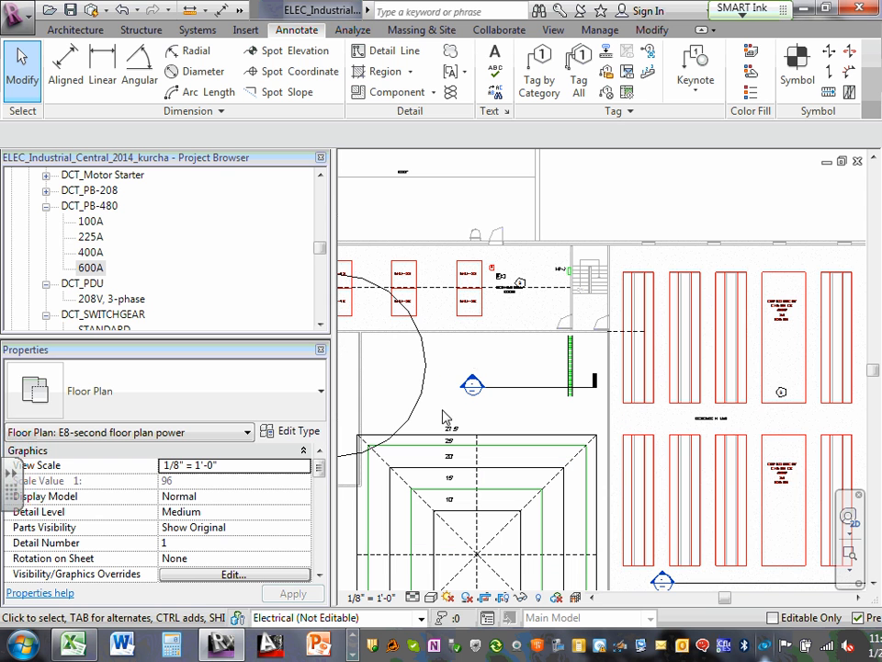
drag(321, 248, 322, 197)
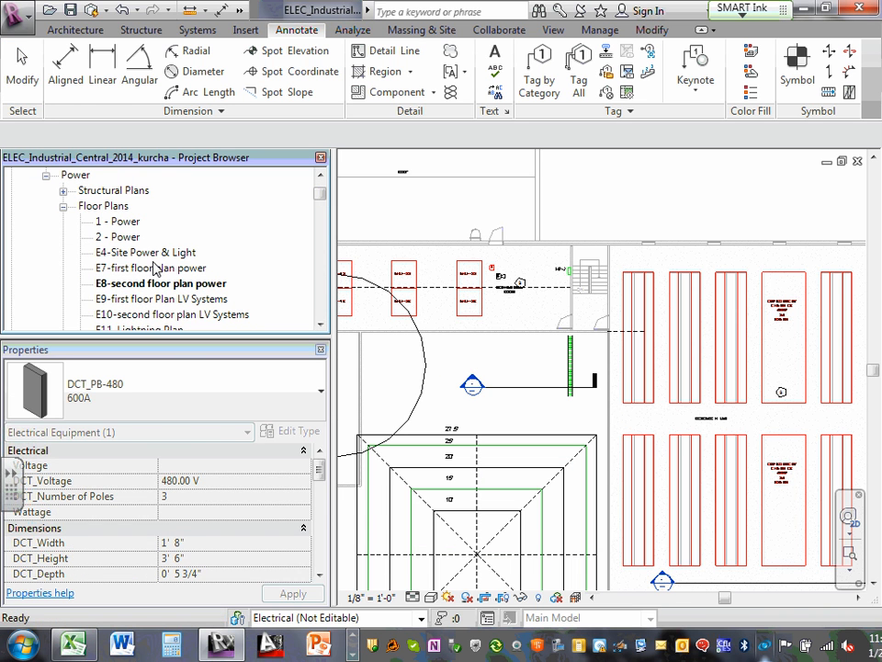
double_click(158, 268)
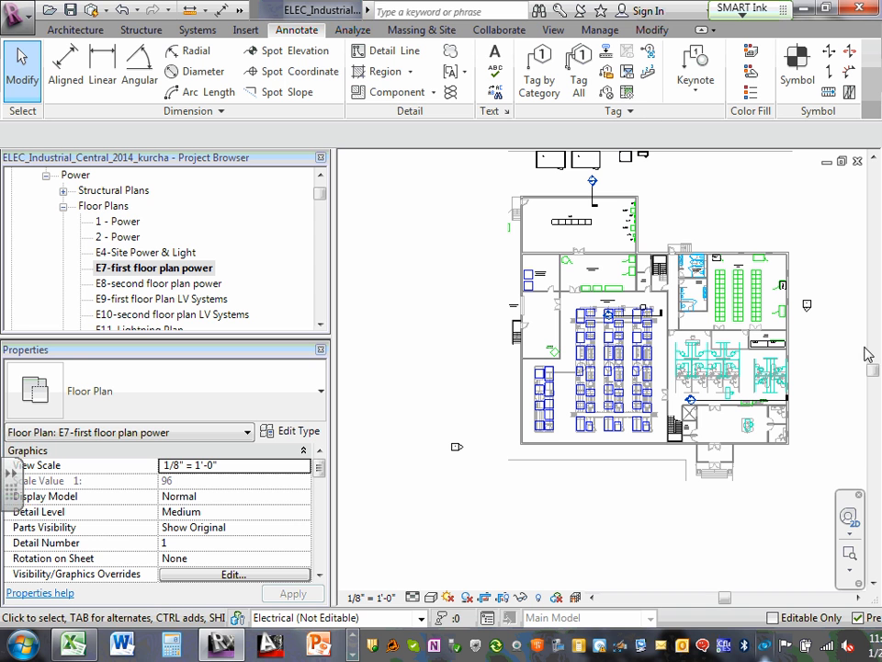
Step: Switch to Adobe Reader and examine the riser diagram and riser schedule in ECDM2210-Power Riser.pdf
click(352, 654)
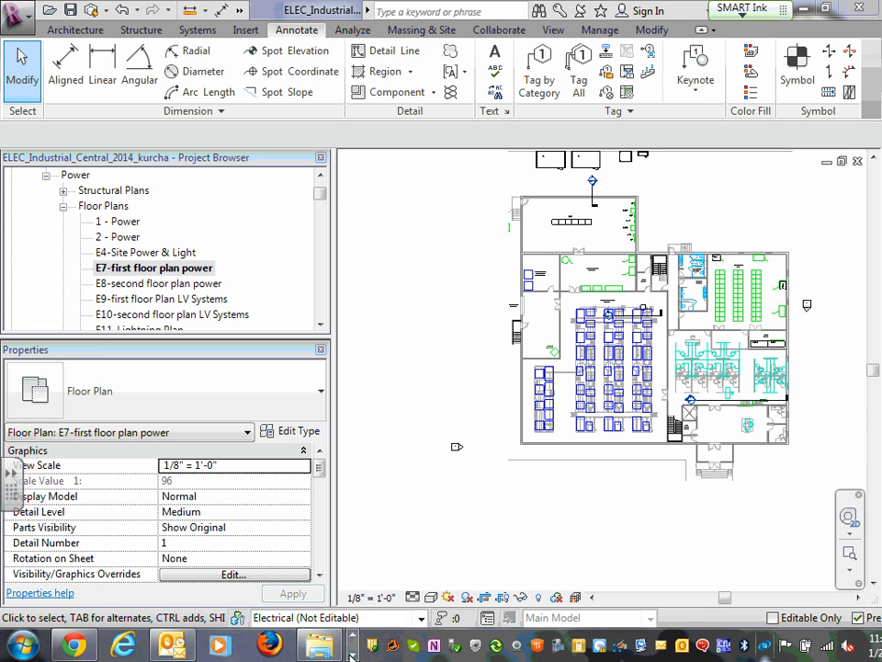
click(350, 655)
click(350, 656)
click(350, 655)
click(350, 655)
click(351, 655)
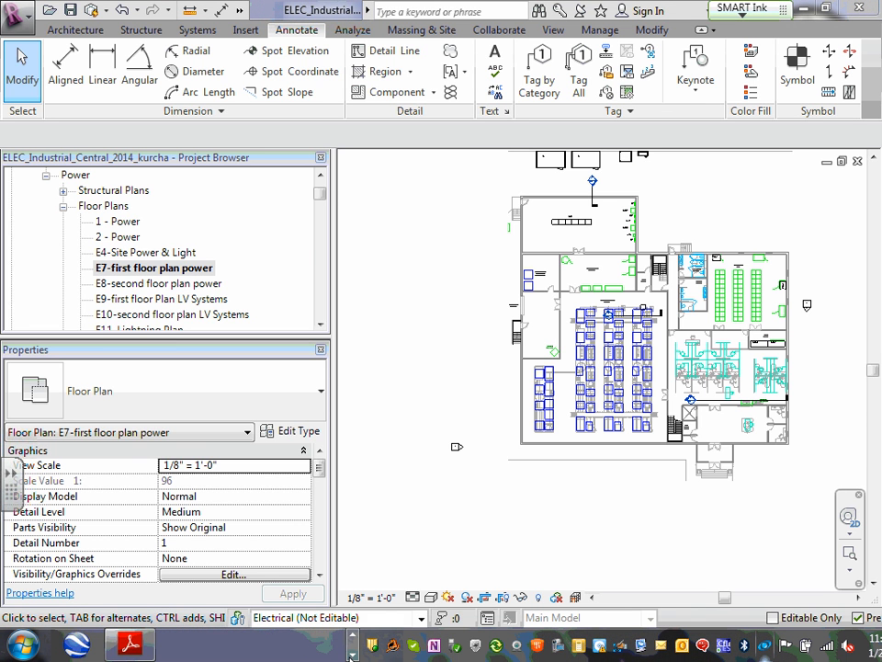
click(129, 643)
scroll(354, 294, down, 1)
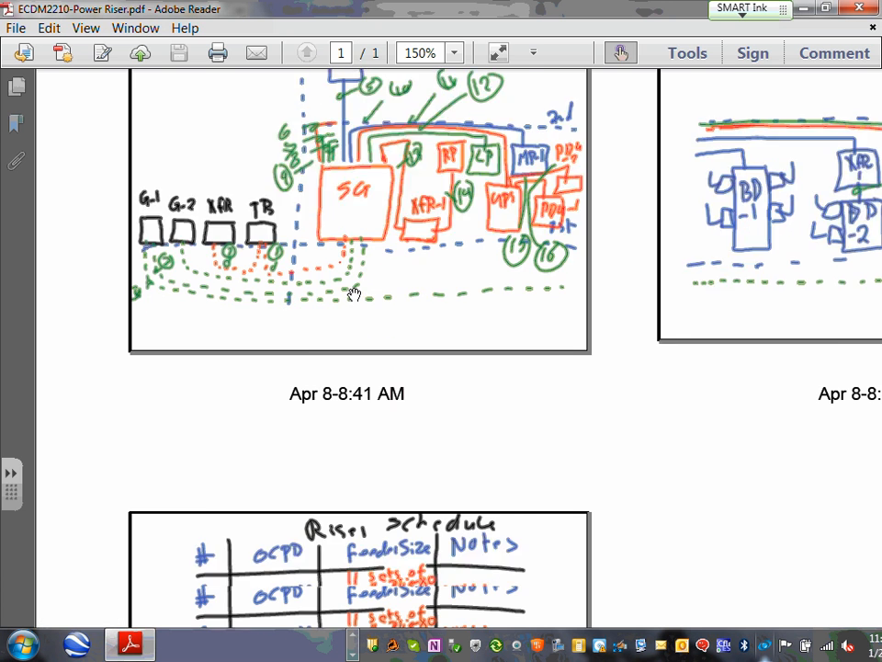
scroll(354, 294, down, 4)
scroll(379, 286, down, 1)
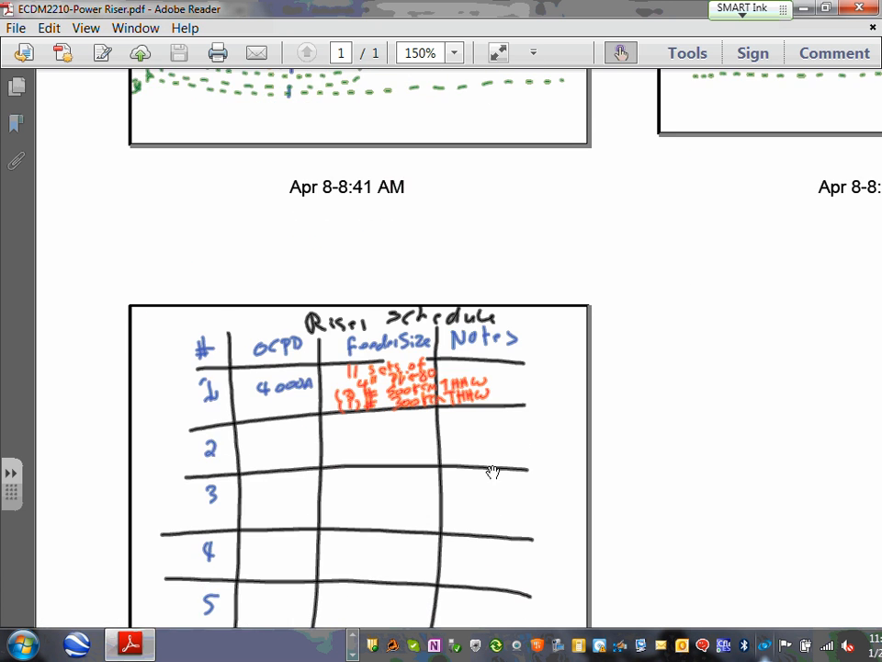
scroll(487, 464, down, 4)
scroll(397, 207, down, 3)
scroll(408, 208, up, 17)
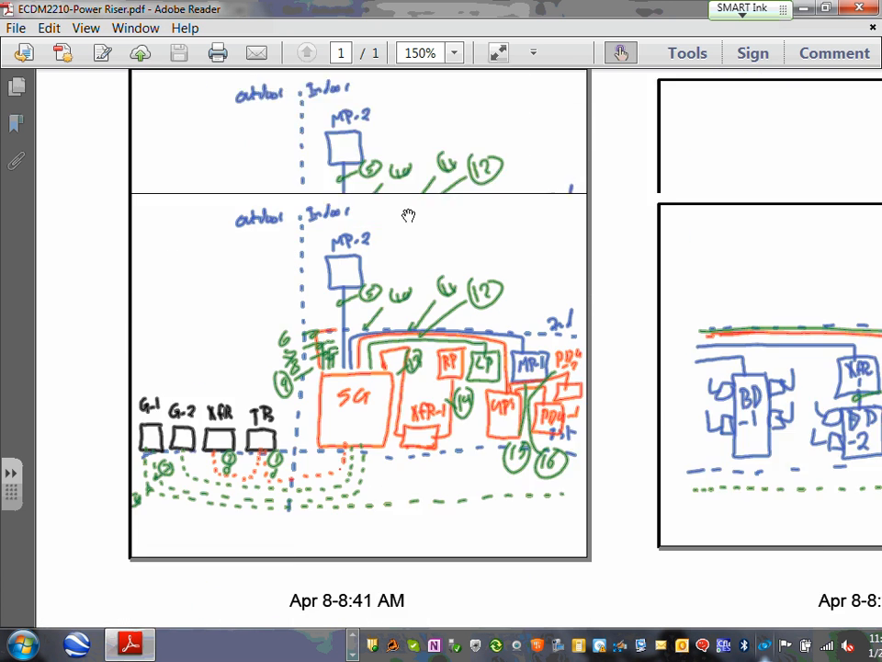
scroll(407, 217, down, 2)
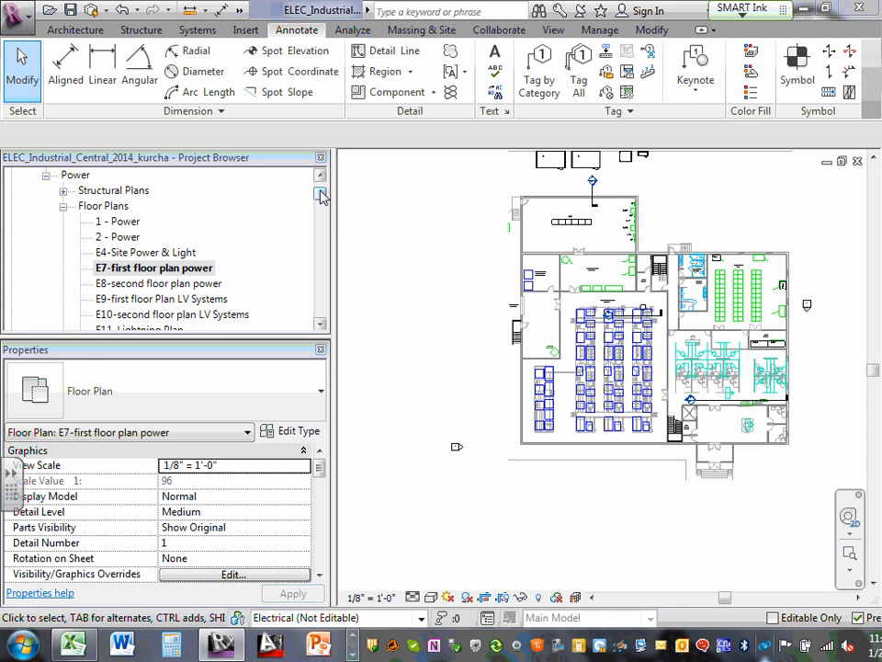
Step: Examine the drafting views listed under the electrical views that have no sub-discipline
click(63, 206)
scroll(64, 217, up, 2)
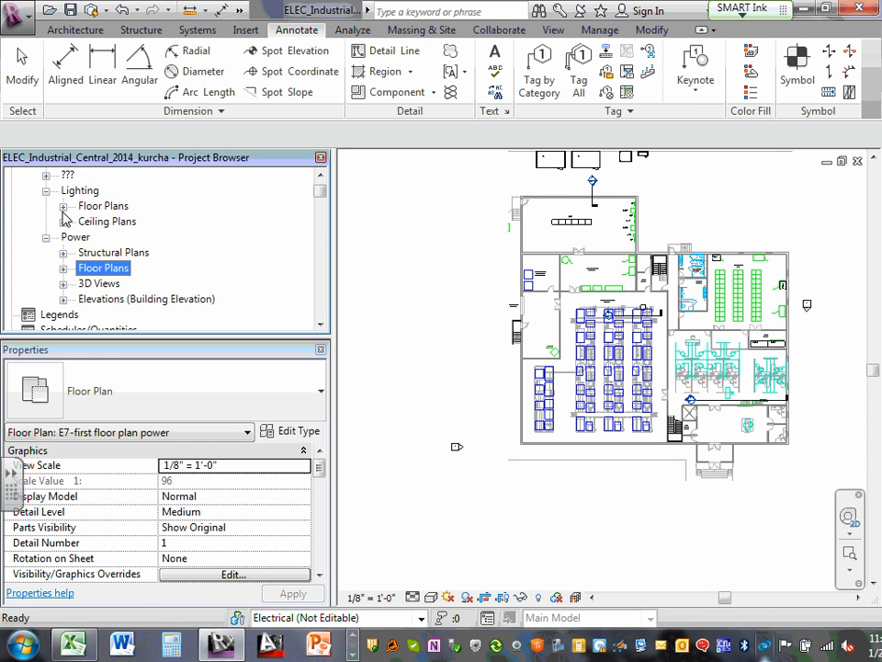
scroll(64, 217, up, 1)
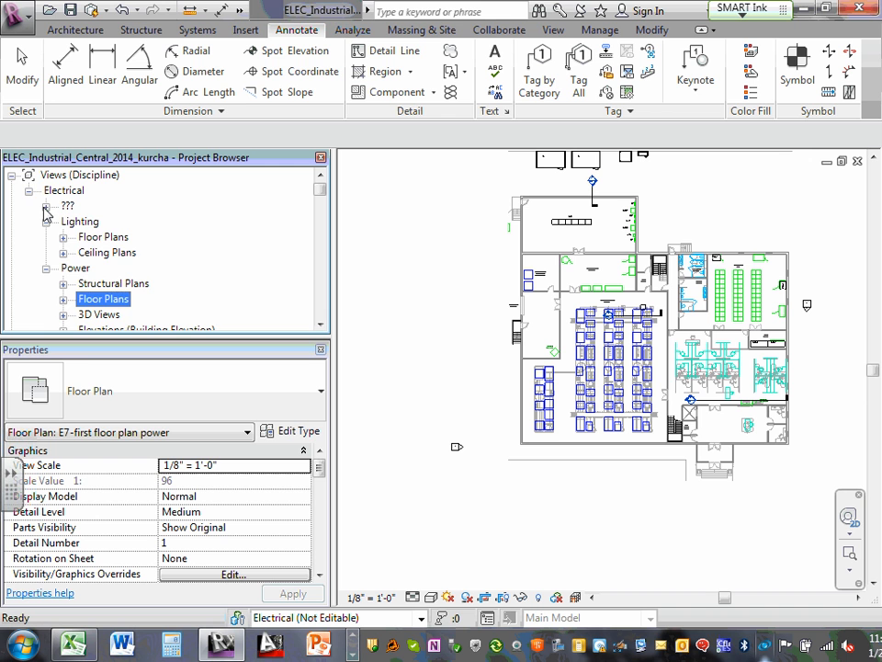
click(45, 207)
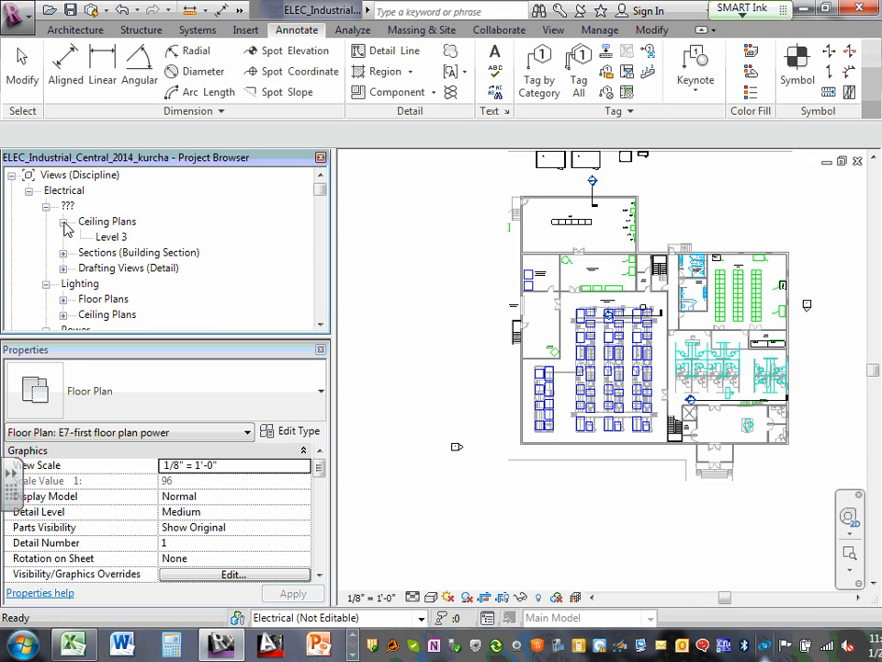
click(63, 268)
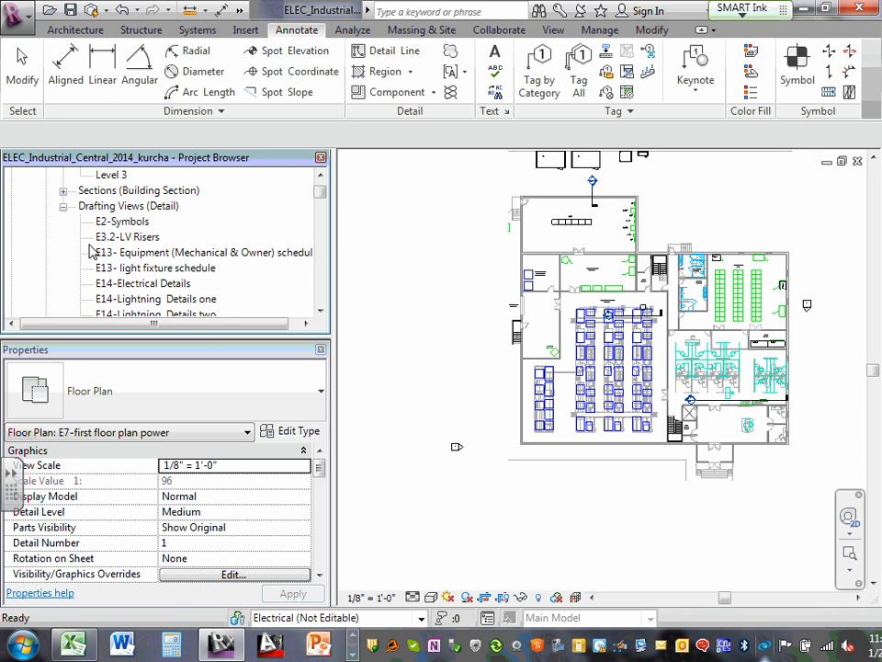
scroll(94, 252, down, 1)
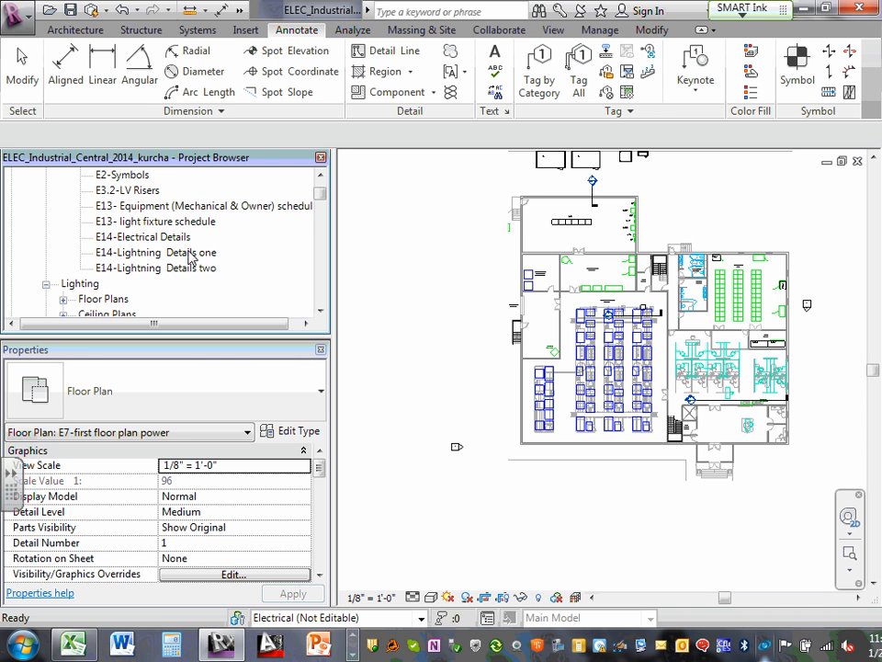
scroll(178, 267, up, 1)
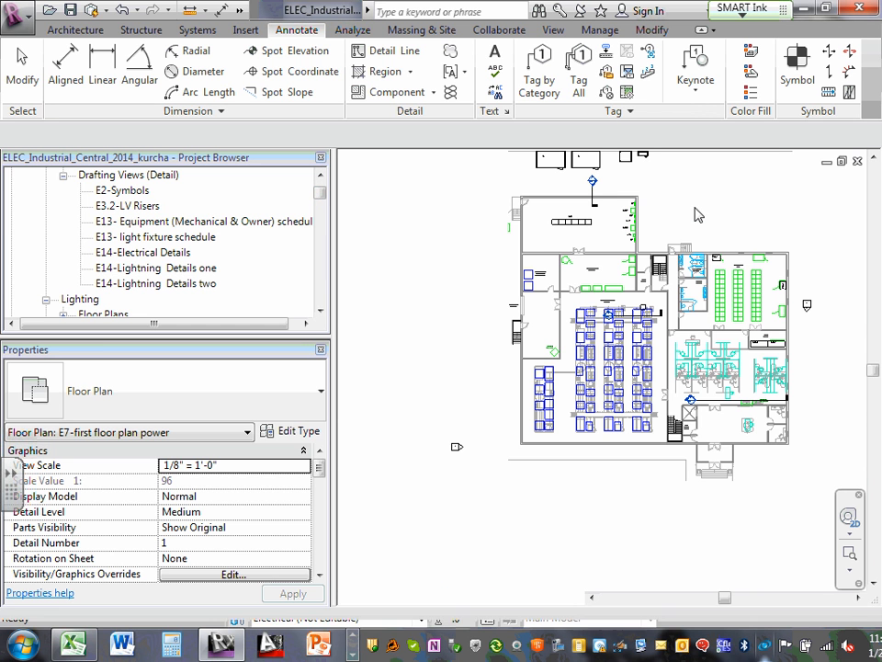
Step: Draw a horizontal building section between the outdoor generators and the generator/electrical room, spanning all the outdoor equipment and facing it
scroll(593, 236, up, 3)
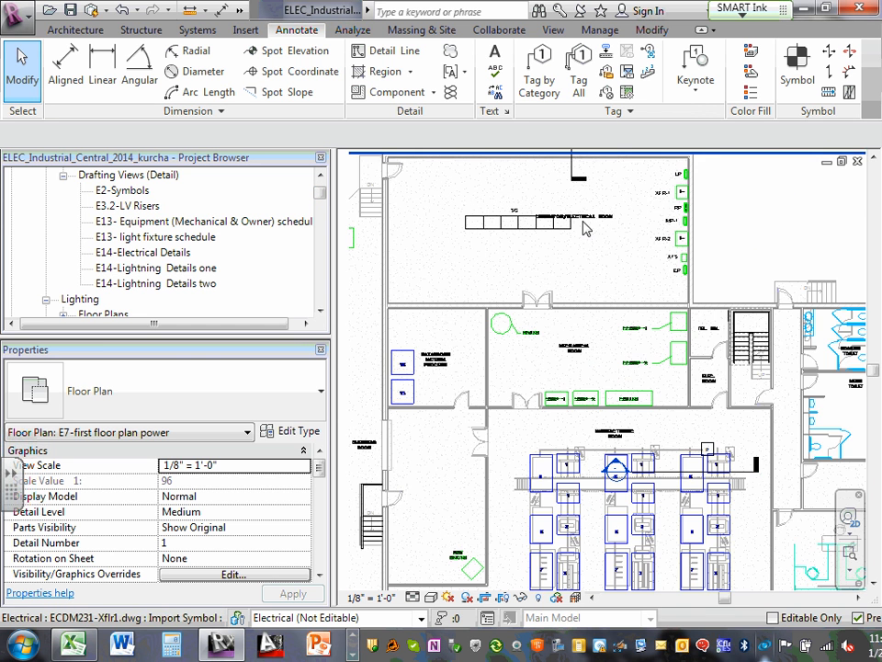
scroll(589, 226, up, 3)
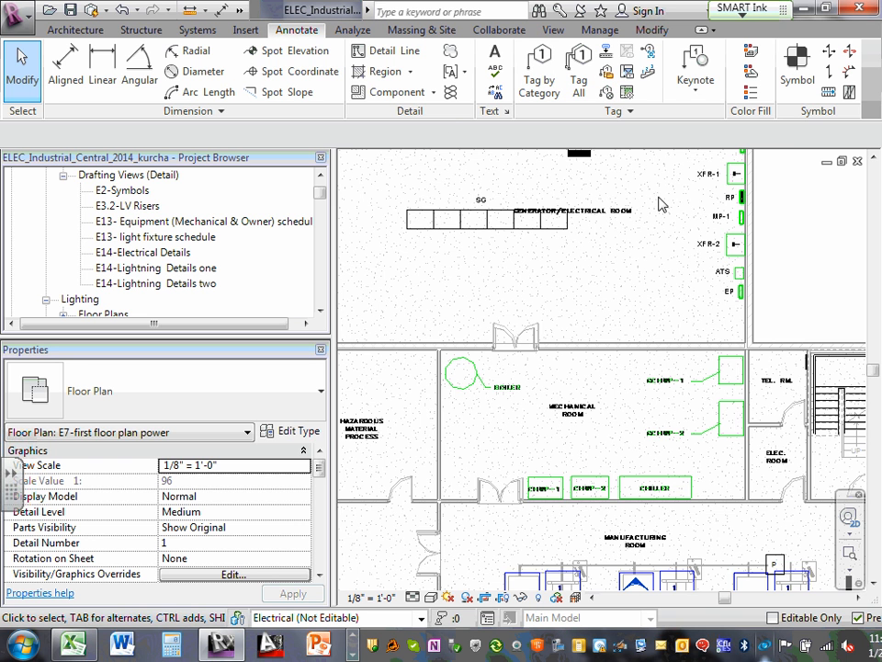
middle_drag(661, 204, 679, 302)
scroll(554, 220, down, 2)
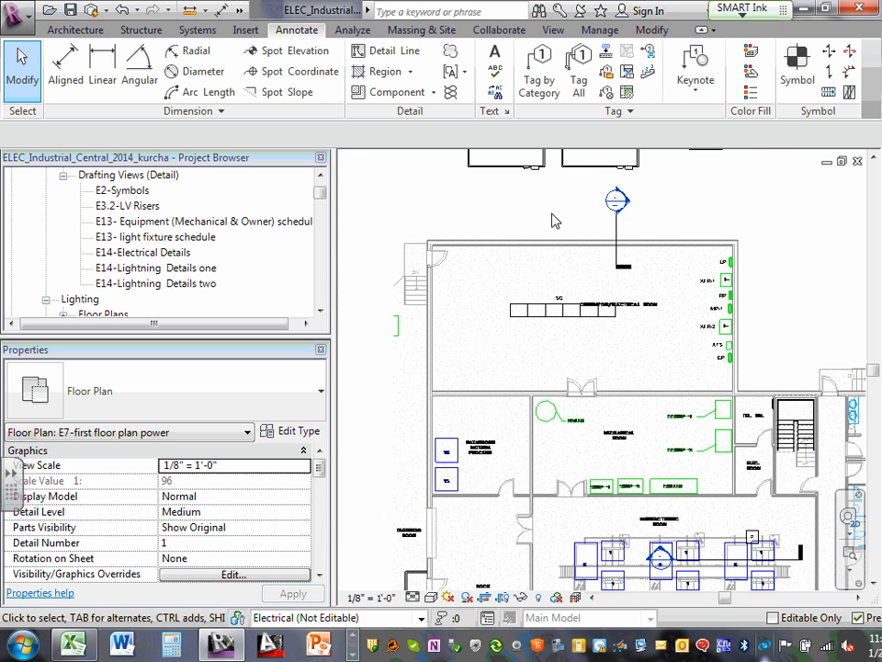
middle_drag(558, 216, 575, 314)
scroll(696, 263, up, 2)
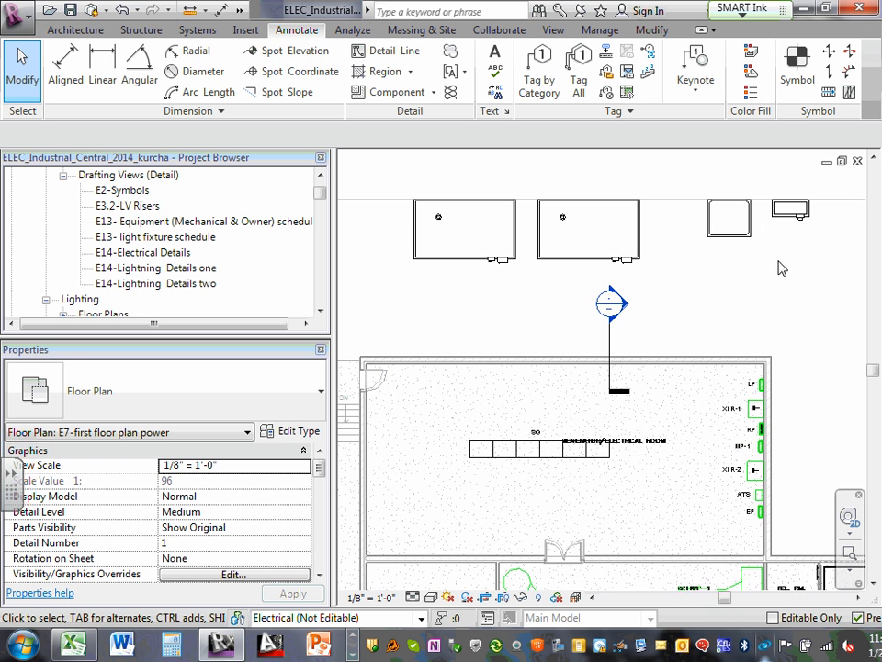
middle_drag(839, 269, 827, 258)
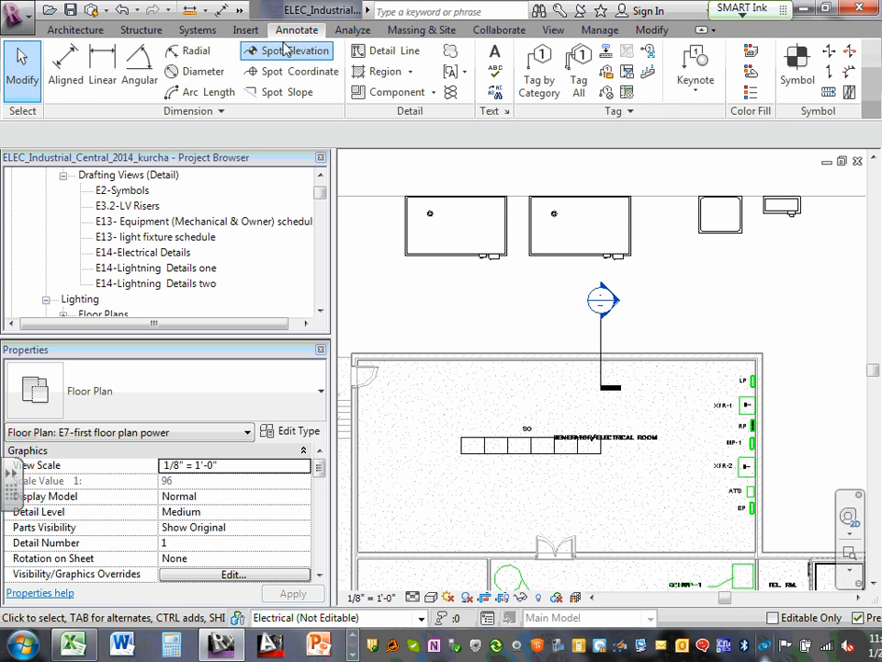
click(552, 31)
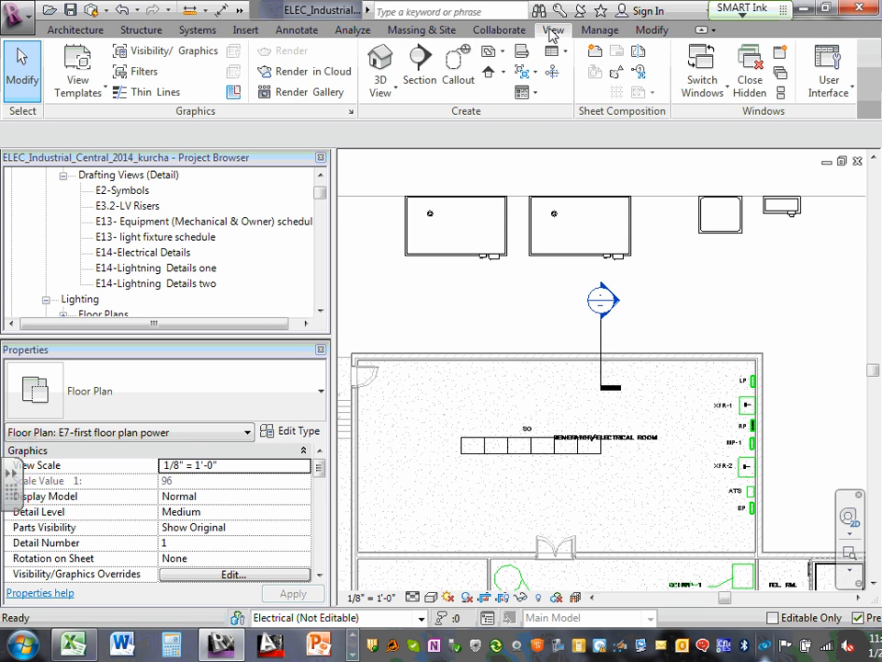
click(420, 62)
click(355, 283)
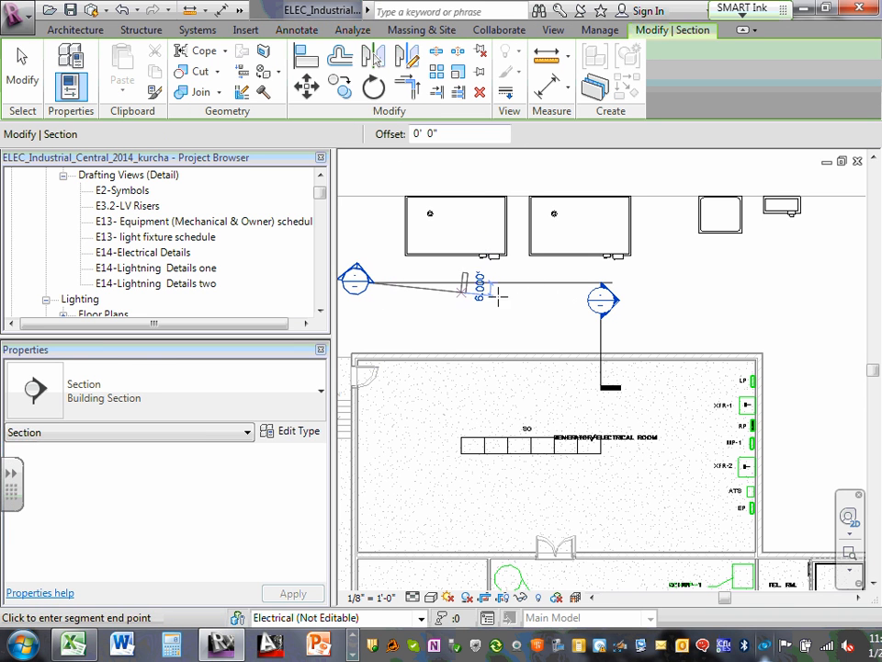
click(834, 280)
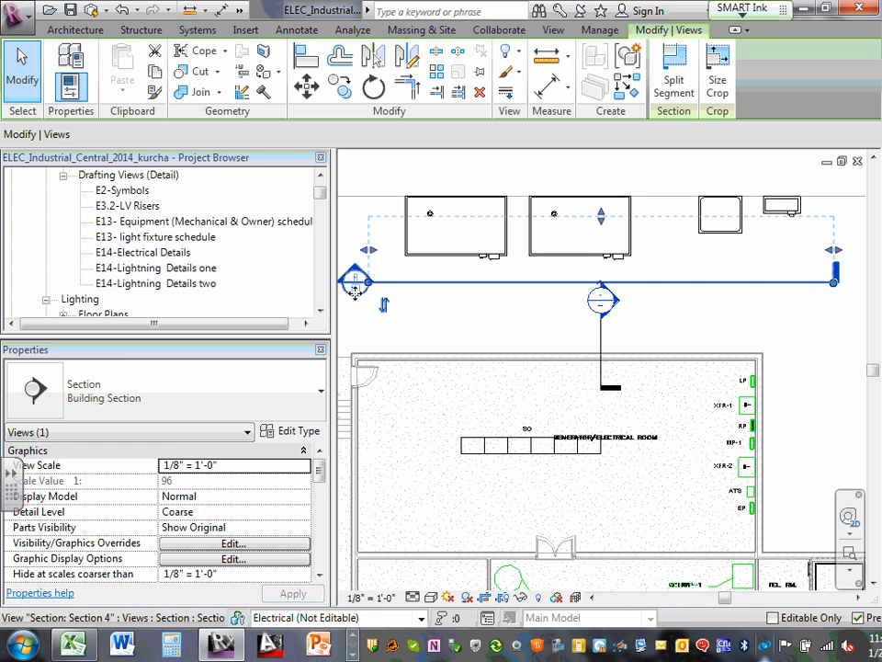
drag(321, 473, 321, 508)
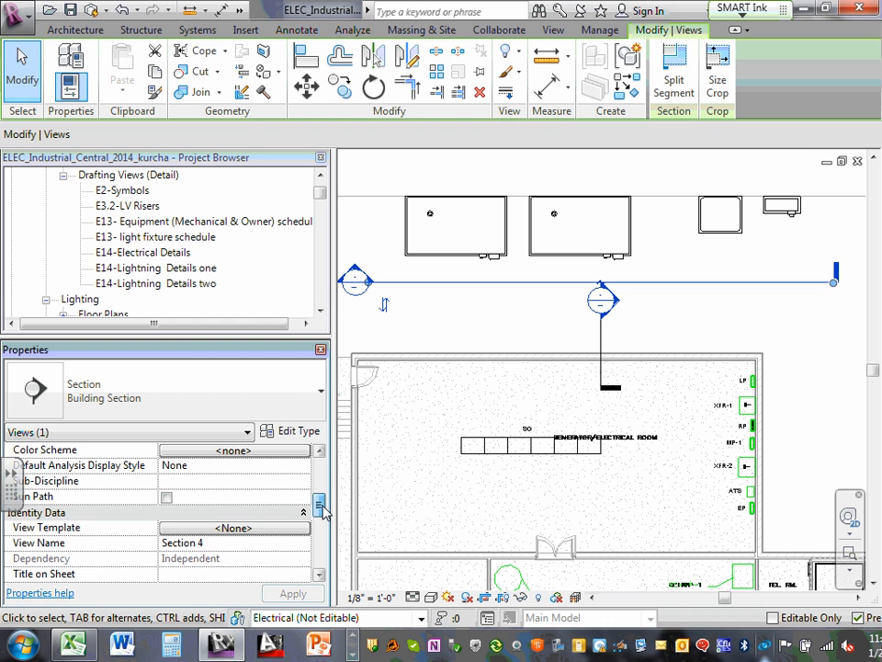
key(Escape)
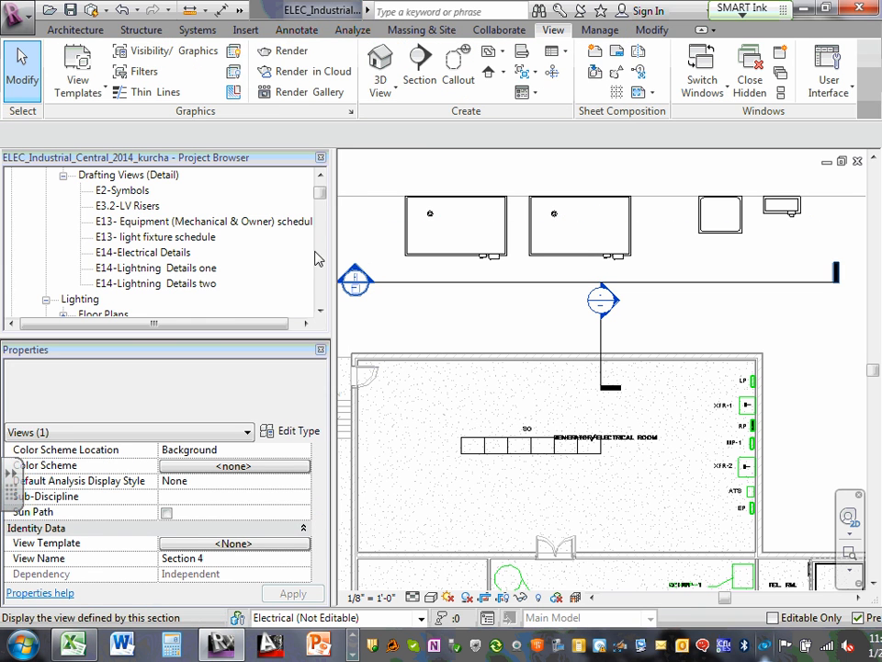
Step: Open the newly created Section 4 view from the building sections
drag(318, 195, 328, 189)
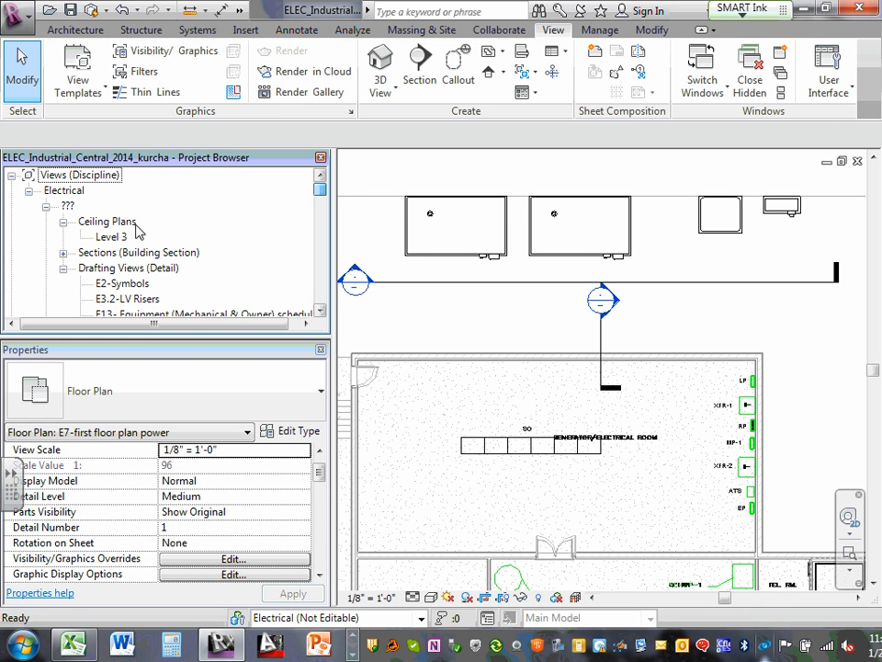
click(62, 251)
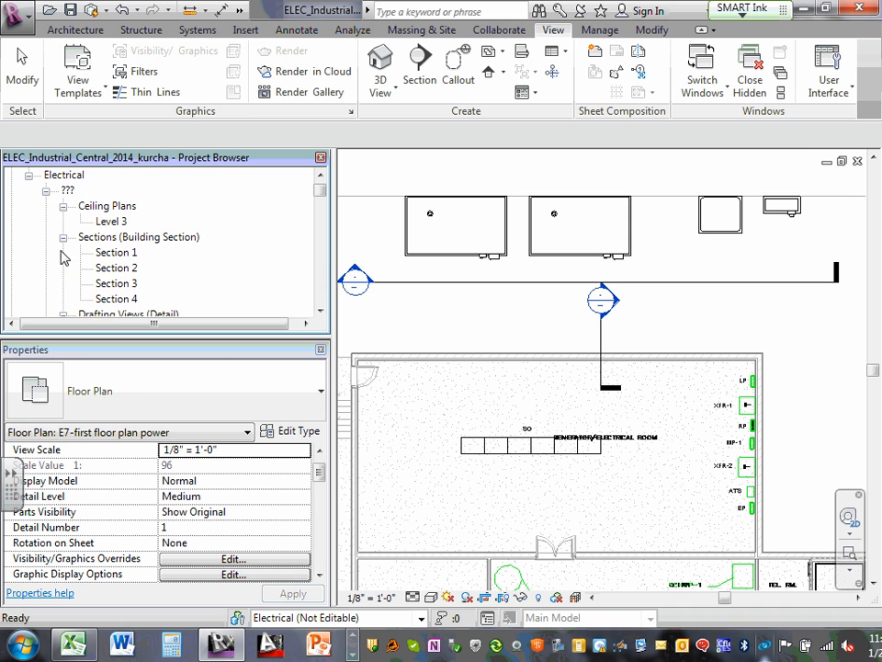
click(117, 299)
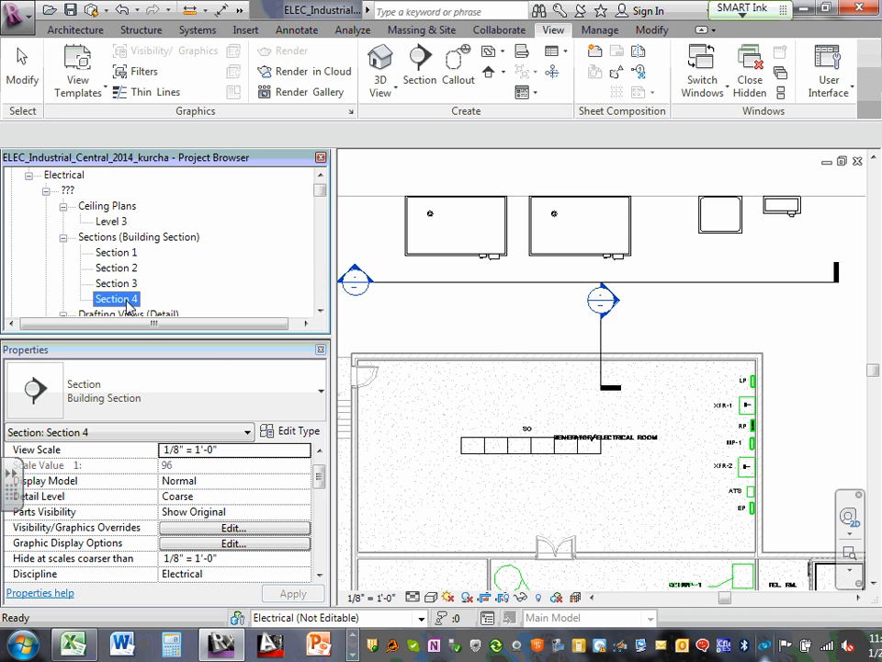
double_click(116, 298)
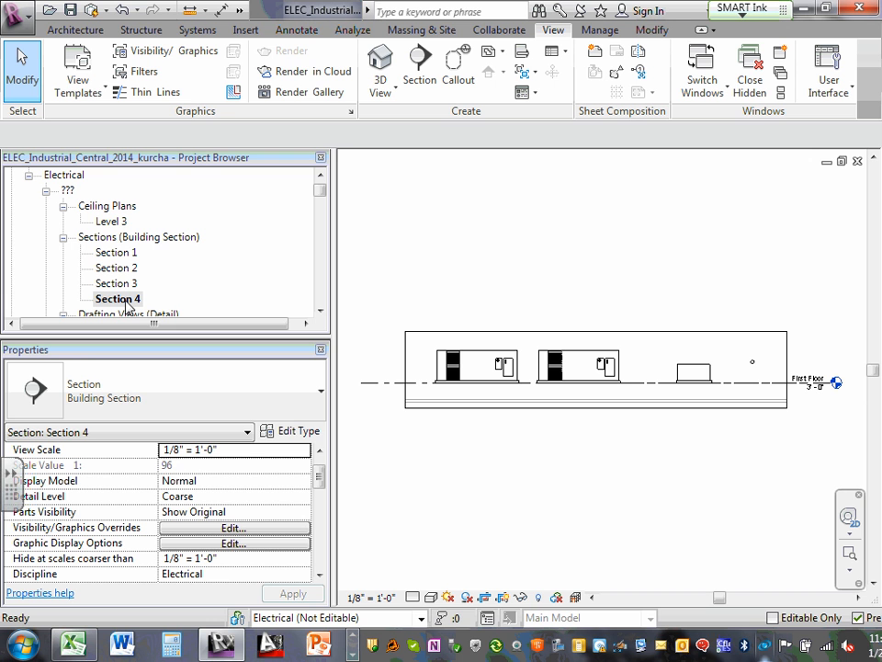
Step: Rename the Section 4 view to E-3.1-Outside-Gen & XFR and close the view
right_click(127, 304)
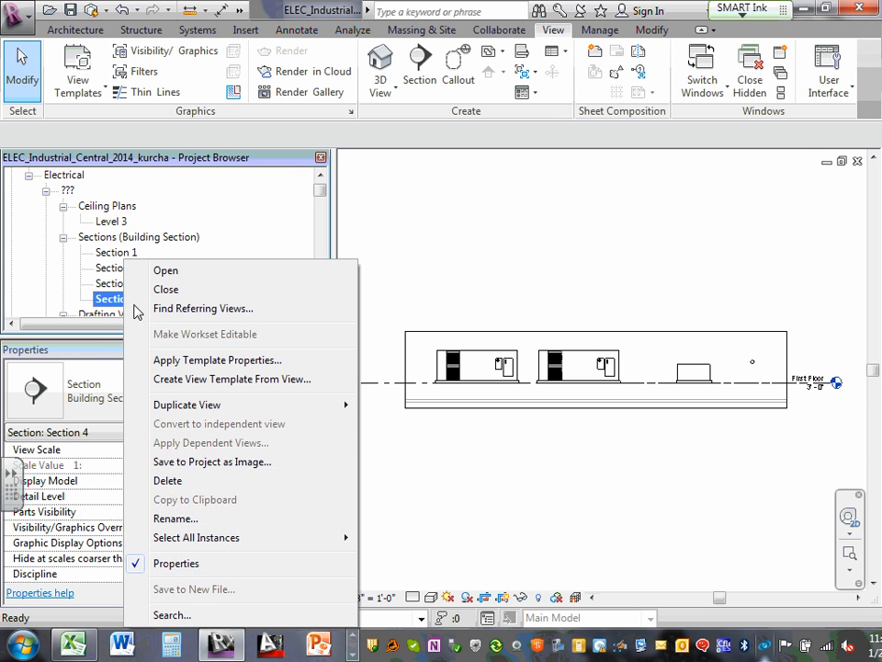
click(172, 518)
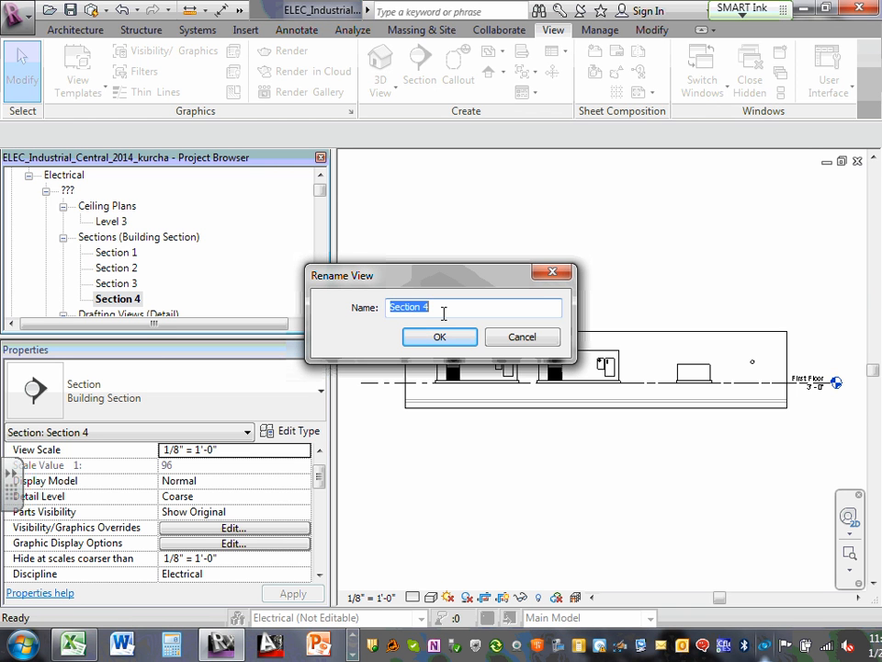
text(Outside-Gen & XFR)
click(389, 307)
text(E-3.1-)
key(BackSpace)
text(-)
key(BackSpace)
text(.)
click(437, 335)
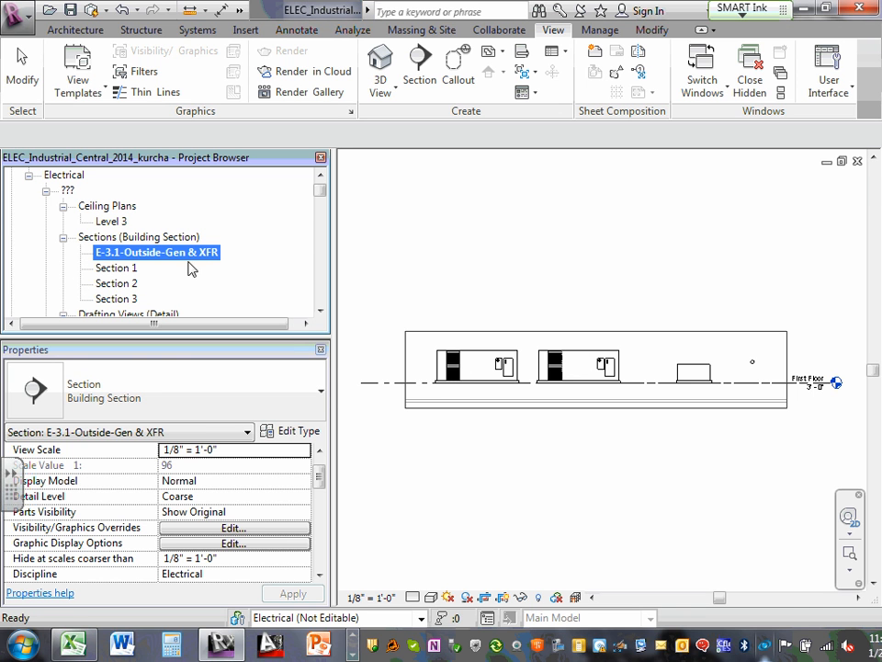
click(859, 164)
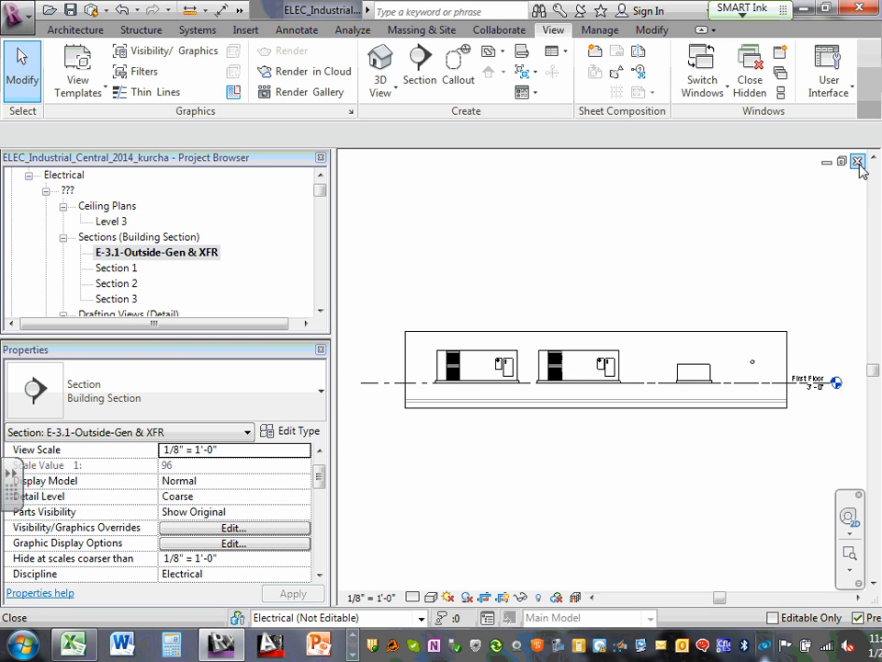
click(859, 161)
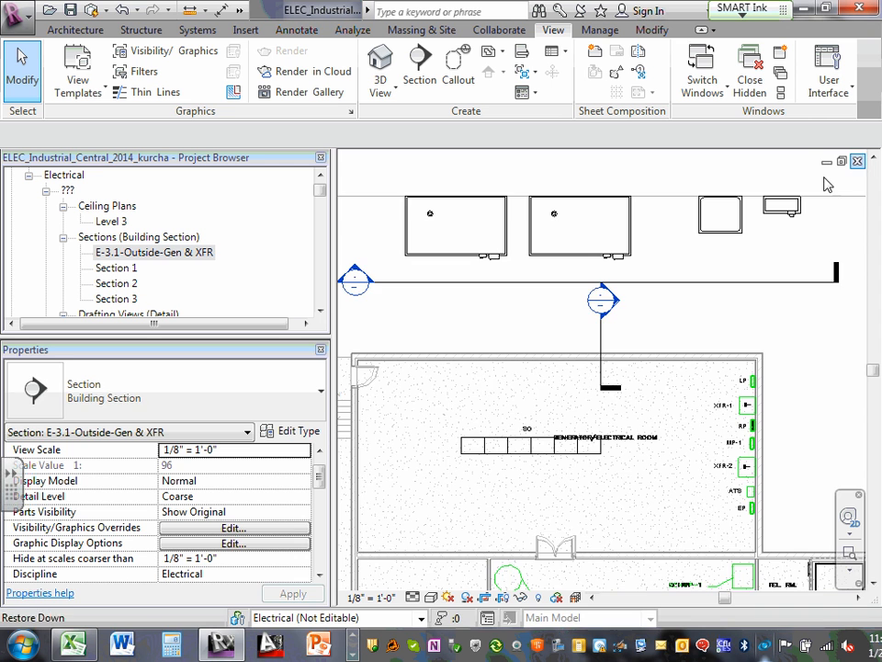
Step: Open the outdoor section from its marker on the first floor plan, examine the equipment shown in it, and close the view
scroll(646, 235, down, 3)
scroll(602, 259, up, 5)
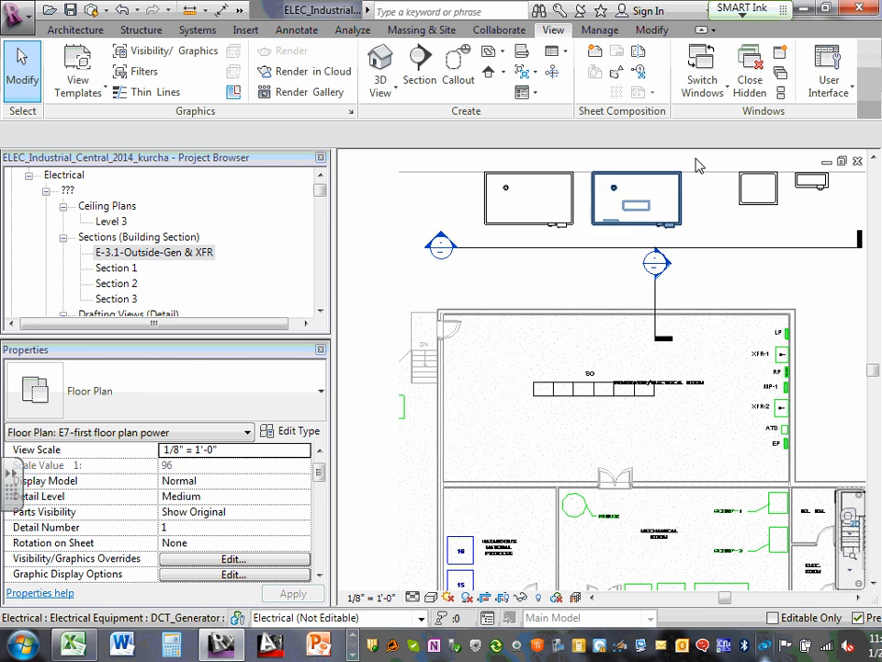
scroll(759, 248, up, 1)
middle_drag(758, 254, 731, 283)
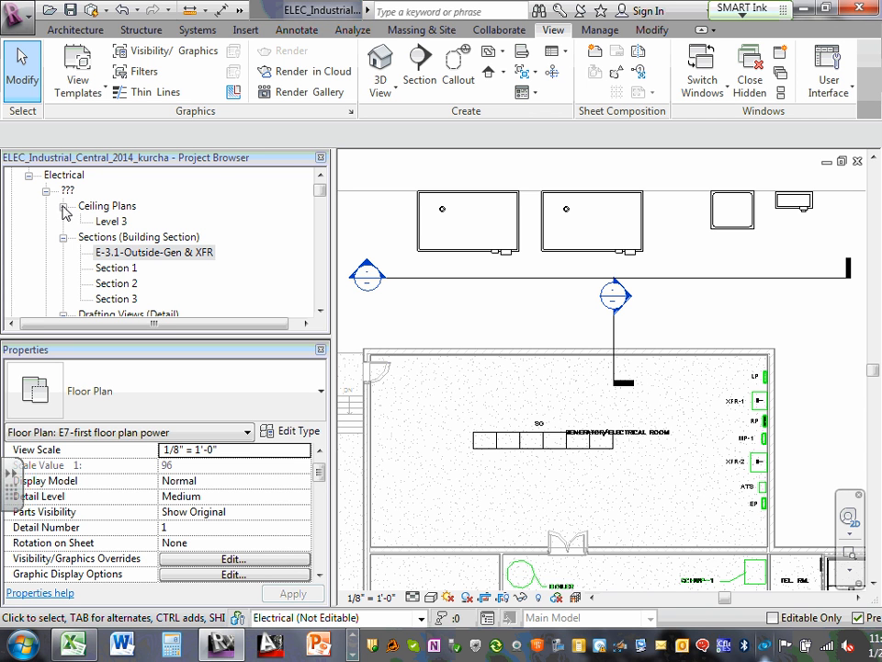
double_click(367, 283)
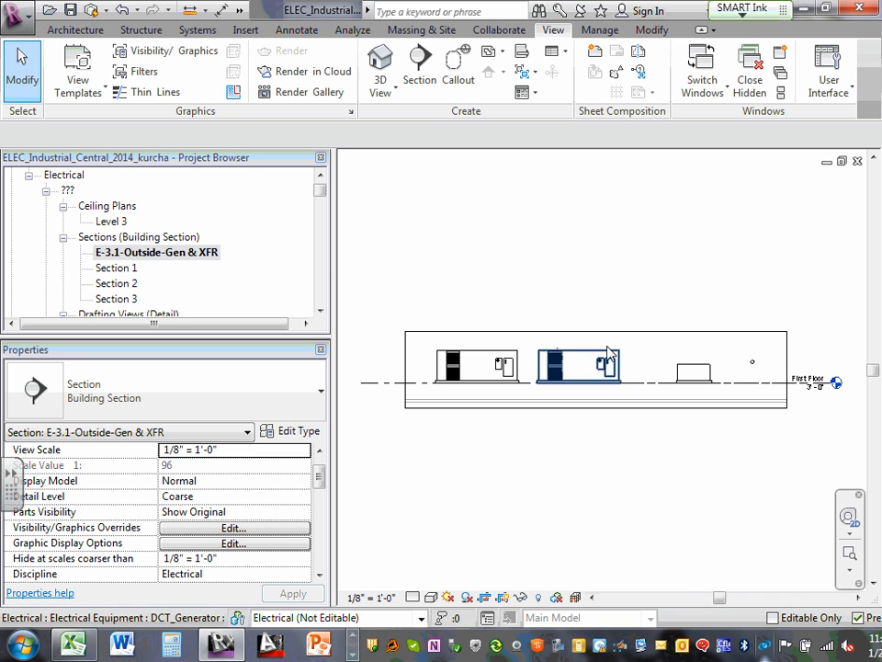
scroll(477, 334, down, 1)
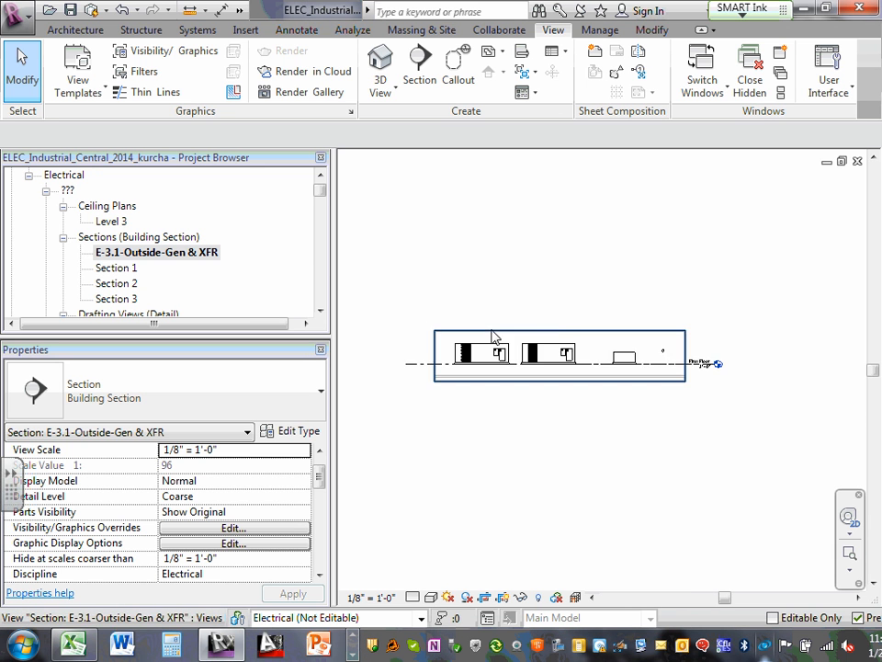
scroll(501, 353, up, 2)
scroll(570, 326, up, 1)
scroll(699, 334, up, 2)
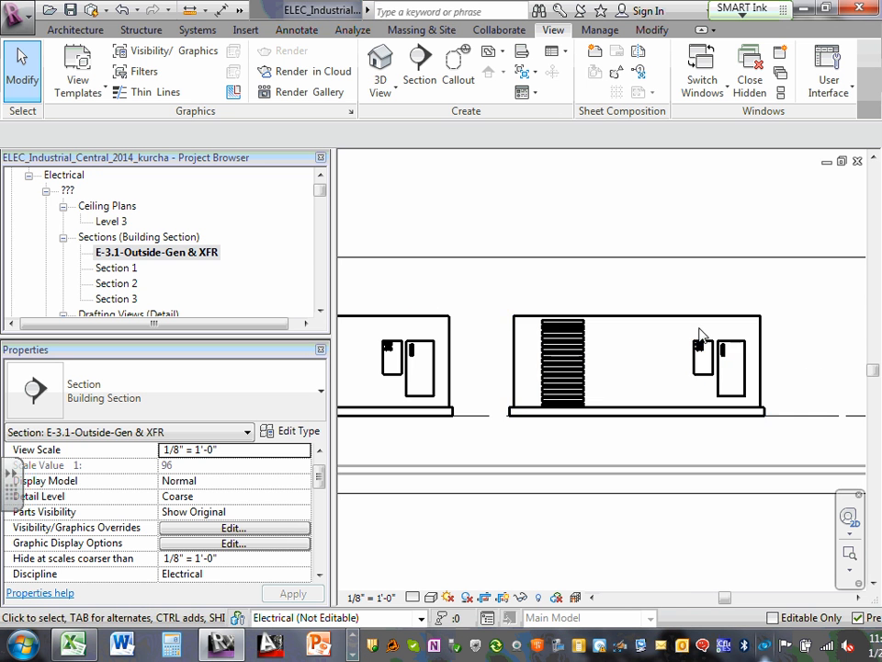
scroll(796, 355, down, 3)
scroll(853, 354, up, 2)
scroll(836, 357, down, 4)
scroll(851, 354, up, 4)
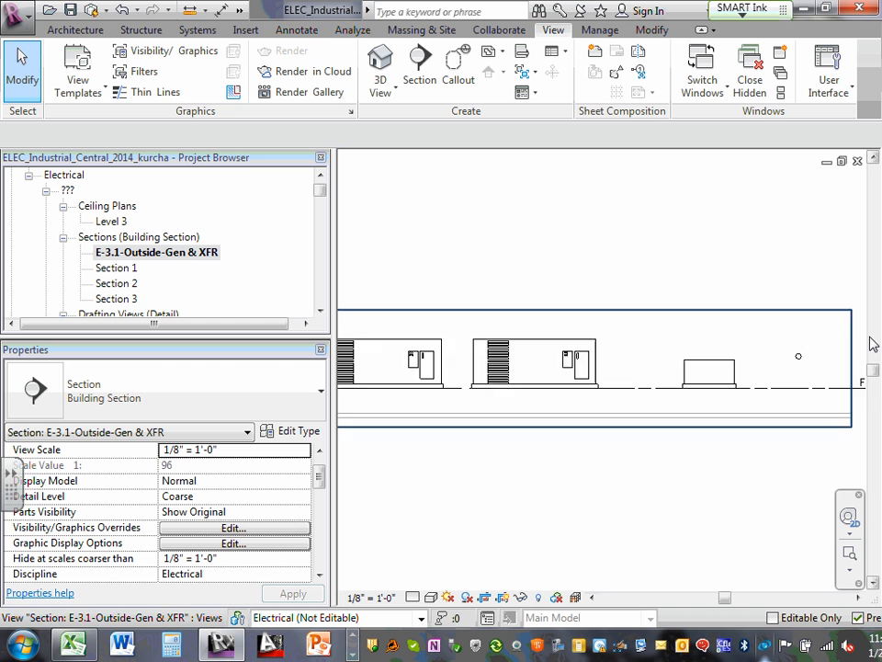
scroll(786, 360, up, 3)
scroll(788, 360, down, 4)
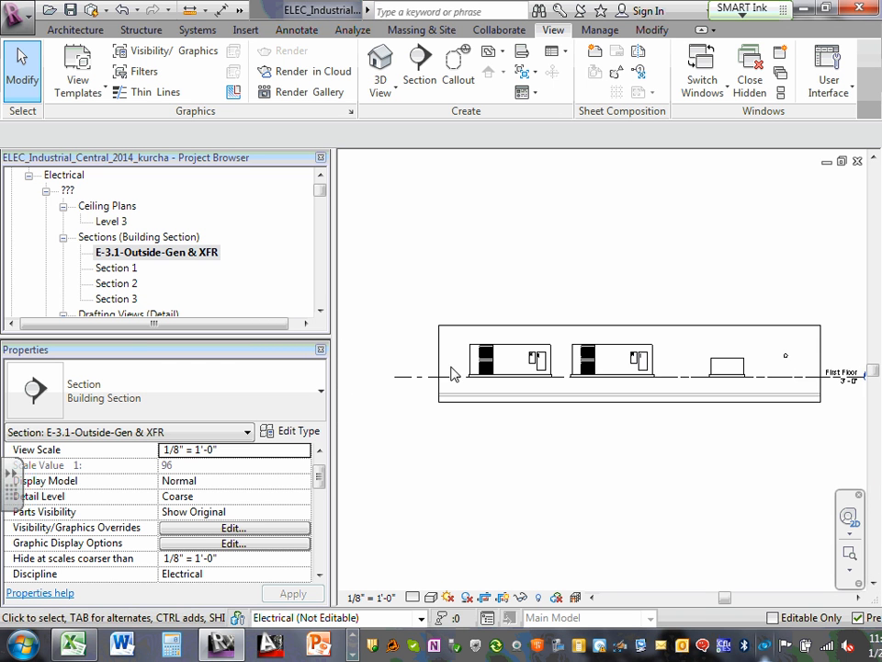
scroll(670, 363, down, 3)
scroll(684, 358, up, 4)
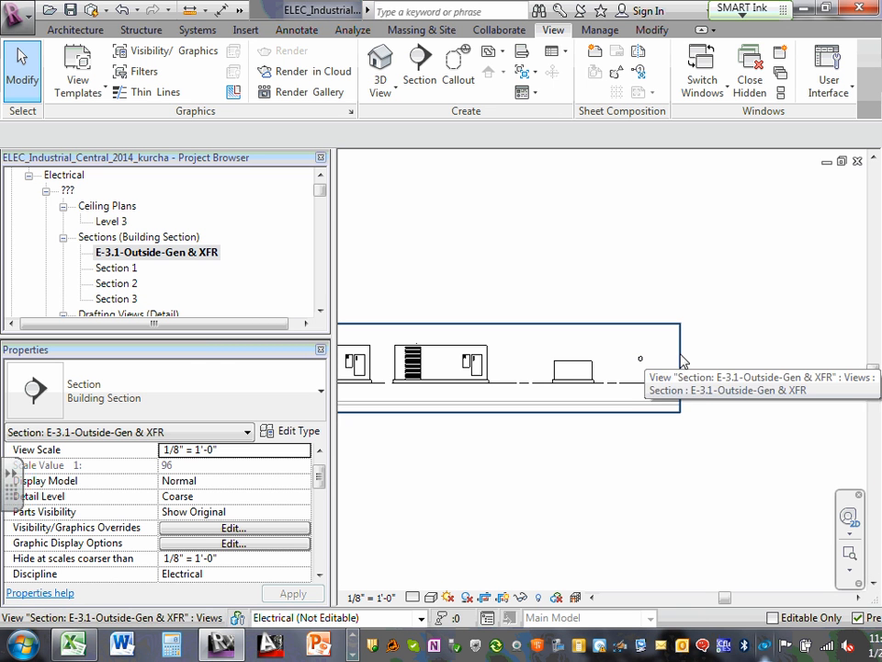
click(856, 162)
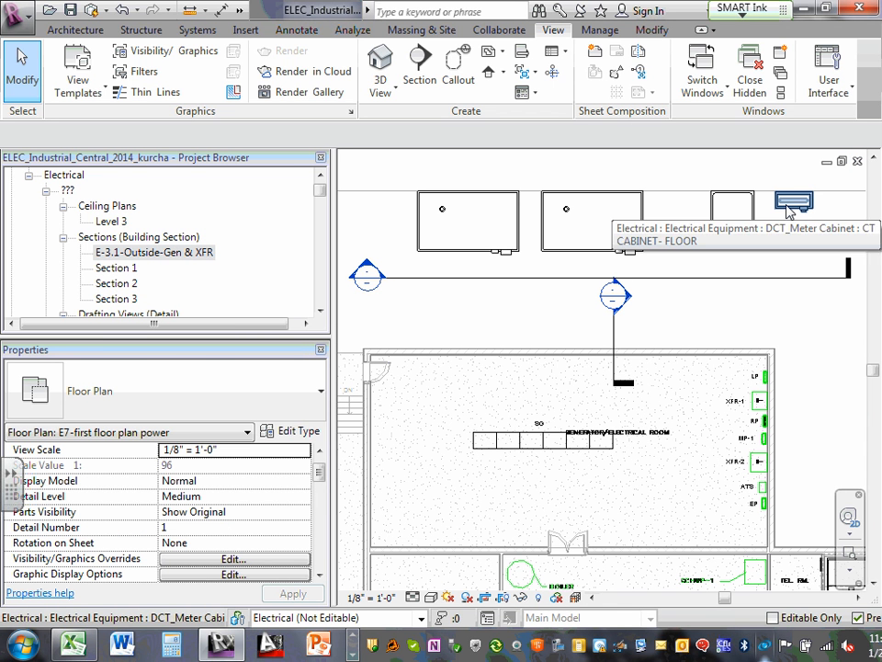
Step: Extend the outdoor section's far clip depth on the plan to the back edge of the generators
click(717, 280)
drag(614, 213, 613, 187)
click(552, 331)
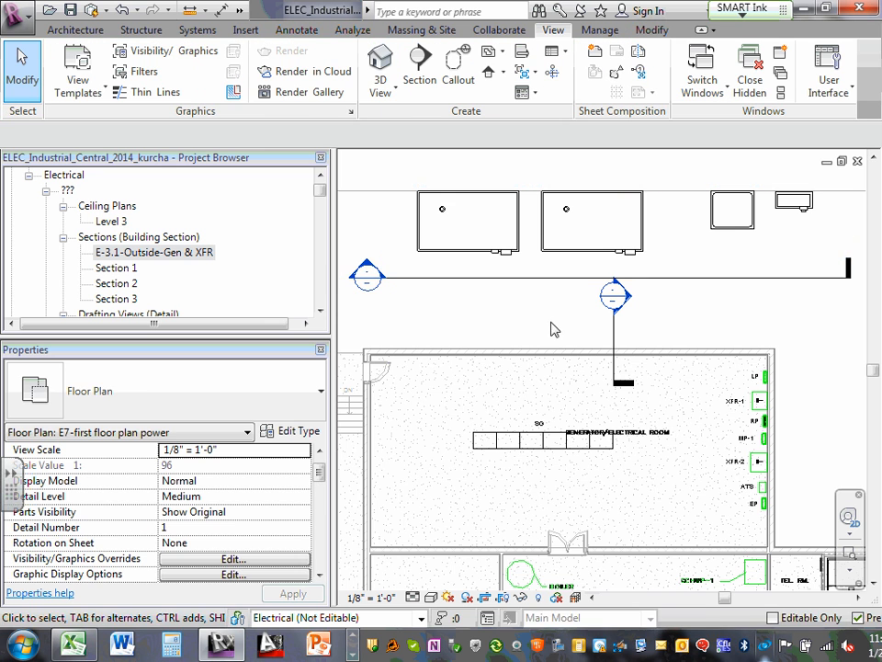
Step: Open the E-3.1-Outside-Gen & XFR section and examine the generators, utility transformer and meter cabinet shown in it
double_click(199, 255)
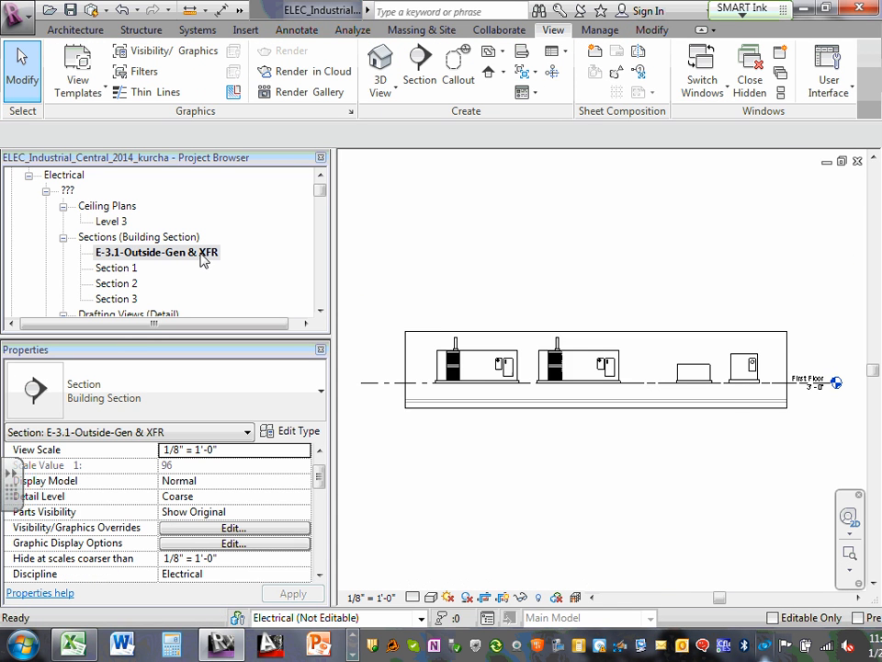
scroll(735, 386, up, 4)
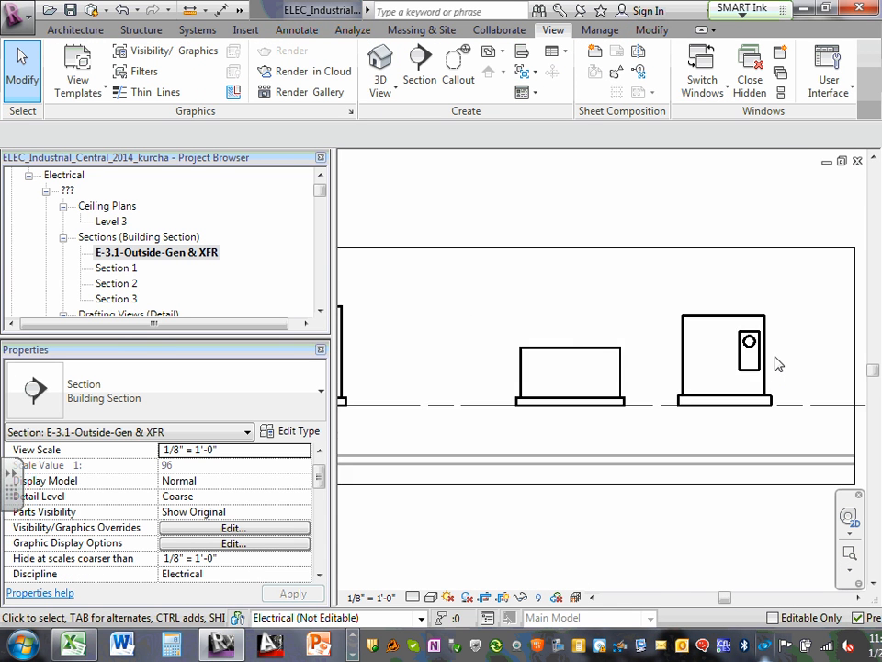
scroll(740, 367, down, 5)
scroll(739, 363, up, 1)
scroll(740, 363, up, 2)
scroll(749, 363, down, 4)
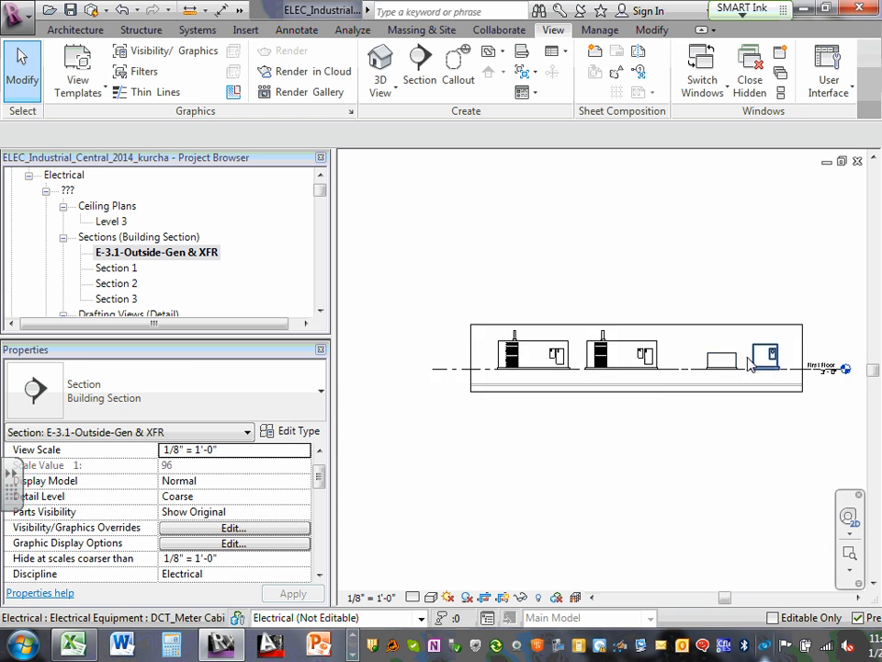
scroll(722, 365, up, 1)
scroll(722, 365, up, 2)
scroll(493, 376, down, 2)
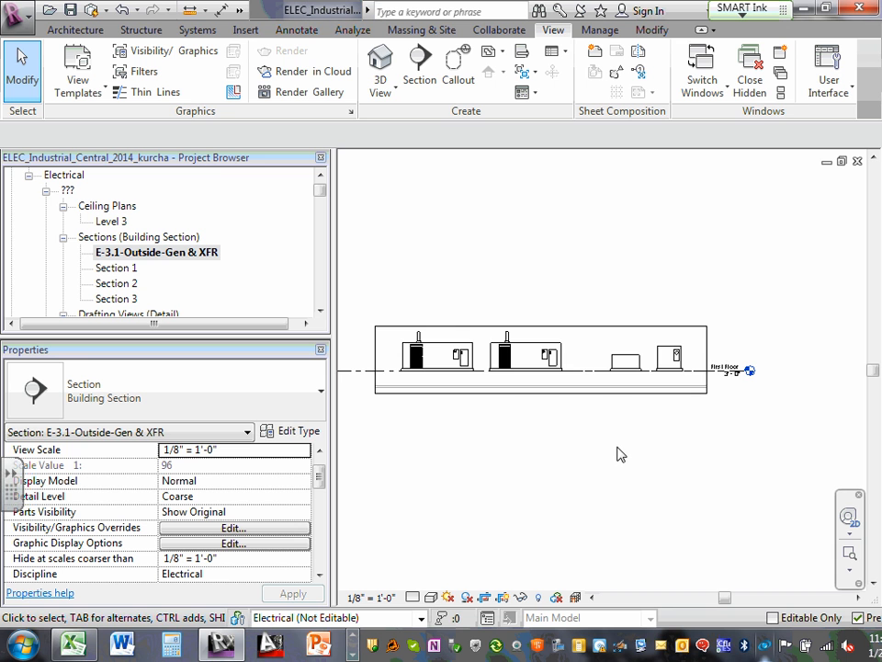
middle_drag(509, 440, 595, 399)
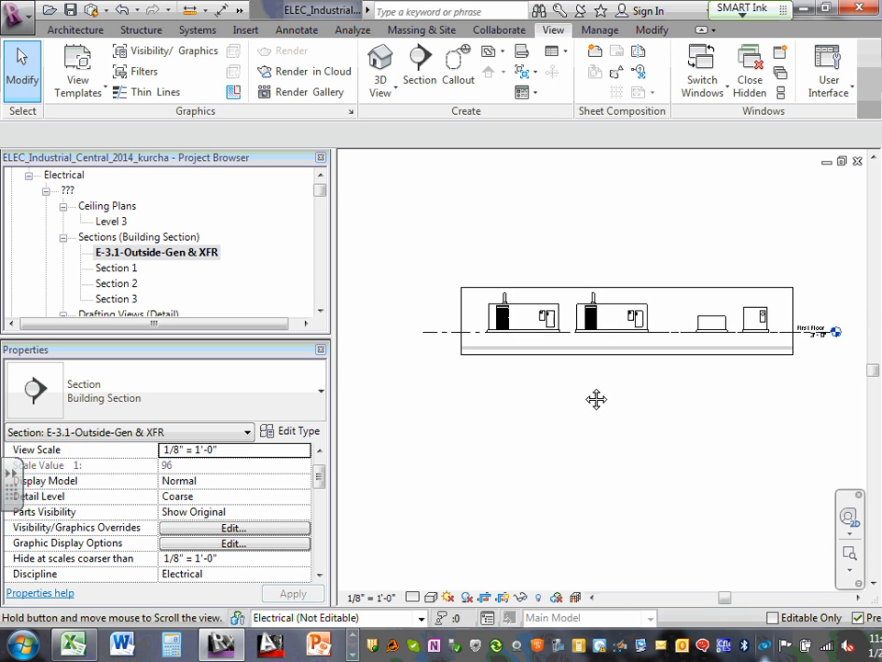
scroll(573, 390, up, 1)
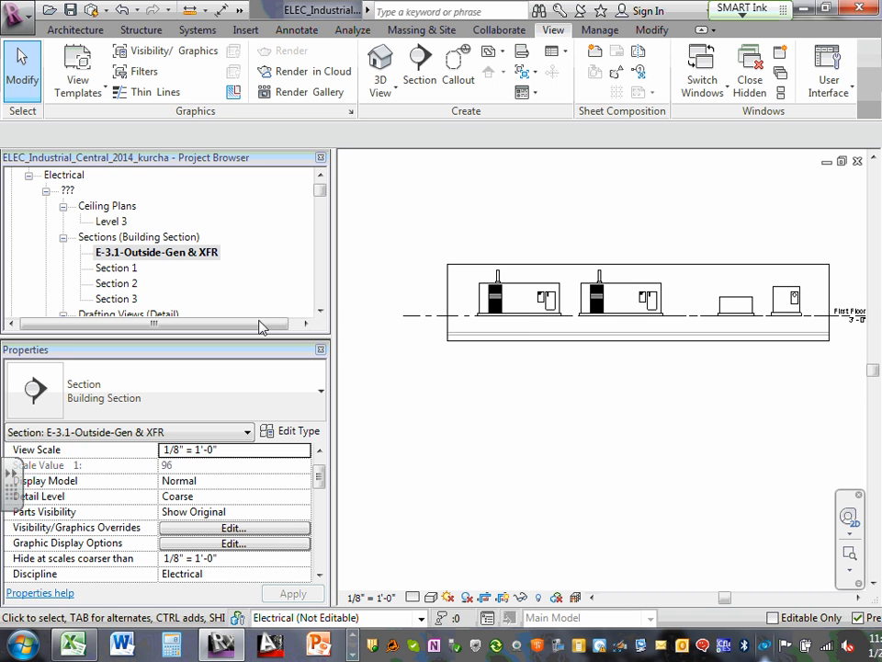
scroll(512, 295, up, 2)
scroll(613, 424, up, 1)
mouse_move(617, 434)
middle_down()
mouse_move(593, 431)
mouse_move(497, 480)
middle_up()
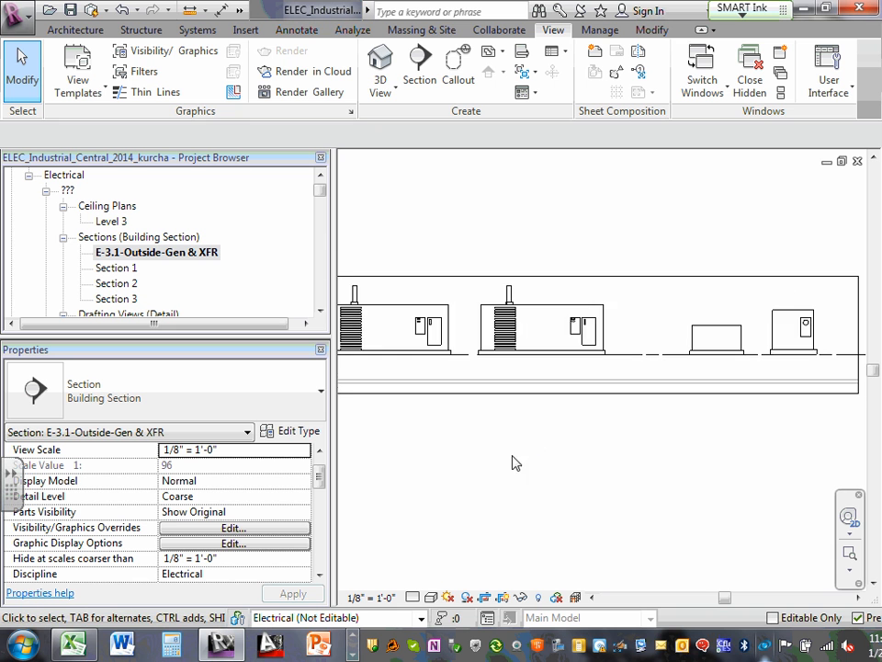
scroll(547, 424, down, 2)
scroll(447, 322, up, 1)
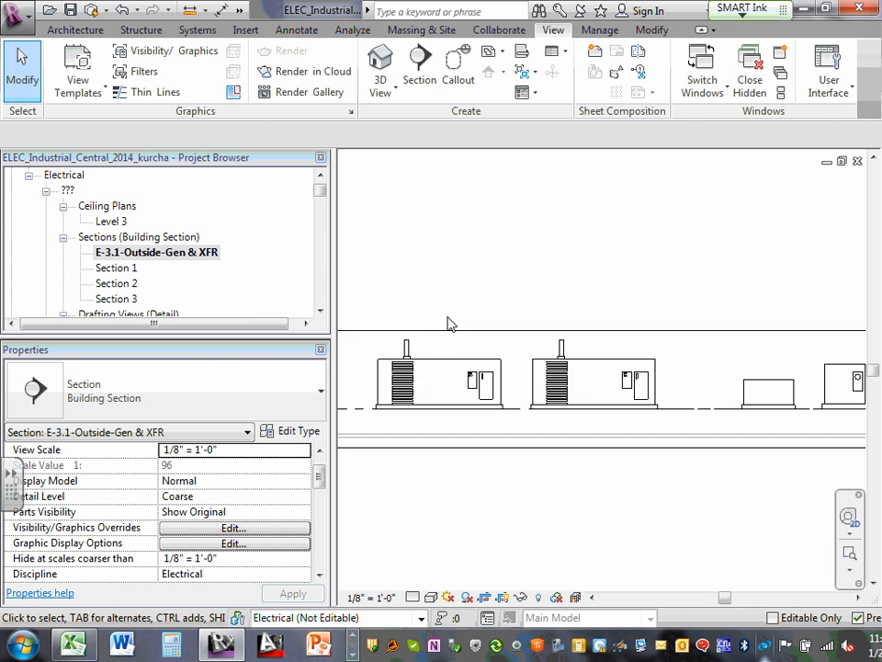
scroll(451, 322, down, 1)
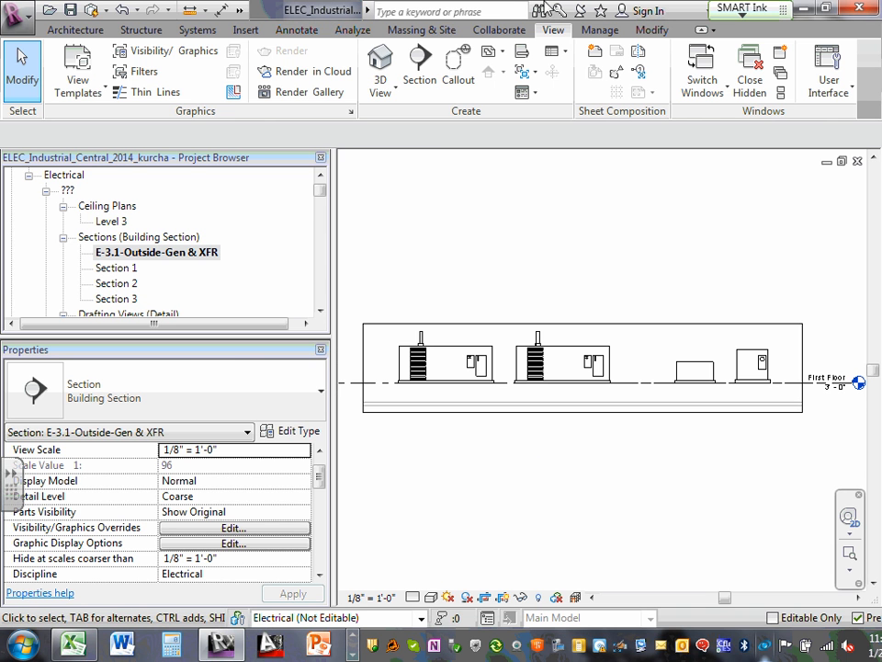
click(420, 72)
key(Escape)
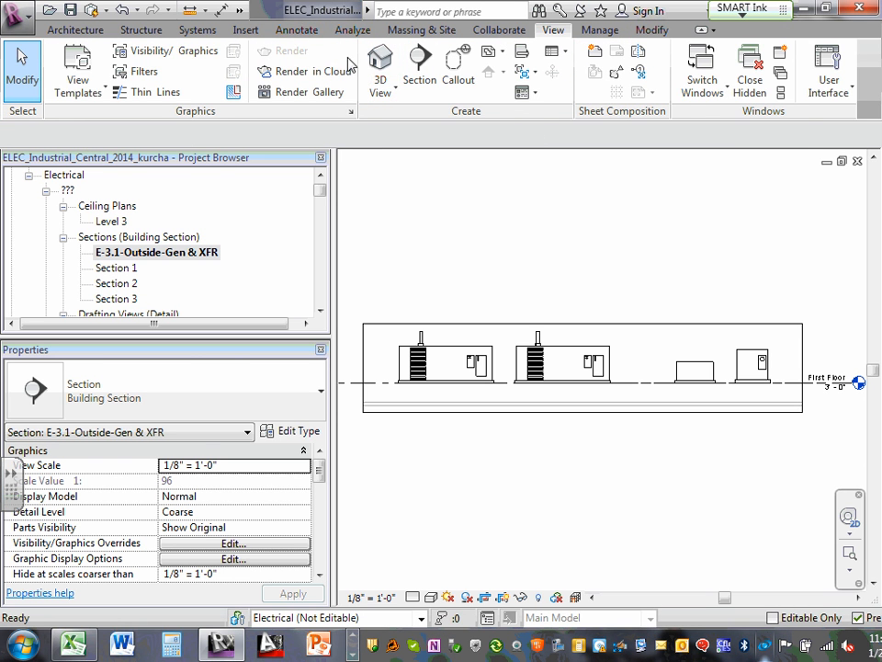
Step: Set the panel name of the first generator in the outdoor section to GEN-1
click(301, 35)
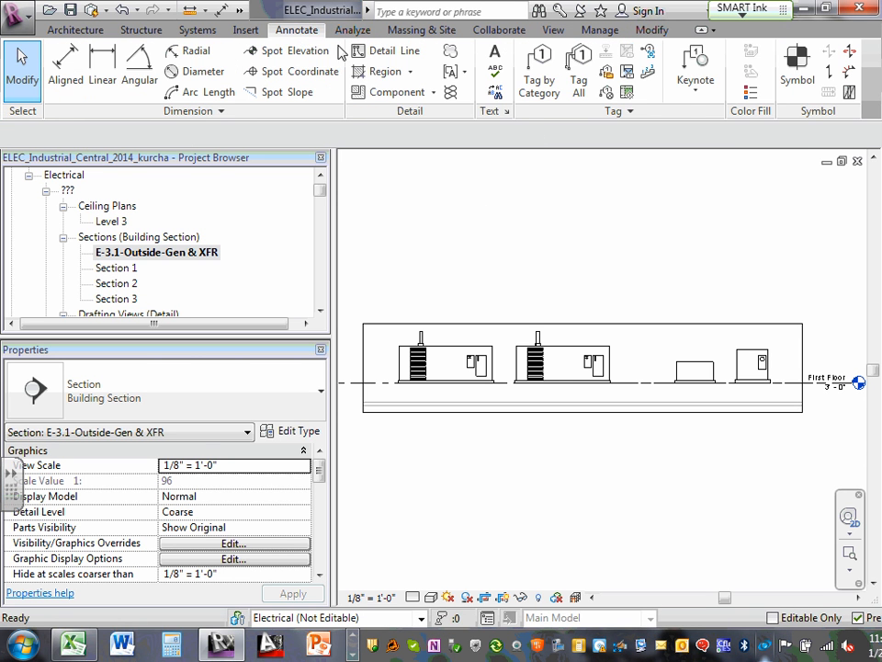
click(450, 356)
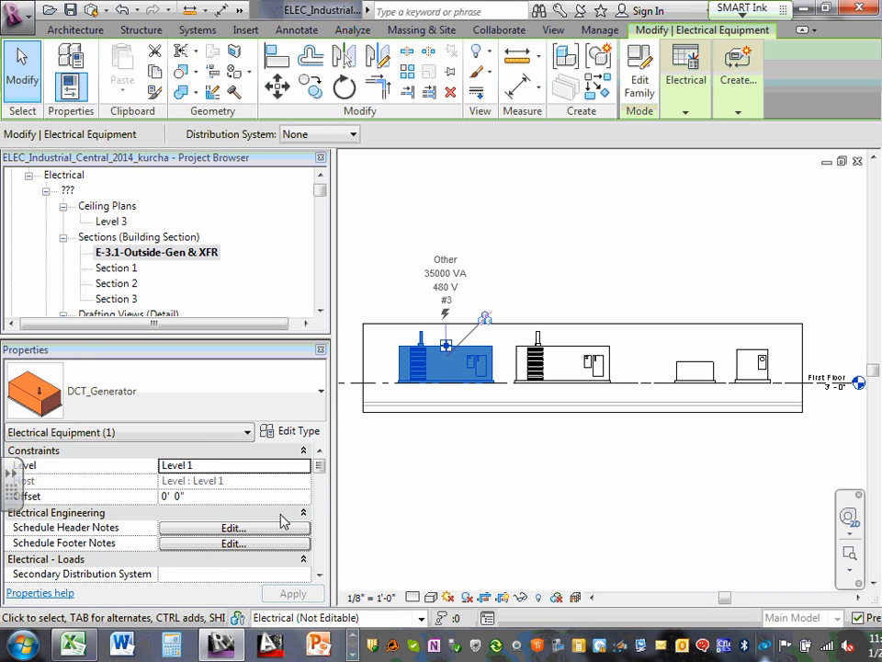
drag(327, 471, 326, 535)
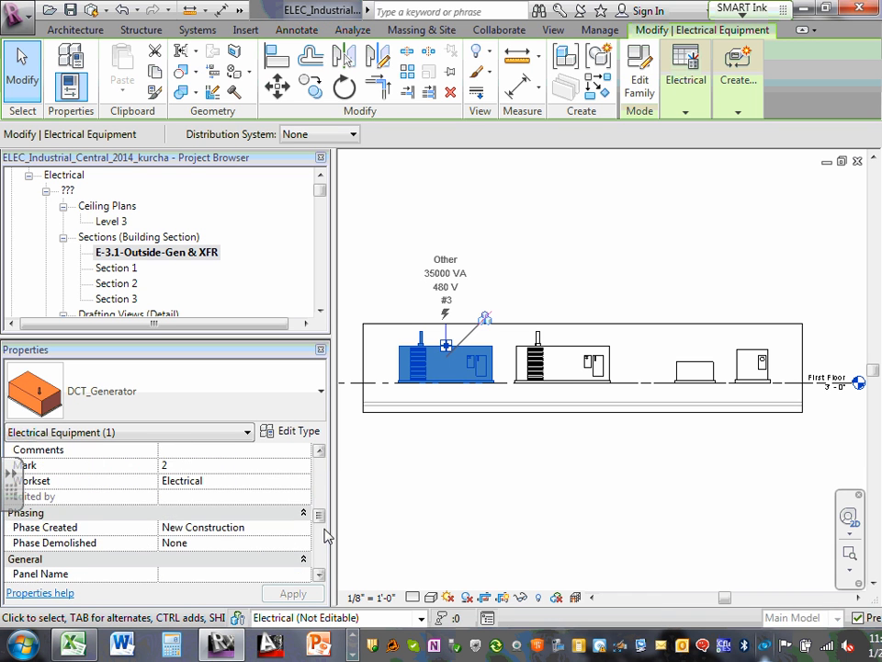
drag(320, 468, 318, 531)
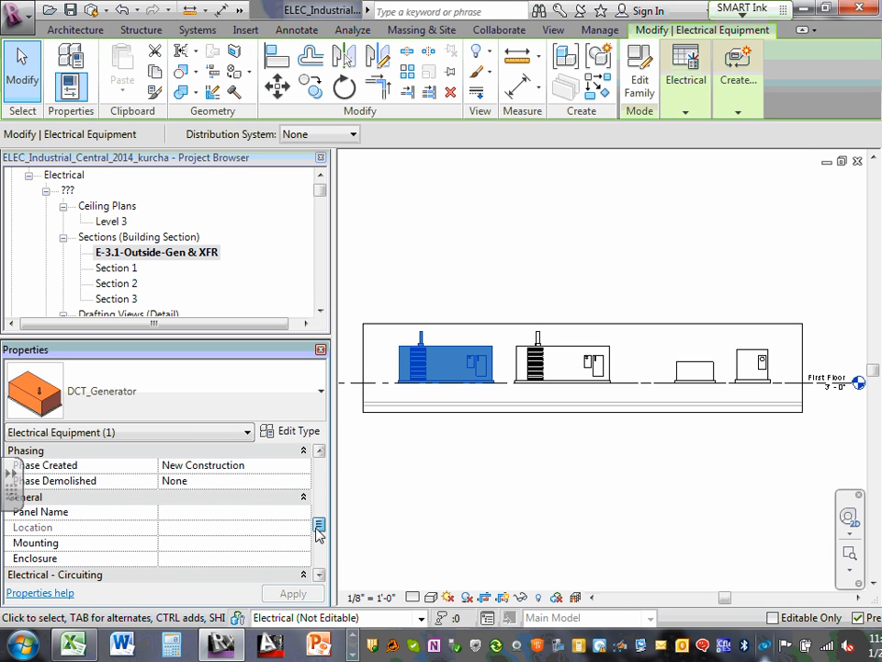
click(209, 516)
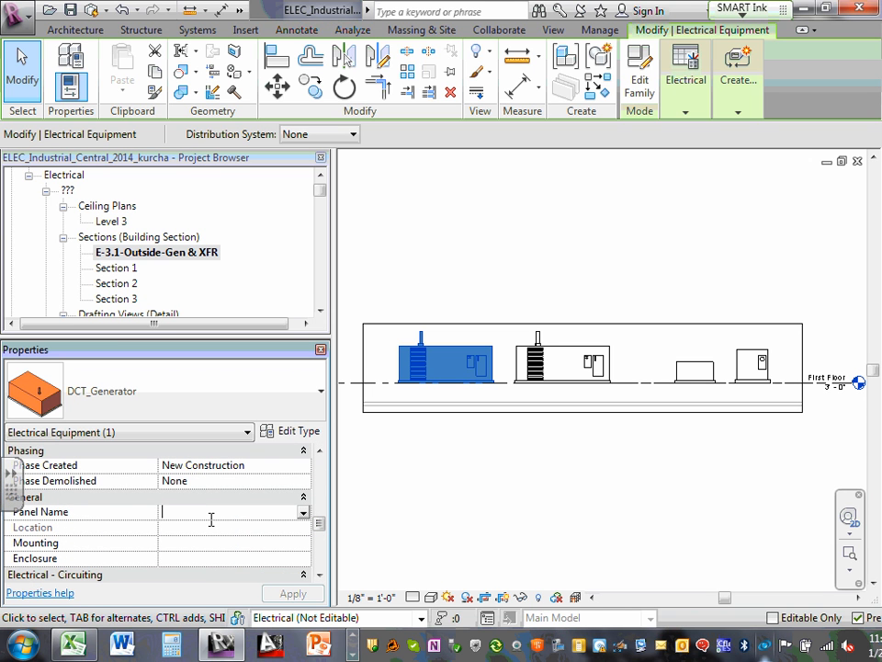
text(GEN-1)
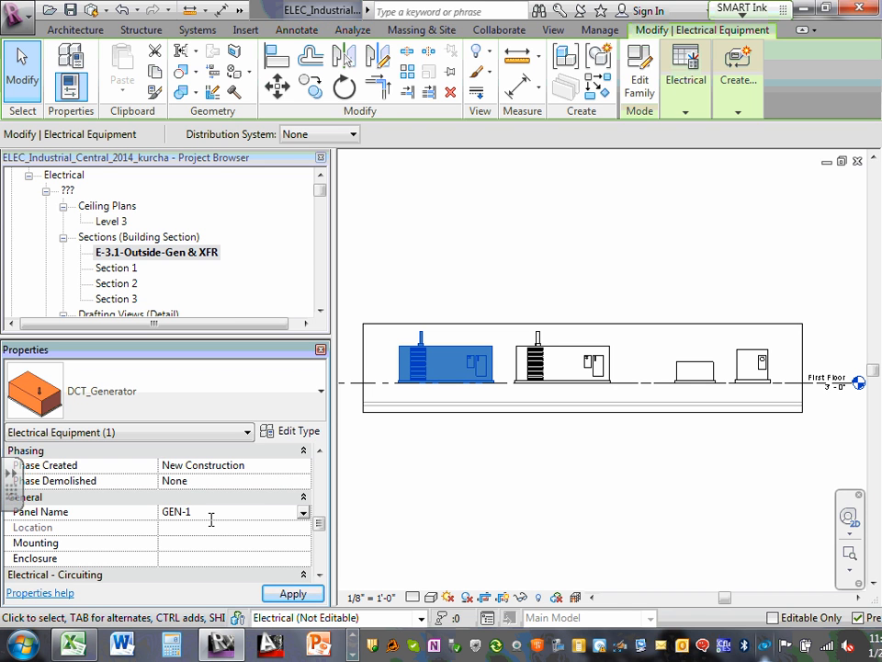
click(278, 593)
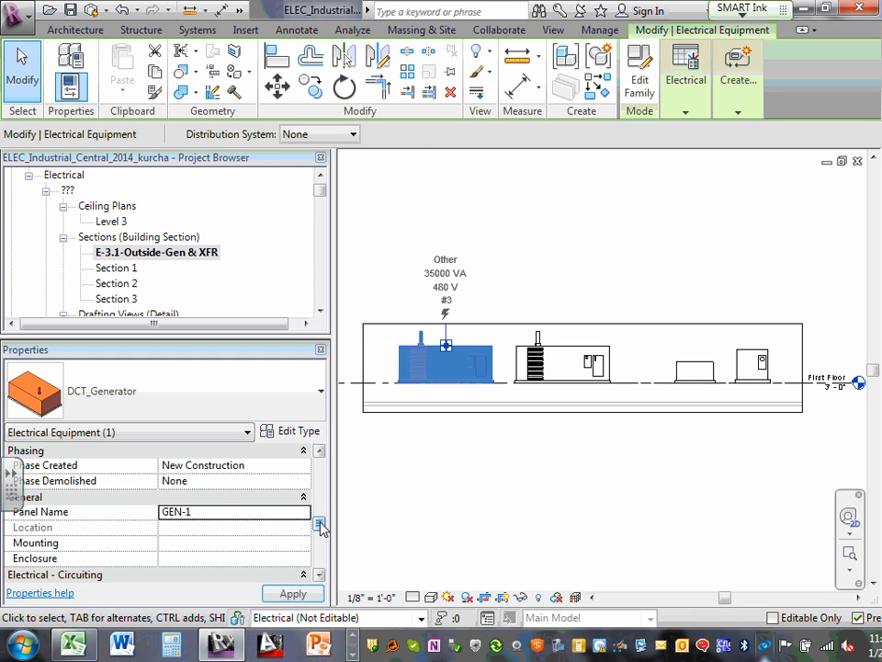
Step: Assign the 480/277 Wye distribution system to the first generator
drag(320, 524, 319, 554)
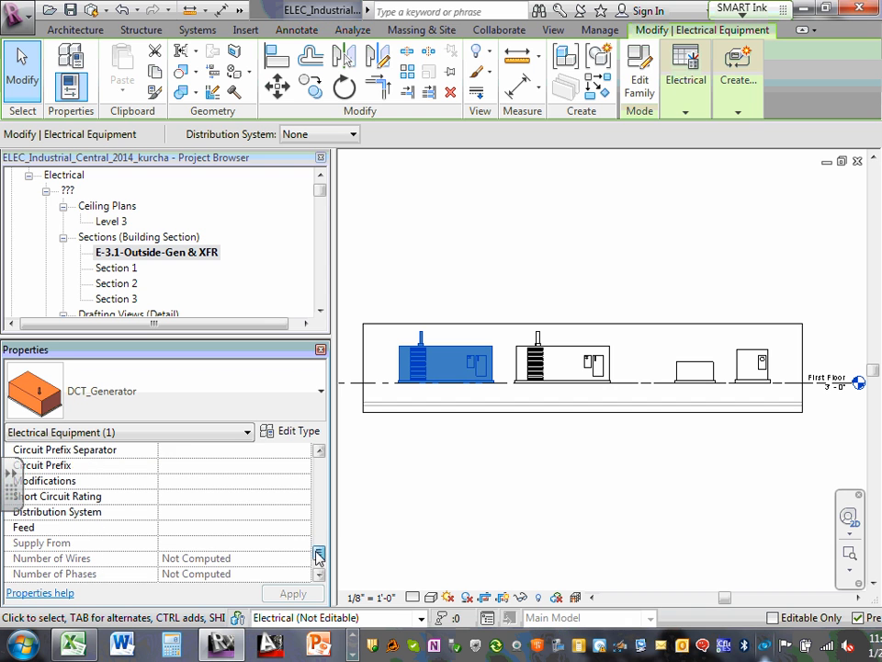
click(265, 513)
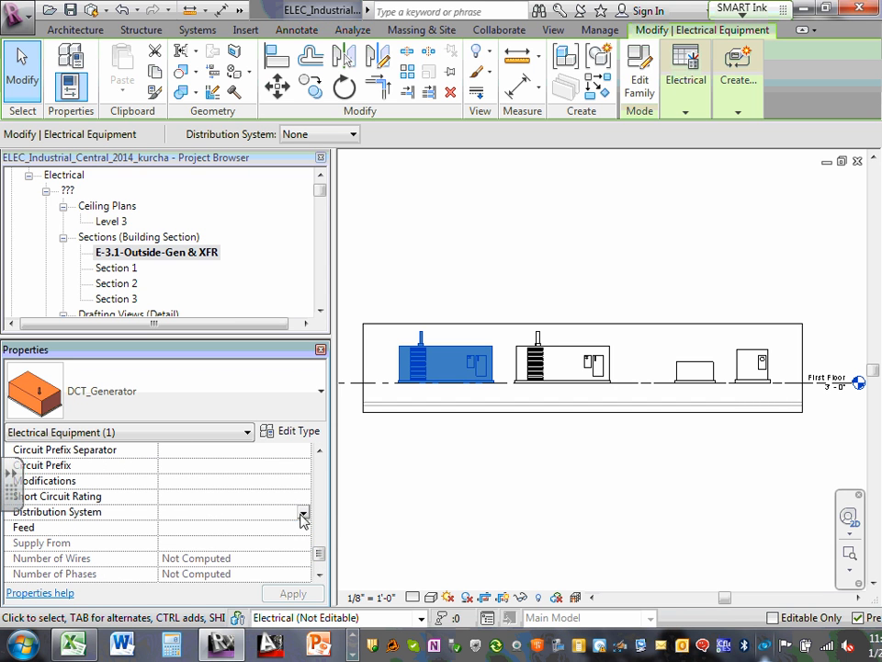
click(303, 515)
click(206, 543)
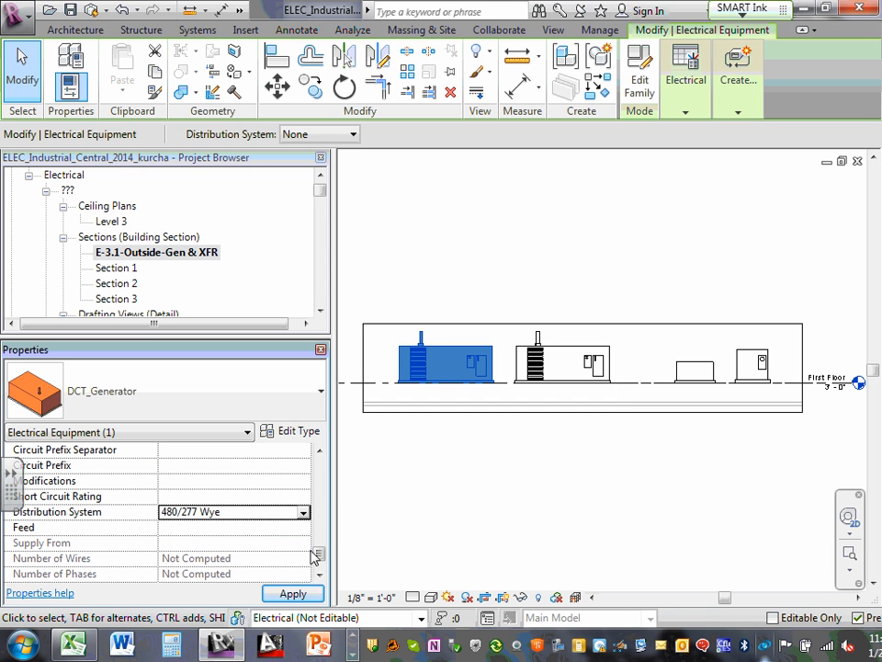
drag(314, 552, 323, 473)
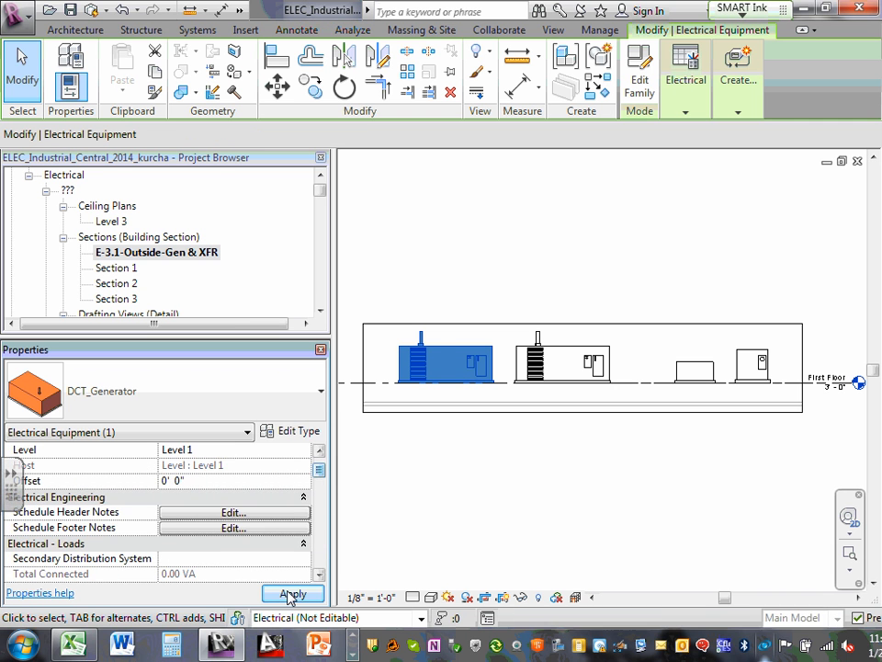
click(291, 594)
Step: Assign the 480/277 Wye distribution system to the second generator in the outdoor section
click(589, 352)
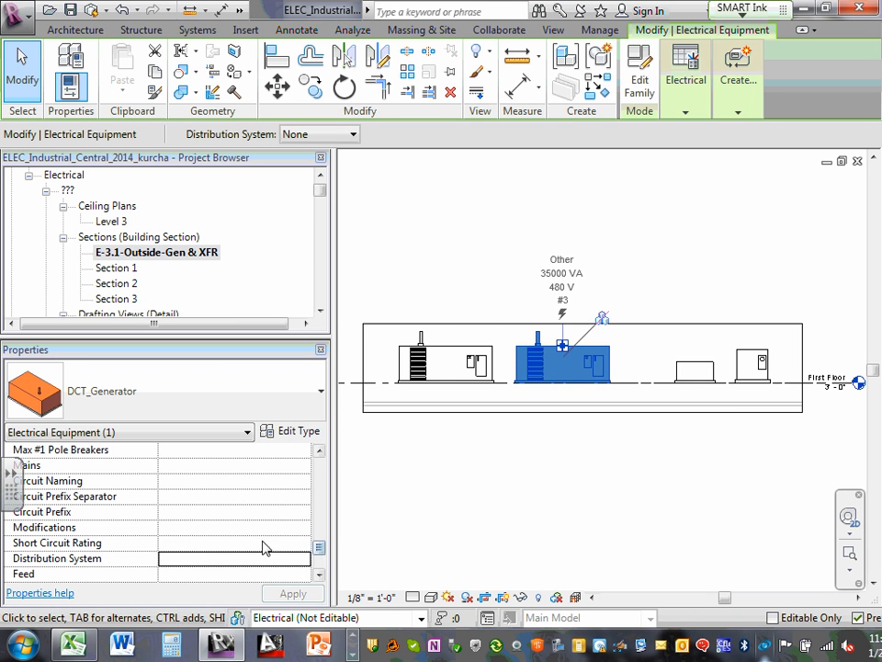
click(236, 557)
click(304, 560)
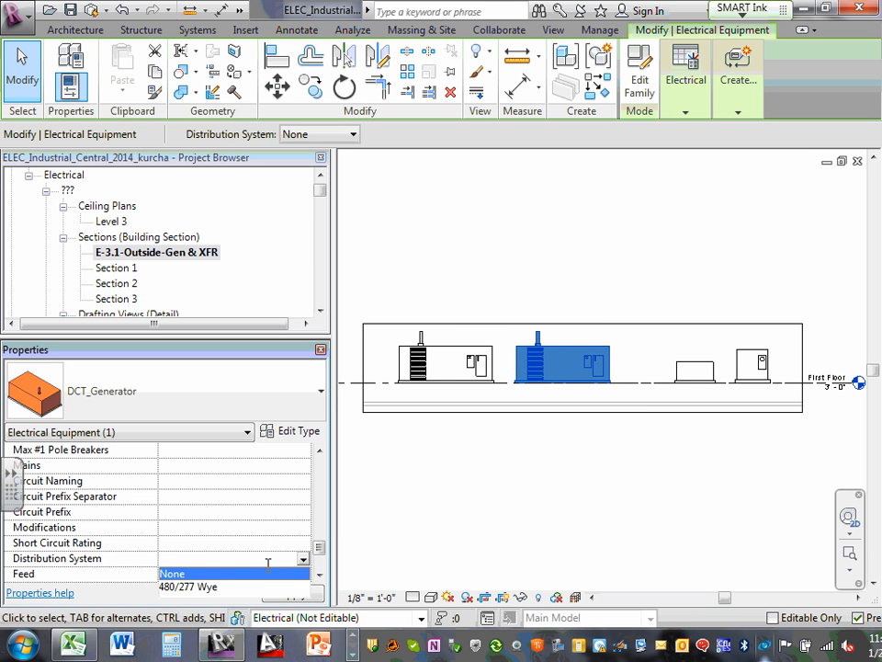
click(197, 586)
Step: Set the second generator's panel name to GEN-2 and deselect the generator
drag(318, 550, 320, 524)
click(220, 527)
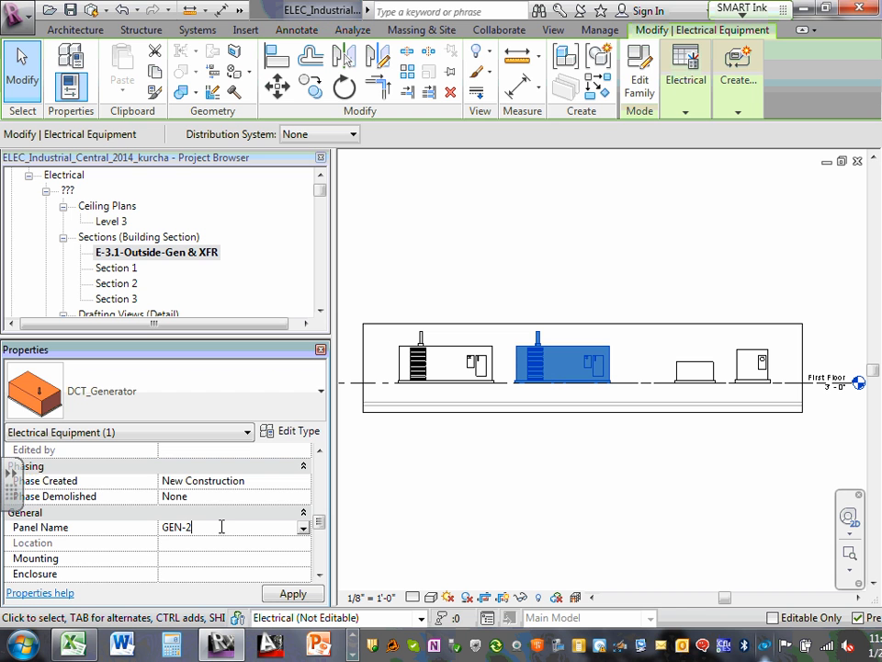
click(293, 594)
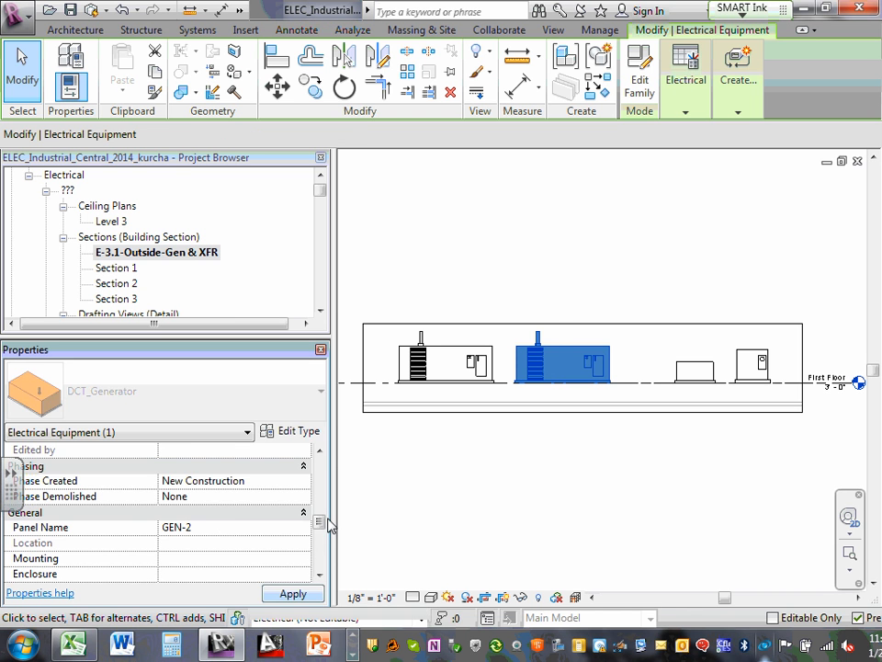
drag(320, 531, 321, 562)
click(485, 456)
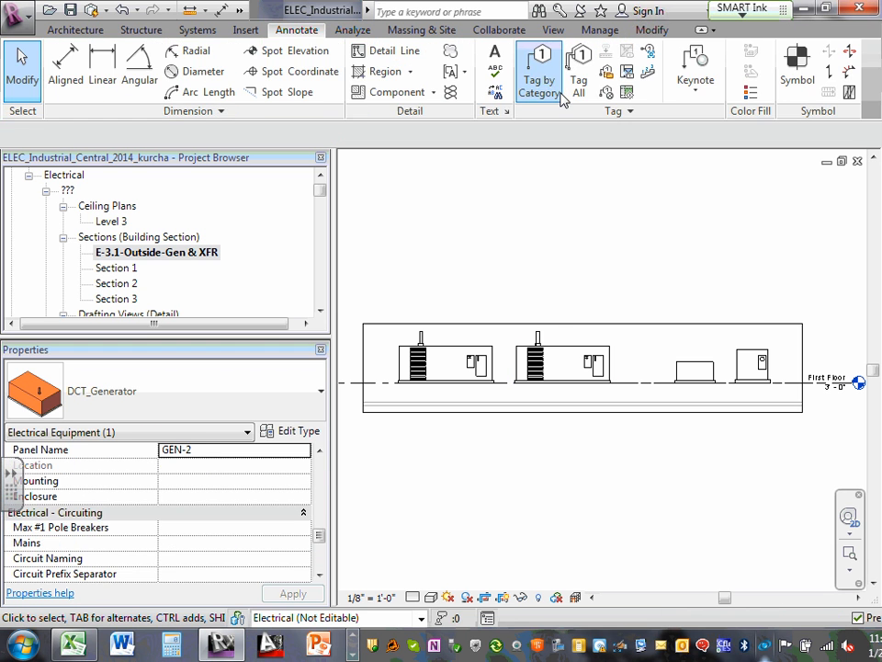
Step: Set the utility transformer's secondary distribution system to 480/277 Wye
click(691, 368)
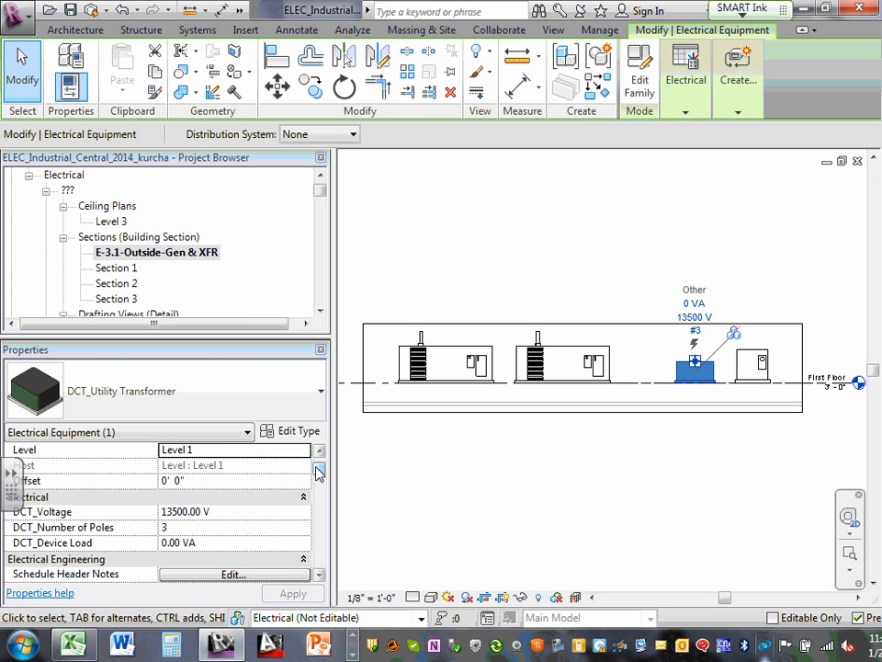
drag(318, 468, 321, 478)
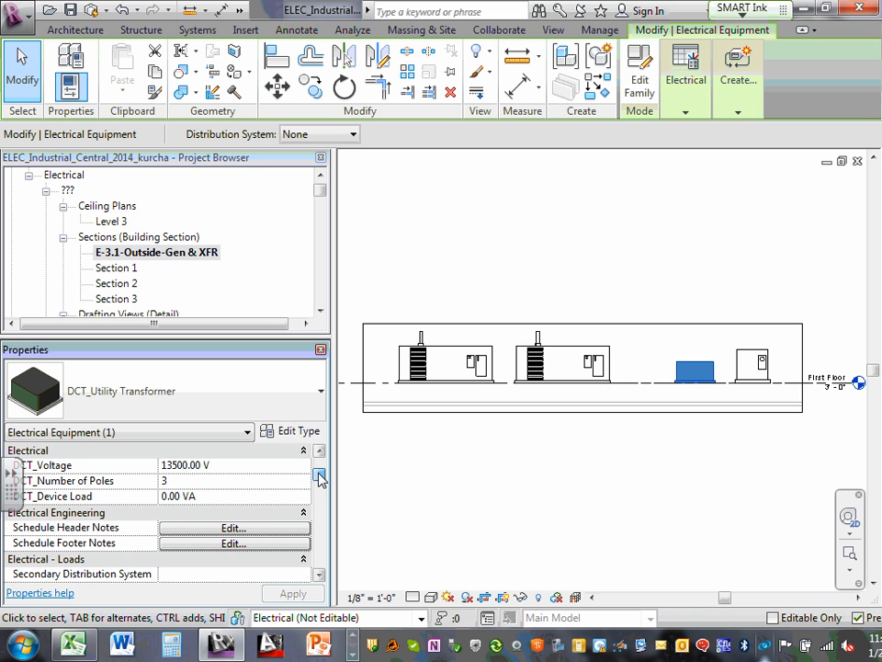
drag(319, 474, 319, 488)
click(252, 464)
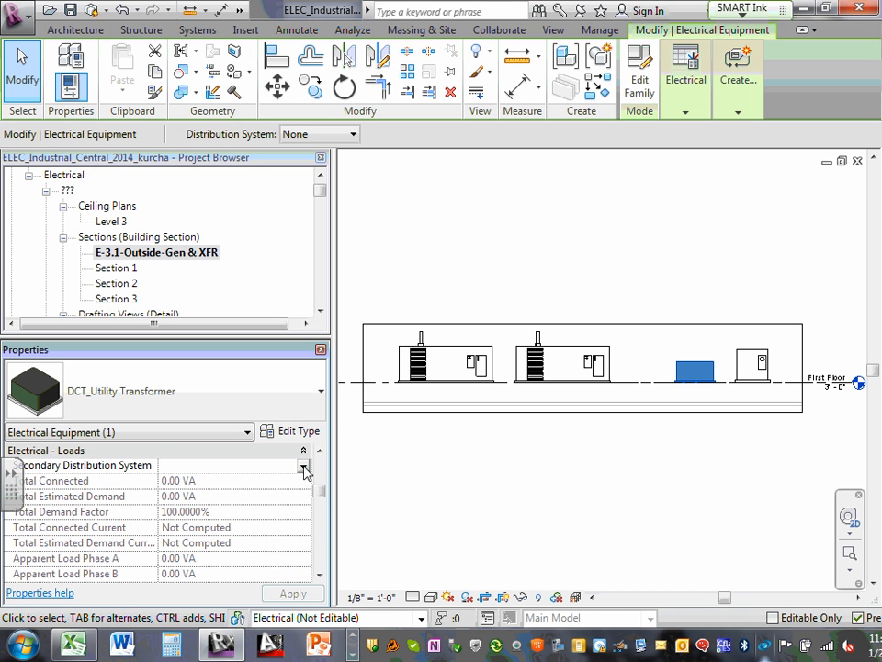
click(304, 467)
click(206, 520)
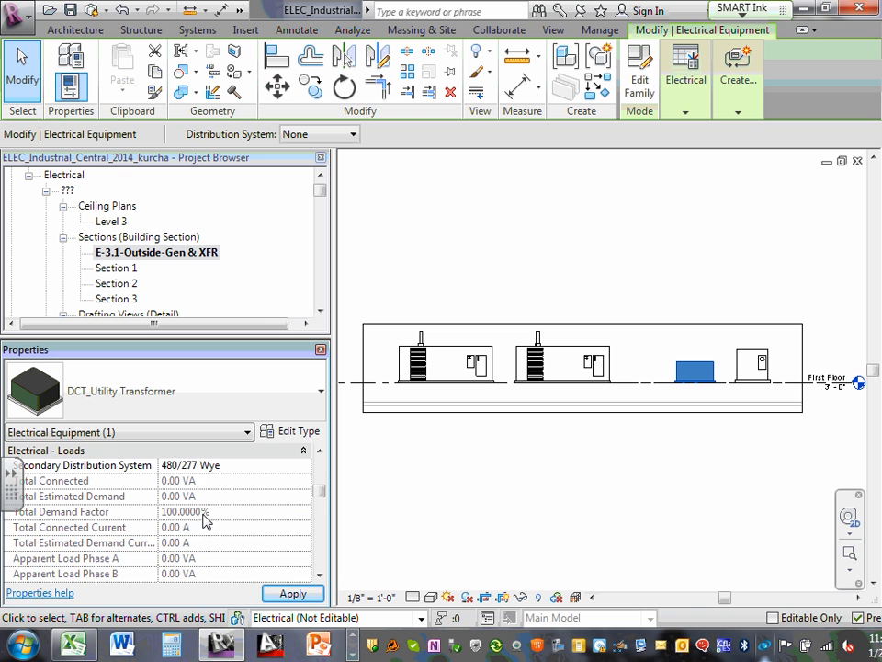
Step: Set the utility transformer's panel name to U.XFR
drag(319, 493, 320, 526)
click(207, 526)
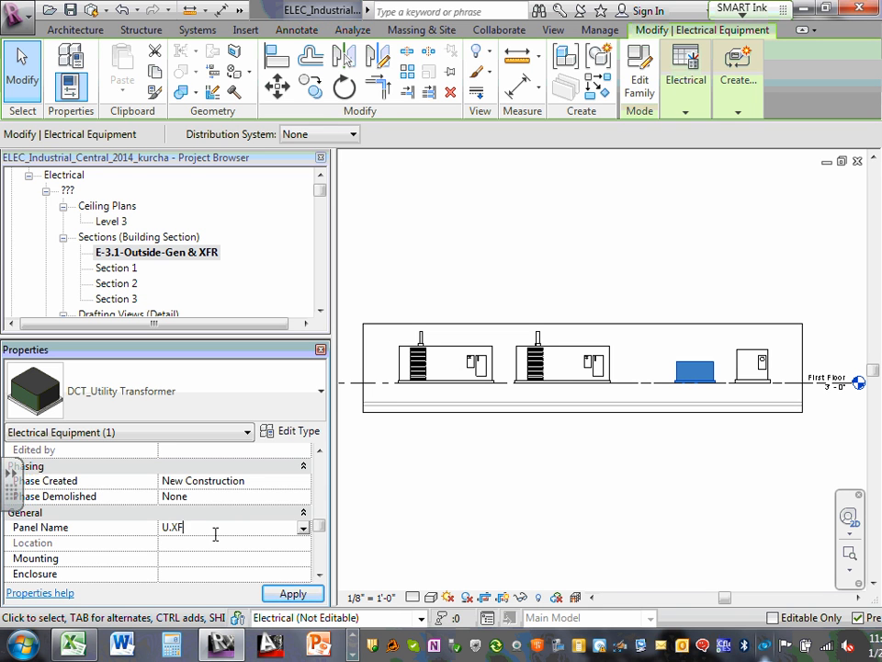
click(296, 597)
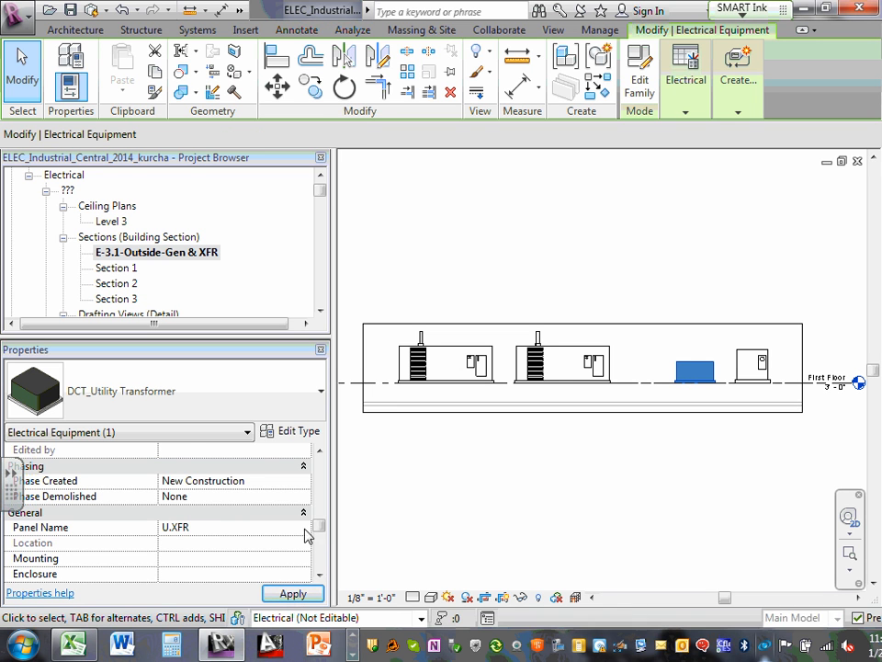
Step: Check which primary distribution systems are available for the utility transformer
drag(321, 531, 317, 568)
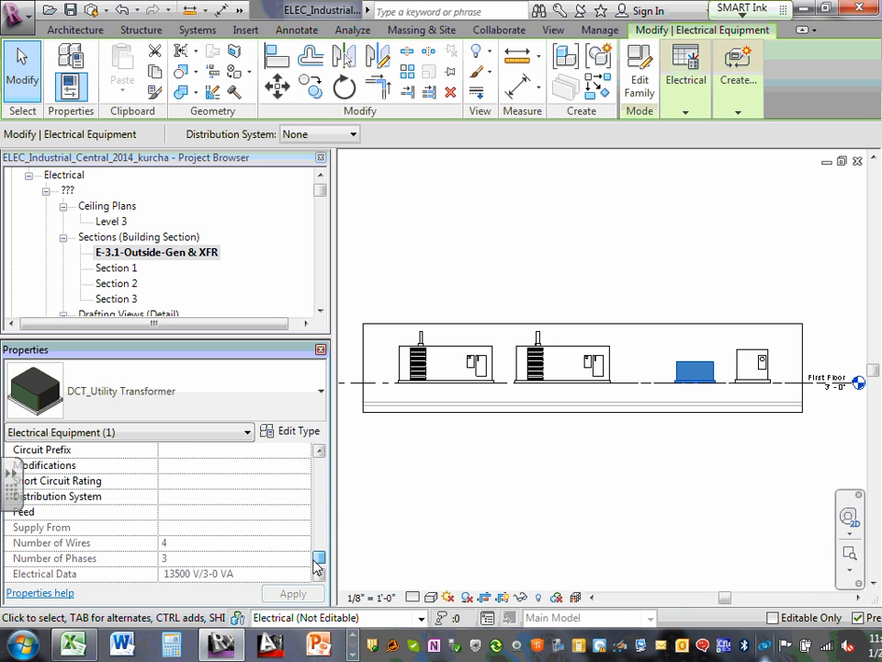
click(248, 496)
click(304, 497)
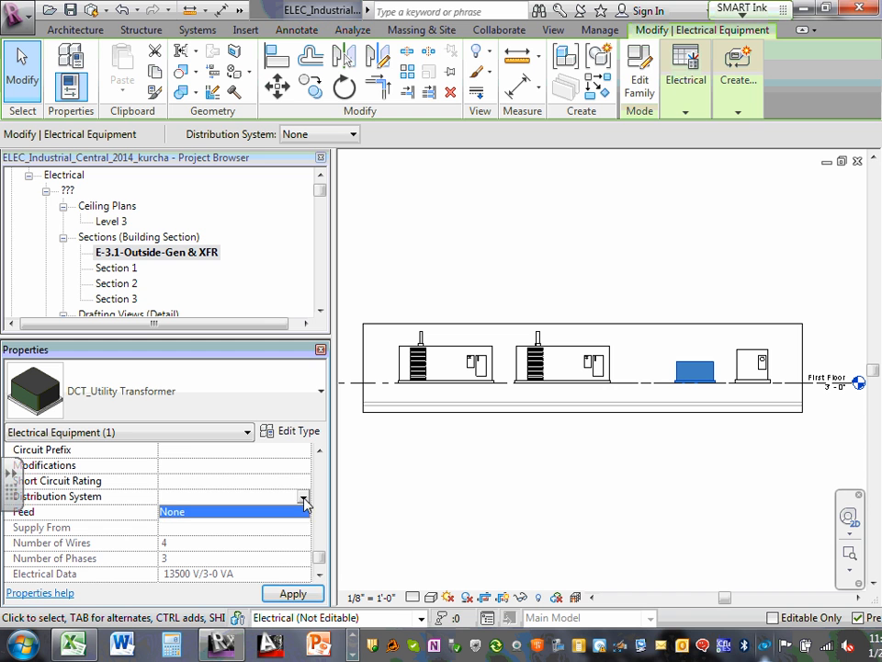
click(304, 497)
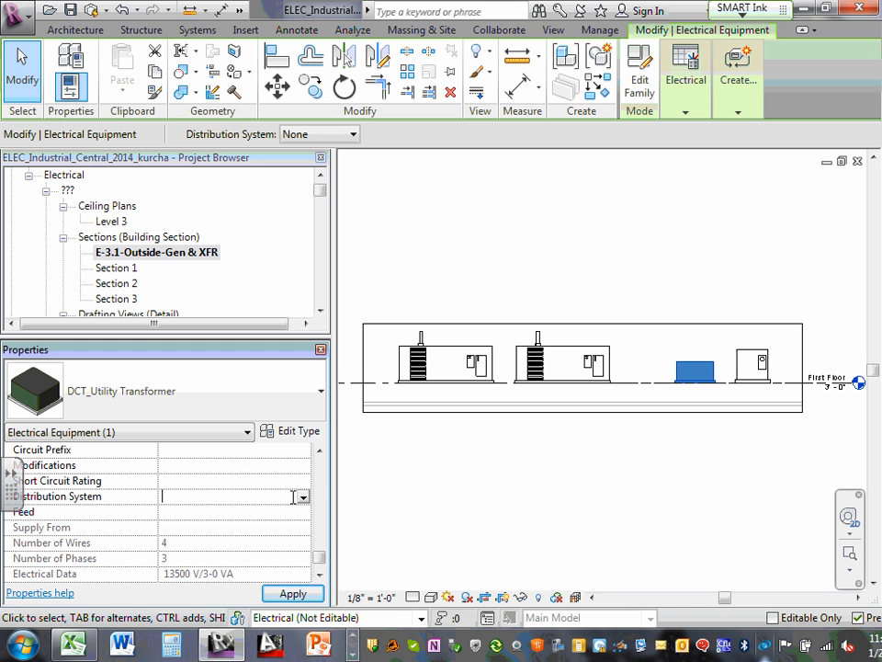
Step: Review the utility transformer's primary and secondary distribution system settings and apply its properties
click(303, 497)
click(303, 497)
drag(320, 555, 319, 490)
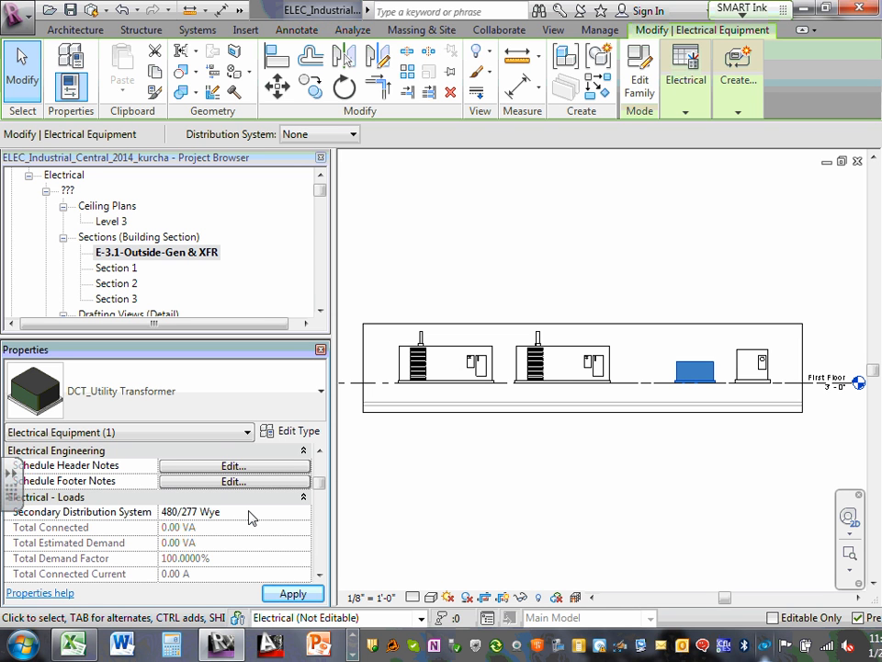
click(292, 592)
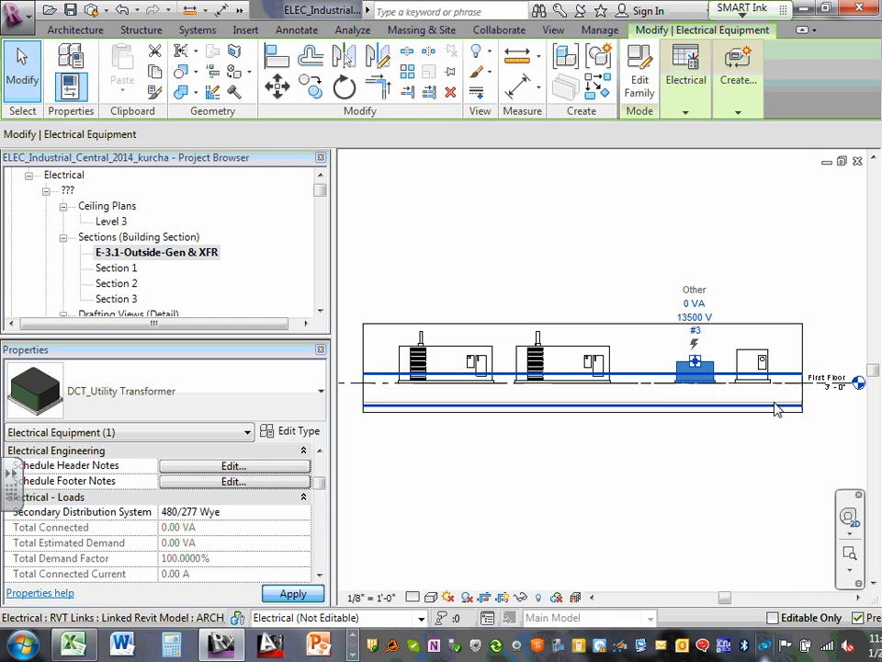
Step: Set the secondary distribution system of the meter cabinet beside the utility transformer to 480/277 Wye
click(752, 363)
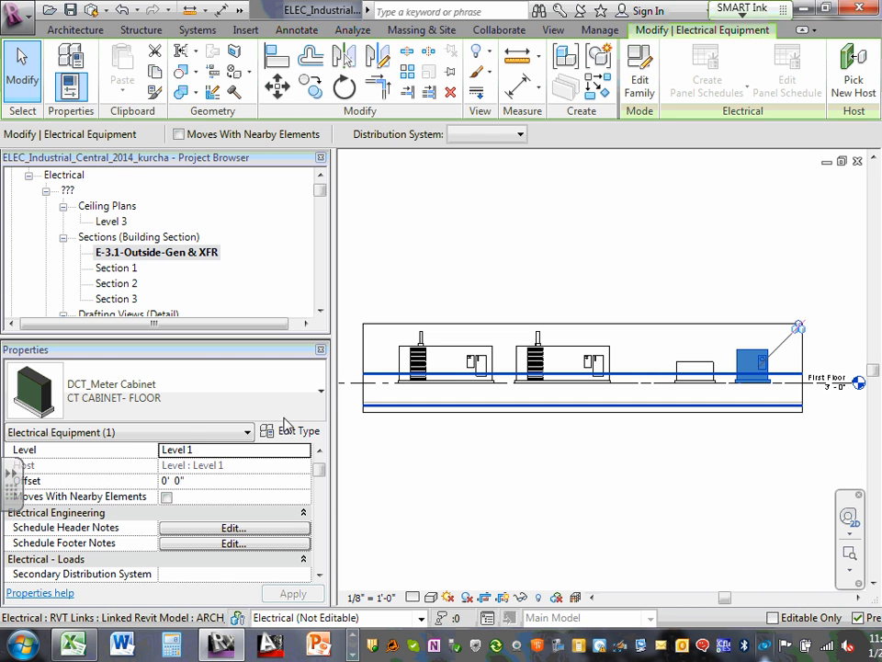
scroll(321, 484, down, 2)
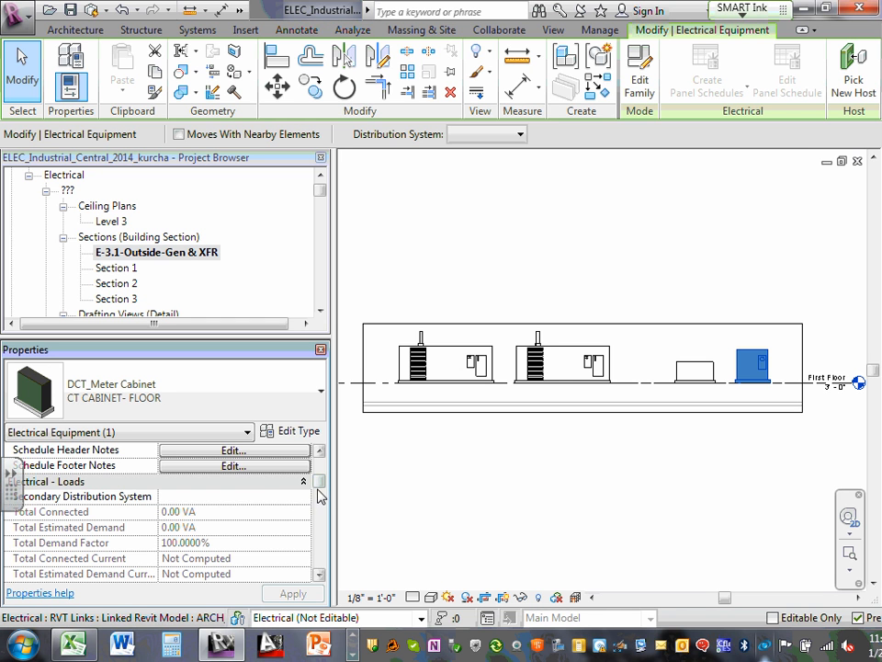
click(266, 496)
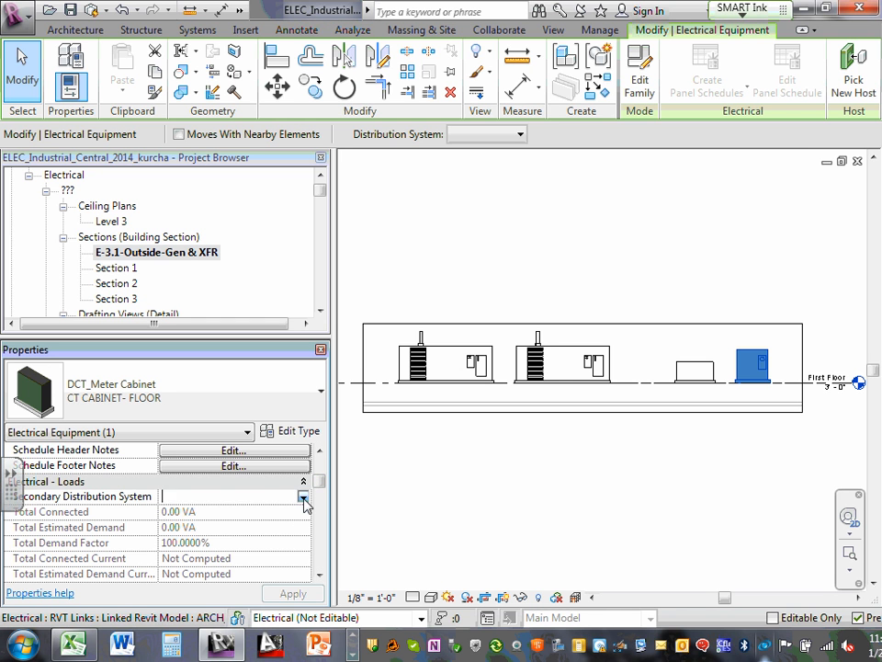
click(304, 497)
click(188, 549)
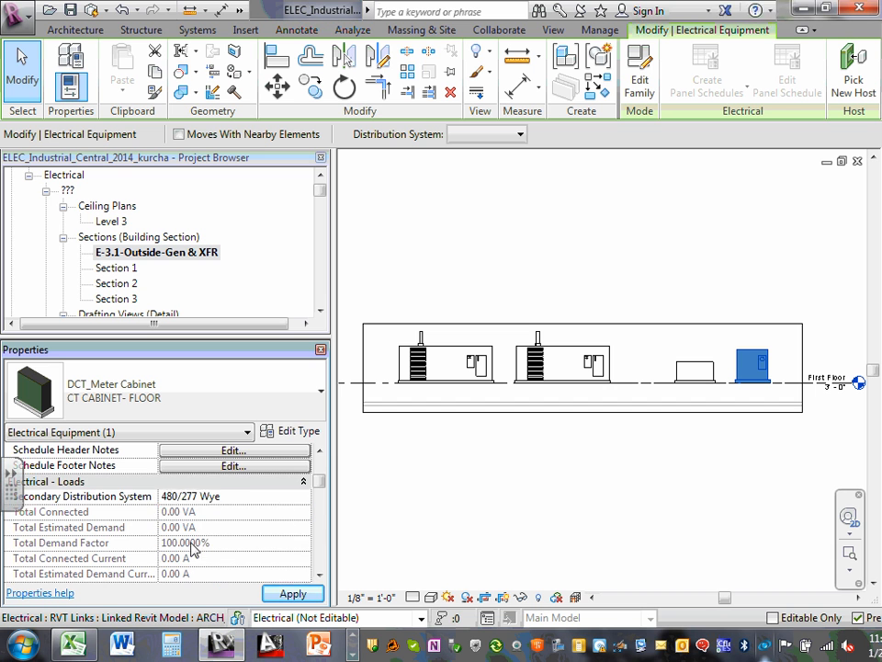
Step: Set the meter cabinet's panel name to CT Cabinet and apply it
drag(320, 484, 319, 528)
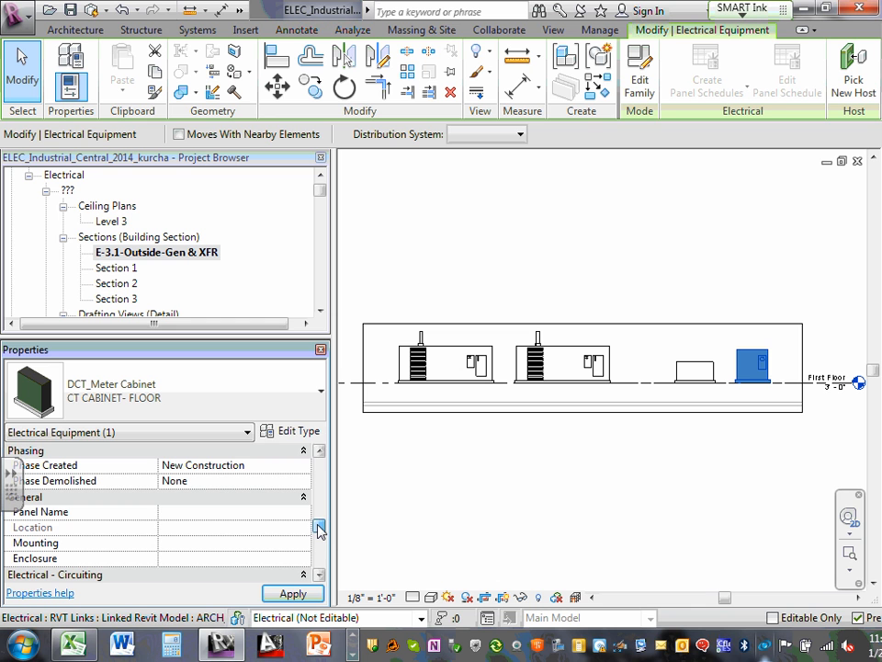
click(226, 512)
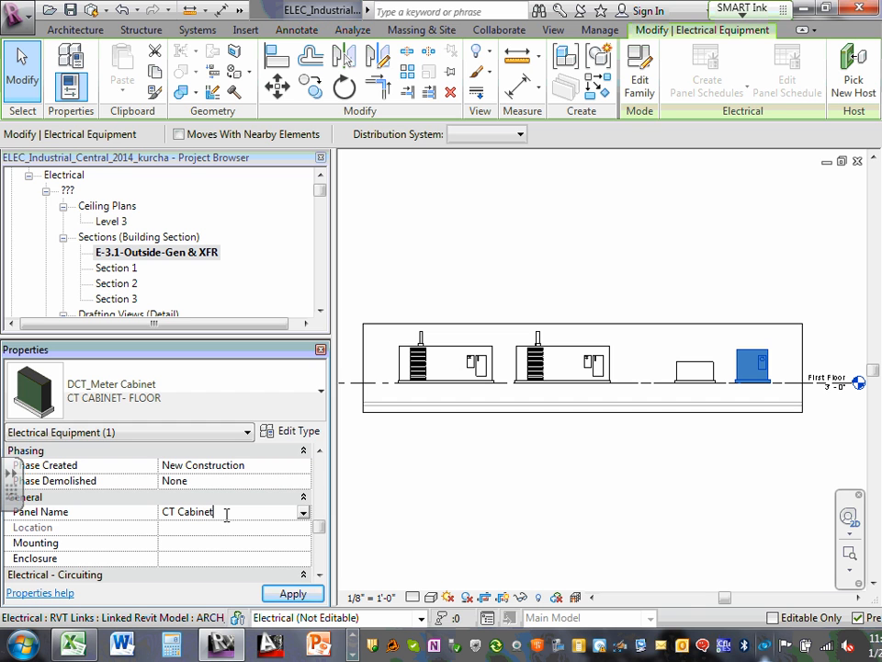
click(292, 594)
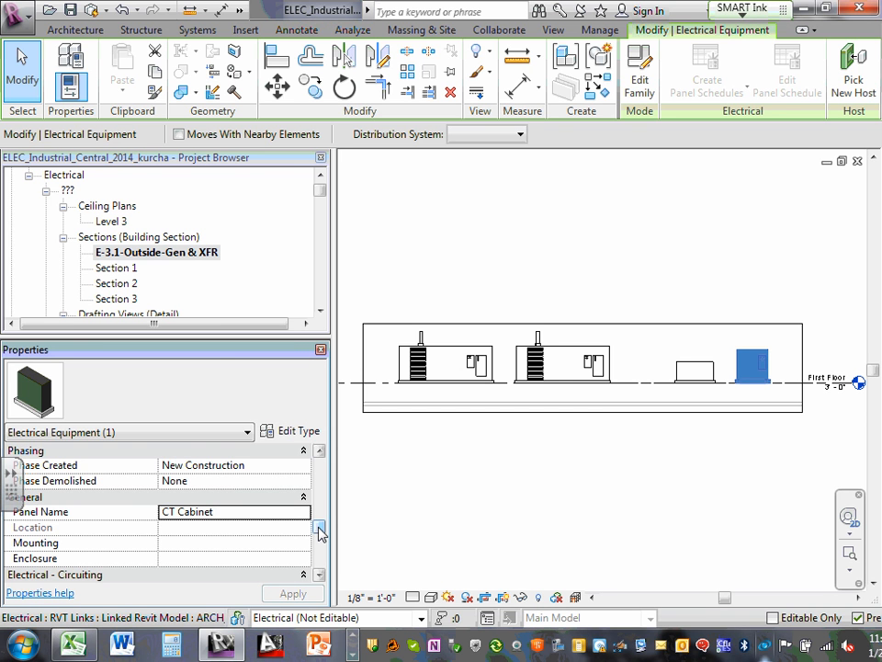
Step: Check which primary distribution systems are available for the meter cabinet
drag(321, 531, 315, 552)
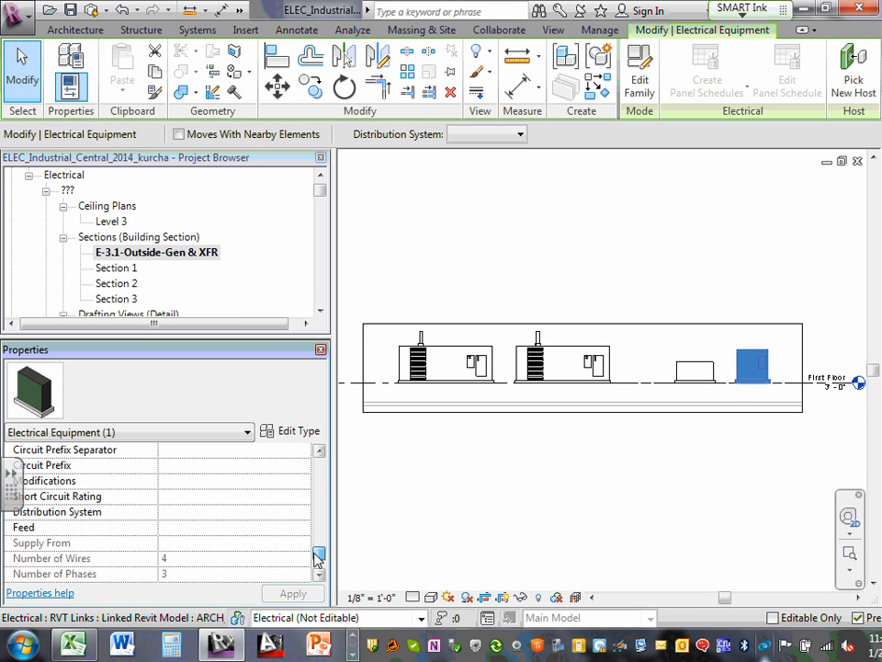
click(292, 514)
click(306, 516)
click(286, 496)
drag(318, 552, 328, 485)
click(294, 596)
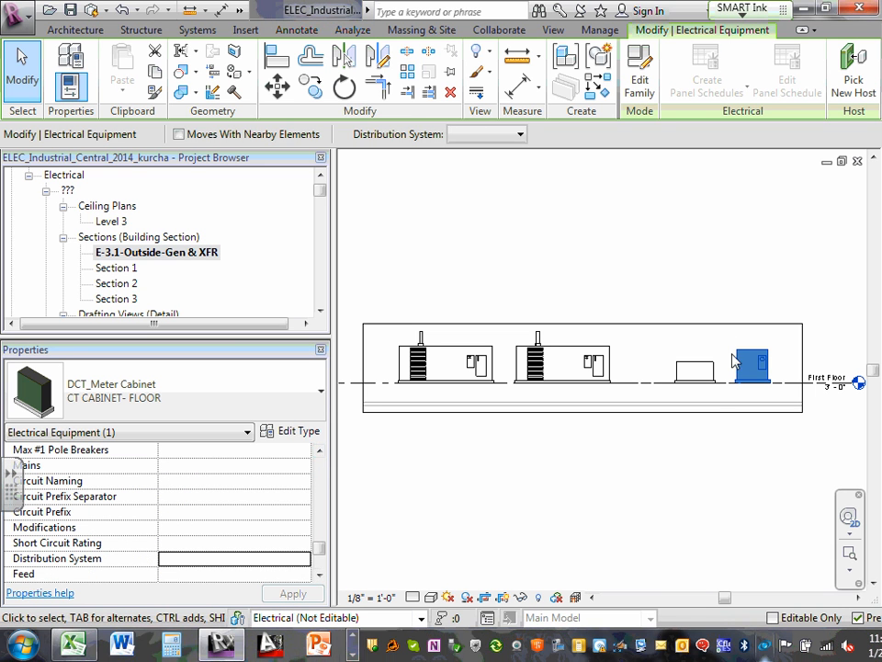
Step: Reselect the meter cabinet and recheck its panel name and circuiting distribution system
click(297, 30)
click(648, 488)
click(751, 366)
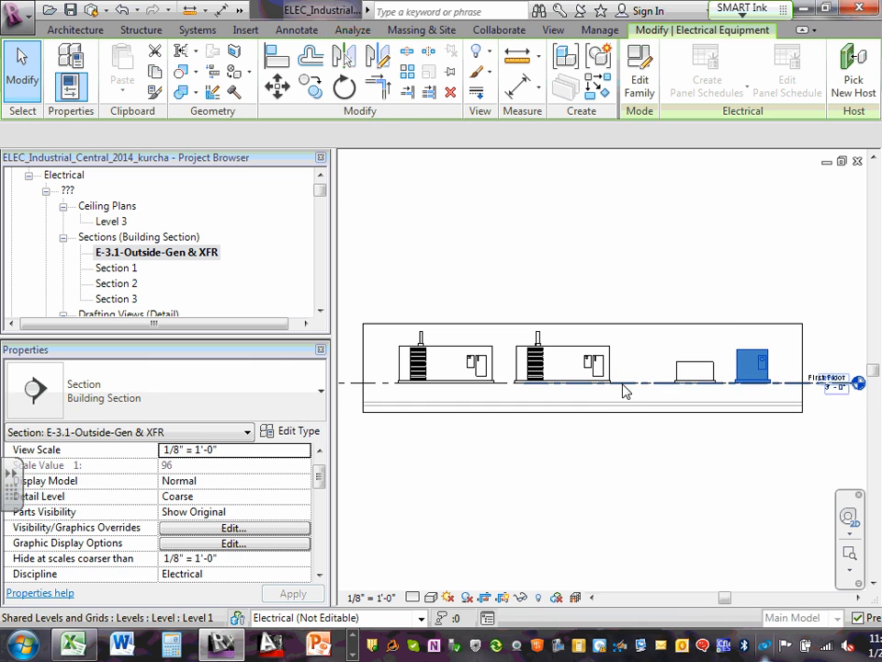
drag(320, 468, 320, 534)
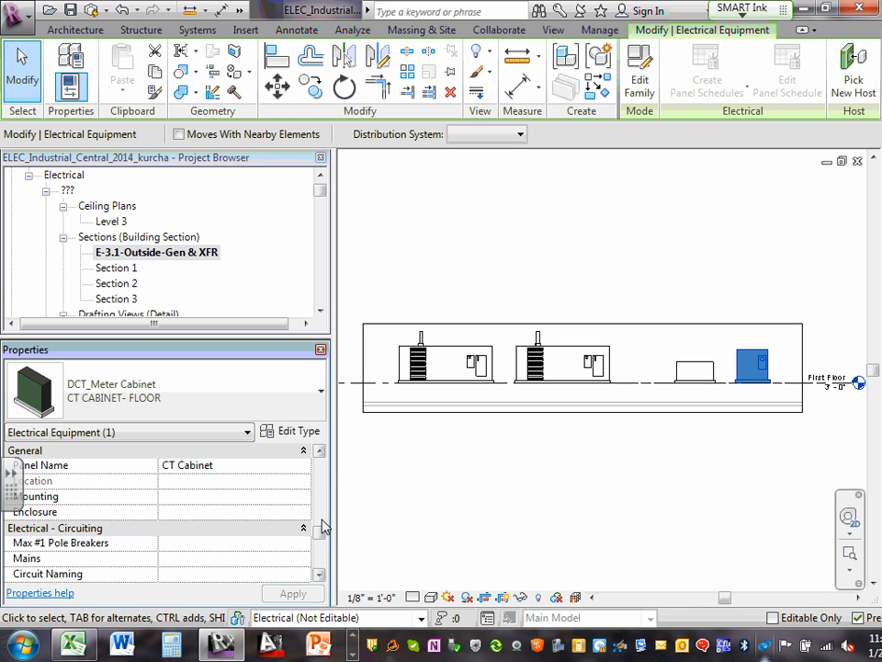
drag(321, 532, 321, 555)
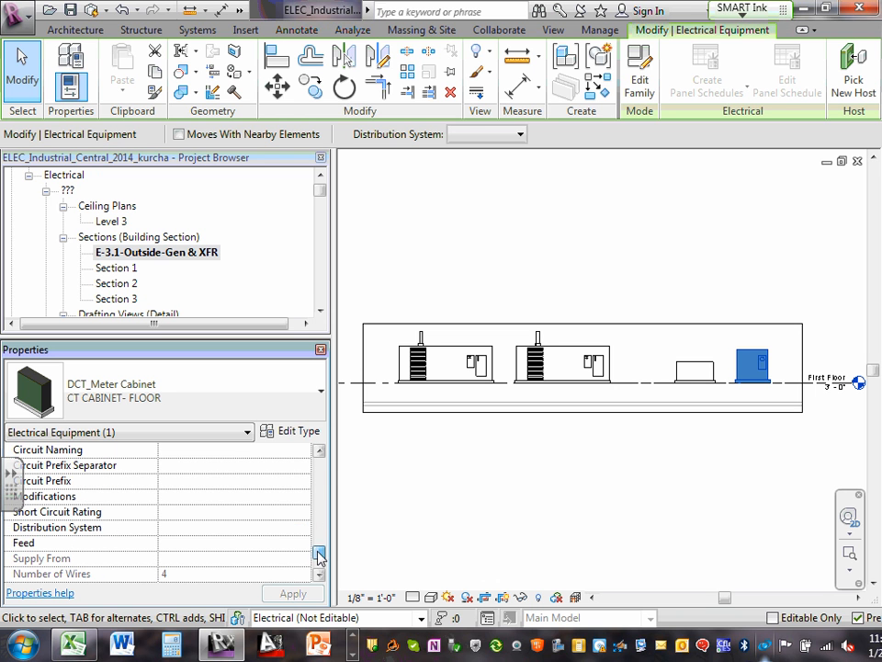
click(248, 527)
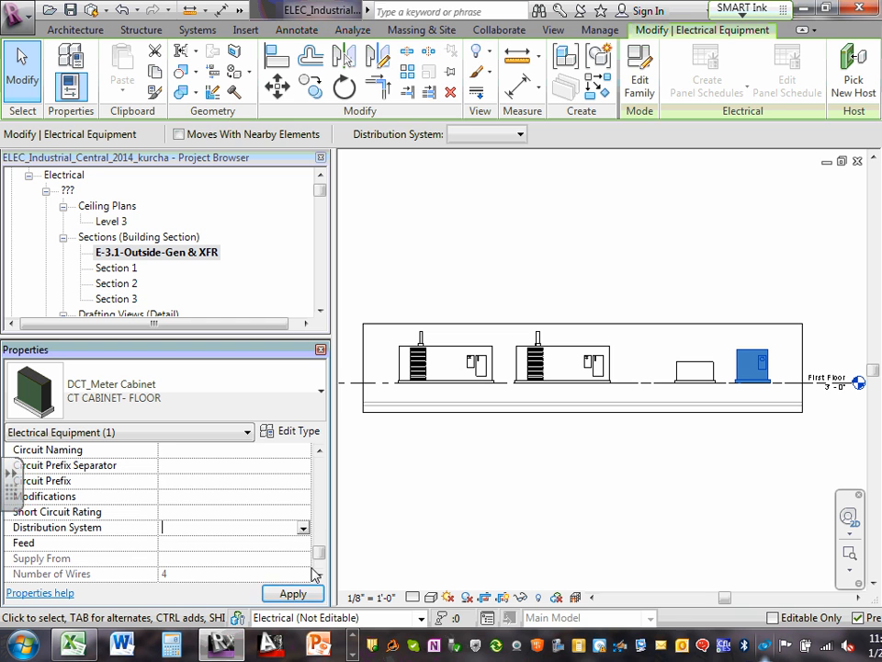
click(293, 592)
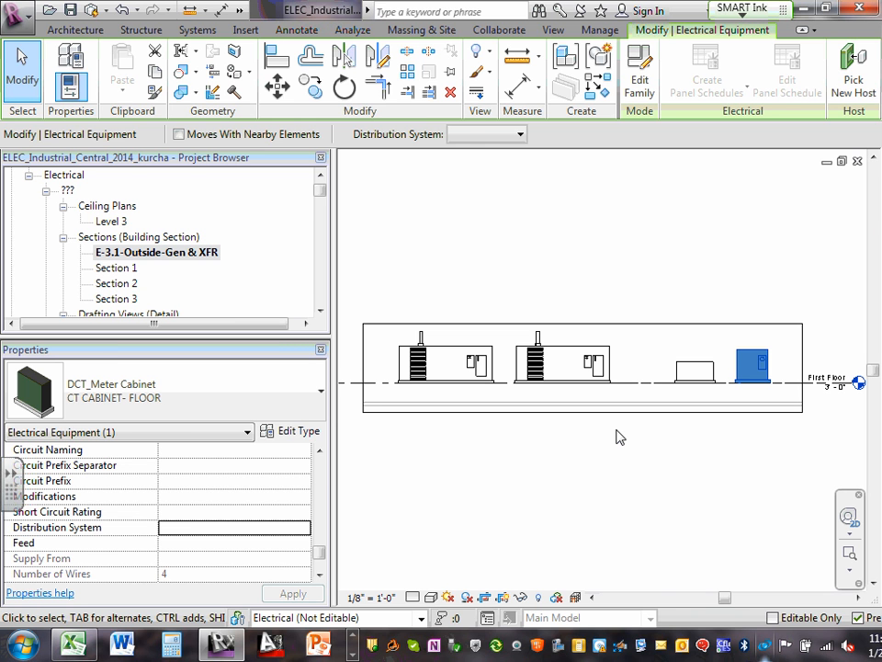
Step: Tag both generators, the utility transformer and the meter cabinet by category in the E-3.1-Outside-Gen & XFR section
click(632, 506)
click(535, 78)
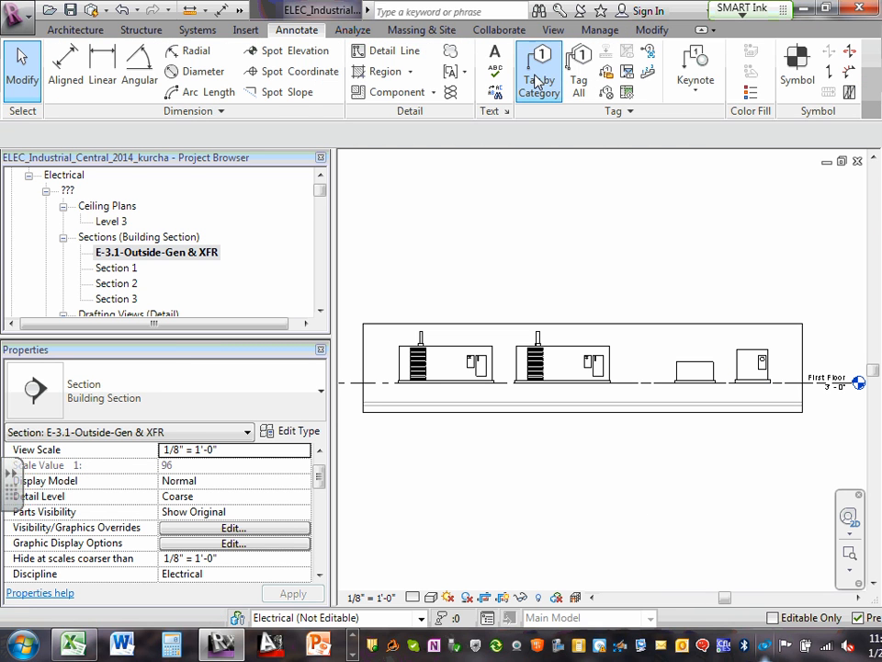
click(474, 365)
click(563, 363)
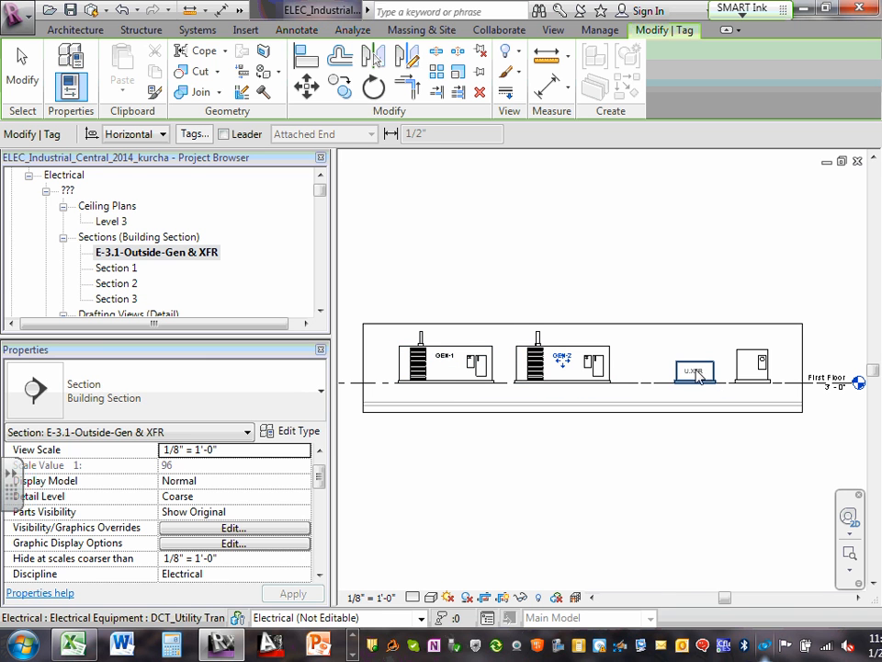
click(697, 375)
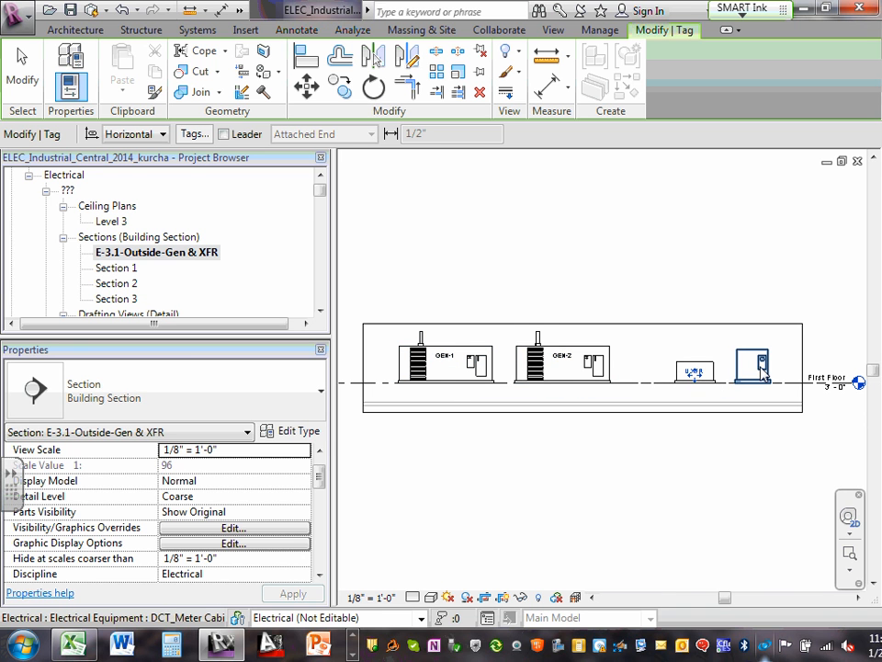
click(759, 373)
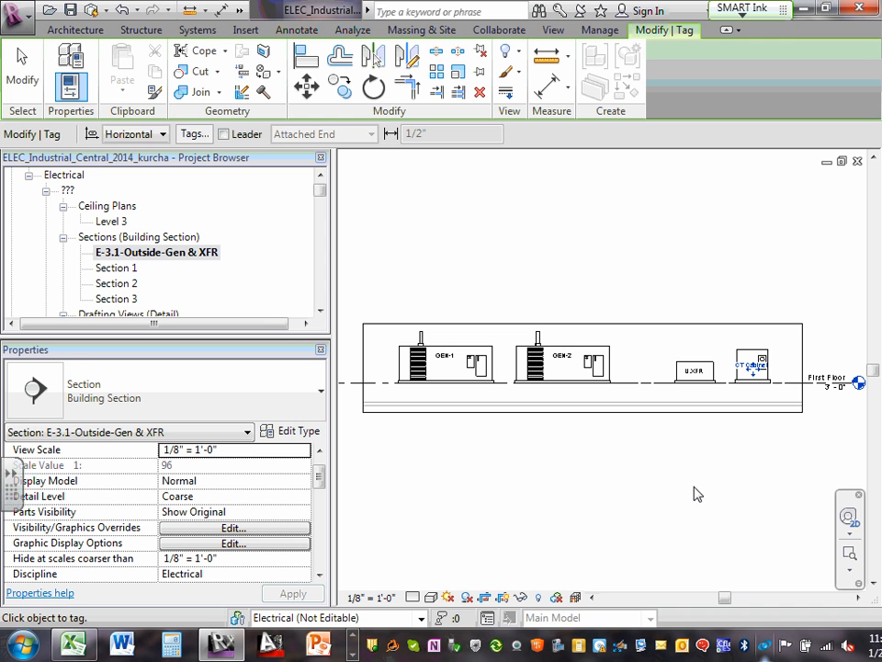
key(Escape)
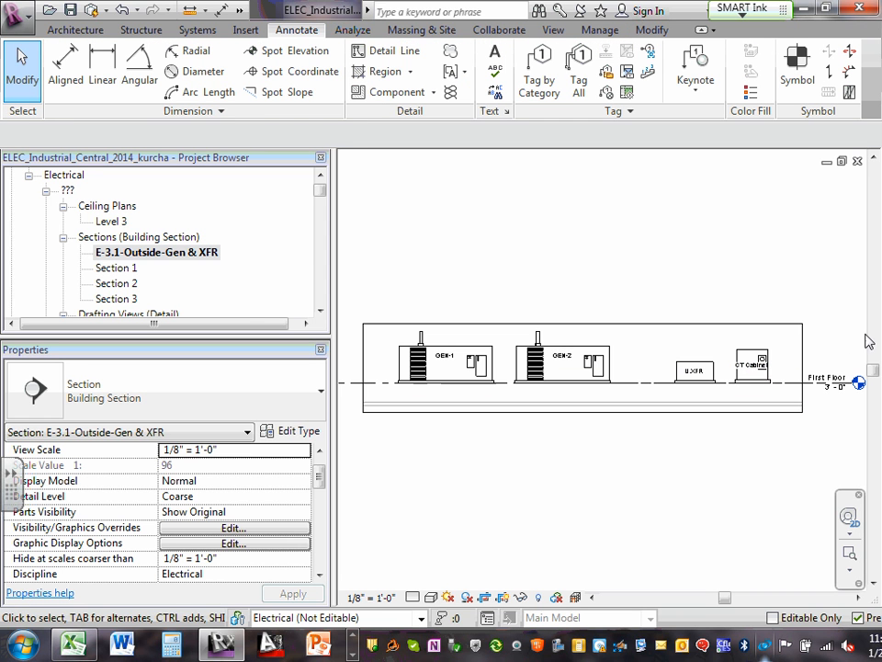
click(874, 157)
click(874, 157)
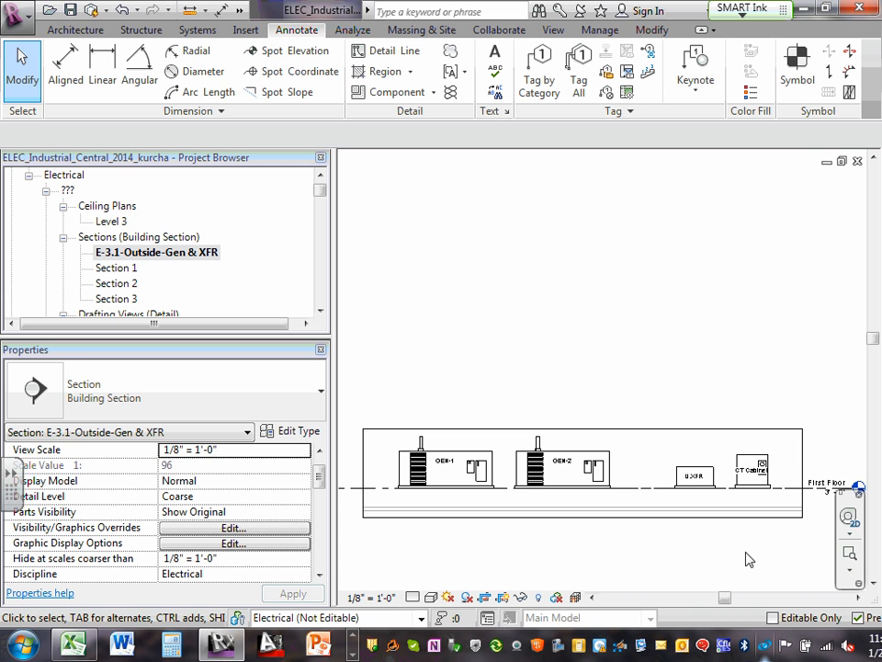
click(750, 473)
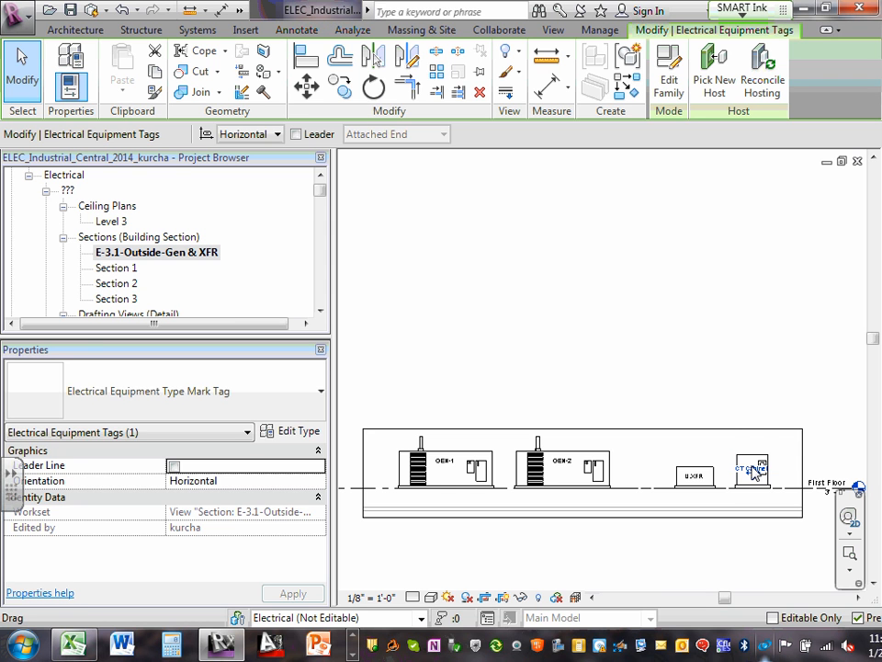
key(Escape)
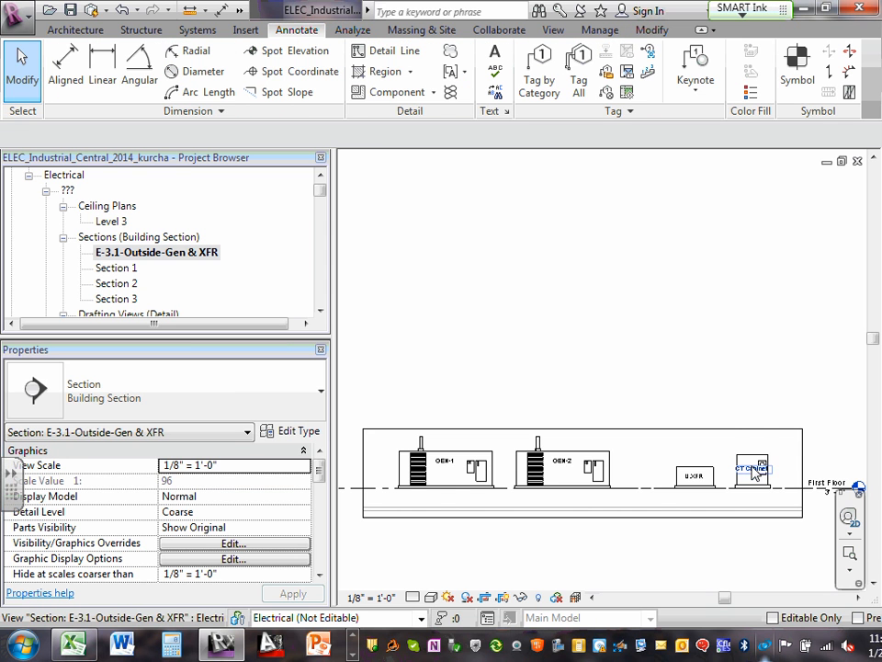
click(761, 473)
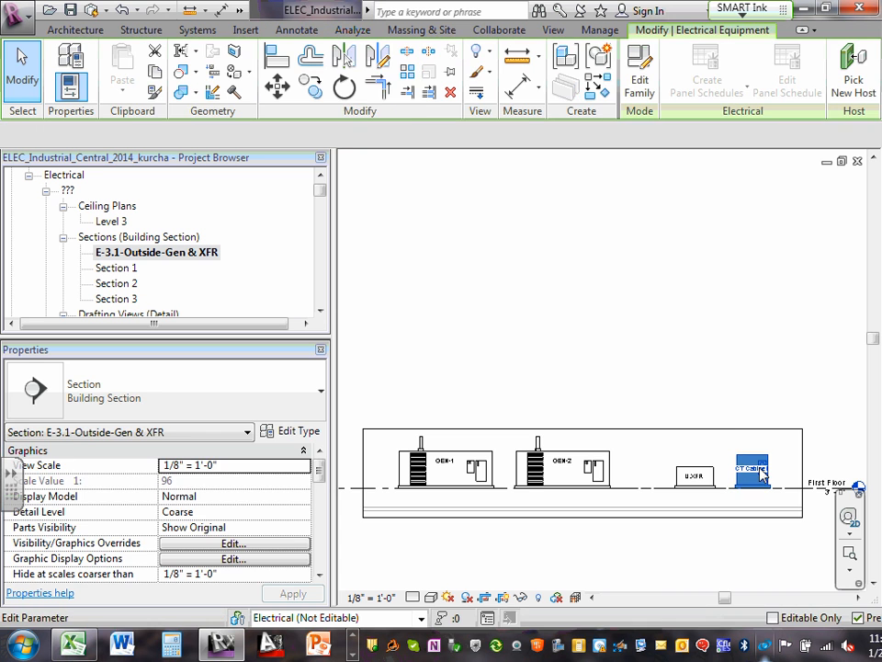
click(791, 553)
Step: Shorten the meter cabinet's tag text to CT Cbnt
scroll(790, 552, up, 5)
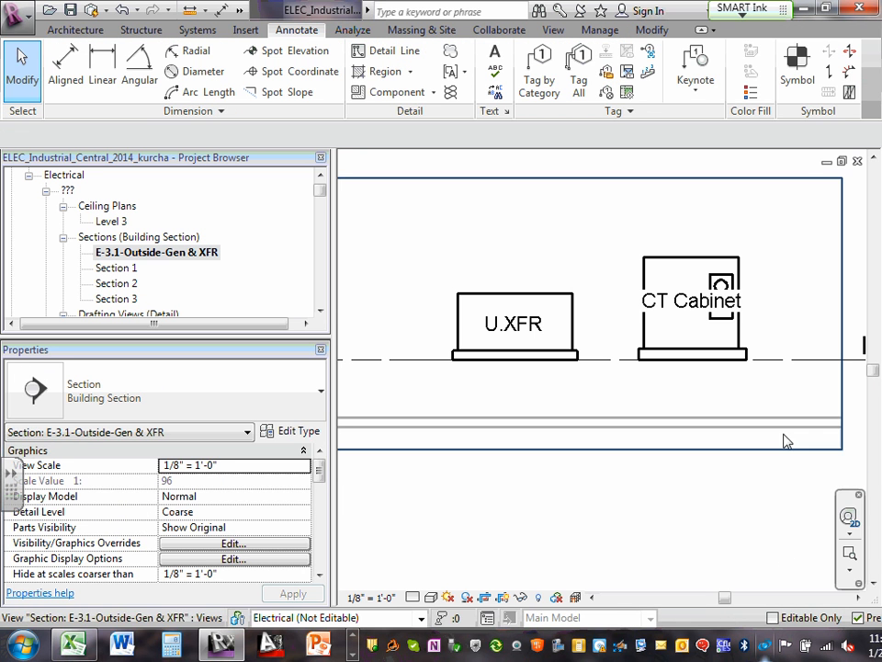
click(694, 309)
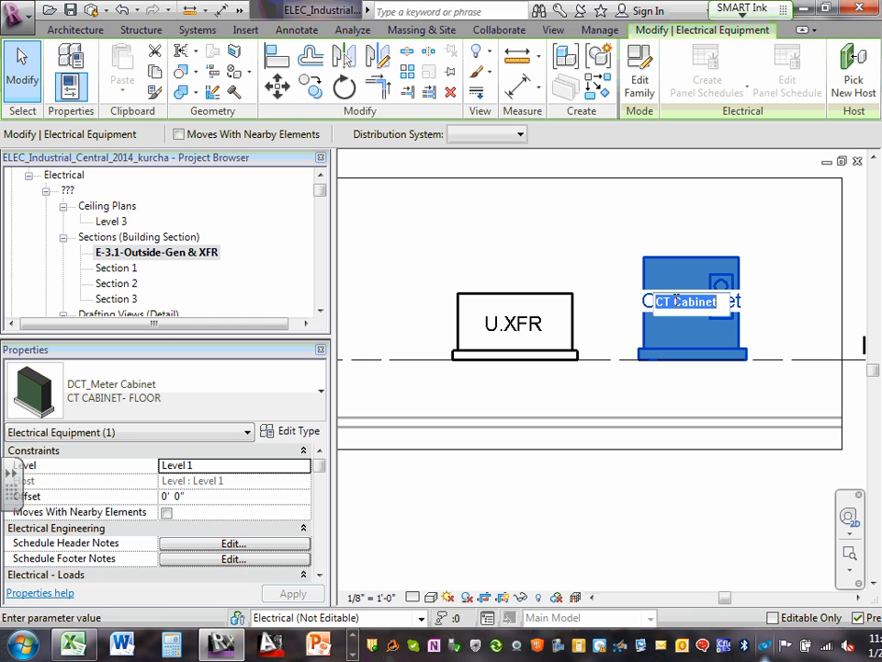
click(676, 296)
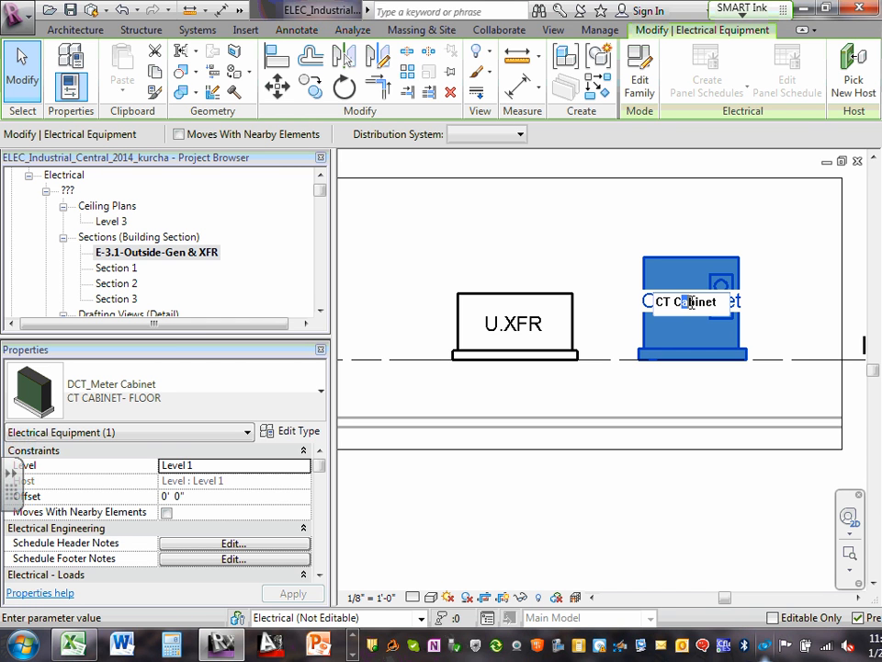
key(BackSpace)
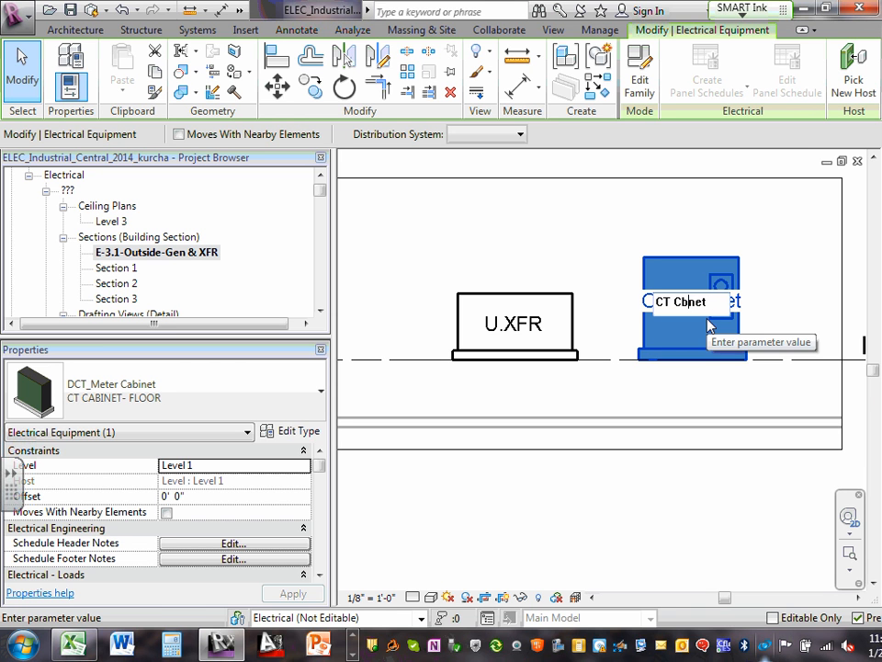
key(BackSpace)
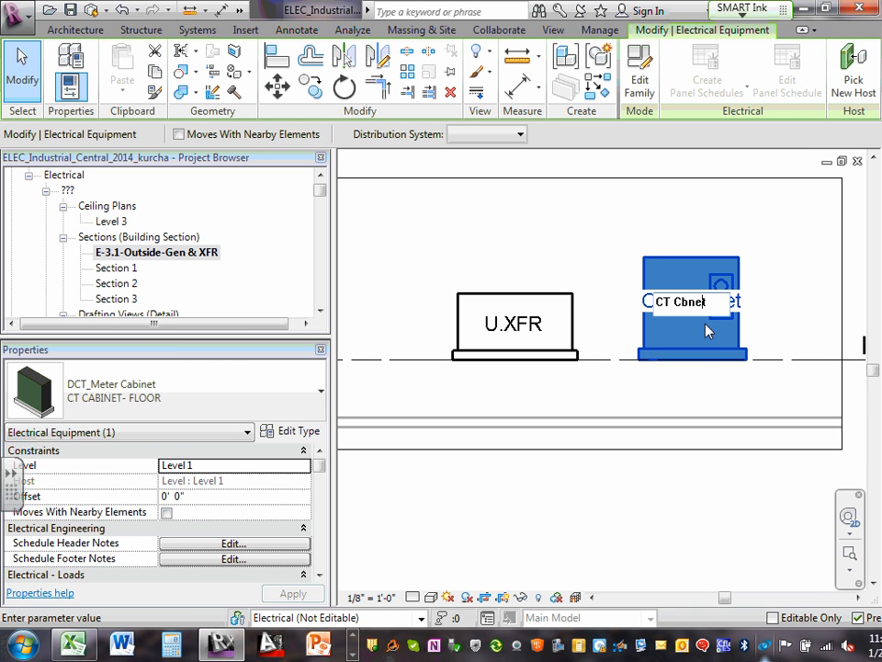
key(BackSpace)
click(617, 521)
click(634, 225)
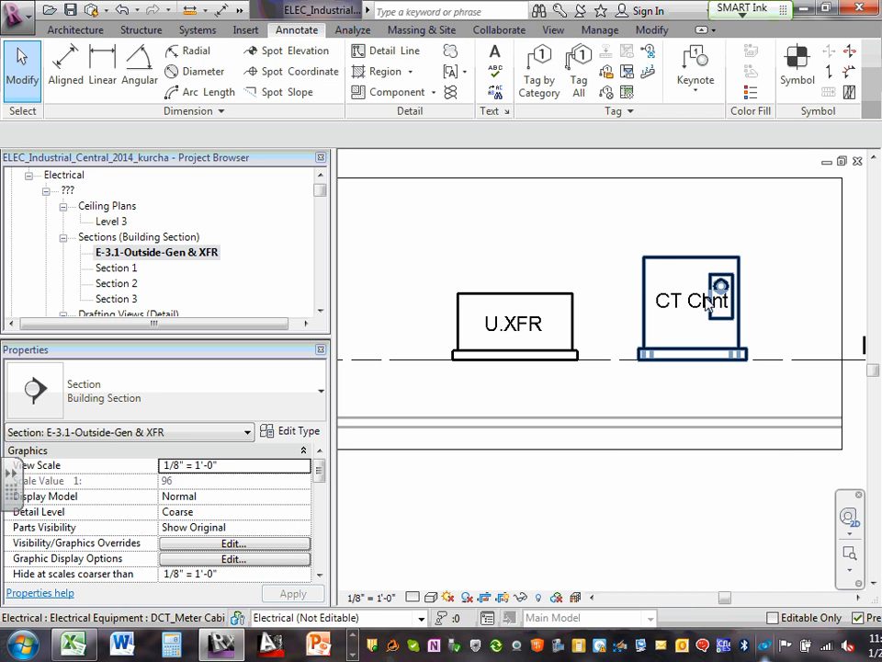
Step: Move the CT Cbnt tag off the meter cabinet so that it sits just above it
click(689, 329)
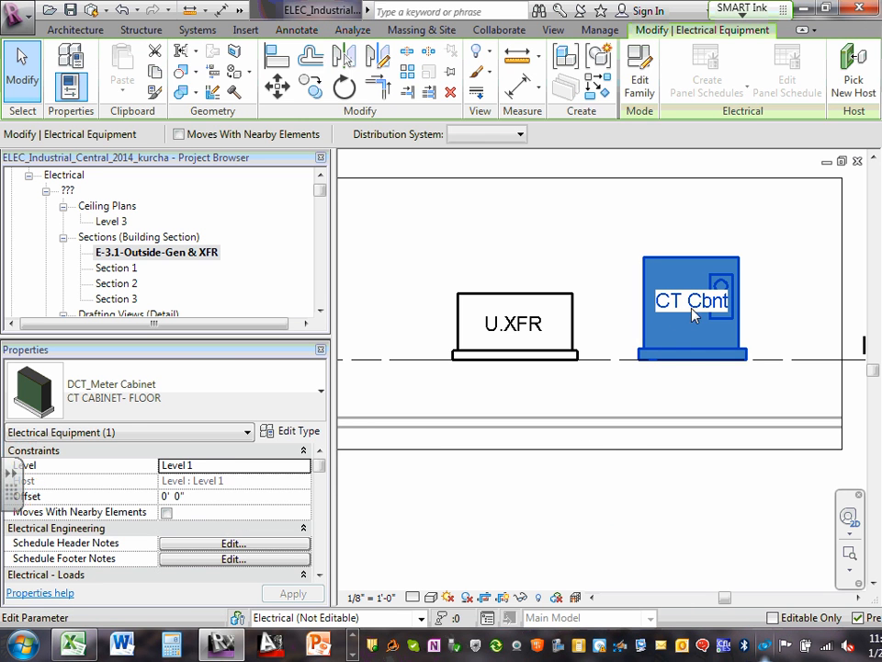
key(Escape)
click(698, 303)
drag(694, 317, 692, 340)
click(677, 499)
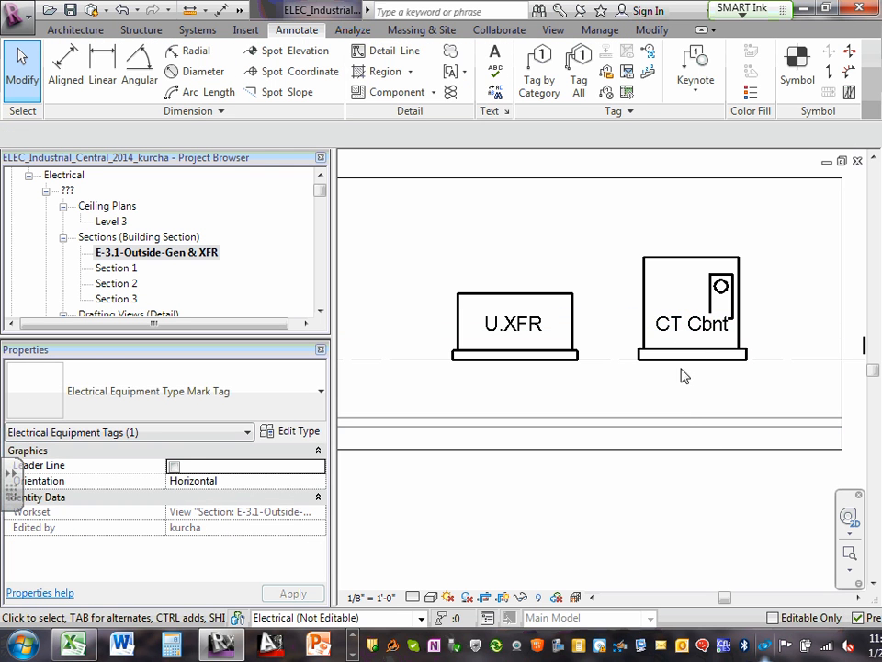
click(697, 331)
drag(693, 338, 693, 253)
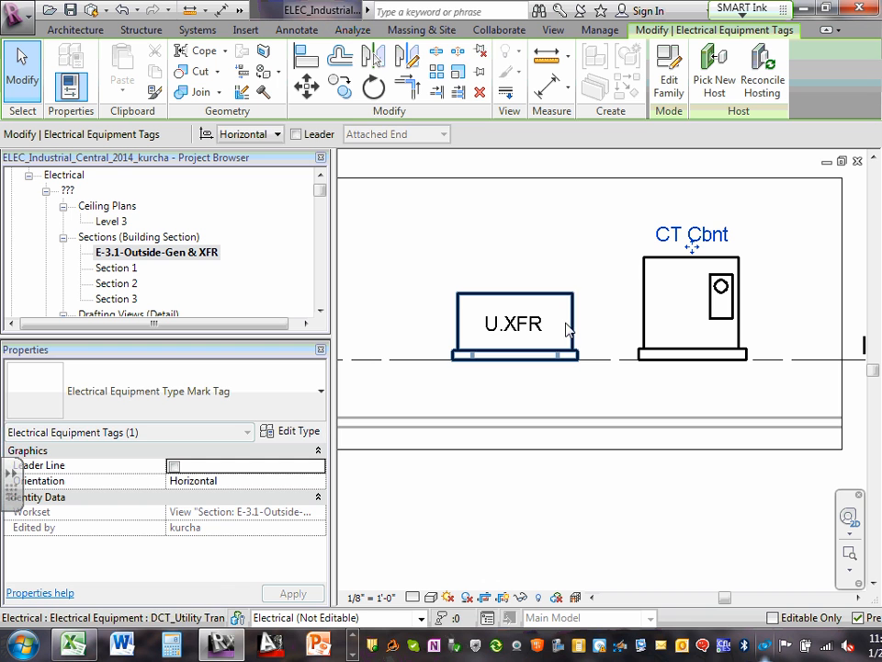
Step: Move the U.XFR tag just above the utility transformer
click(512, 329)
drag(514, 336, 515, 281)
scroll(520, 316, down, 3)
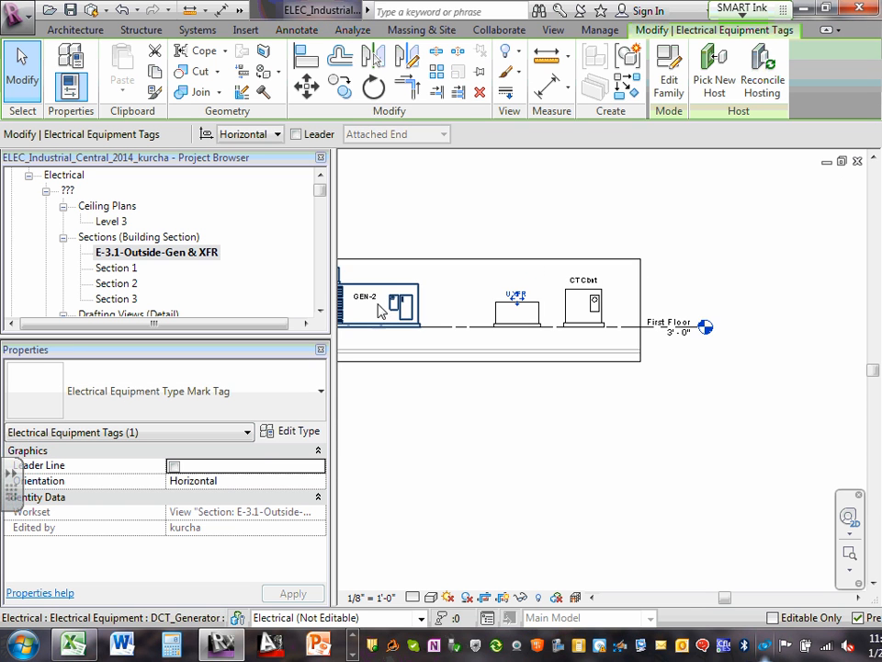
Step: Move the GEN-2 and GEN-1 tags off the generators so that each sits just above its unit
scroll(380, 309, down, 3)
middle_drag(359, 355, 588, 394)
scroll(588, 332, up, 3)
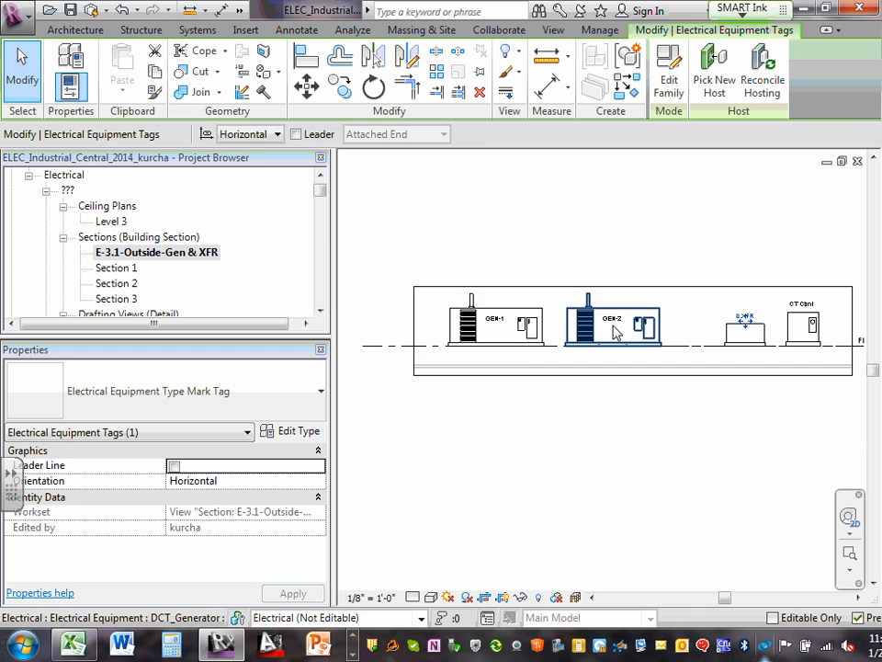
scroll(614, 331, up, 2)
scroll(613, 331, up, 2)
drag(616, 321, 623, 270)
click(358, 309)
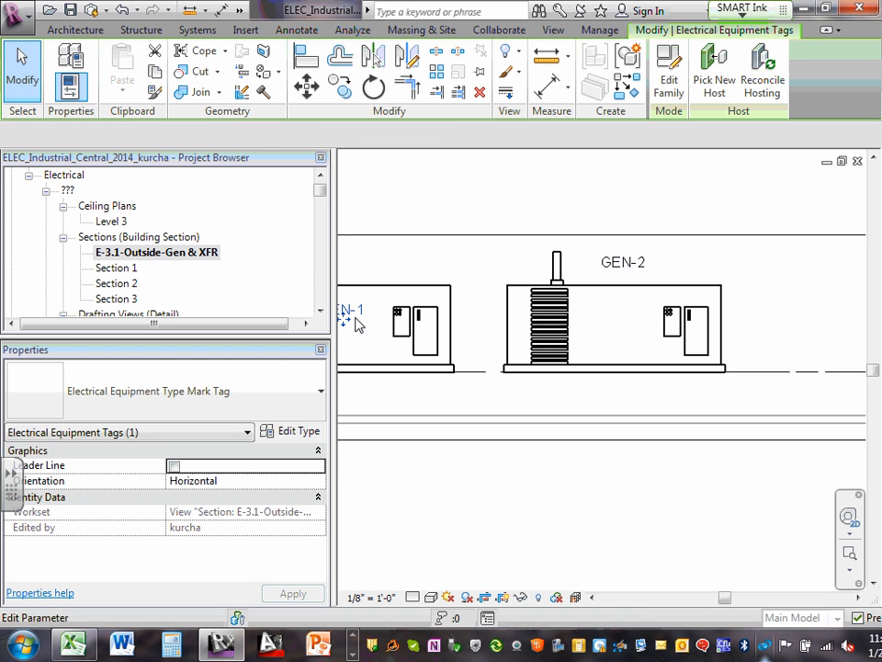
drag(350, 313, 362, 263)
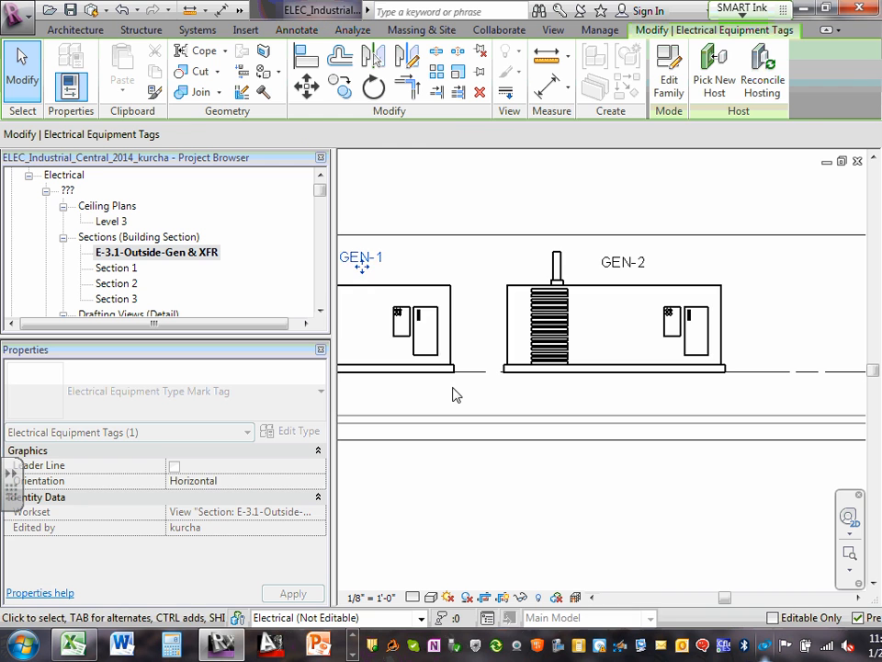
scroll(459, 395, down, 4)
click(584, 459)
scroll(584, 443, down, 3)
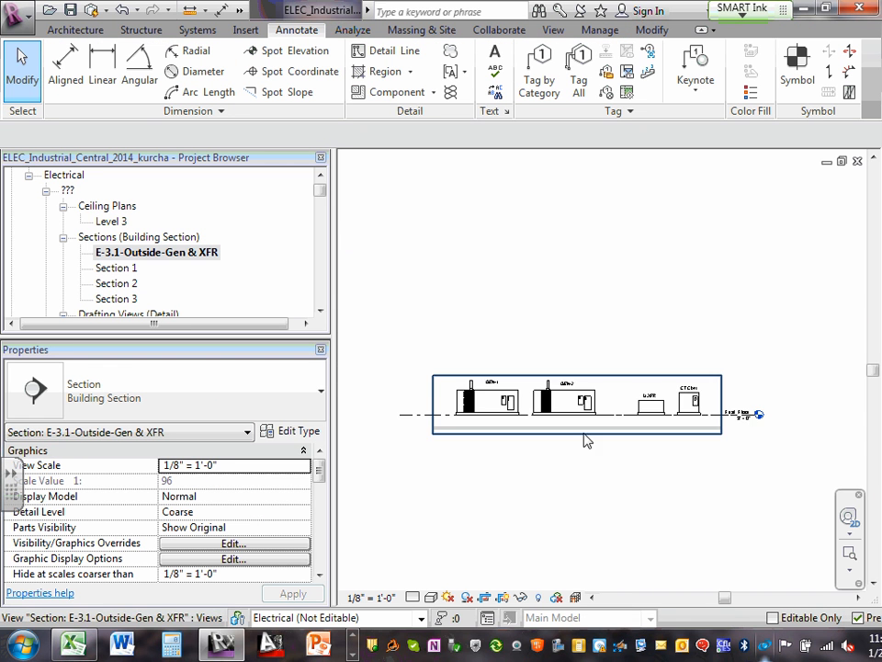
Step: Examine the tag placement, crop boundary and First Floor level line in the outside equipment section
scroll(618, 440, up, 2)
scroll(634, 427, up, 3)
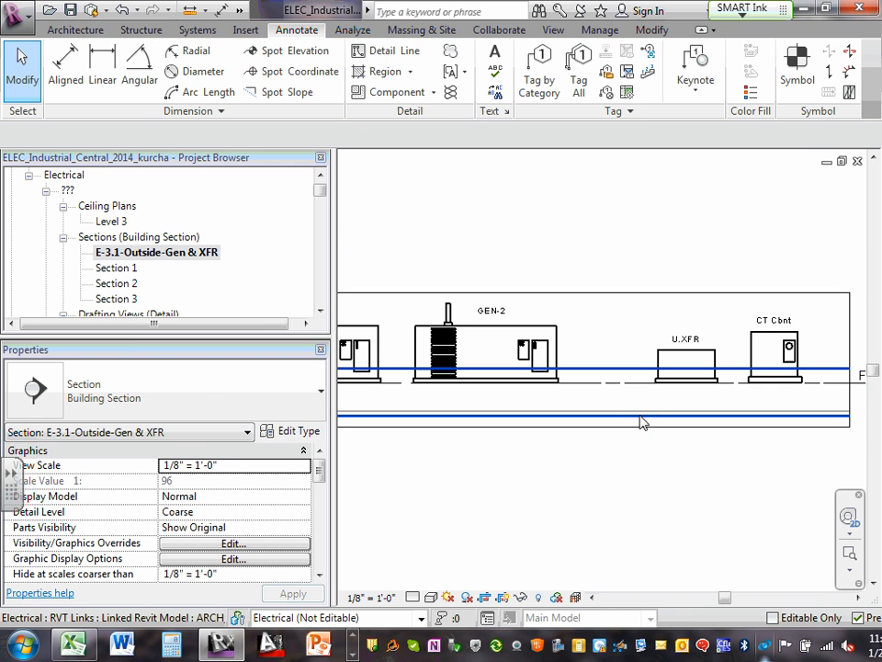
scroll(661, 409, down, 2)
scroll(771, 349, down, 3)
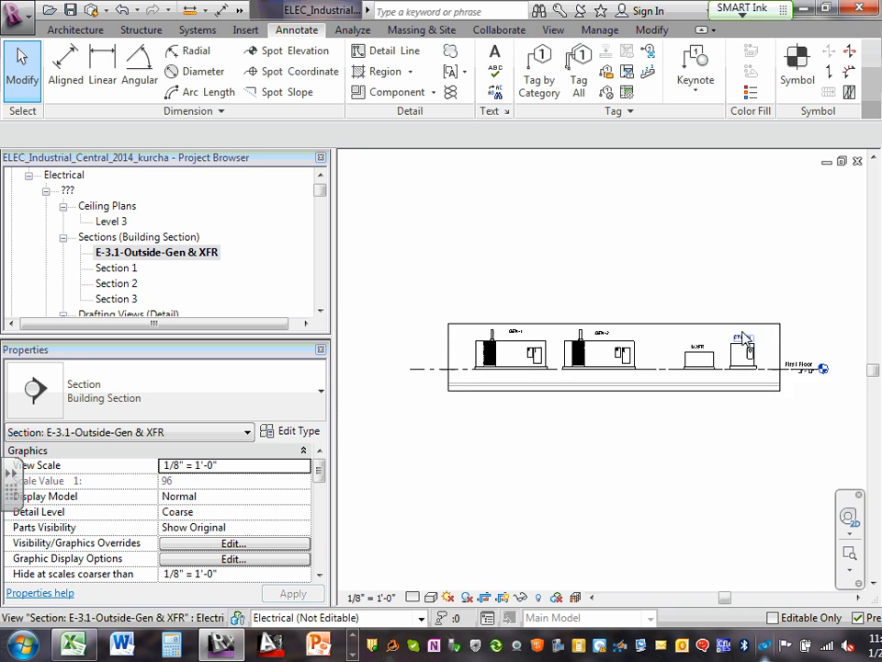
scroll(808, 369, up, 2)
scroll(811, 367, up, 2)
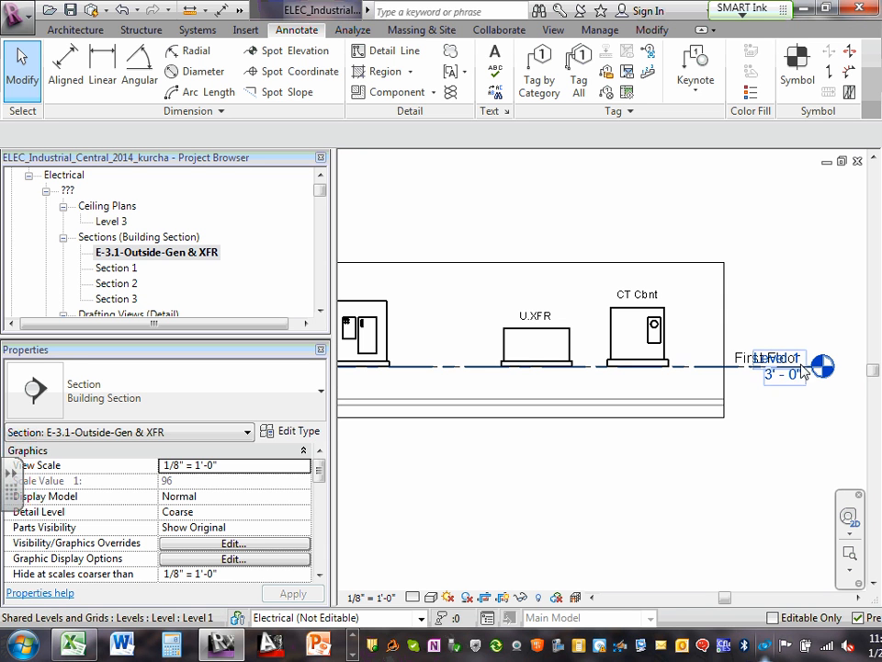
click(744, 366)
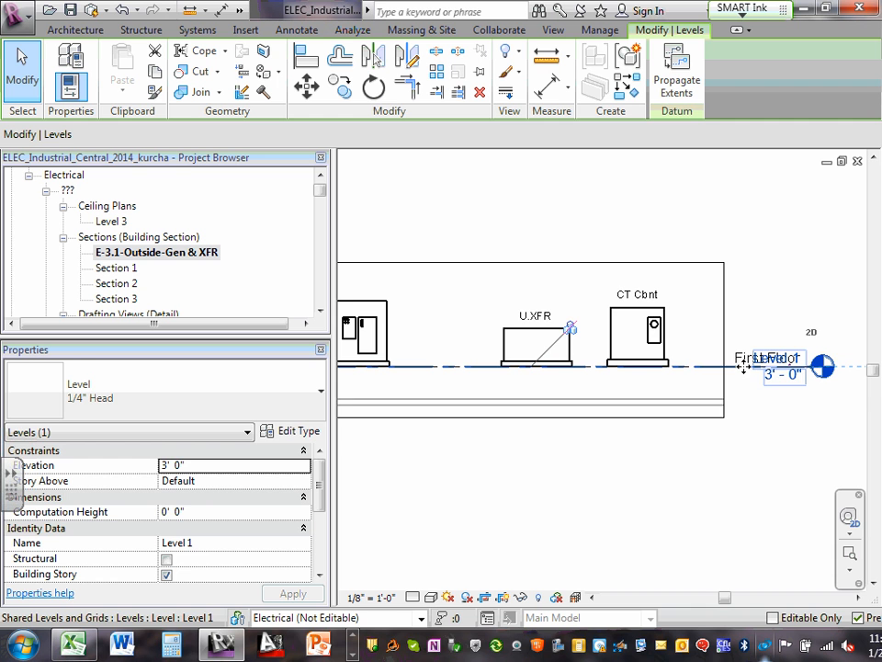
scroll(744, 366, down, 3)
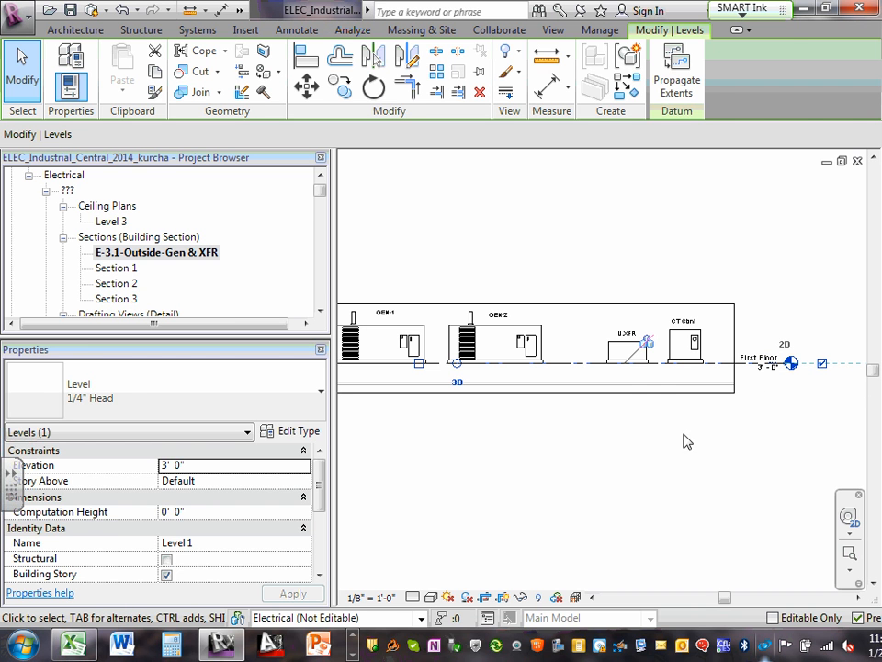
click(654, 415)
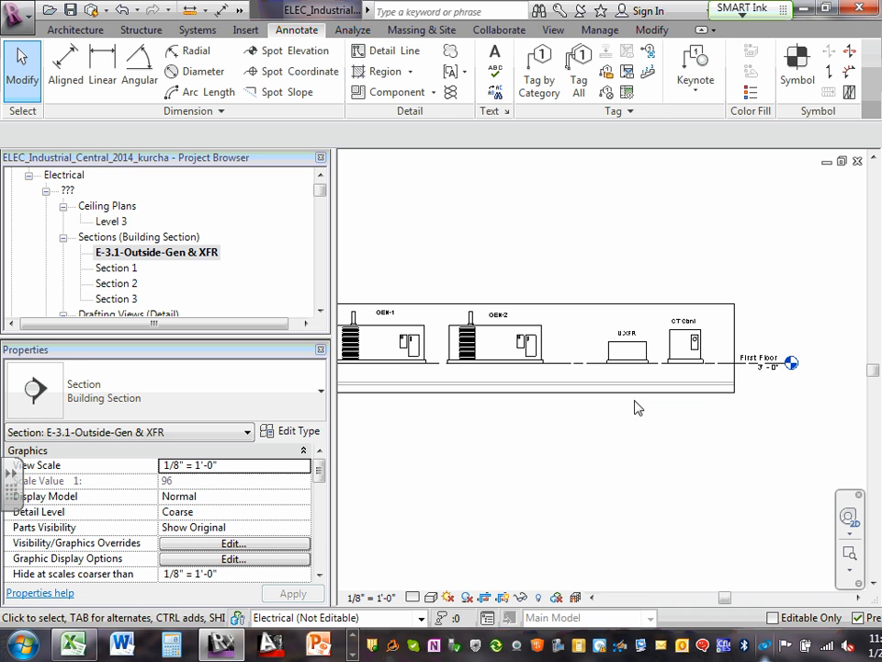
Step: Hide the crop region boundary of the E-3.1-Outside-Gen & XFR section
click(525, 601)
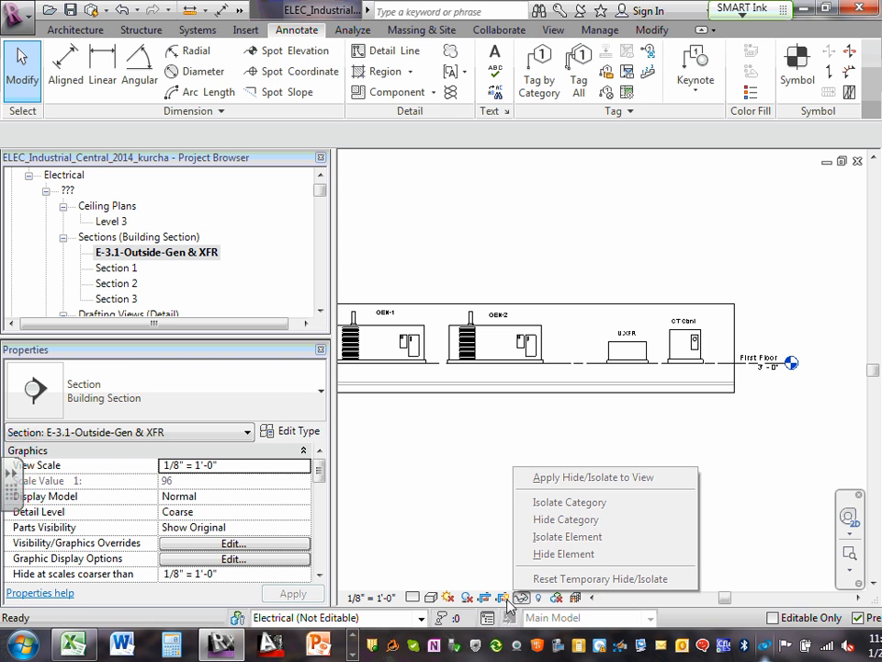
click(504, 599)
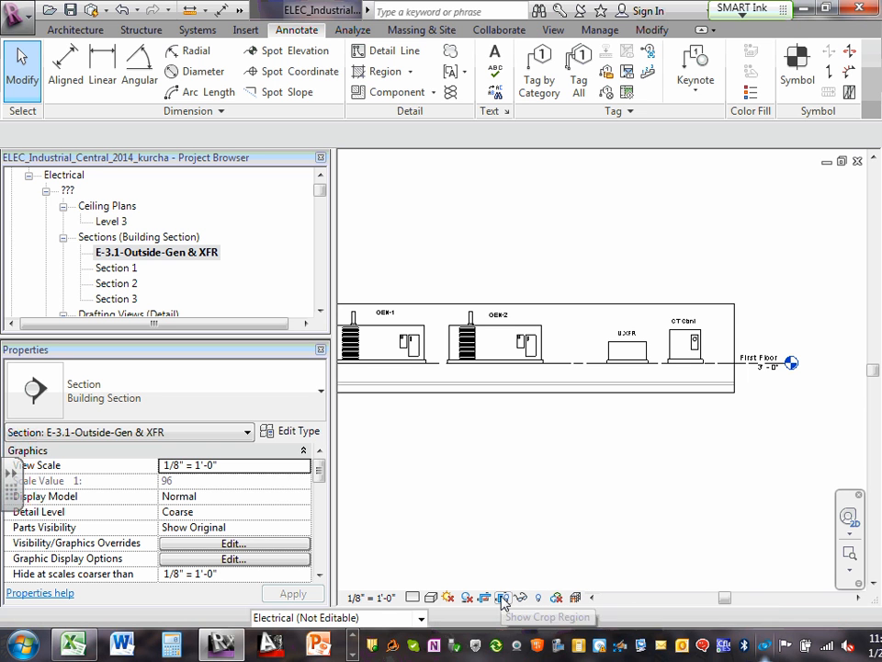
click(504, 598)
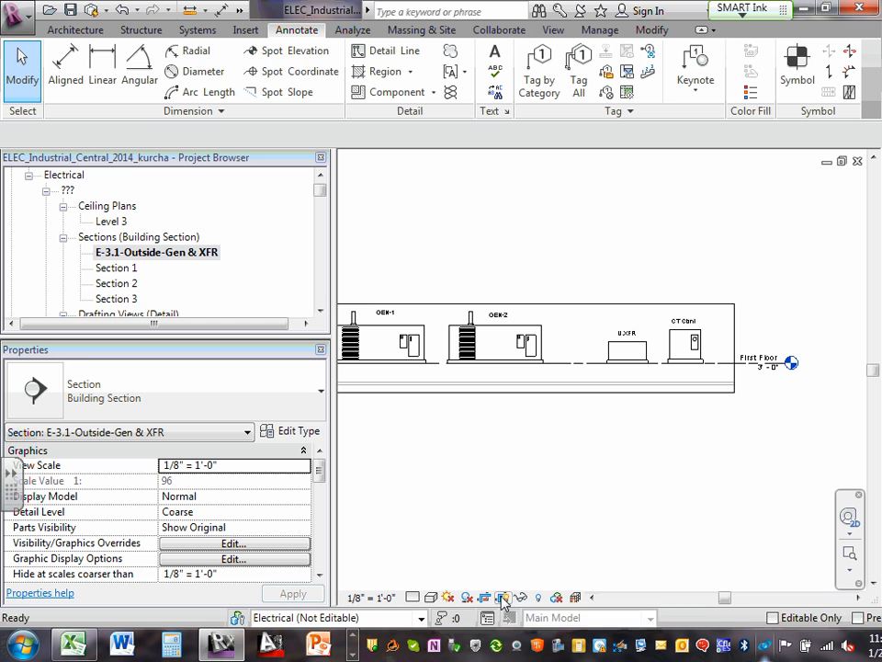
click(503, 599)
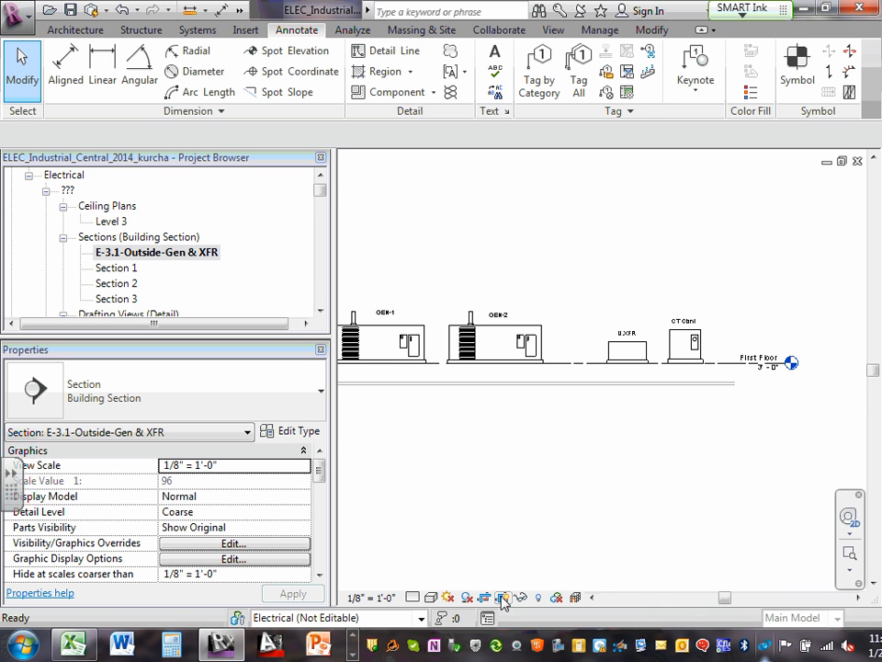
Step: Hide the Level 1 line as an element in the section view
click(584, 365)
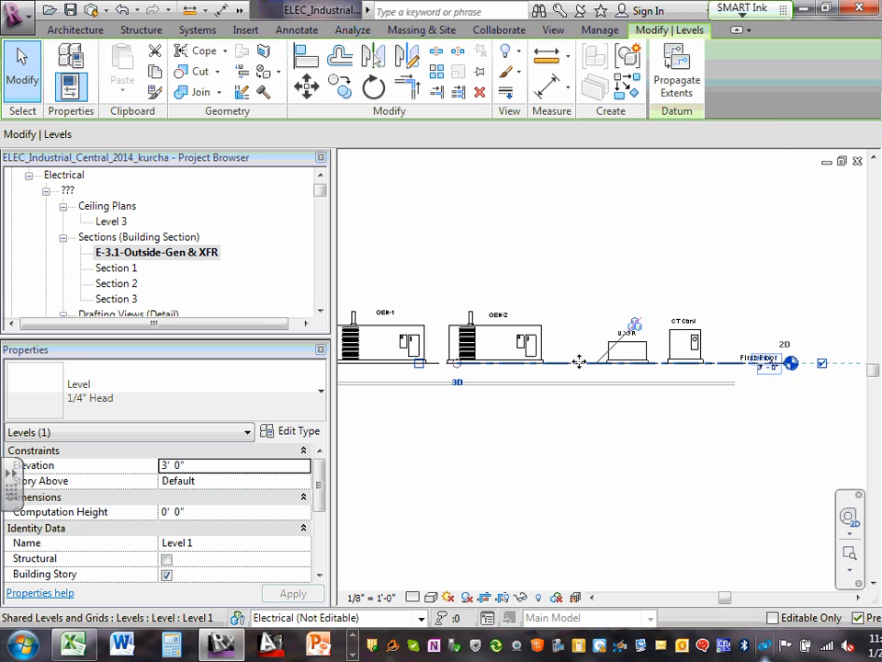
right_click(583, 361)
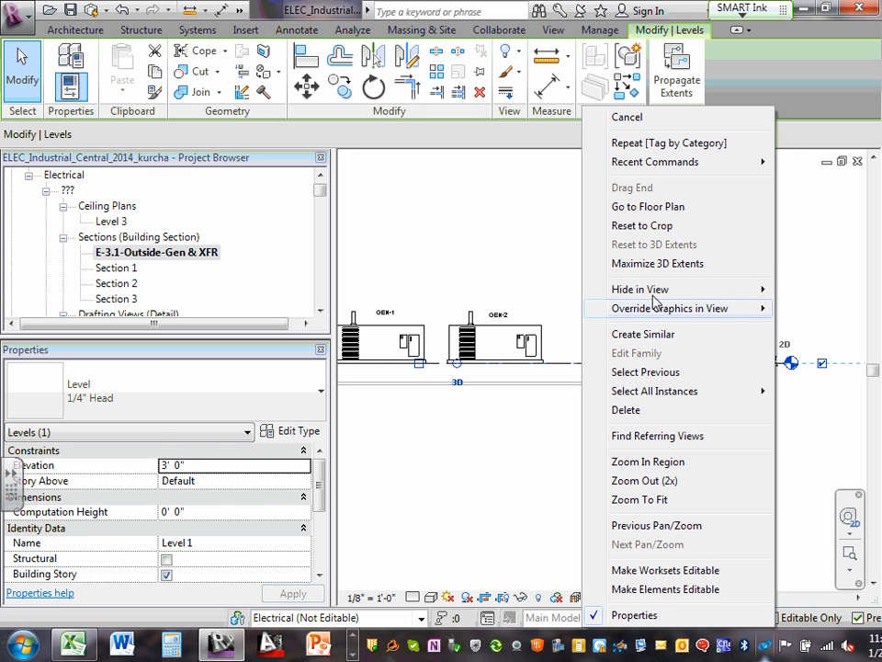
mouse_move(654, 290)
click(551, 292)
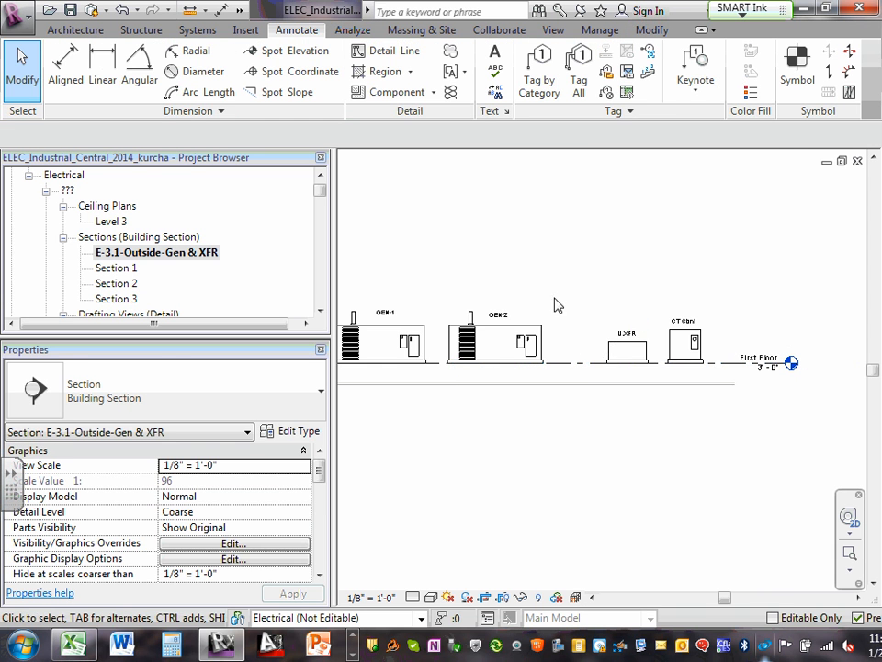
Step: Hide the linked ARCH_Industrial_Central_2014.rvt model as an element in the section view
click(576, 391)
right_click(577, 390)
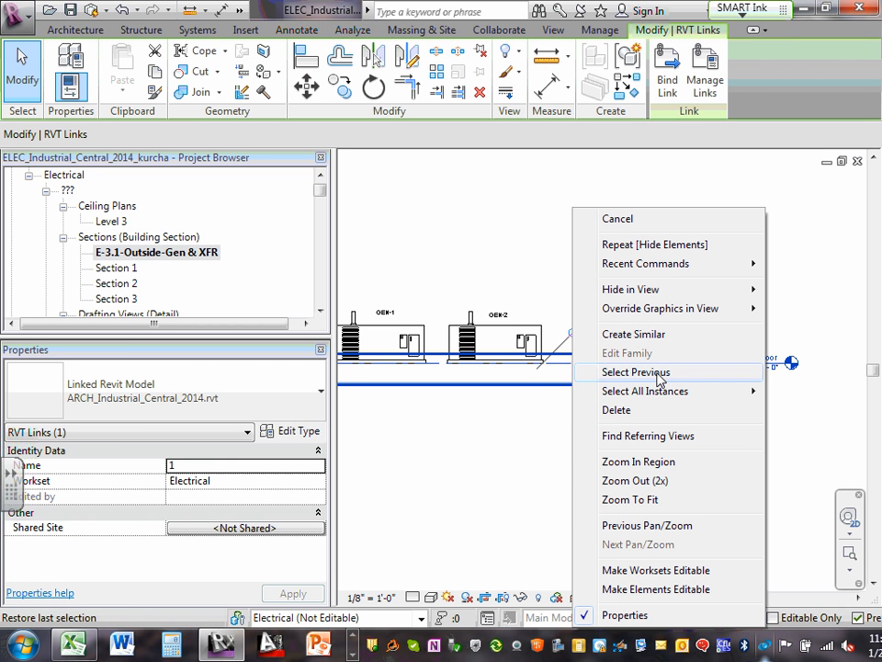
mouse_move(643, 289)
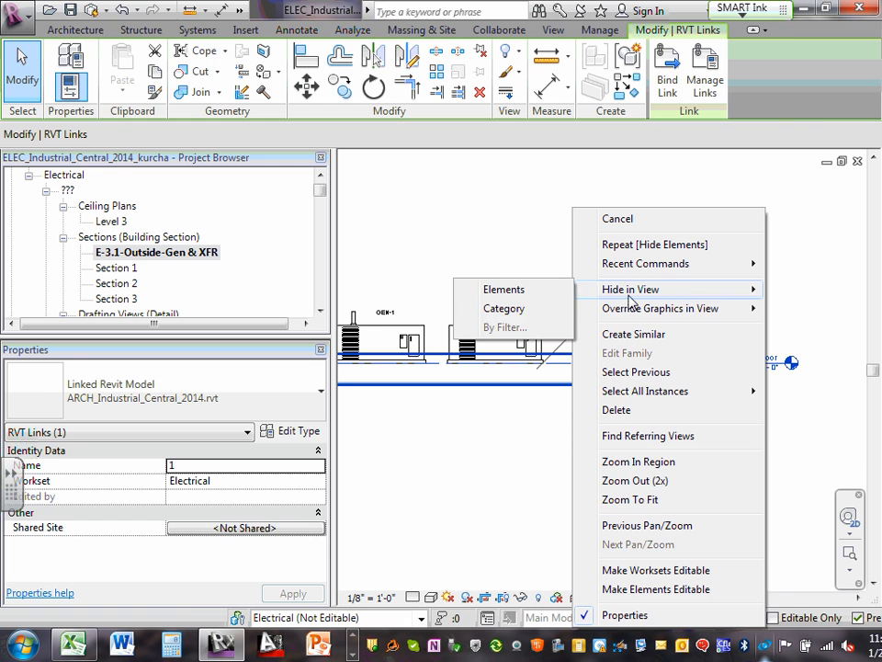
click(548, 290)
Step: Look over the tagged generators, utility transformer and CT cabinet in the section view
scroll(484, 380, up, 2)
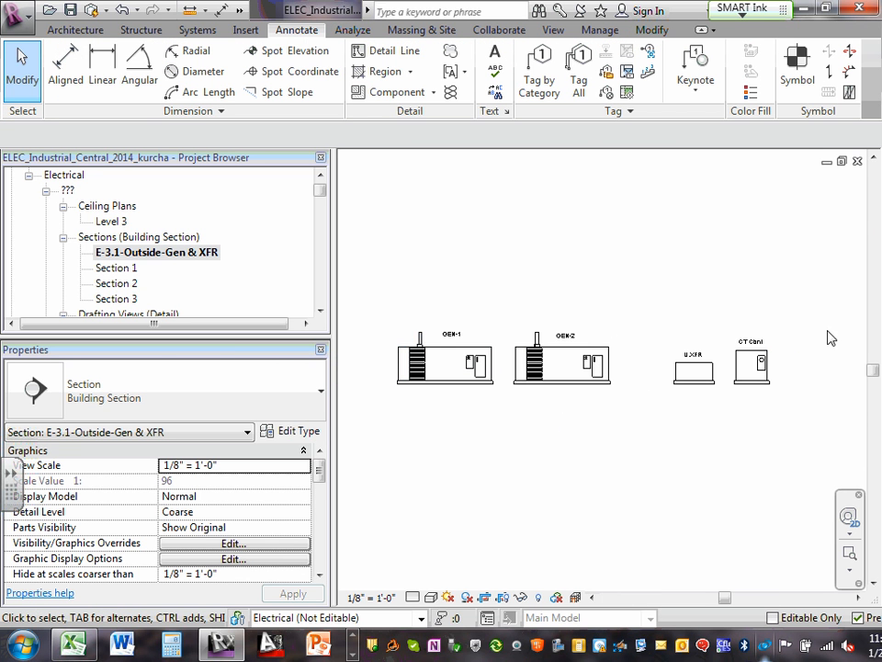
scroll(802, 336, down, 2)
scroll(794, 345, up, 2)
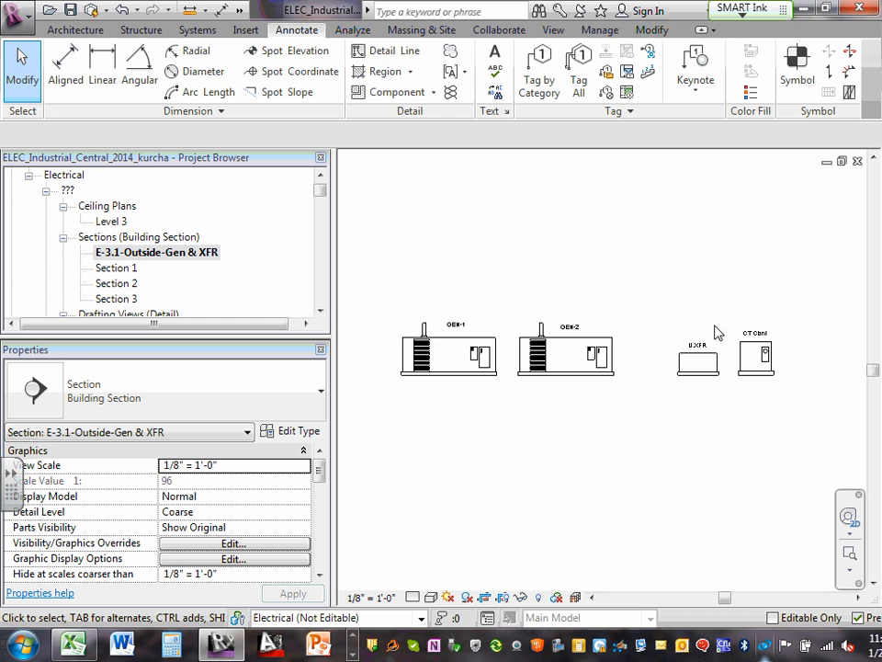
scroll(717, 338, down, 2)
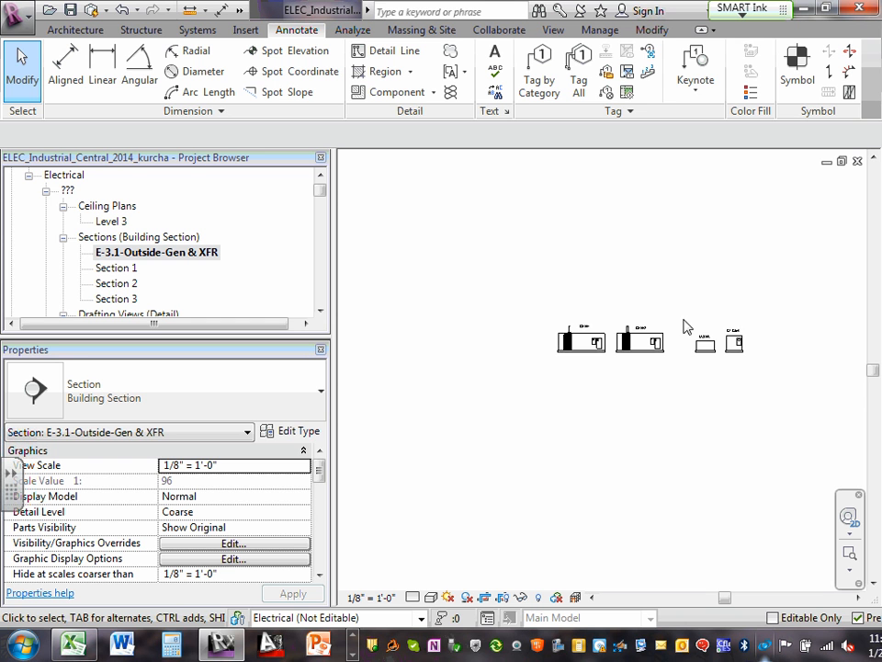
scroll(749, 326, up, 2)
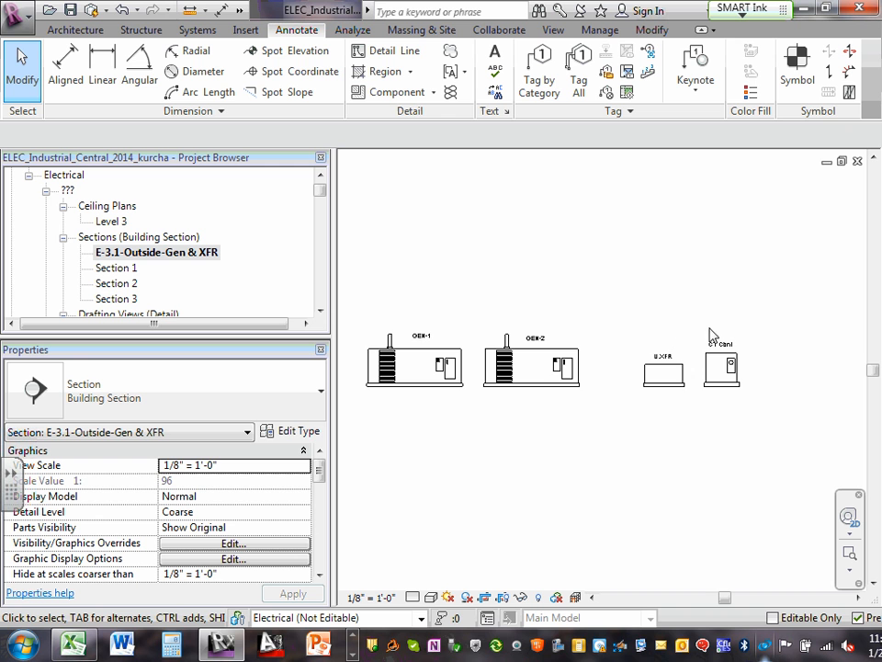
scroll(665, 283, down, 2)
scroll(769, 308, up, 2)
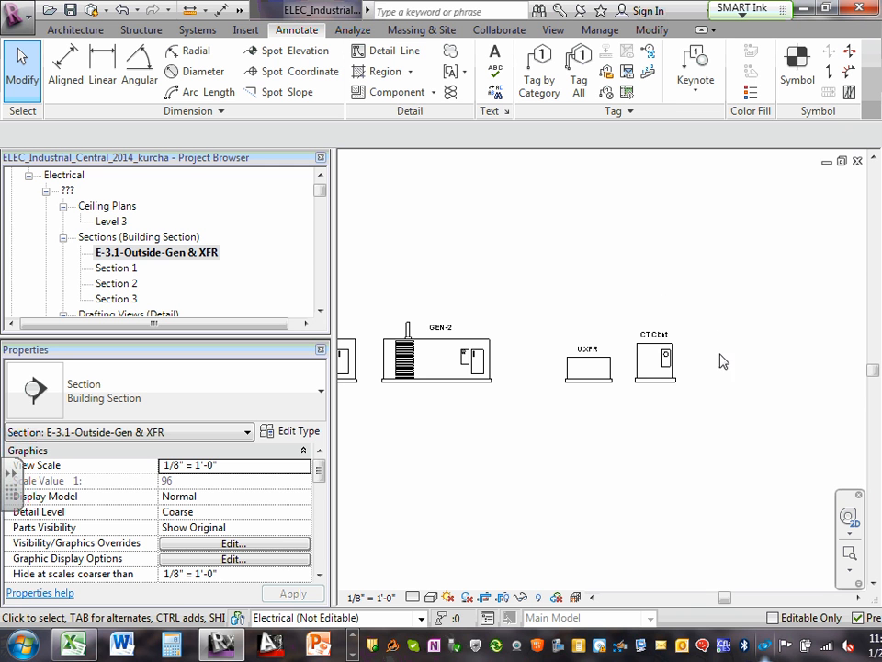
scroll(654, 340, down, 2)
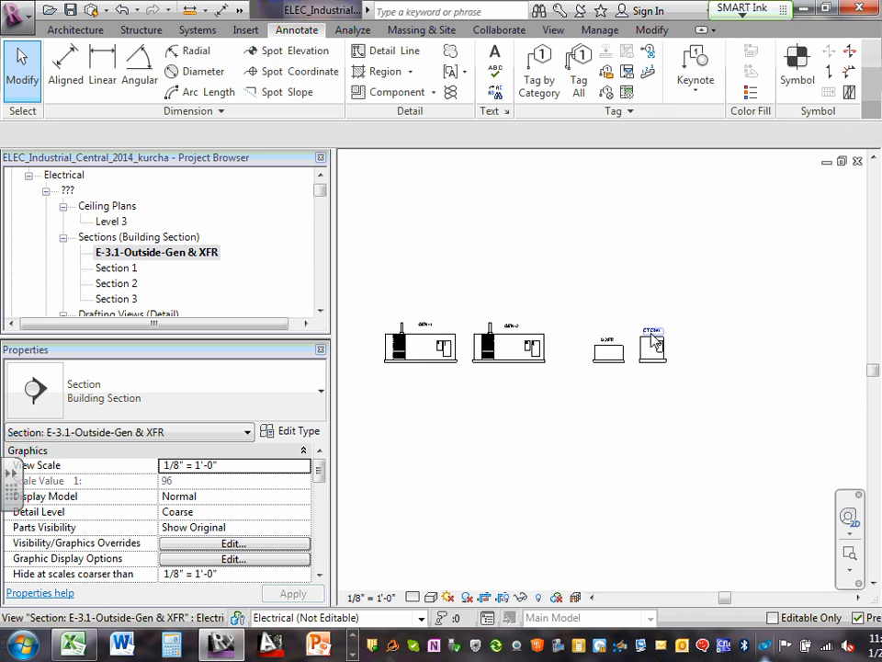
scroll(654, 340, down, 2)
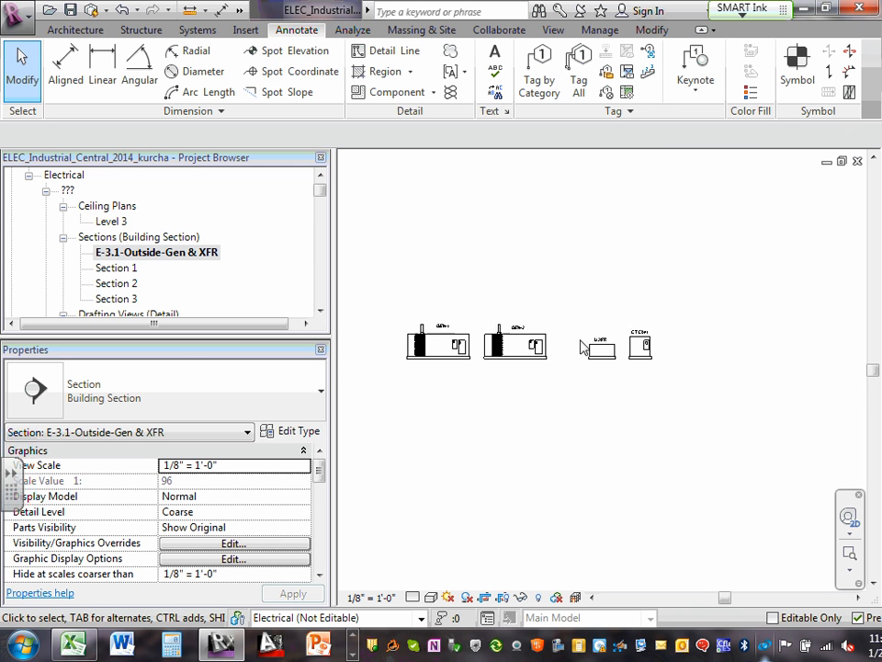
Step: Close the section view and delete Section 3, which crosses the upper wall of the generator/electrical room, from the first floor power plan
click(143, 257)
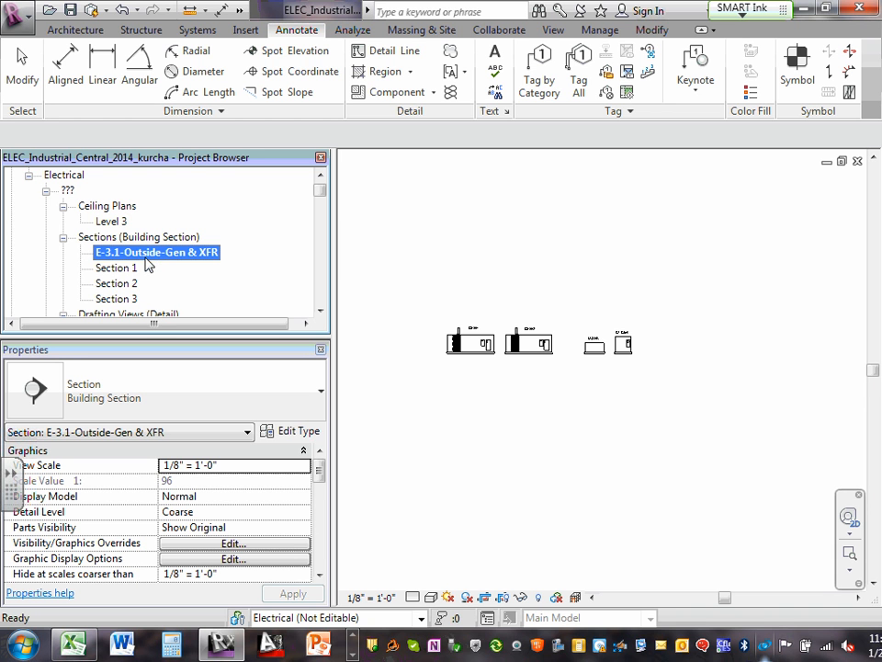
click(858, 161)
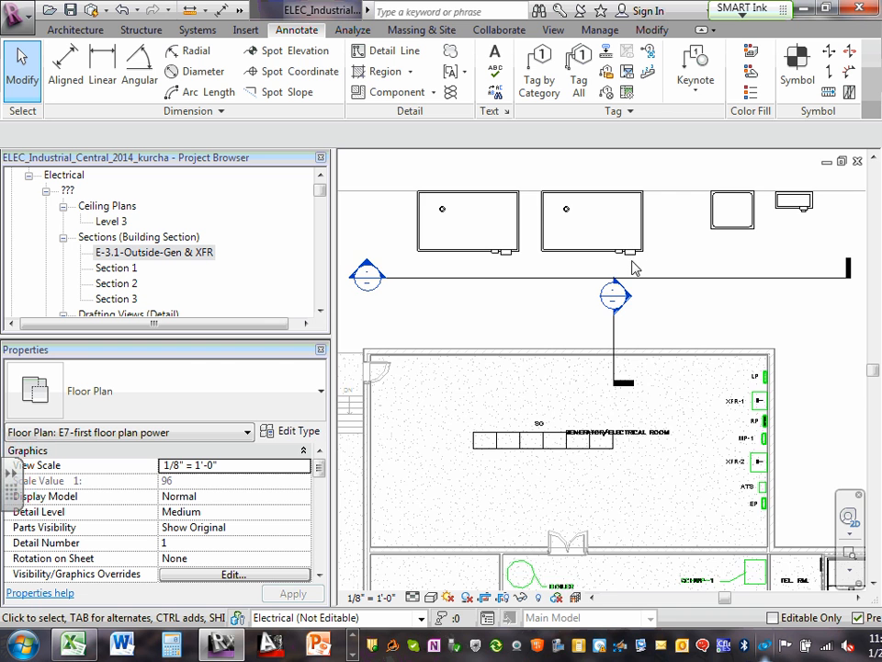
scroll(628, 276, down, 3)
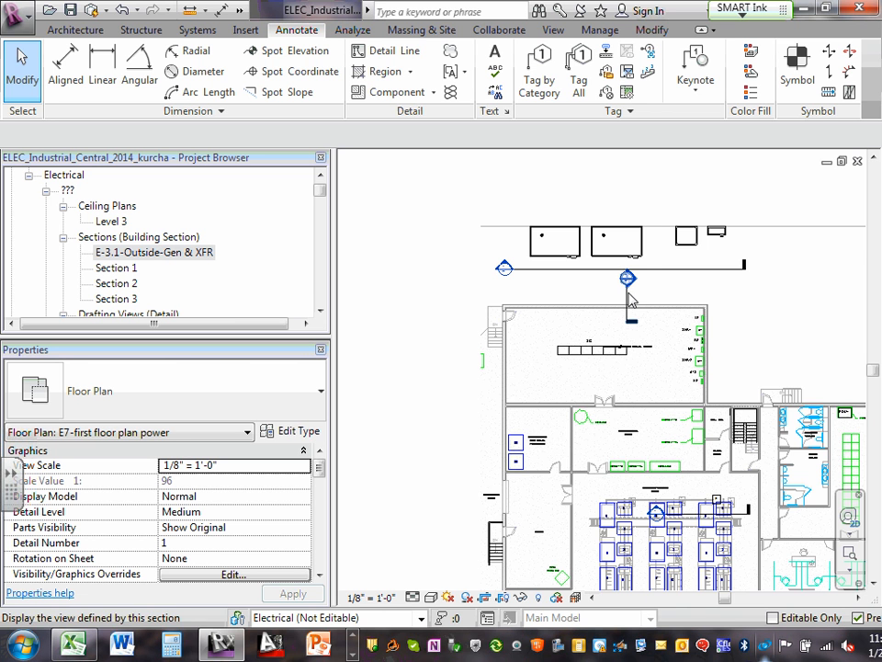
scroll(629, 292, up, 3)
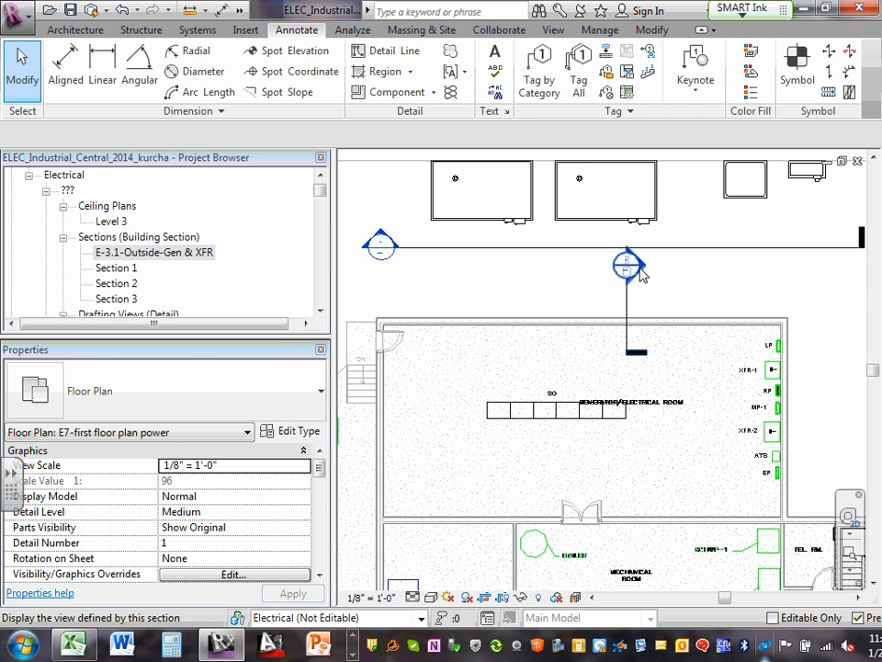
scroll(635, 281, up, 1)
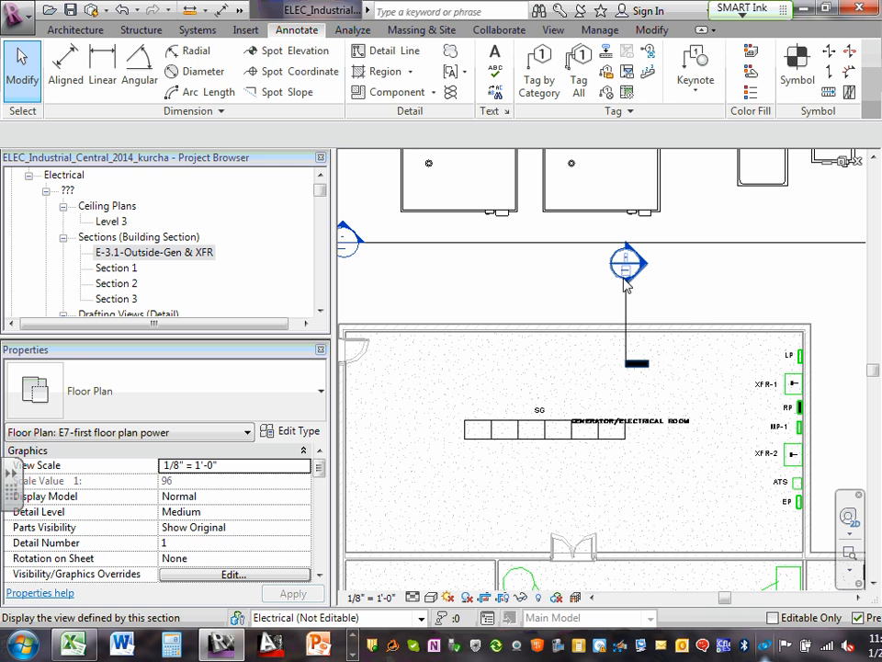
click(629, 336)
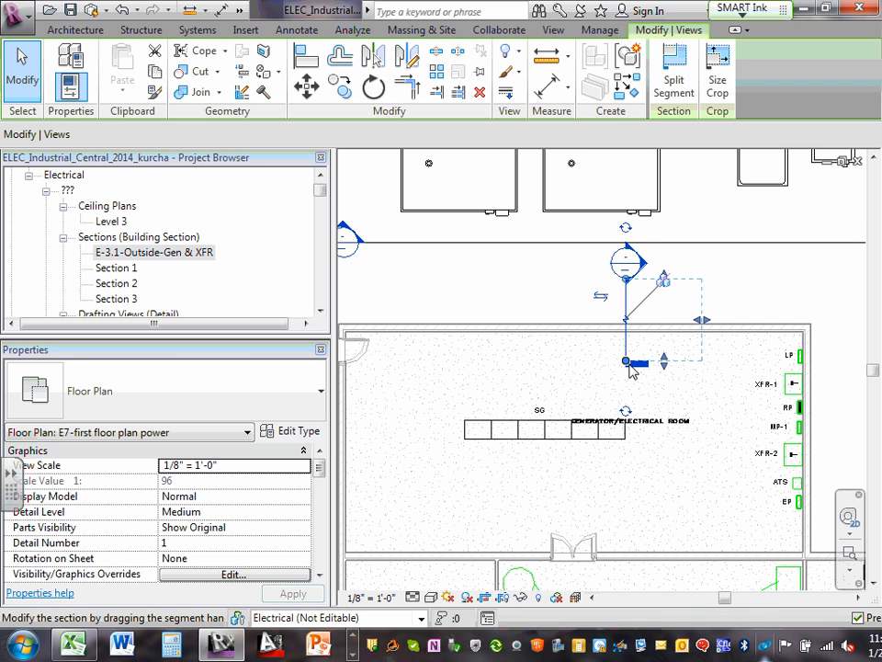
key(Delete)
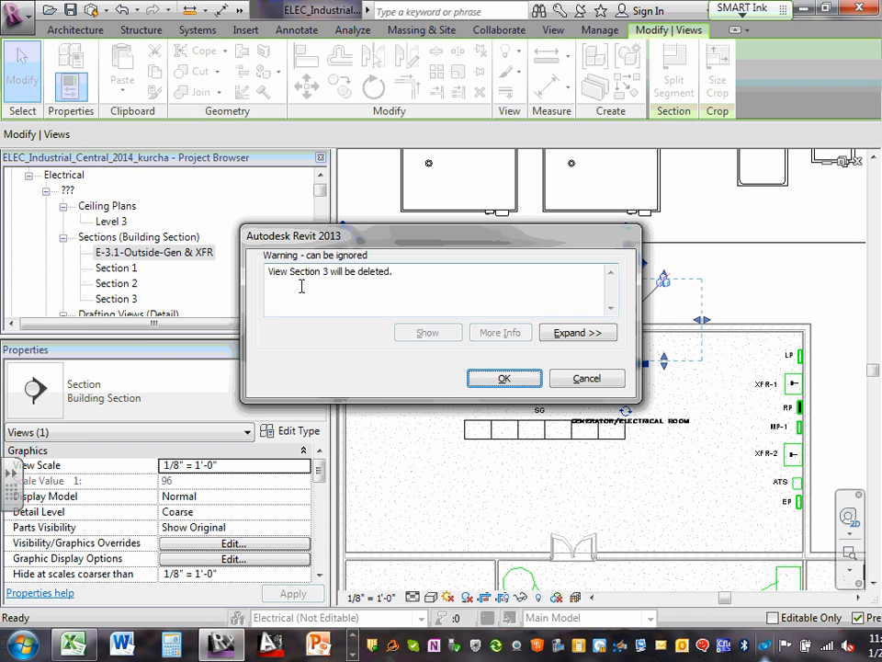
click(532, 377)
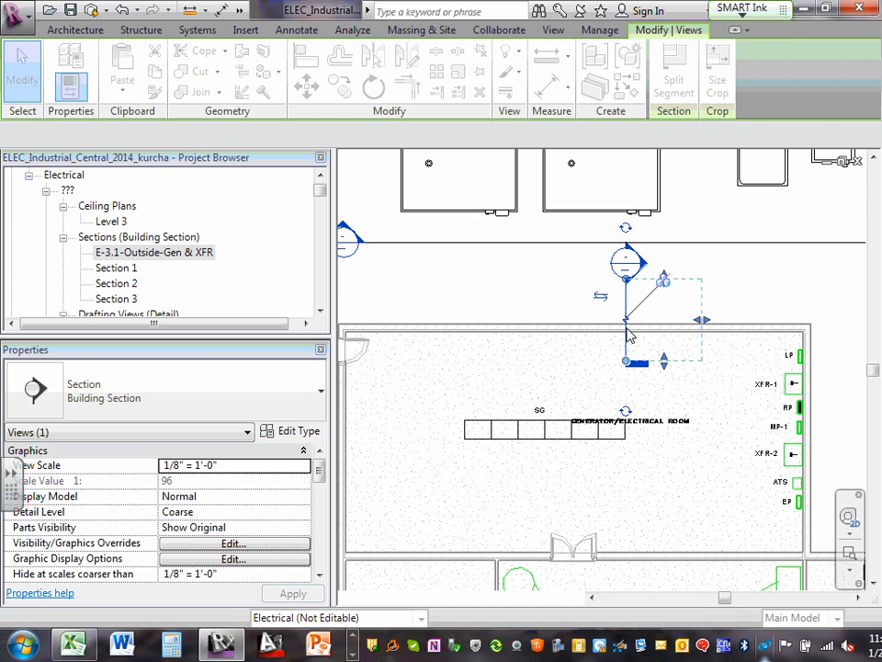
scroll(613, 337, down, 2)
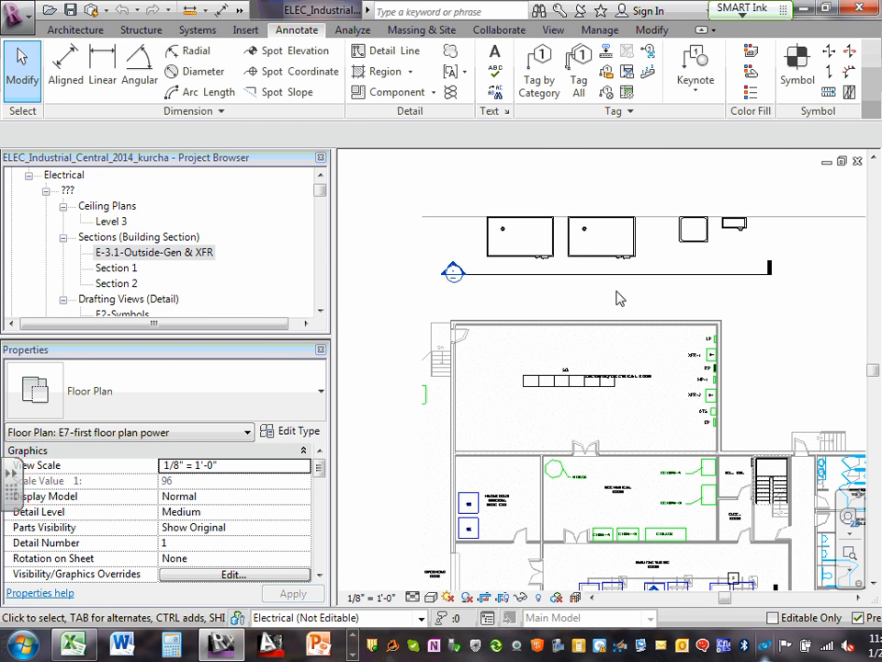
Step: Draw a building section through the generator/electrical room, looking toward the panels and transformers along its right-hand wall
scroll(769, 406, up, 2)
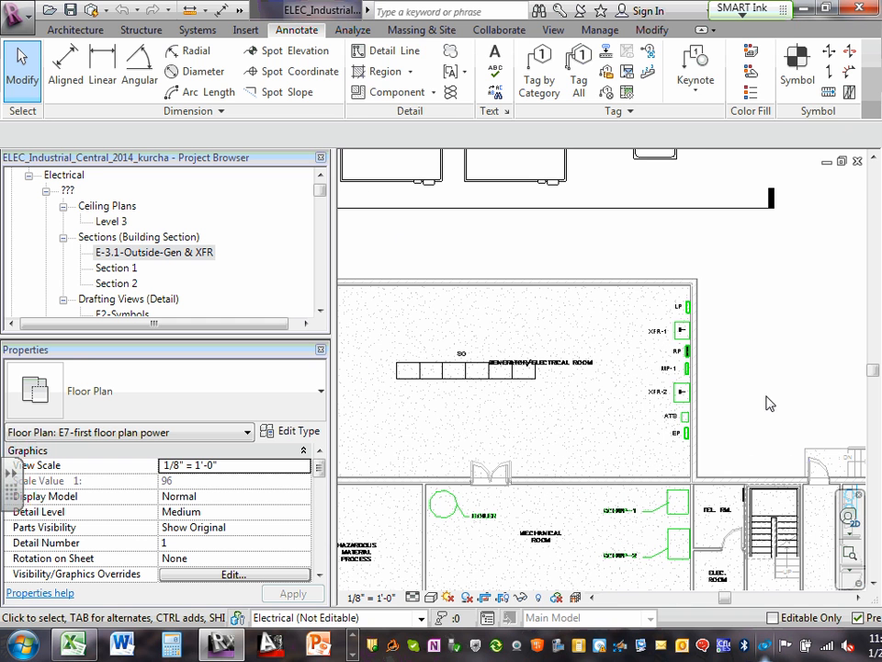
click(553, 30)
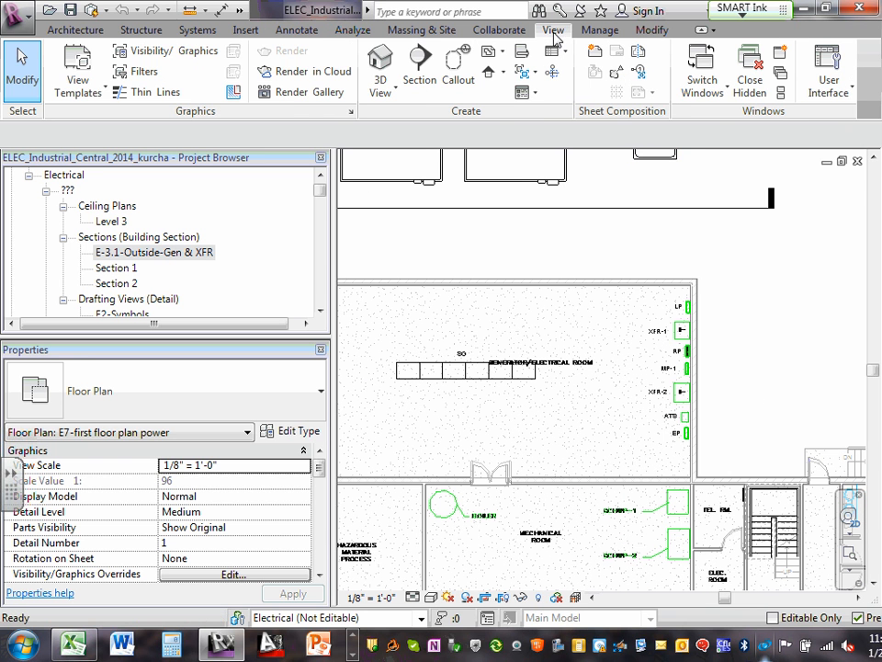
click(419, 64)
click(630, 267)
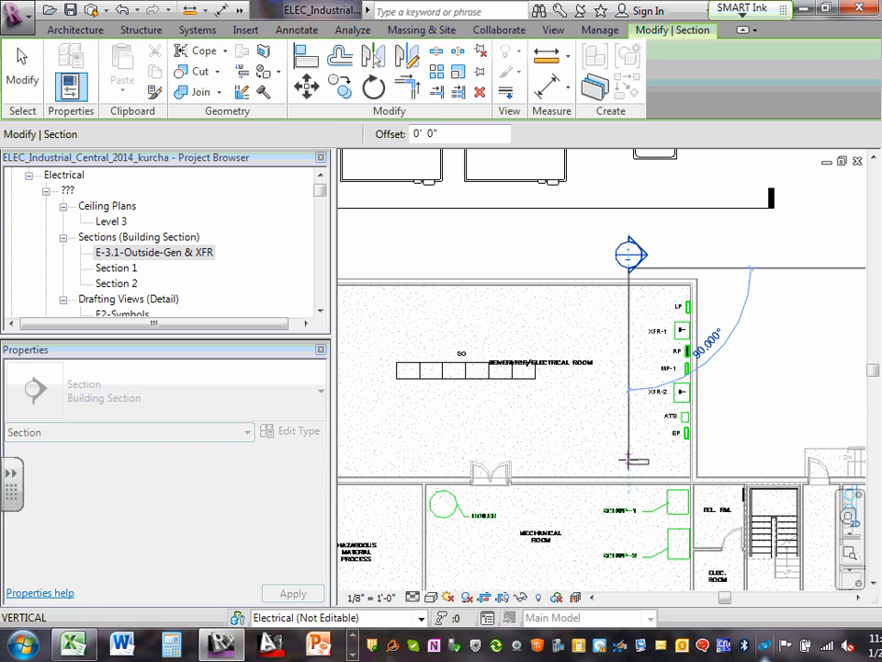
click(629, 459)
key(Escape)
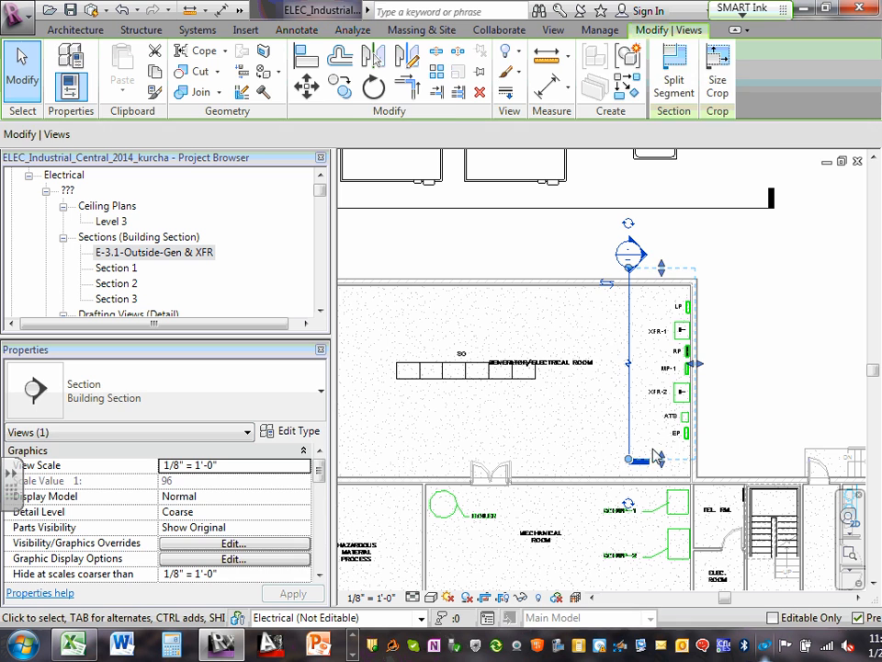
key(Escape)
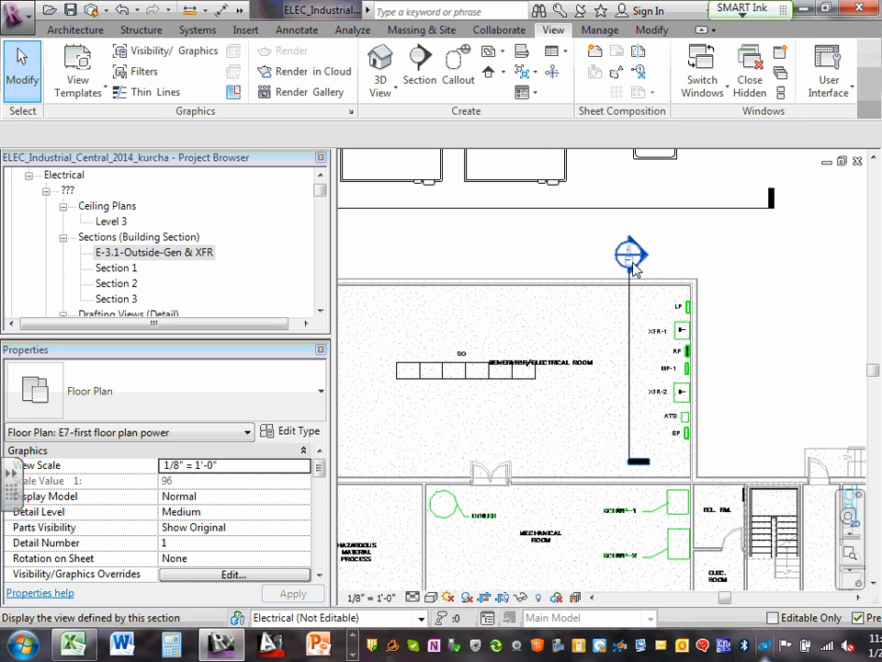
Step: Open the new Section 3 view and rename it E3.1-inside electrical Room
double_click(629, 257)
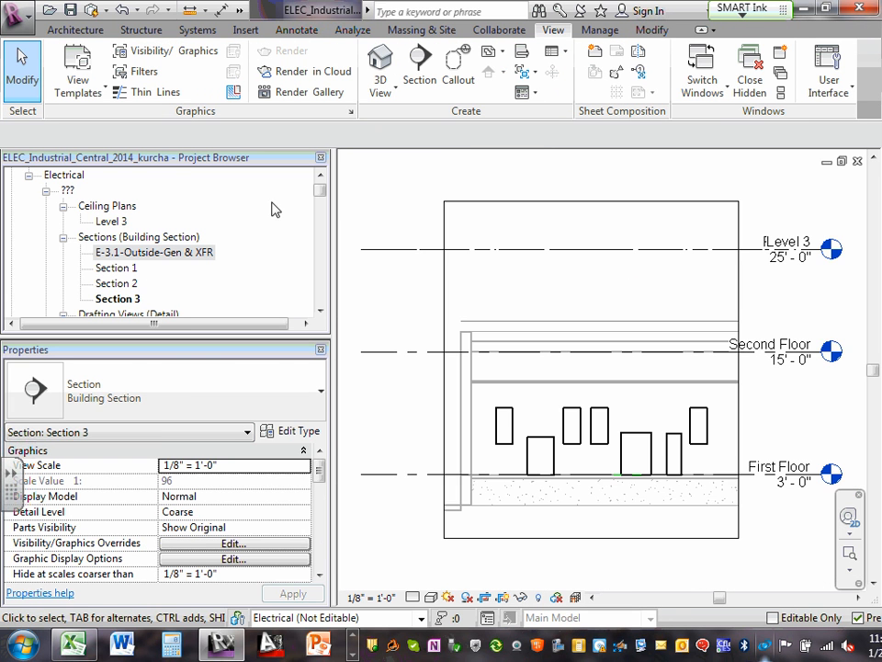
click(129, 303)
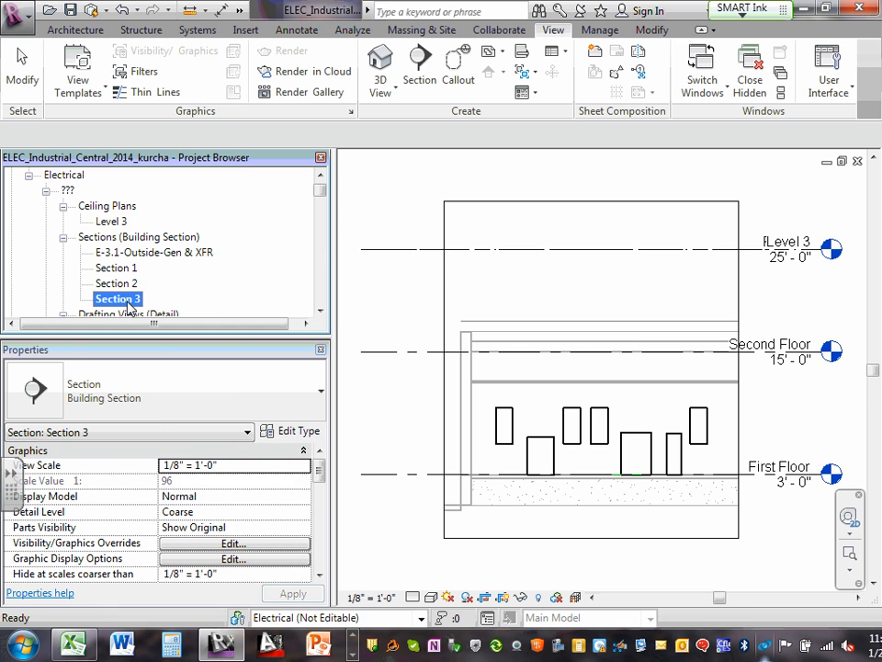
right_click(129, 303)
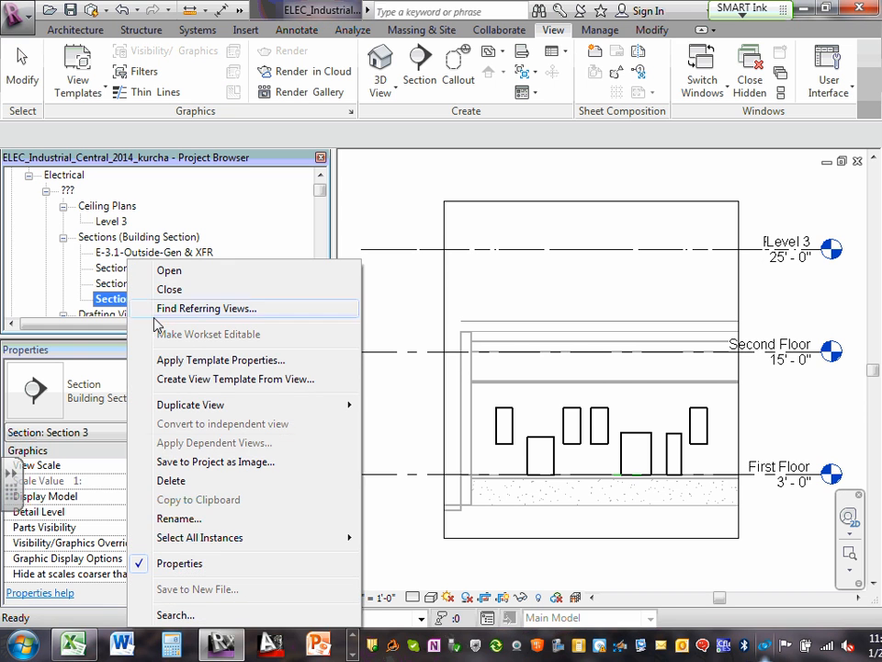
click(230, 518)
text(E)
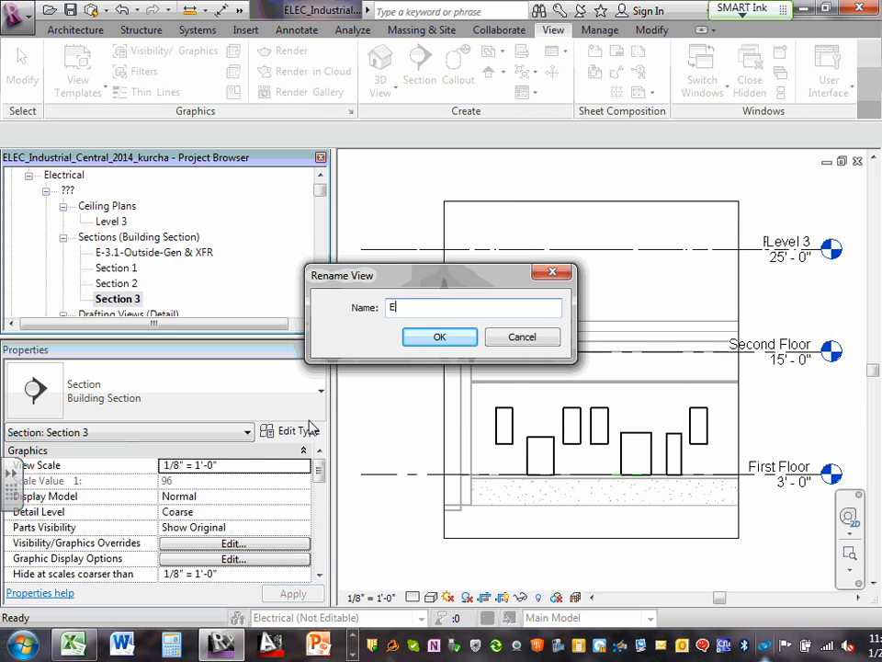
text(3.1)
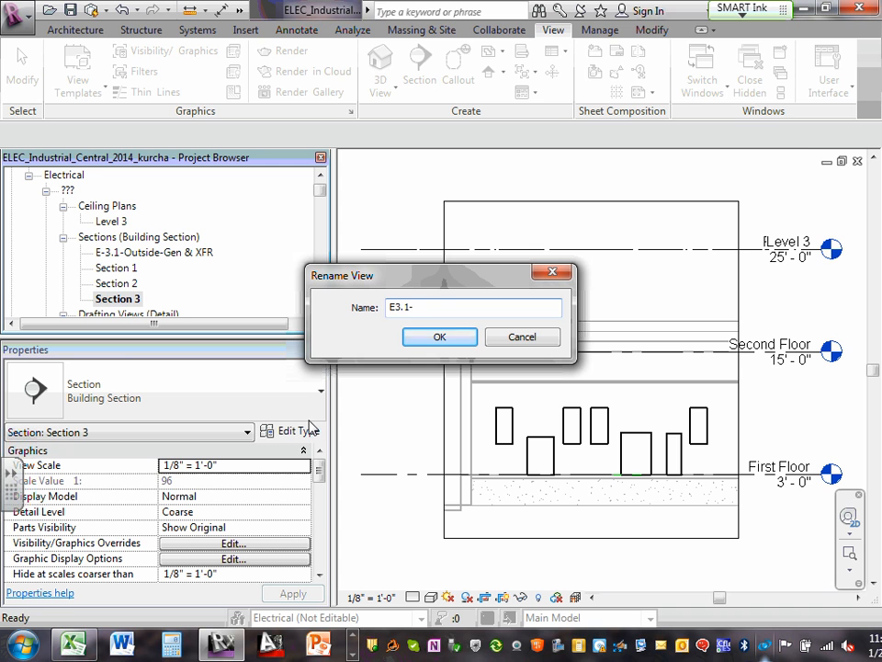
text(-inside electrical Room)
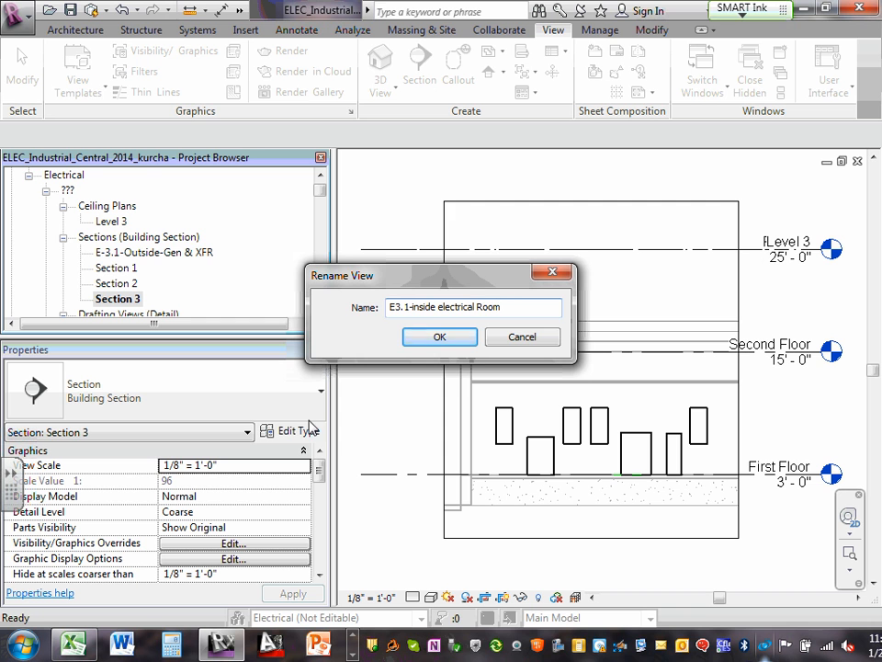
click(441, 336)
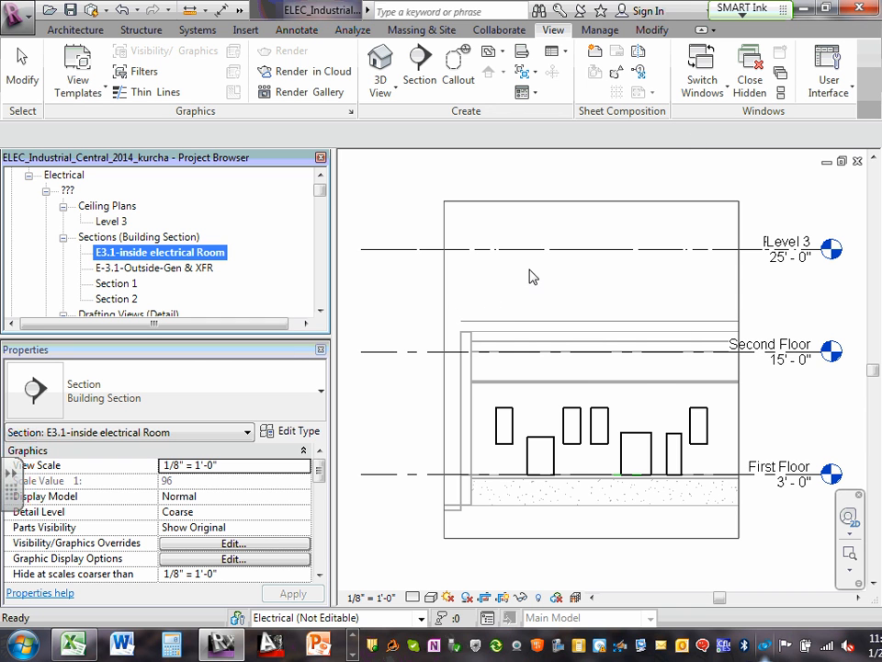
Step: Lower the upper edge of the section's crop region to just above the wall-mounted panels
scroll(640, 385, down, 1)
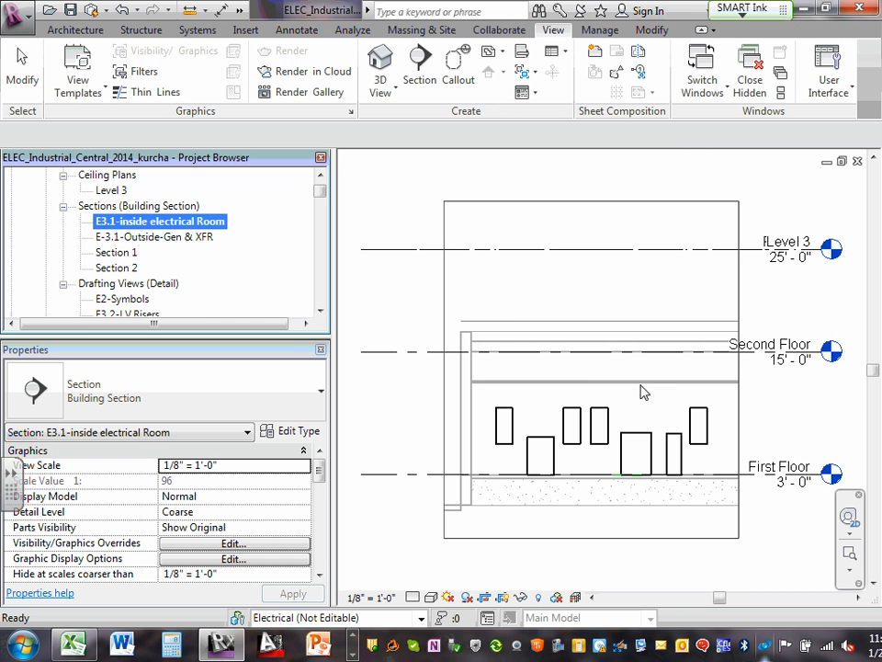
scroll(774, 421, down, 3)
scroll(686, 220, up, 3)
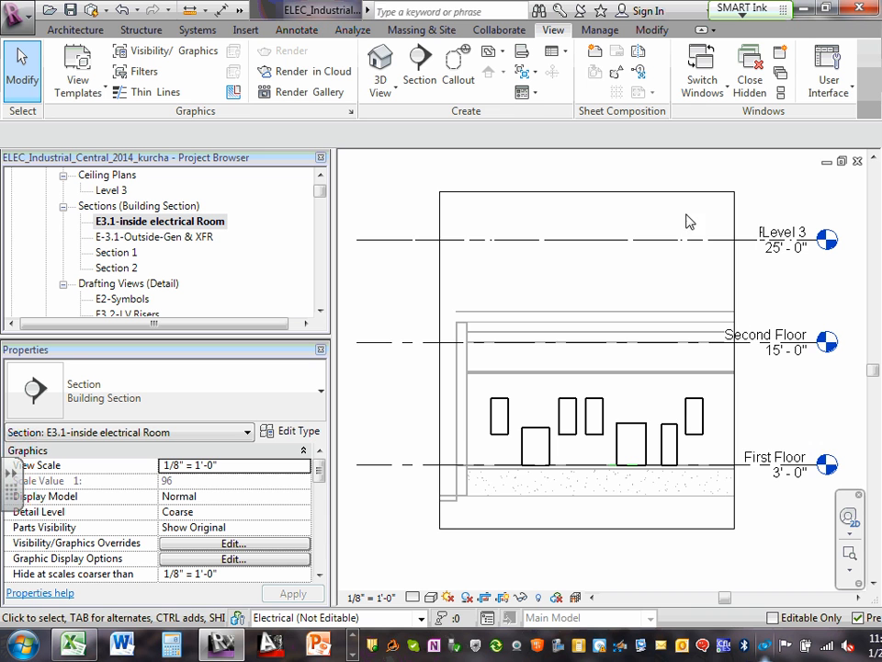
click(621, 193)
drag(586, 204, 565, 379)
drag(558, 385, 557, 382)
click(601, 561)
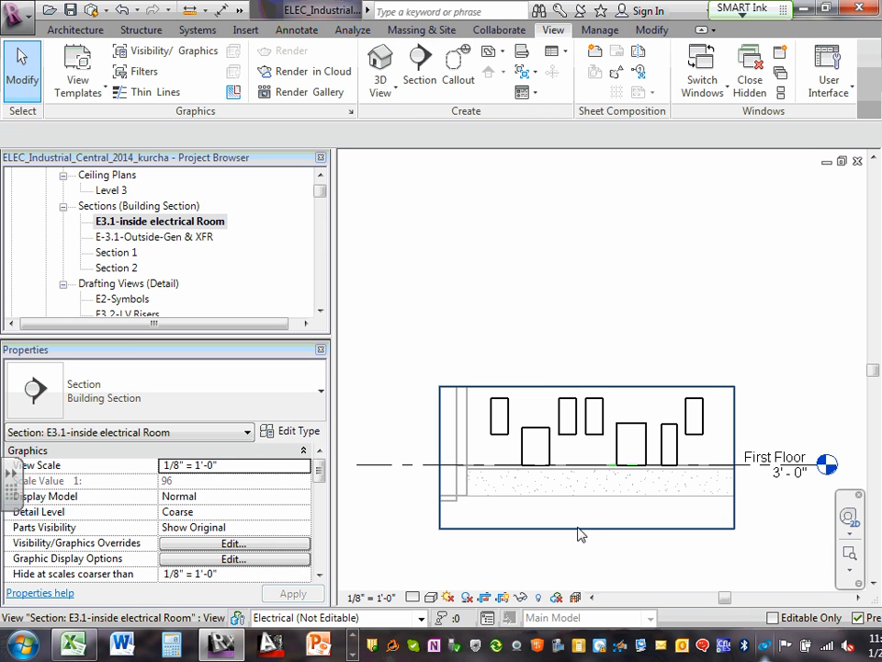
Step: Tighten the crop region's lower edge to just below the floor line and its side edges around the outermost panels
click(587, 530)
drag(587, 530, 594, 477)
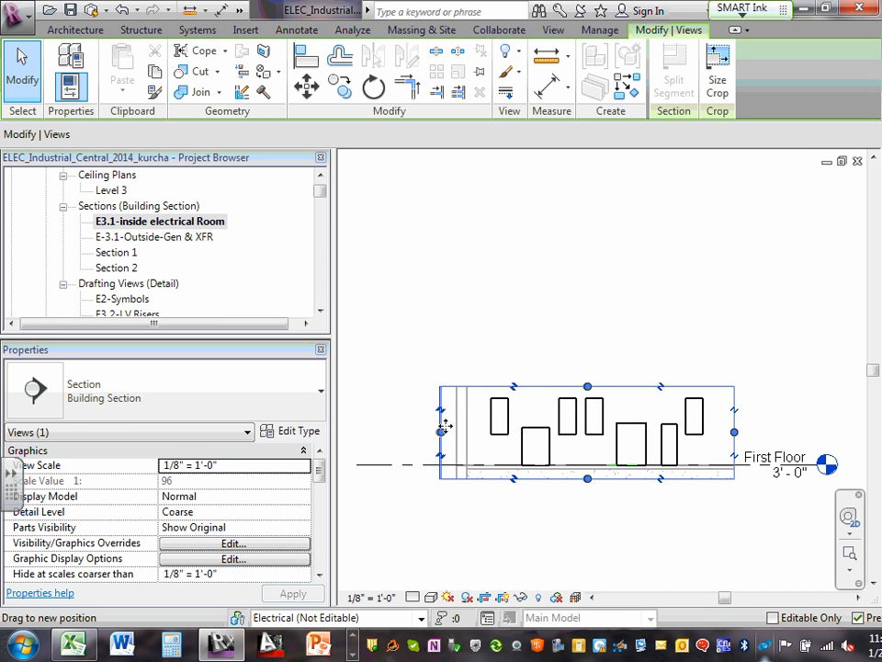
drag(444, 428, 484, 431)
drag(732, 432, 710, 440)
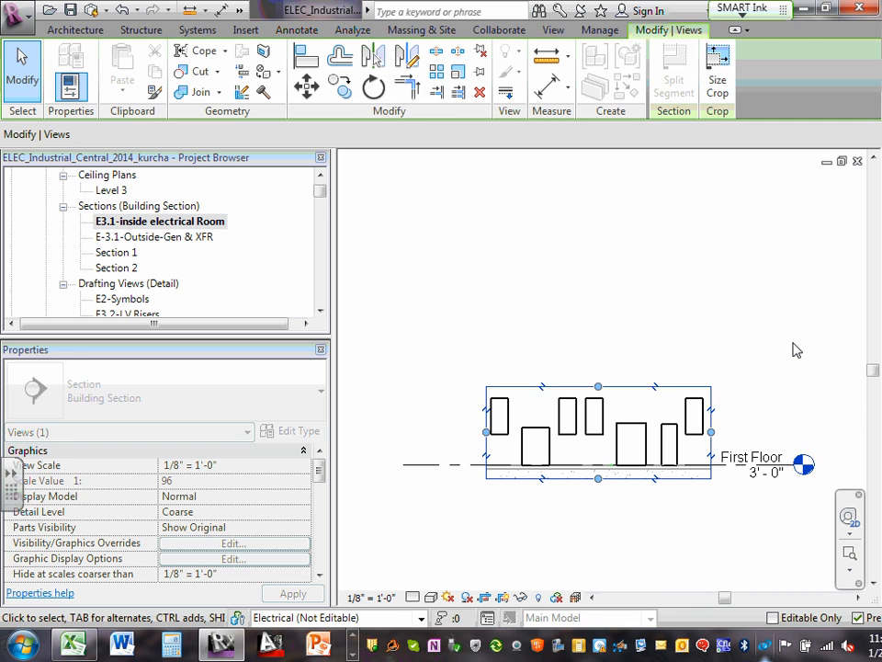
click(798, 333)
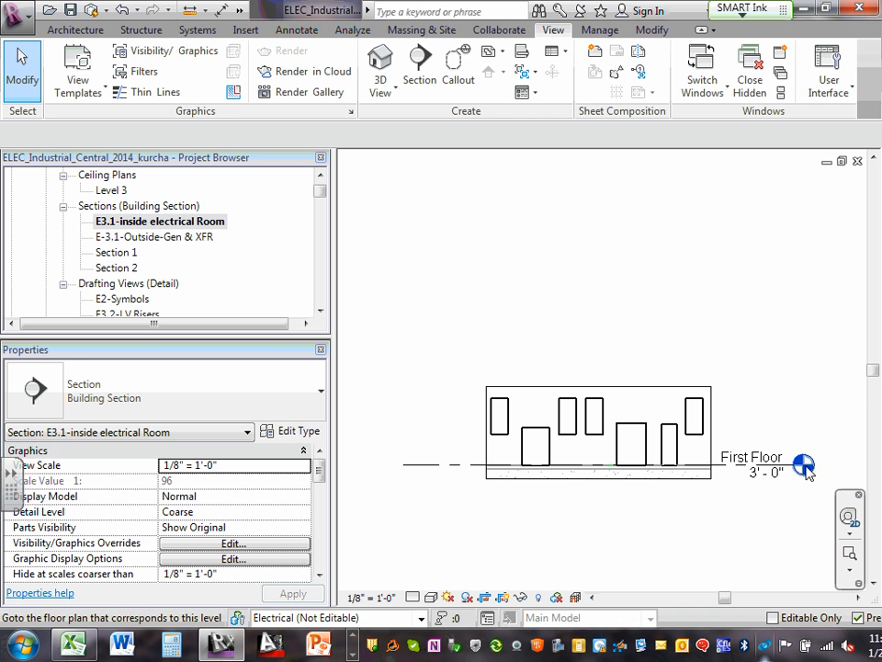
Step: Hide the Level 1 line as an element in the section view
click(768, 472)
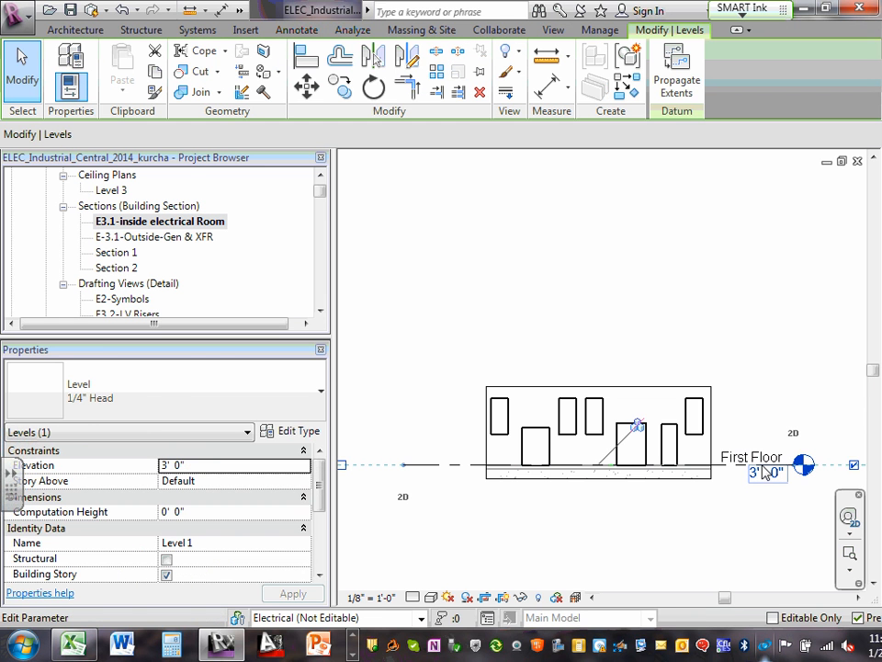
right_click(765, 473)
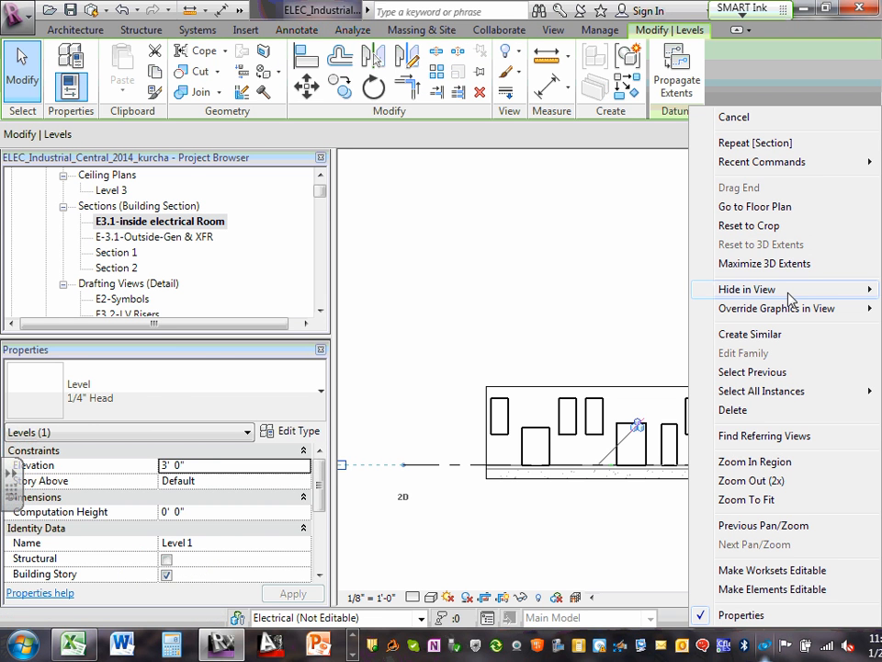
mouse_move(735, 290)
click(662, 291)
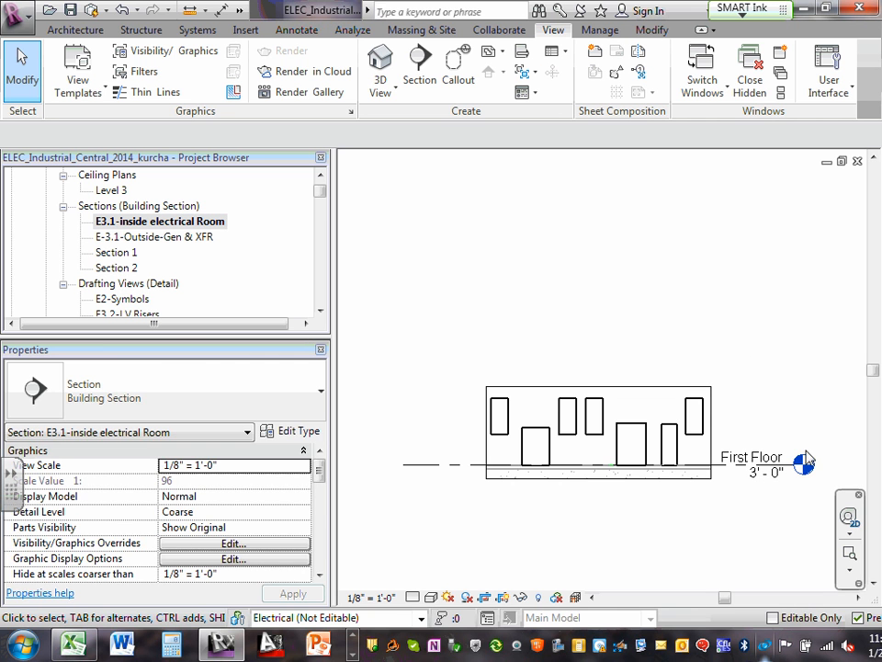
scroll(713, 479, down, 2)
scroll(710, 510, up, 2)
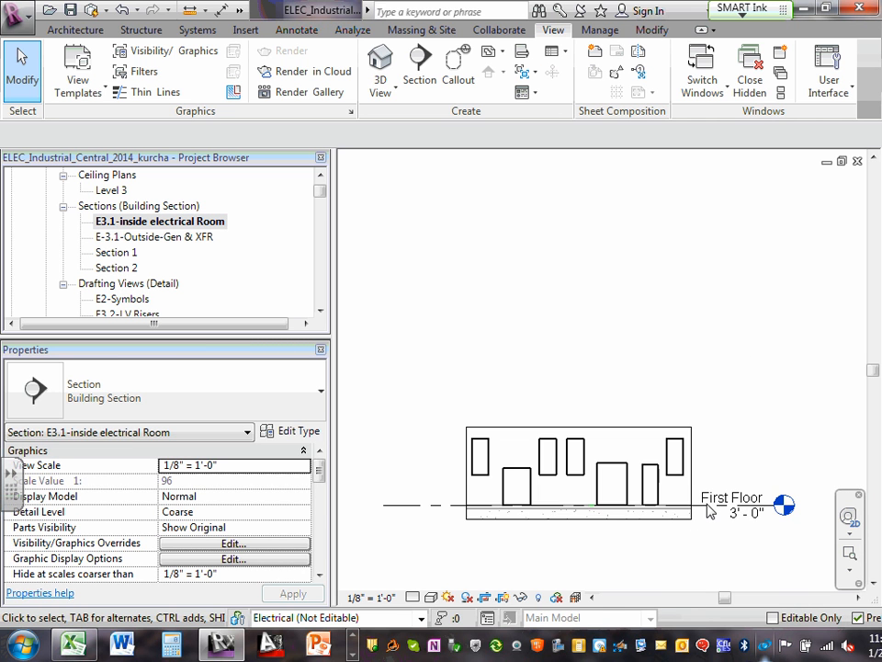
Step: Hide the remaining First Floor level line and the building background as elements, leaving only the equipment in the section view
scroll(771, 501, down, 2)
mouse_move(821, 452)
mouse_down()
mouse_move(760, 543)
mouse_move(764, 527)
mouse_up()
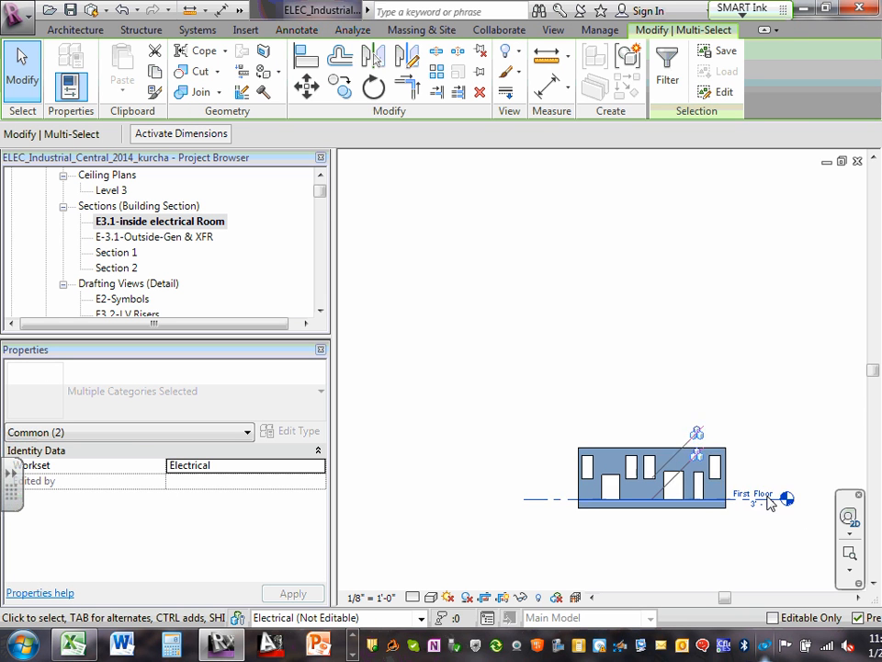
scroll(770, 505, up, 4)
right_click(740, 505)
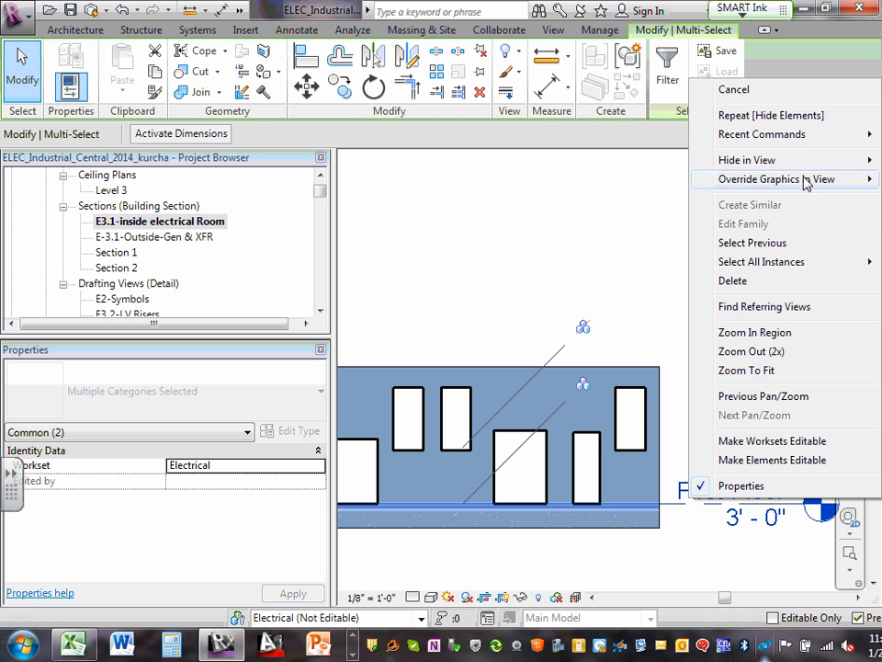
mouse_move(794, 163)
click(655, 179)
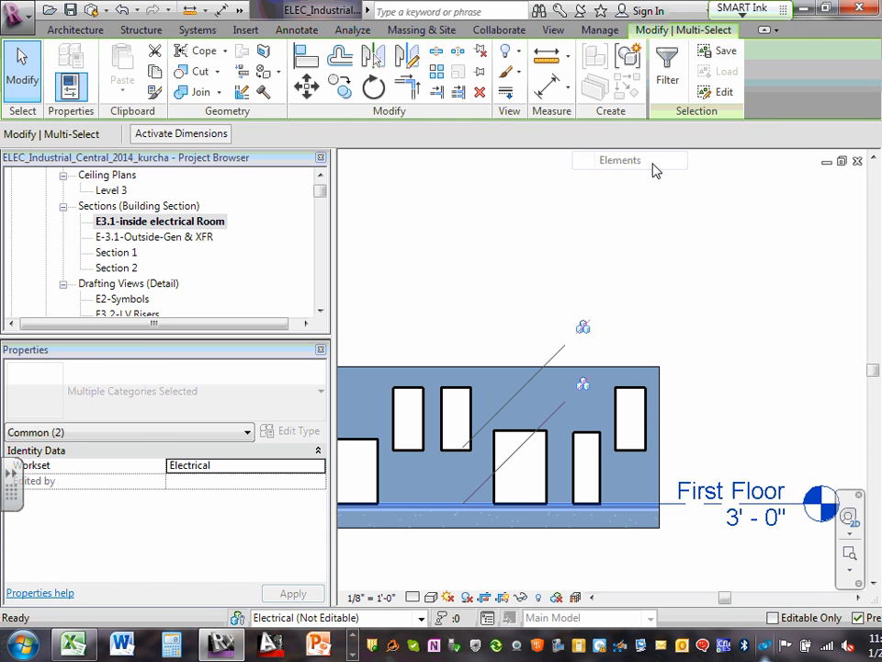
scroll(738, 400, down, 2)
scroll(594, 455, up, 5)
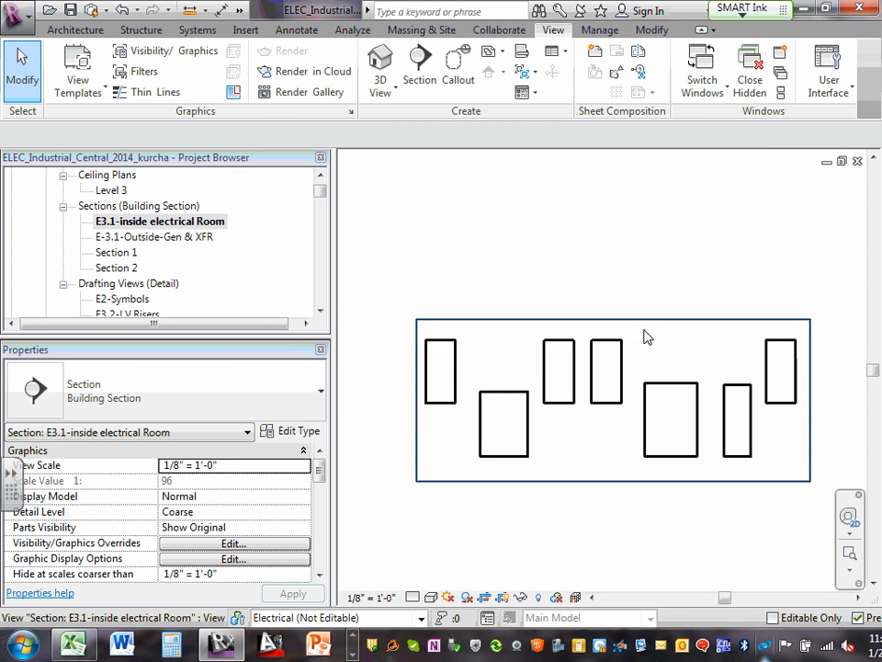
scroll(640, 344, down, 1)
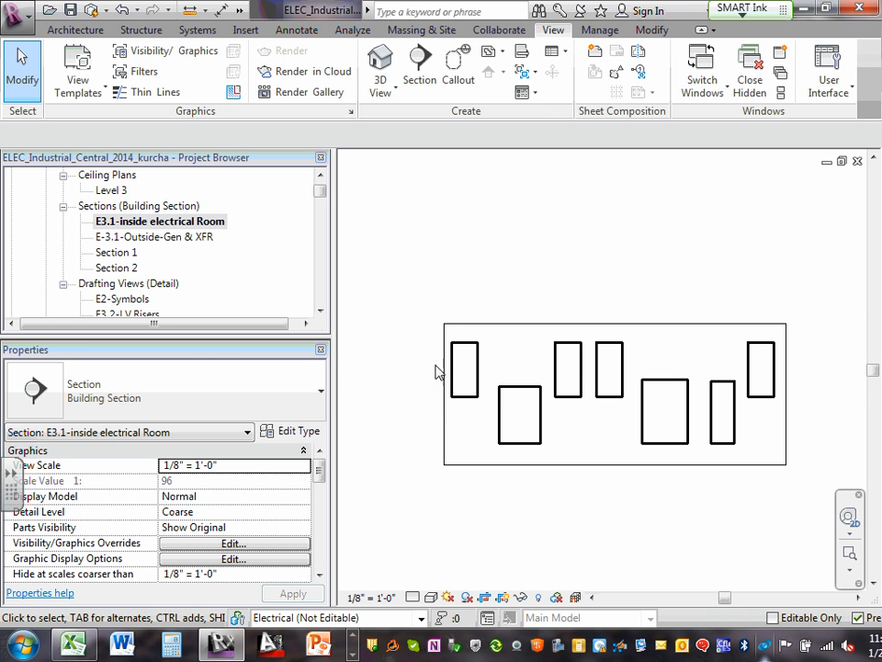
click(417, 70)
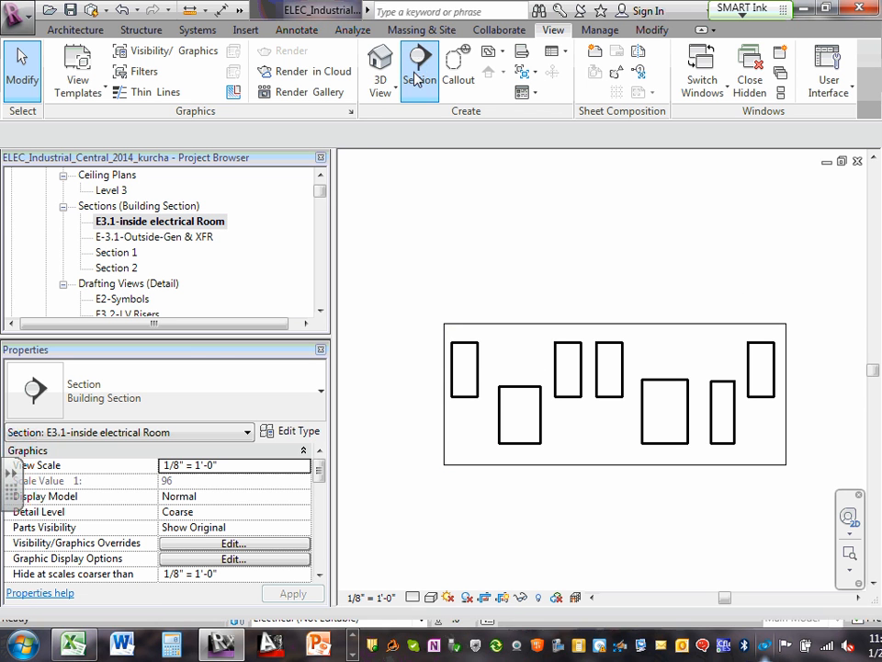
key(Escape)
key(Escape)
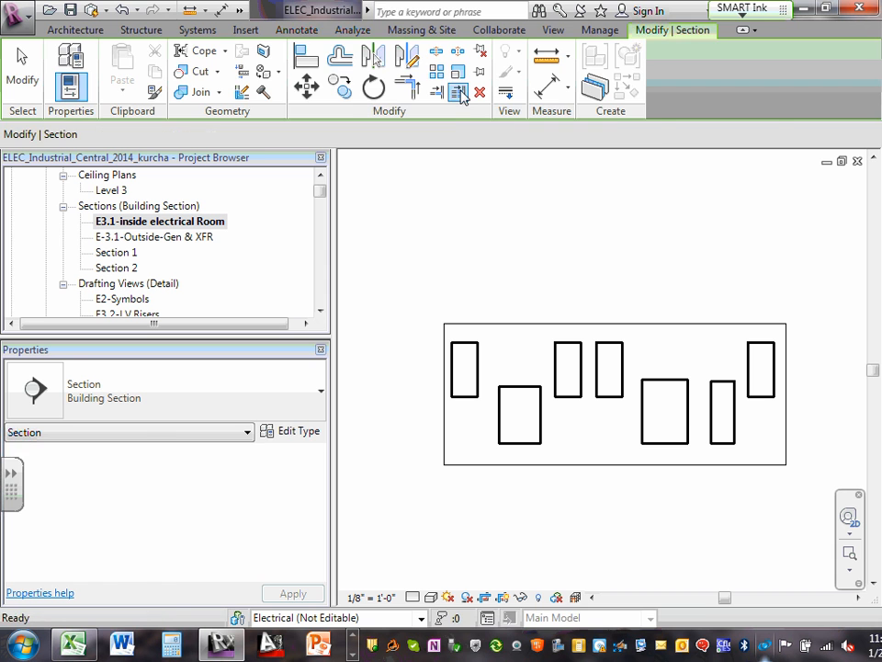
Step: Tag all seven equipment items in the section view by category without leaders: LP, XFR-1, RP, MP-1, XFR-2, ATS and EP
click(297, 29)
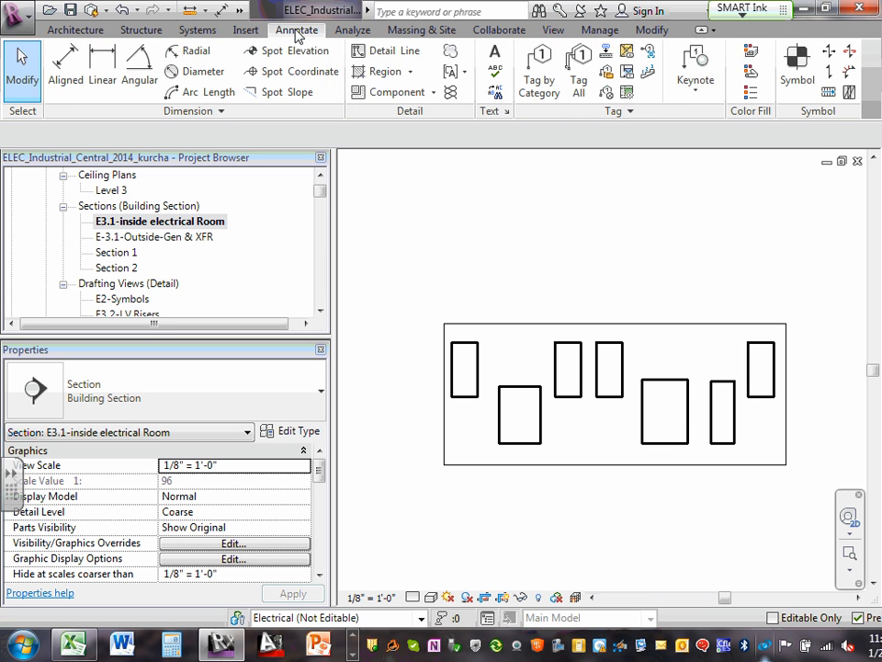
click(537, 76)
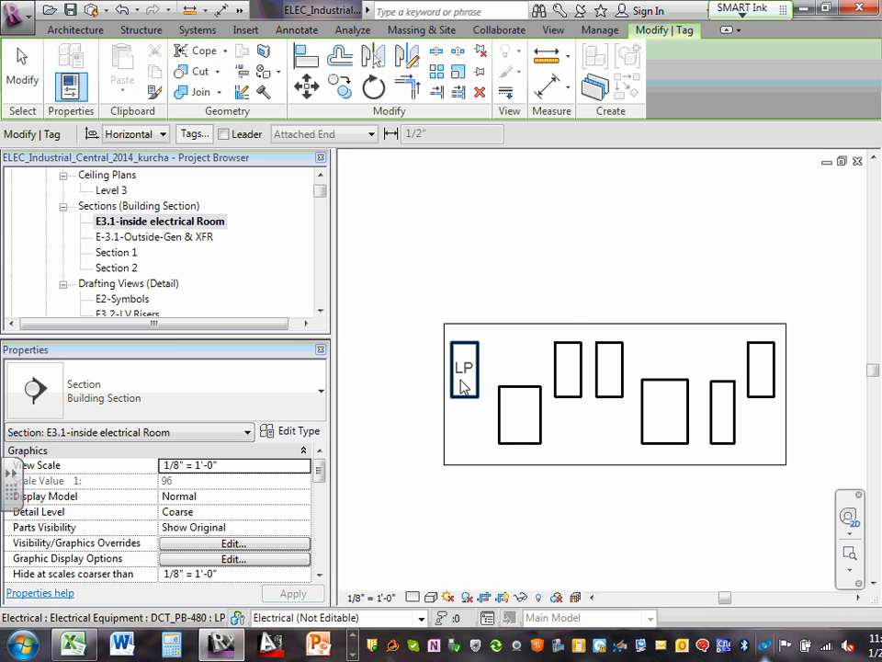
click(466, 373)
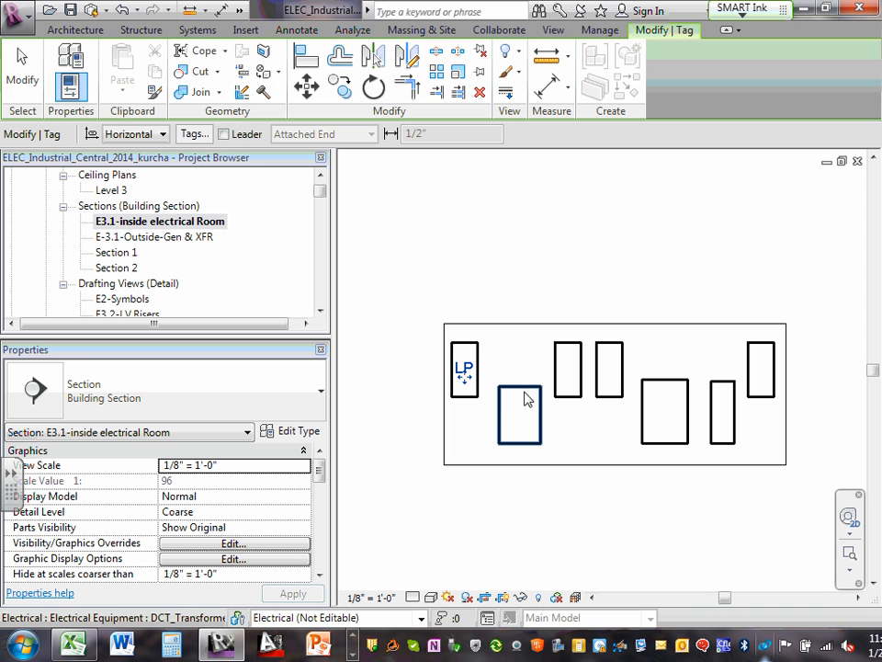
click(521, 396)
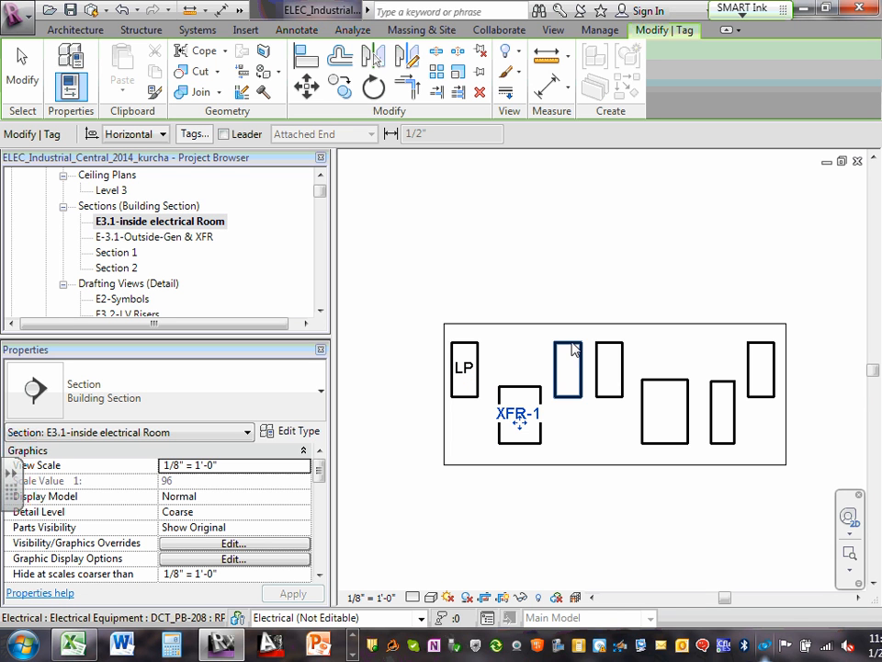
click(572, 350)
click(613, 351)
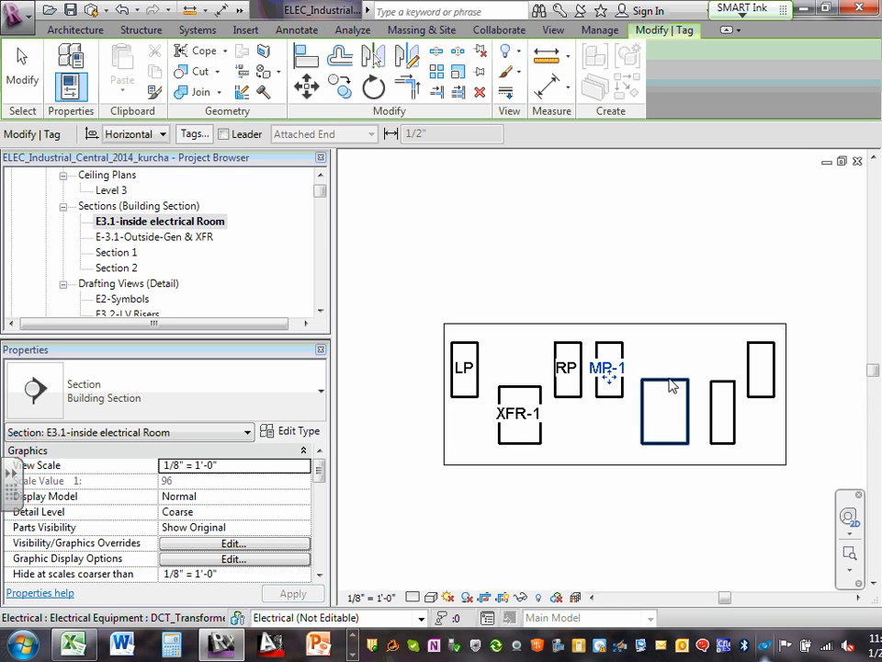
click(672, 386)
click(733, 390)
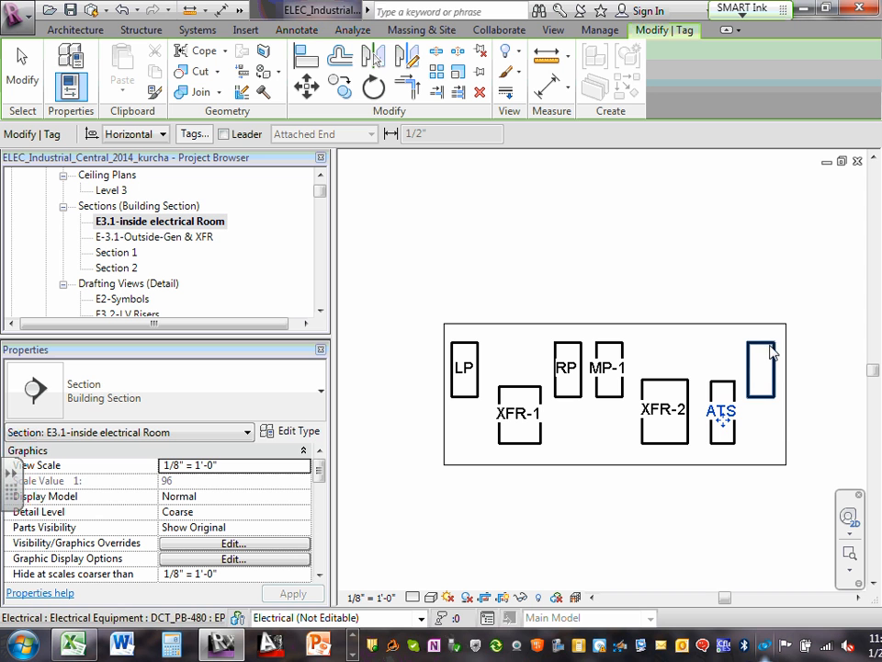
click(769, 349)
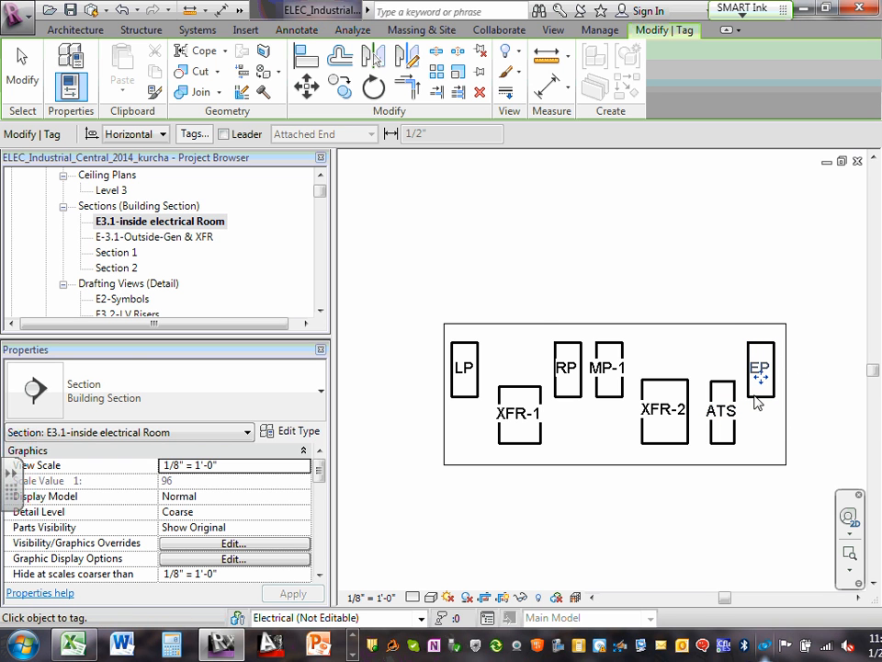
scroll(755, 408, up, 2)
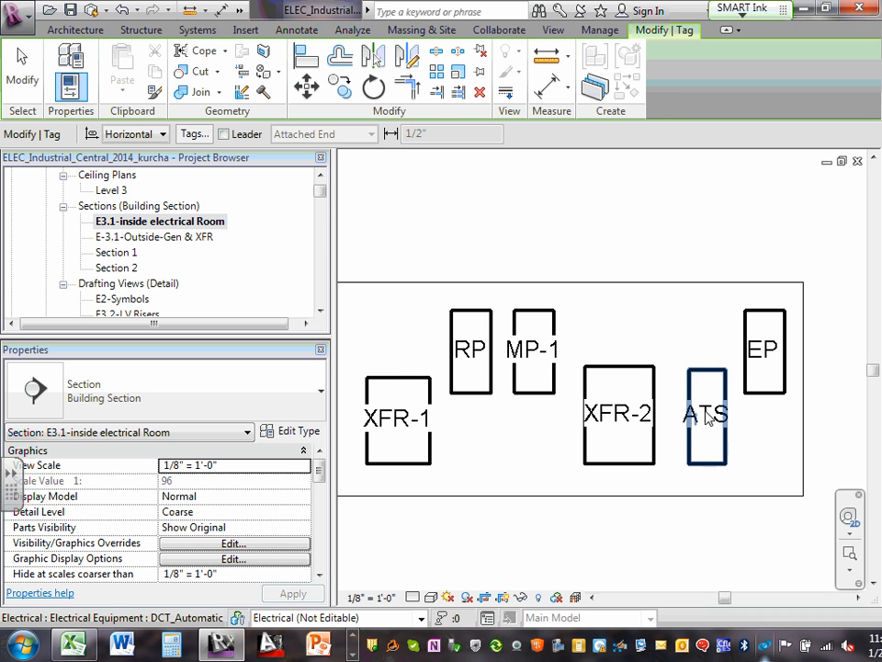
scroll(708, 415, down, 1)
scroll(691, 419, down, 1)
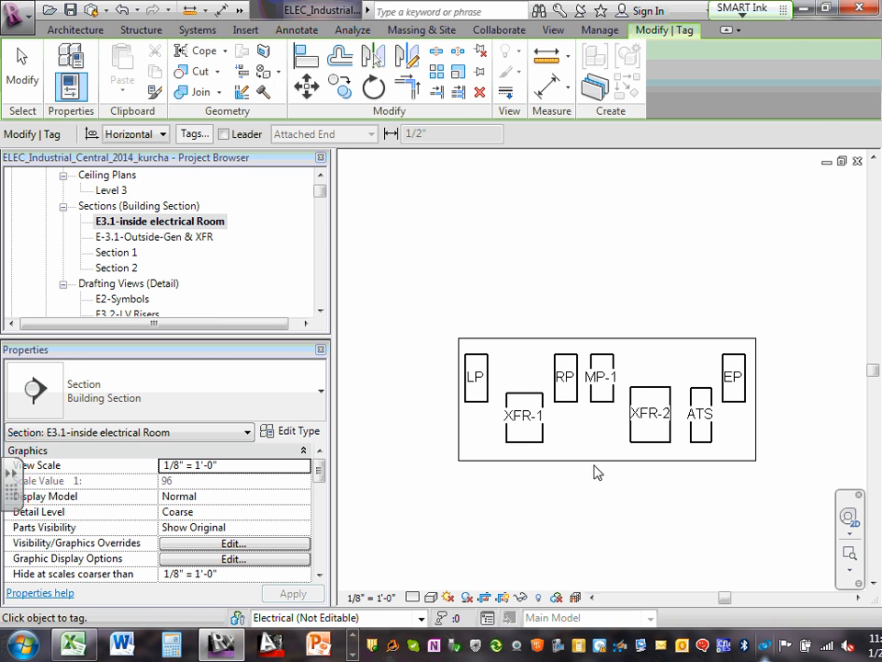
key(Escape)
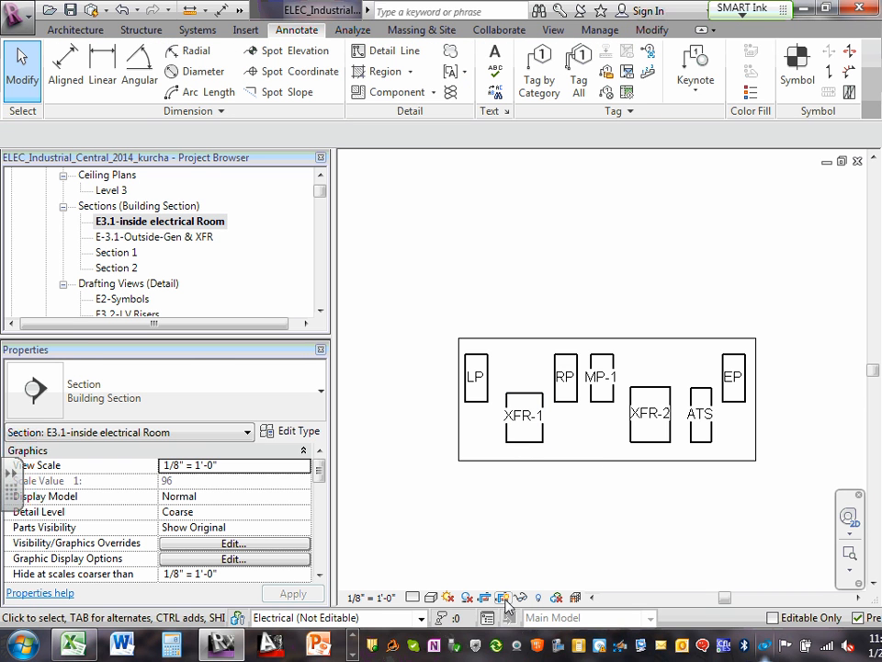
Step: Hide the section view's crop region and move the XFR-1 tag to just above its transformer
click(504, 596)
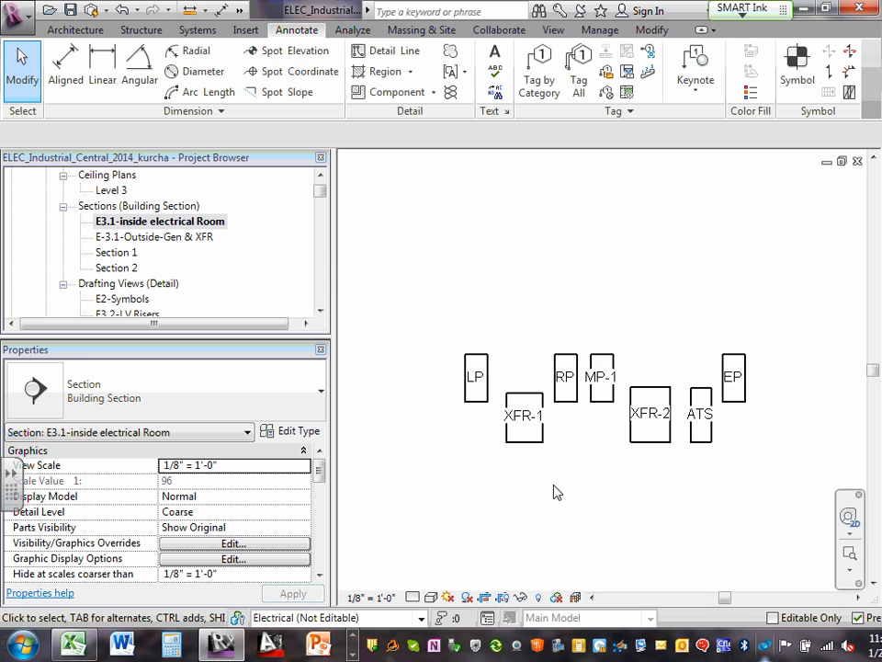
scroll(703, 461, up, 1)
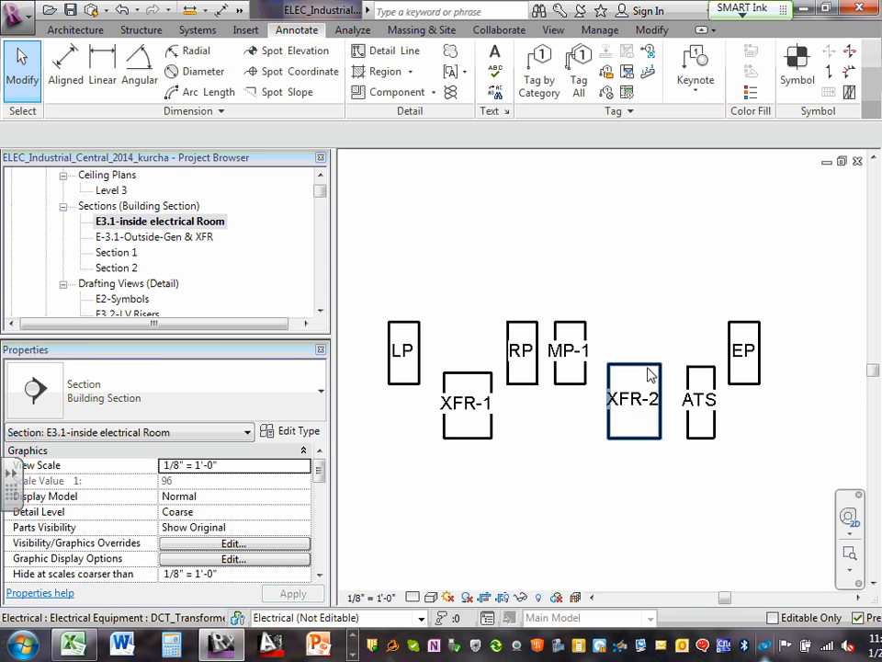
click(466, 413)
mouse_move(466, 423)
mouse_down()
mouse_move(479, 379)
mouse_move(469, 372)
mouse_up()
click(555, 438)
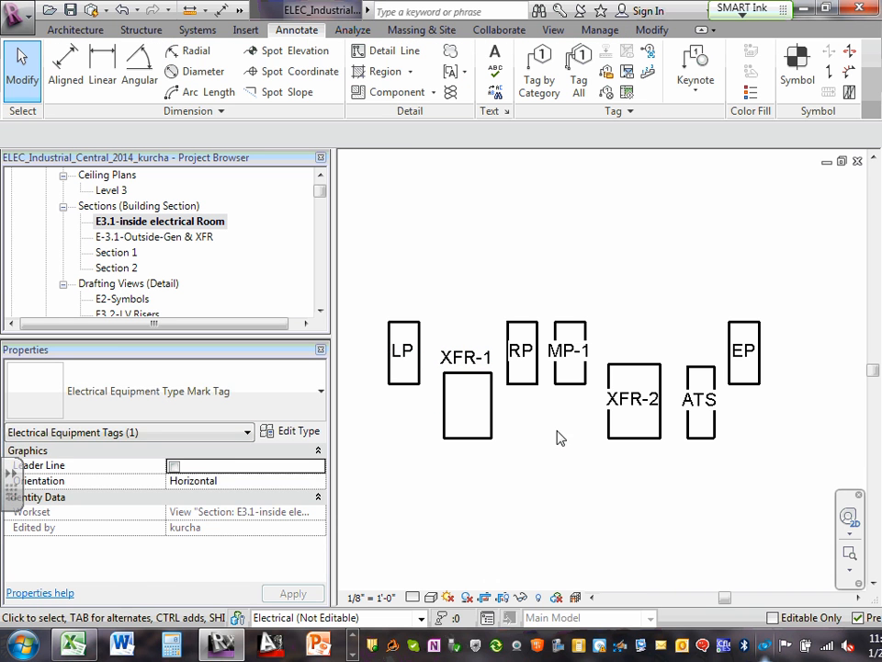
Step: Move the RP tag out of its panel to just above the panel's upper edge
click(522, 364)
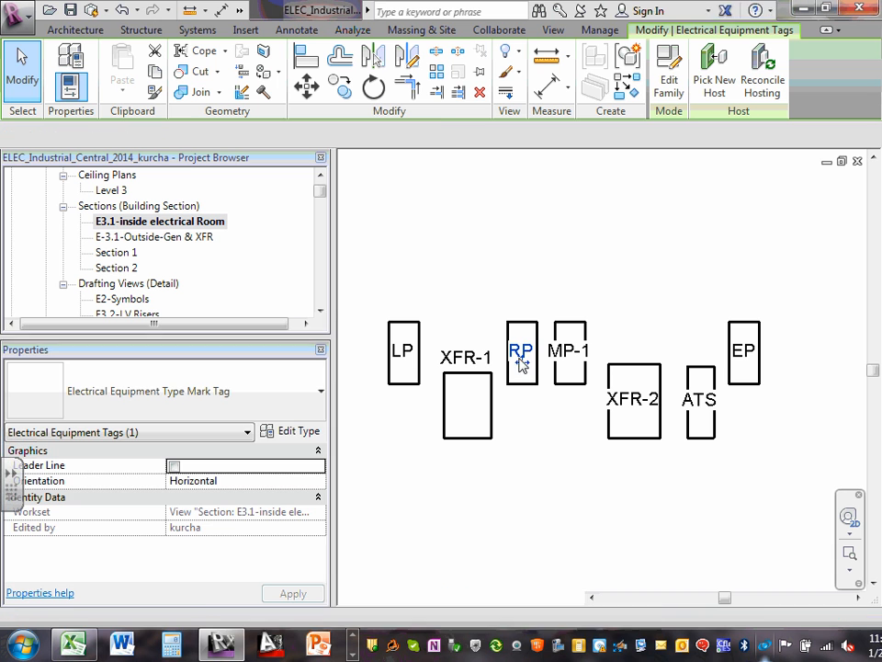
mouse_move(523, 360)
mouse_down()
mouse_move(541, 309)
mouse_move(523, 317)
mouse_up()
click(653, 307)
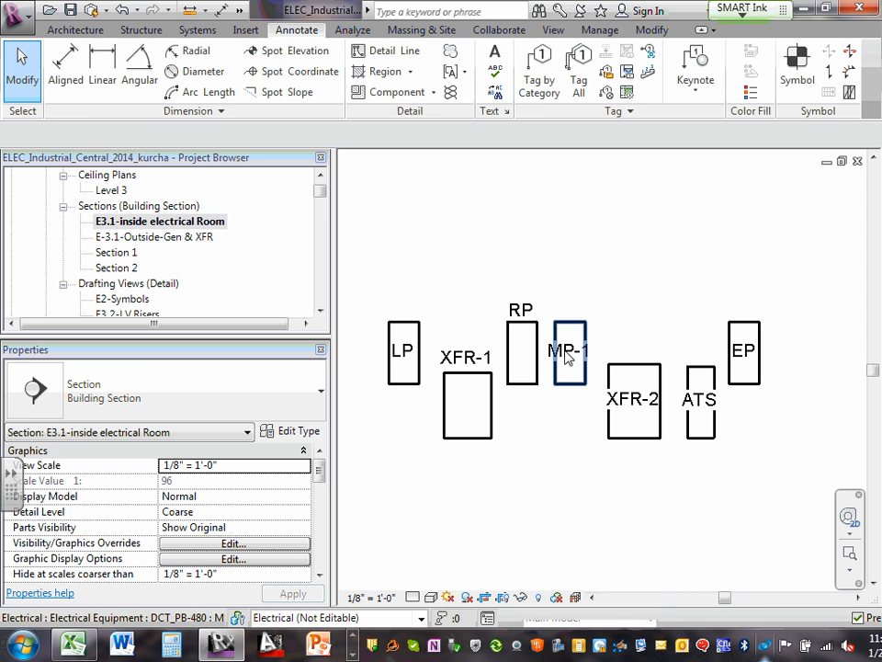
Step: Move the MP-1 tag out of its panel to just below the panel's lower edge
click(566, 357)
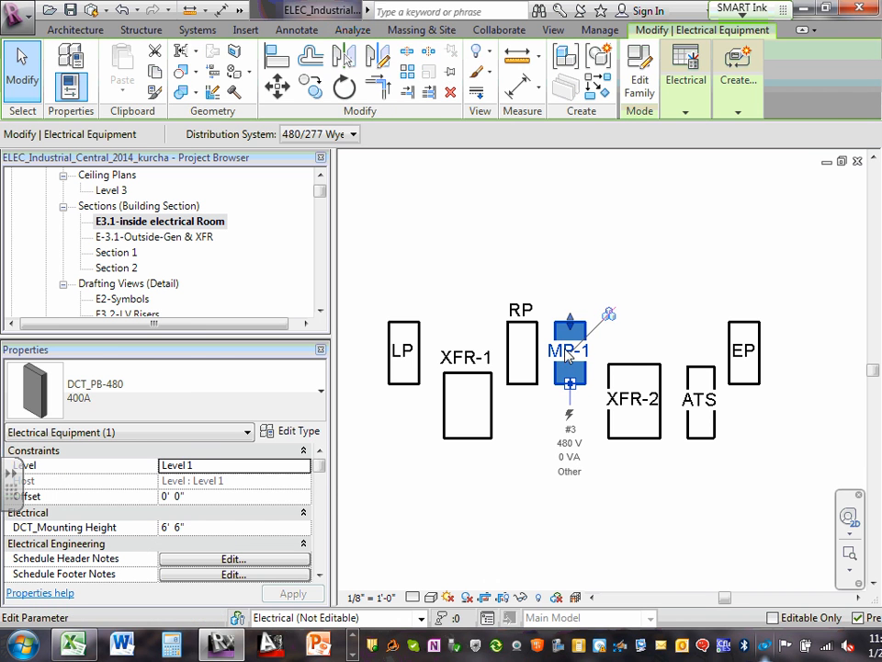
click(675, 348)
click(577, 372)
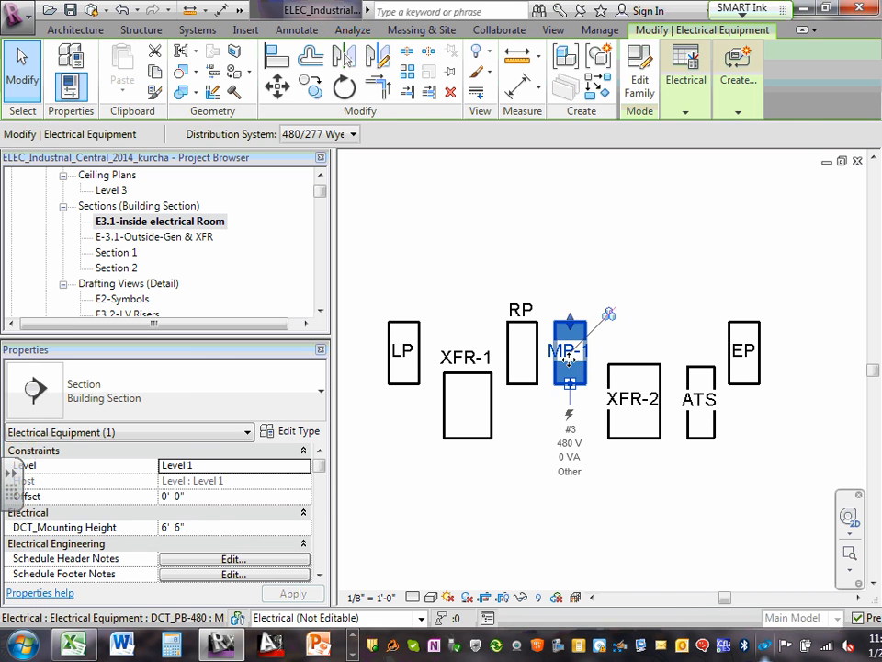
click(608, 358)
scroll(602, 353, up, 3)
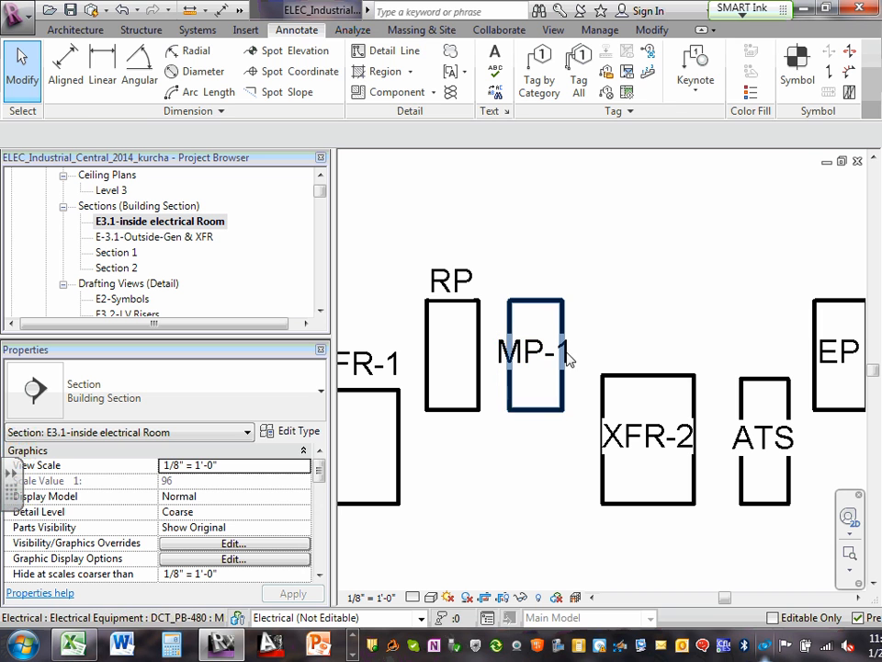
click(566, 358)
drag(537, 379, 548, 458)
click(566, 516)
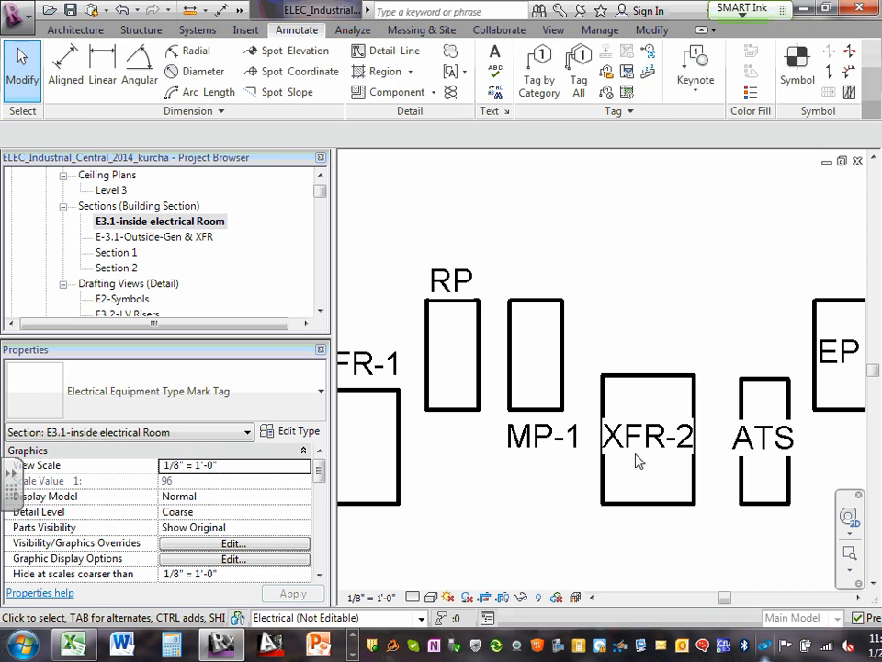
Step: Move the XFR-2 and ATS tags out of their equipment outlines to just above each one
mouse_move(636, 458)
mouse_down()
mouse_move(651, 460)
mouse_move(670, 350)
mouse_move(647, 371)
mouse_up()
scroll(599, 432, down, 3)
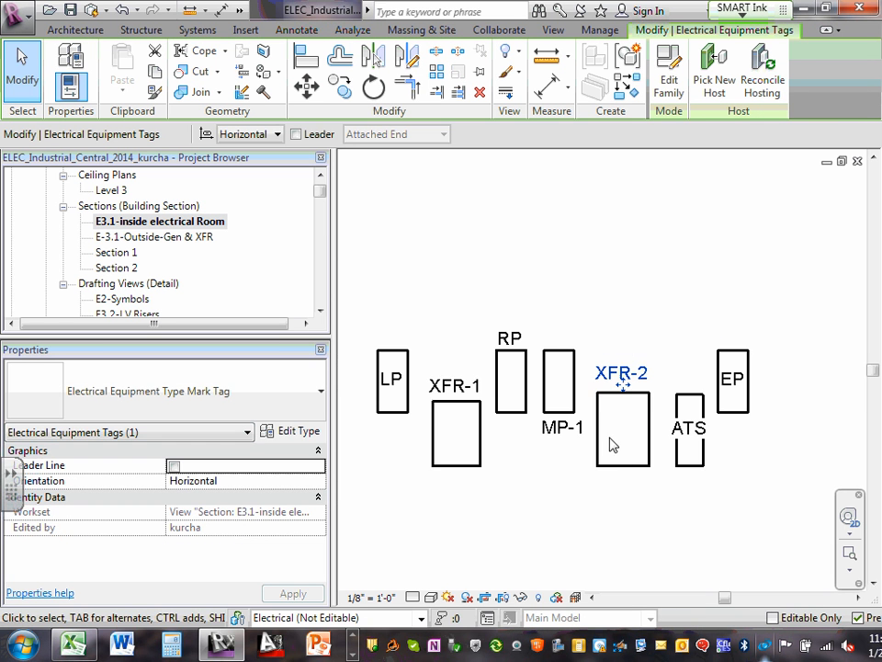
click(681, 433)
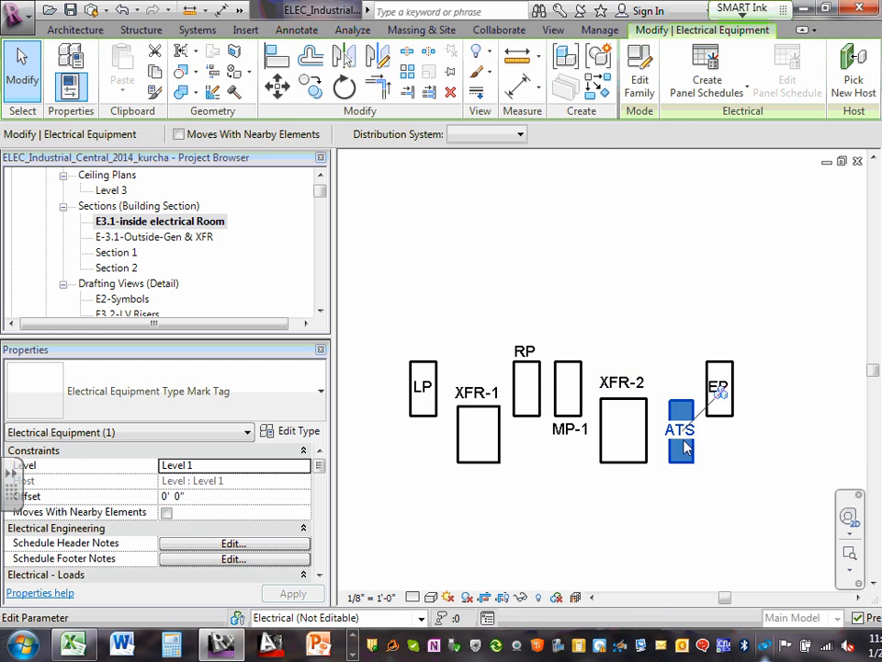
click(725, 451)
scroll(694, 432, up, 3)
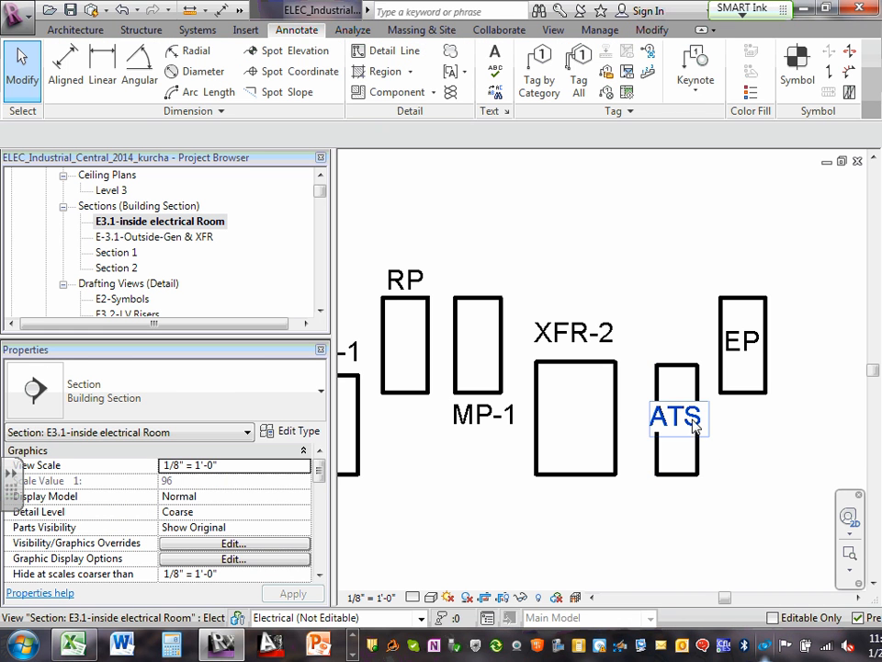
click(678, 433)
drag(676, 437, 669, 359)
click(792, 497)
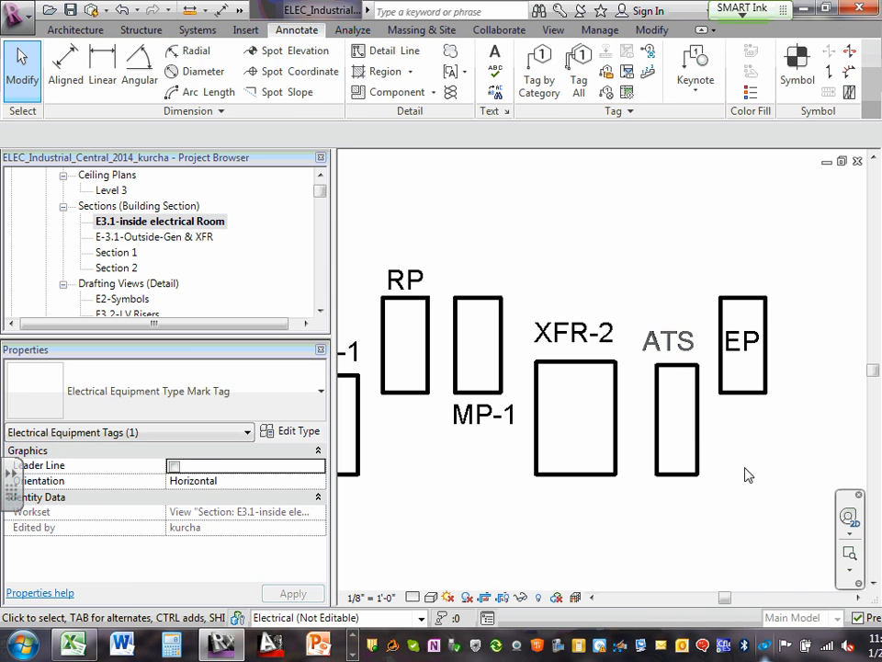
click(742, 371)
click(770, 390)
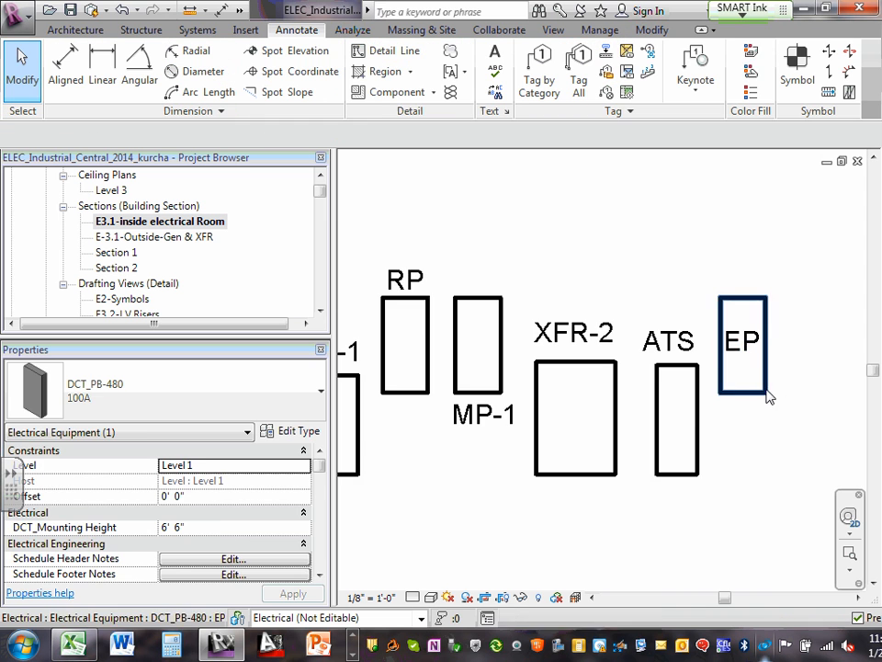
scroll(768, 394, down, 3)
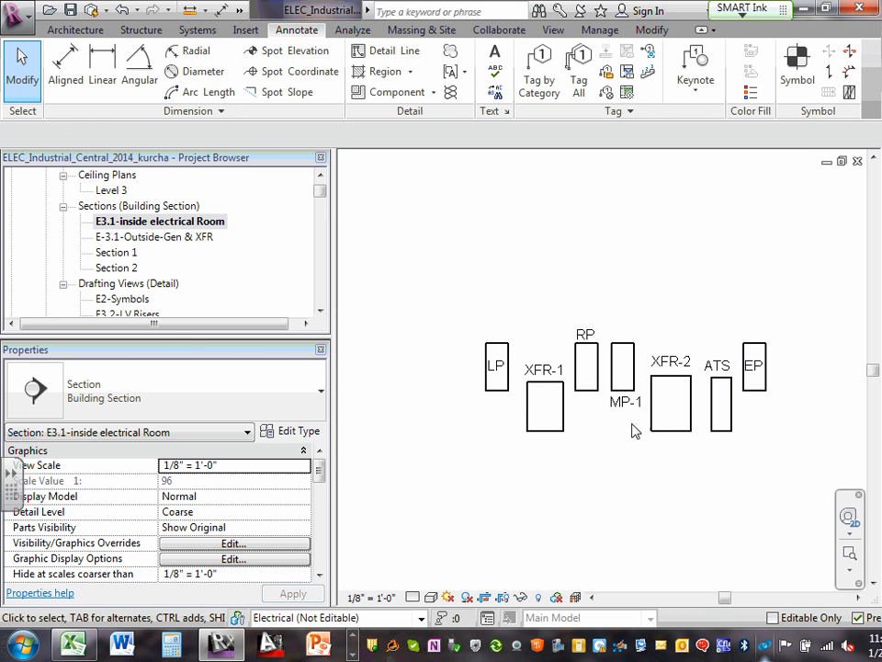
Step: Move the MP-1 label above its panel, in line with the RP label
mouse_move(623, 409)
mouse_down()
mouse_move(625, 418)
mouse_move(637, 327)
mouse_move(628, 335)
mouse_up()
click(615, 451)
scroll(579, 444, down, 1)
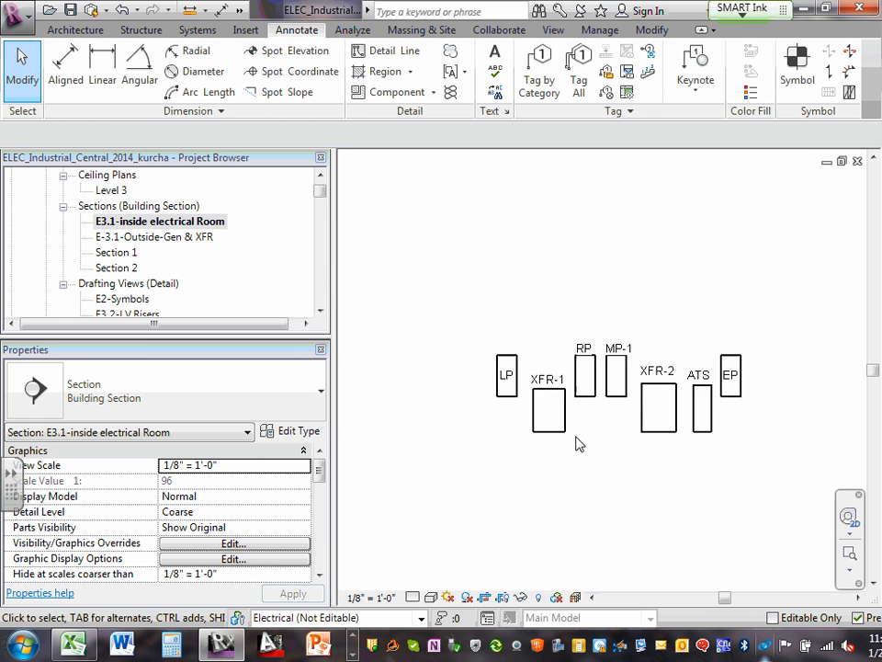
scroll(579, 443, down, 1)
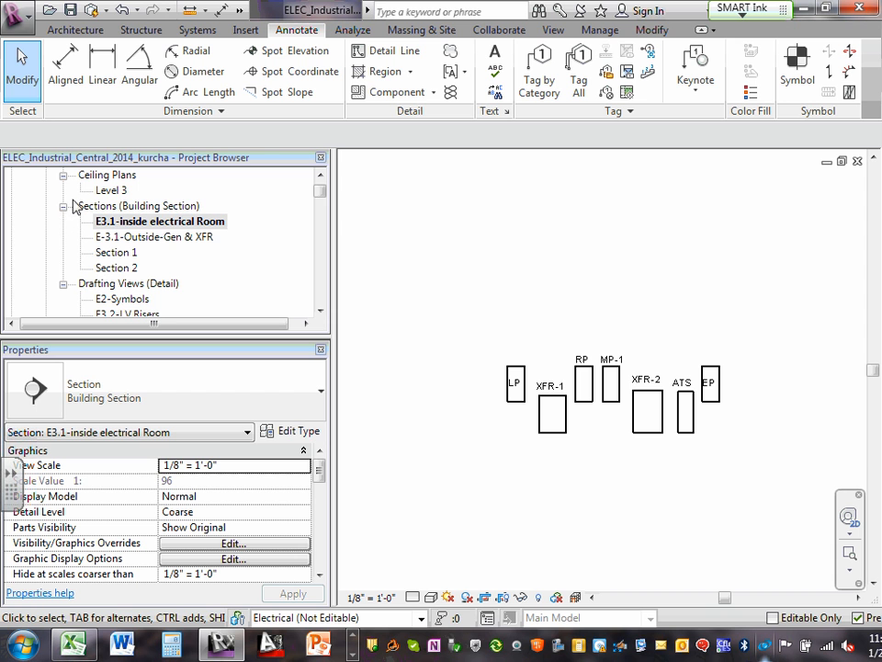
Step: Collapse the Electrical views in the project browser and open the sheet E3.1 - Power Riser
mouse_move(322, 191)
mouse_down()
mouse_move(336, 227)
mouse_move(341, 317)
mouse_move(322, 190)
mouse_up()
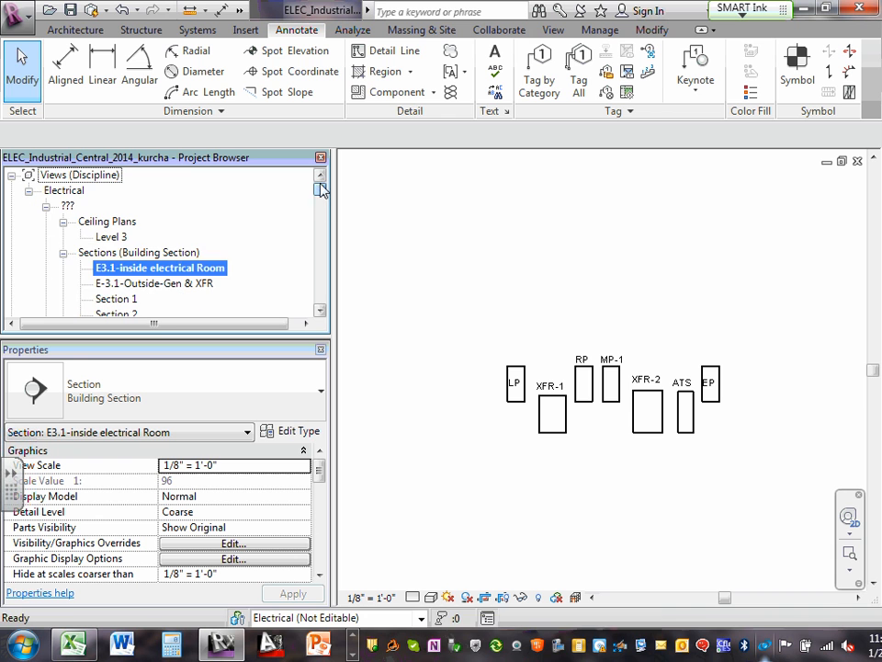
click(46, 208)
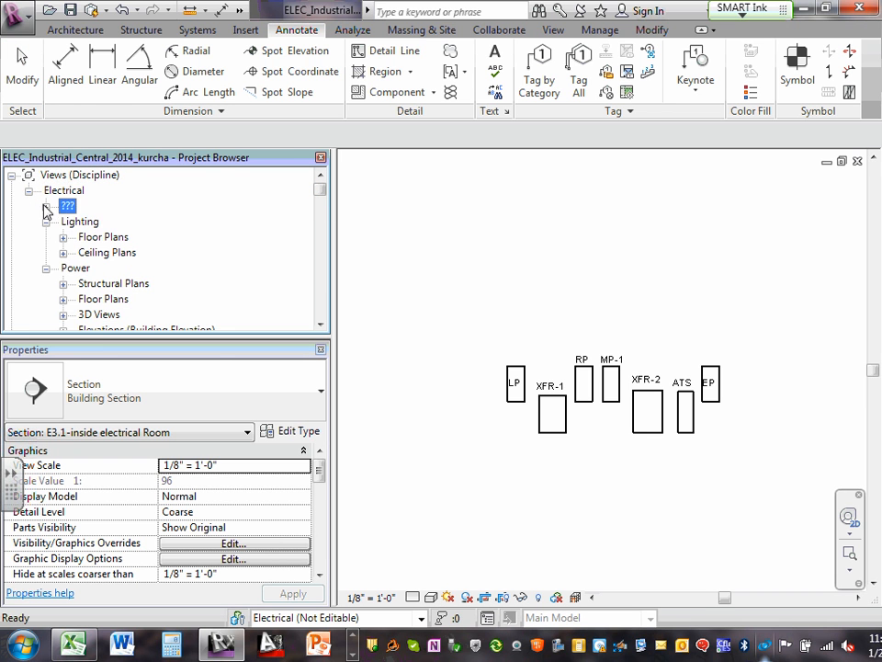
click(28, 191)
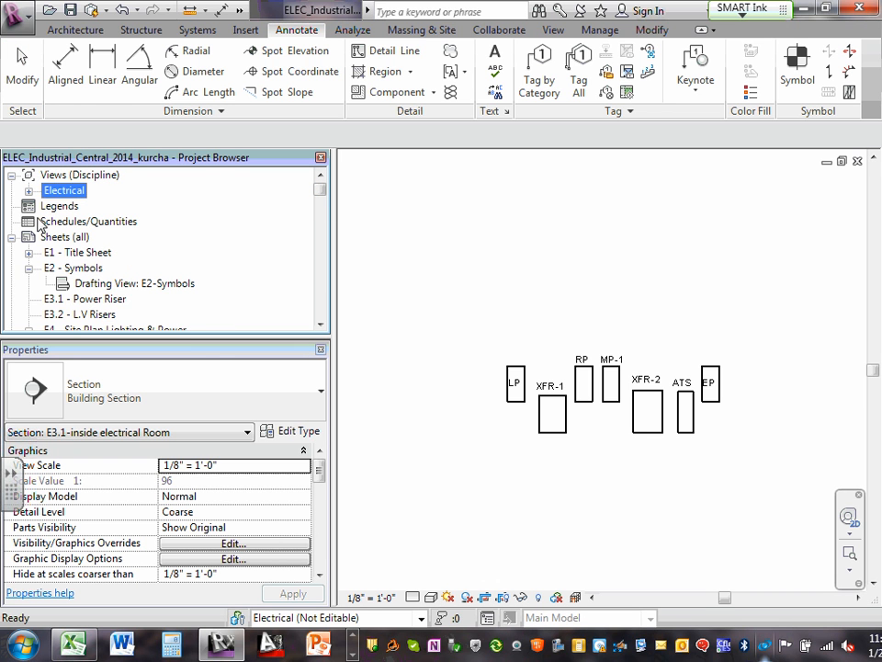
click(96, 300)
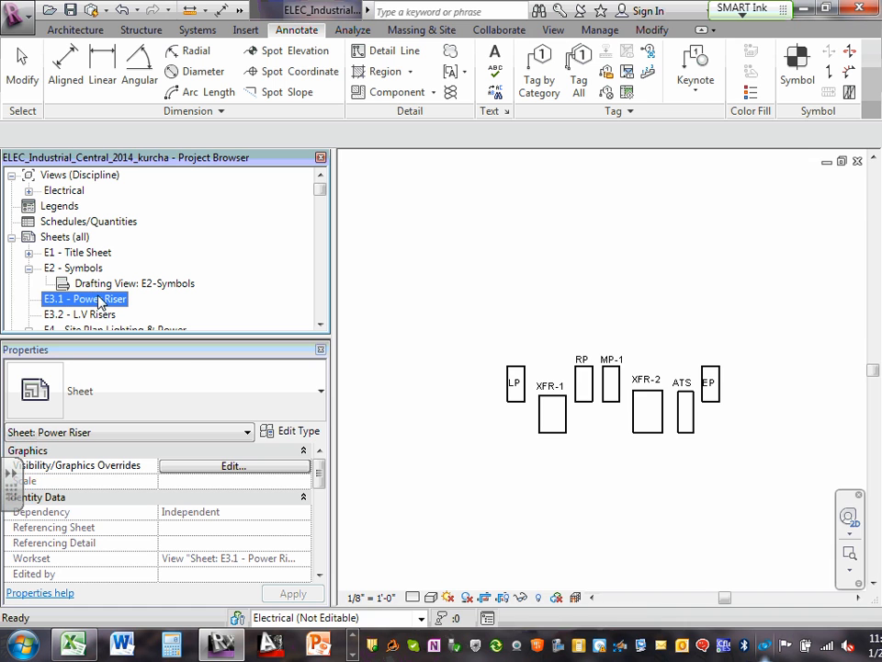
double_click(99, 301)
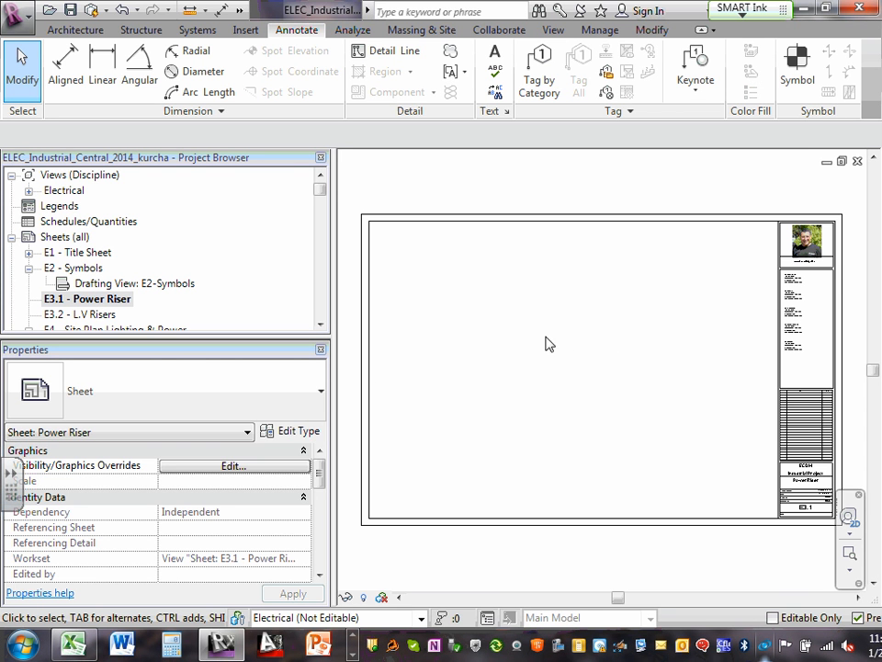
Step: Add the section view E-3.1-Outside-Gen & XFR to the left half of the Power Riser sheet
right_click(104, 306)
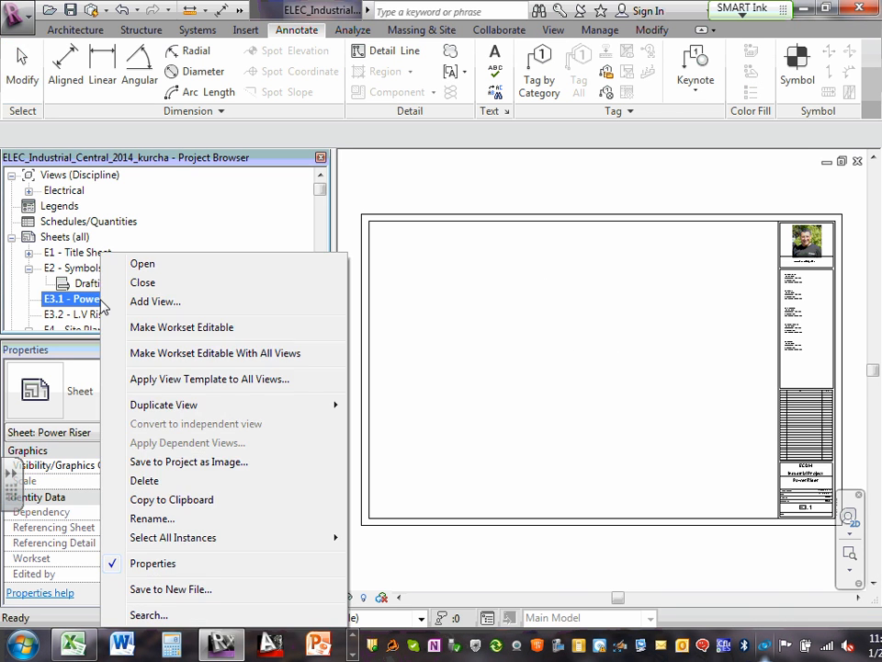
click(156, 303)
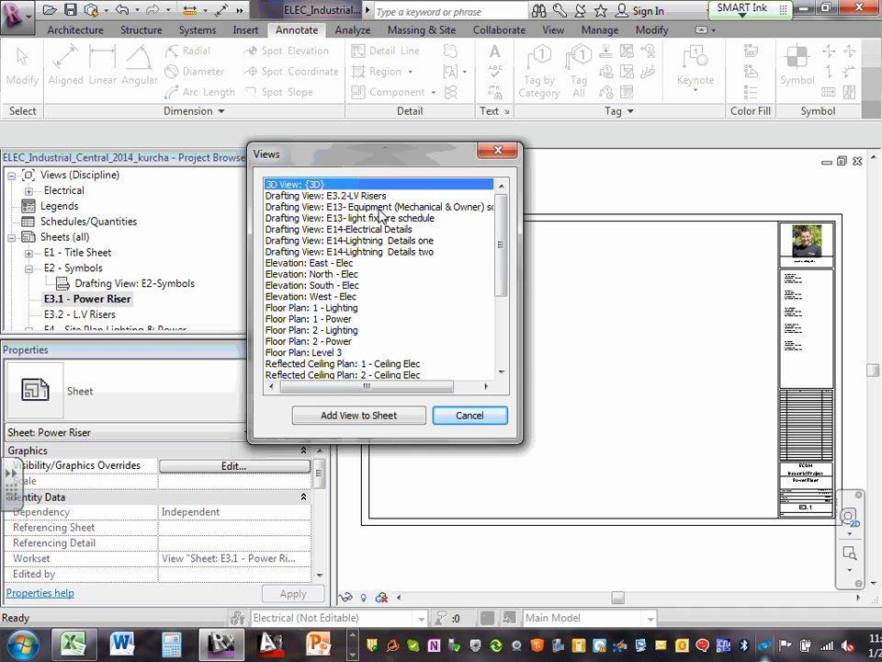
drag(502, 218, 528, 286)
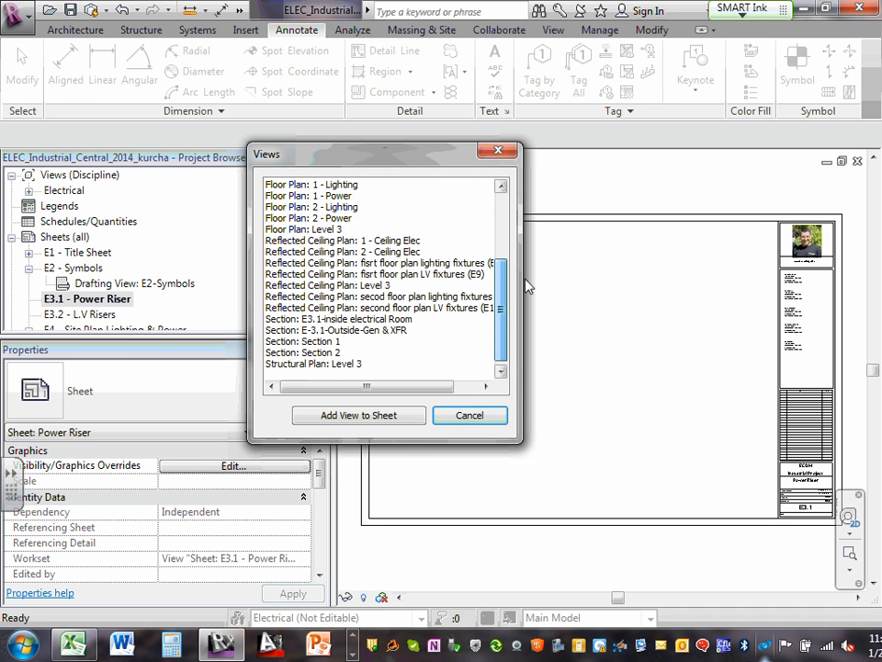
click(375, 322)
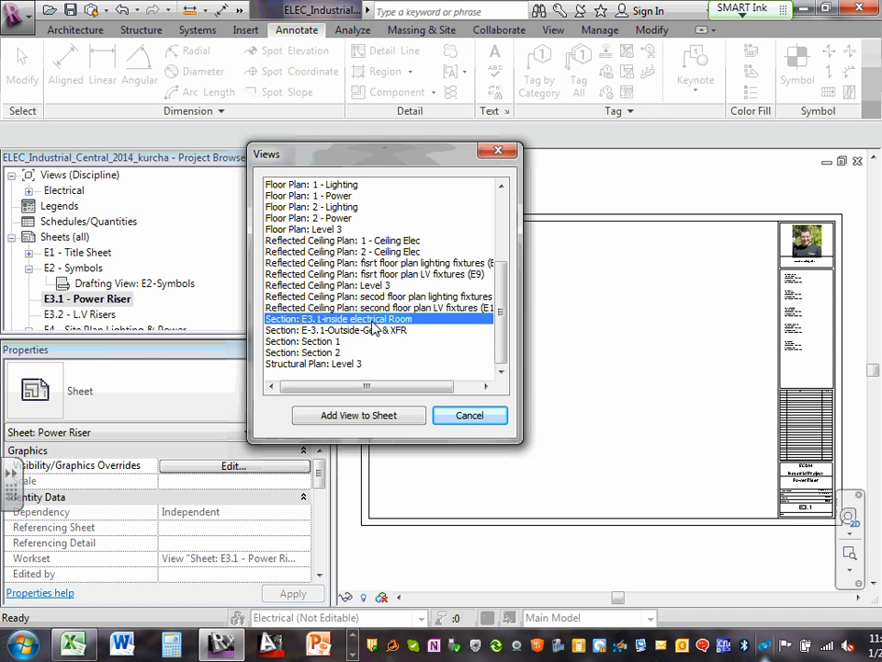
click(371, 331)
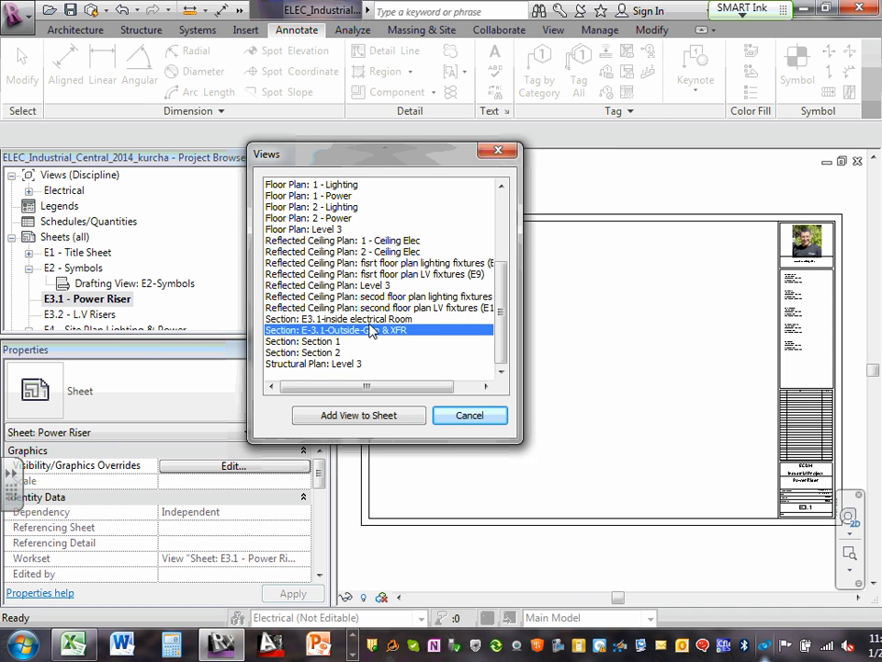
click(371, 320)
click(371, 330)
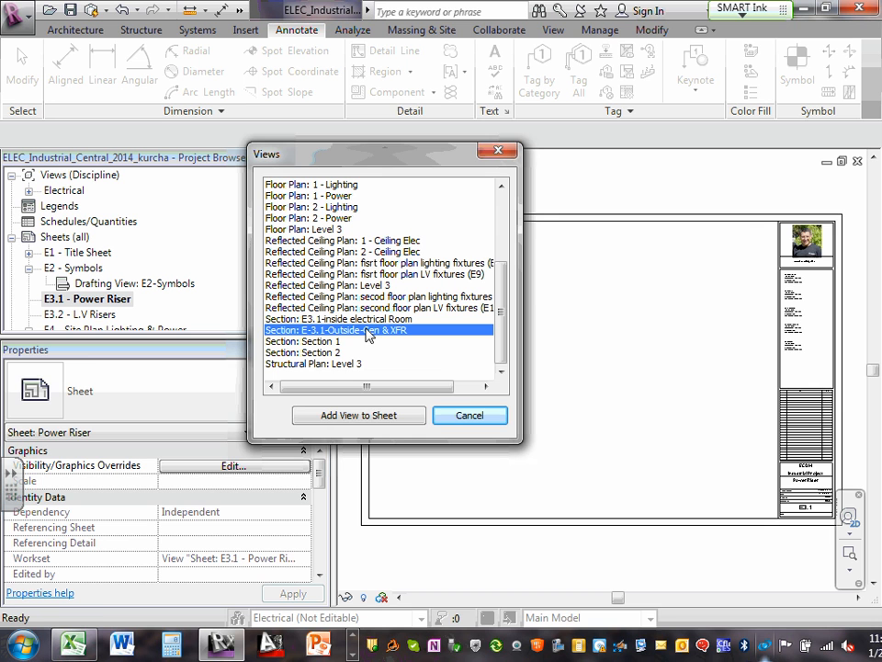
click(356, 415)
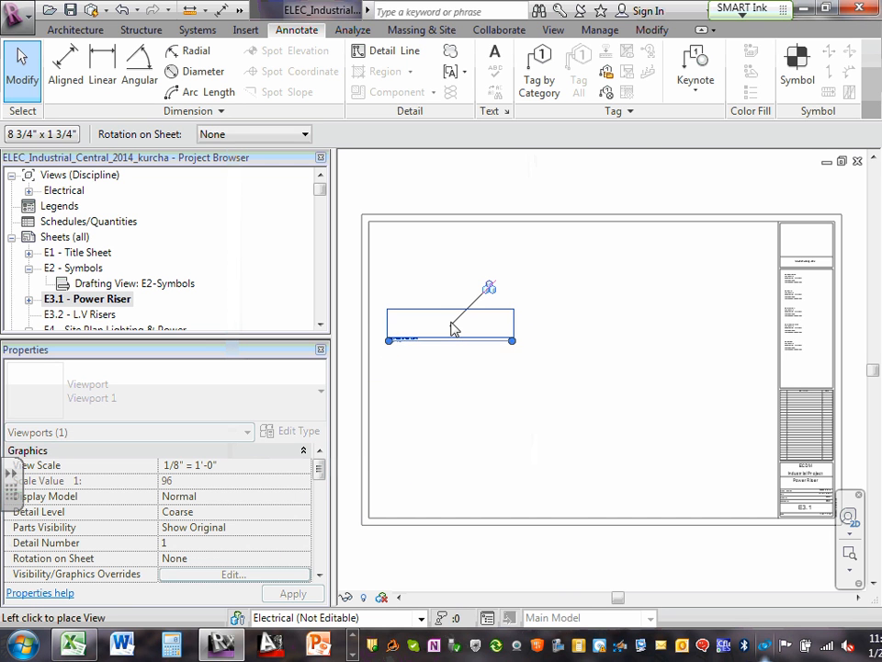
click(454, 315)
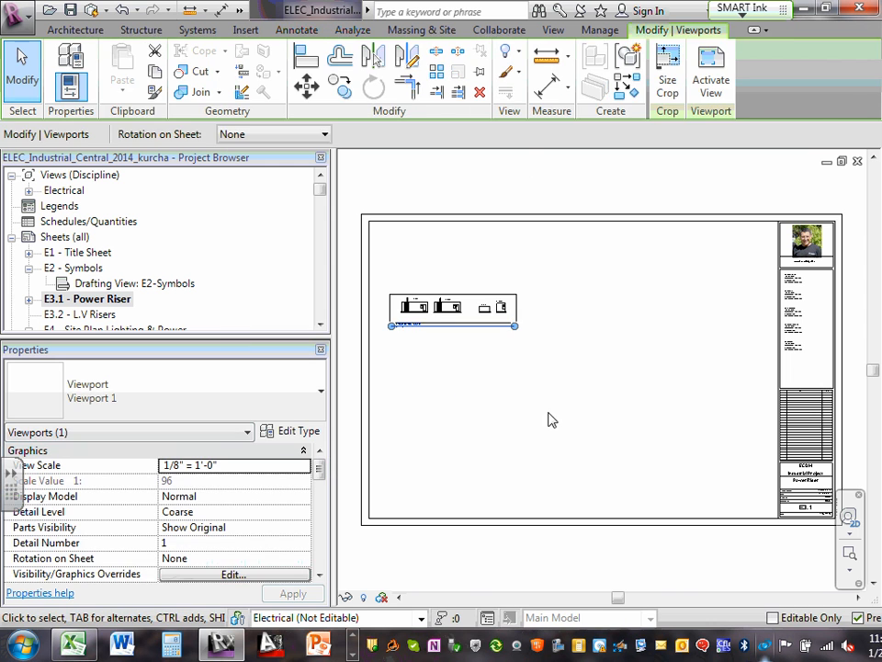
click(502, 389)
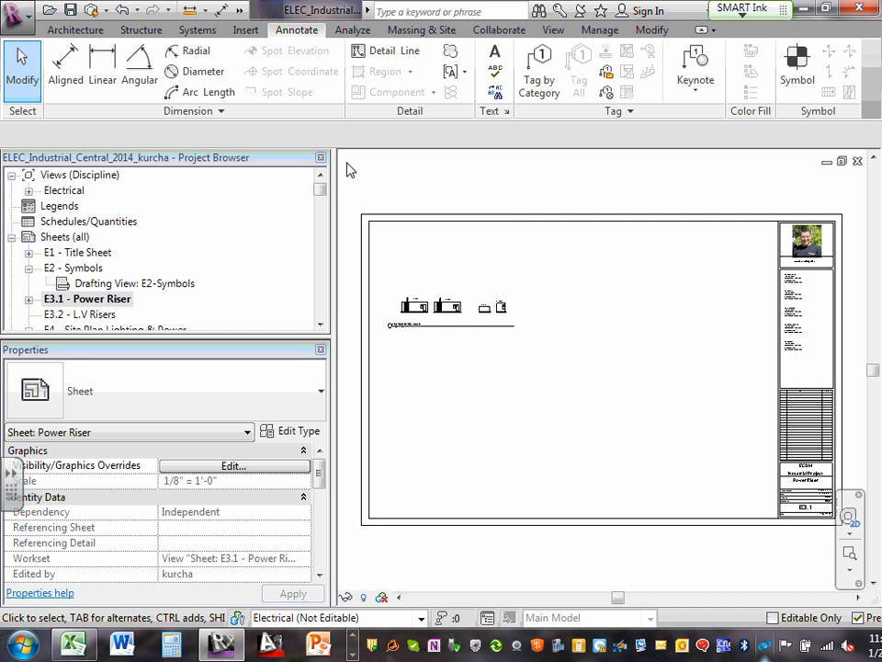
Step: Add the section view E3.1-inside electrical Room to the sheet, right of the outside view with their title lines aligned
right_click(126, 305)
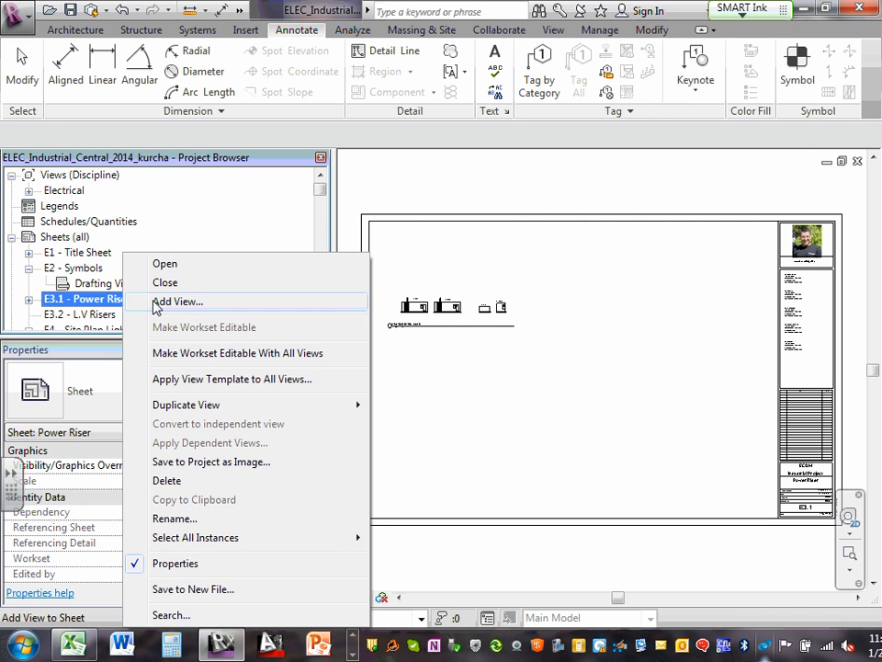
click(226, 305)
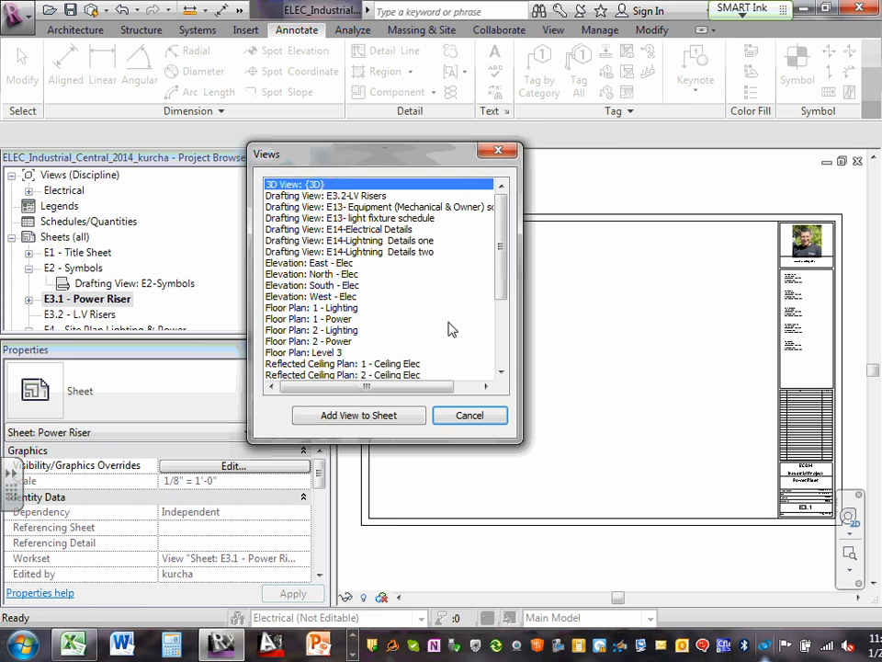
drag(502, 250, 466, 370)
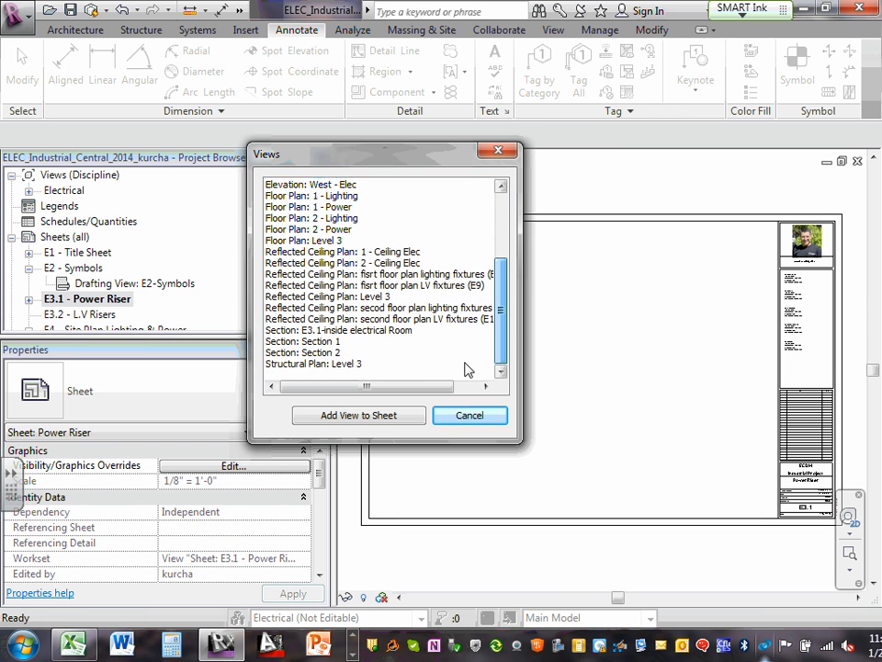
click(378, 329)
click(342, 420)
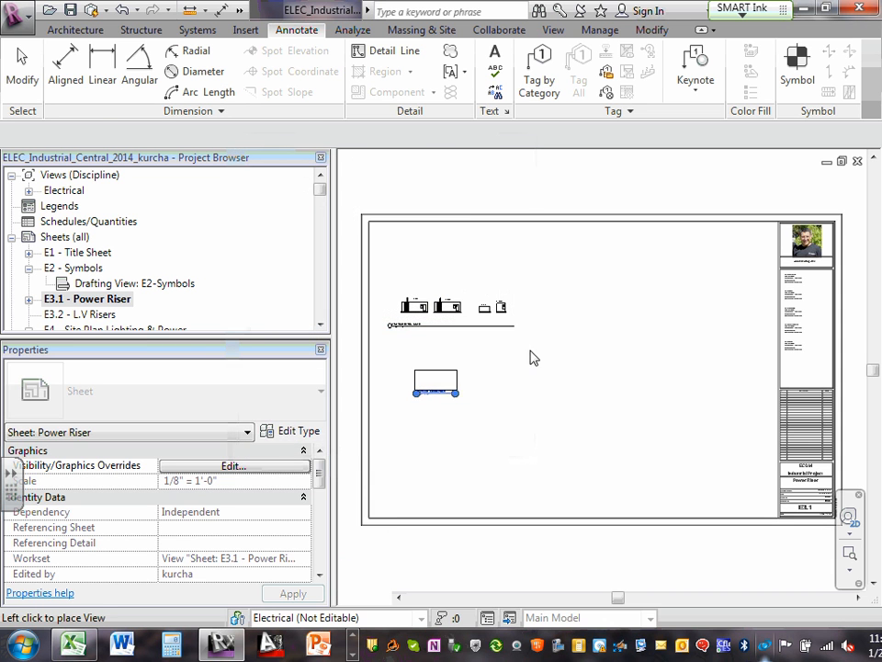
click(585, 324)
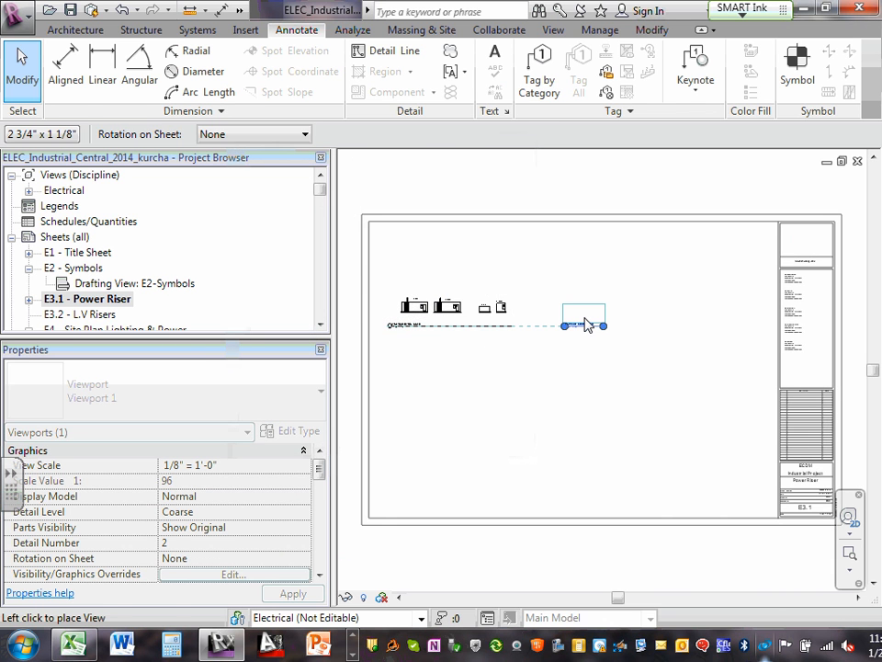
click(553, 374)
Step: Examine the two placed views, and open the E3.1-inside electrical Room section to check its available view scales
scroll(545, 363, up, 3)
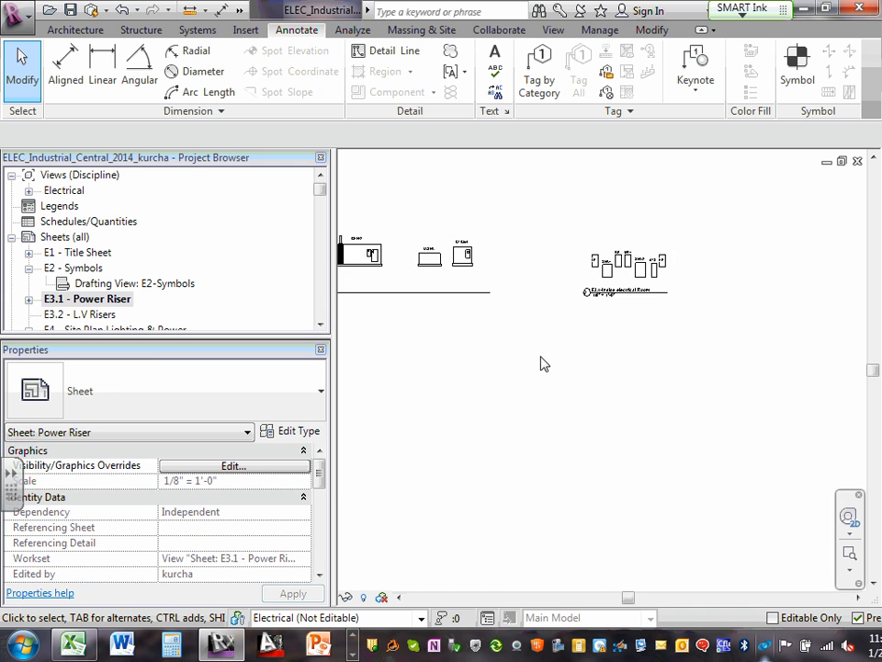
scroll(511, 331, down, 5)
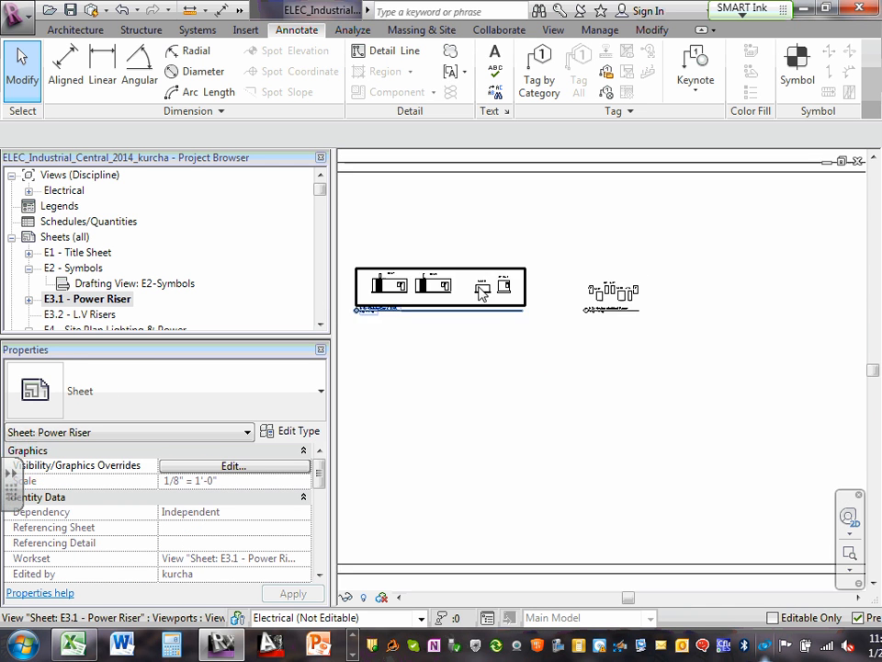
scroll(452, 294, up, 3)
scroll(505, 299, down, 2)
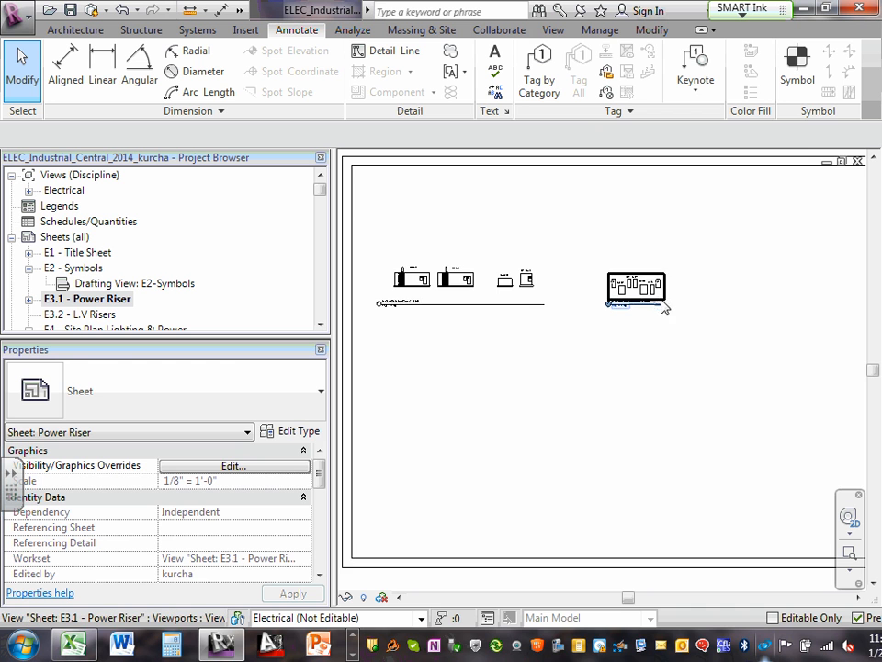
scroll(668, 300, down, 2)
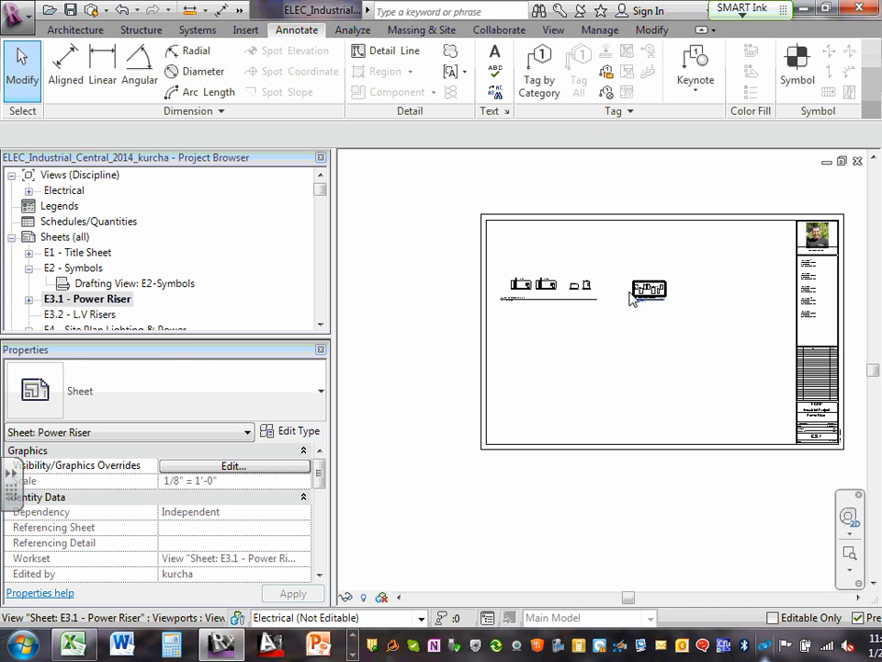
scroll(632, 299, up, 3)
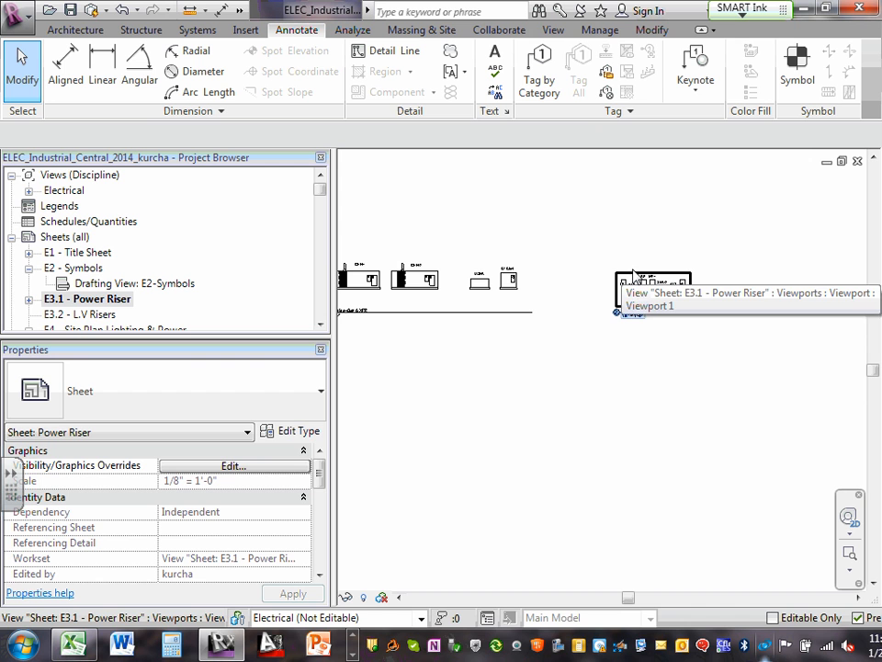
click(28, 300)
scroll(140, 273, down, 1)
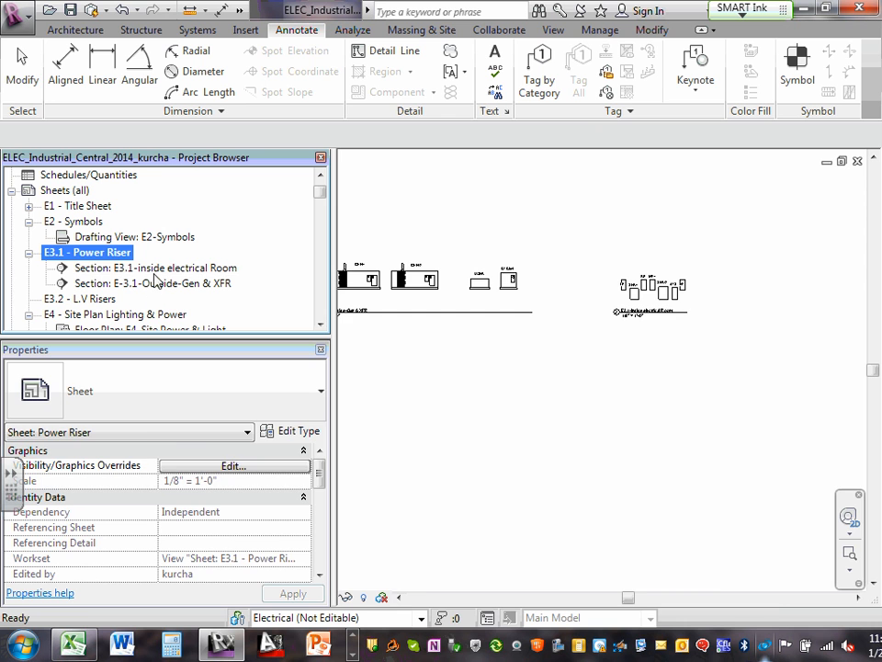
double_click(154, 268)
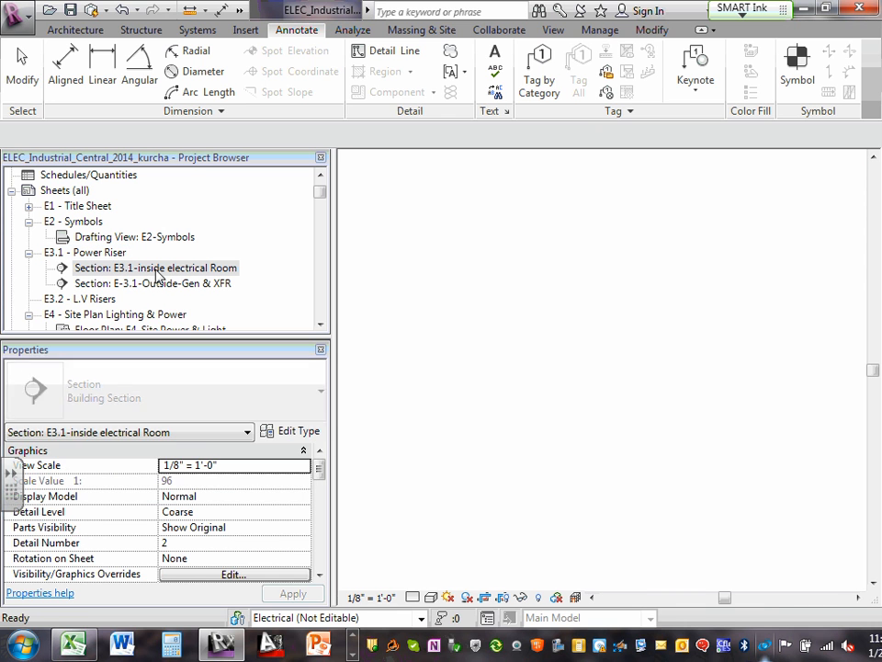
click(374, 597)
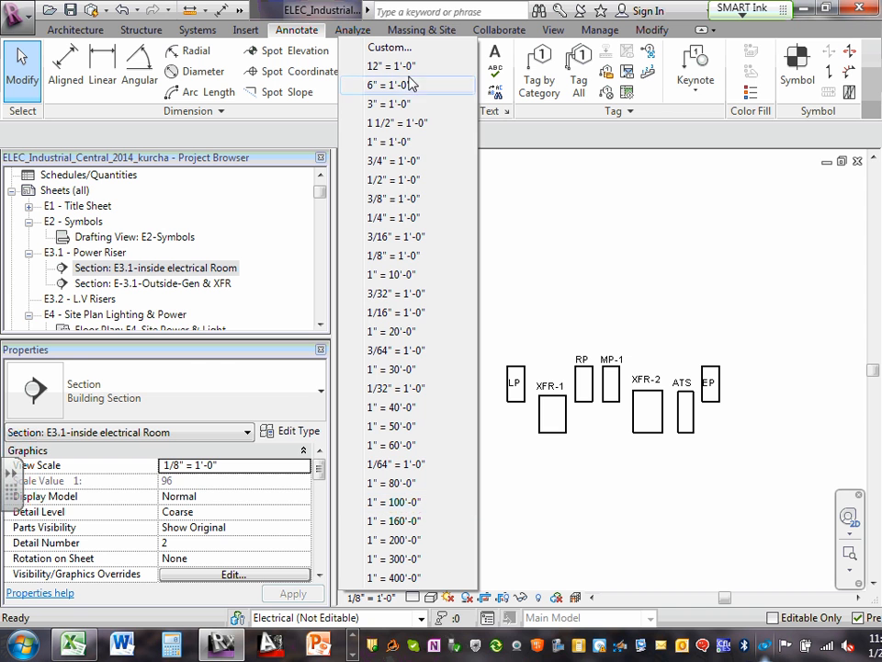
click(551, 217)
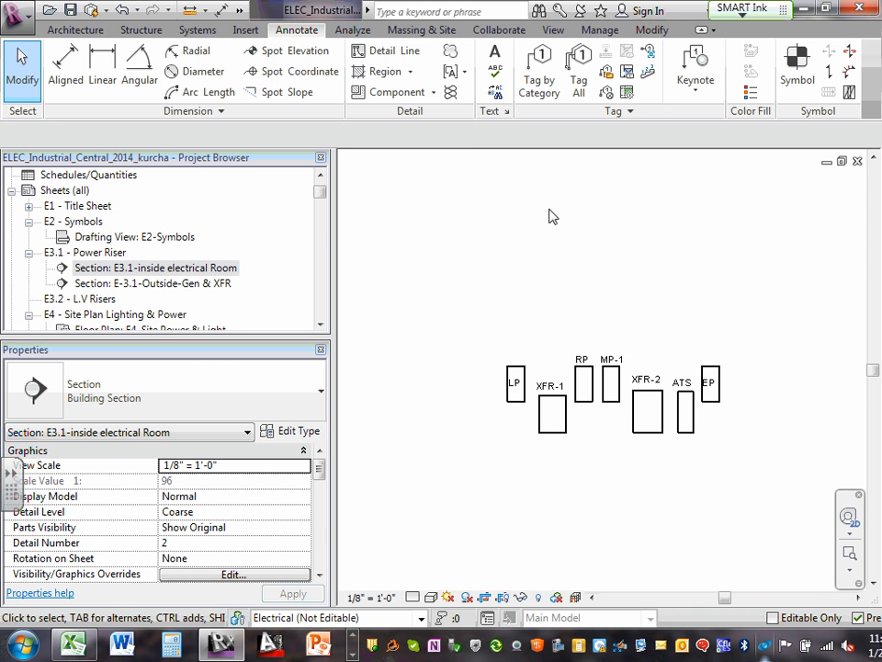
Step: Return to the E3.1 - Power Riser sheet and draw a vertical <Hidden> detail line about 1' 1 1/4" long between the two section views
double_click(111, 253)
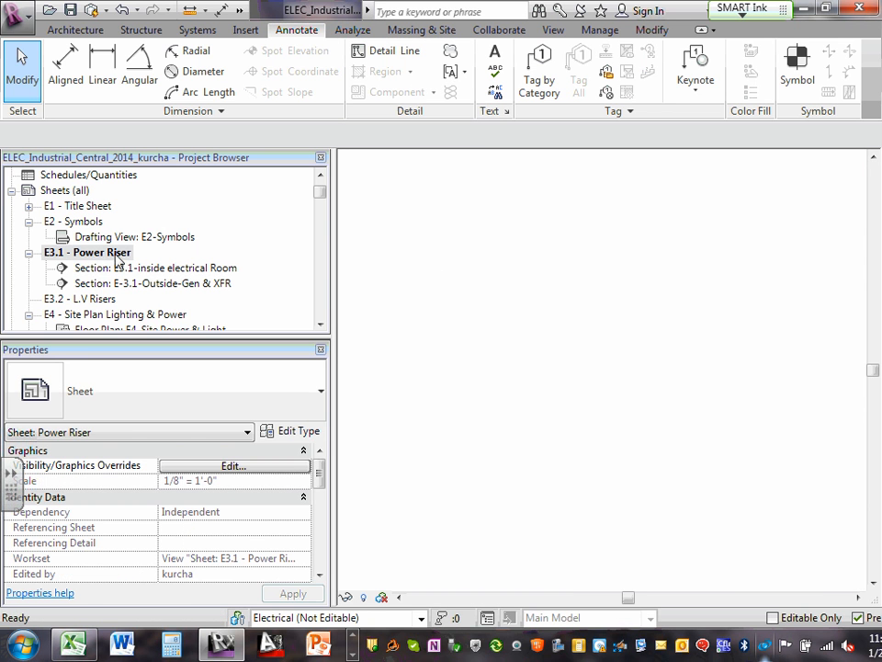
scroll(377, 365, up, 1)
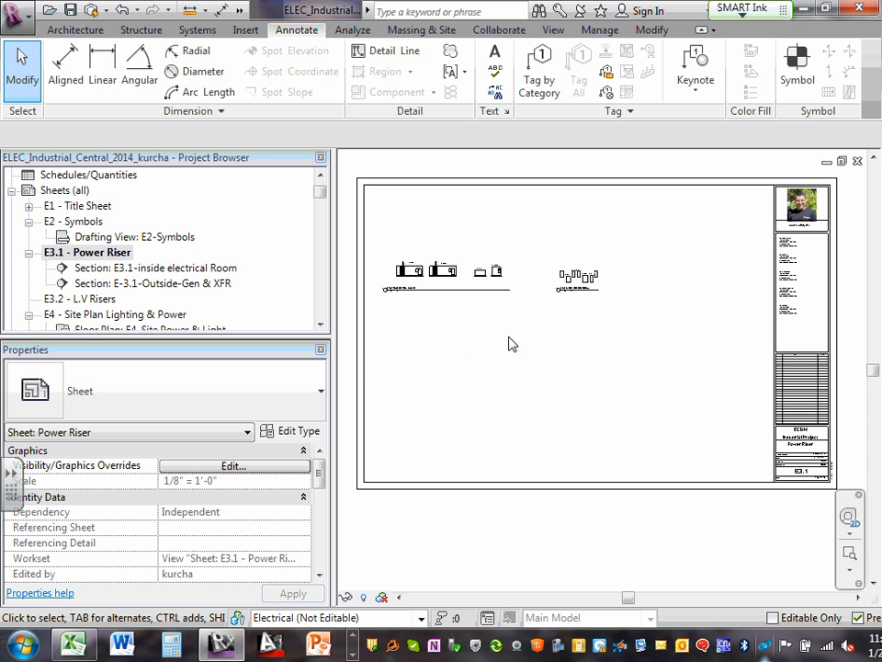
click(360, 53)
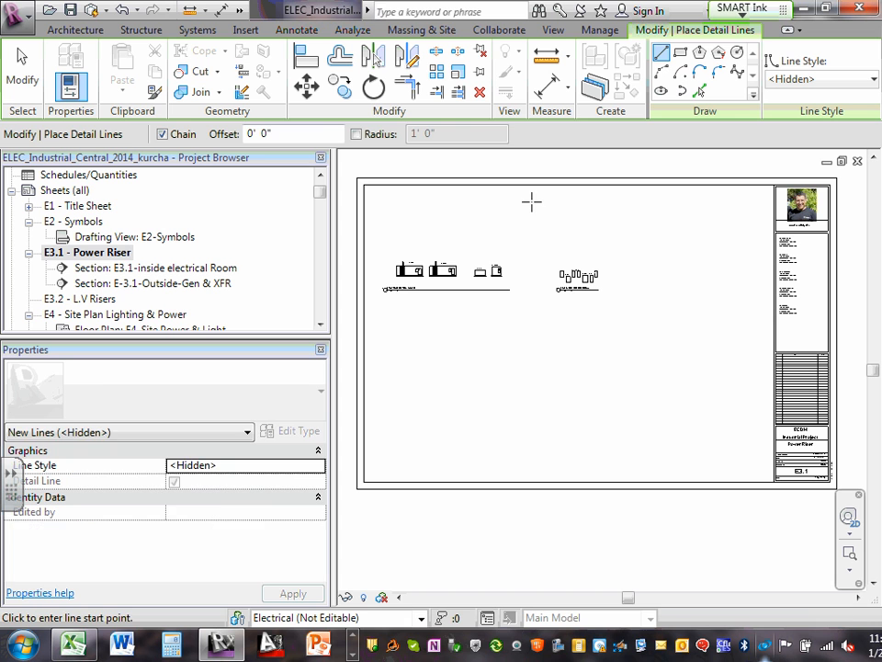
click(531, 201)
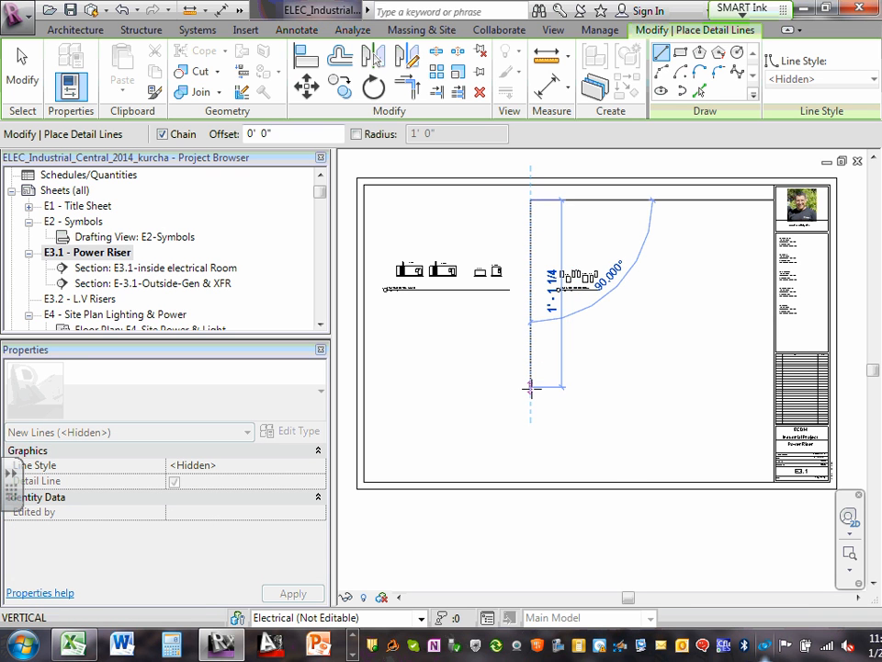
click(531, 387)
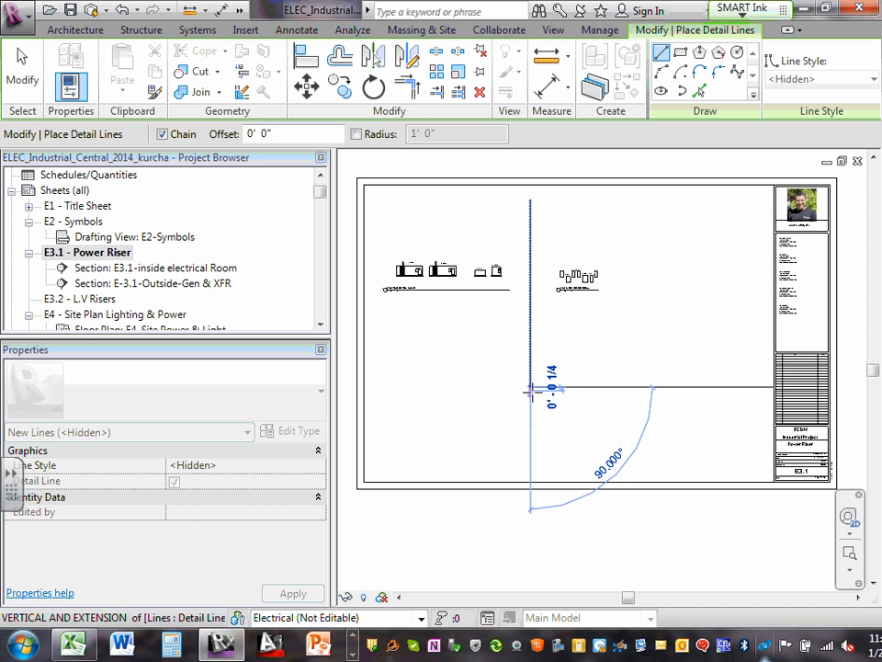
Step: Draw a horizontal <Hidden> detail line across the sheet just below both section view titles, crossing the vertical divider line
key(Escape)
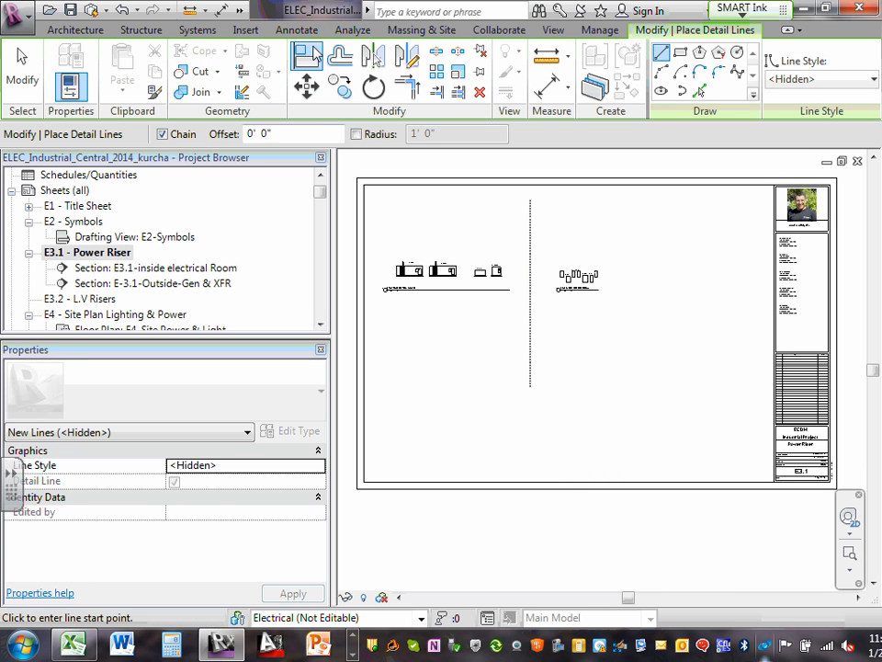
key(Escape)
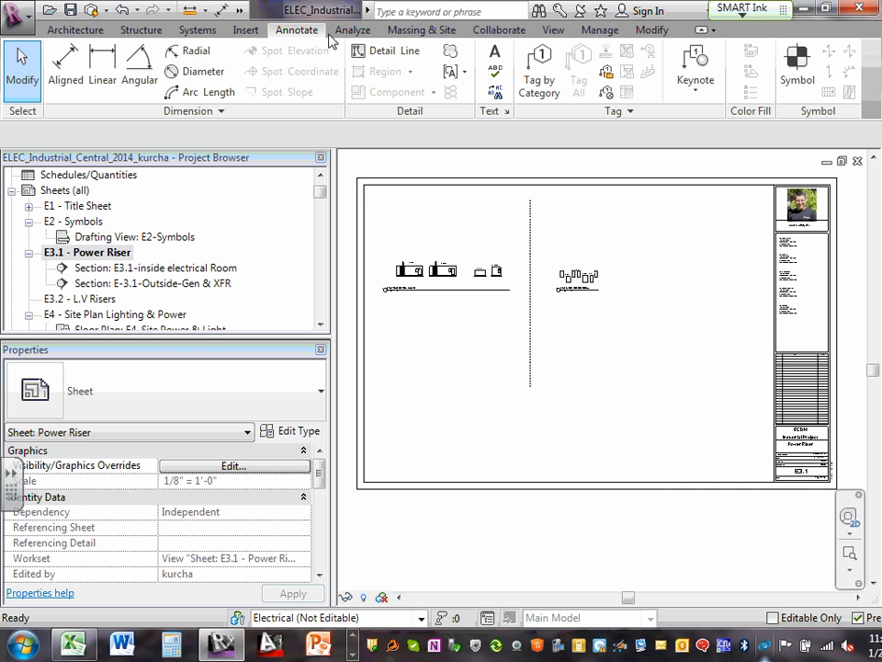
click(392, 52)
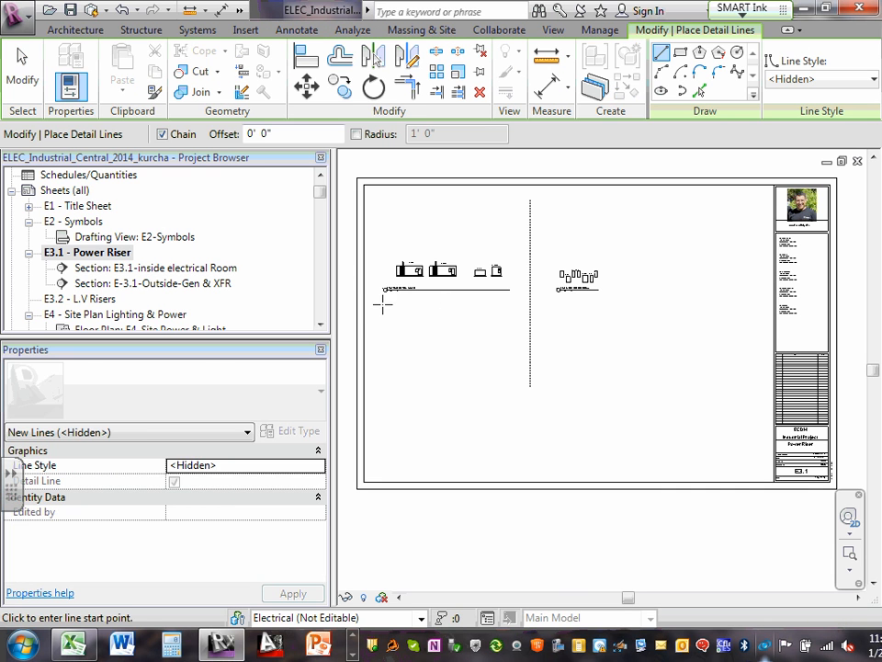
click(377, 300)
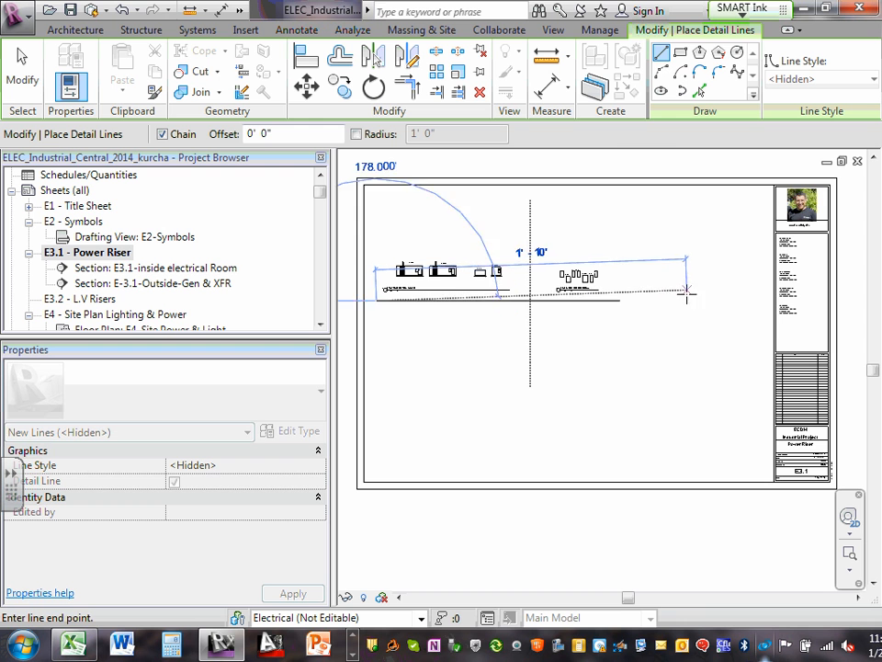
click(730, 300)
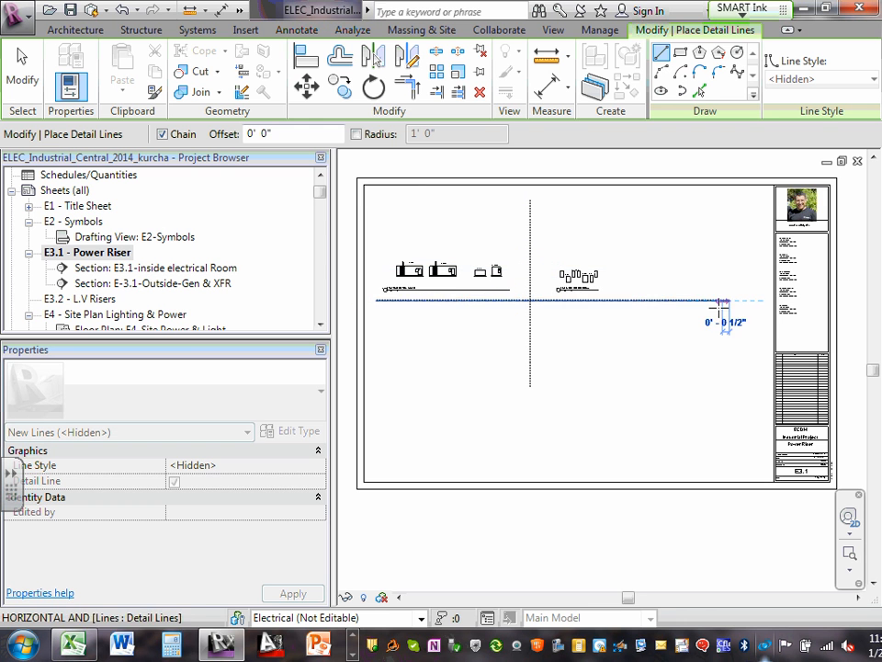
key(Escape)
scroll(515, 250, up, 3)
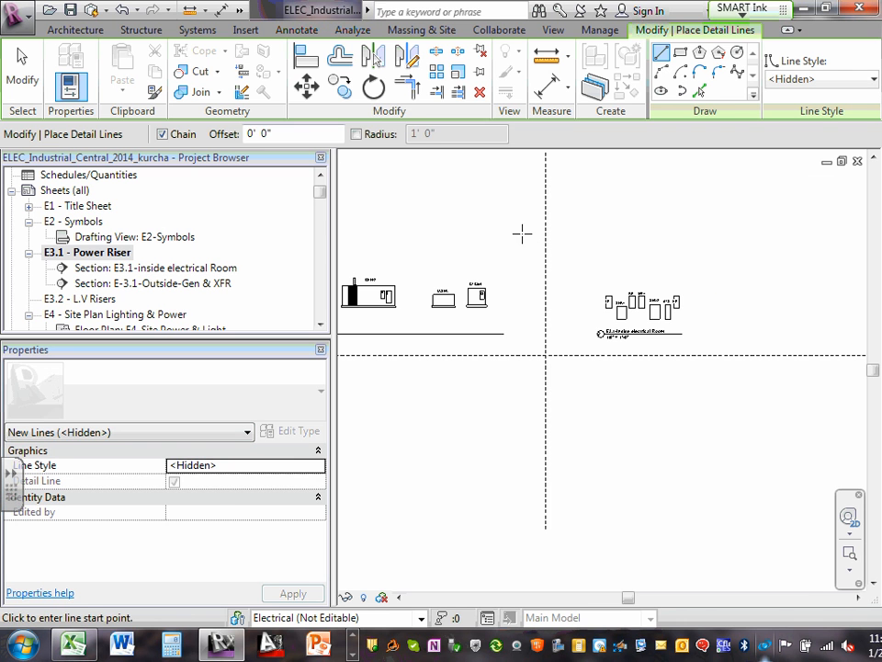
key(Escape)
Step: Shorten the vertical hidden divider line so its lower end meets the horizontal hidden line
click(547, 450)
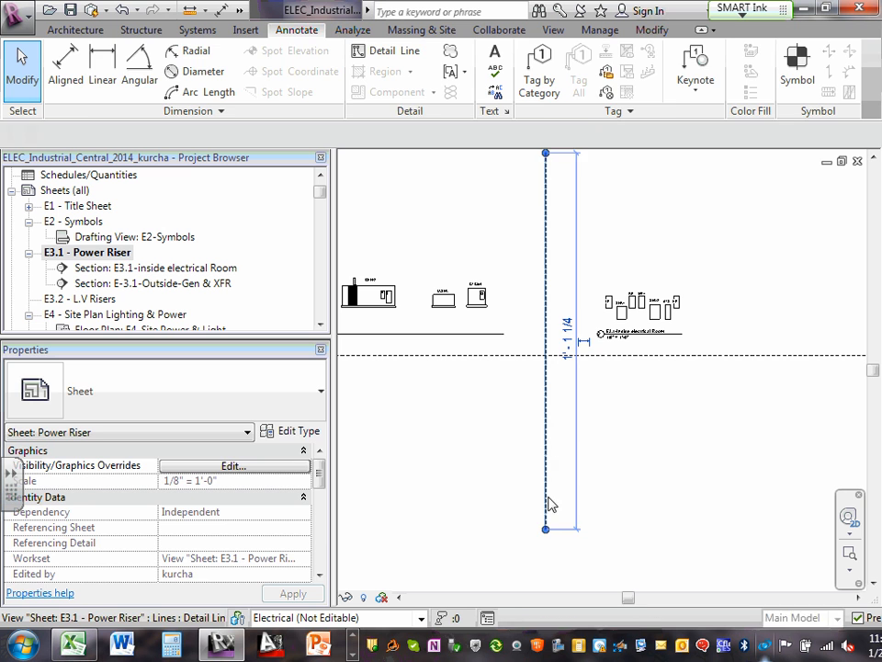
mouse_move(547, 528)
mouse_down()
mouse_move(533, 434)
mouse_move(551, 363)
mouse_move(545, 356)
mouse_up()
key(Escape)
scroll(537, 392, down, 3)
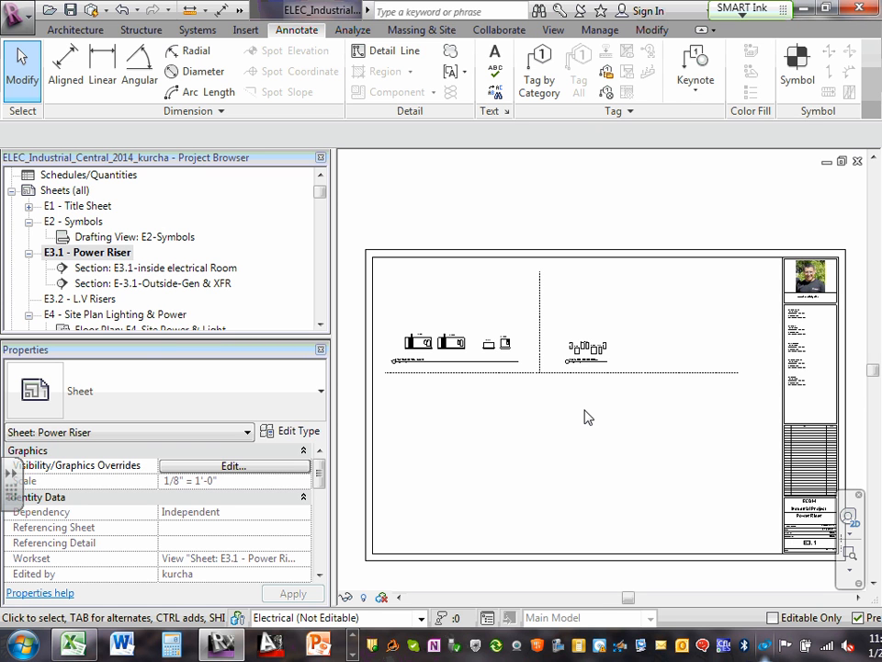
Step: Move the E-3.1-Outside-Gen & XFR view title off the drawing, below the sheet border
scroll(414, 364, up, 3)
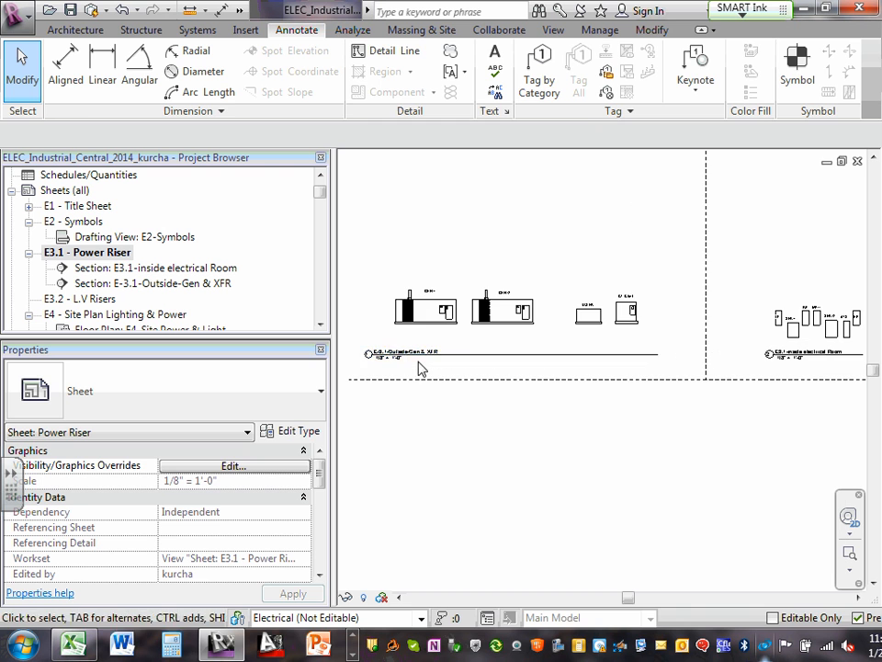
click(439, 356)
scroll(455, 350, down, 5)
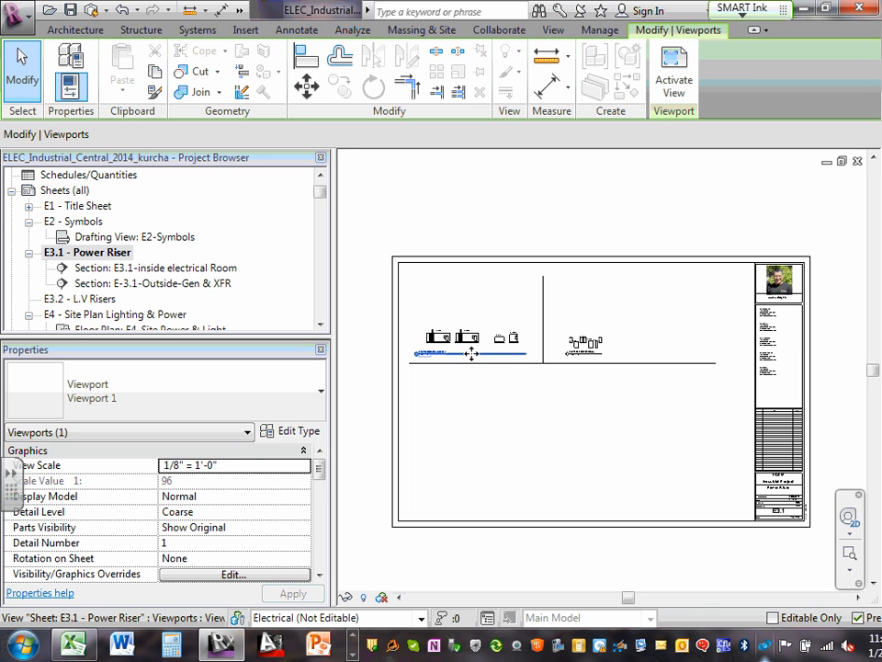
drag(470, 354, 450, 572)
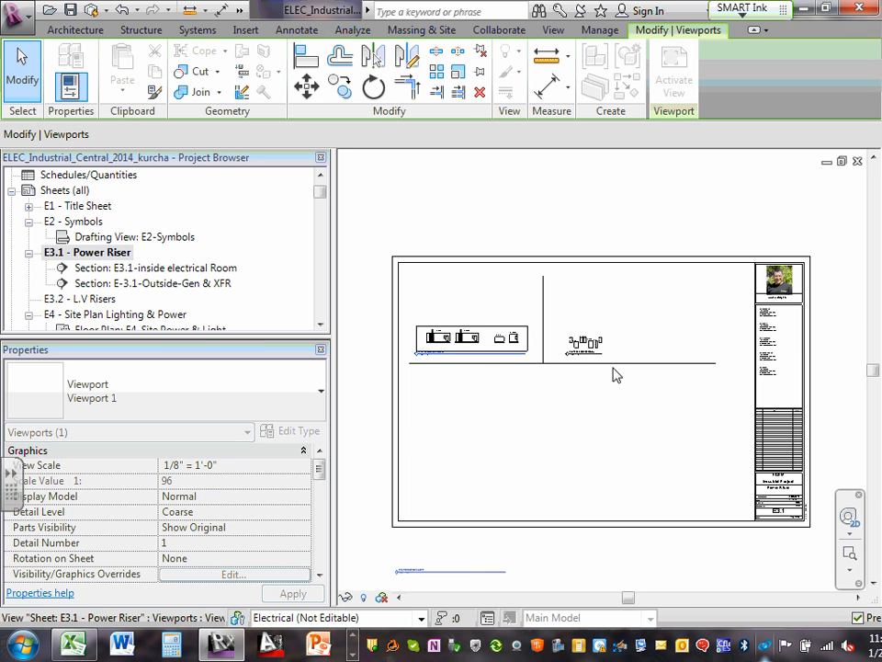
Step: Move the E3.1-inside electrical Room view title off the drawing to below the sheet border, level with the outside view's title
click(577, 355)
scroll(570, 355, up, 4)
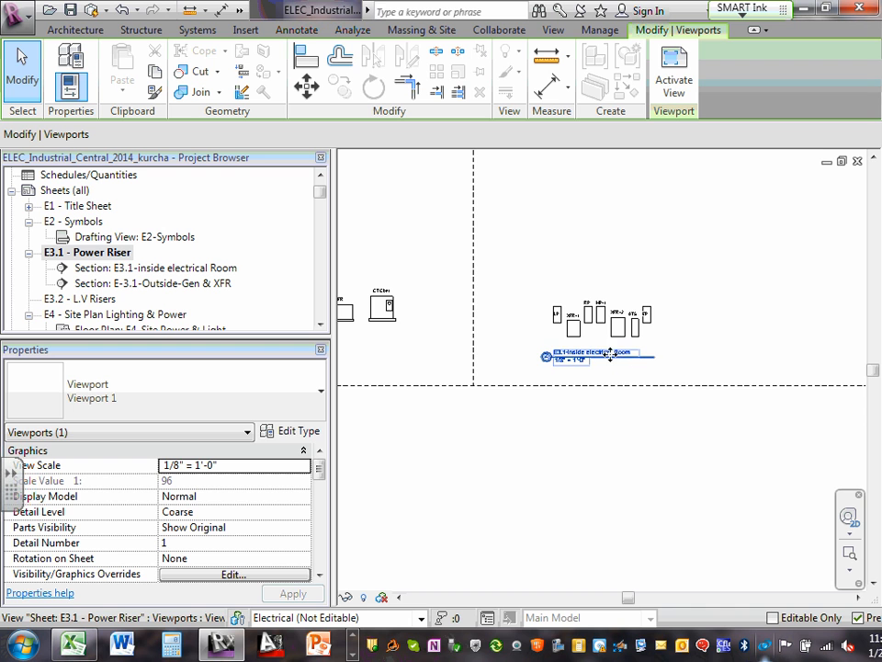
drag(624, 357, 643, 533)
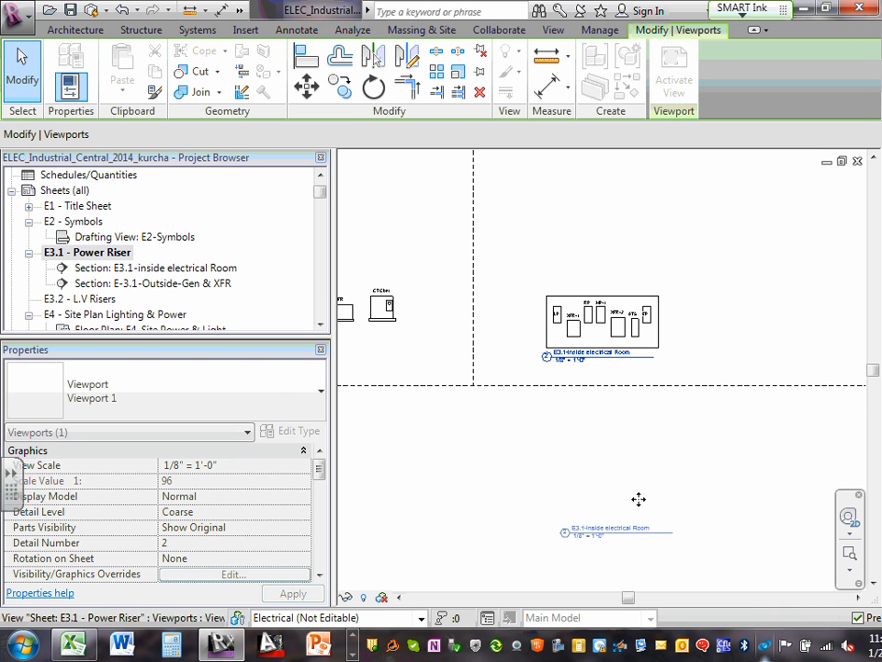
scroll(653, 560, down, 4)
middle_drag(653, 560, 603, 354)
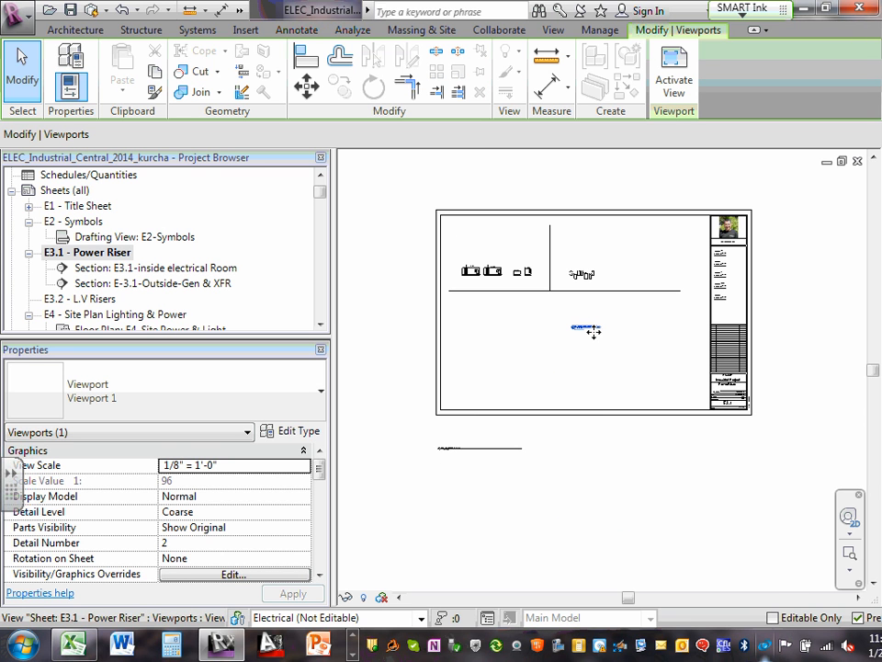
mouse_move(593, 324)
mouse_down()
mouse_move(591, 436)
mouse_move(577, 451)
mouse_up()
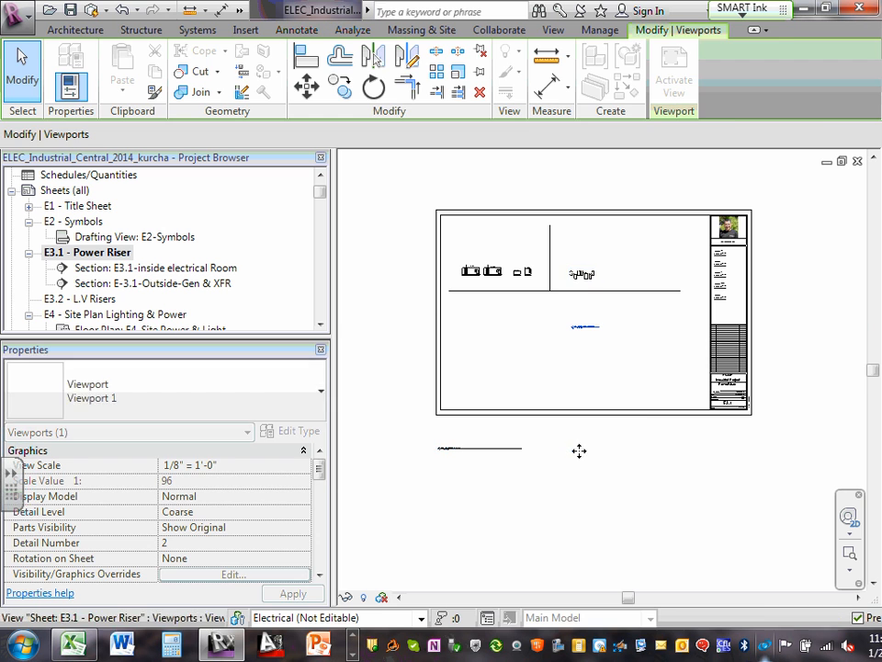
click(636, 465)
Step: Move the outside generator and transformer viewport down, nudging it until the equipment bases rest on the horizontal hidden line
scroll(492, 260, up, 5)
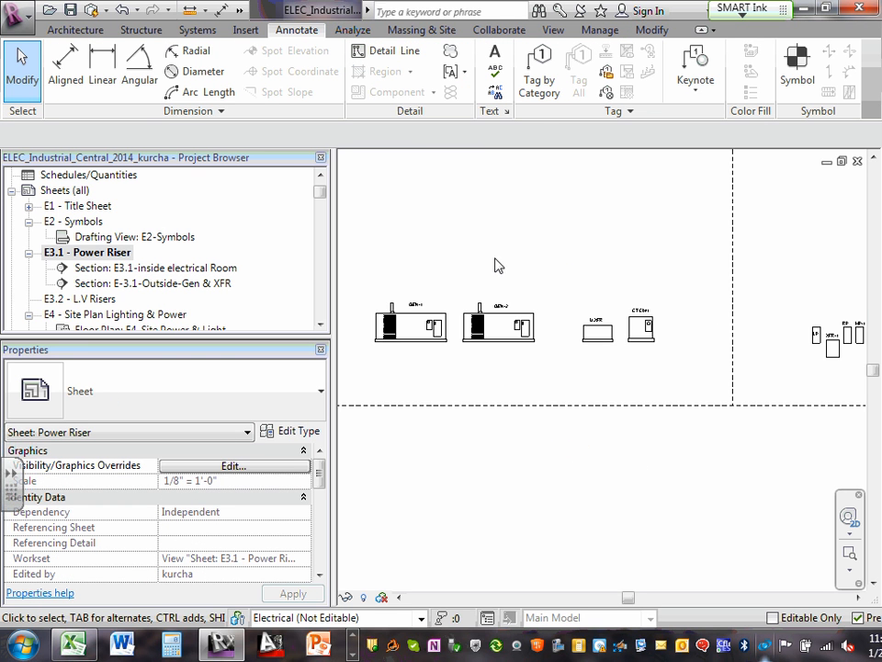
scroll(511, 276, down, 2)
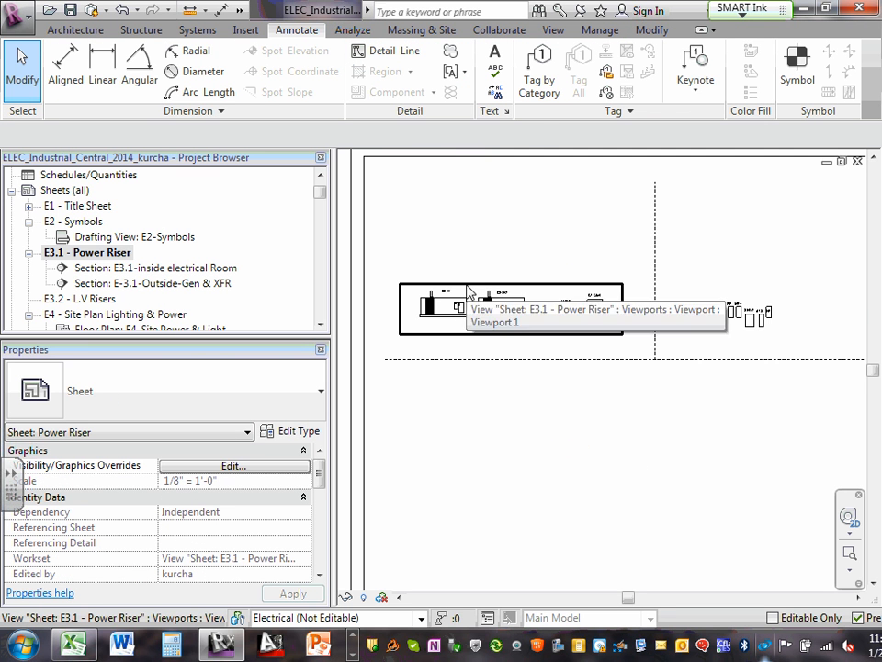
click(471, 282)
drag(472, 282, 470, 321)
scroll(485, 316, up, 3)
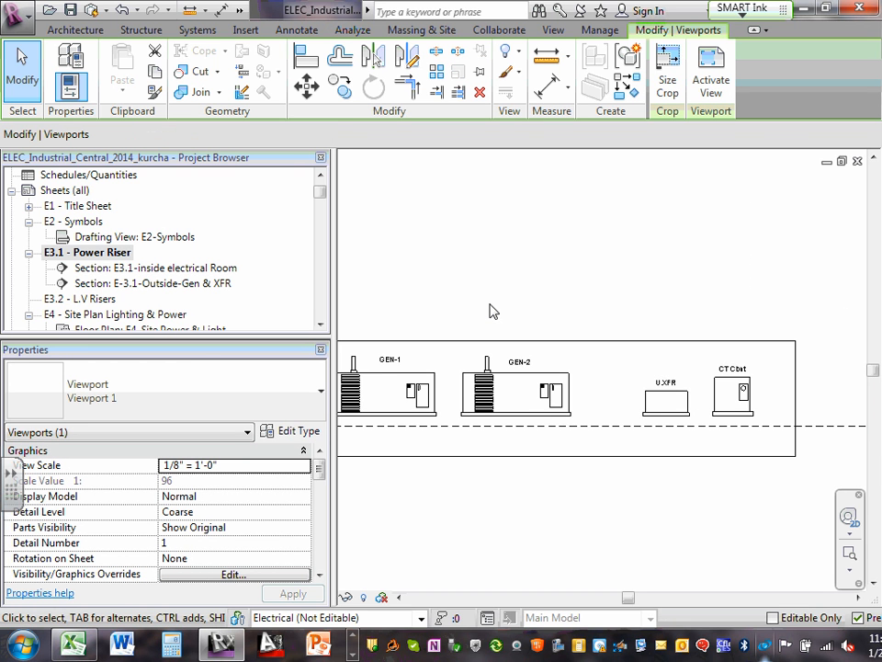
key(Down)
key(Down)
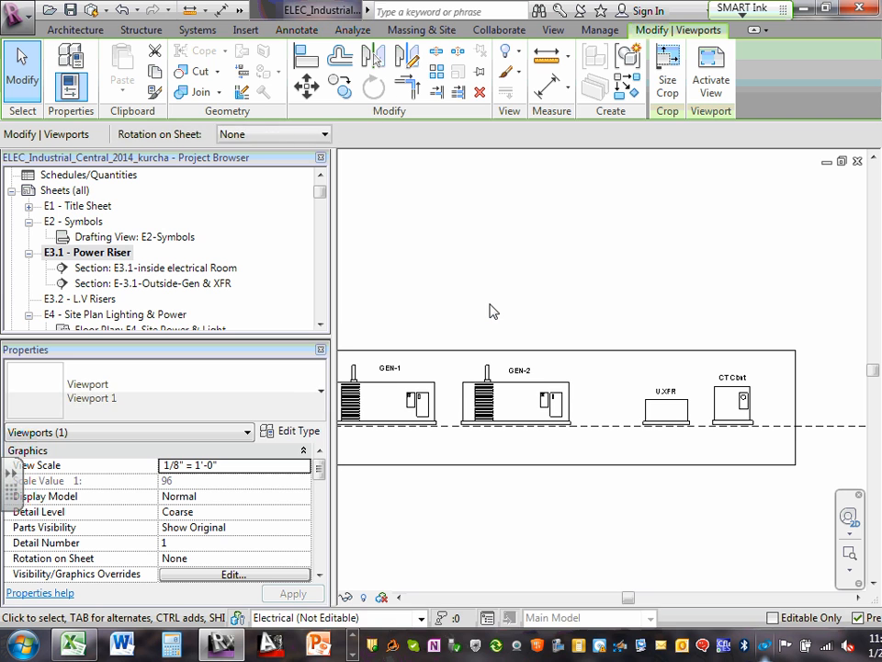
key(Down)
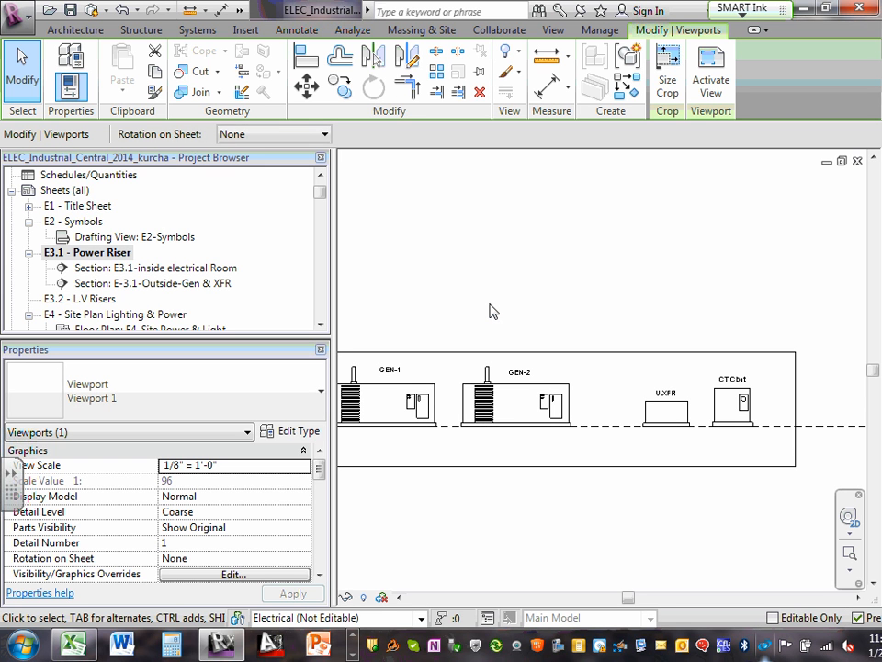
key(Up)
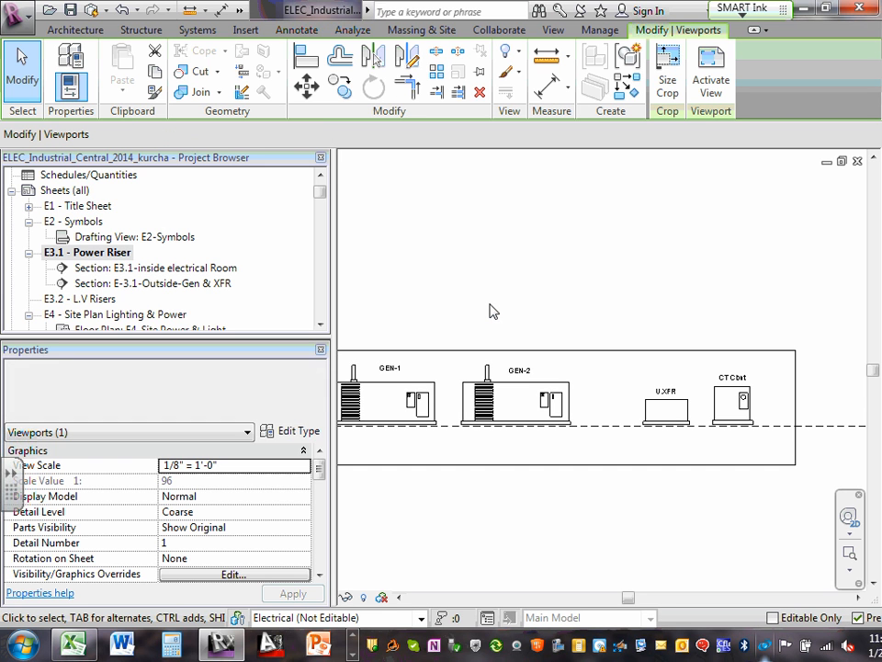
key(Down)
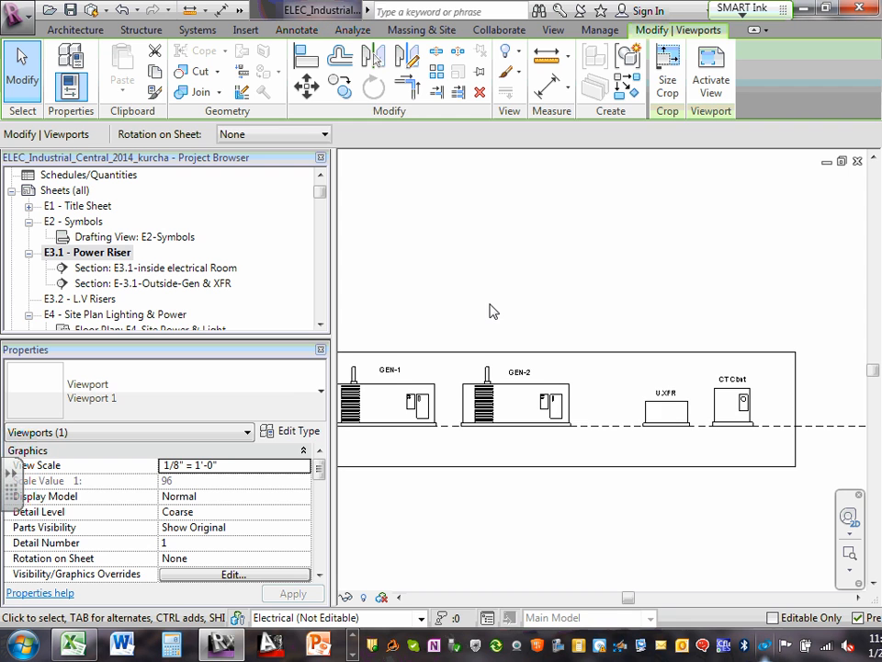
scroll(493, 310, down, 2)
click(569, 432)
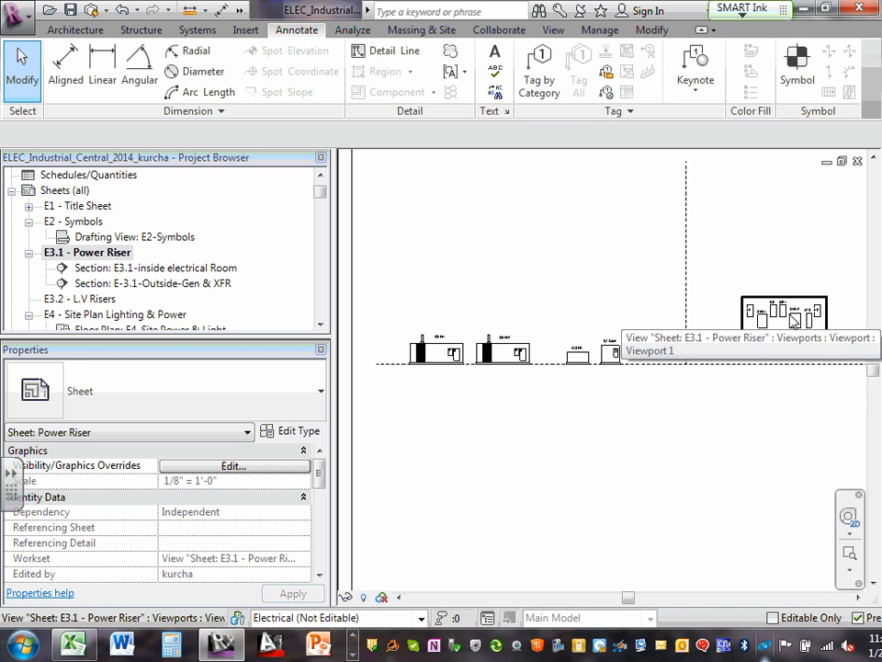
Step: Open the E3.1-inside electrical Room section, show its crop region, and raise the bottom crop edge to just below the equipment
scroll(795, 320, up, 2)
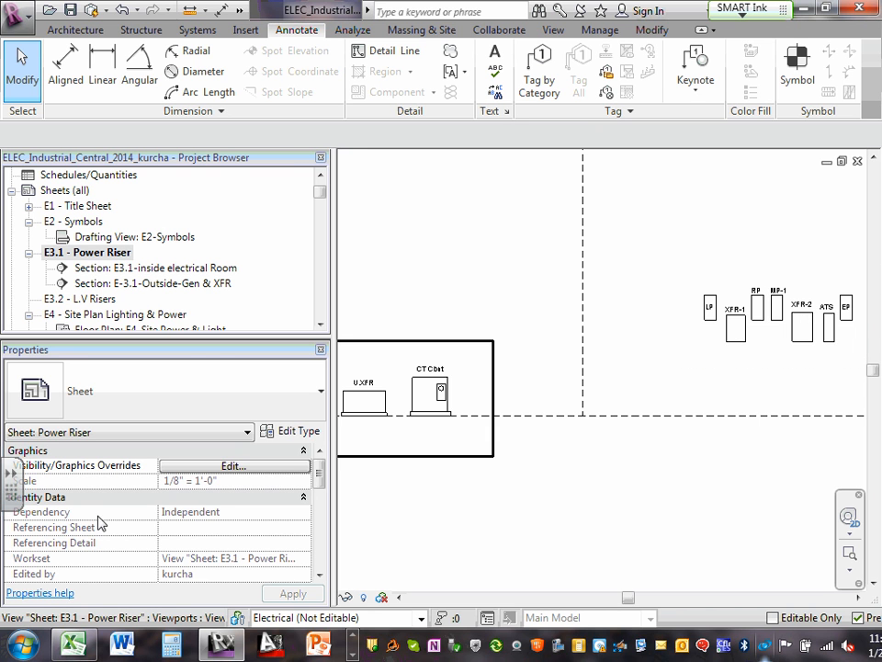
click(133, 268)
double_click(133, 268)
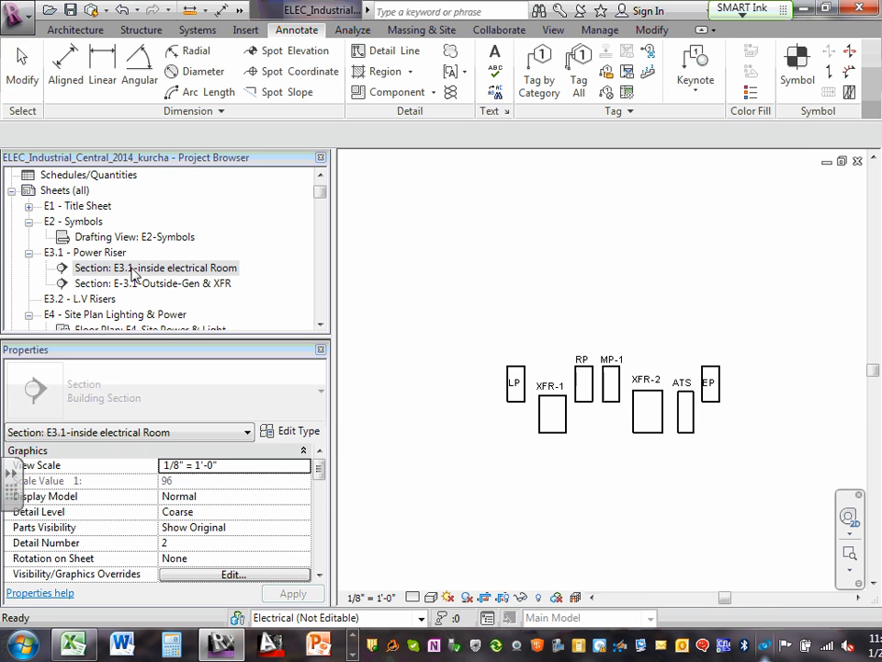
click(503, 597)
scroll(627, 452, up, 4)
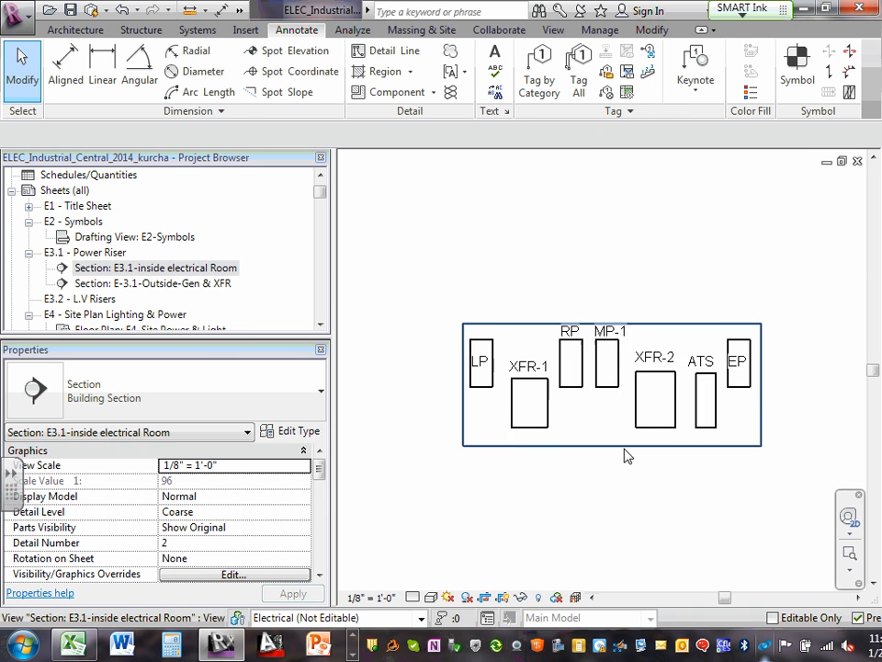
click(614, 446)
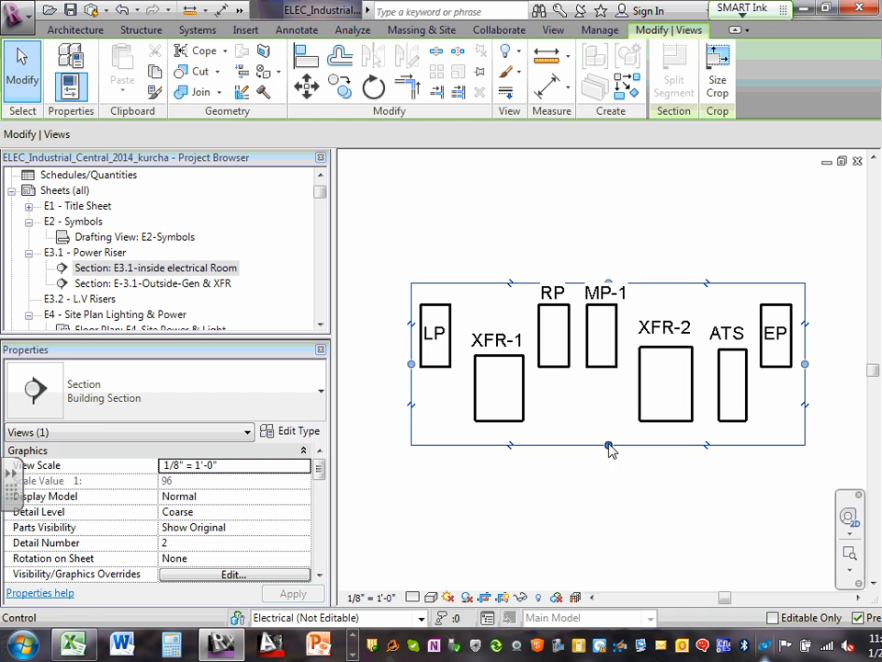
drag(609, 447, 605, 426)
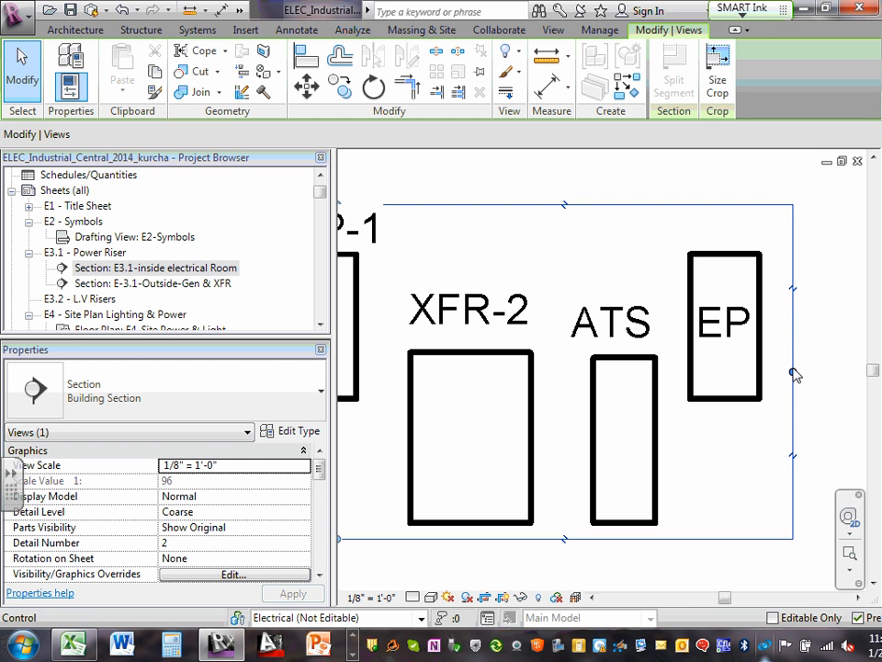
Step: Pull the right crop edge in close to panel EP and the left crop edge in close to panel LP
drag(792, 372, 765, 371)
scroll(752, 410, down, 3)
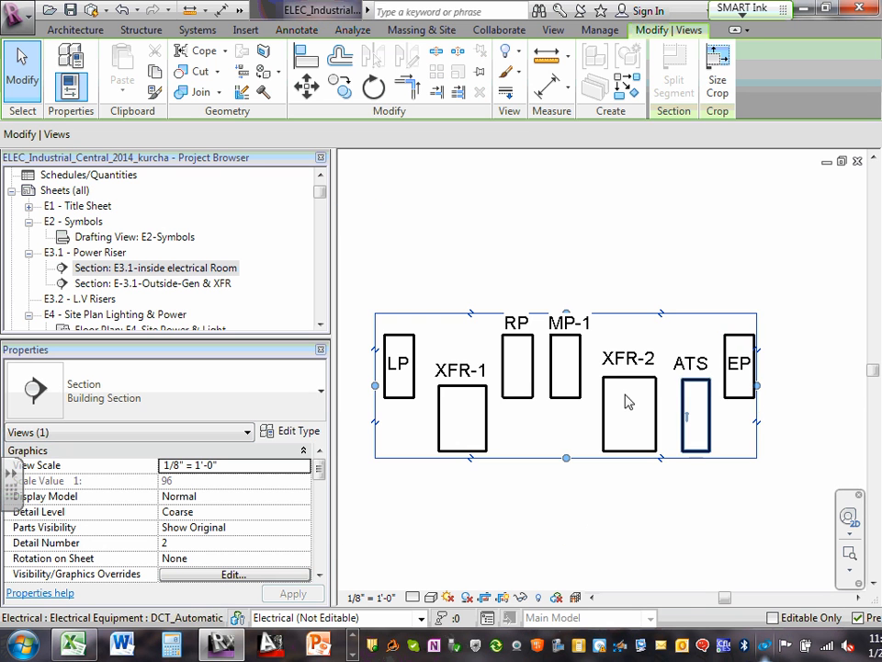
scroll(384, 388, up, 2)
drag(383, 383, 394, 382)
scroll(721, 276, down, 2)
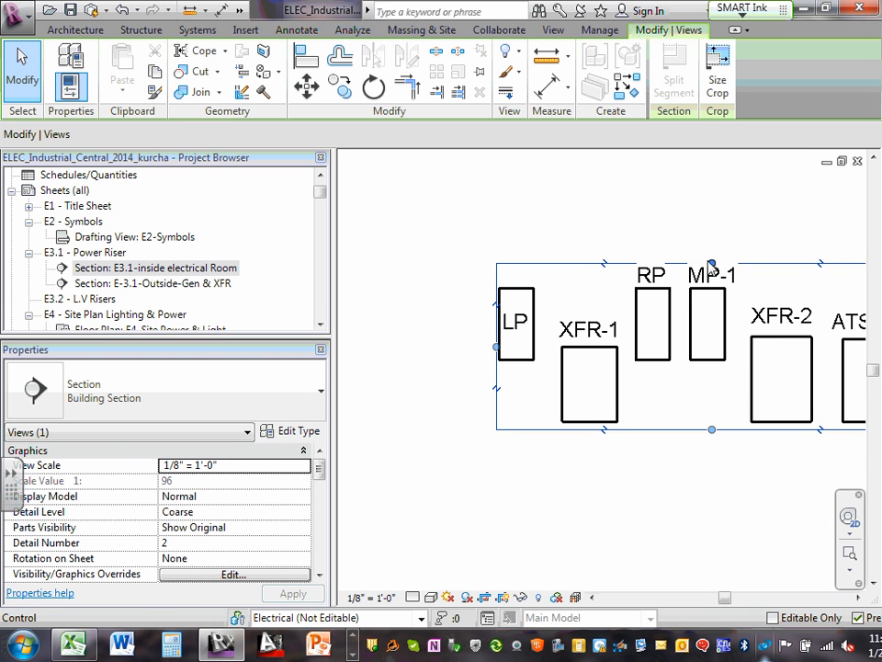
Step: Lower the top crop edge to just above the LP, RP, MP-1 and EP panel outlines, and hide the crop region
drag(712, 265, 713, 285)
scroll(770, 266, down, 4)
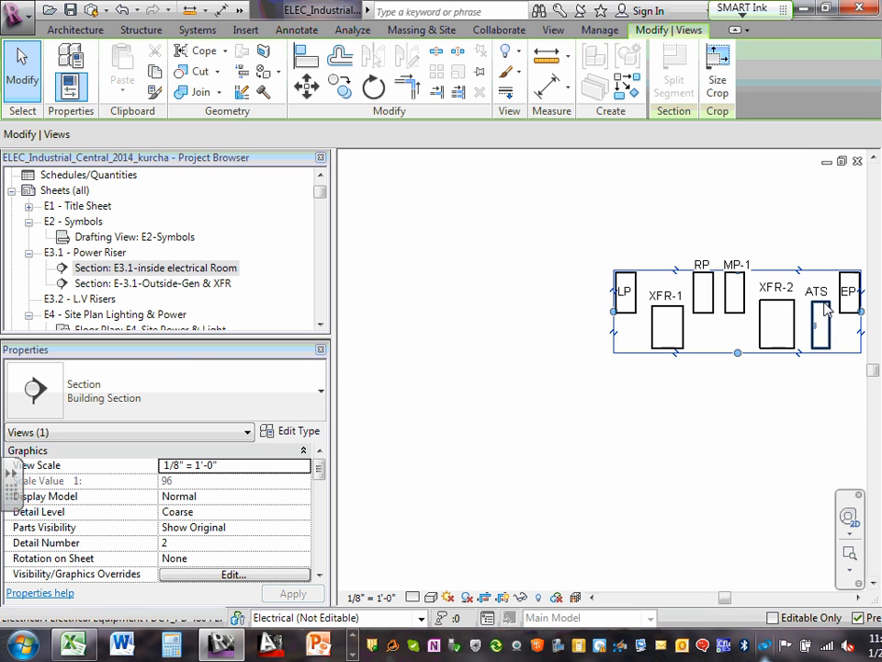
scroll(800, 303, up, 5)
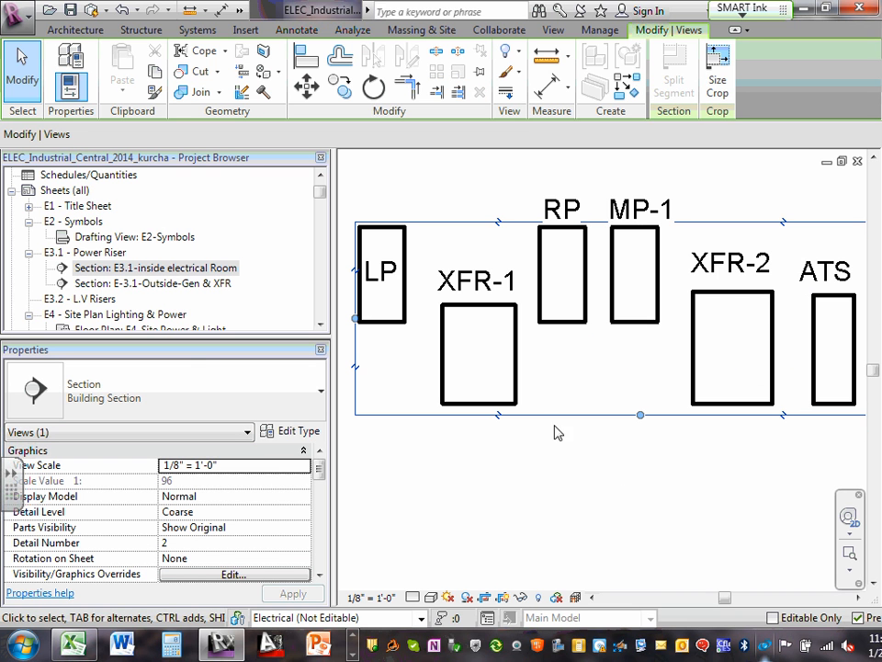
click(520, 597)
click(442, 532)
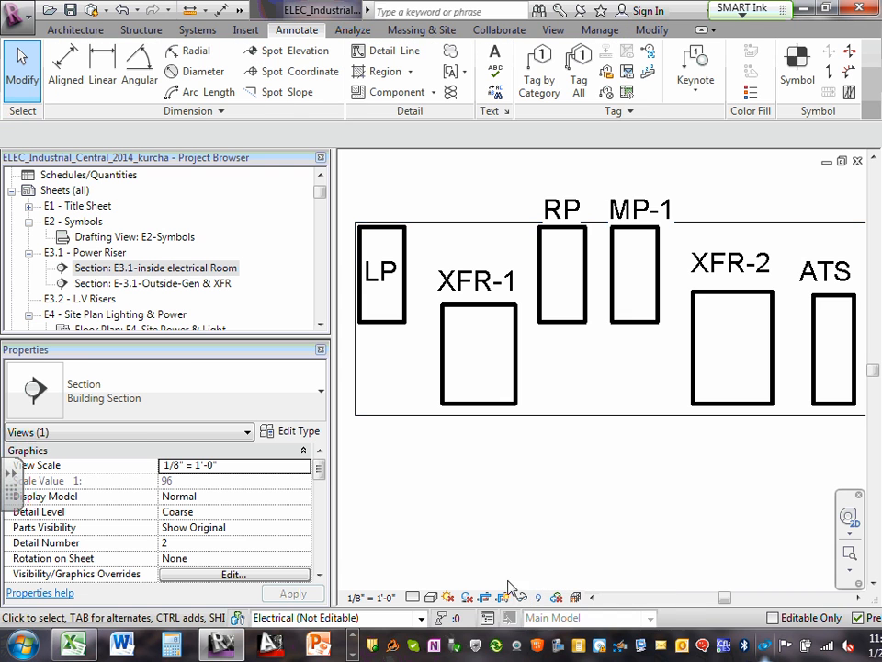
scroll(535, 505, down, 3)
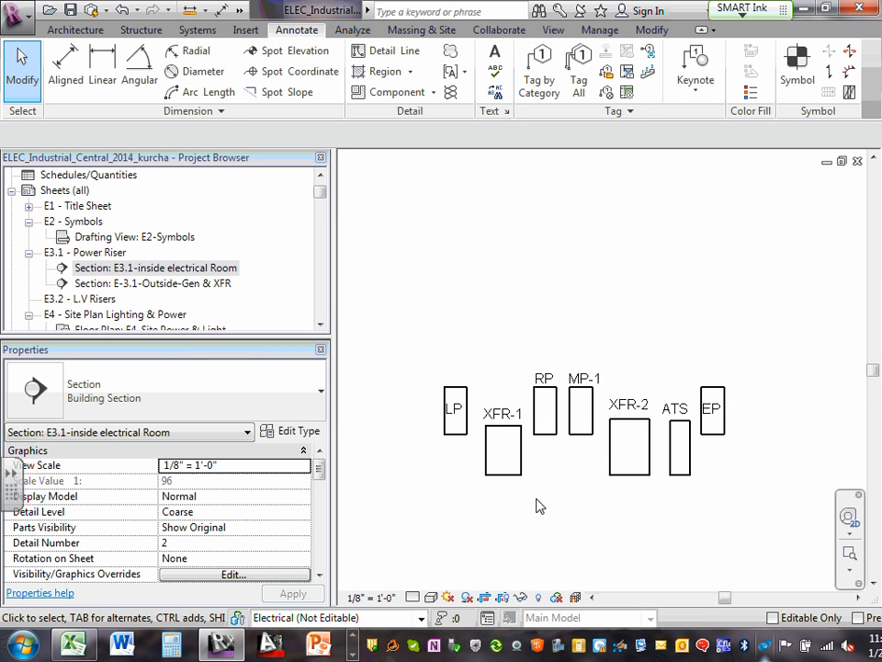
scroll(656, 403, up, 2)
Step: Open the E-3.1-Outside-Gen & XFR section, show its crop region, and bring the bottom and left crop edges close to the equipment
double_click(220, 284)
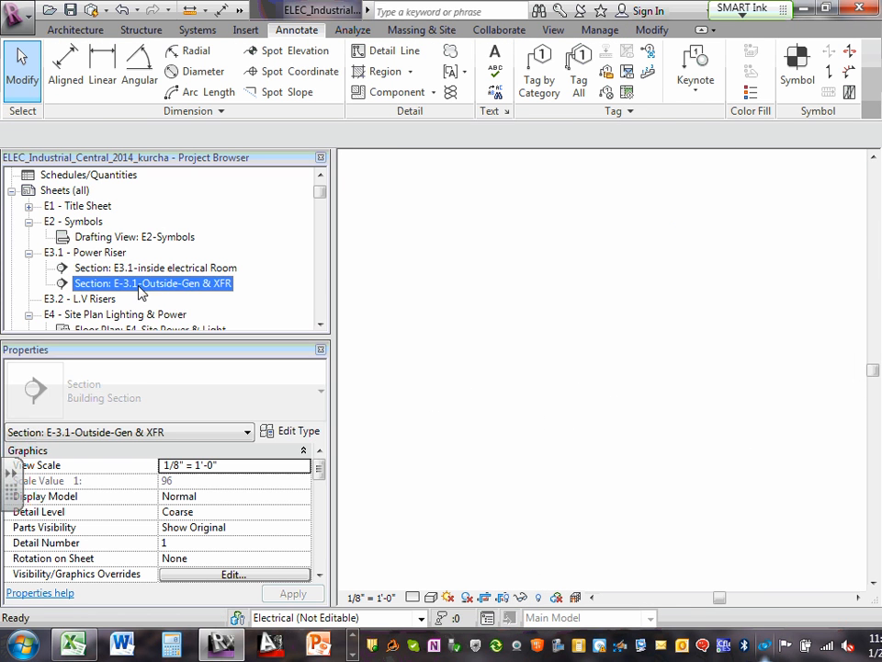
click(503, 599)
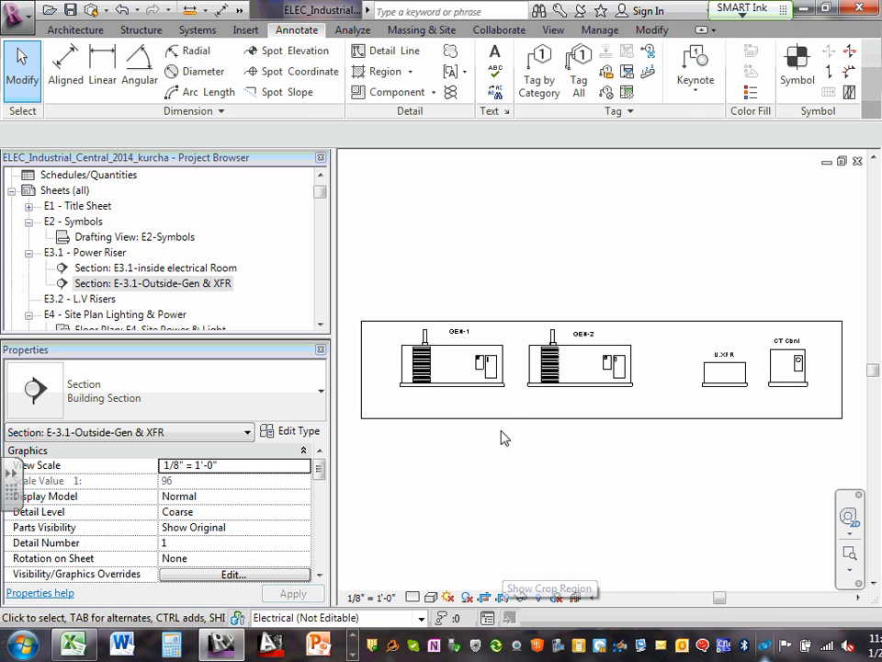
click(577, 416)
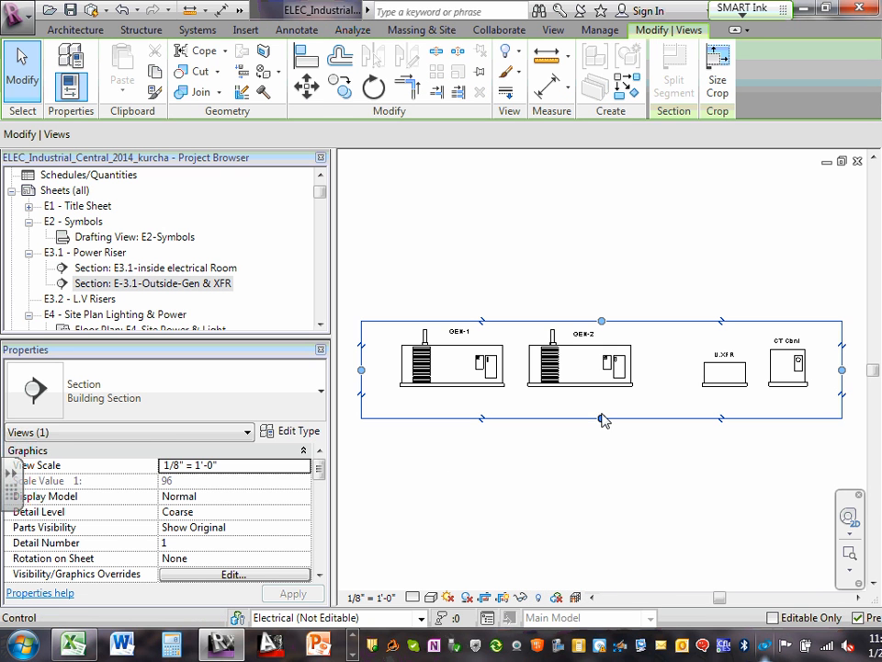
drag(604, 419, 603, 390)
drag(362, 357, 401, 357)
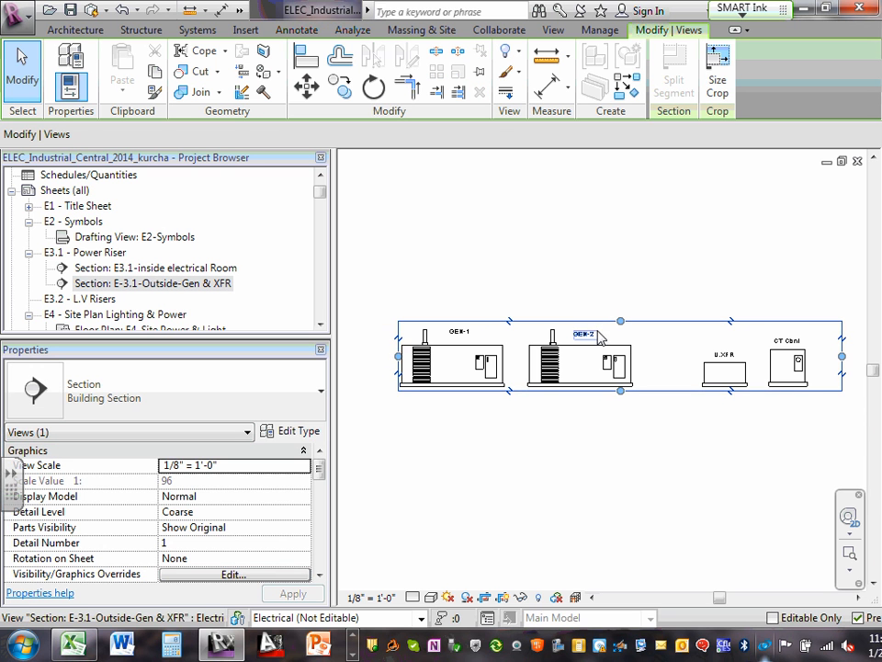
Step: Pull the right crop edge of the outside section in close to the CT cabinet
scroll(601, 335, up, 2)
mouse_move(632, 321)
mouse_down()
mouse_move(631, 307)
mouse_move(626, 323)
mouse_up()
scroll(643, 331, down, 3)
scroll(651, 335, up, 2)
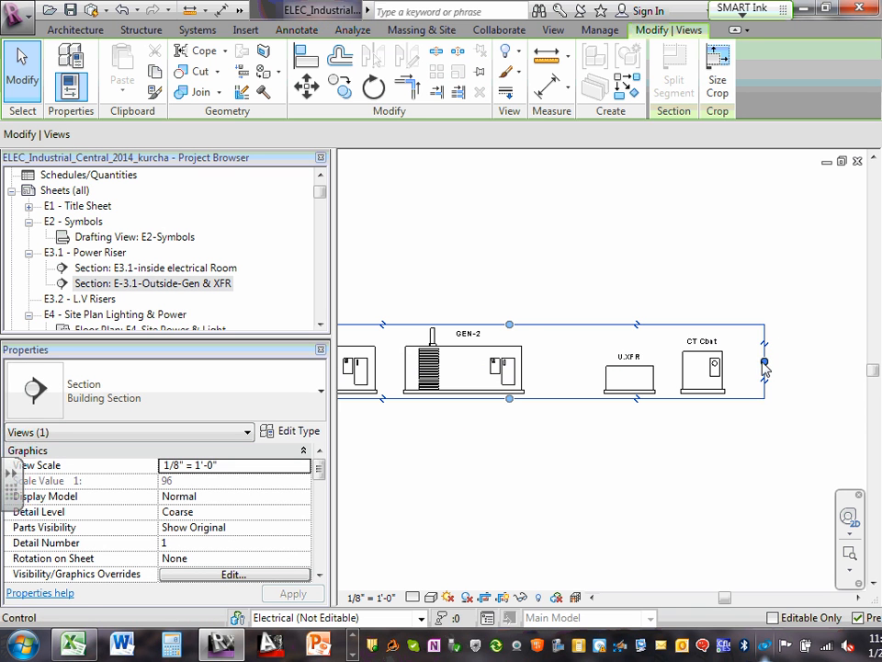
mouse_move(765, 361)
mouse_down()
mouse_move(733, 370)
mouse_move(728, 361)
mouse_up()
click(641, 472)
scroll(355, 415, down, 2)
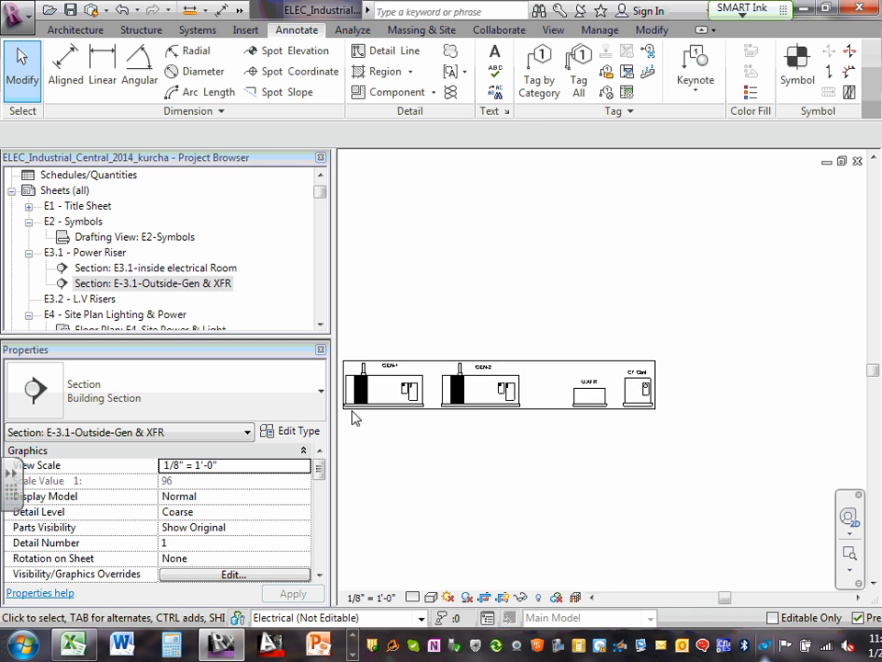
Step: Lower the top crop edge to just above the generator exhaust stacks, and hide the crop region
scroll(360, 410, up, 3)
scroll(451, 329, up, 3)
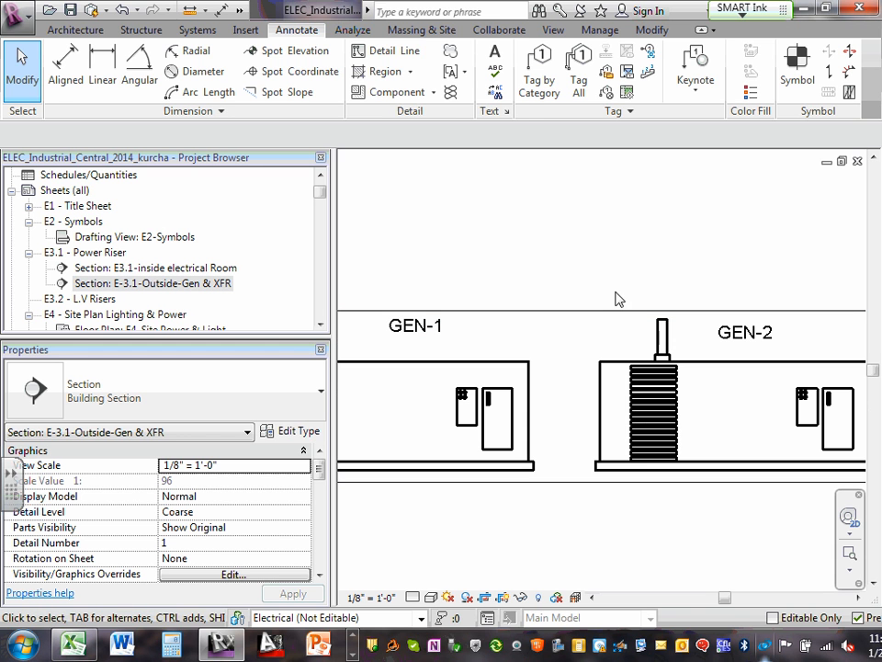
click(602, 317)
drag(595, 315, 588, 316)
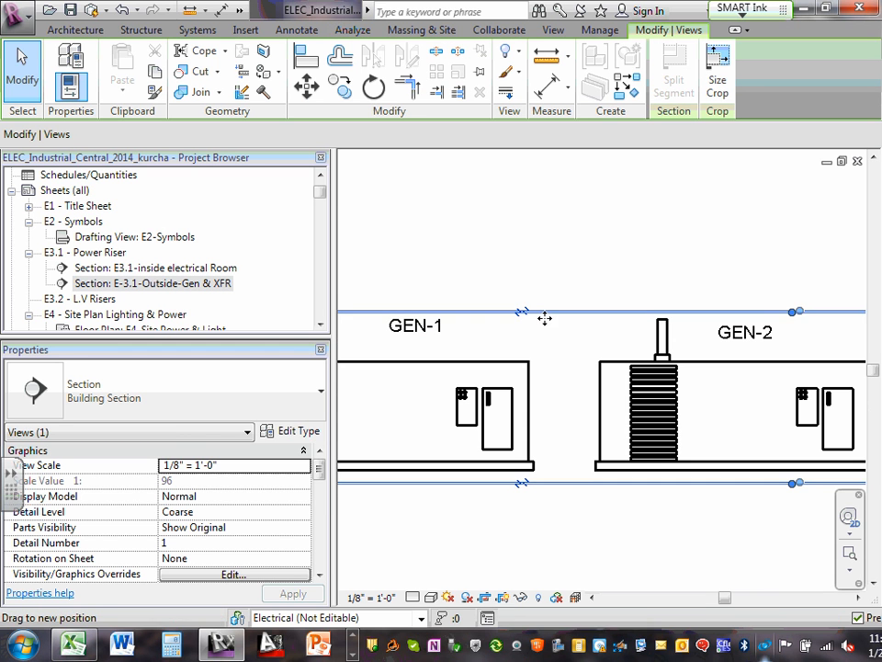
drag(792, 313, 792, 316)
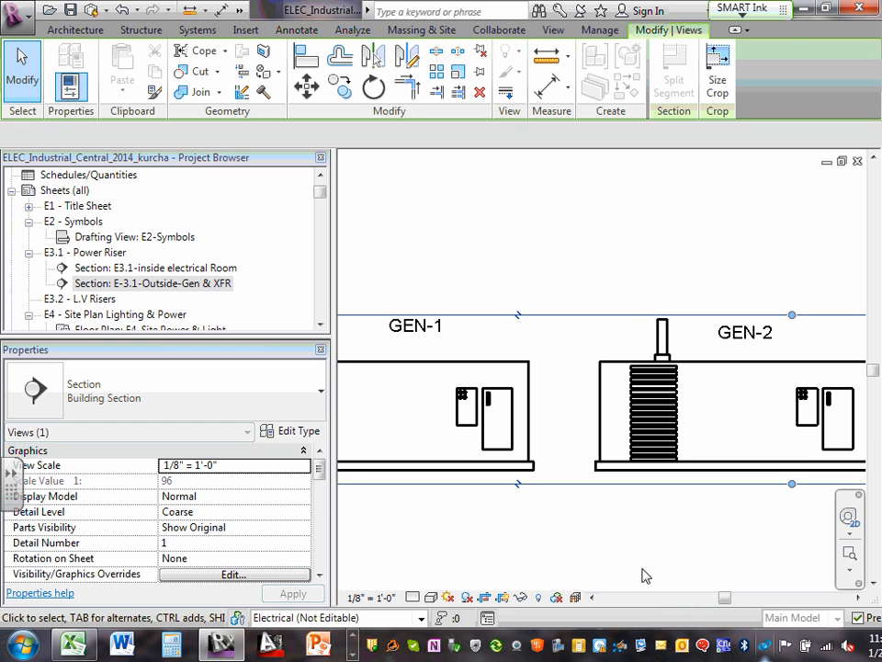
click(641, 571)
scroll(598, 439, down, 3)
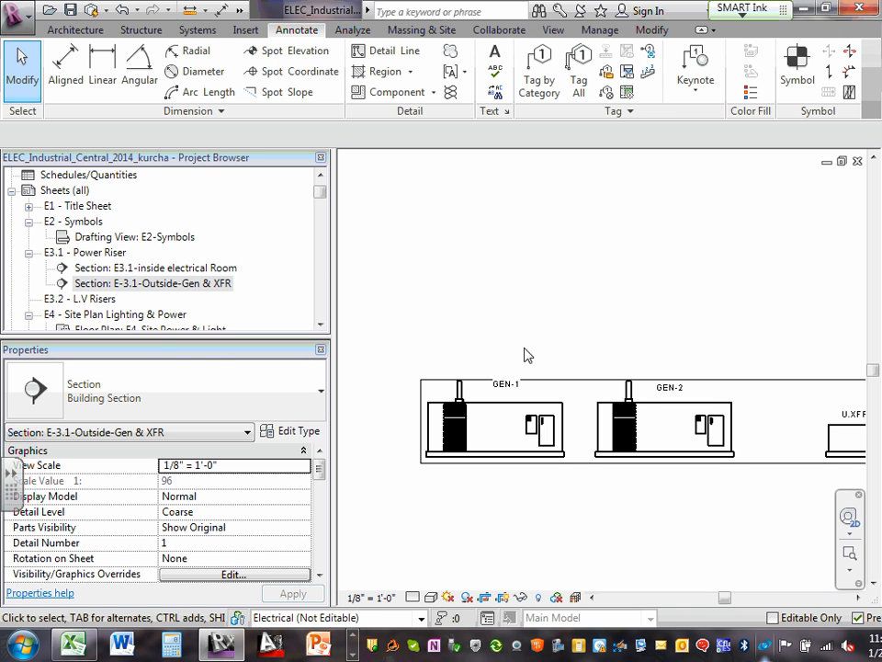
scroll(525, 354, down, 2)
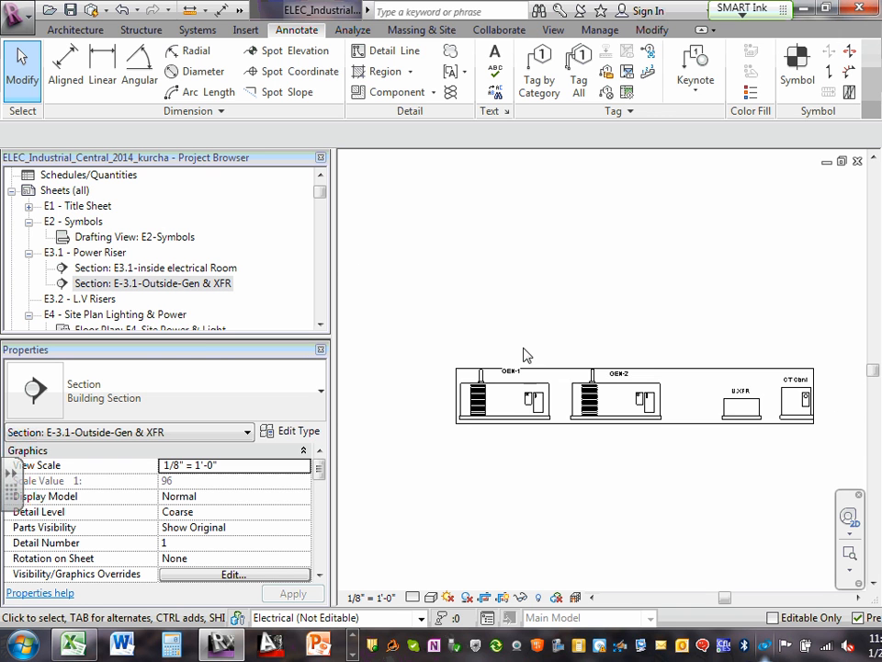
click(503, 599)
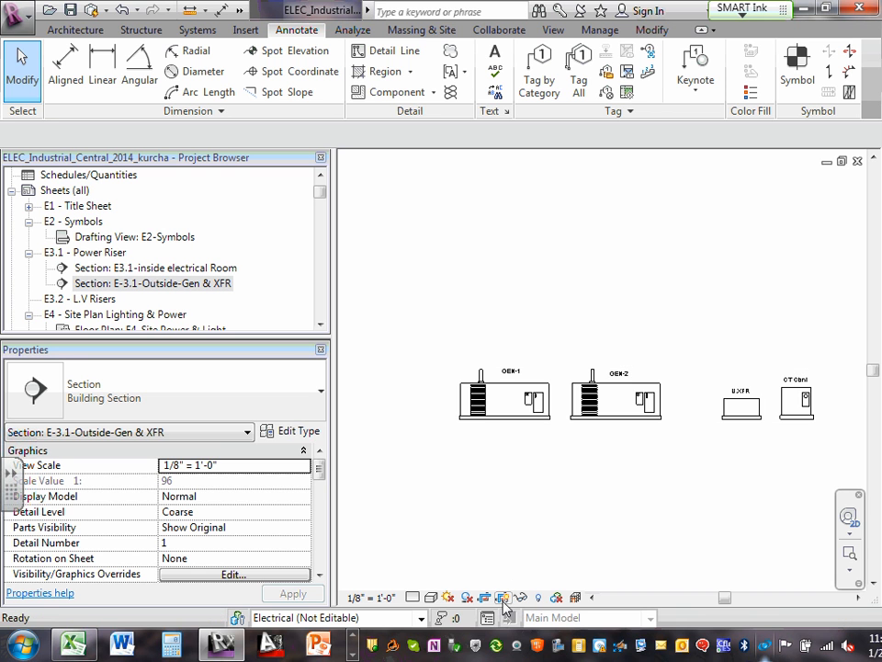
Step: On the E3.1 Power Riser sheet, nudge the inside electrical room viewport down until its bottom edge meets the horizontal hidden line
double_click(88, 255)
scroll(476, 349, down, 3)
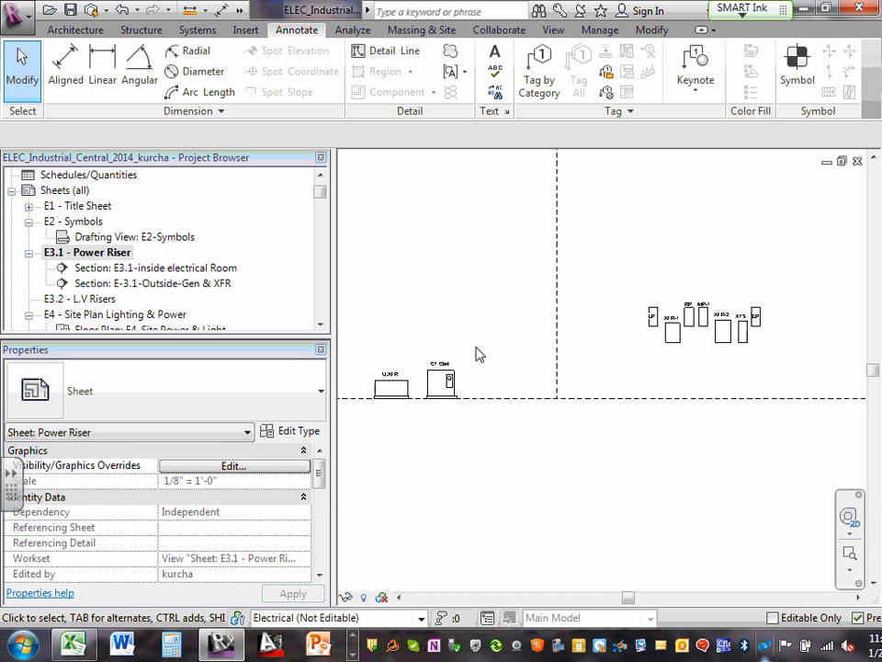
scroll(391, 369, down, 2)
scroll(442, 377, up, 3)
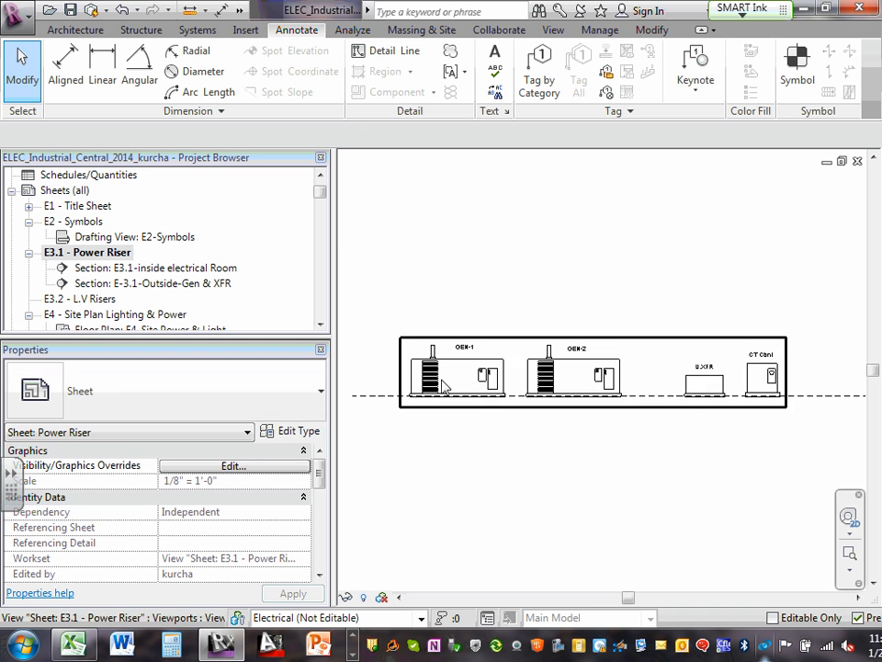
scroll(706, 382, up, 3)
scroll(803, 334, down, 6)
scroll(801, 325, up, 8)
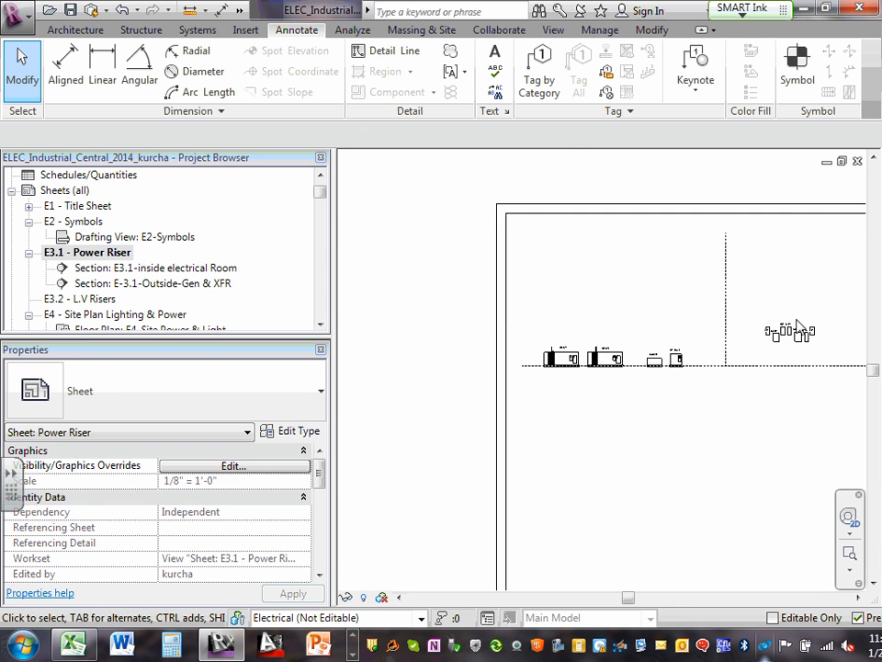
click(717, 391)
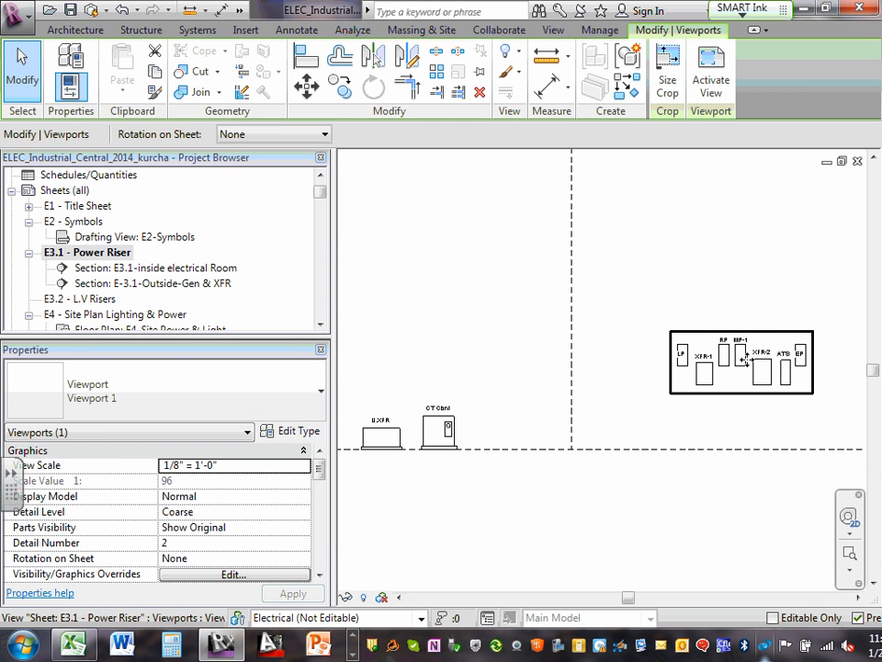
scroll(734, 317, up, 3)
key(Down)
key(Down)
key(Down)
key(Down)
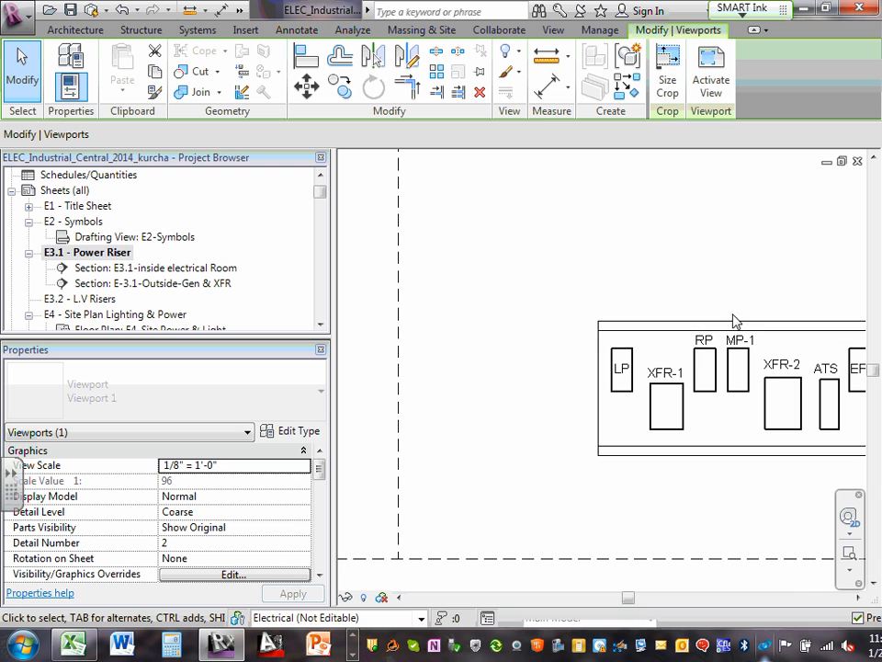
key(Down)
key(Down)
key(Down)
key(Down)
key(Down)
key(Down)
key(Down)
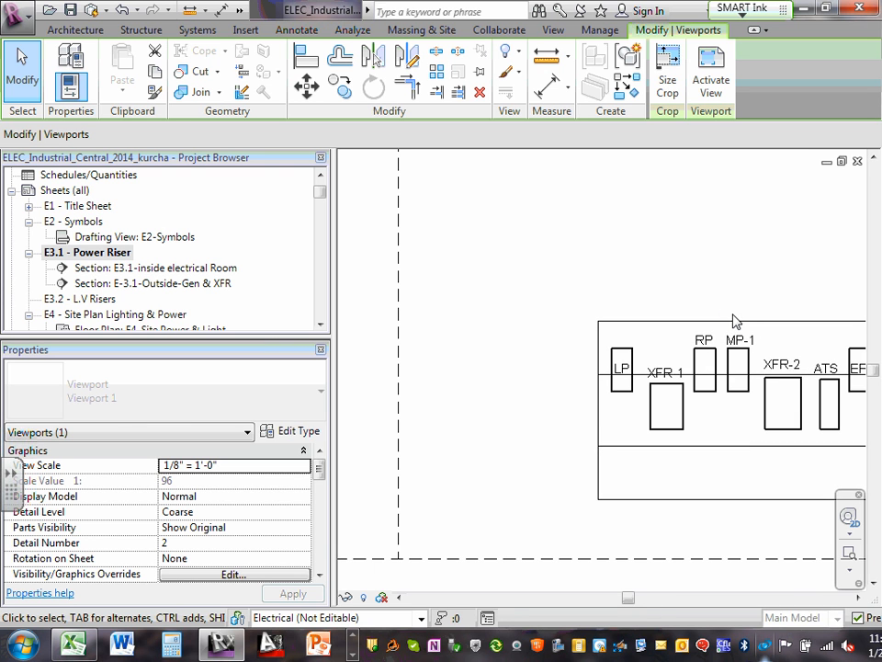
key(Down)
key(Down)
key(Down)
key(Down)
key(Down)
key(Down)
key(Down)
key(Down)
key(Down)
key(Down)
key(Down)
key(Down)
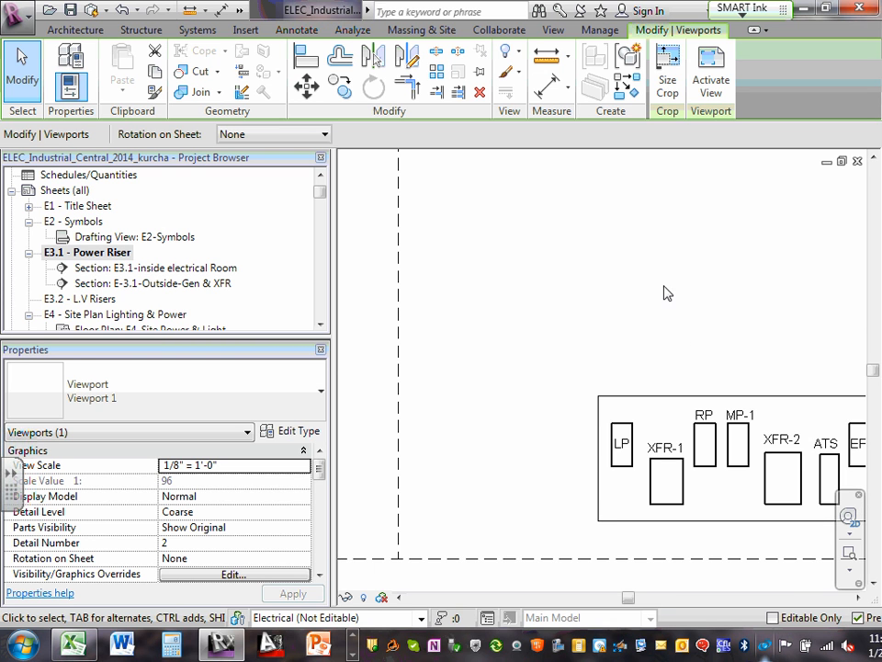
scroll(734, 423, down, 3)
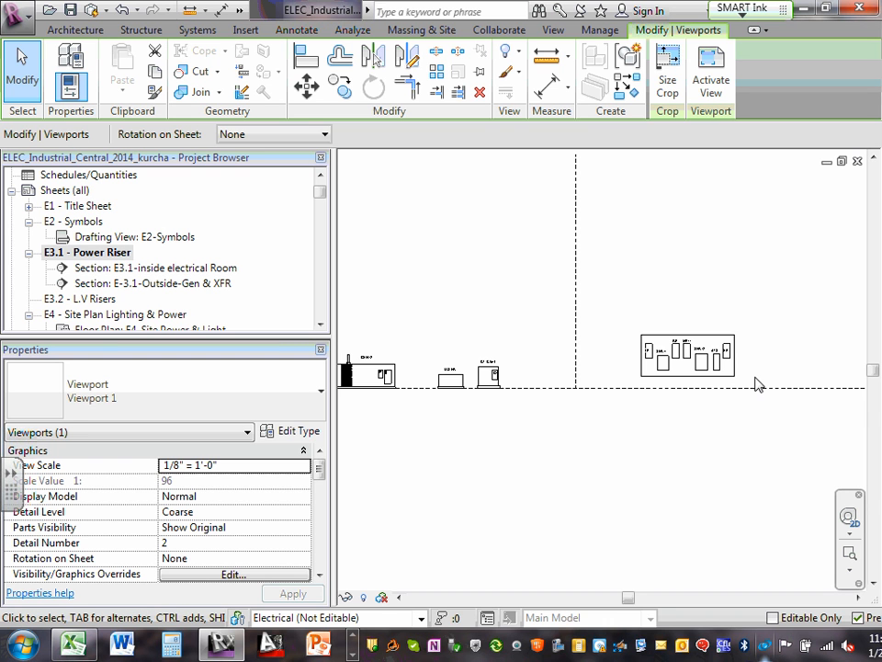
key(Down)
key(Down)
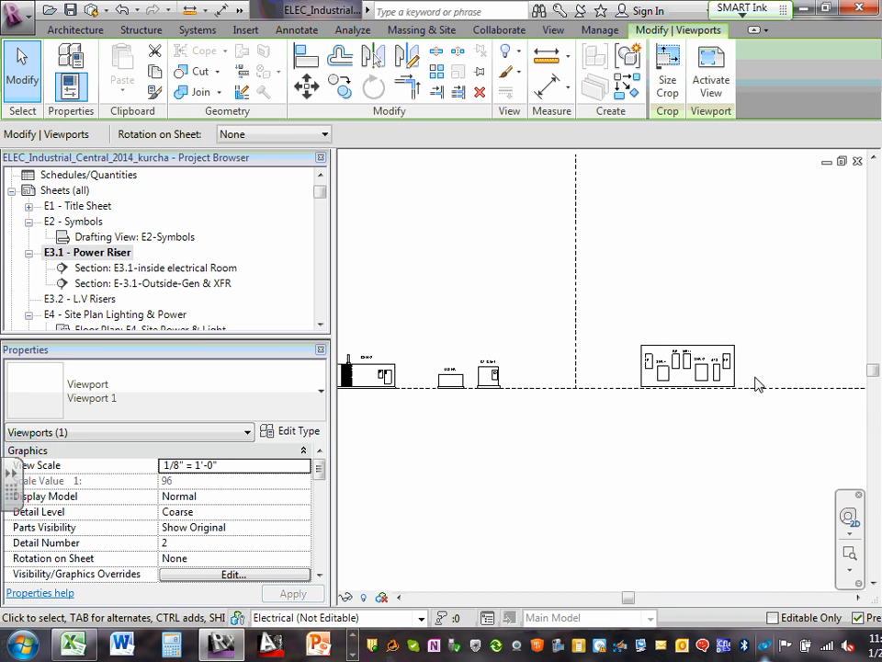
click(650, 470)
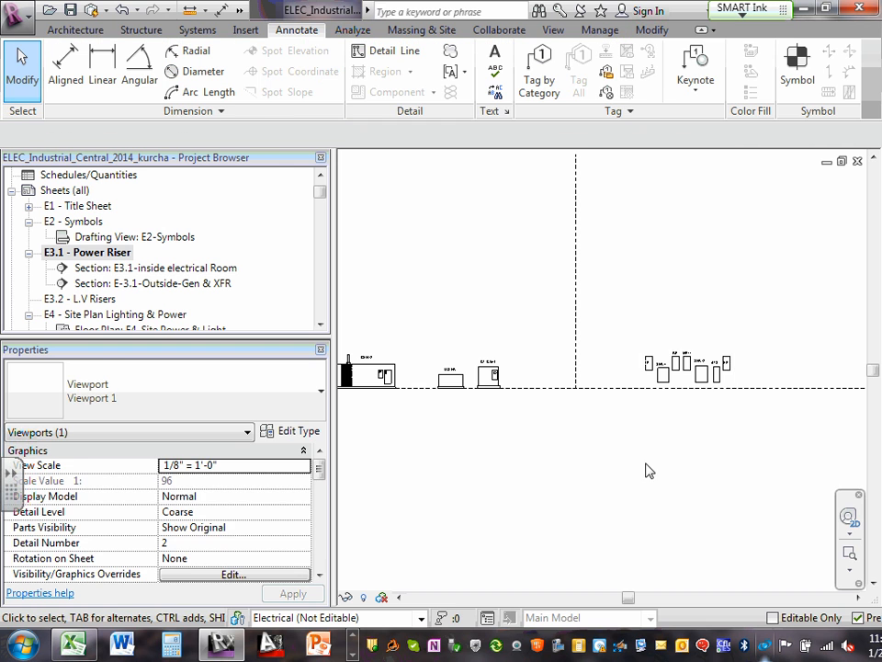
Step: Review the inside and outside electrical sections and compare them with their placement on the E3.1 Power Riser sheet
click(90, 271)
double_click(90, 270)
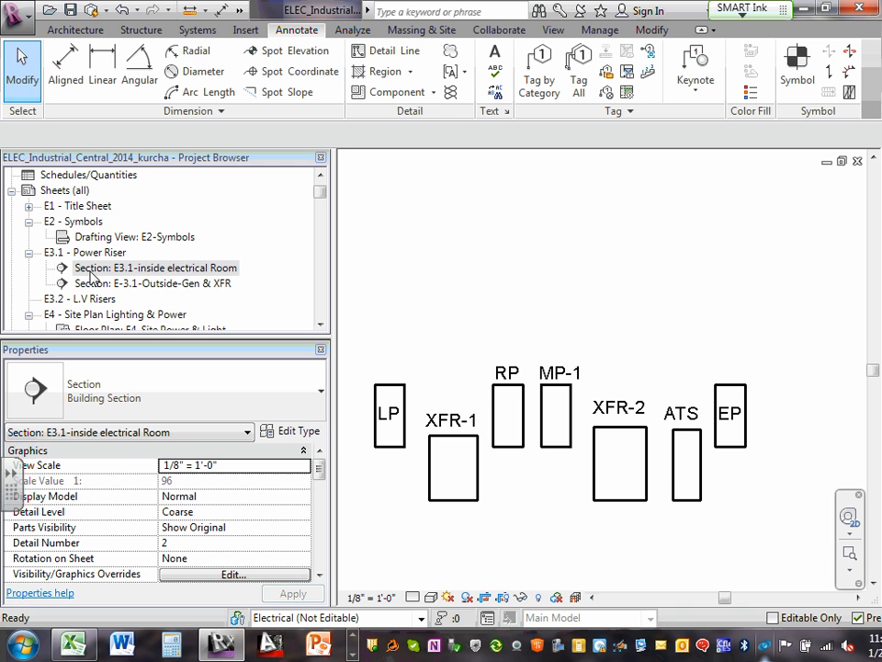
double_click(101, 283)
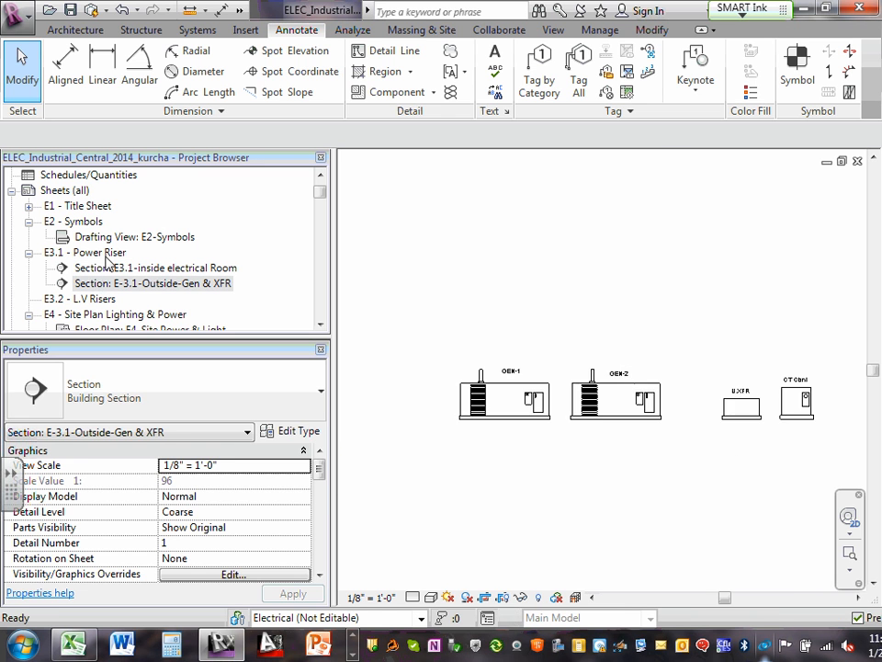
double_click(104, 254)
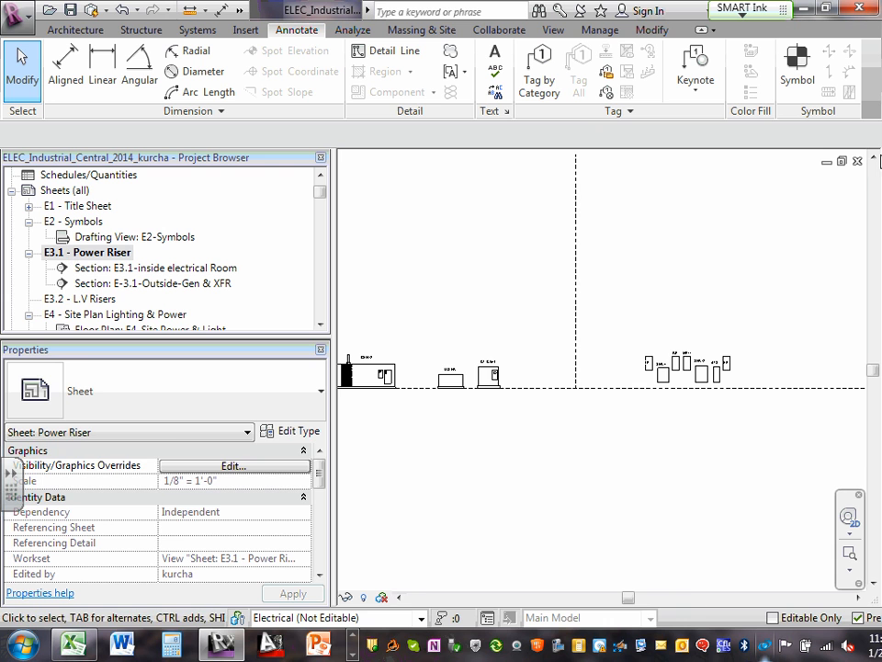
click(858, 161)
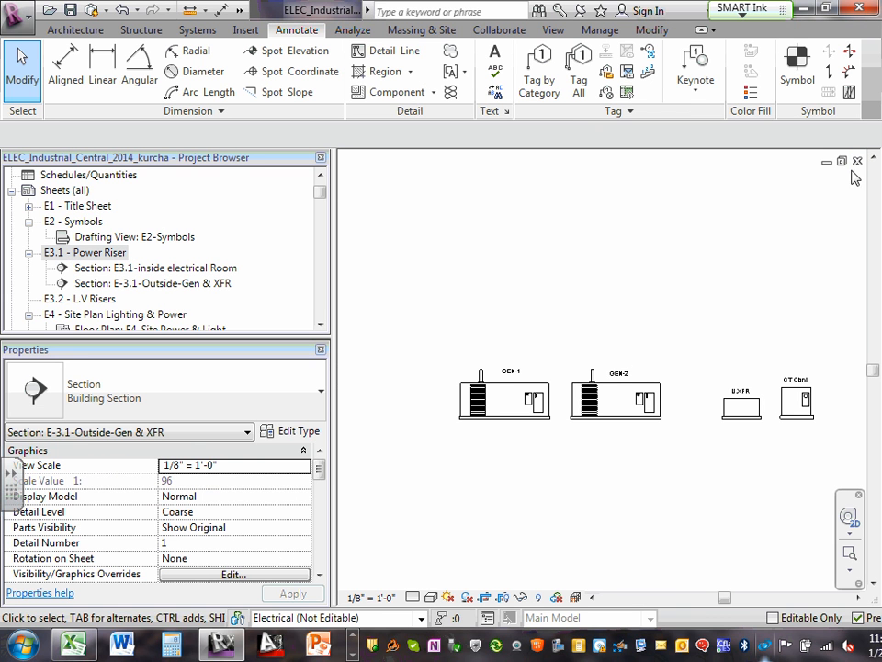
double_click(101, 254)
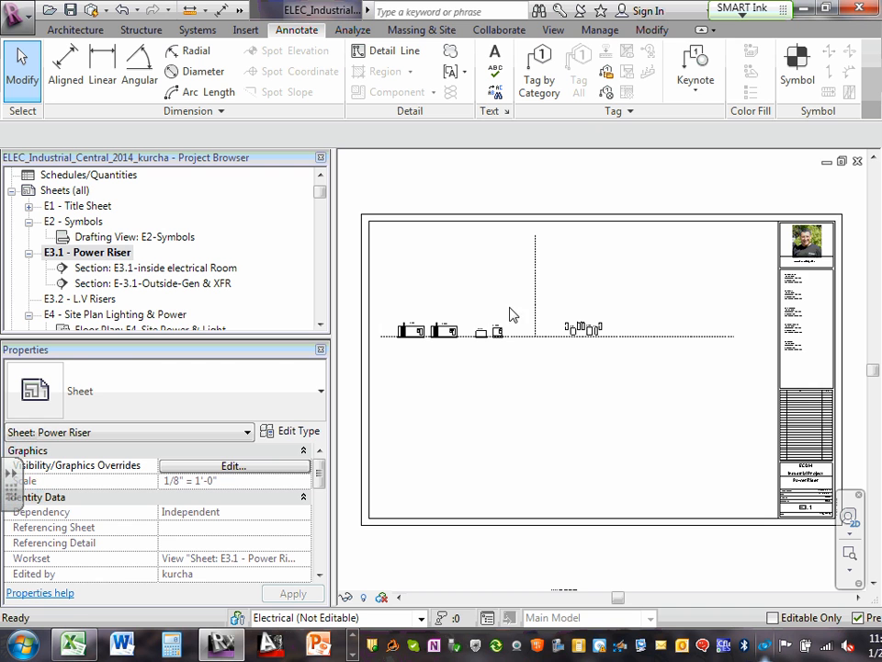
scroll(539, 346, up, 2)
scroll(654, 253, up, 3)
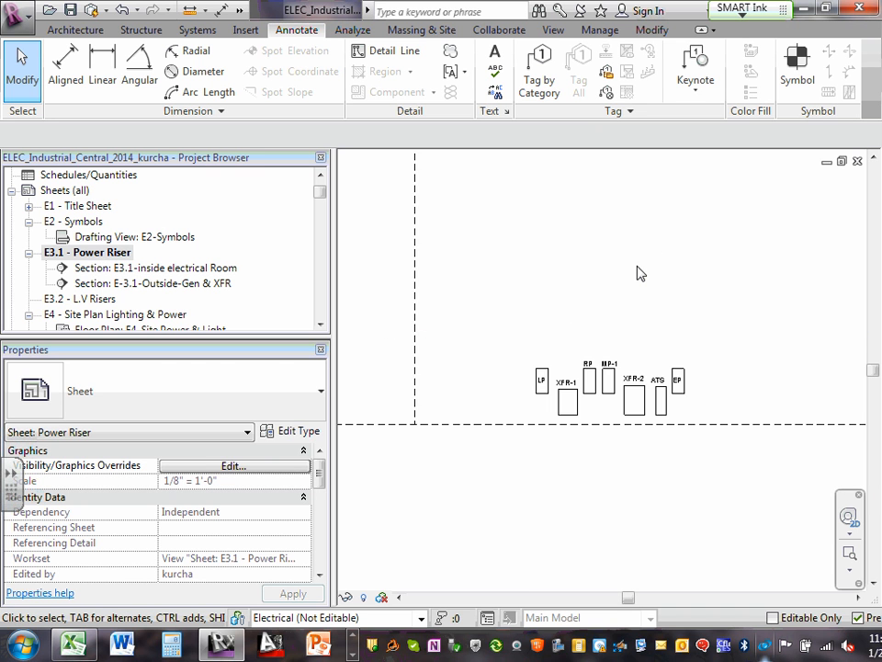
scroll(641, 273, down, 3)
scroll(487, 386, down, 2)
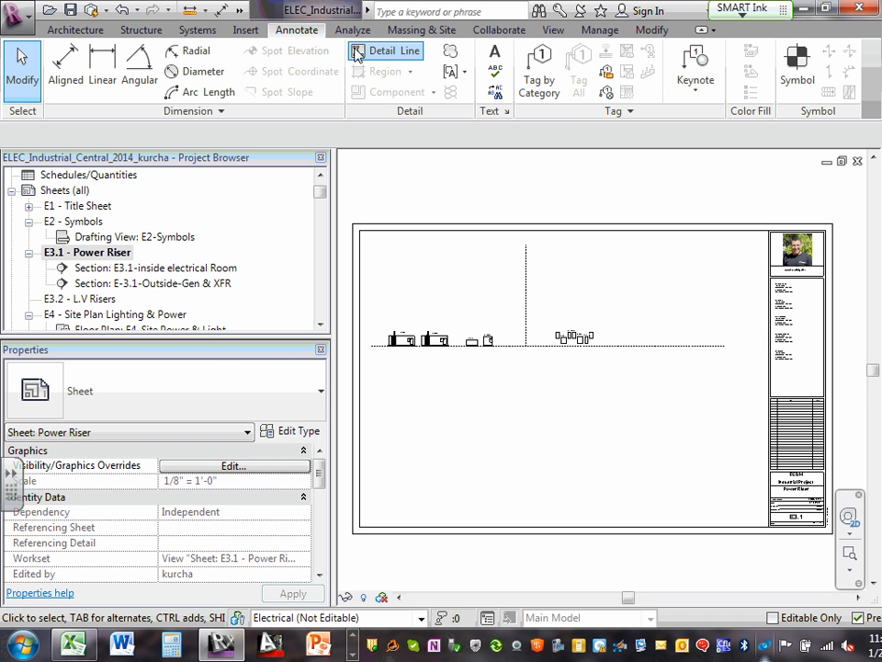
Step: Draw a horizontal hidden detail line below the ground line on the sheet, continuing vertically down from its right end
click(357, 53)
click(371, 346)
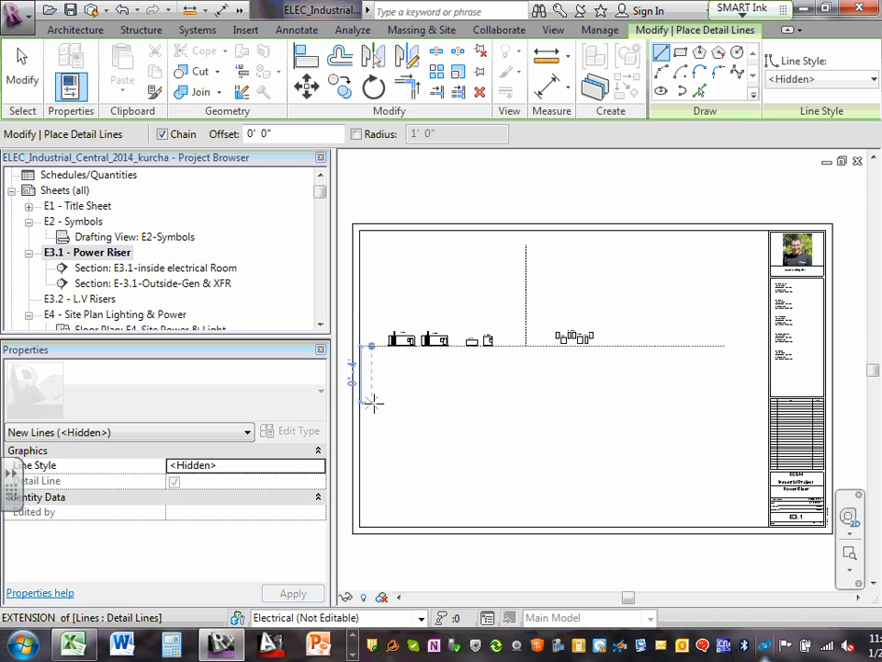
click(372, 385)
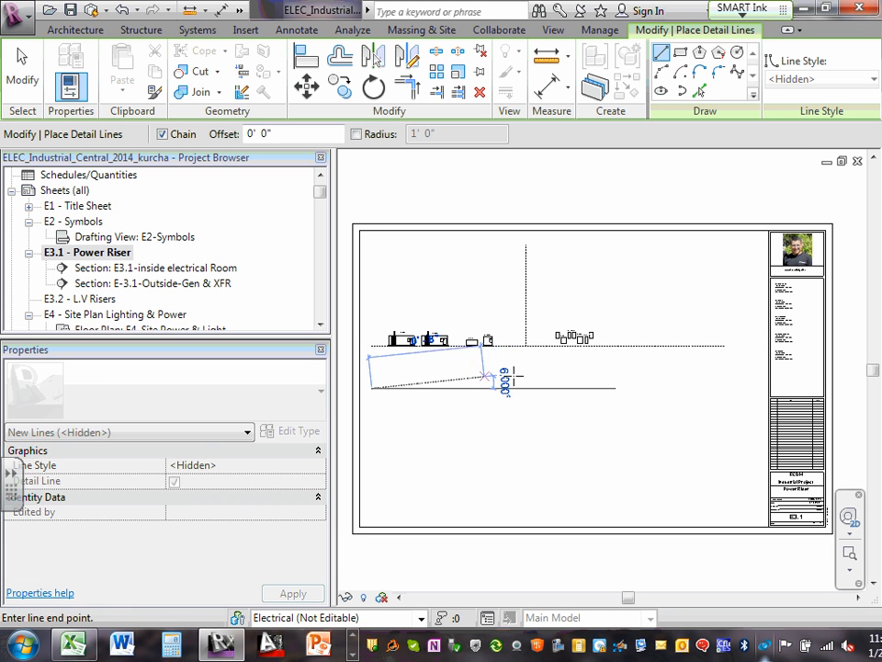
click(583, 387)
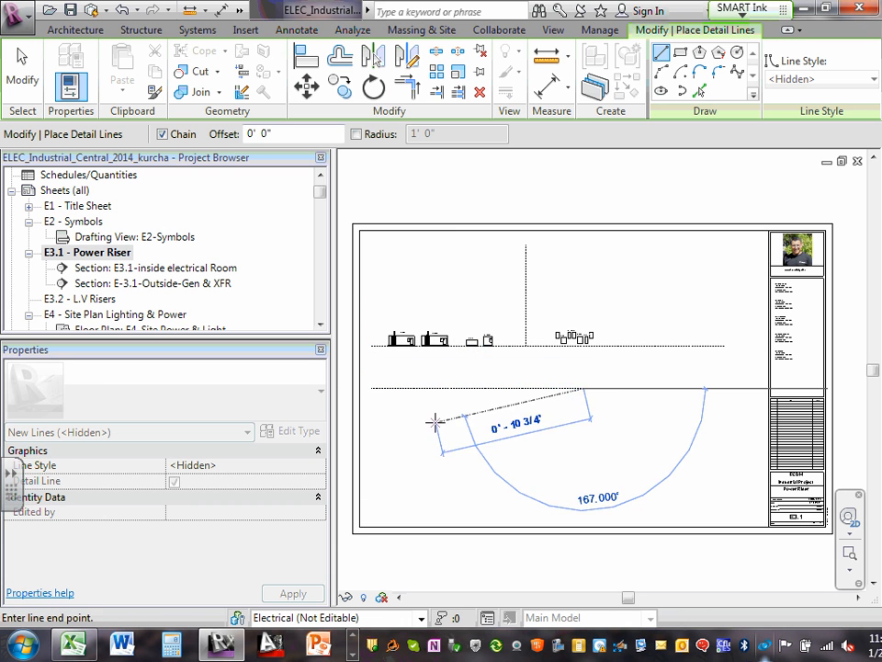
click(582, 489)
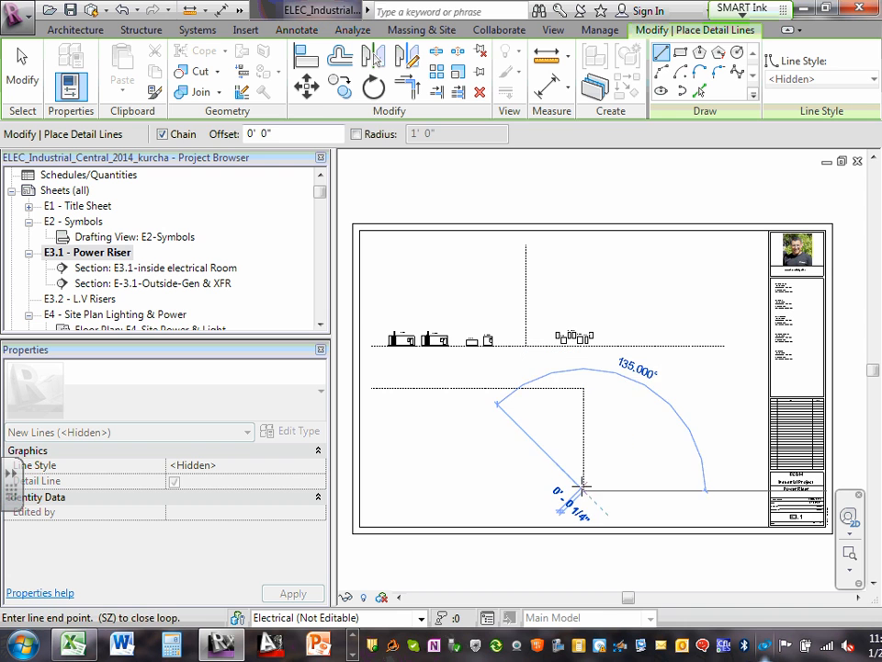
key(Escape)
key(Escape)
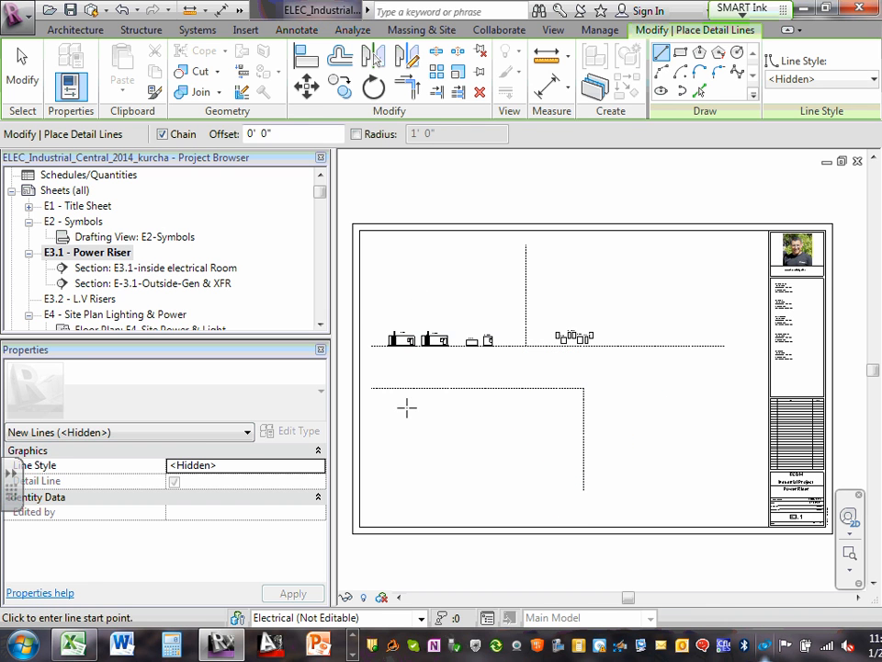
Step: Draw two vertical hidden detail lines about 8" long across the left part of the lower horizontal line
click(392, 489)
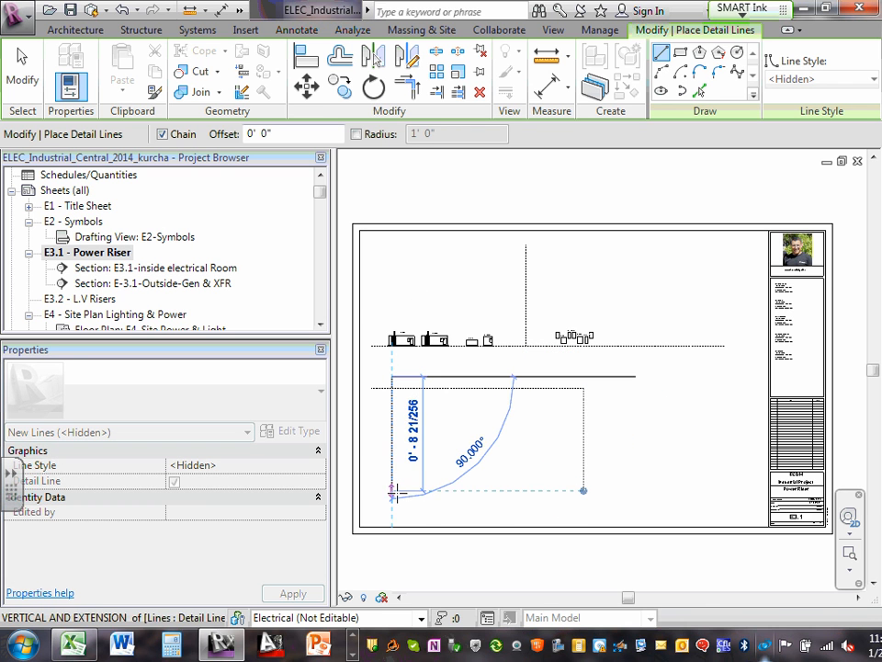
key(Escape)
click(392, 376)
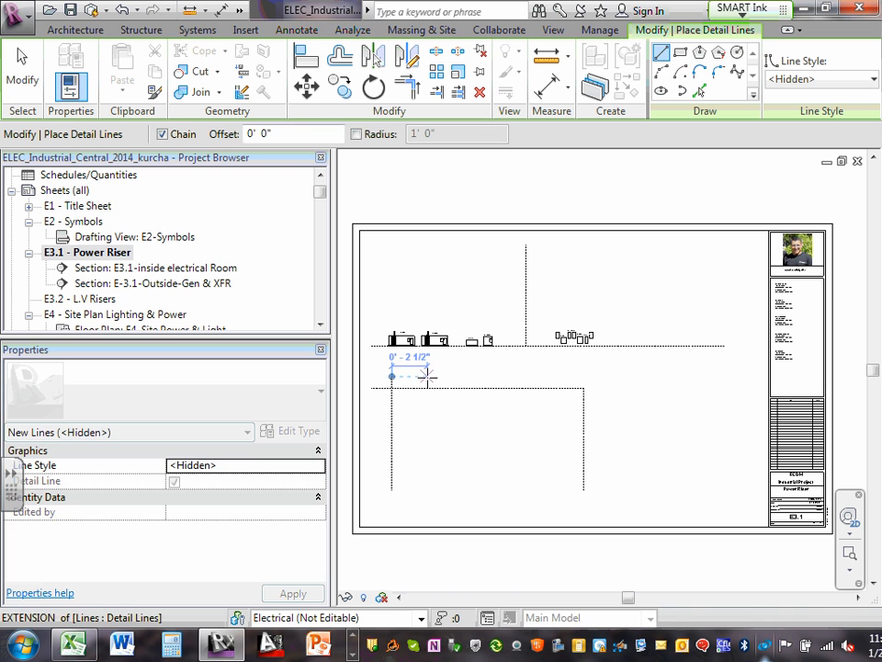
click(423, 376)
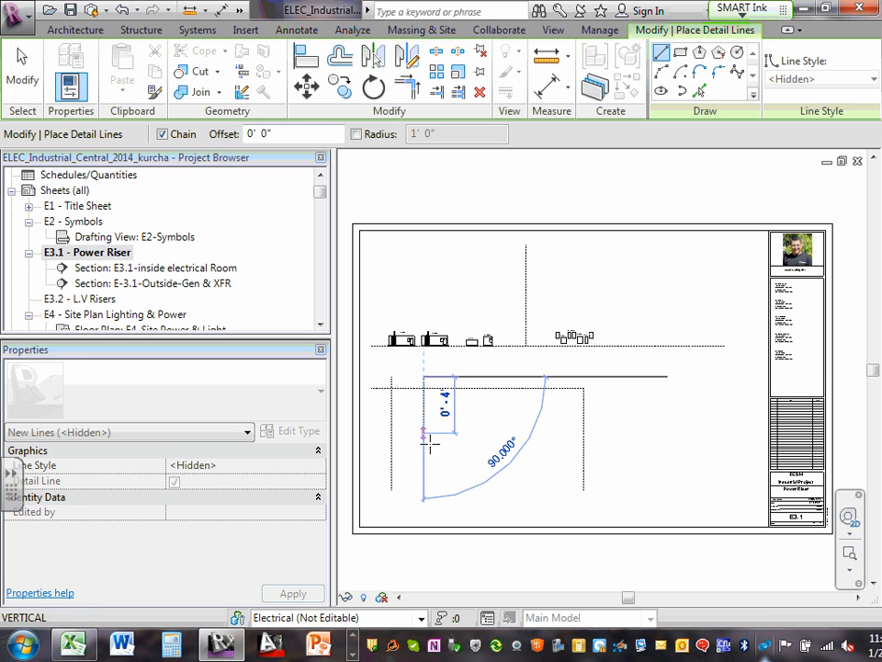
click(423, 490)
key(Escape)
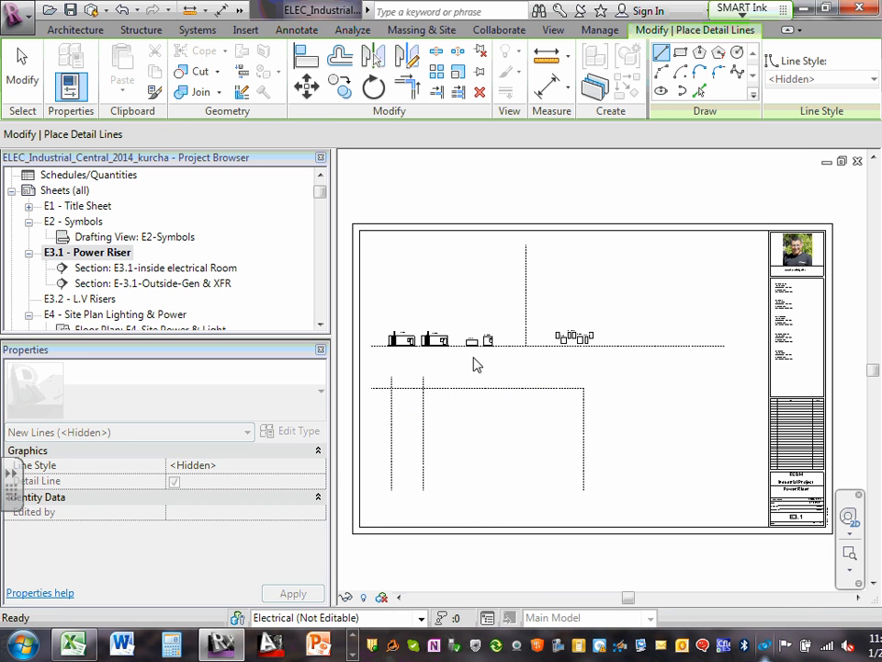
Step: Add a second horizontal hidden detail line just below the lower one, extending slightly past the right-hand vertical line
click(371, 409)
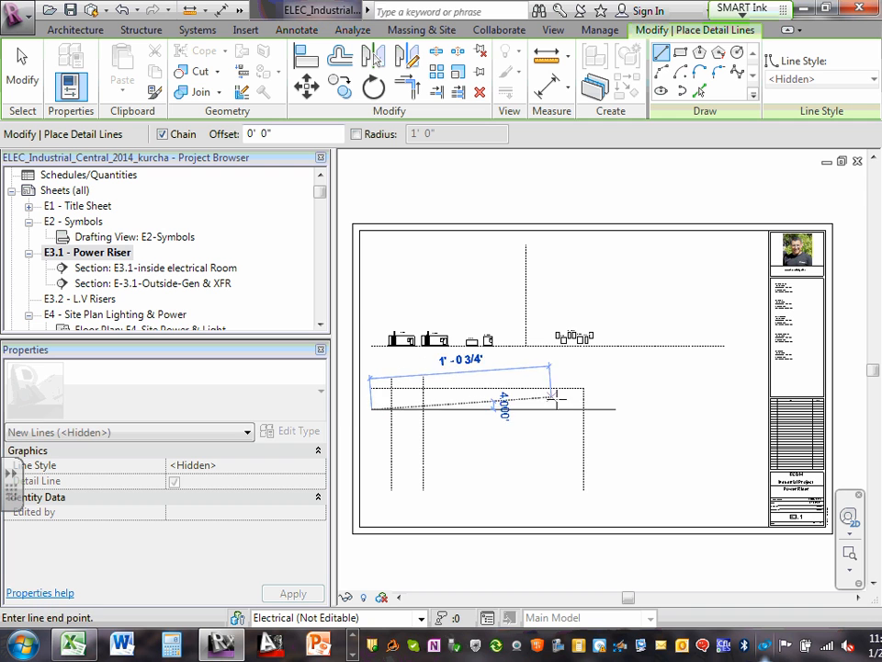
click(594, 409)
key(Escape)
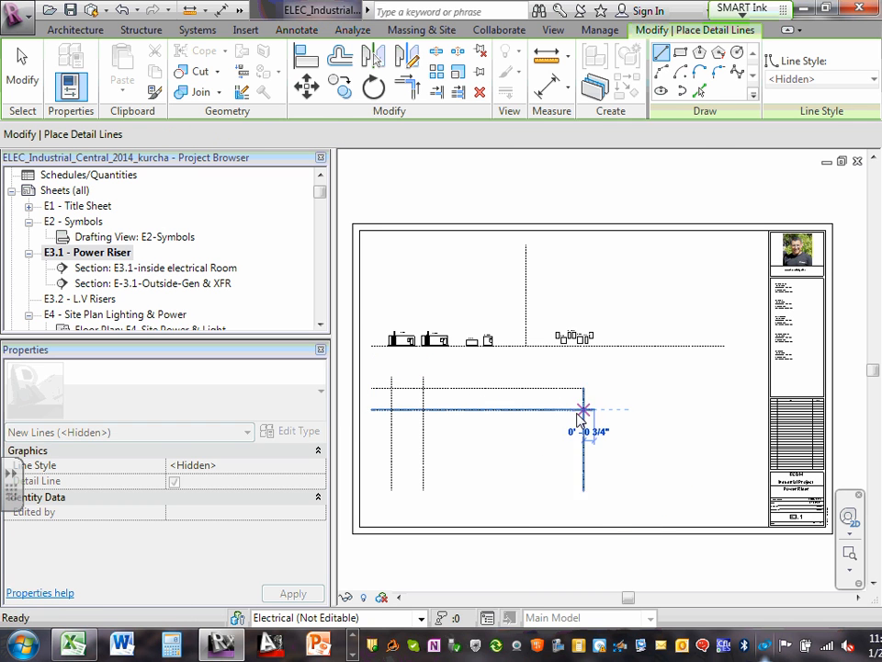
Step: Add two more vertical hidden detail lines of matching height between the existing left pair and the right-hand vertical line
click(391, 377)
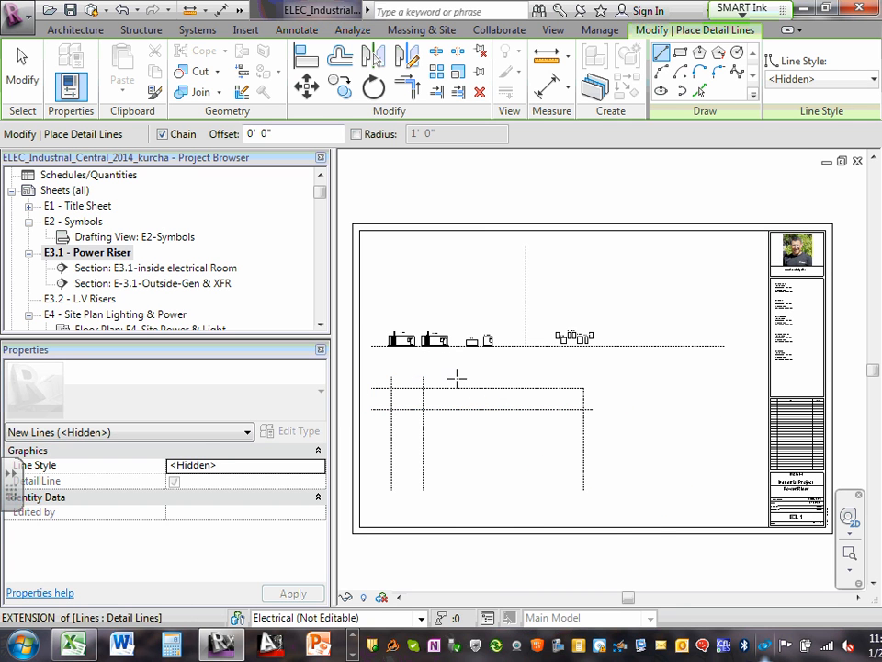
click(459, 377)
click(459, 489)
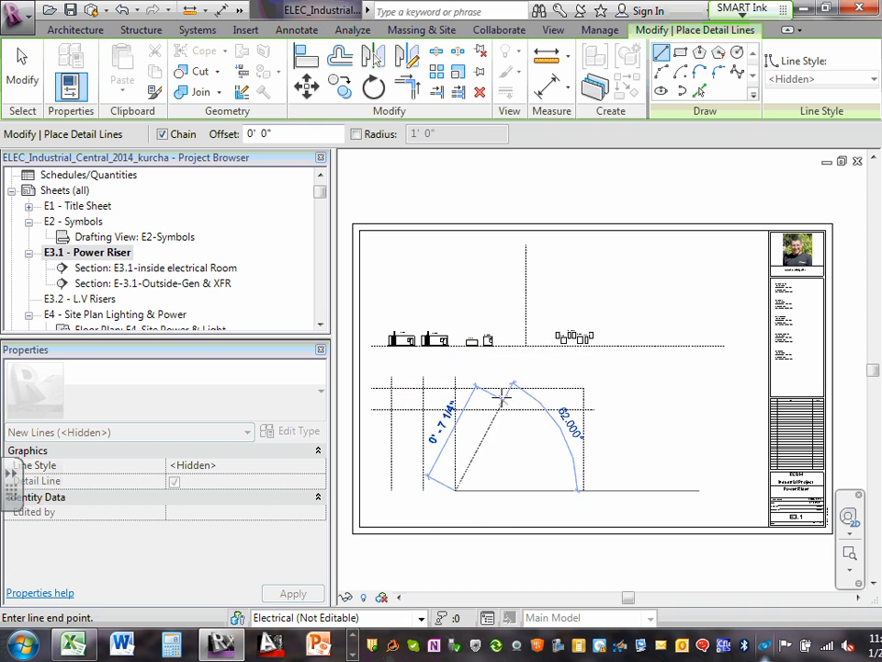
key(Escape)
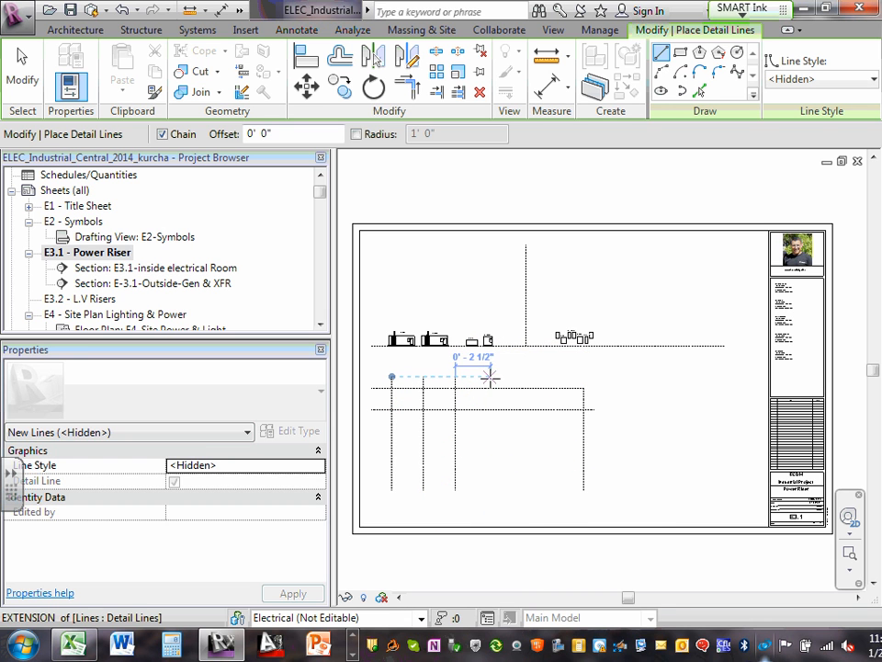
click(497, 377)
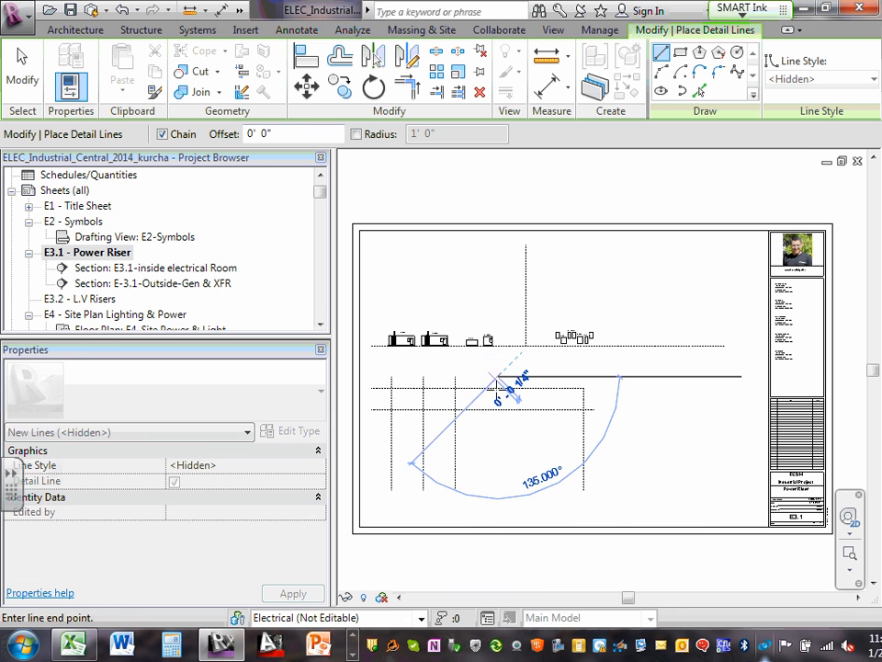
click(497, 489)
key(Escape)
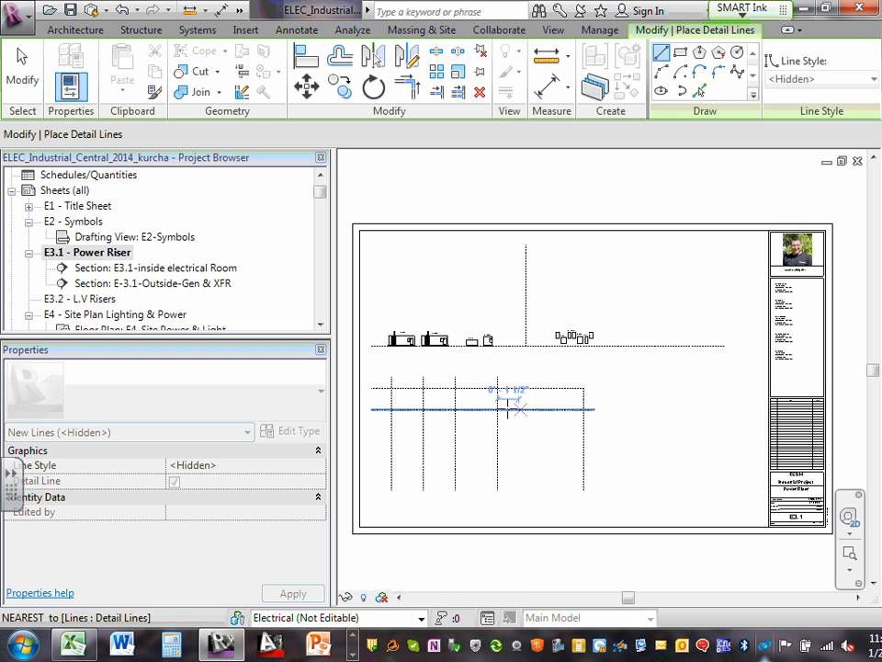
scroll(510, 399, up, 3)
scroll(514, 391, down, 4)
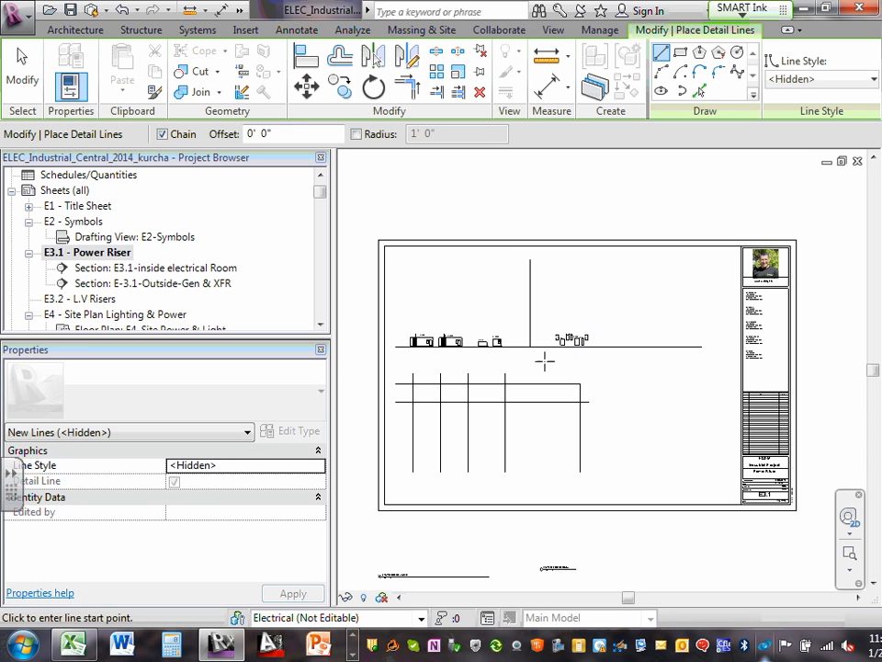
key(Escape)
Step: Change the vertical divider between the outside and inside sections above the ground line to the Lines line style
scroll(489, 389, up, 2)
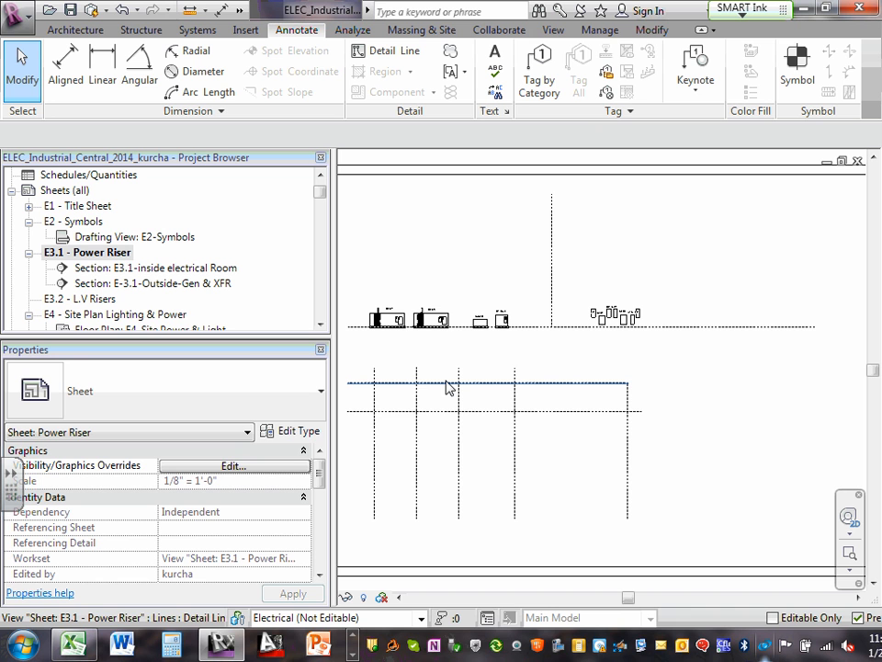
scroll(487, 360, down, 4)
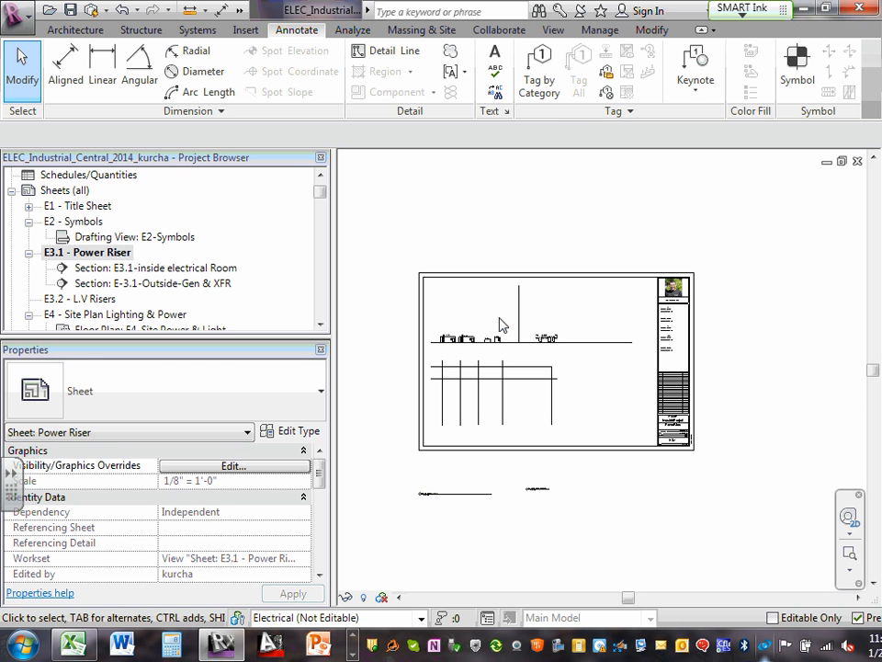
scroll(511, 330, up, 5)
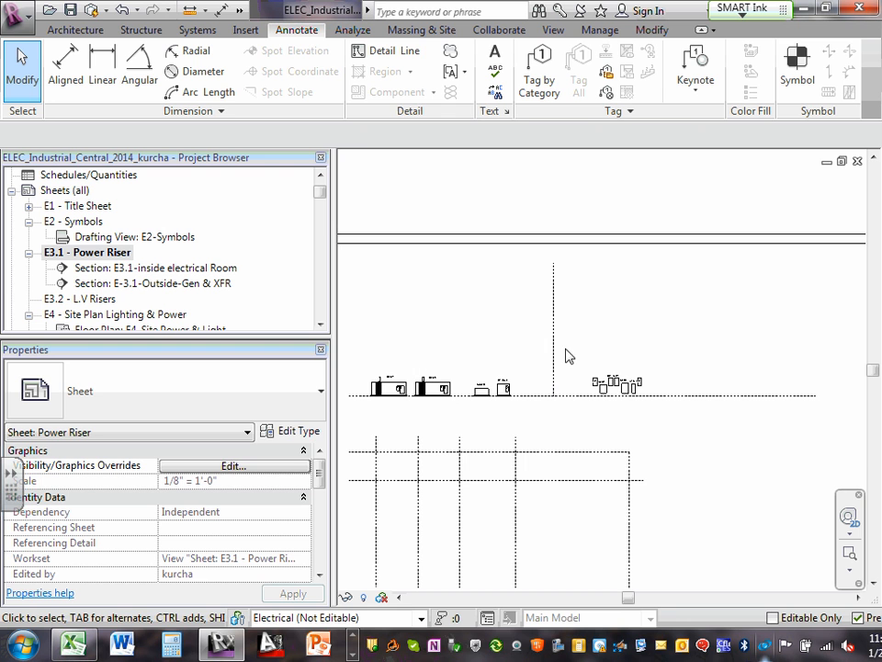
click(554, 282)
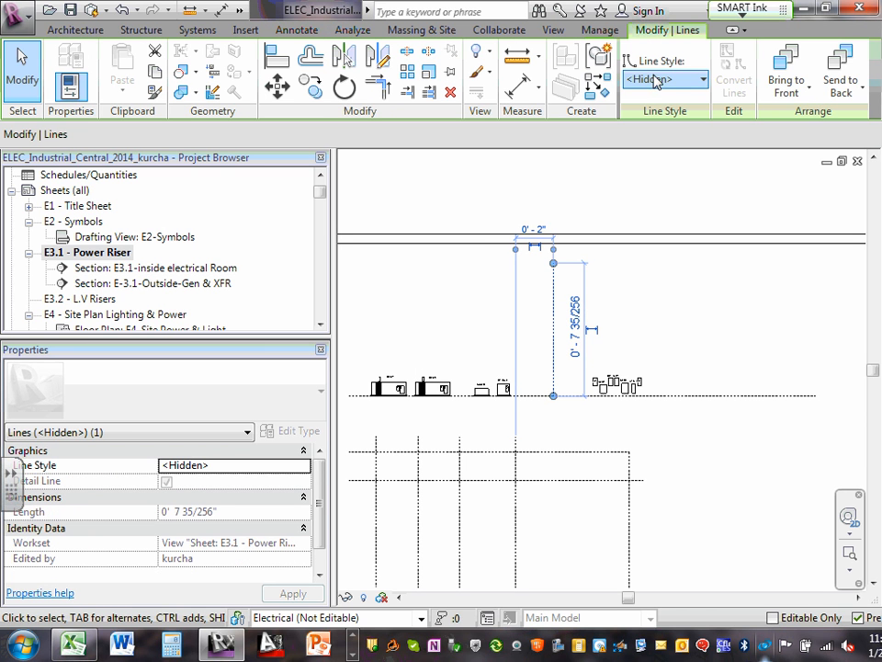
click(704, 81)
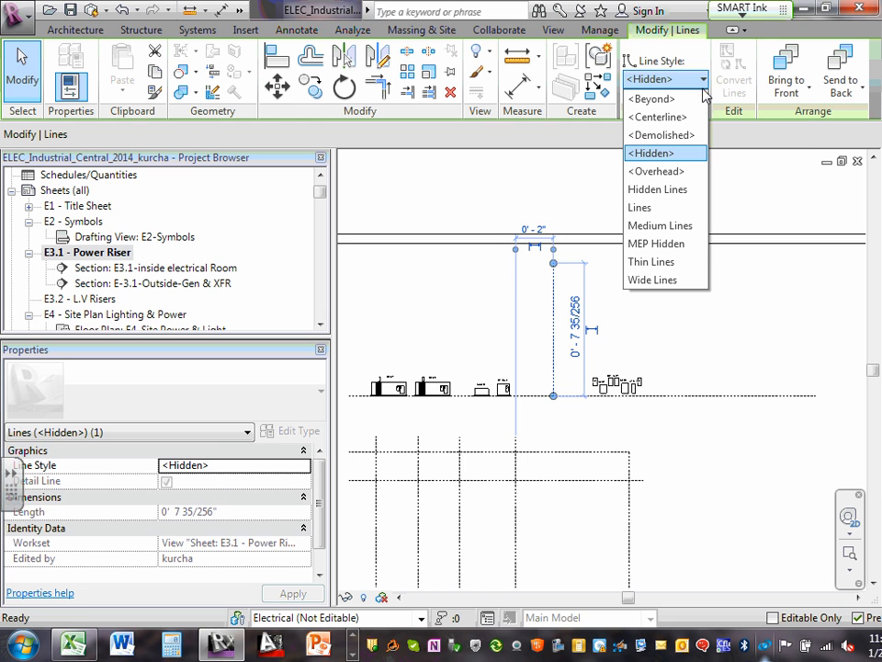
click(674, 207)
click(643, 315)
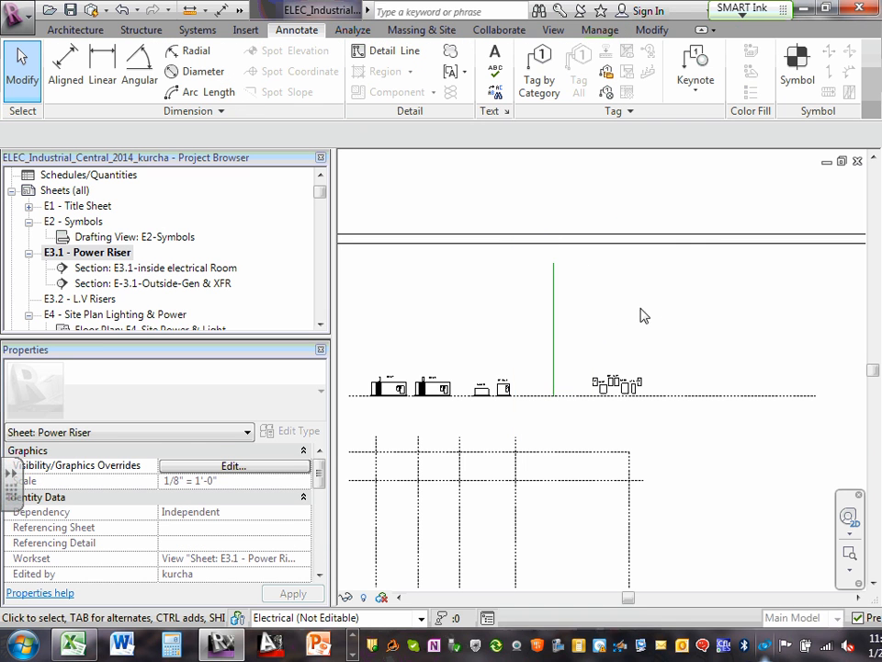
Step: Examine the outdoor and indoor equipment layout on the hand-drawn ECDM2210-Power Riser.pdf in Adobe Reader, and return to the Revit sheet
scroll(611, 315, down, 2)
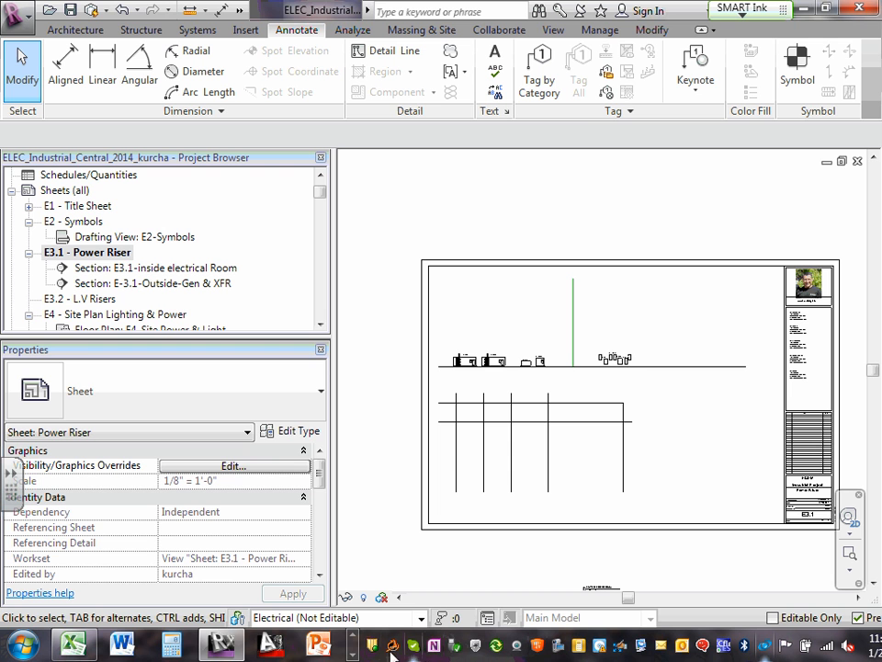
click(351, 643)
click(353, 655)
click(353, 655)
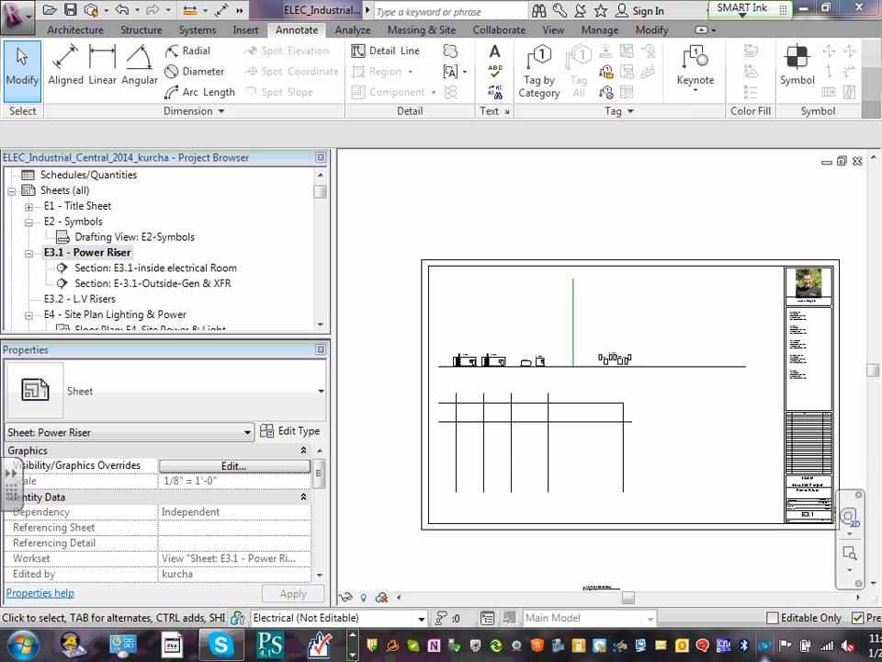
click(353, 655)
click(353, 655)
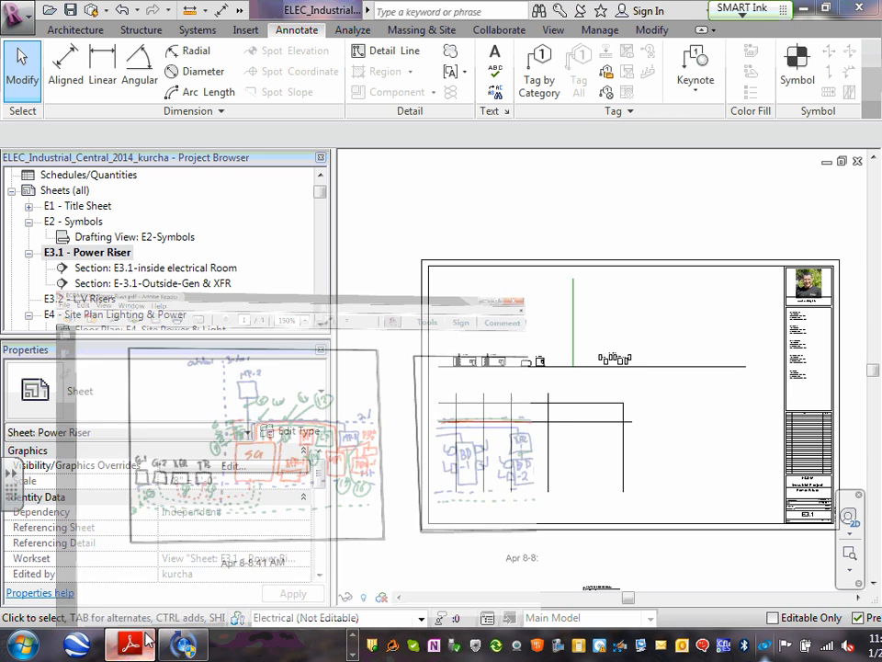
click(136, 646)
scroll(413, 329, down, 3)
scroll(405, 312, up, 3)
scroll(406, 313, up, 1)
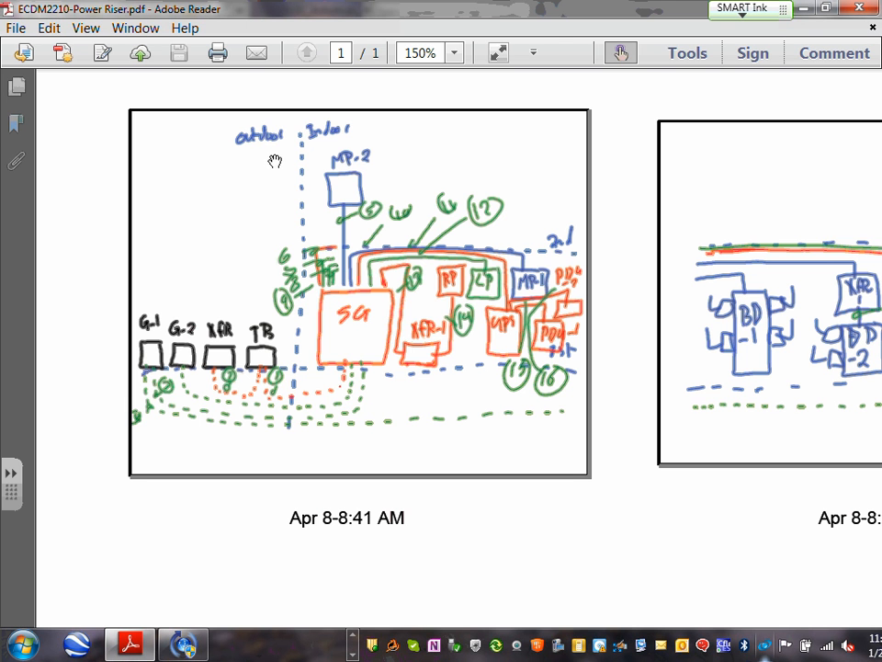
click(800, 9)
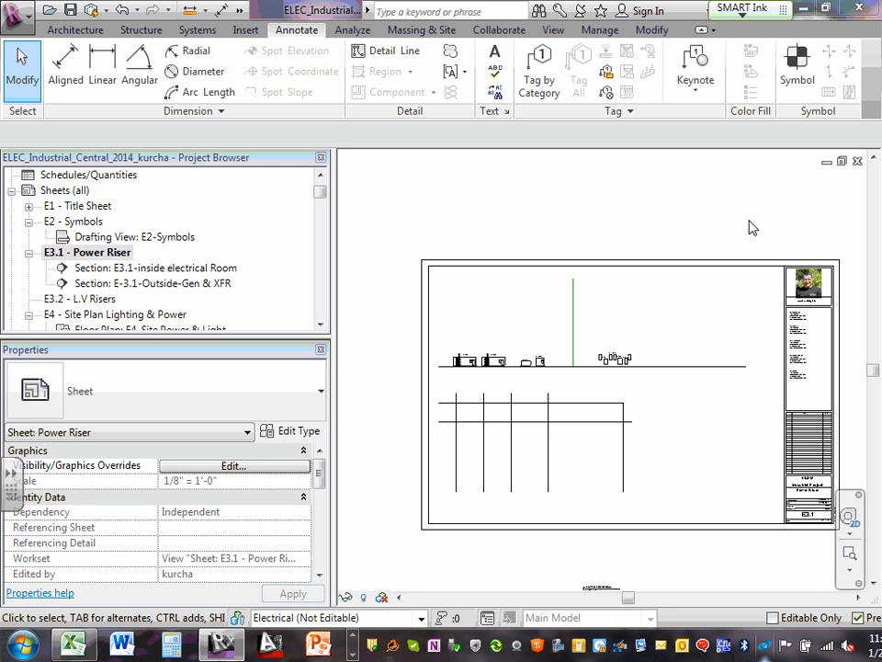
Step: Close the E3.1 Power Riser sheet and both section views to return to the E7 first floor power plan
click(857, 162)
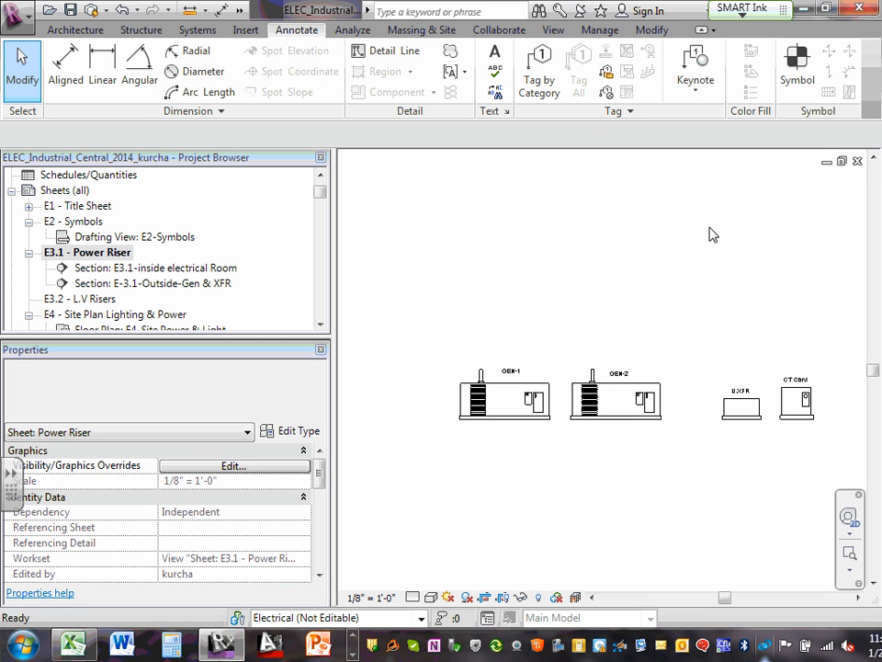
click(858, 162)
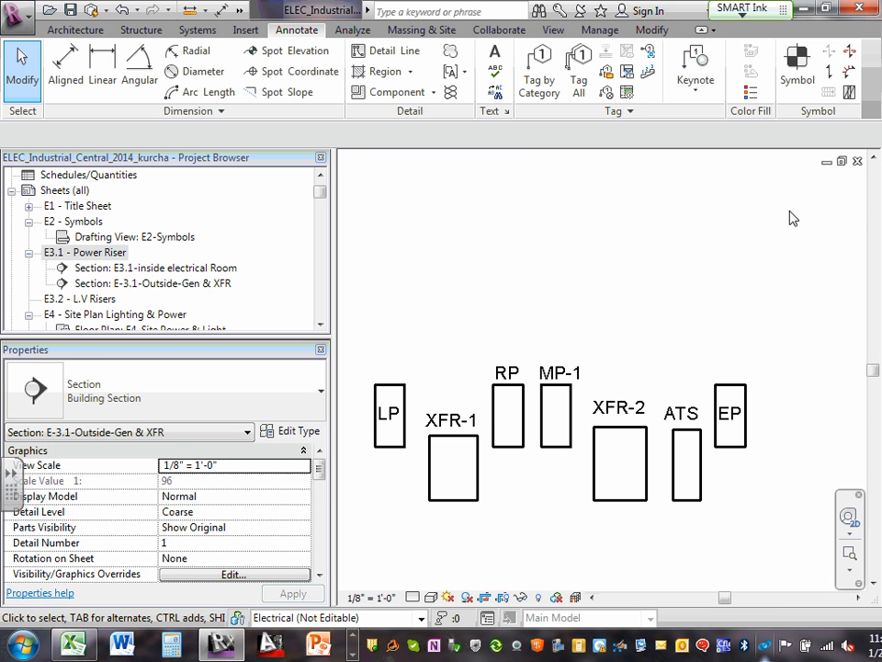
click(857, 162)
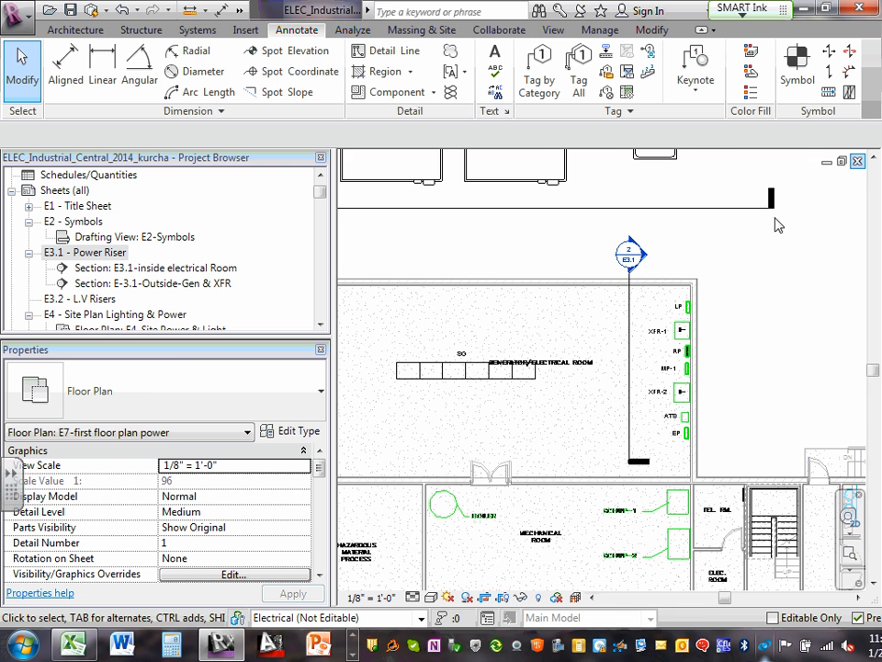
Step: Move the UPS-1 unit out of the UPS room into the adjacent room on its left, keeping it aligned with UPS-2
scroll(687, 427, down, 4)
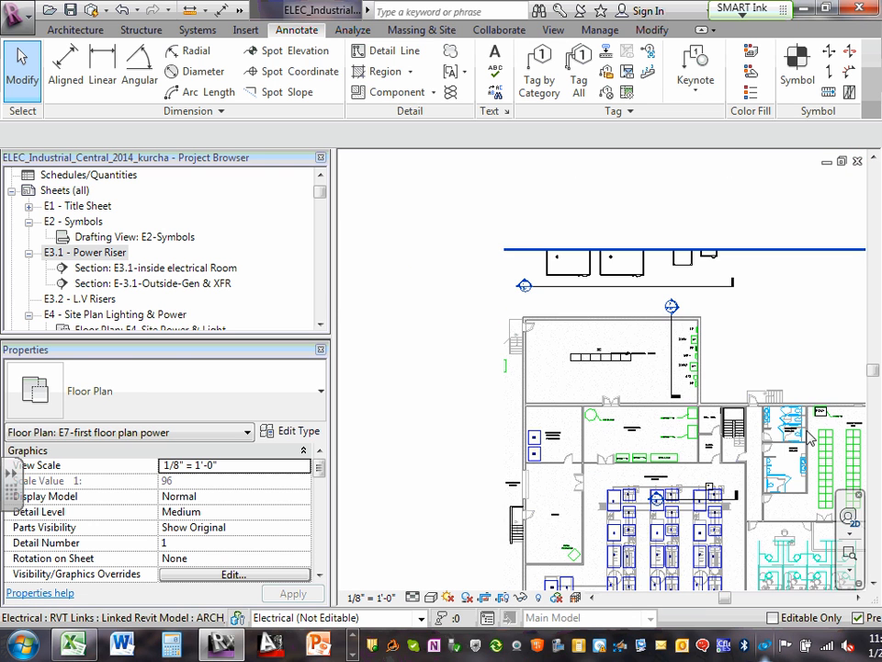
middle_drag(728, 399, 531, 287)
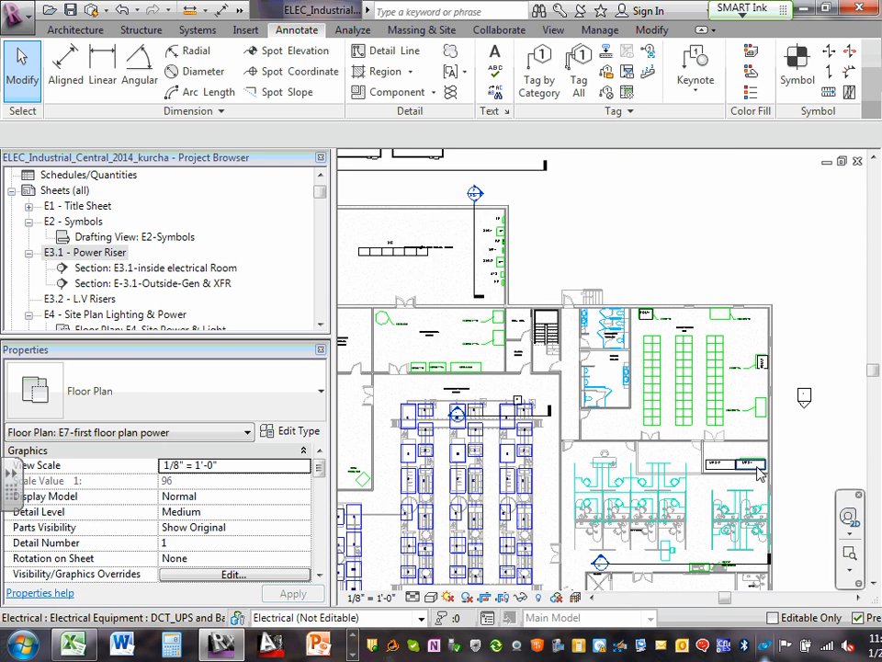
scroll(760, 472, up, 3)
scroll(519, 497, up, 1)
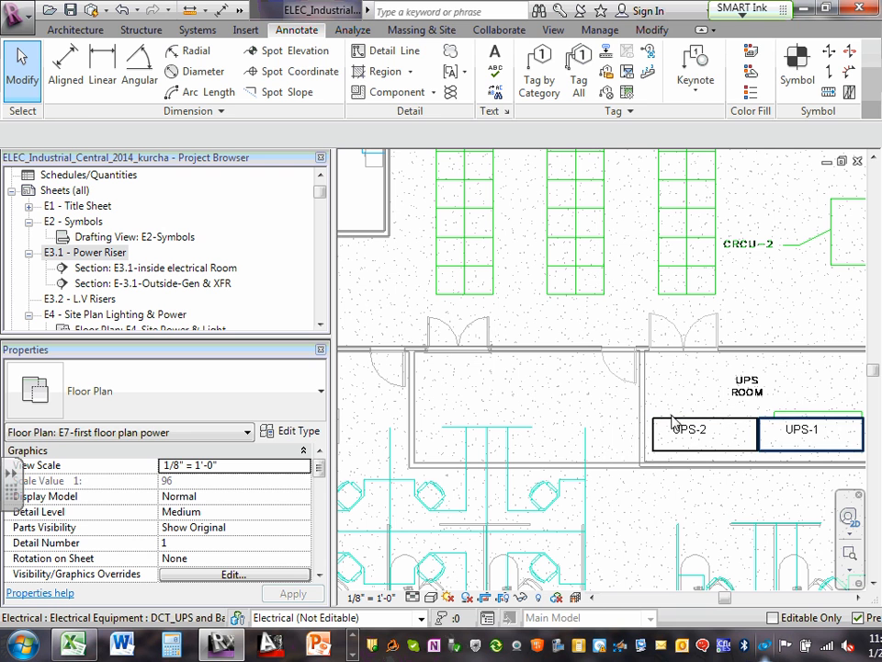
click(660, 447)
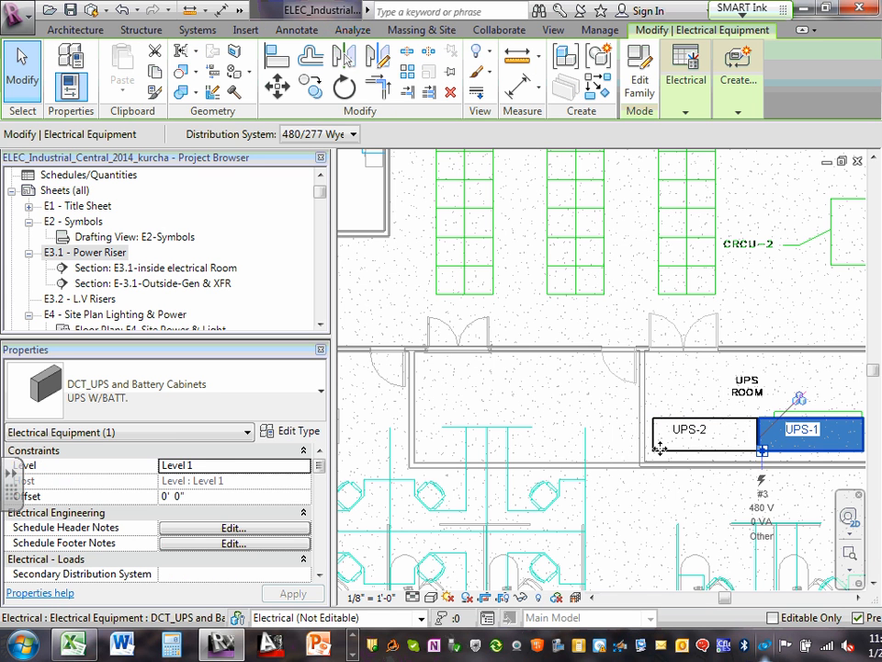
mouse_move(660, 447)
mouse_down()
mouse_move(587, 455)
mouse_move(402, 446)
mouse_up()
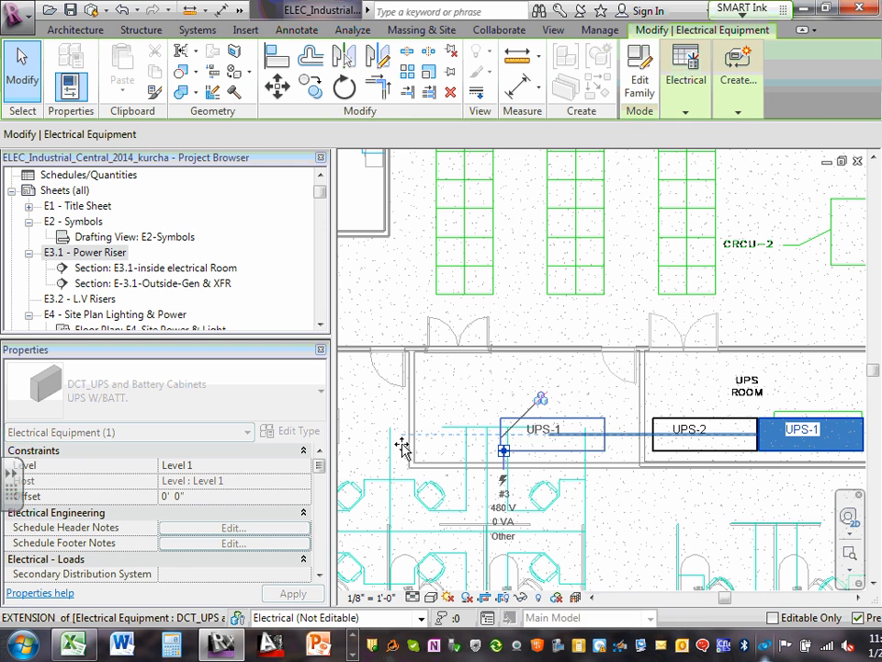
click(689, 379)
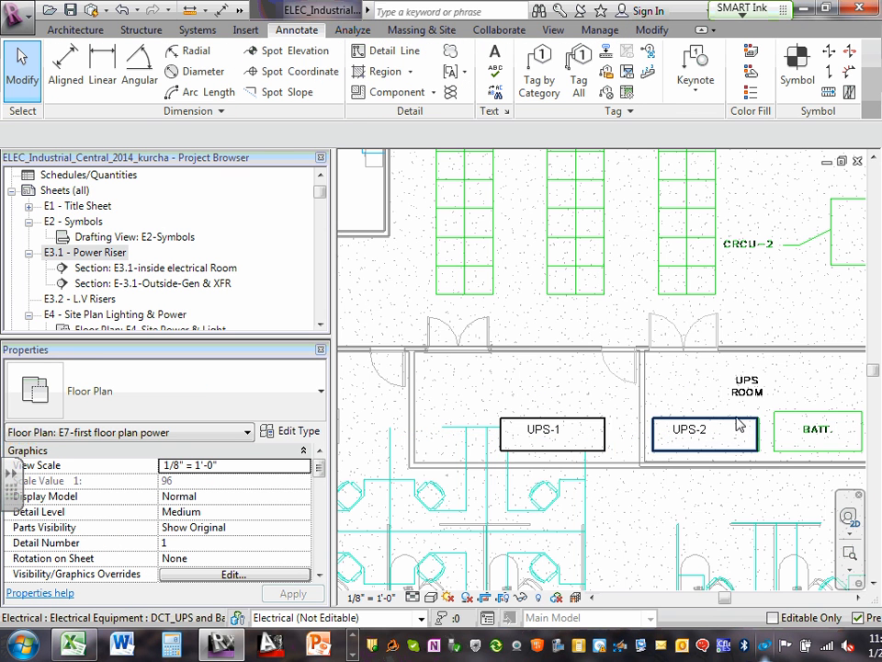
Step: Move the UPS-2 unit right within the UPS room so it covers the battery outline
scroll(740, 425, down, 3)
scroll(737, 436, up, 2)
click(728, 442)
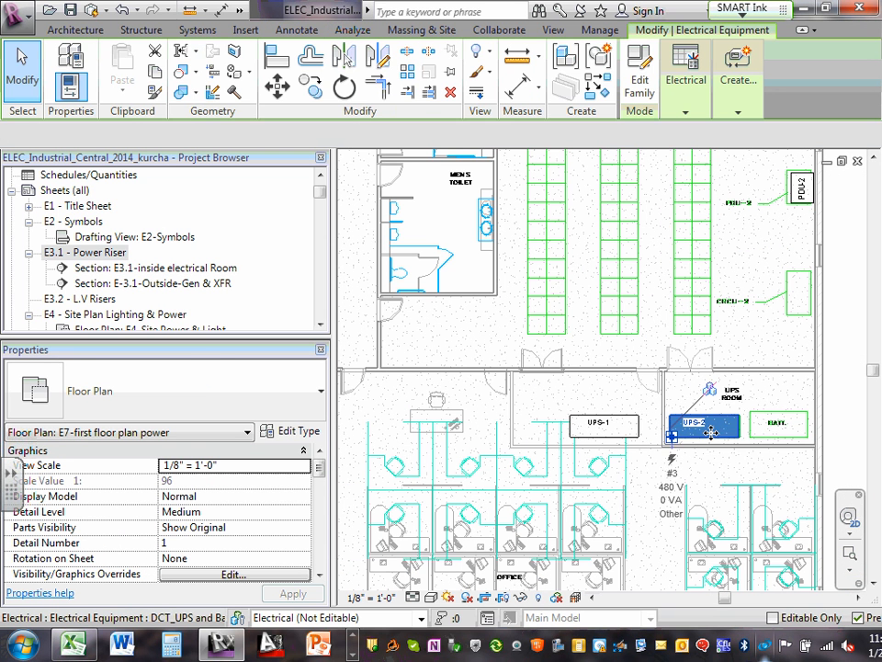
drag(726, 428, 774, 433)
click(773, 338)
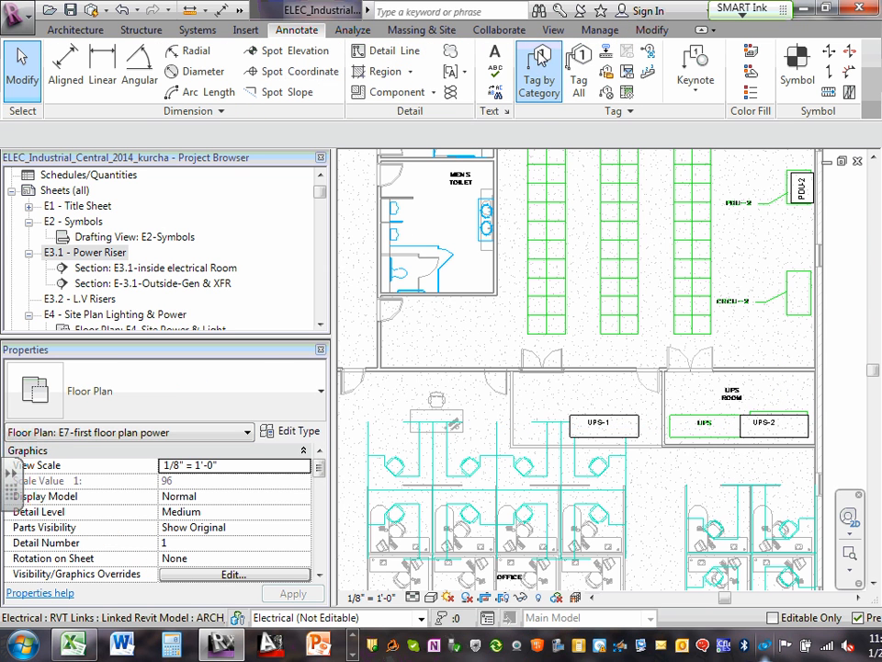
Step: Create a building section above both UPS units, flip it to look toward them, and limit its depth to just beyond the units
click(554, 30)
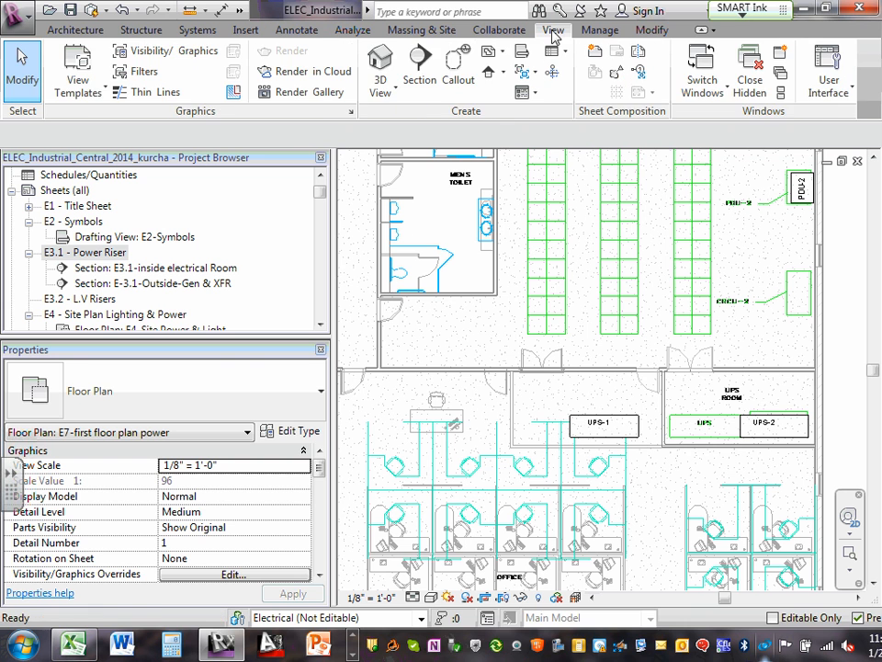
click(419, 92)
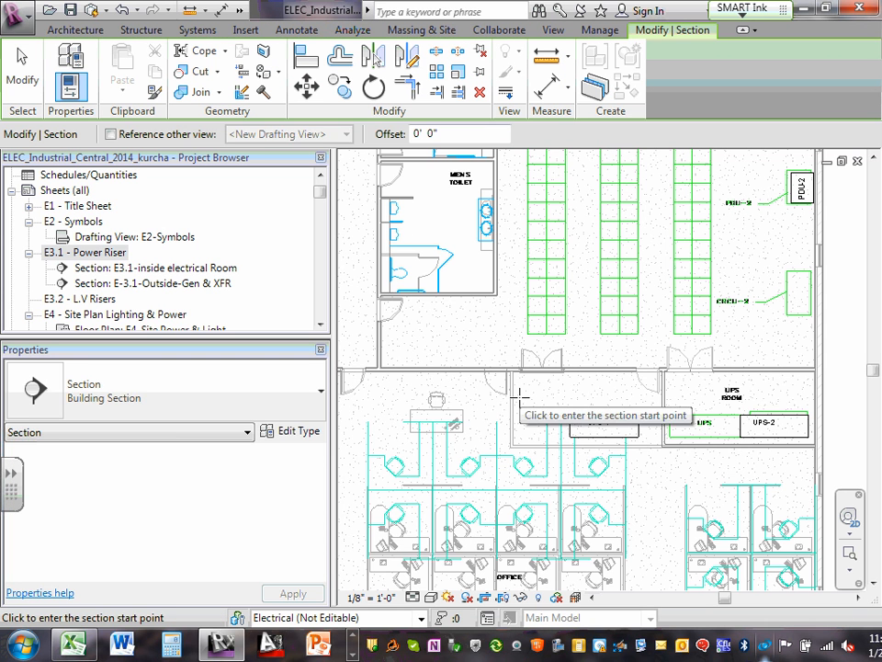
click(505, 397)
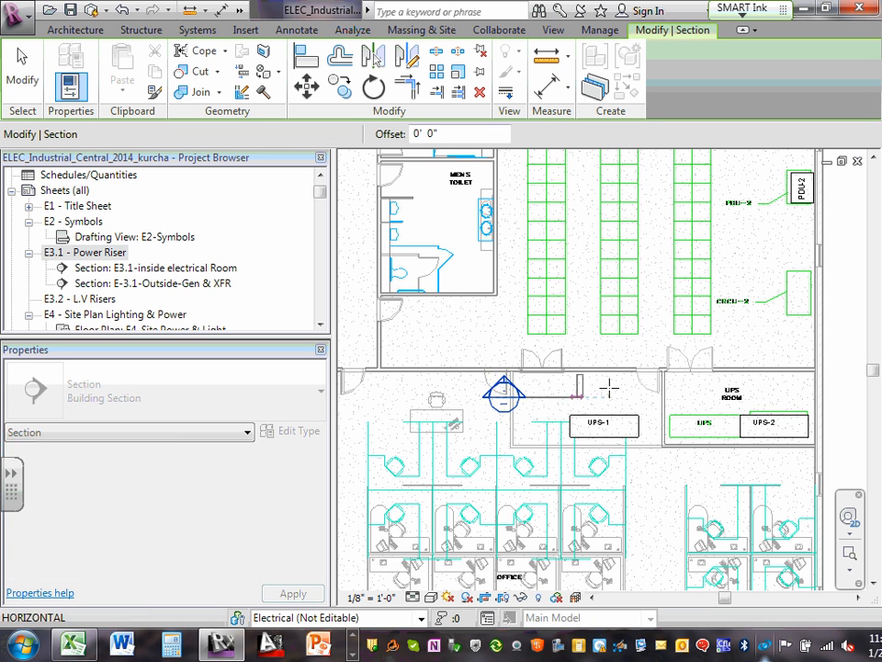
click(836, 397)
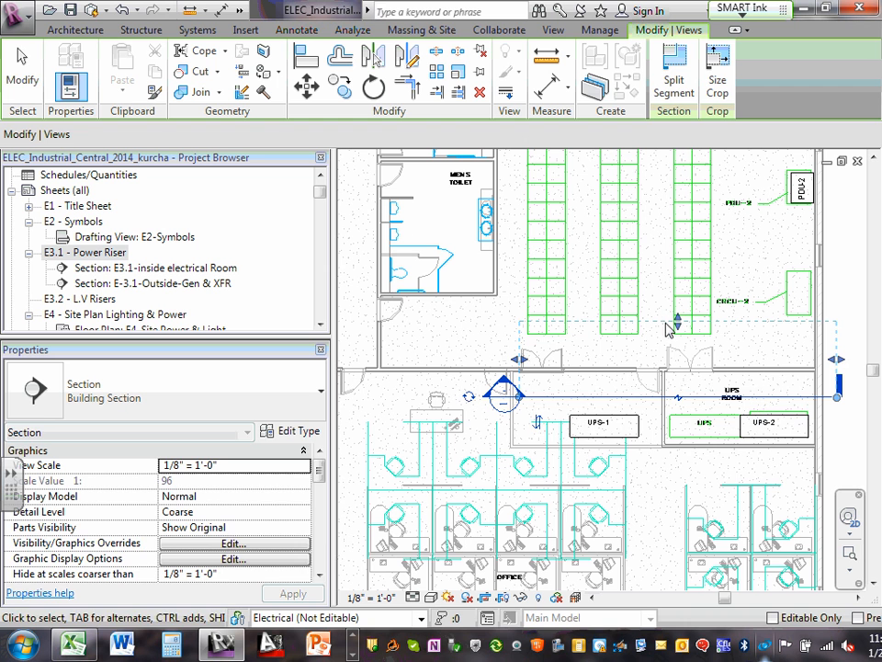
click(538, 422)
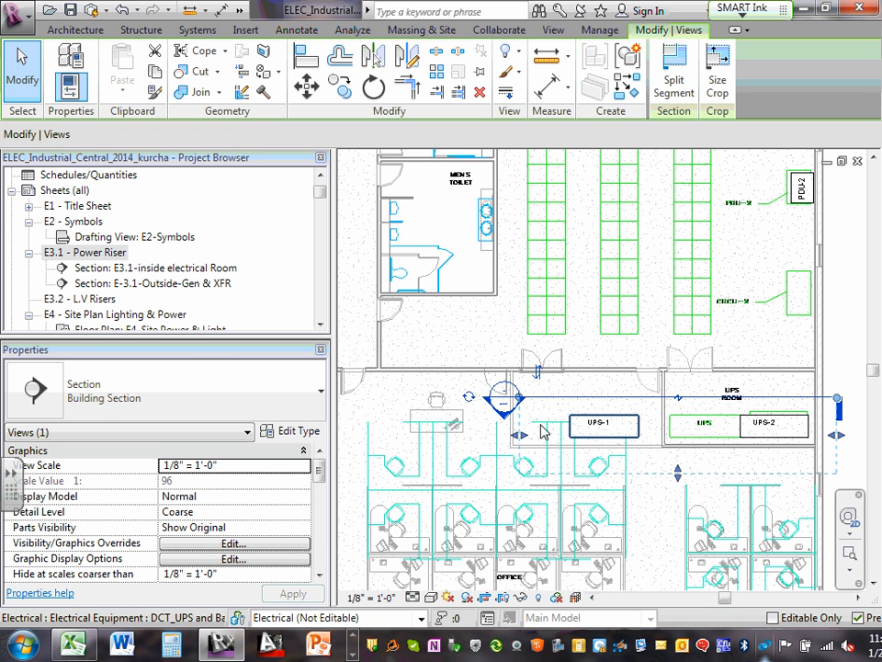
drag(684, 471, 673, 441)
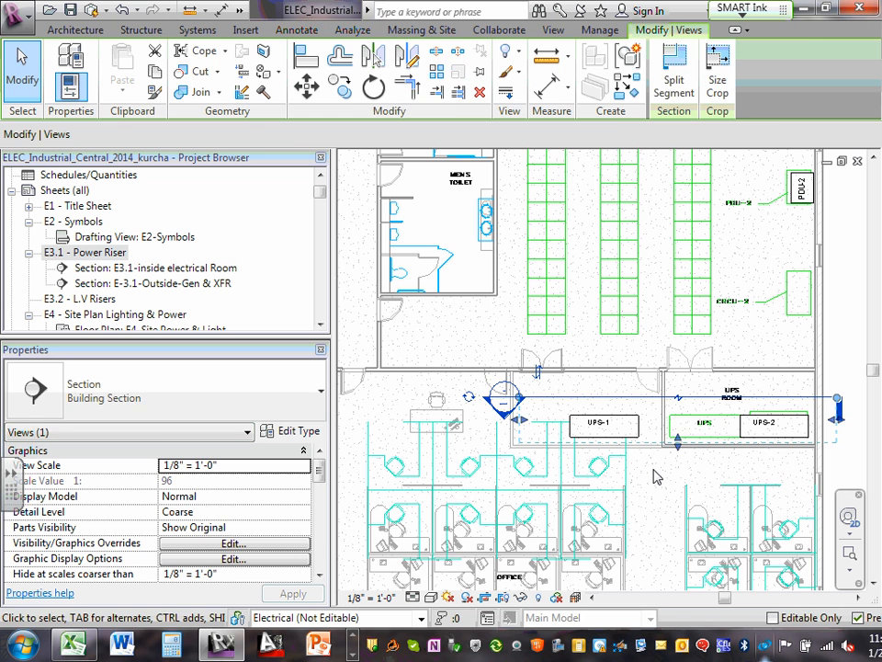
click(653, 476)
scroll(647, 380, up, 1)
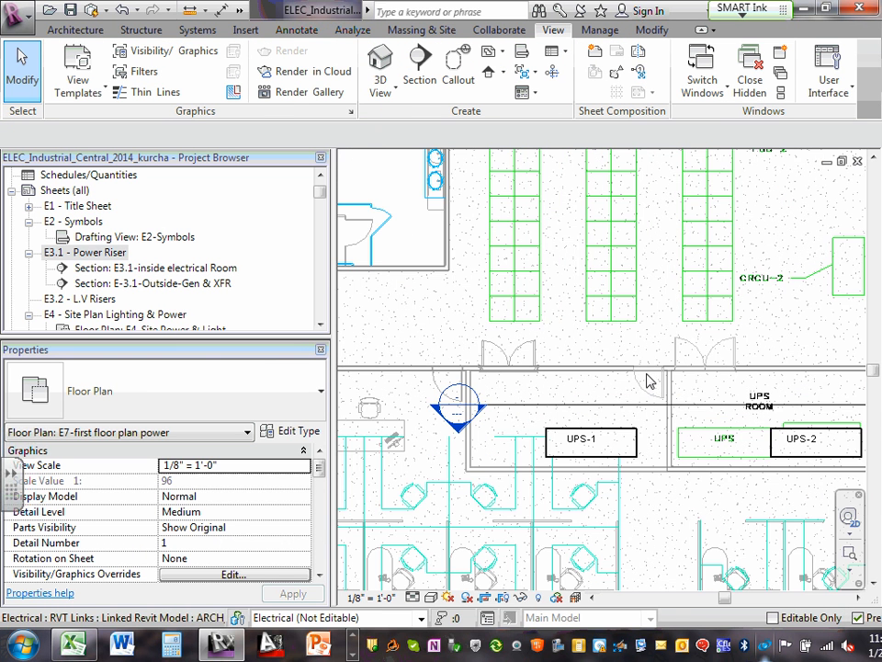
scroll(632, 384, down, 2)
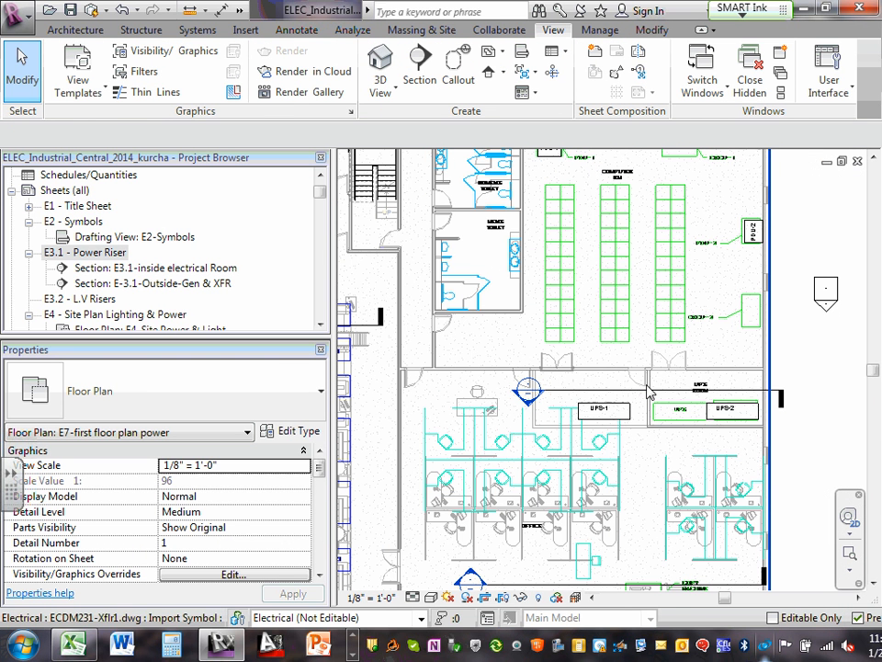
Step: Open the new UPS section view and extend its crop region to the right past the last cabinet
double_click(528, 394)
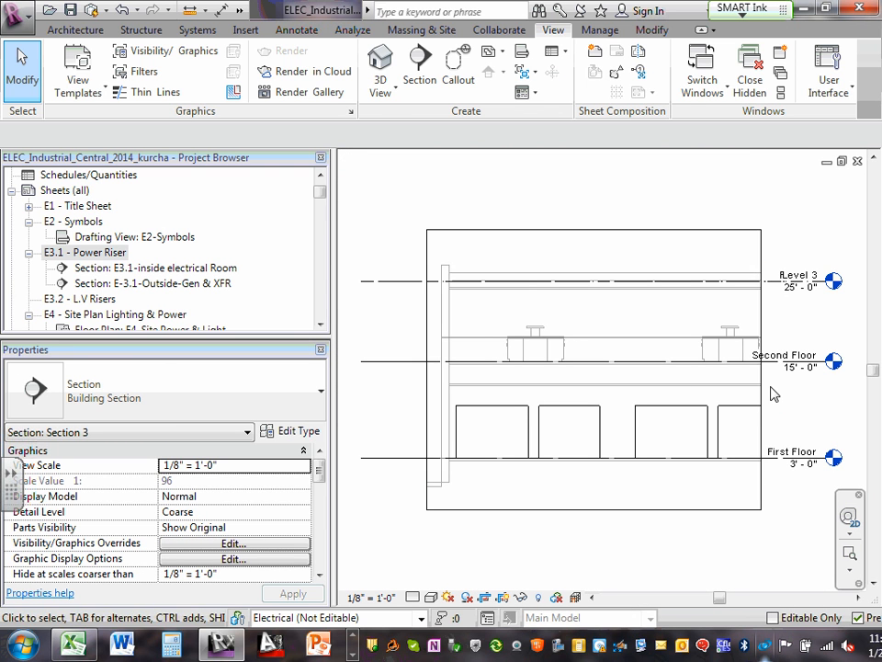
click(761, 388)
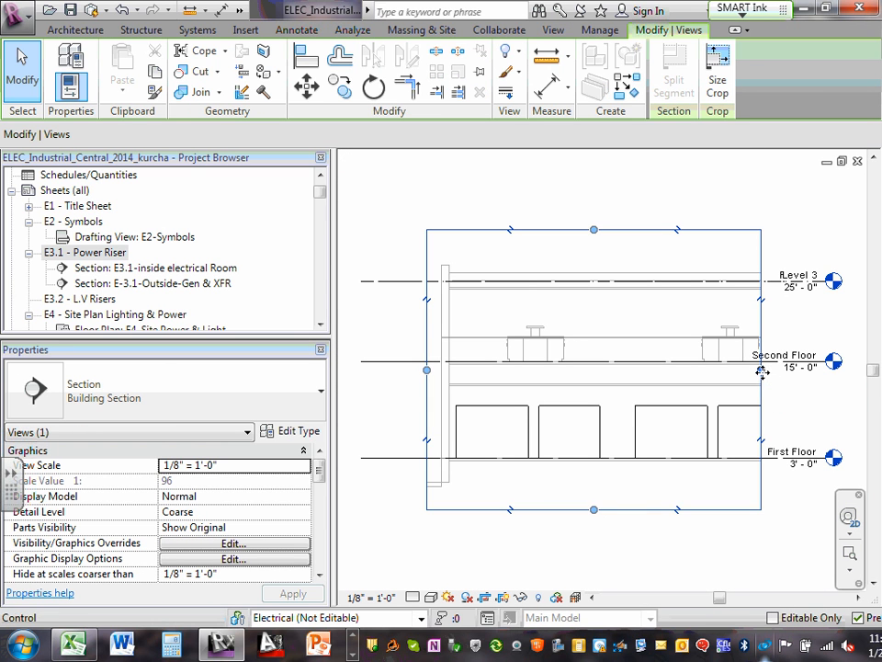
drag(763, 371, 790, 396)
click(713, 548)
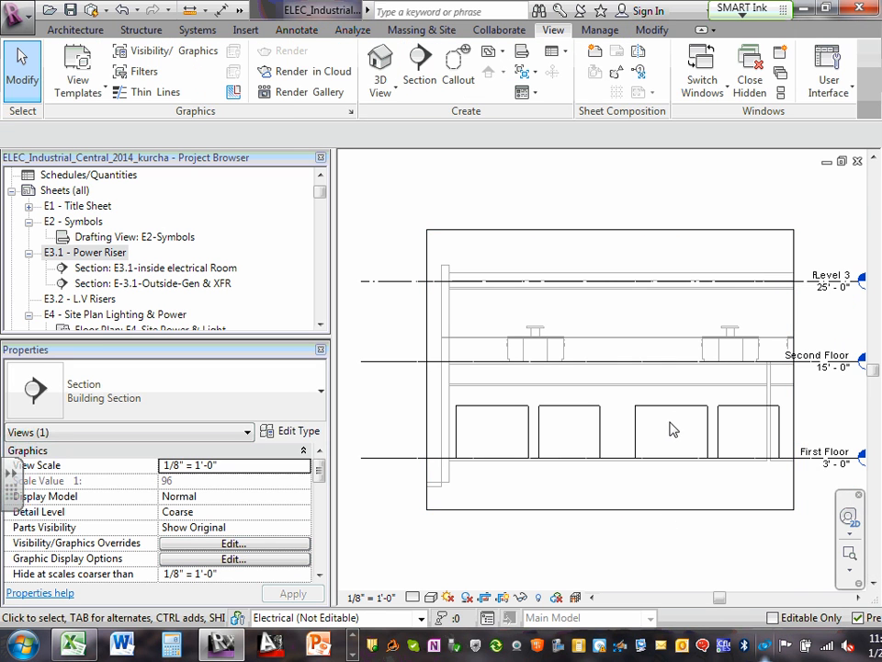
click(615, 416)
click(588, 406)
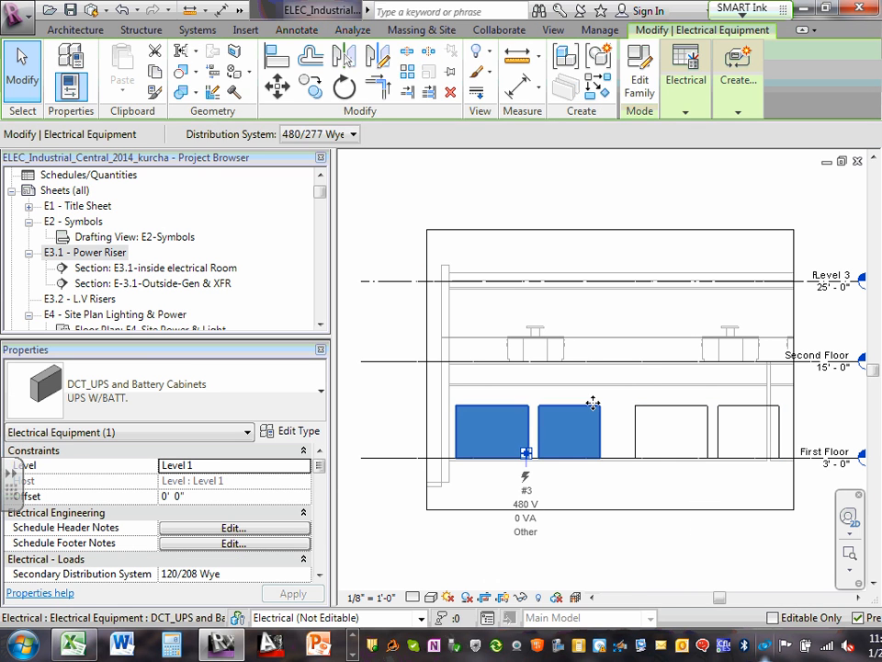
click(649, 255)
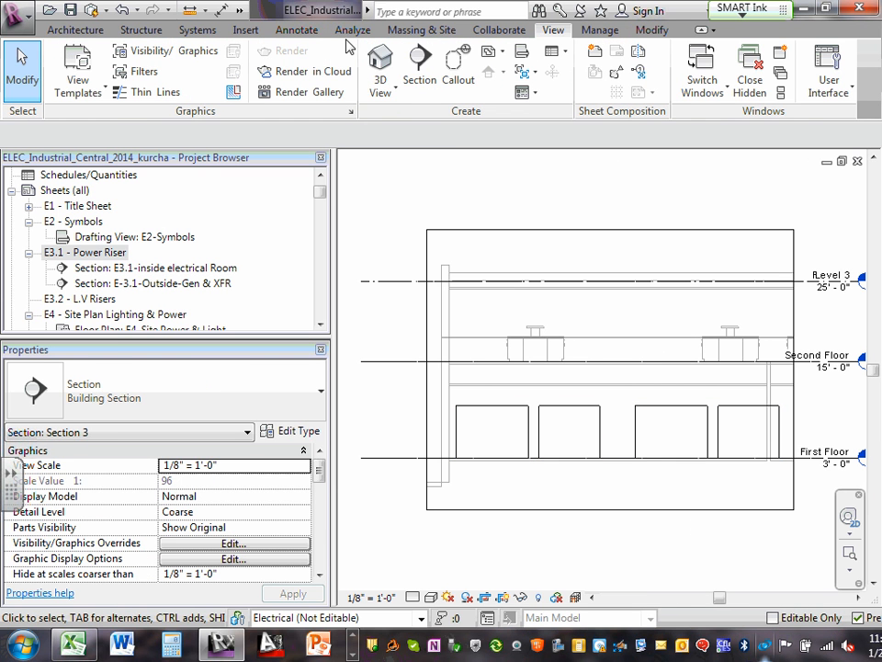
Step: Tag the UPS-2 and UPS-1 cabinets by category in the section, using horizontal tags without leaders
click(297, 29)
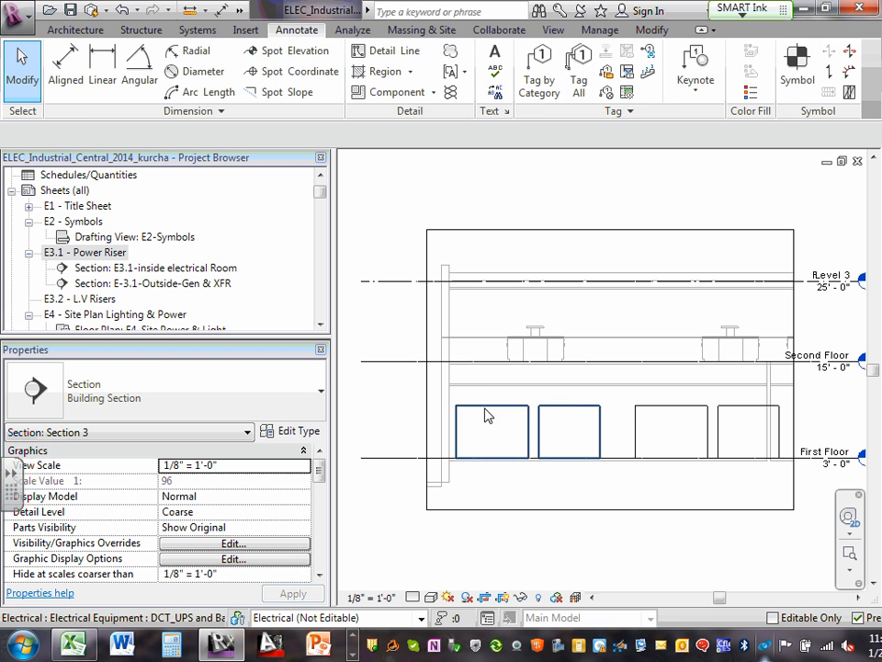
click(527, 405)
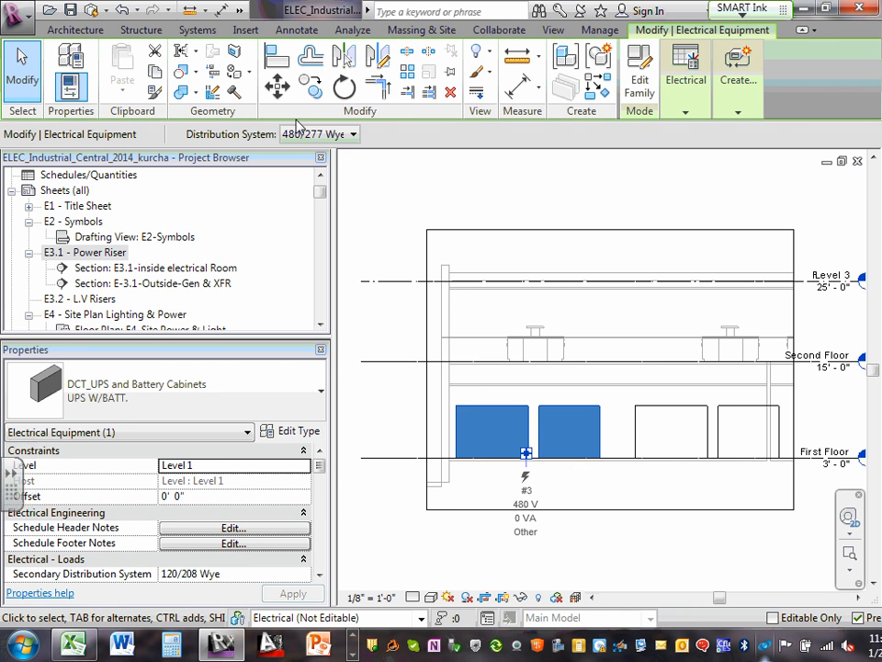
key(Escape)
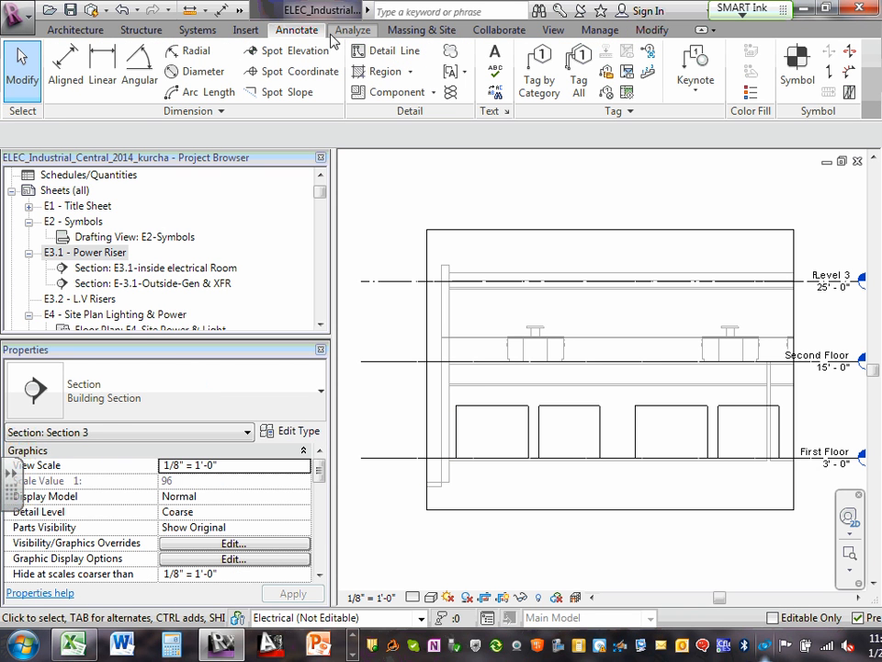
click(539, 74)
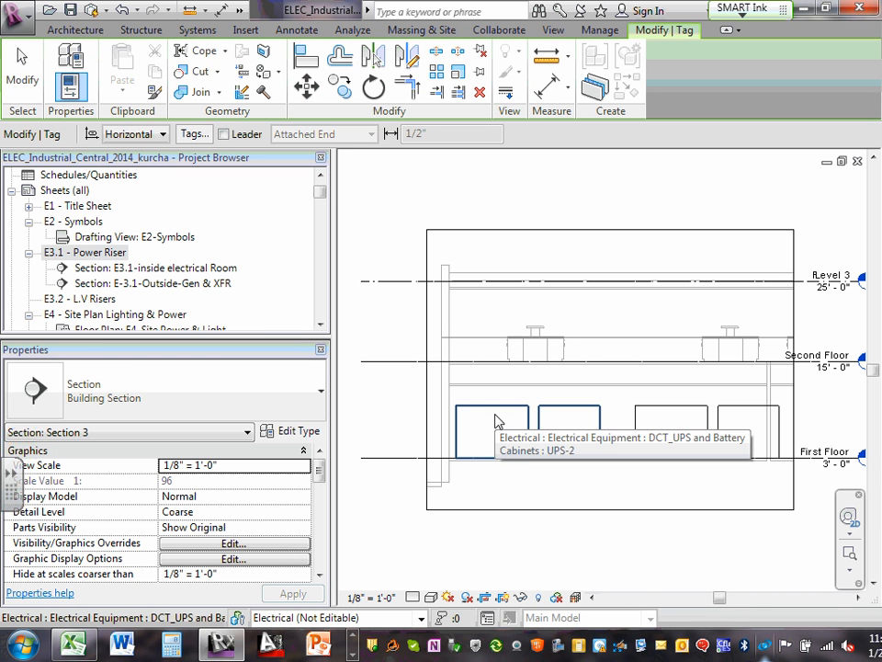
click(528, 437)
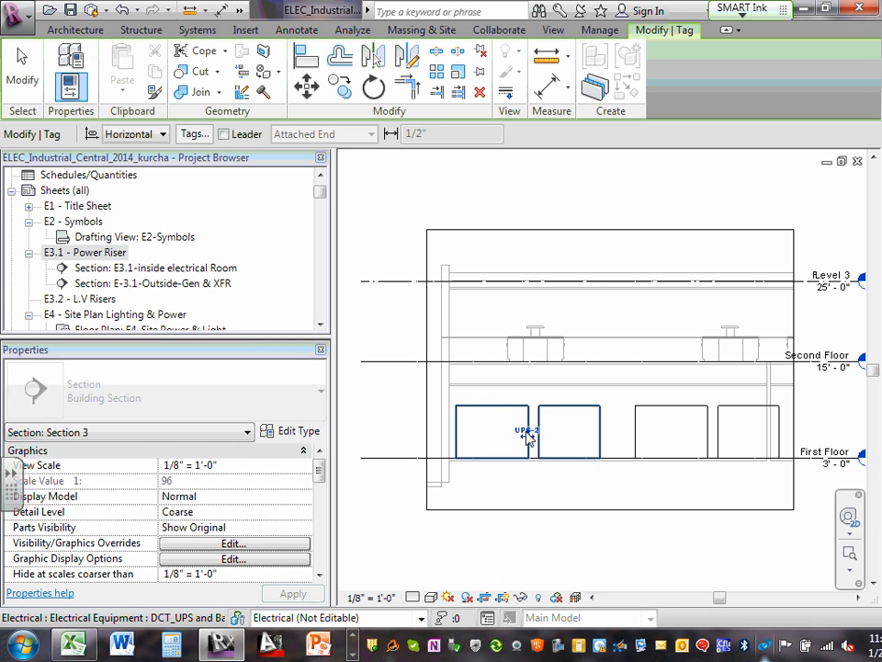
click(671, 418)
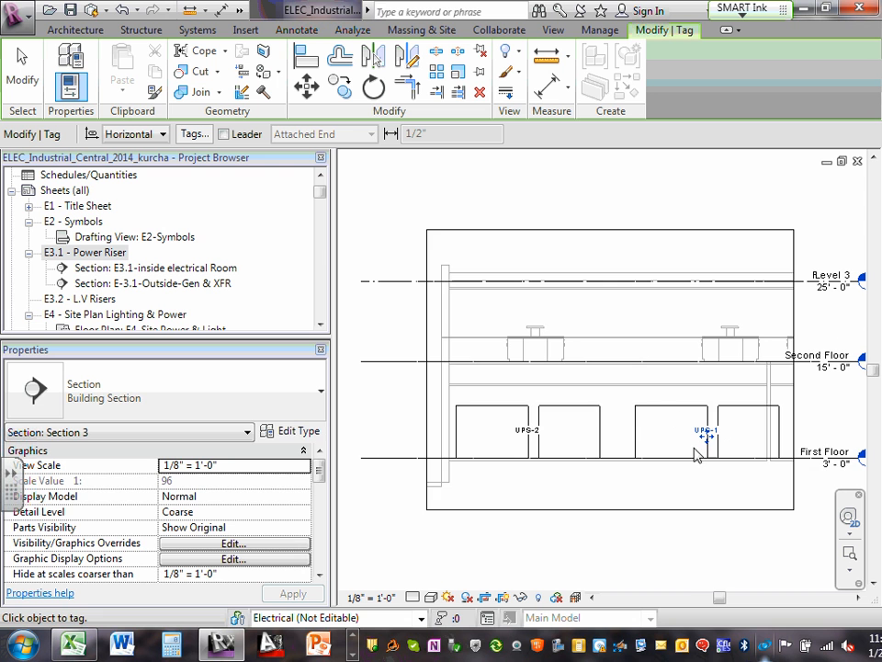
Step: Move the UPS-1 tag above its left cabinet and place a UPS-2 tag at the same height above its left cabinet
scroll(696, 454, up, 3)
drag(720, 426, 654, 355)
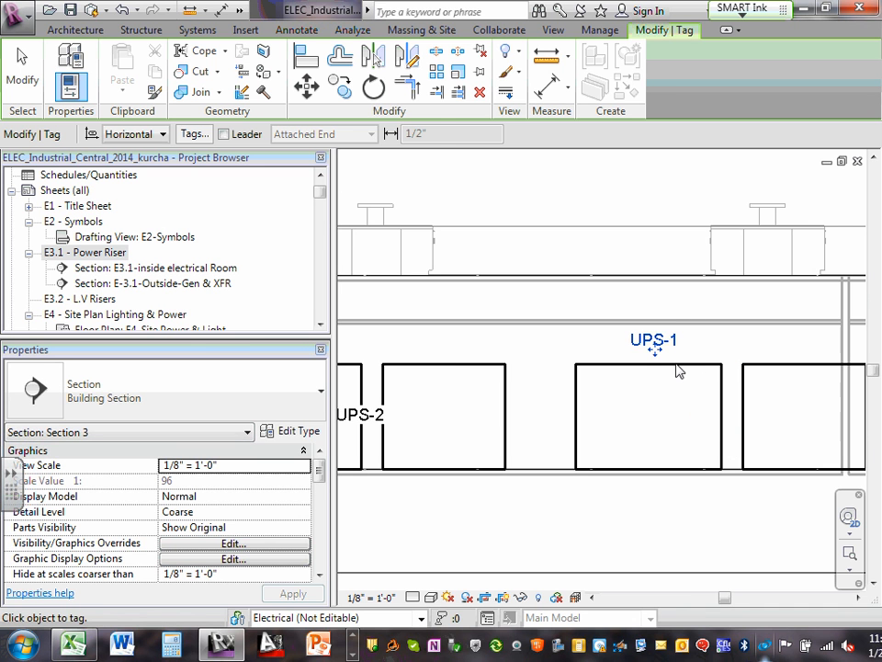
scroll(678, 370, down, 2)
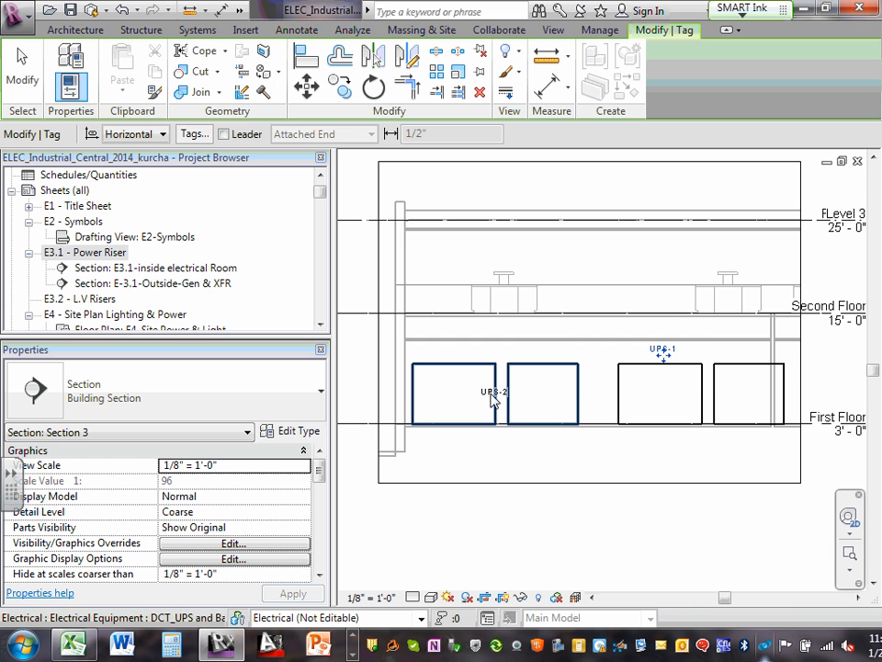
drag(493, 397, 455, 352)
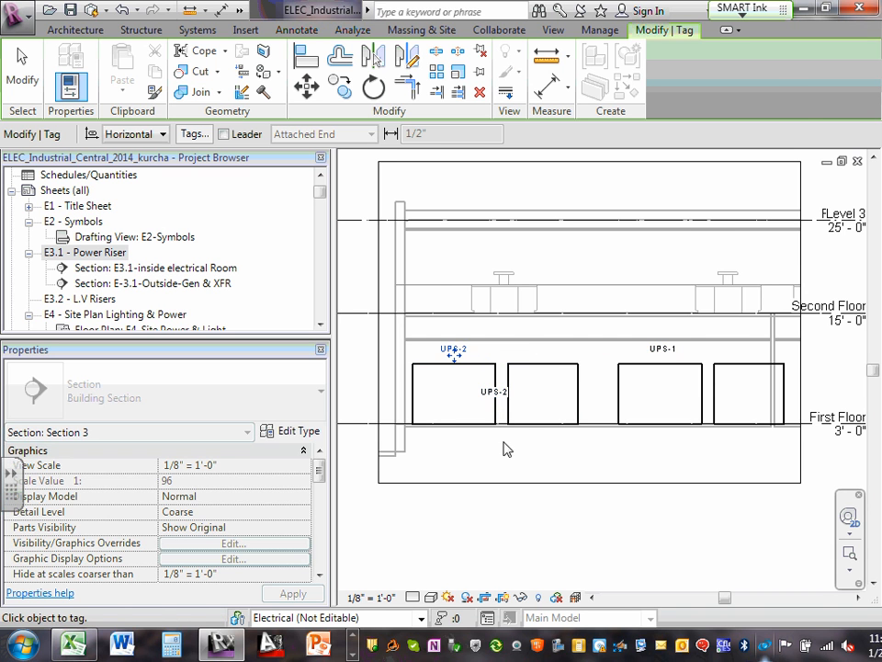
Step: Delete the duplicate UPS-2 tag sitting between the two UPS-2 cabinets
scroll(512, 447, down, 2)
scroll(524, 432, up, 1)
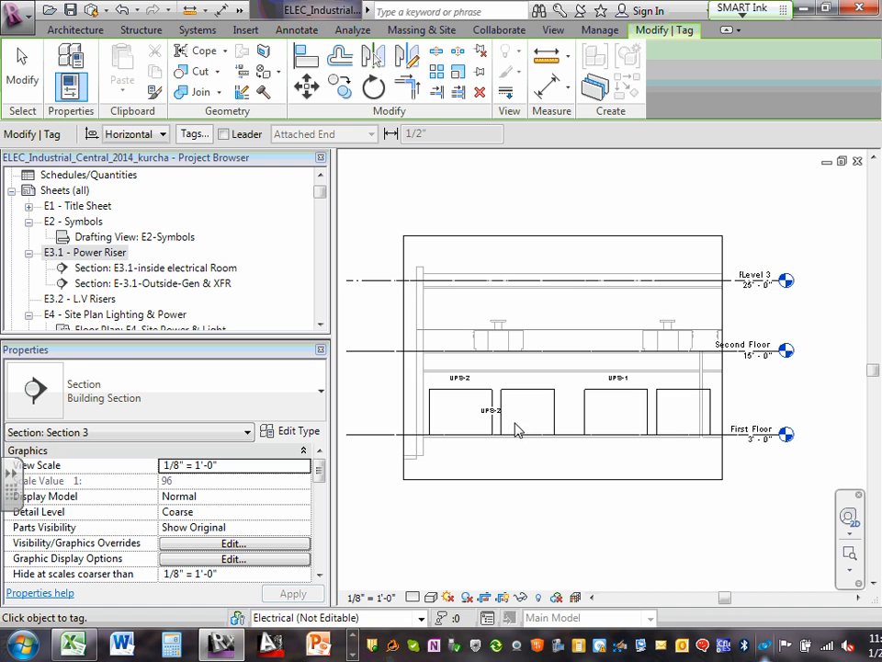
scroll(488, 415, up, 3)
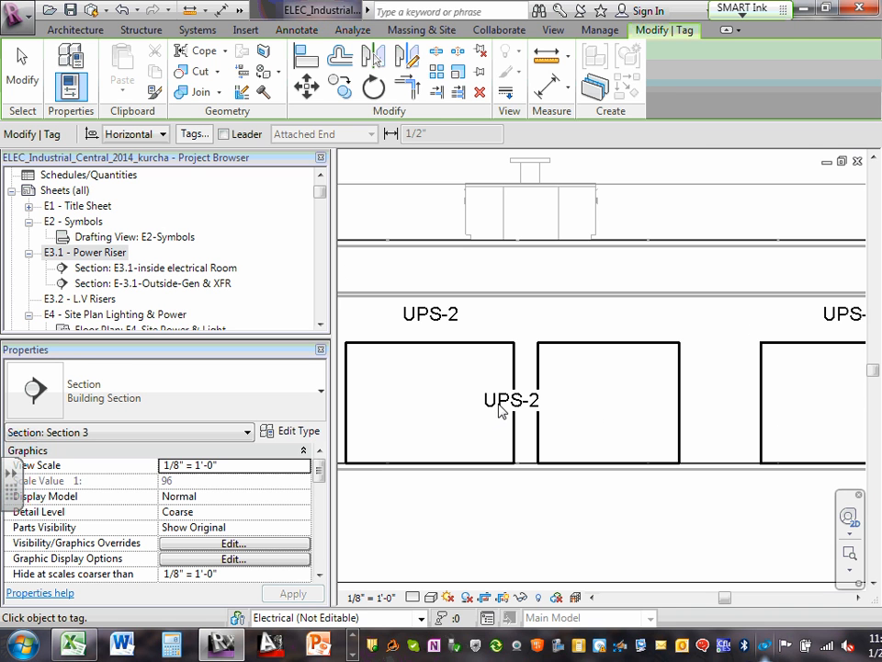
key(Escape)
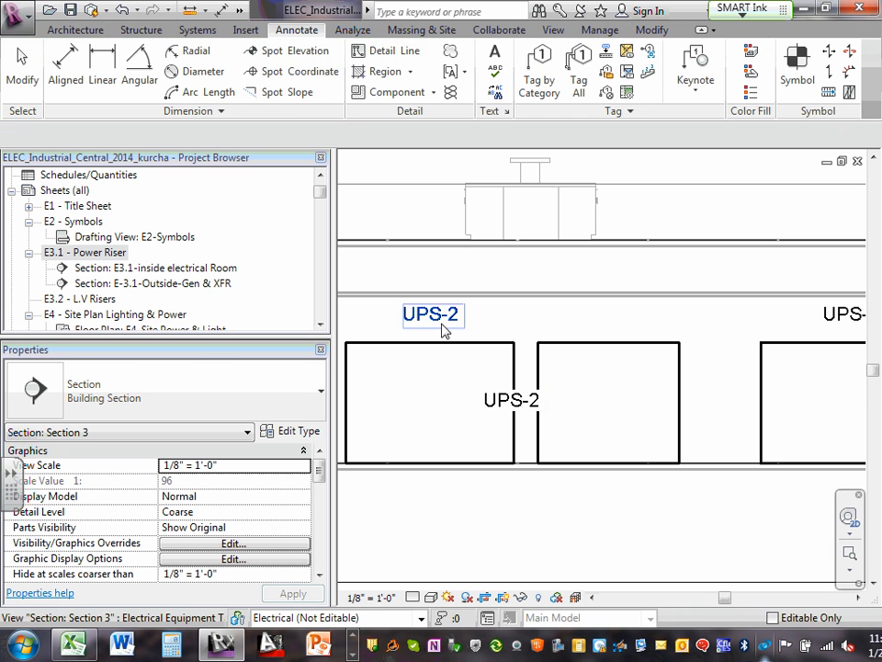
click(529, 413)
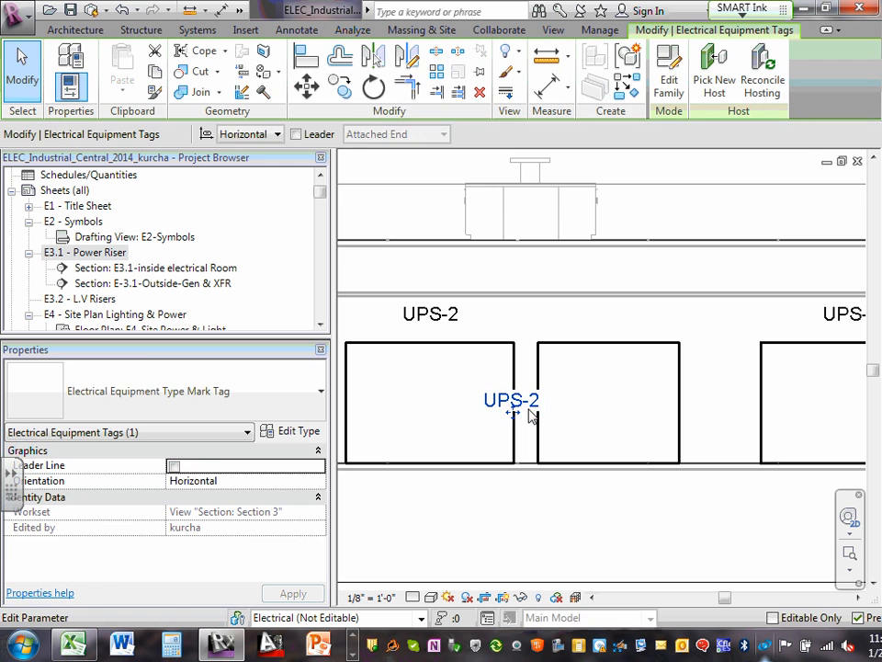
key(Delete)
scroll(503, 331, down, 3)
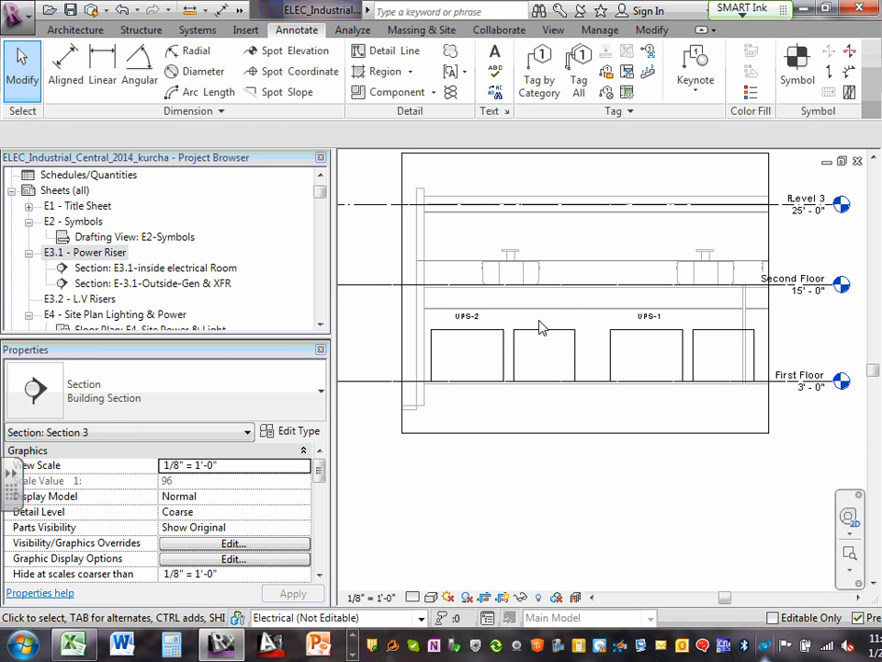
Step: Rename the Section 3 view as E3.1-UPS
scroll(735, 333, up, 1)
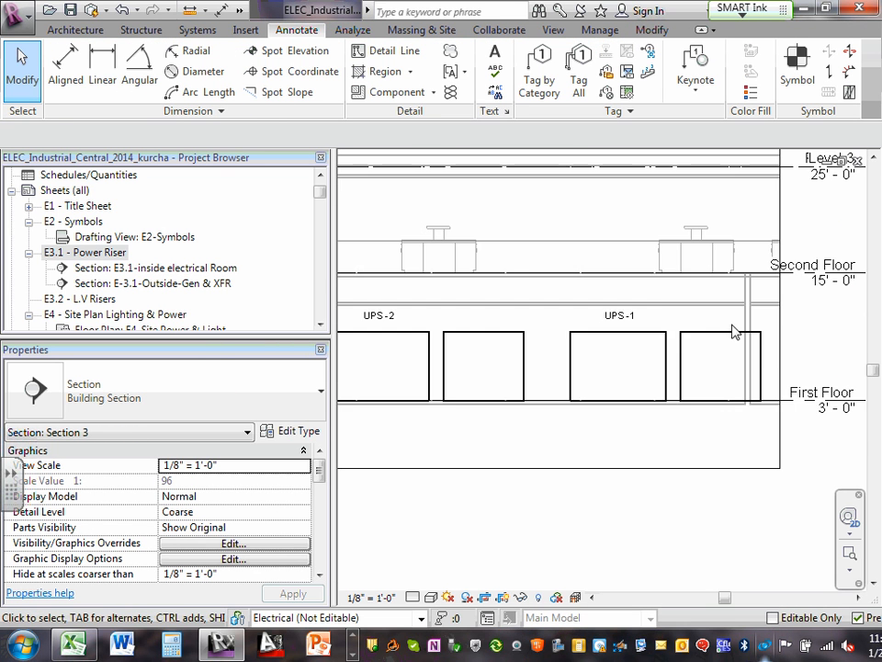
scroll(735, 330, down, 2)
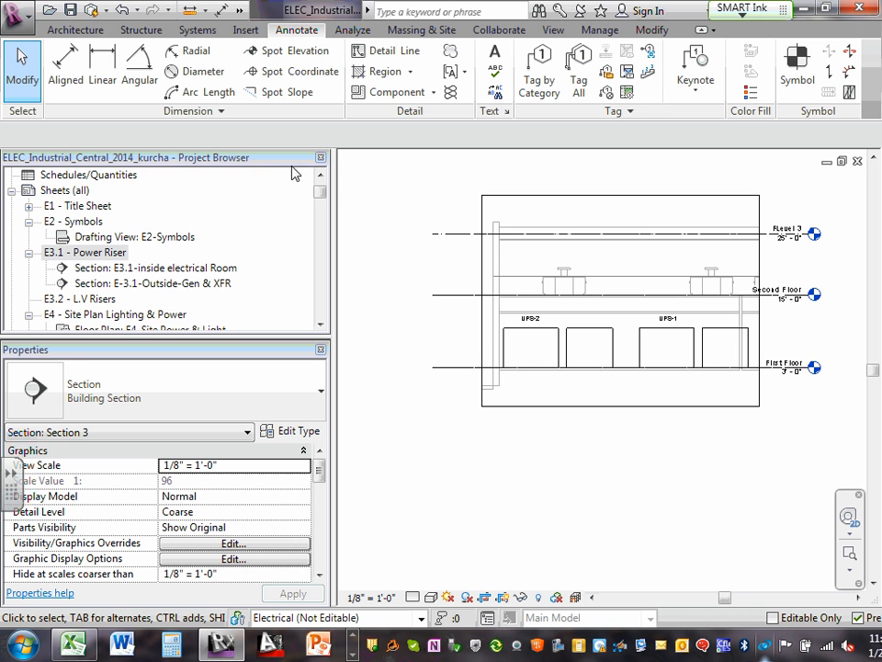
drag(321, 198, 321, 188)
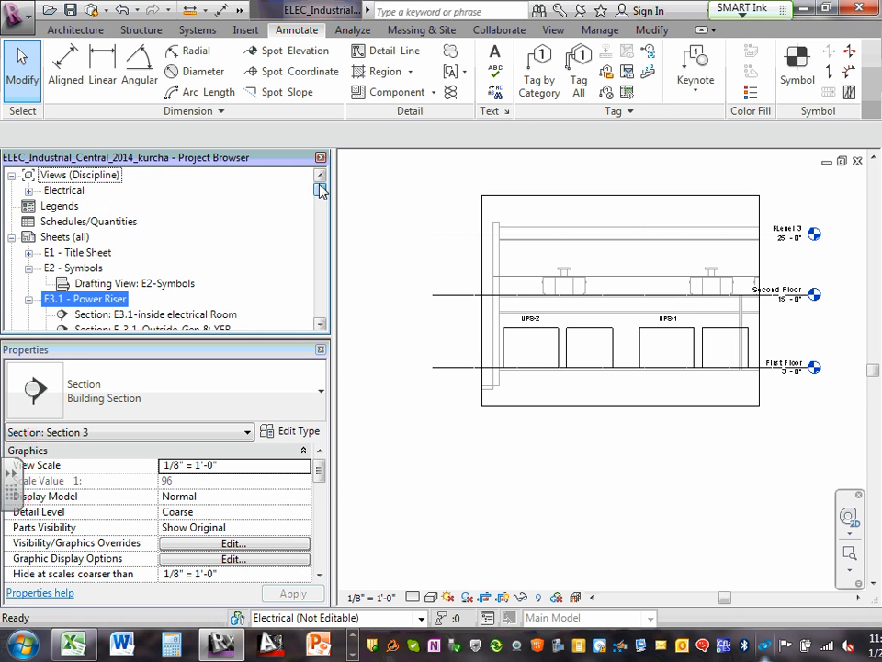
click(29, 191)
click(46, 206)
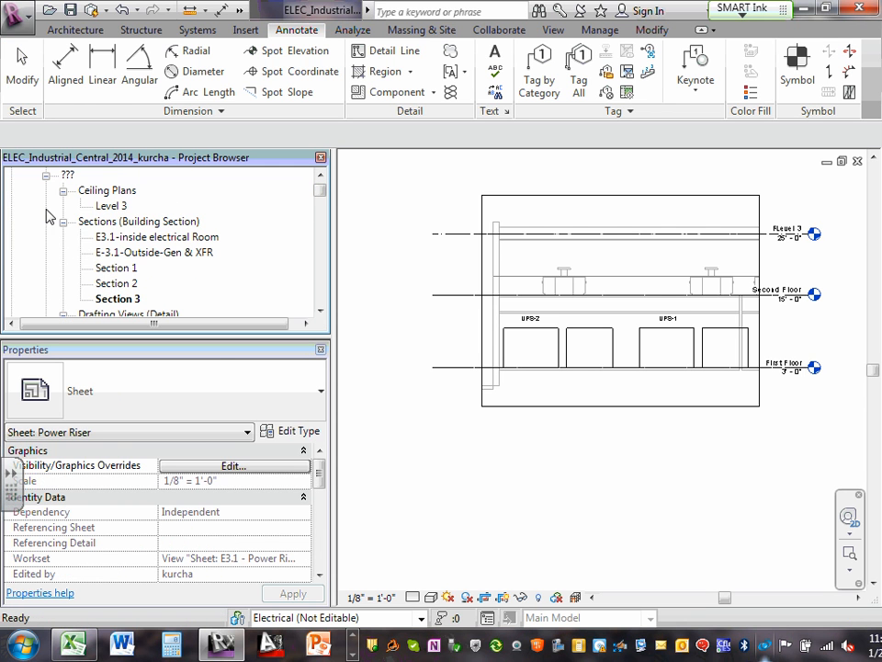
click(129, 300)
right_click(128, 300)
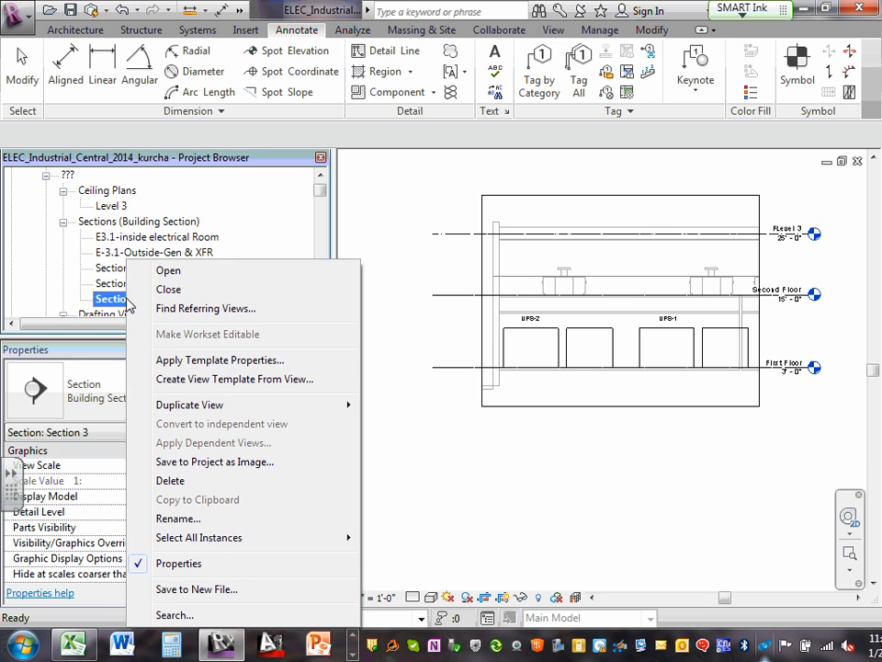
click(226, 518)
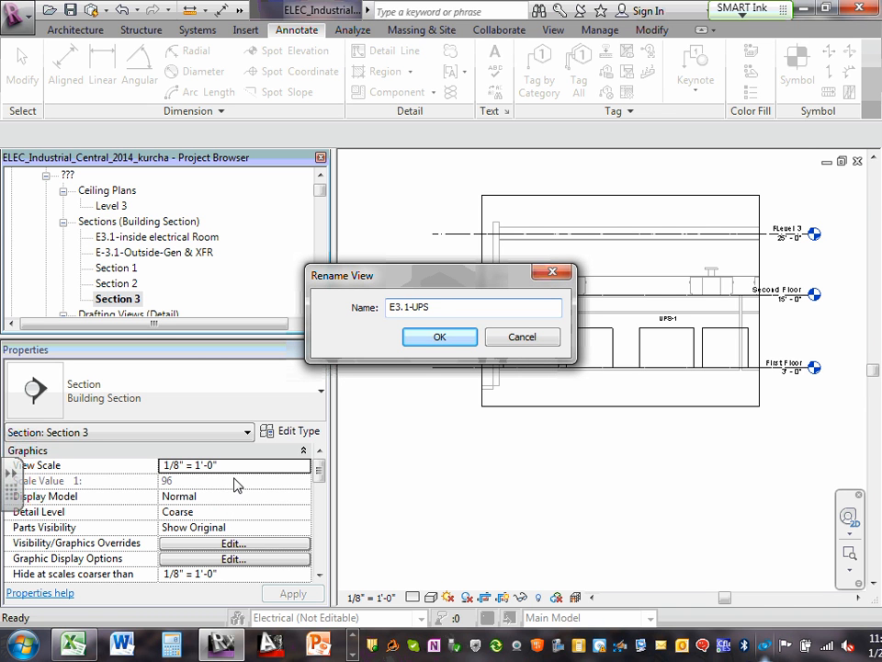
click(440, 337)
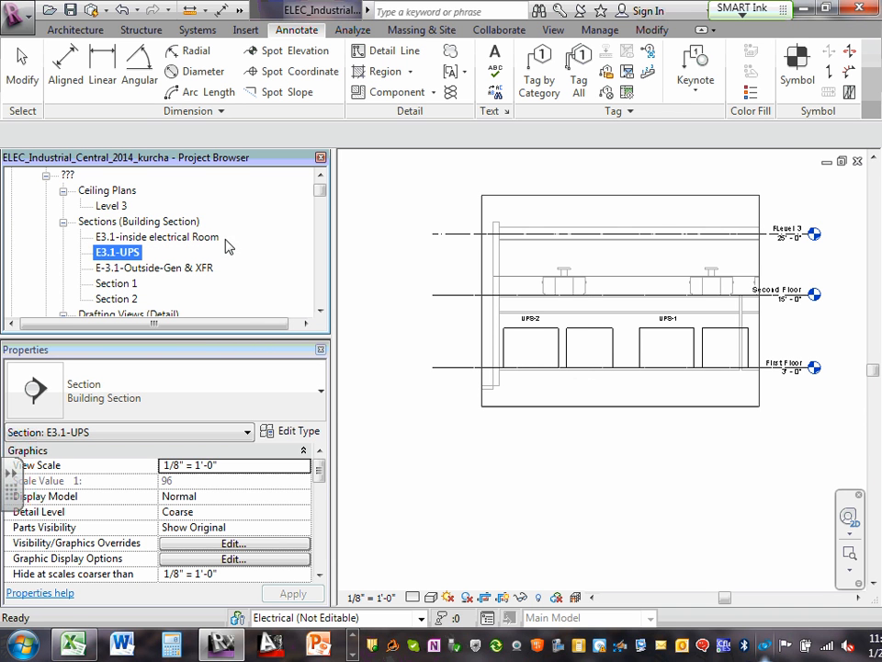
Step: Crop the UPS section vertically, lowering the upper edge to just above the cabinets and raising the lower edge to just beneath them
drag(323, 198, 333, 292)
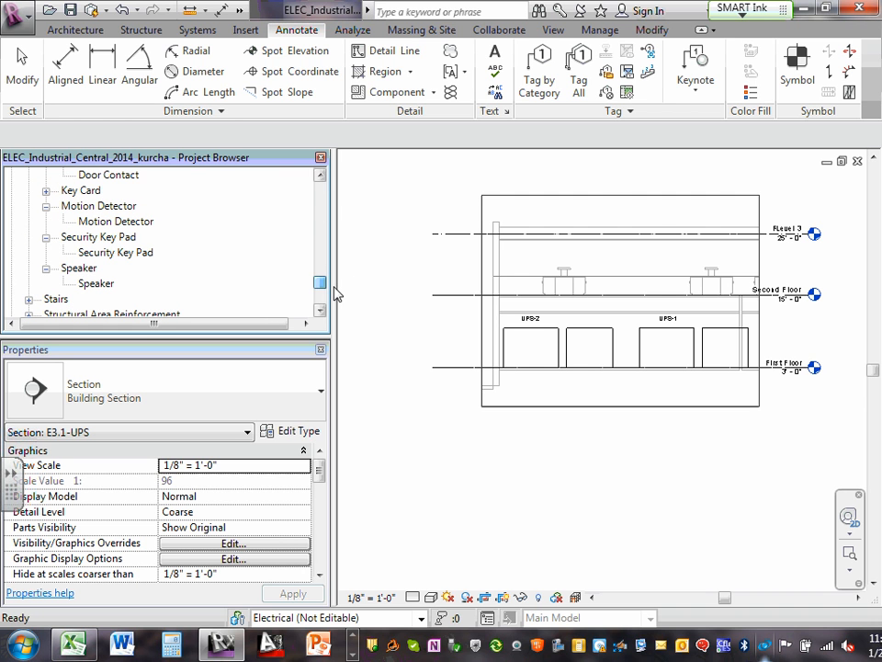
click(610, 195)
drag(621, 201, 663, 317)
scroll(687, 397, up, 1)
scroll(687, 398, up, 2)
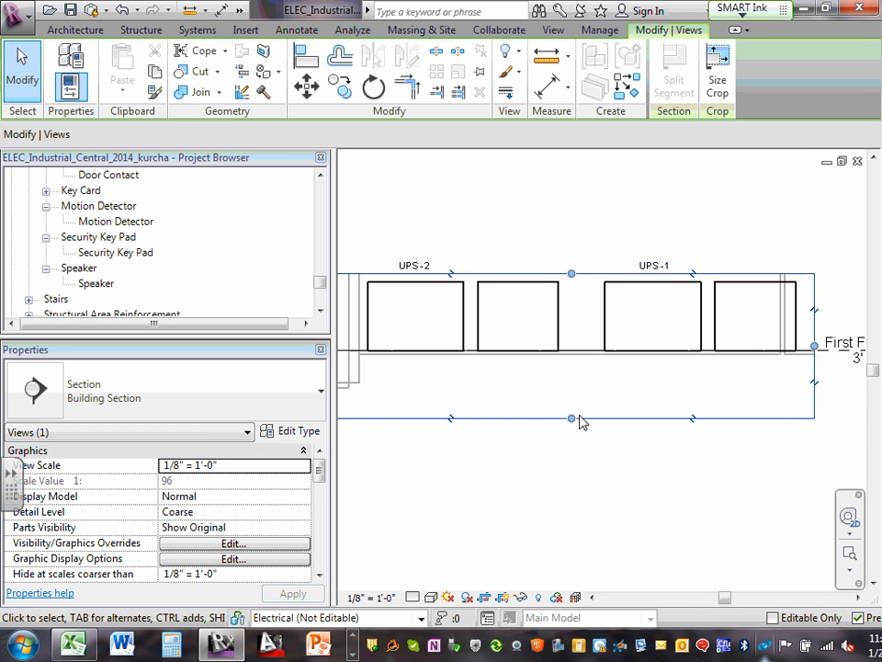
drag(571, 418, 561, 360)
scroll(563, 368, down, 2)
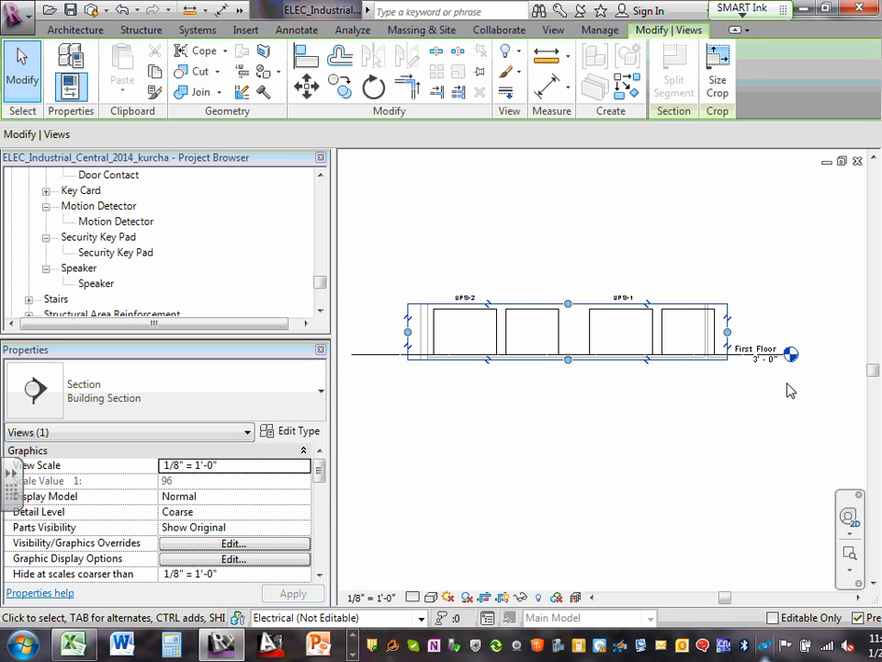
Step: Hide the Level 1 and First Floor level lines and the background building model by element in the UPS section
click(781, 358)
click(770, 353)
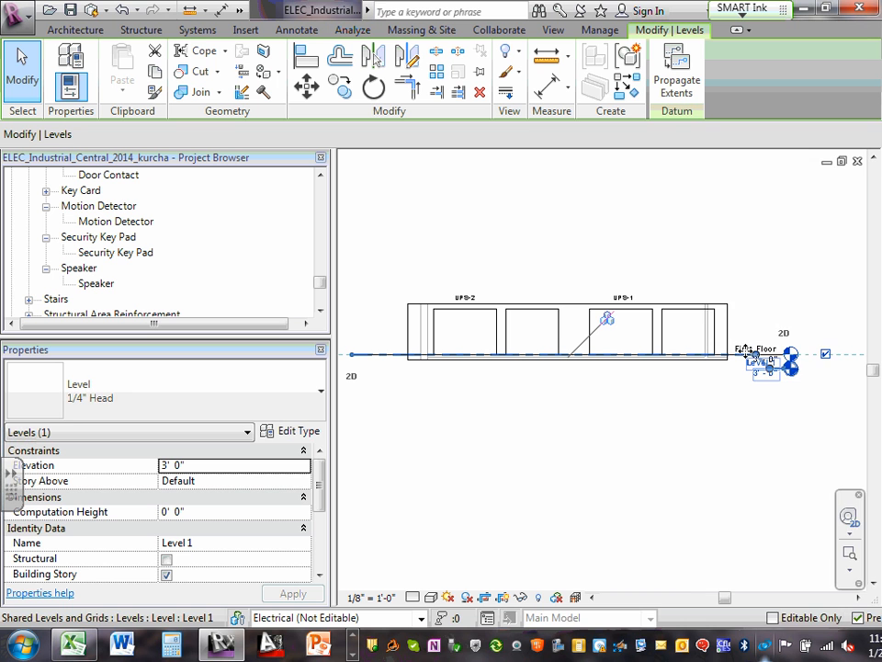
right_click(751, 350)
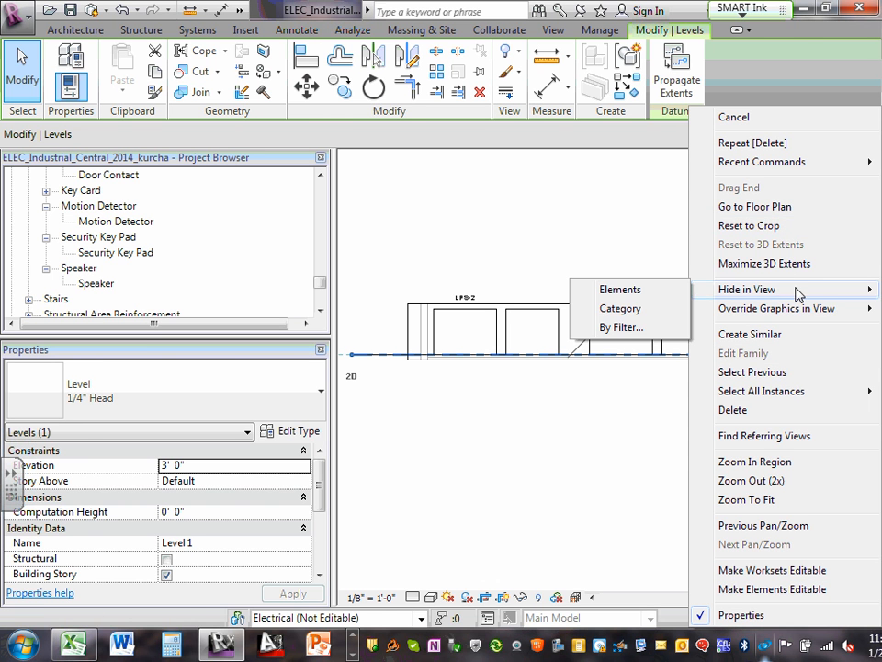
click(639, 289)
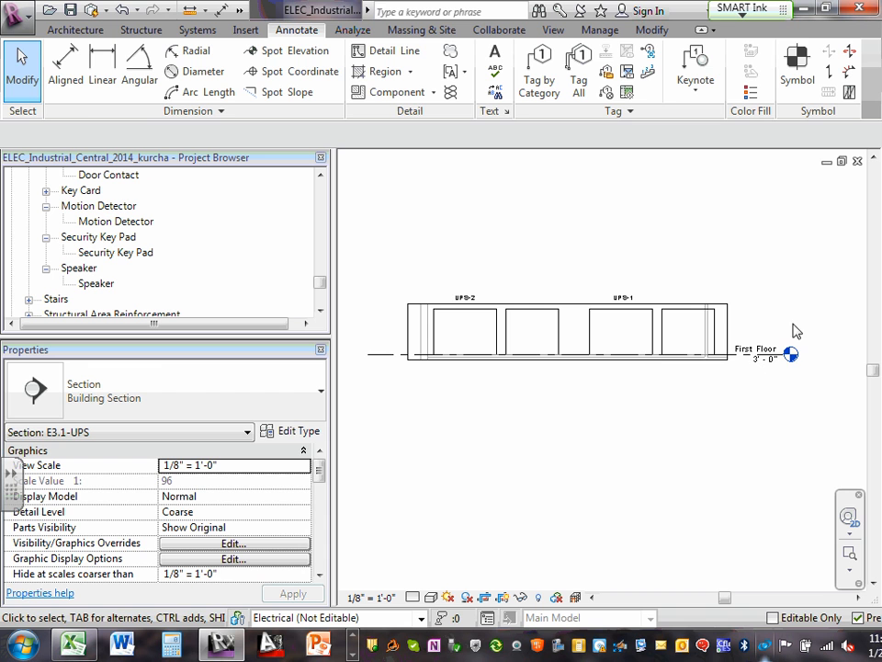
drag(755, 378, 754, 378)
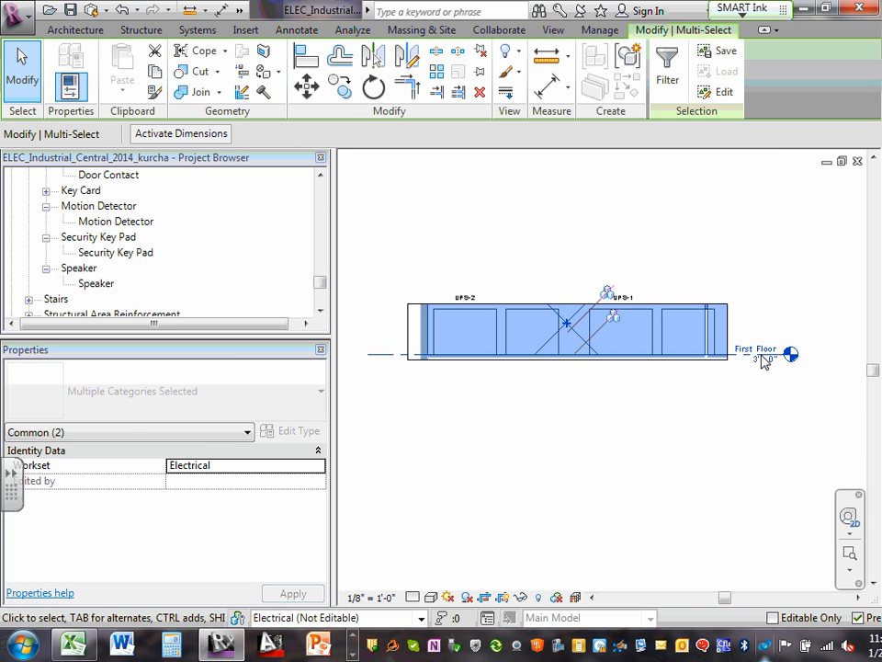
right_click(763, 355)
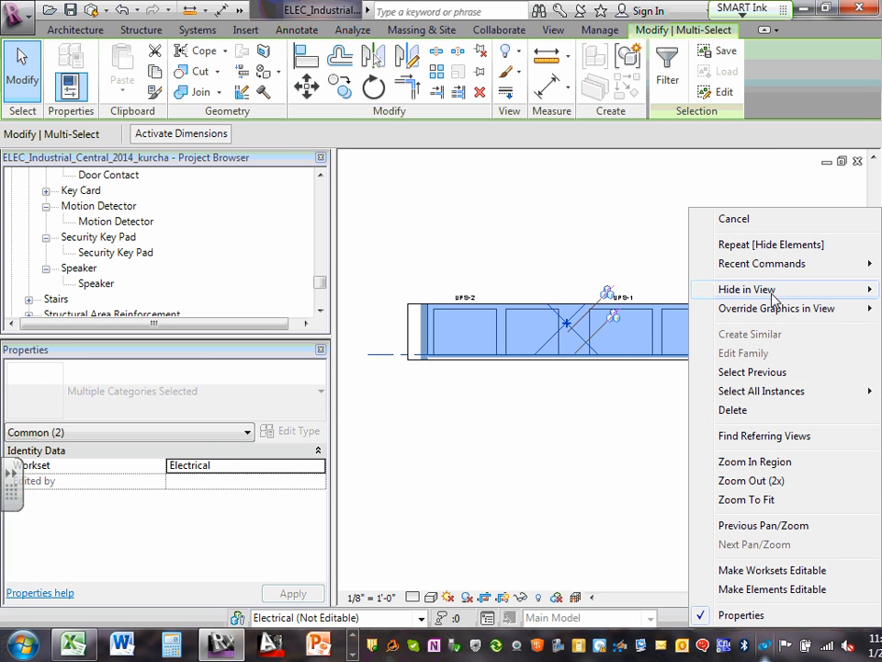
mouse_move(772, 292)
click(630, 292)
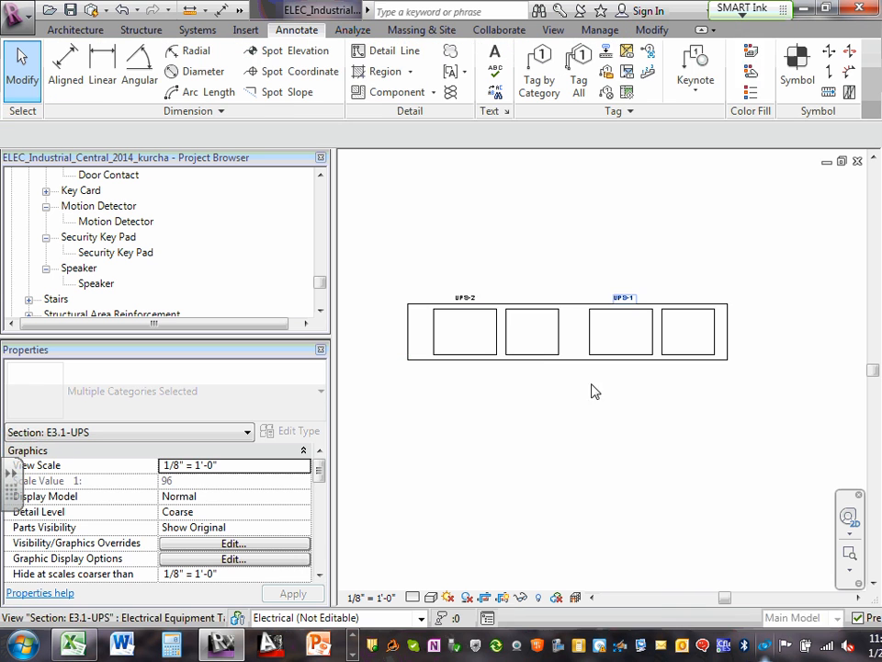
Step: Tighten the crop region's left, right and lower edges closely around the four UPS cabinets
click(409, 332)
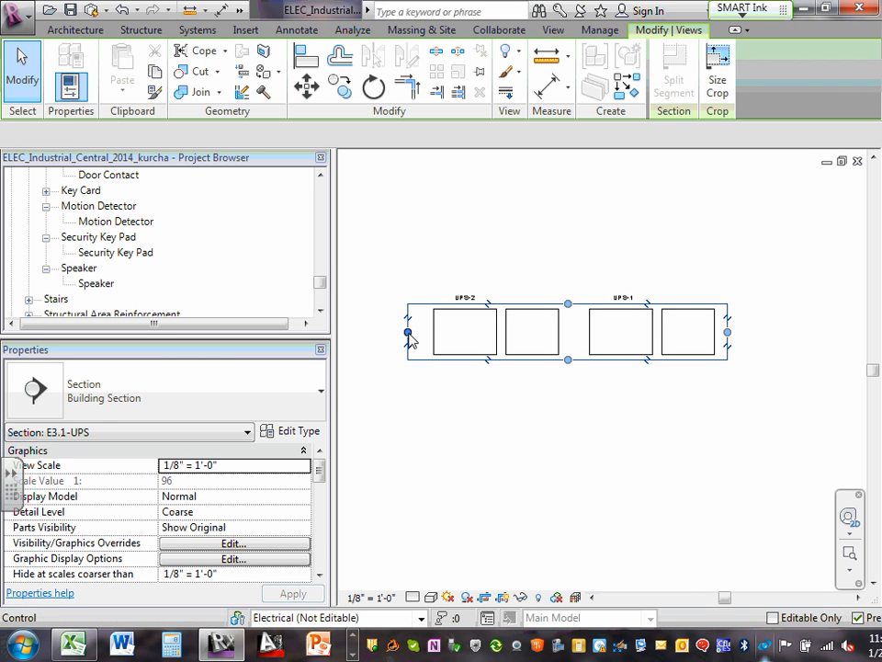
drag(408, 333, 431, 333)
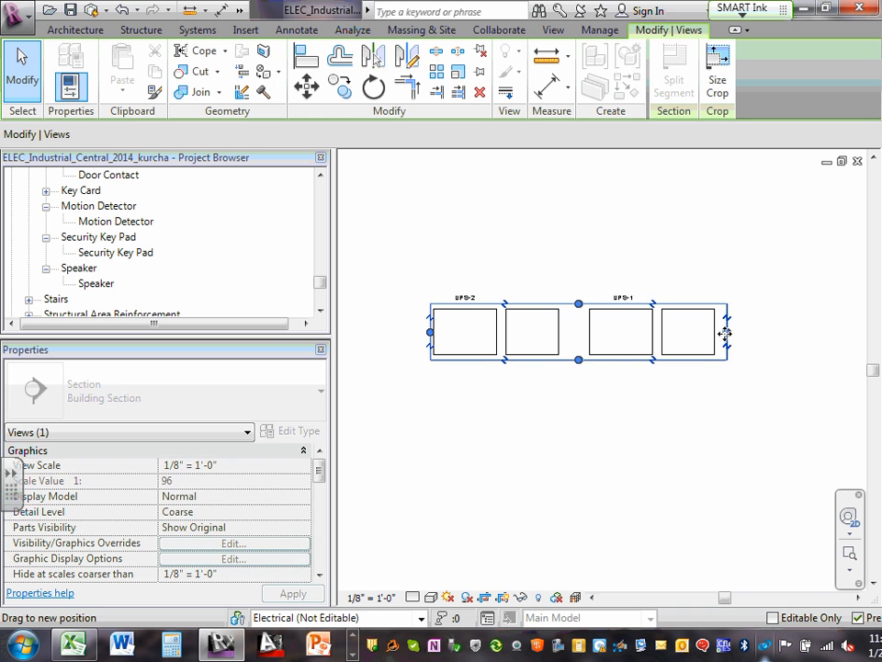
drag(725, 333, 718, 335)
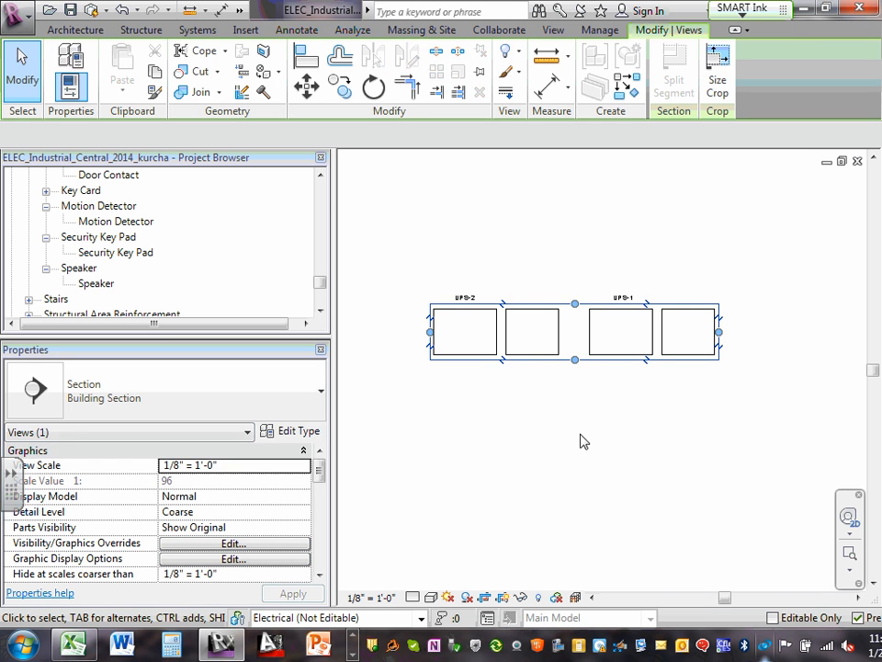
click(583, 441)
click(577, 360)
drag(576, 360, 575, 359)
click(542, 455)
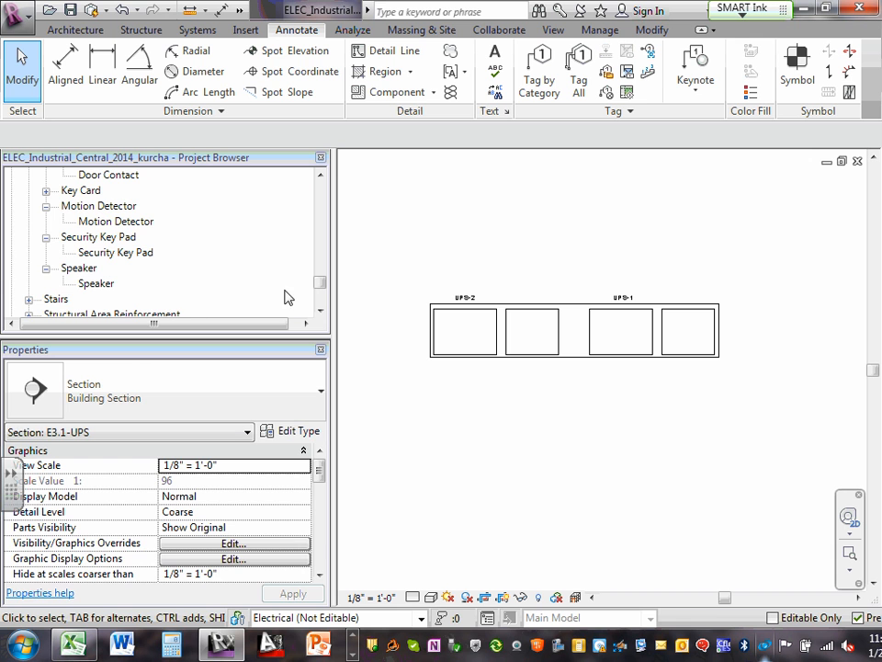
Step: Open the E3.1 - Power Riser sheet
drag(318, 283, 316, 211)
scroll(148, 252, down, 3)
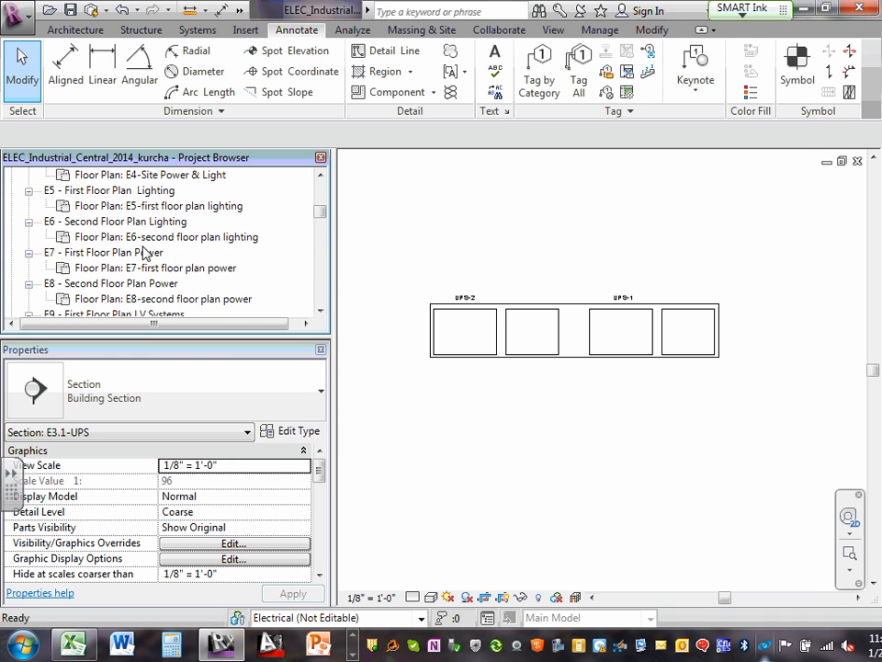
scroll(132, 252, up, 4)
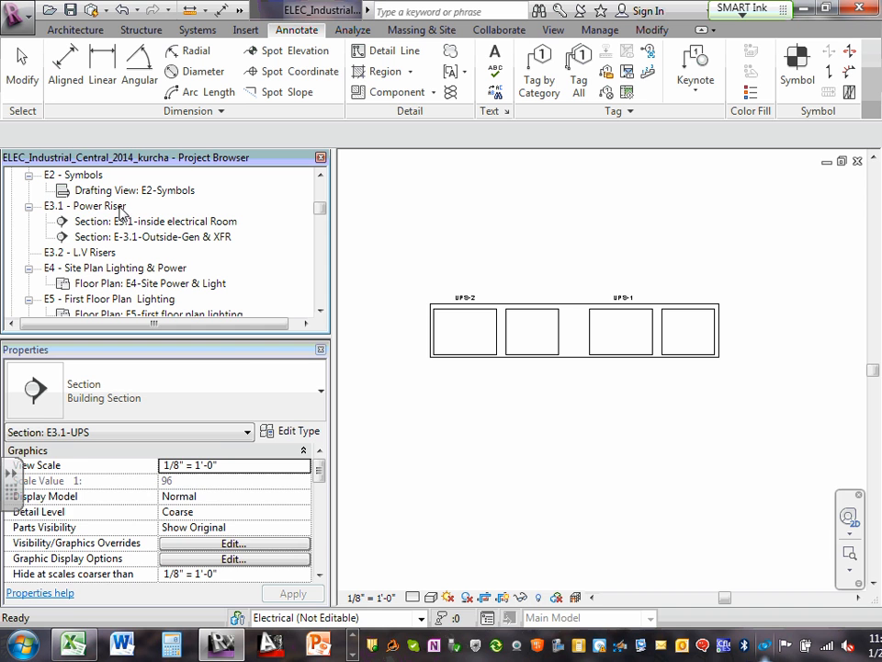
double_click(110, 206)
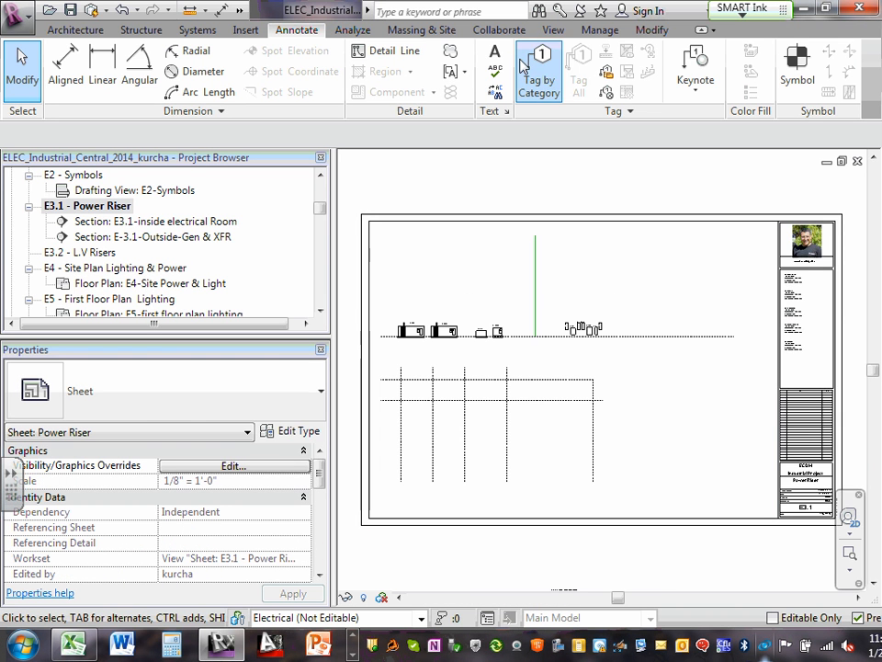
Step: Add the E3.1-UPS section to the sheet, placing it just above the dashed line to the right of the electrical room equipment
right_click(116, 208)
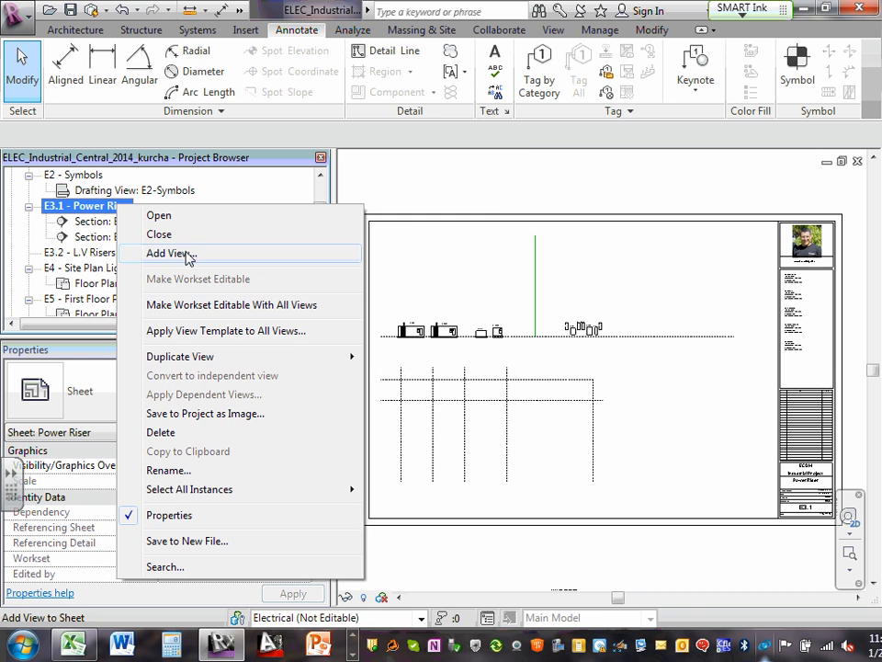
click(184, 253)
drag(503, 246, 542, 341)
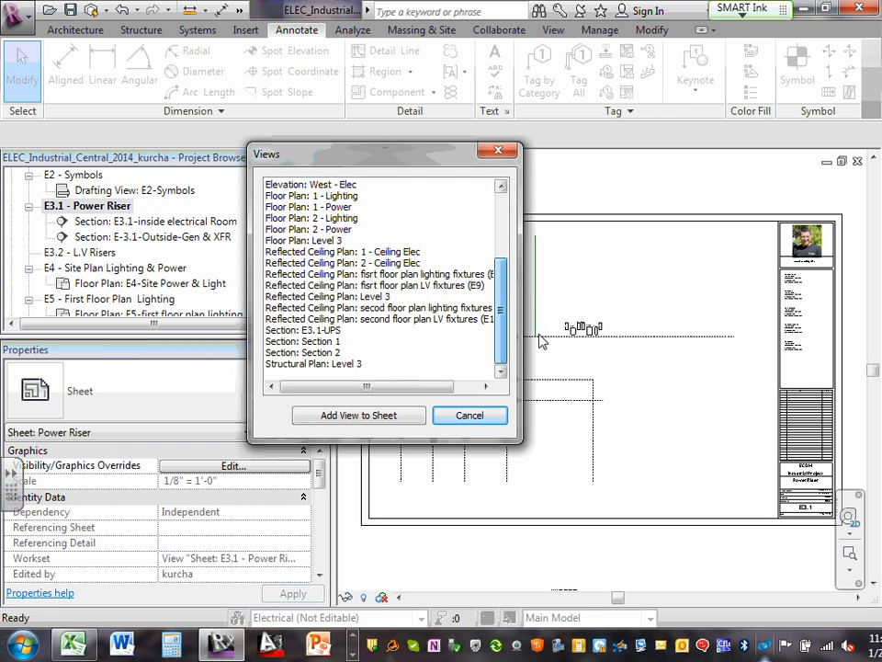
click(350, 333)
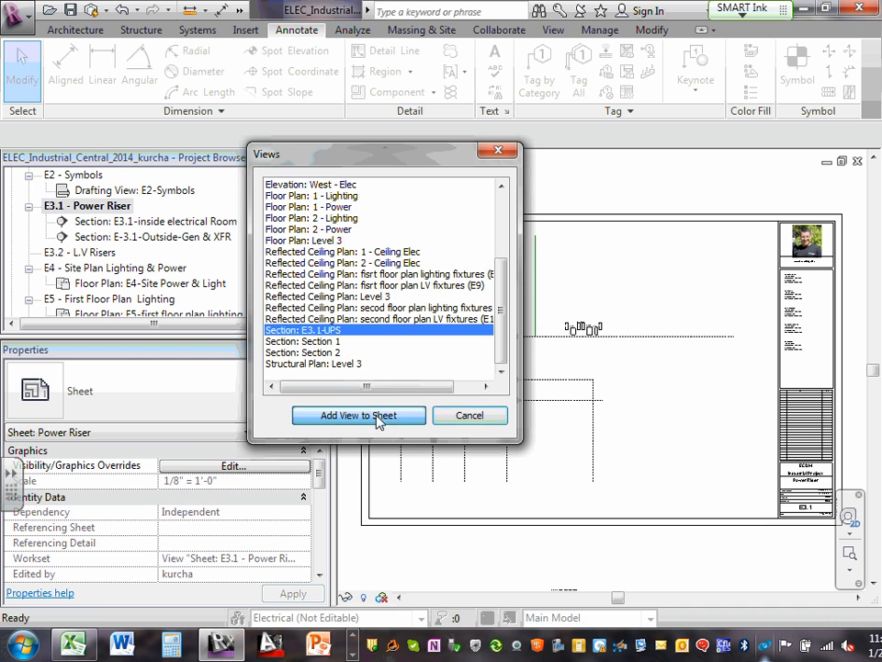
click(375, 418)
scroll(631, 346, up, 5)
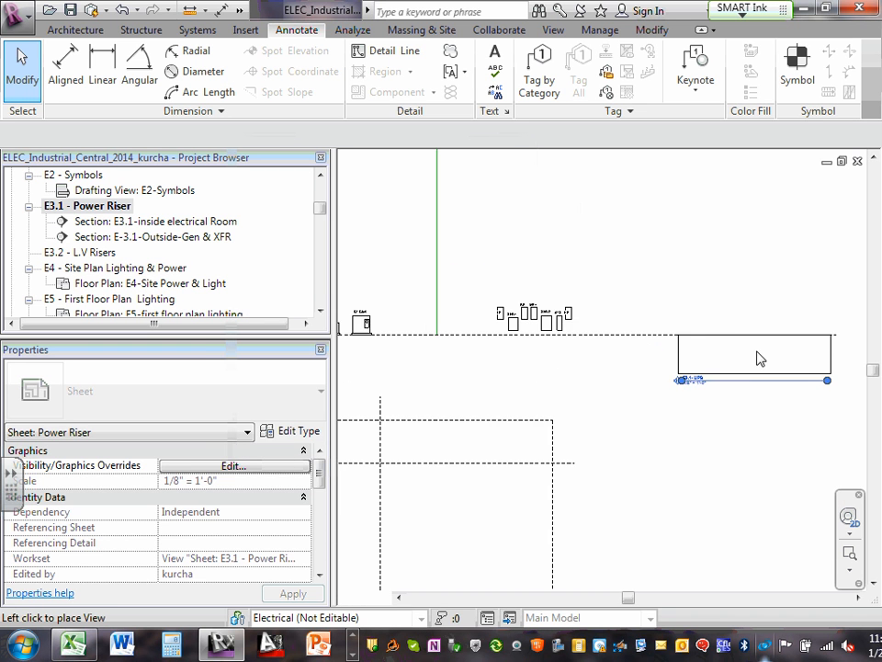
click(641, 305)
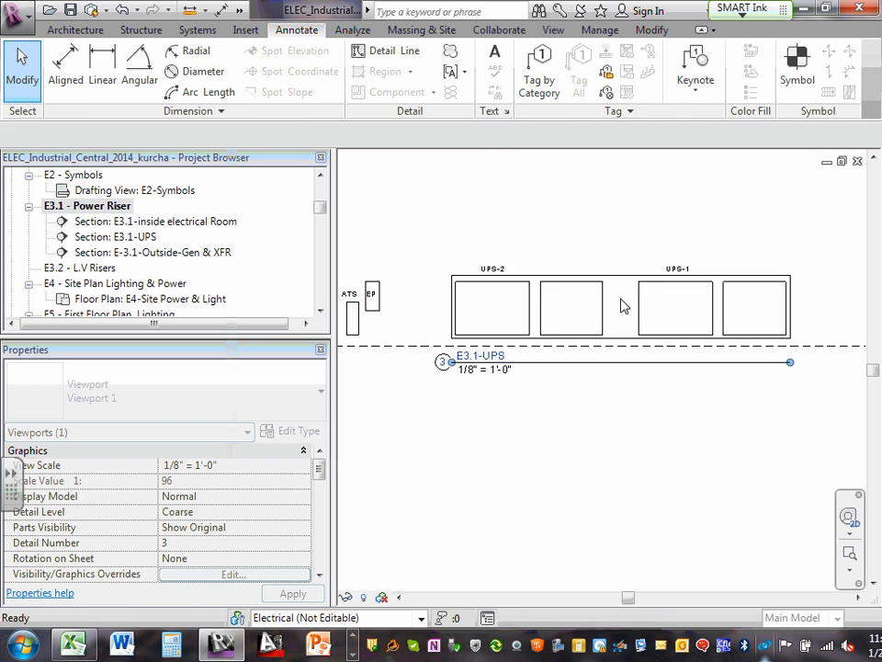
Step: Move the UPS viewport's title off the drawing, below the sheet border beside the other viewport titles
click(631, 364)
scroll(629, 360, down, 2)
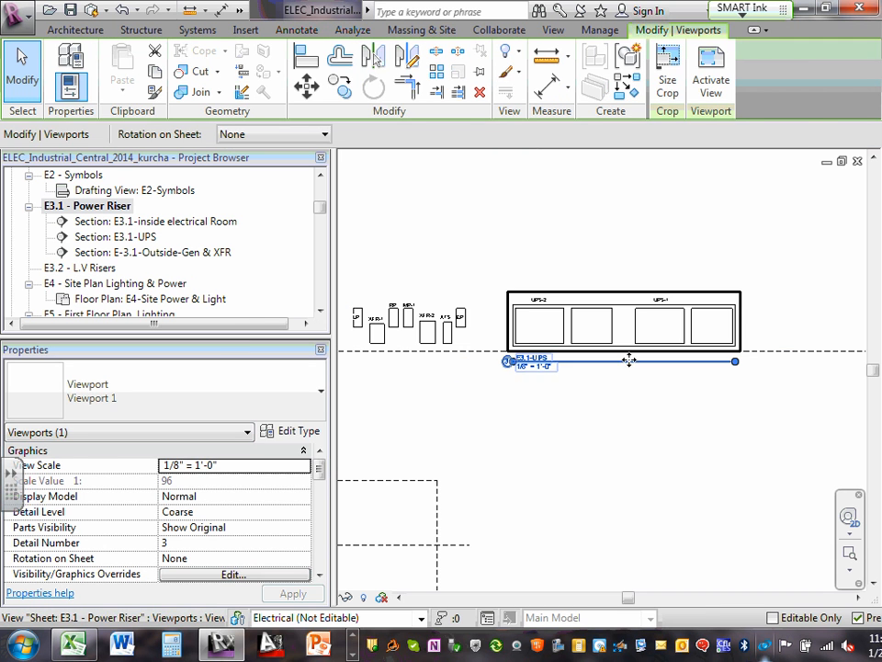
click(648, 411)
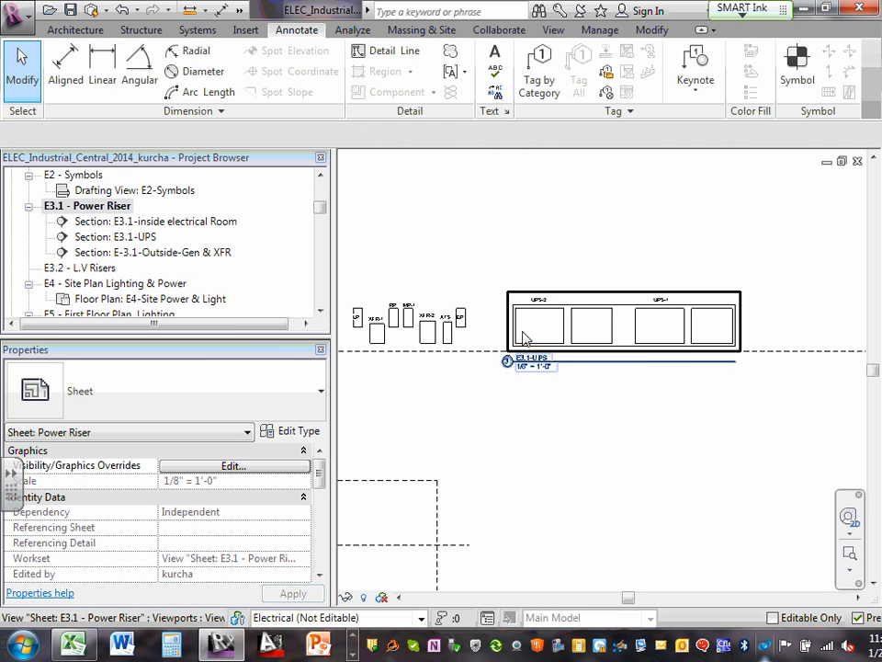
scroll(533, 353, down, 1)
click(554, 360)
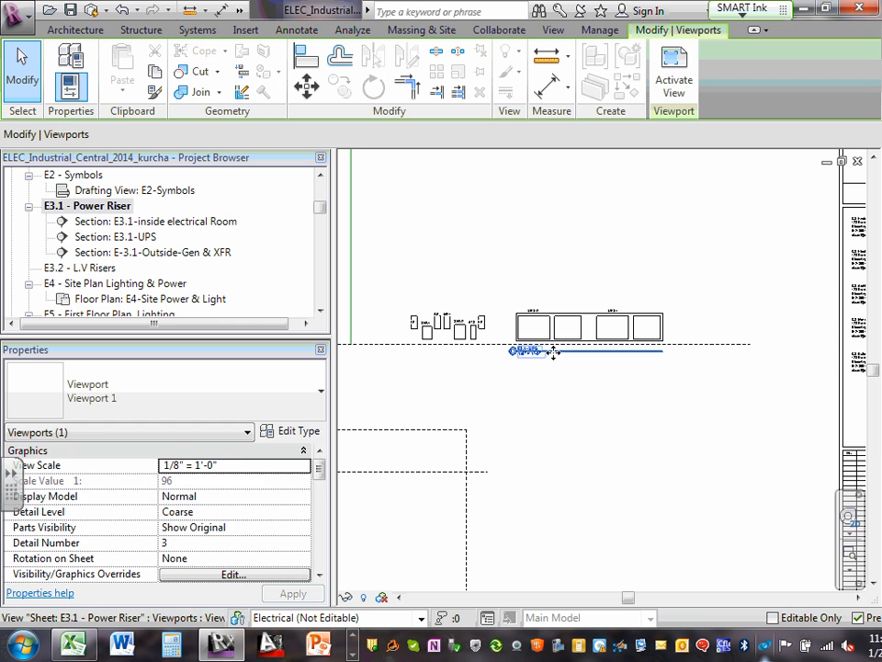
drag(553, 356, 582, 474)
scroll(602, 386, down, 3)
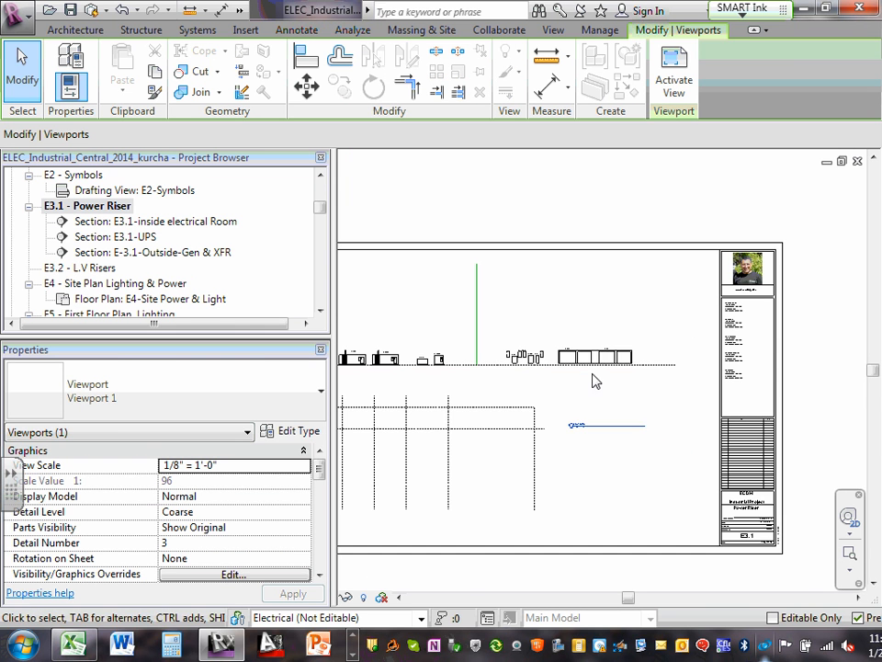
scroll(597, 391, down, 2)
mouse_move(593, 394)
mouse_down()
mouse_move(612, 493)
mouse_move(611, 485)
mouse_up()
click(613, 470)
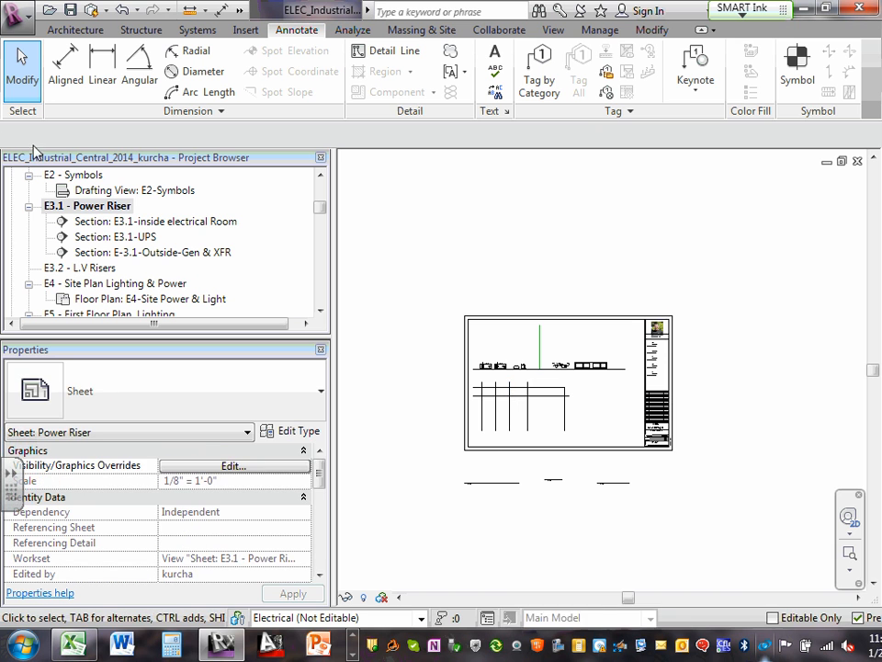
Step: Compare the three E3.1 section views and inspect how their crop boundaries appear on the E3.1 - Power Riser sheet
double_click(114, 223)
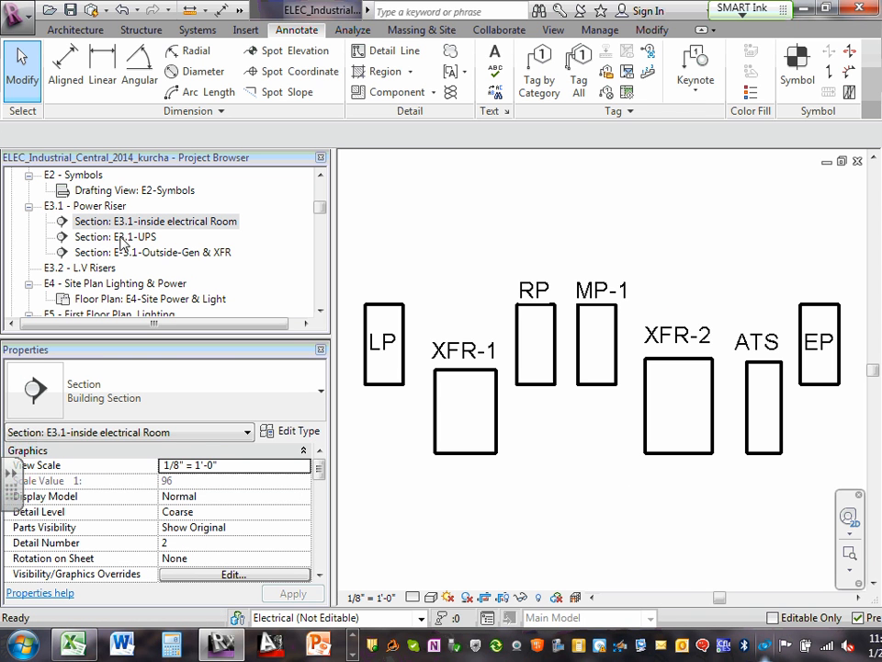
double_click(120, 237)
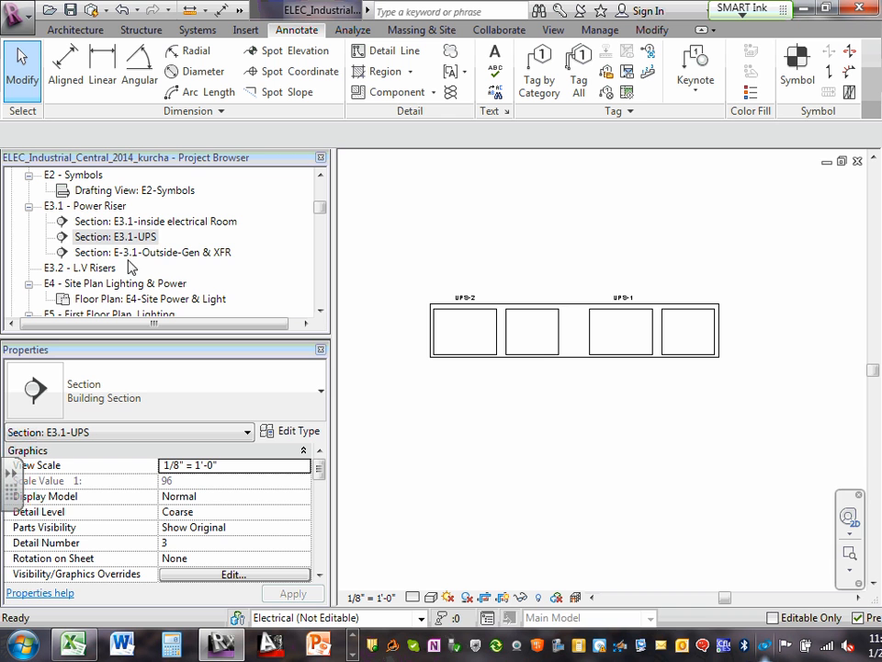
double_click(129, 256)
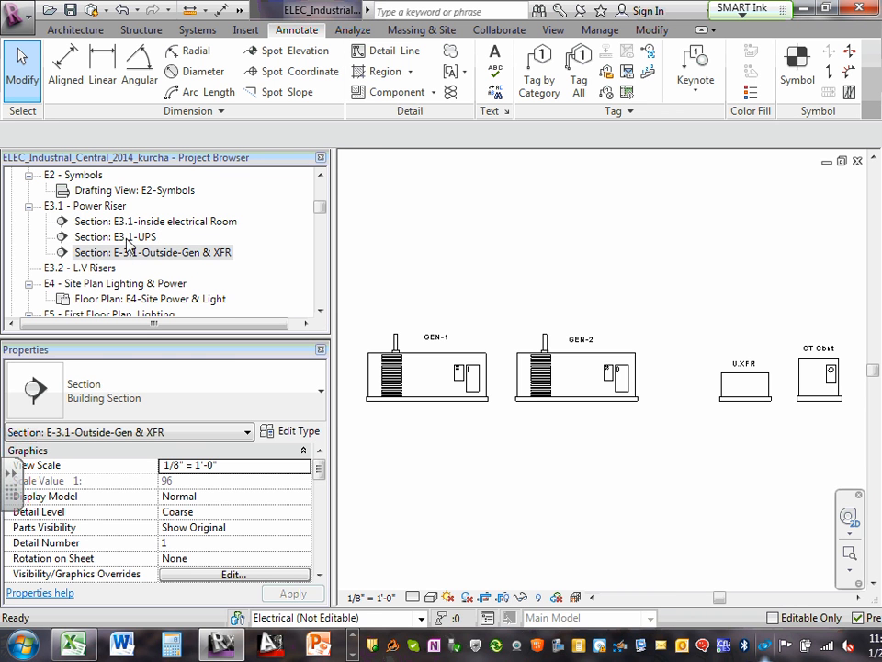
double_click(112, 205)
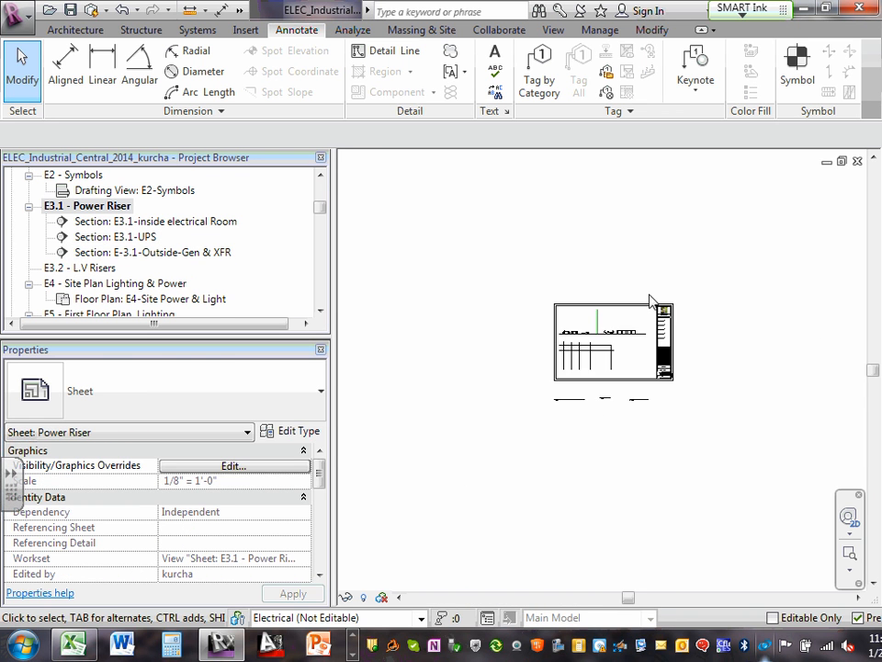
scroll(650, 299, up, 6)
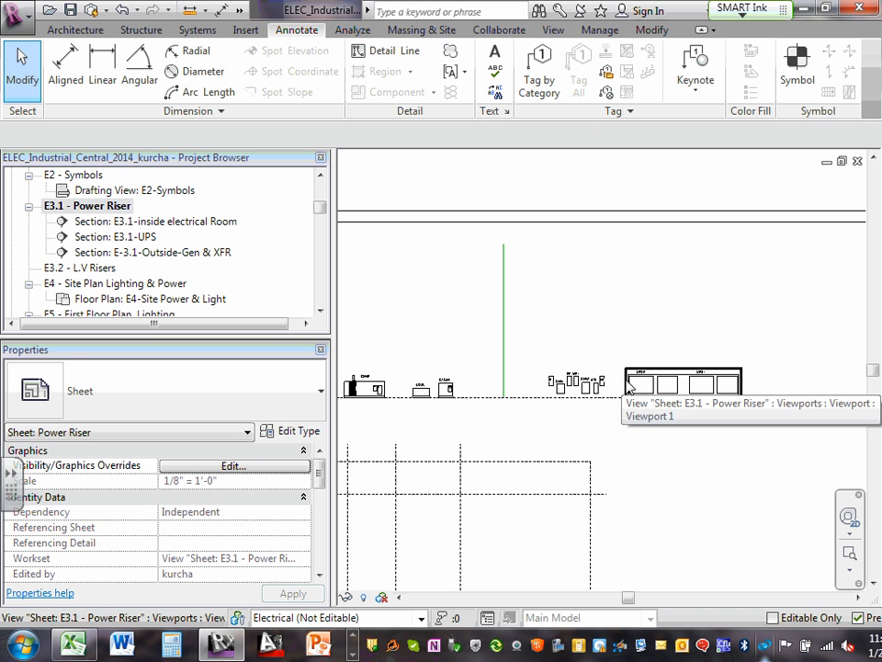
scroll(555, 369, up, 5)
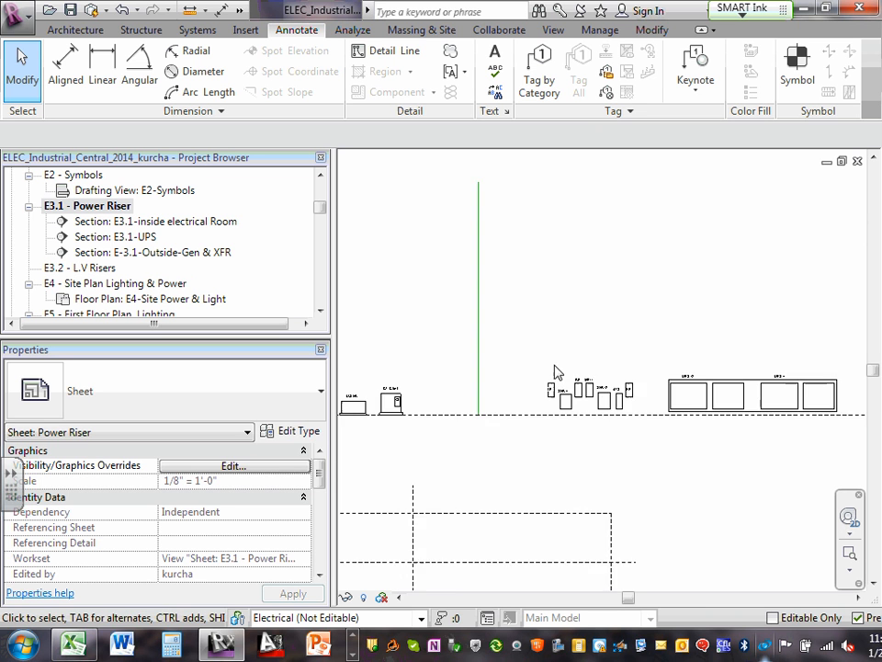
scroll(699, 441, down, 6)
scroll(774, 427, up, 5)
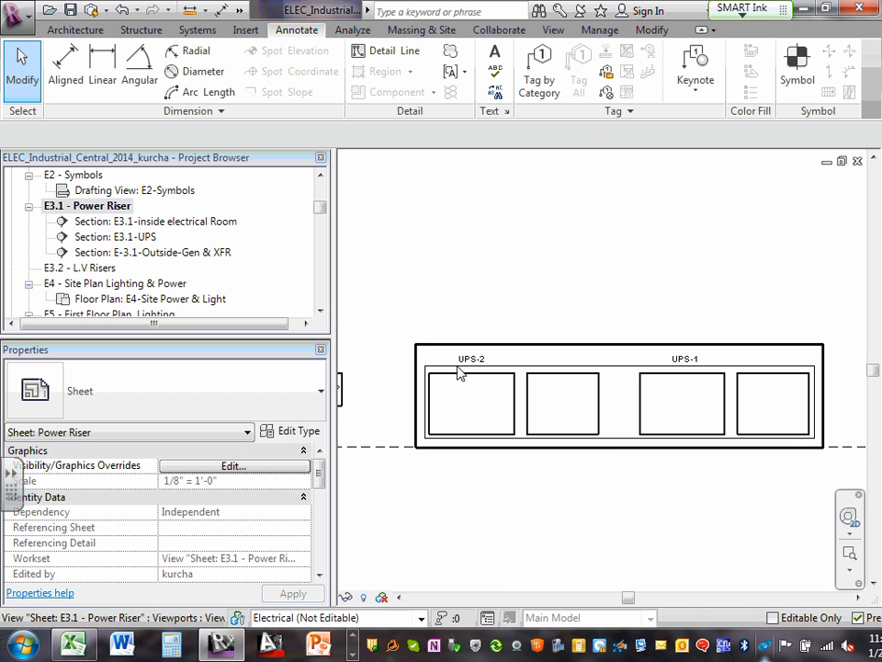
Step: Hide the crop region in the E3.1-UPS section and return to the E3.1 - Power Riser sheet
double_click(135, 239)
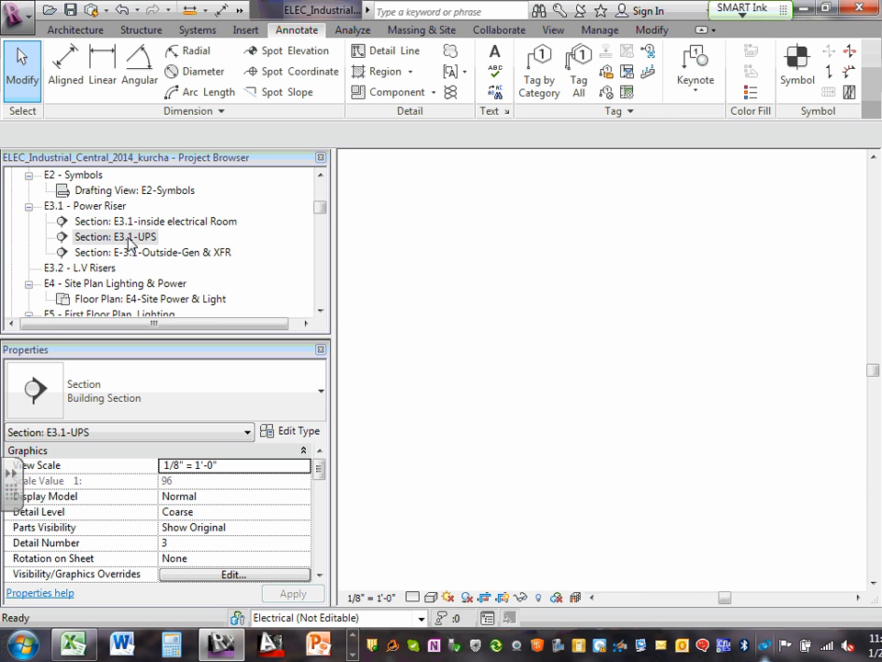
click(503, 599)
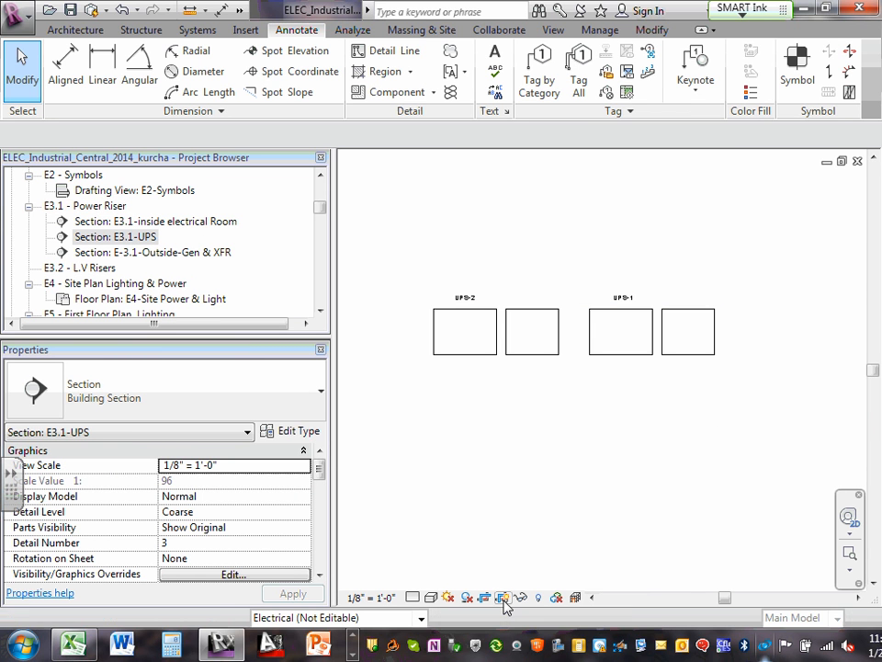
double_click(89, 203)
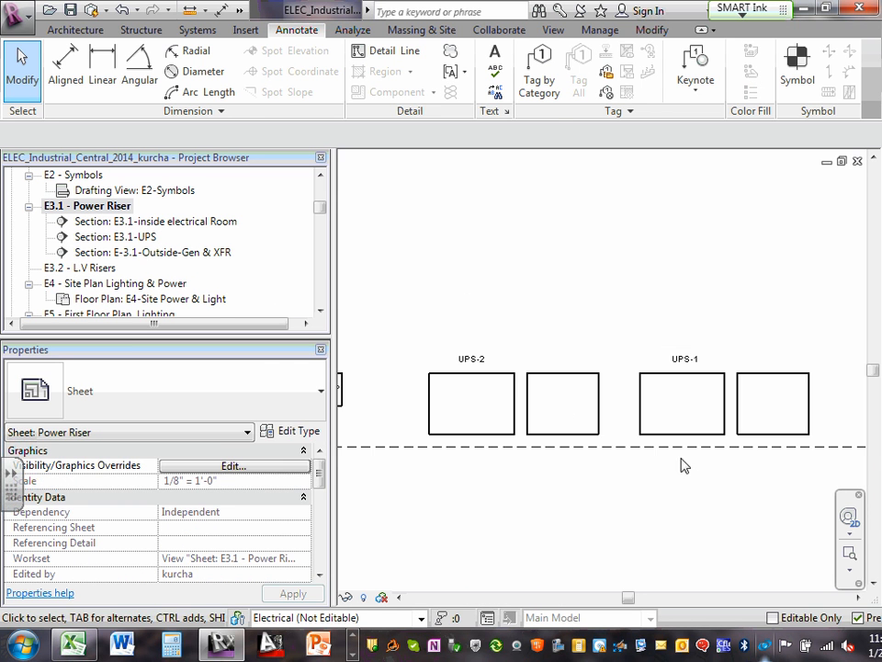
Step: Lower the UPS viewport slightly so the bases of its four cabinets rest on the dashed line
scroll(673, 451, down, 2)
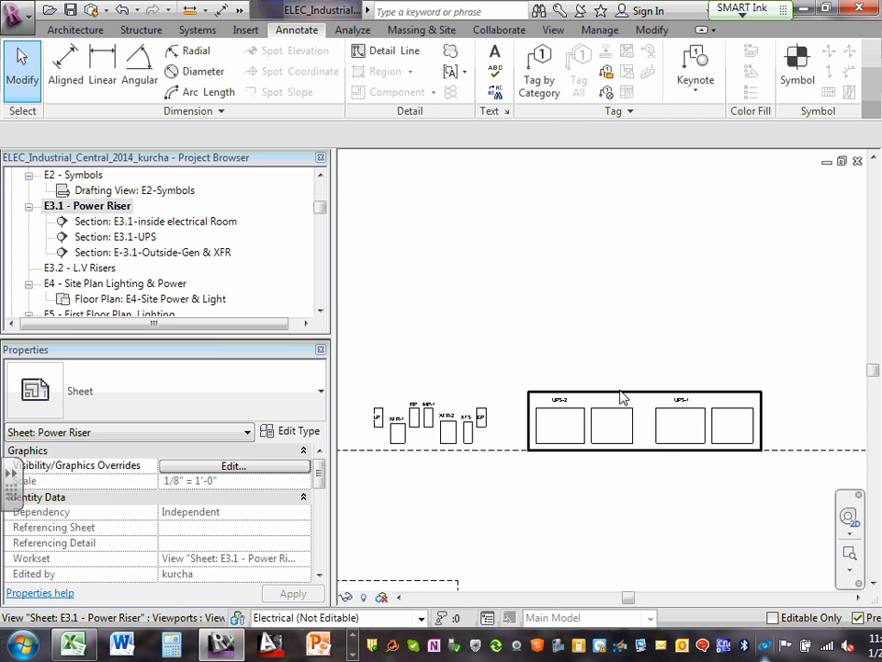
click(621, 391)
drag(621, 392, 622, 397)
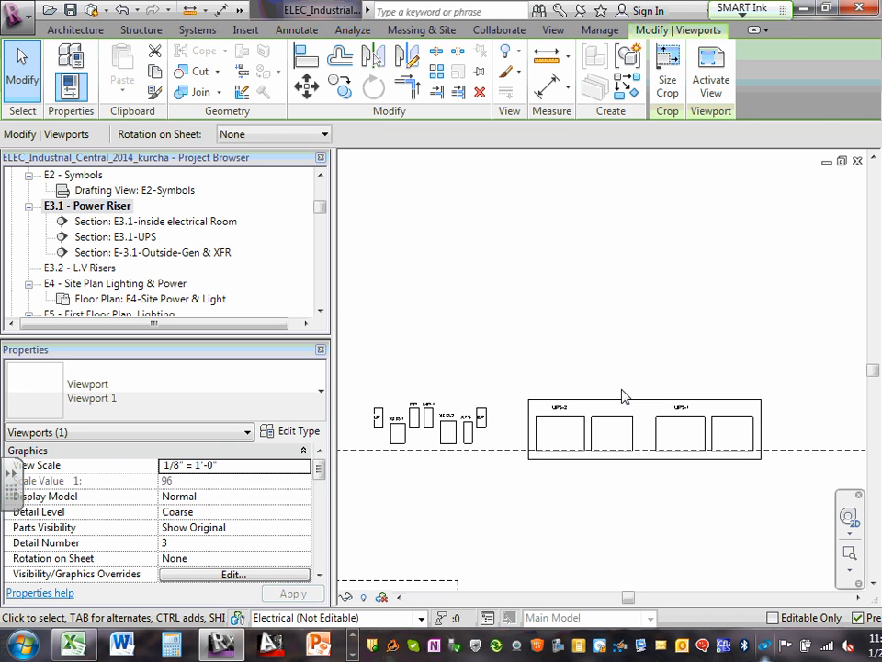
click(586, 495)
scroll(578, 492, down, 4)
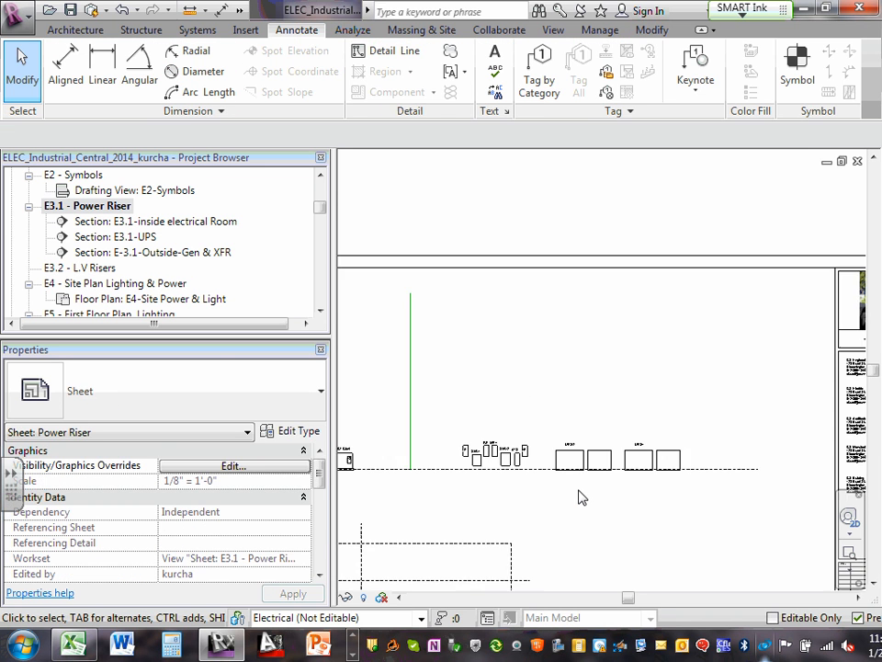
Step: Nudge the electrical room viewport slightly upward so its equipment stands clear above the dashed line
scroll(424, 449, up, 6)
scroll(643, 567, up, 4)
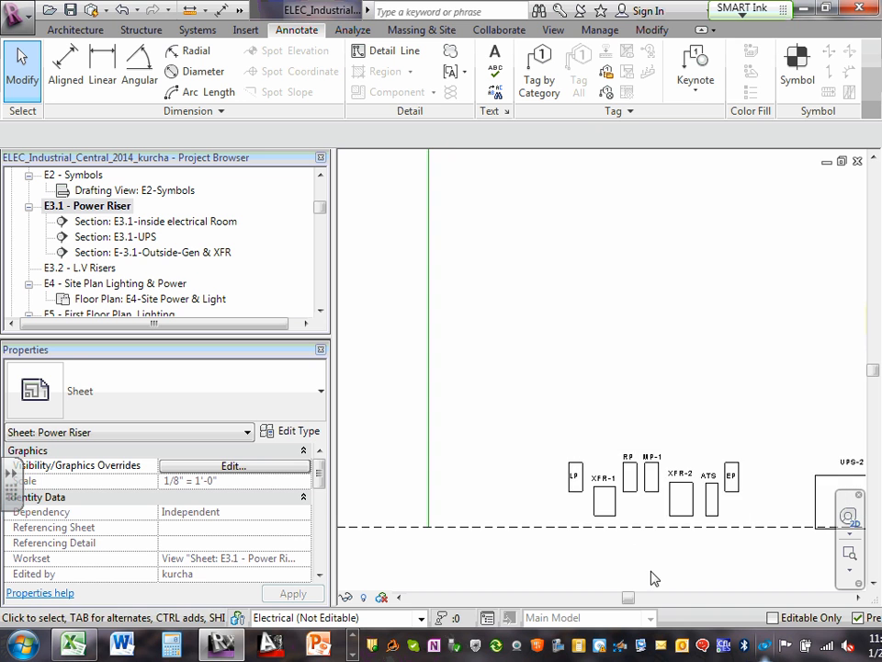
middle_drag(612, 527, 570, 414)
scroll(568, 414, down, 4)
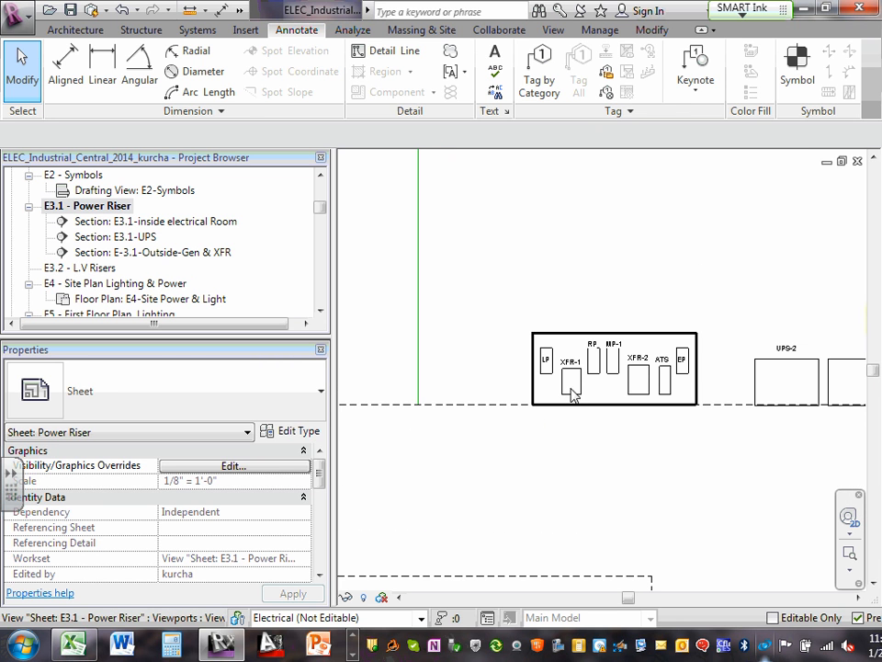
click(581, 388)
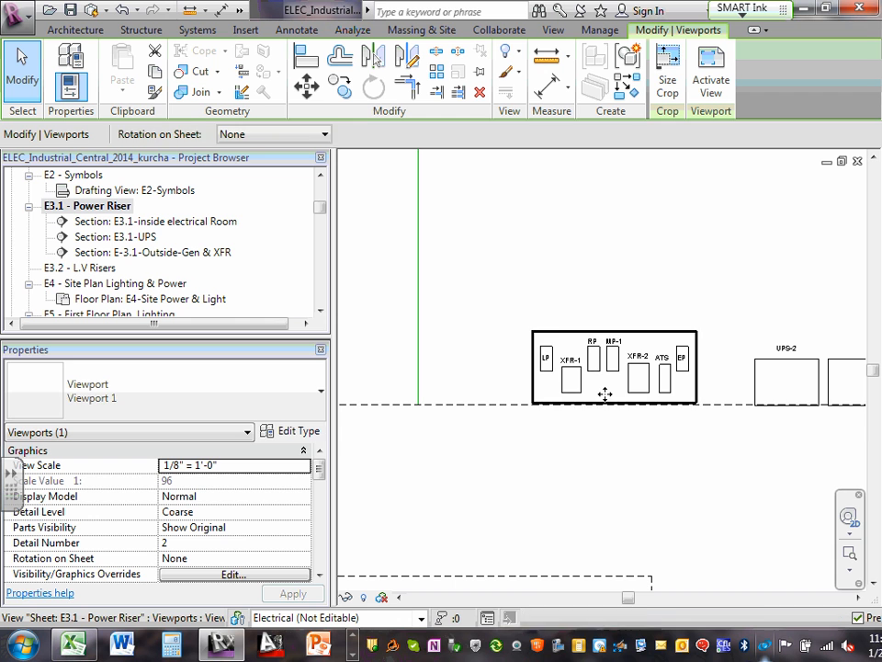
double_click(605, 393)
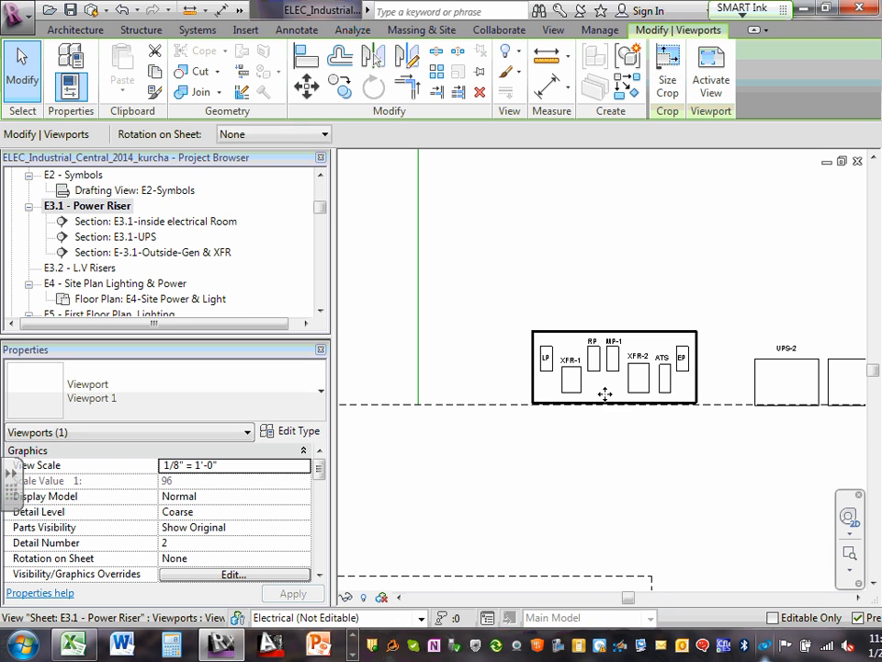
key(Up)
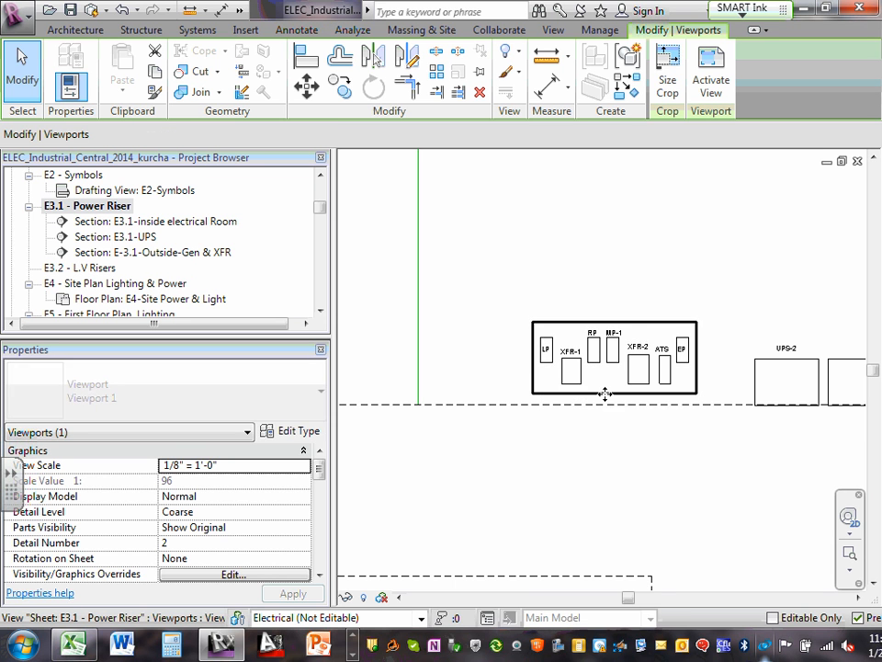
click(660, 521)
Step: Examine the Power Riser sheet's overall layout and the equipment on both sides of the green vertical line
scroll(595, 487, down, 10)
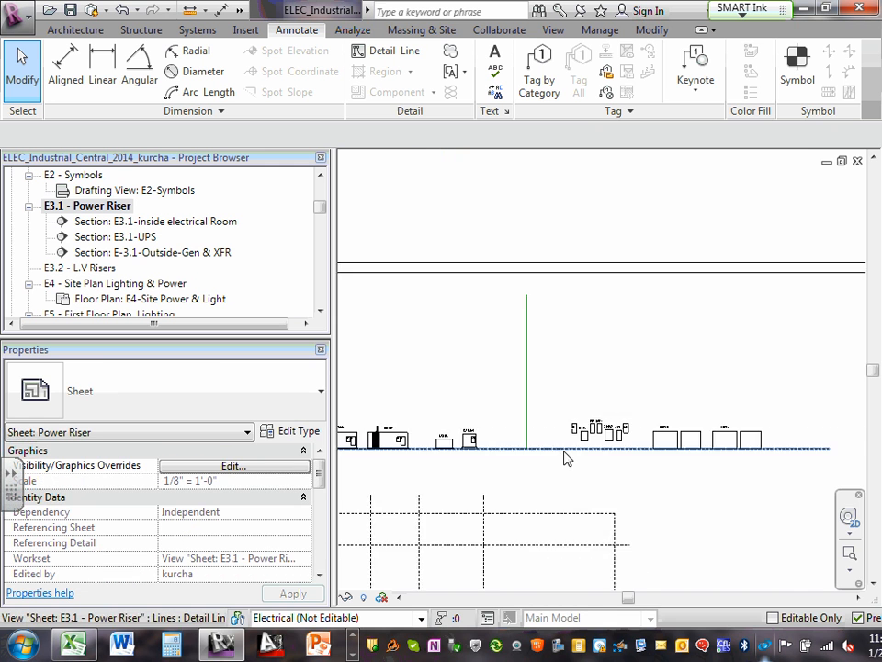
middle_drag(591, 492, 623, 403)
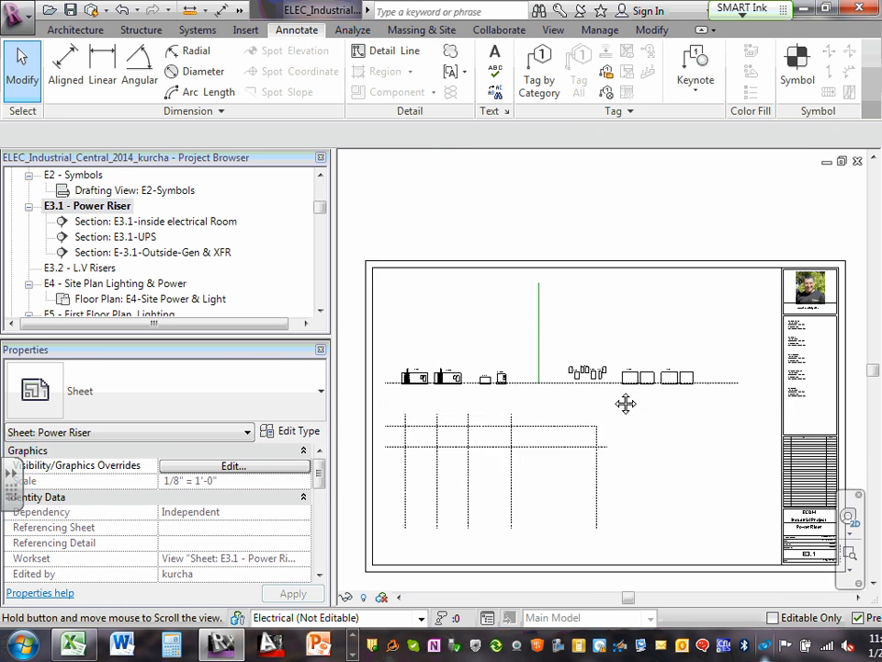
scroll(551, 378, up, 3)
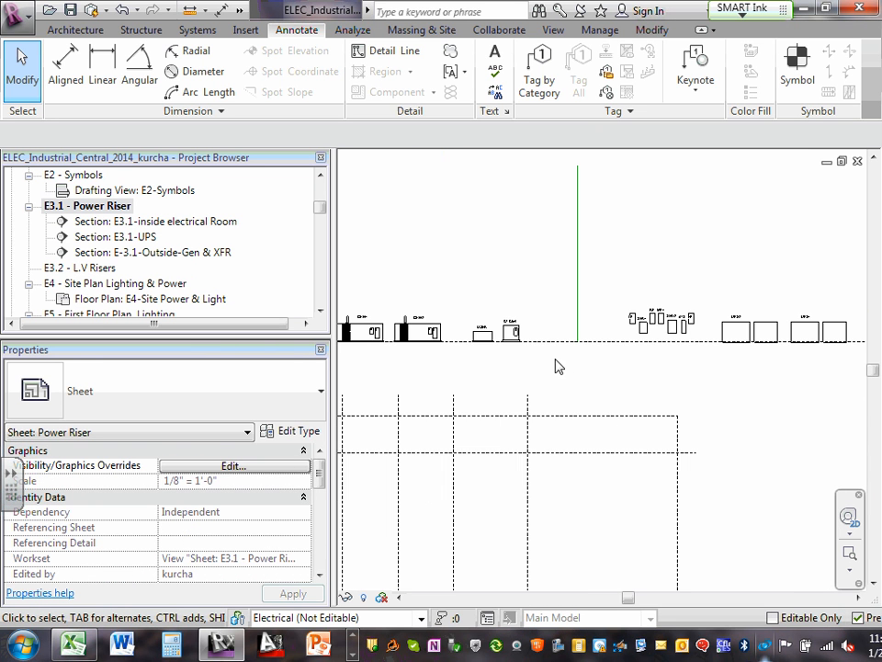
scroll(552, 362, up, 4)
scroll(557, 358, down, 6)
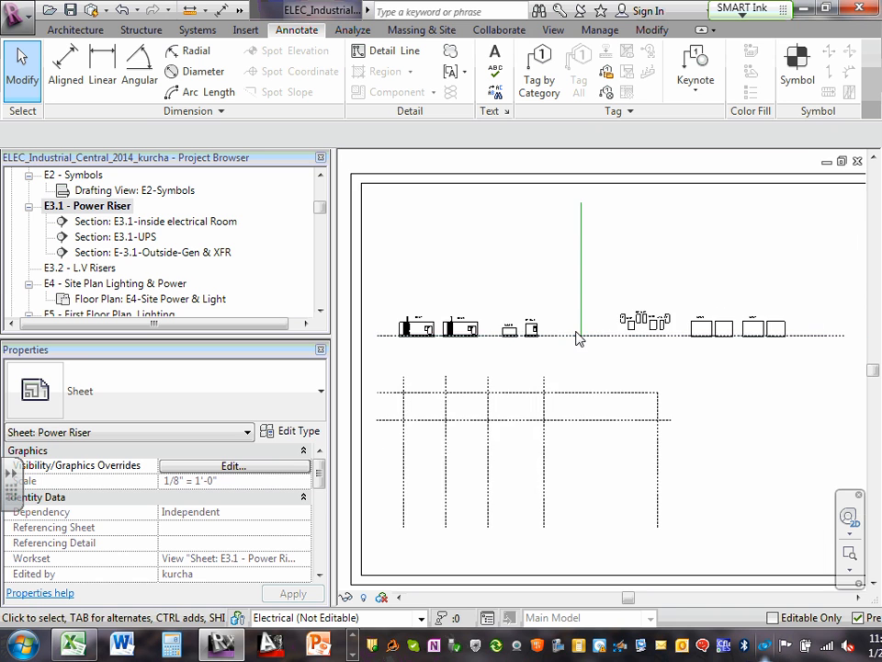
scroll(579, 340, down, 3)
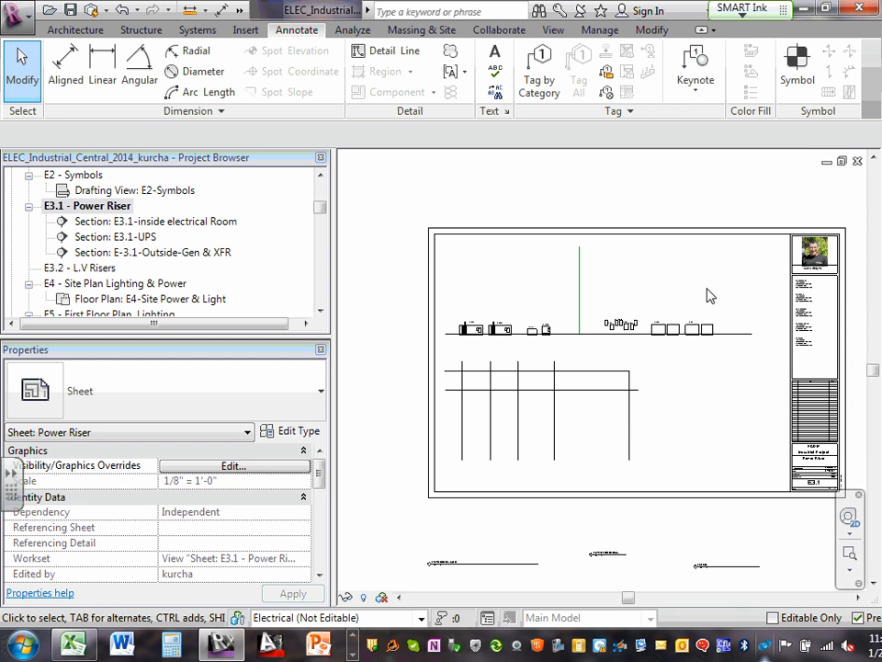
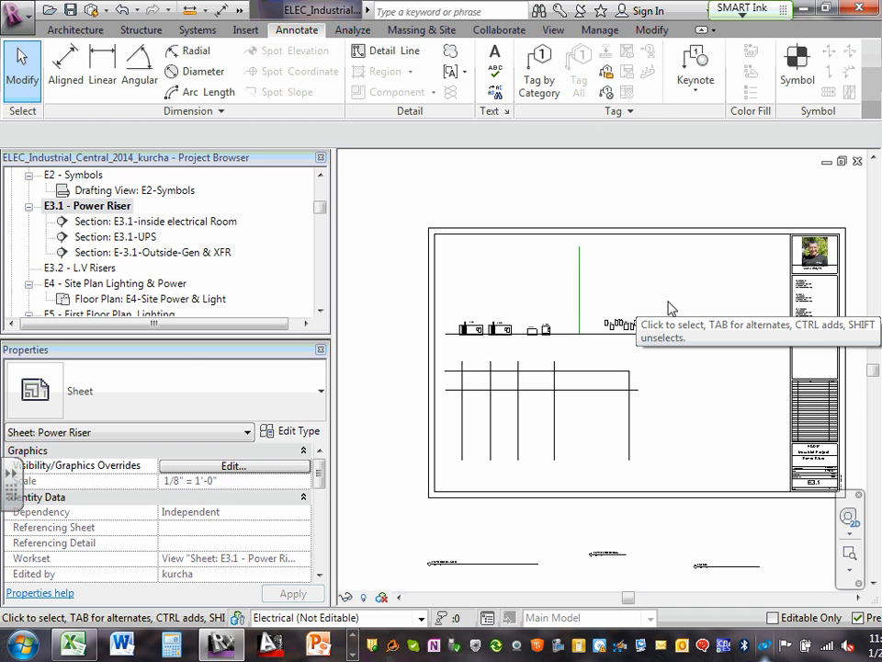
scroll(675, 331, up, 8)
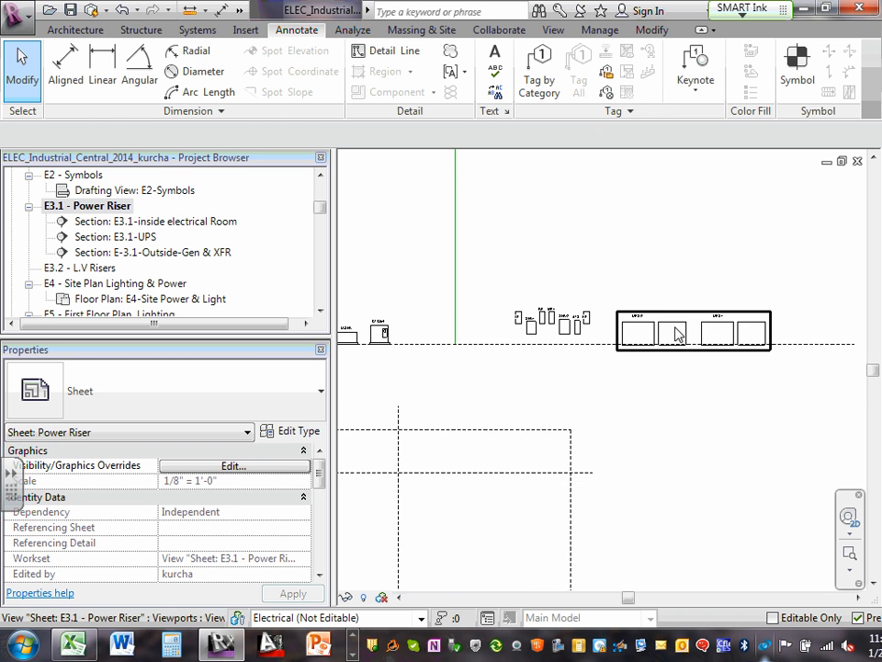
scroll(506, 334, down, 8)
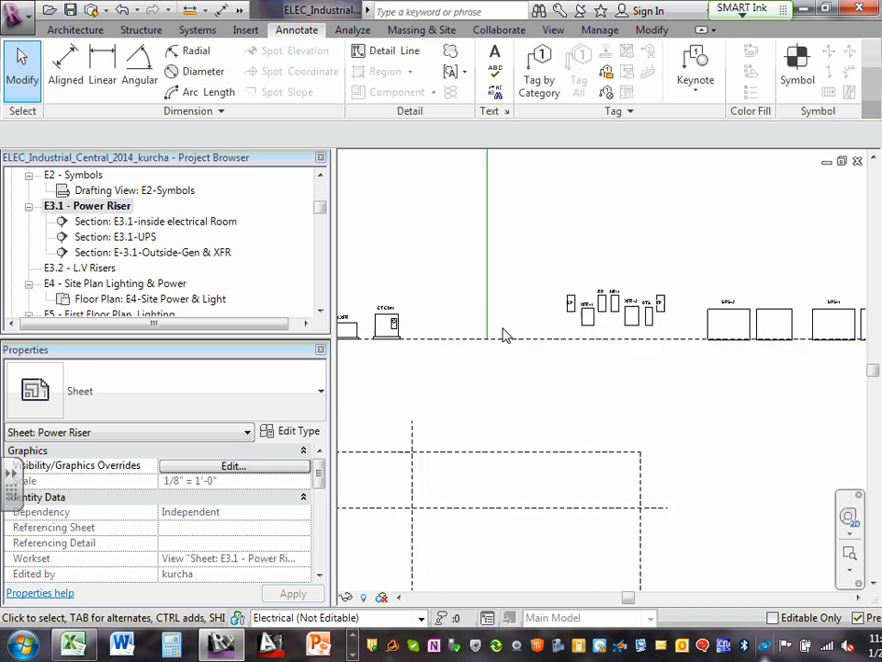
scroll(400, 354, up, 4)
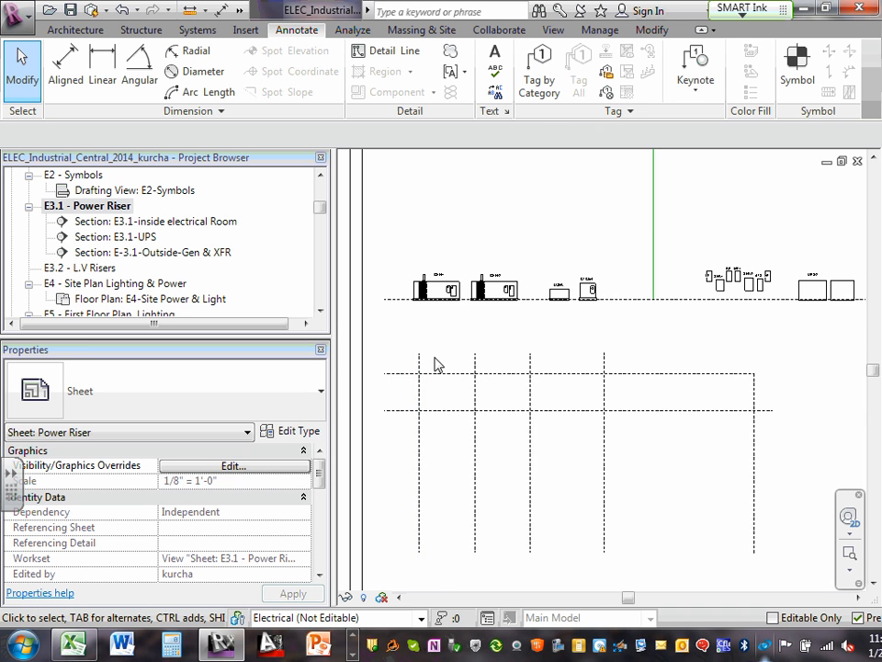
scroll(450, 350, down, 2)
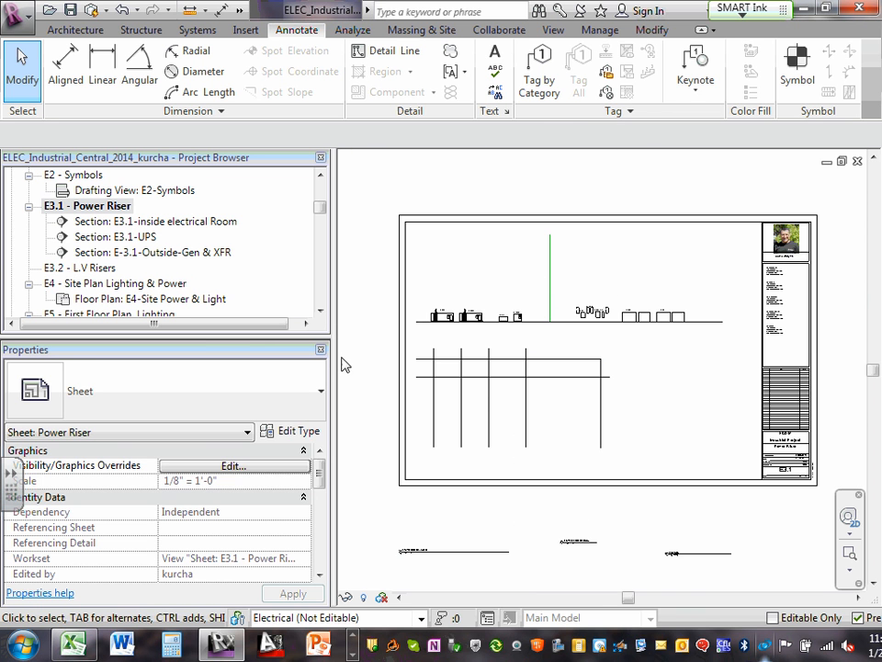
Step: Dismiss the save reminder without saving and draw a hidden-style U-shaped detail line about 1 1/4" wide beneath the ground line, connecting U.XFR to the CT cabinet
scroll(450, 335, up, 4)
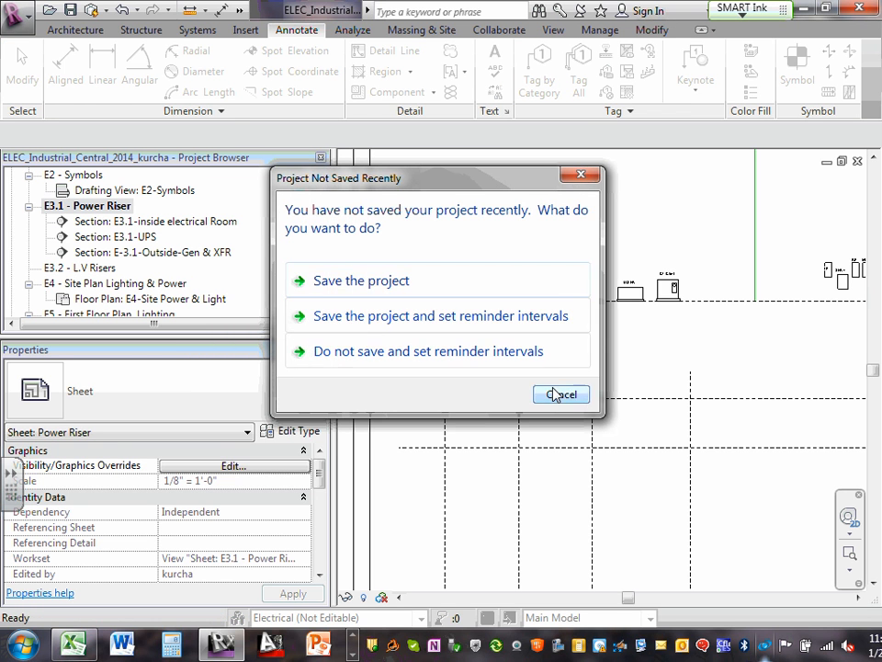
click(554, 395)
click(567, 419)
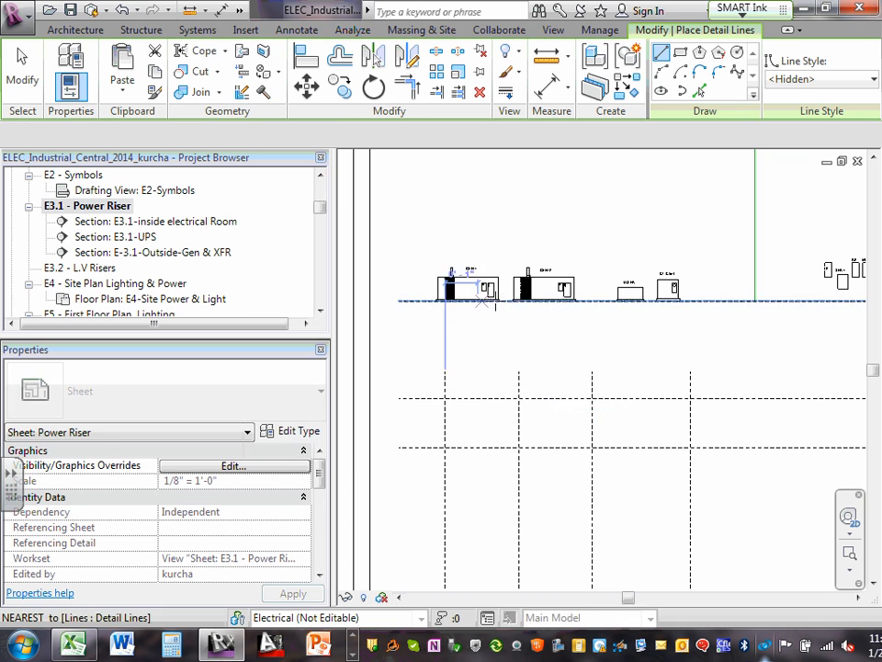
scroll(637, 336, up, 3)
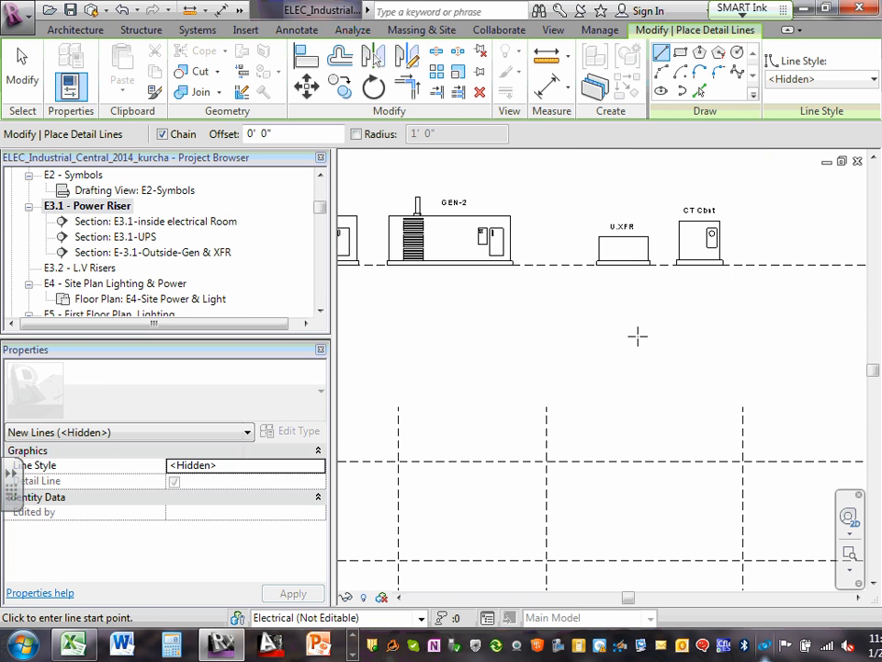
click(622, 264)
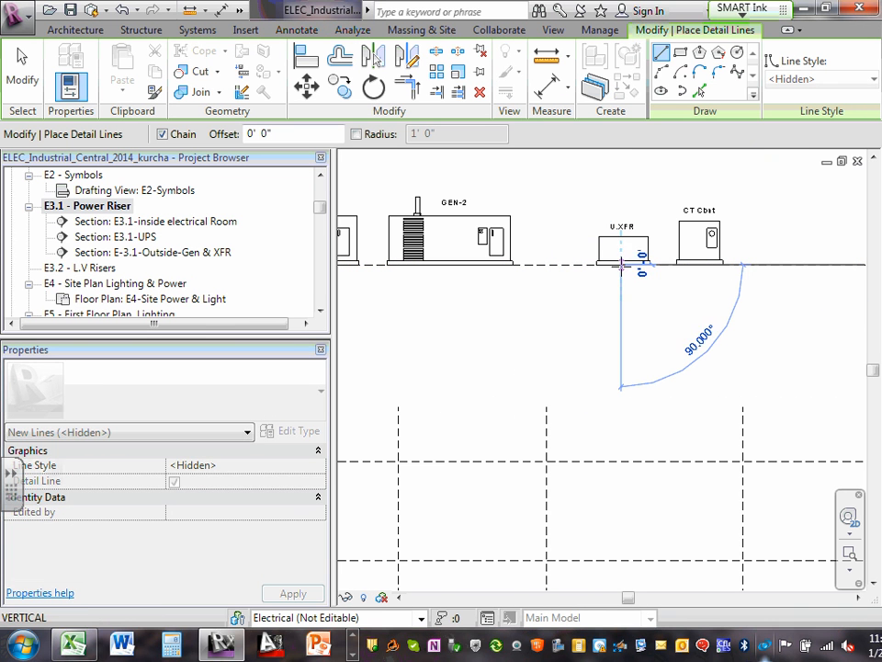
click(621, 339)
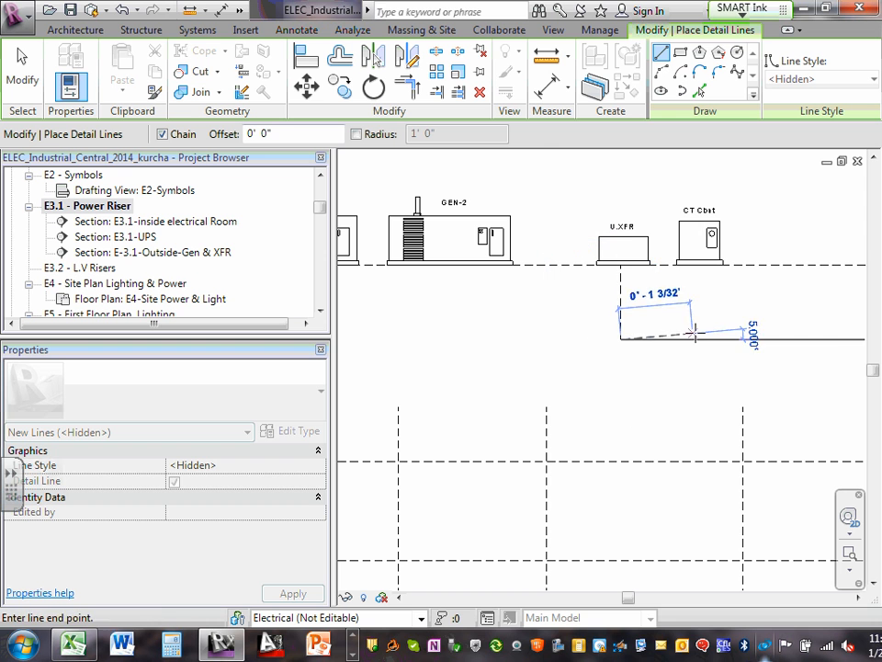
click(703, 339)
click(704, 264)
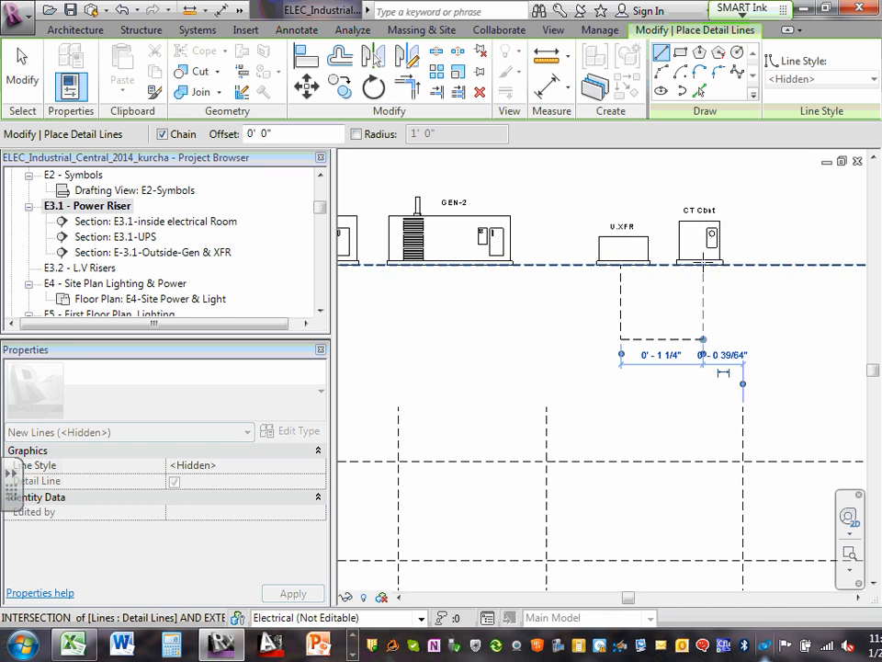
Step: Draw a hidden-style U-shaped detail line from the CT cabinet's base, across beneath the green line, rising about 1 1/2" at its far end
click(719, 265)
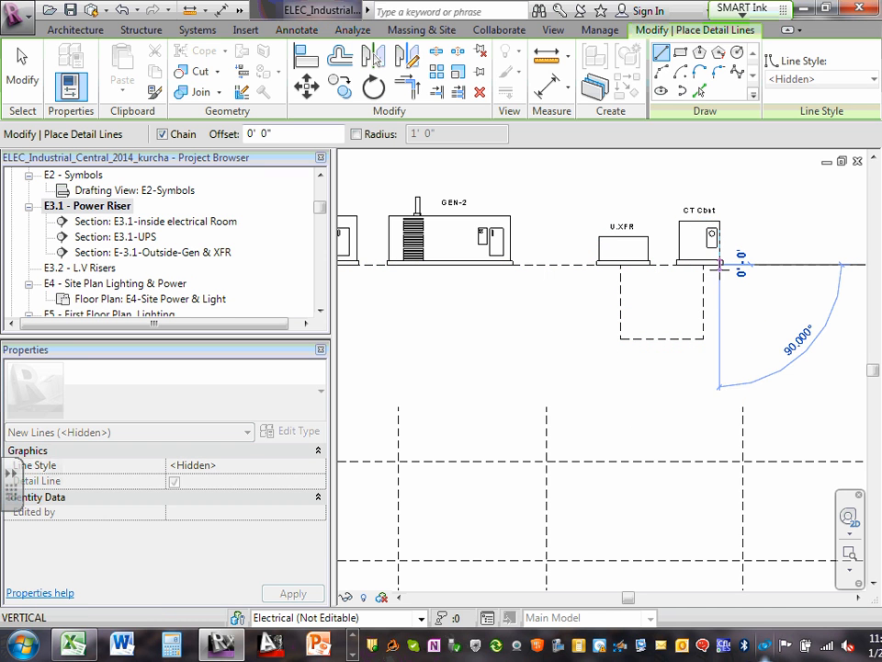
click(720, 339)
scroll(757, 351, down, 4)
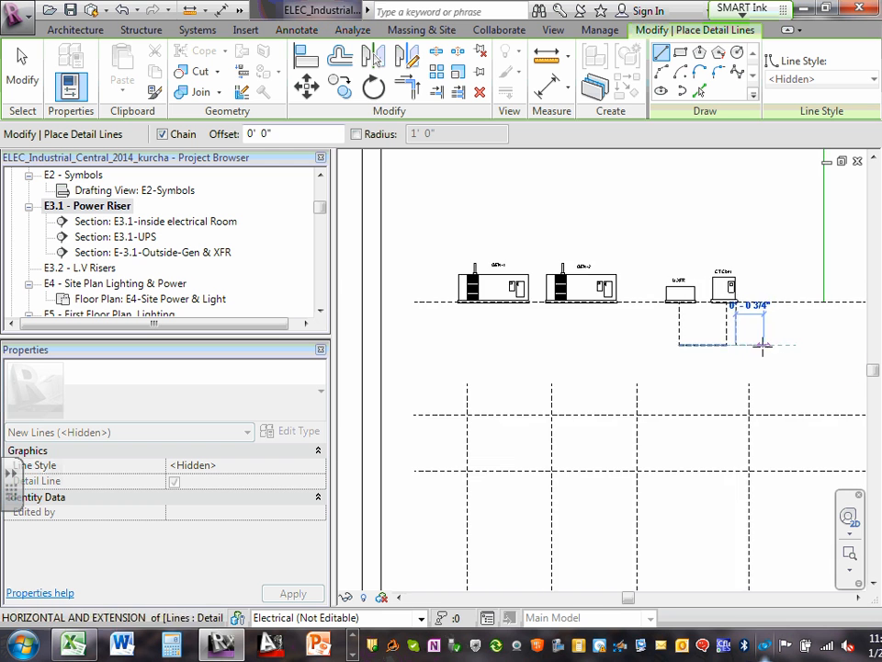
scroll(764, 347, up, 1)
middle_drag(764, 347, 473, 372)
scroll(498, 368, up, 1)
scroll(731, 366, down, 4)
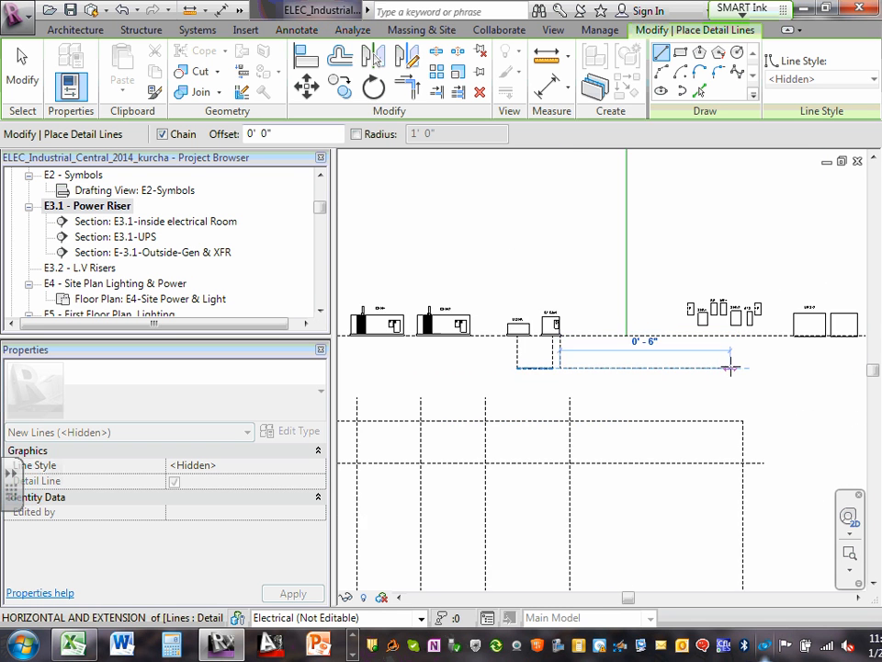
scroll(730, 366, up, 3)
scroll(689, 354, up, 2)
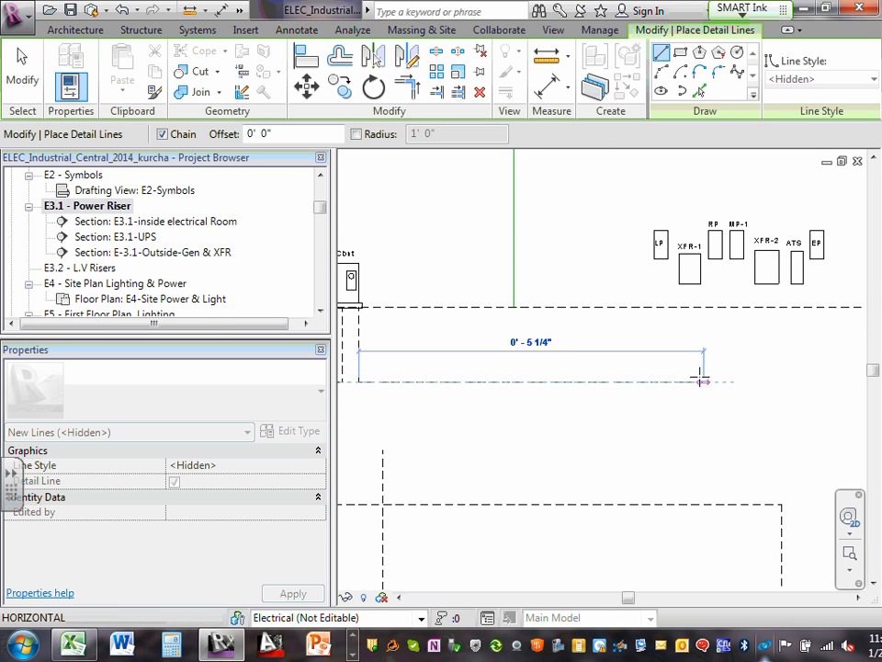
scroll(694, 375, down, 2)
scroll(744, 391, down, 1)
scroll(744, 391, down, 2)
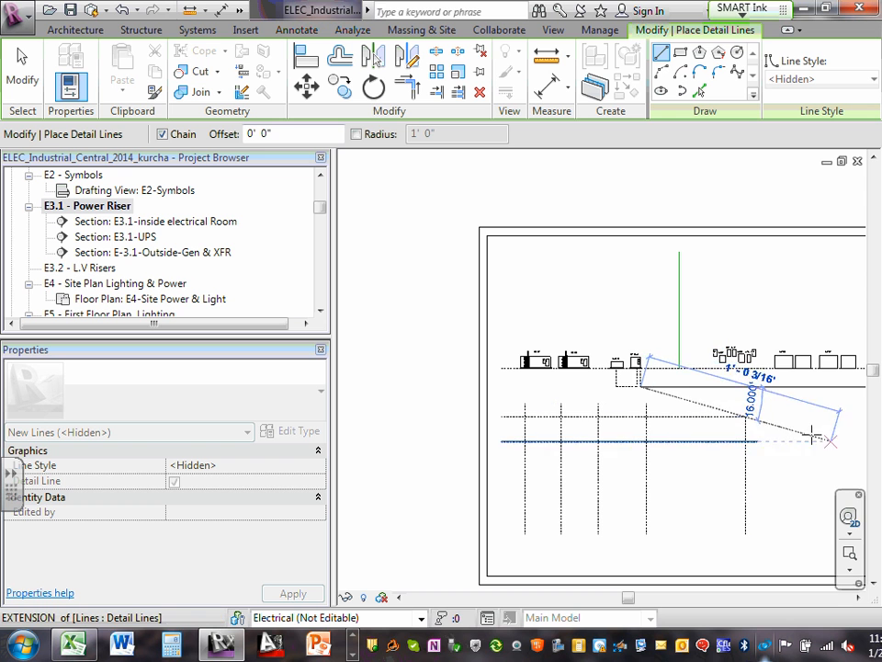
click(698, 386)
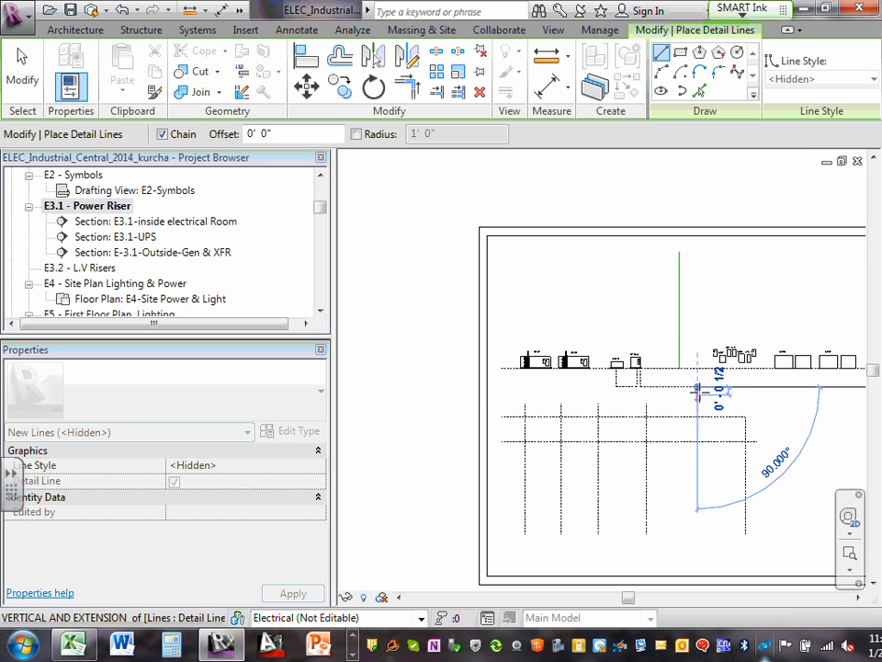
click(697, 361)
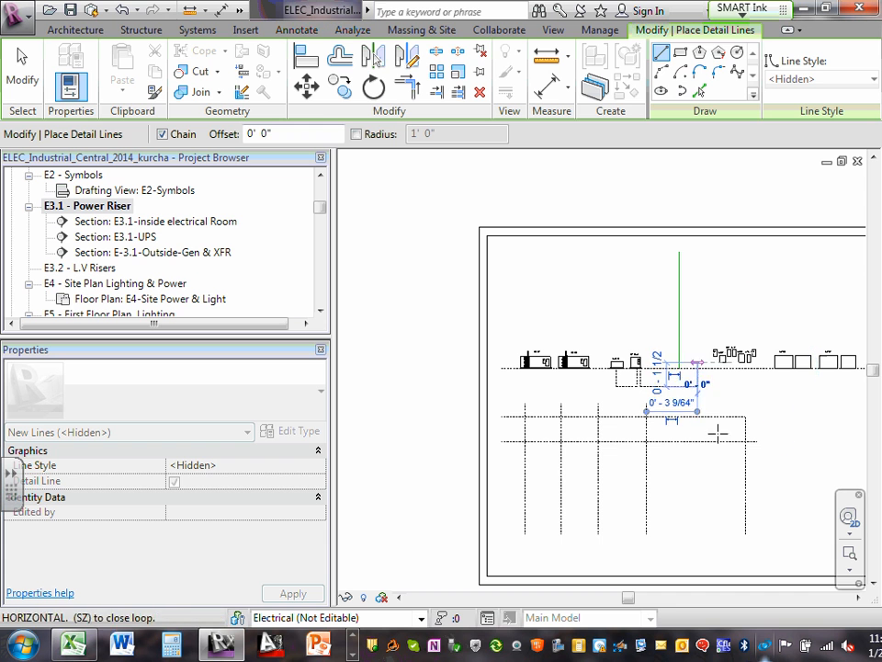
key(Escape)
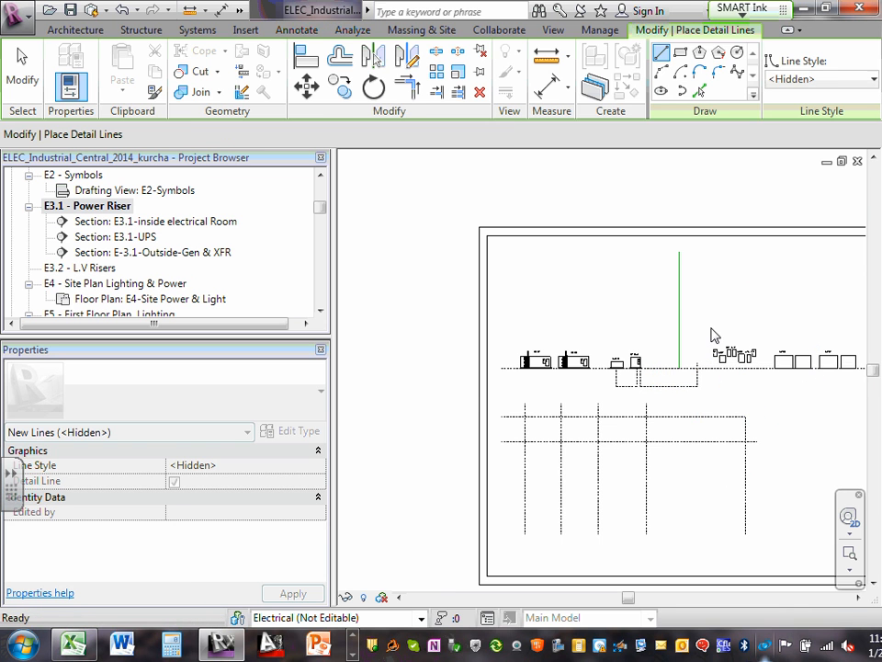
key(Escape)
Step: Move the green vertical line closer to the CT cabinet, between it and the rising end of the new feeder
scroll(699, 363, up, 2)
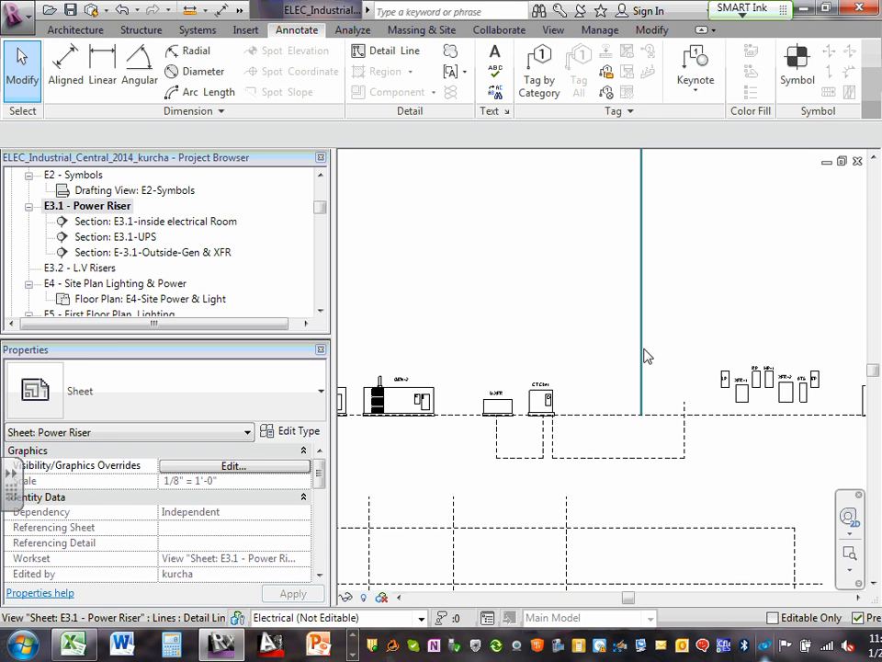
click(639, 341)
drag(639, 342, 584, 350)
click(720, 350)
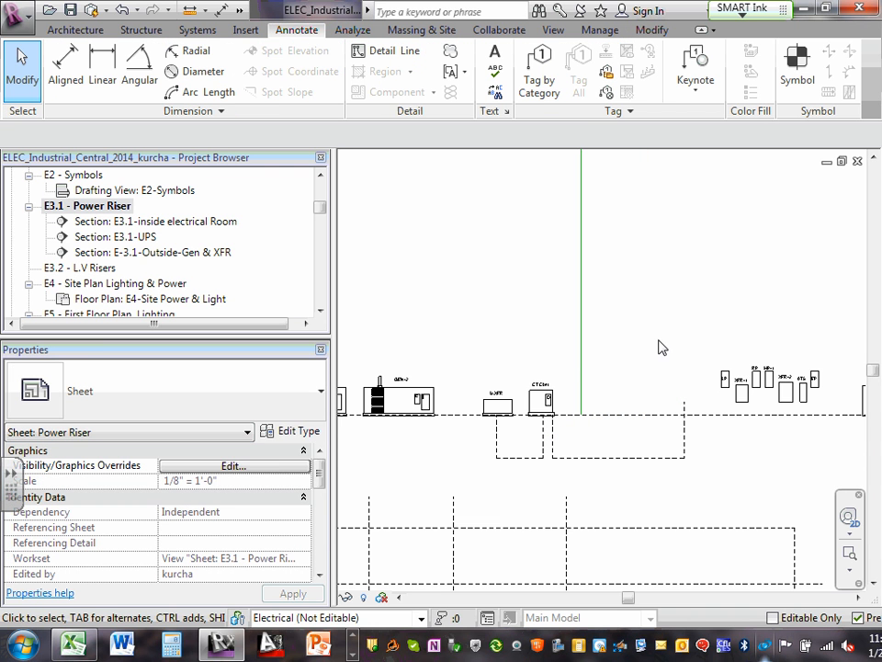
scroll(658, 347, down, 1)
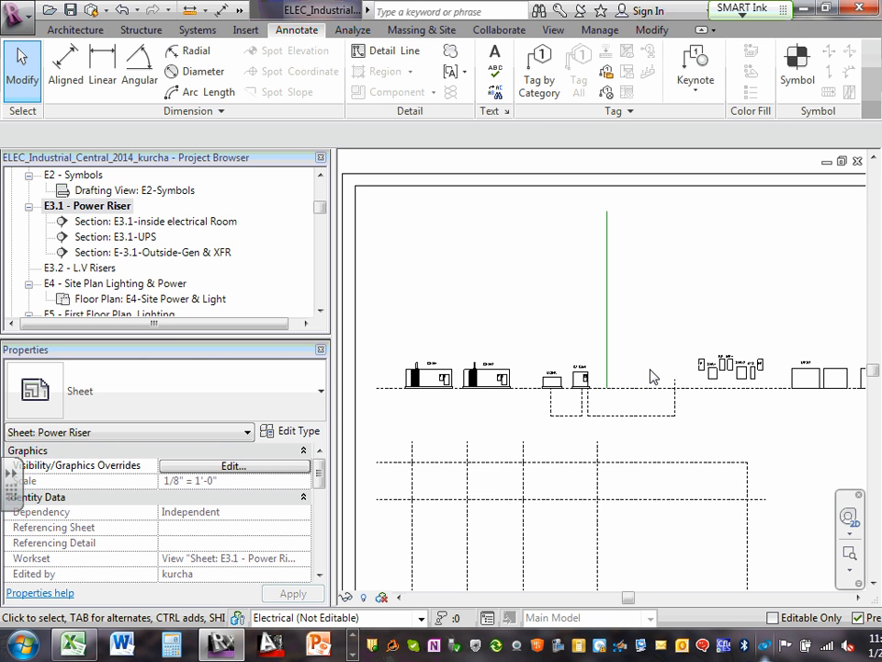
Step: Switch to the power riser sketch in Adobe Reader, examine the riser schedule's column headings and first row, and return to the Revit sheet
click(354, 642)
click(350, 655)
click(350, 654)
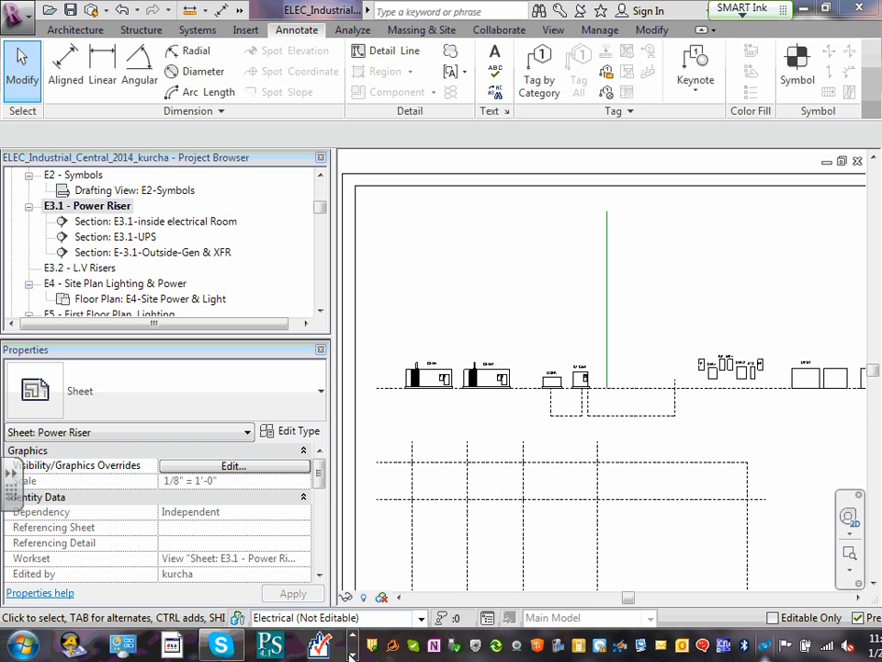
click(356, 655)
click(358, 655)
click(357, 655)
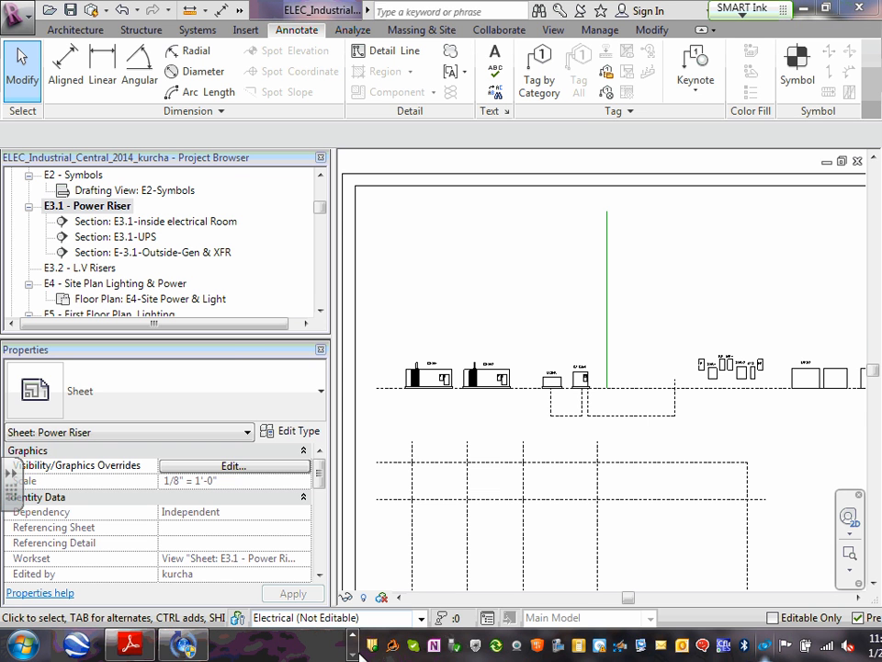
click(128, 647)
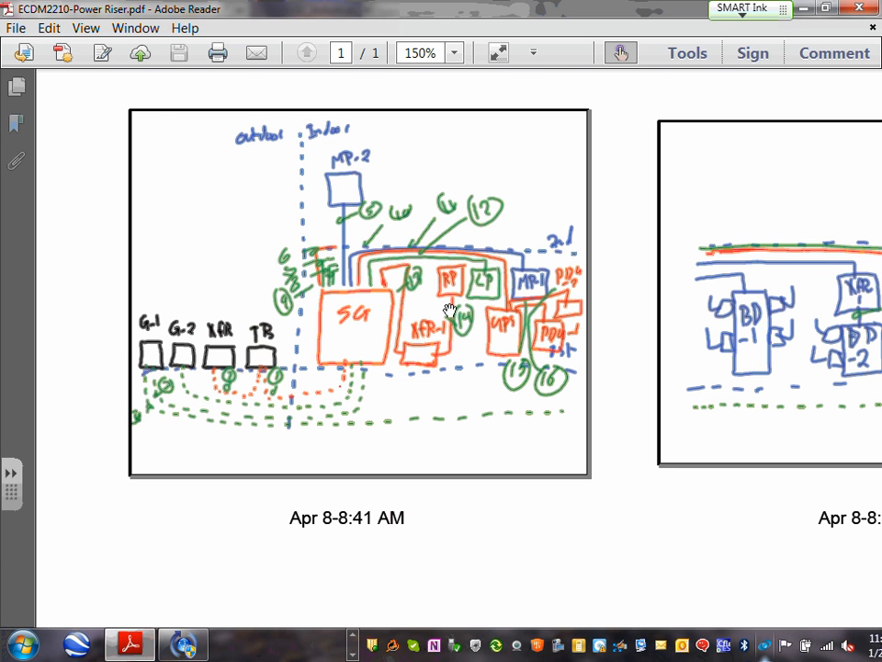
scroll(444, 303, down, 6)
scroll(439, 303, up, 2)
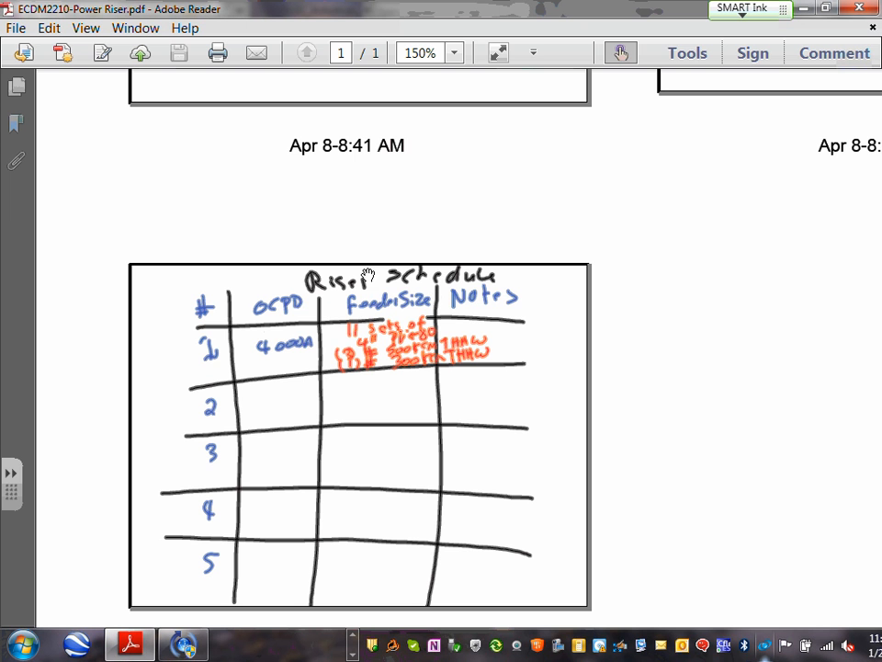
scroll(317, 303, down, 5)
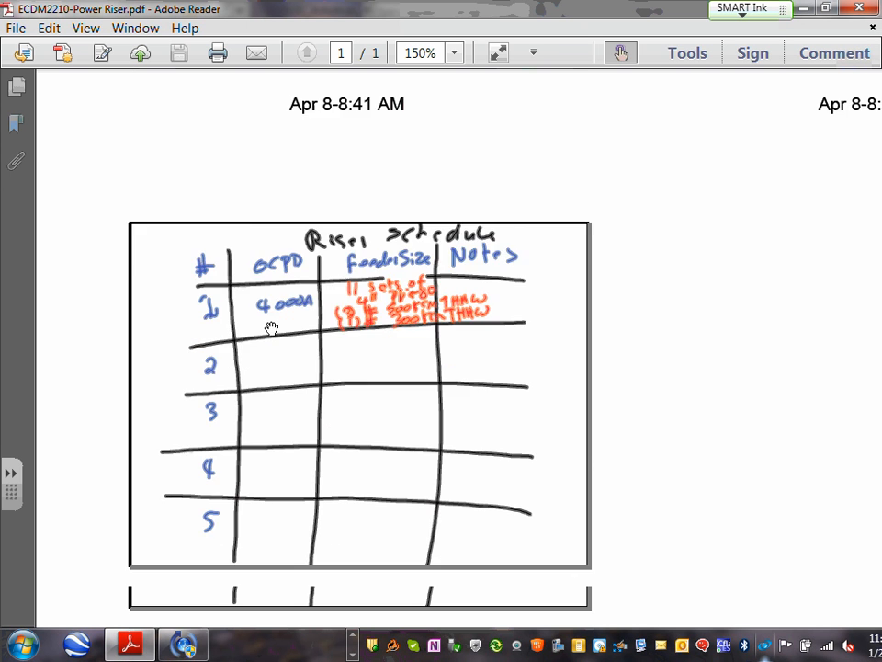
scroll(317, 303, up, 2)
click(802, 9)
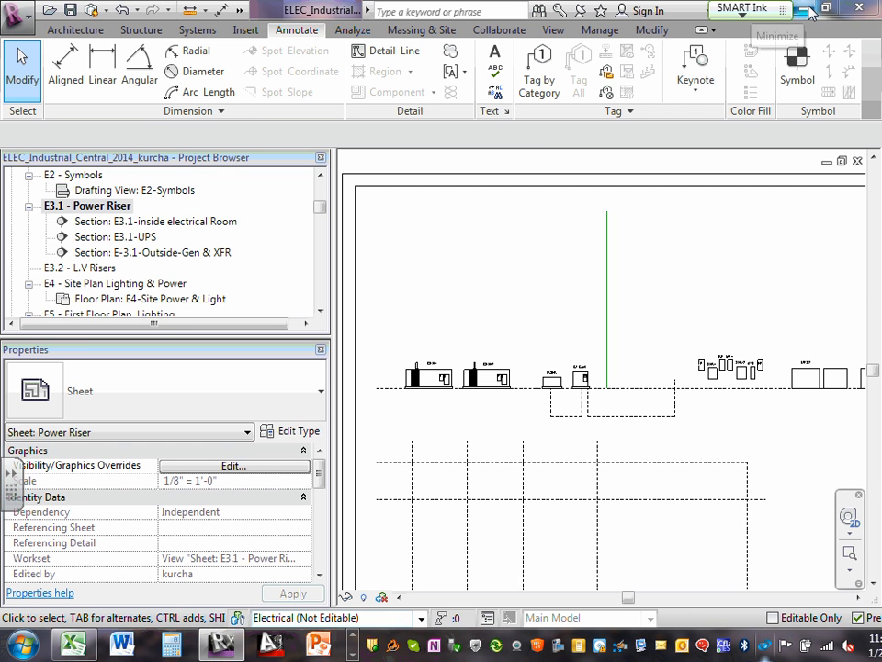
Step: Place 1/4" Arial text notes reading OCPD in the header cells of the dashed table's first two columns
click(494, 53)
click(376, 449)
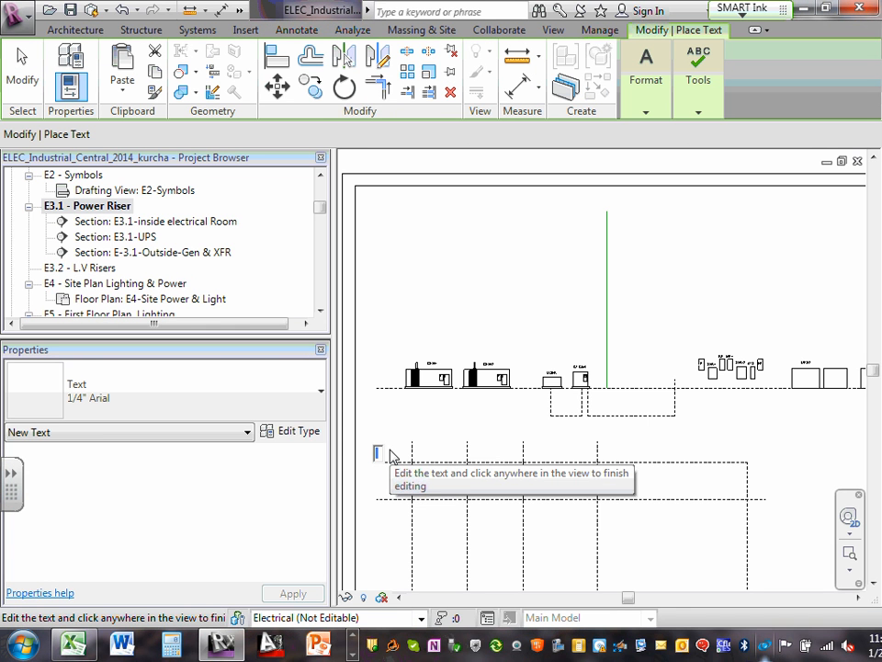
text(o)
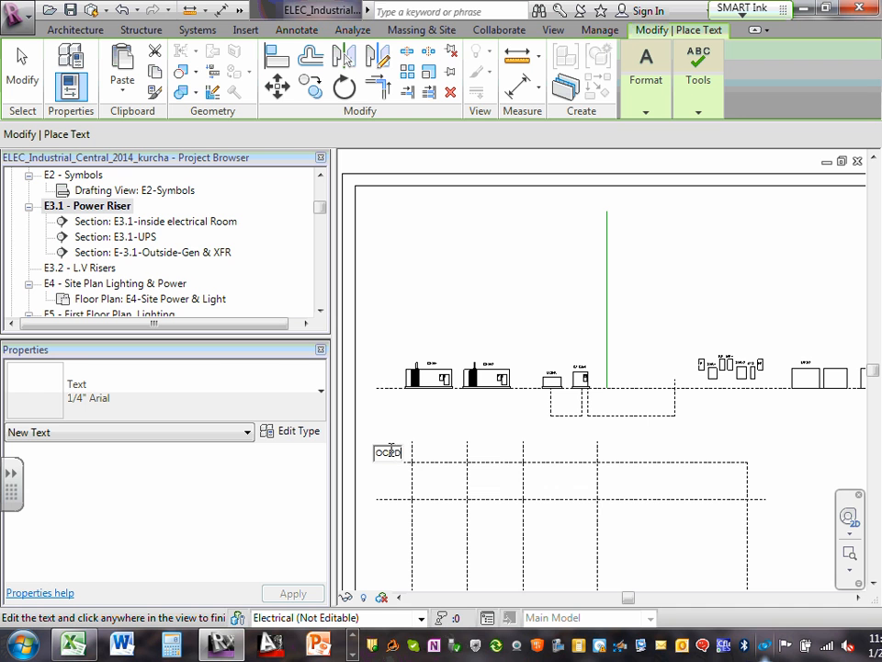
click(443, 451)
click(434, 452)
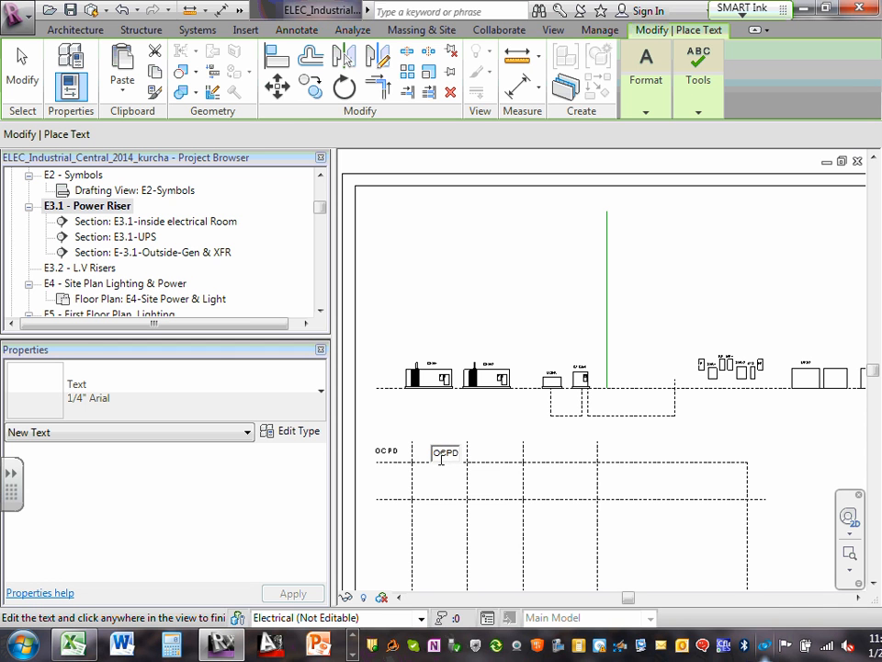
click(397, 459)
Step: Try a separate # text note over the first column's OCPD heading, and delete it
click(397, 458)
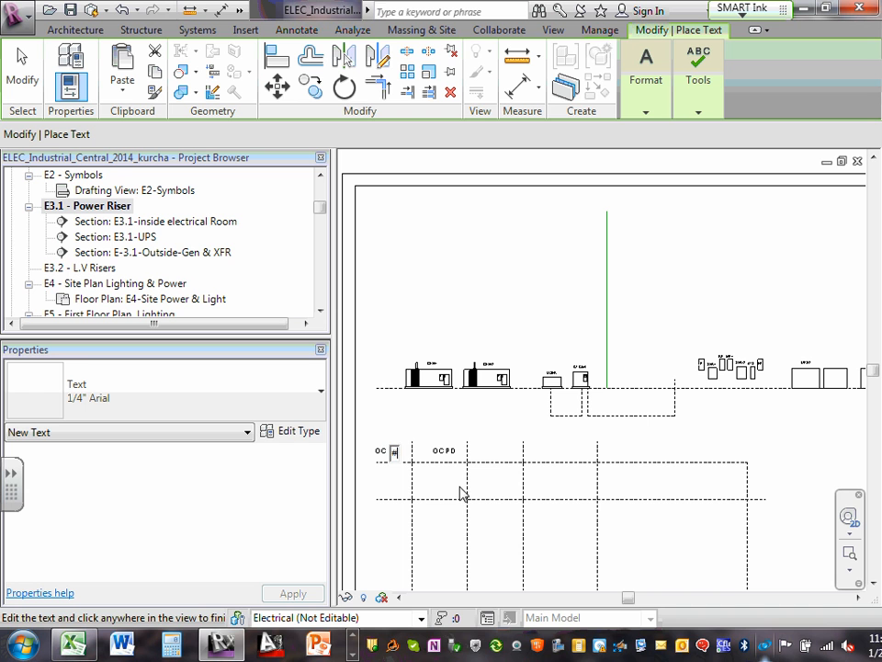
click(497, 453)
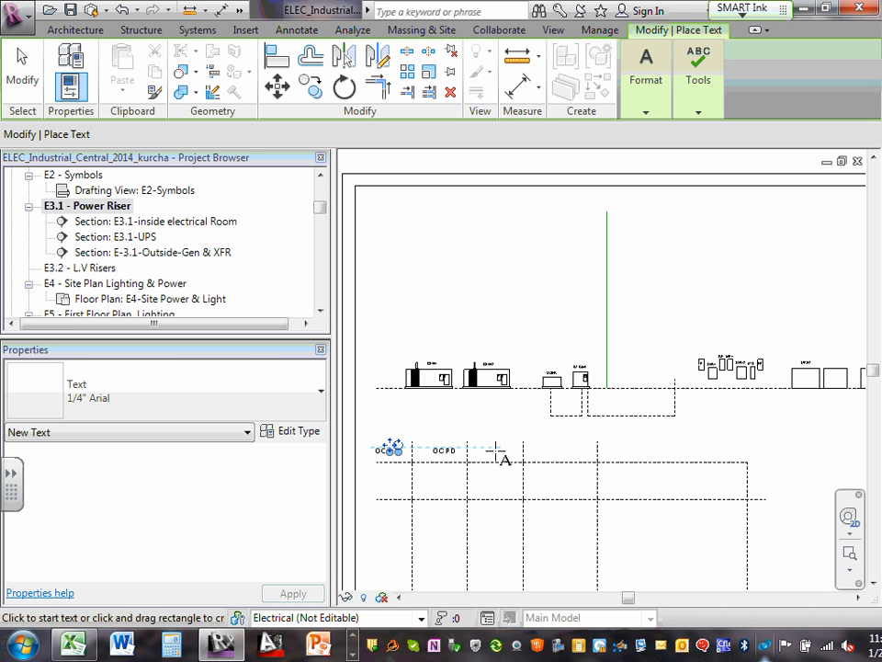
click(497, 452)
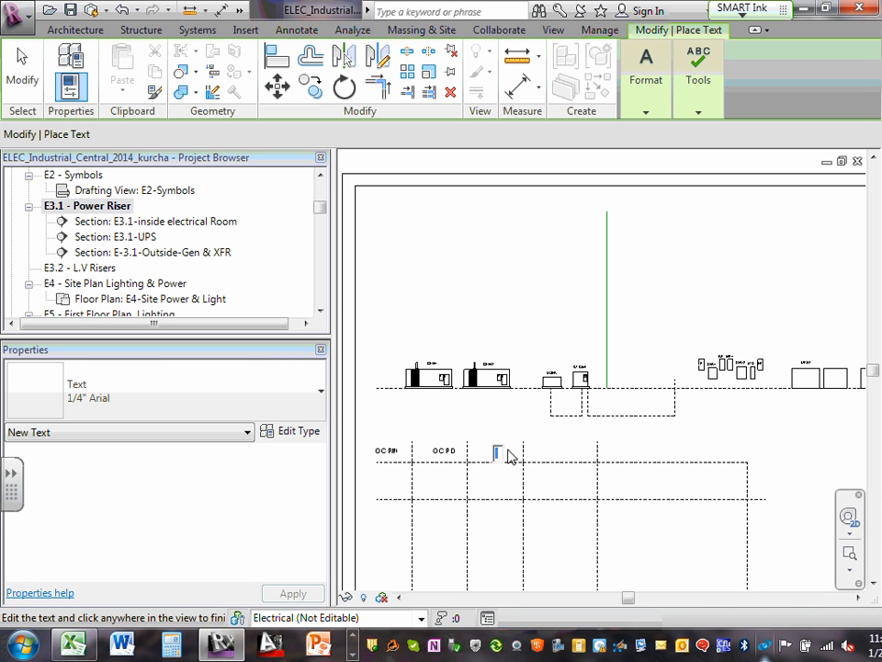
click(403, 456)
click(402, 456)
key(Escape)
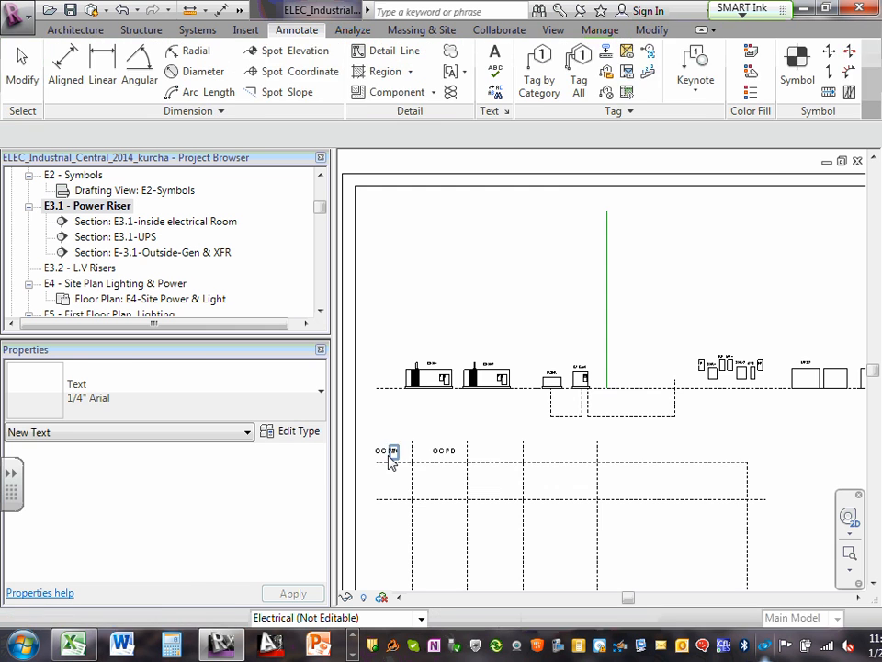
scroll(391, 464, up, 5)
click(405, 451)
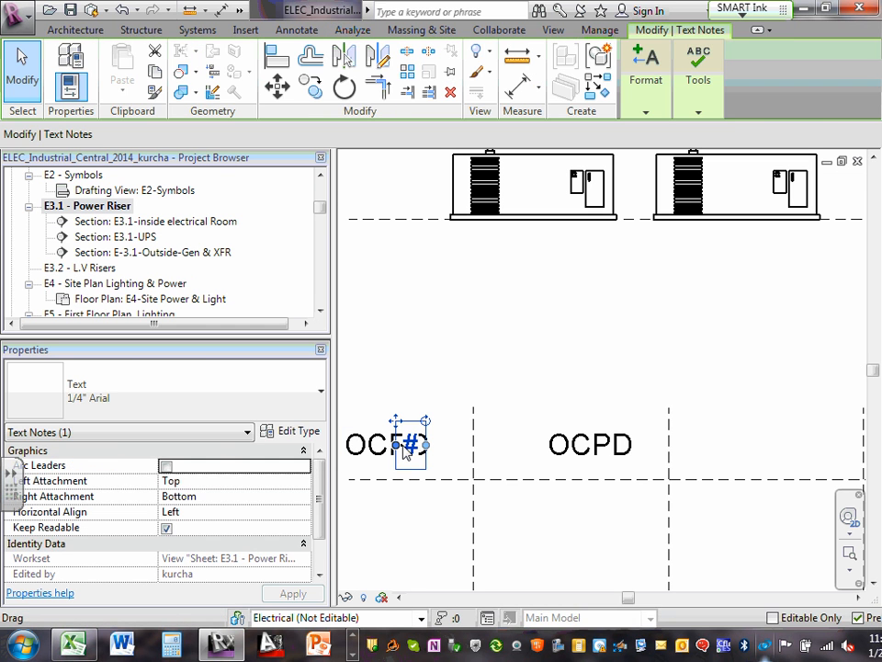
key(Delete)
double_click(403, 447)
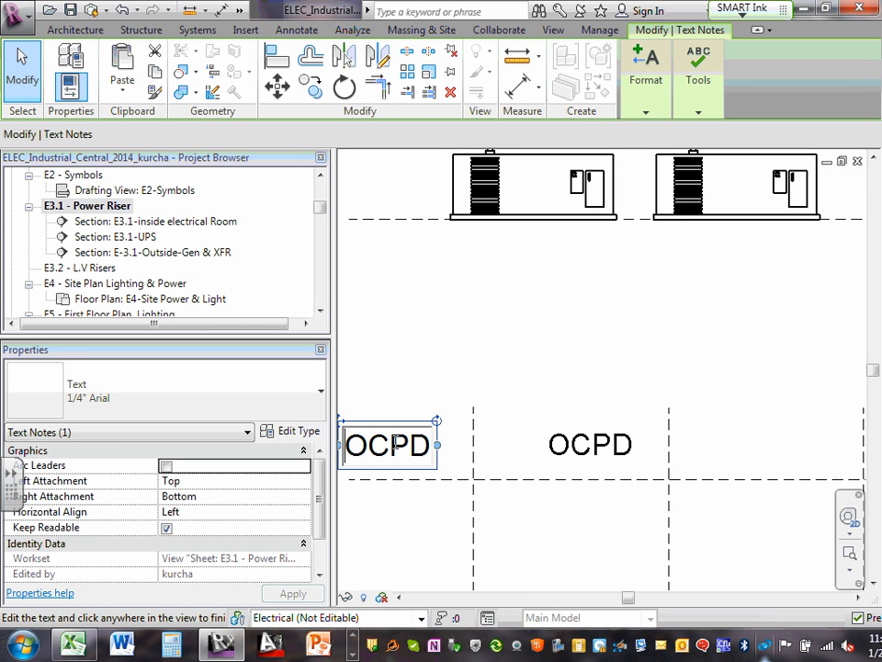
drag(429, 444, 335, 439)
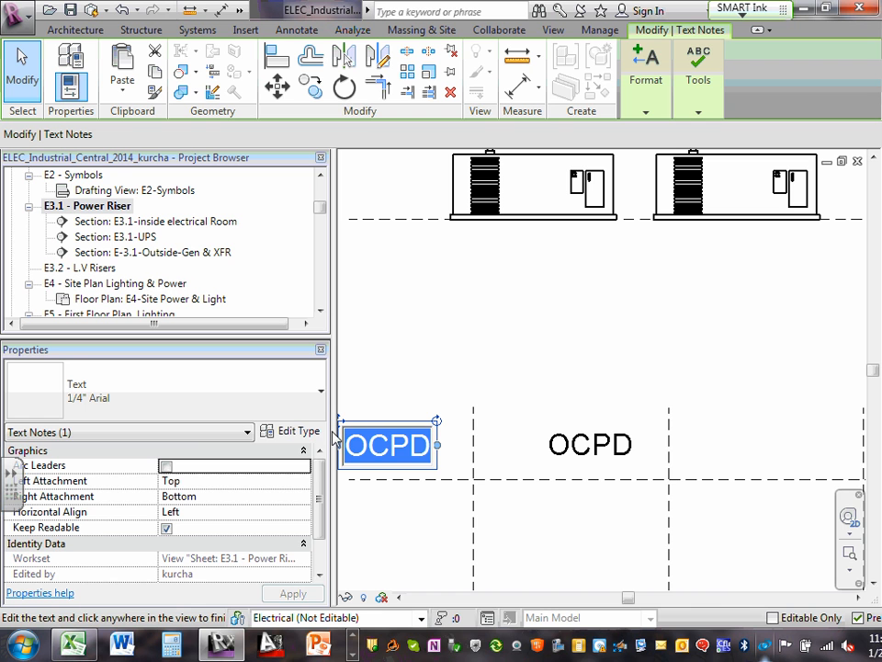
text(#)
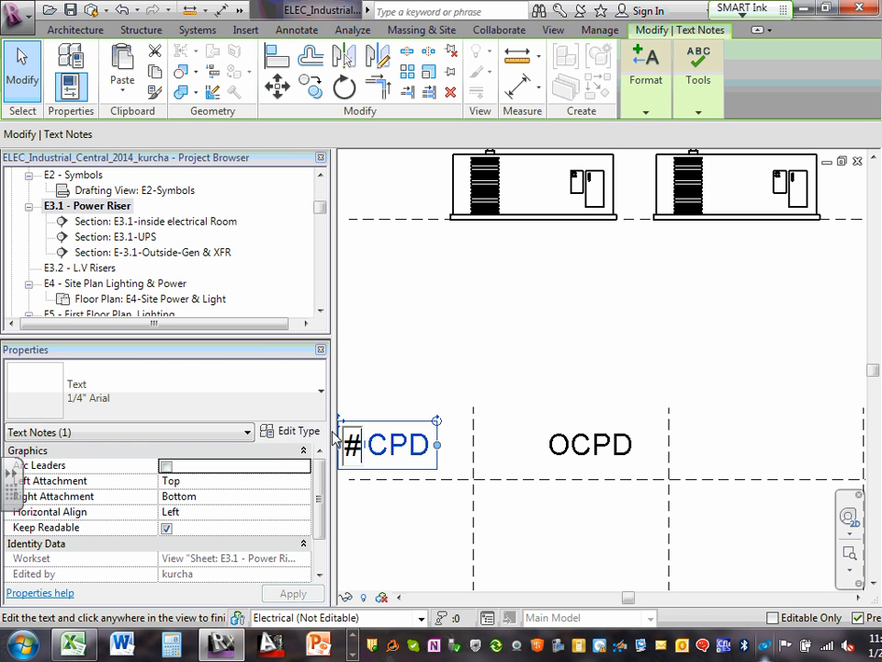
key(Escape)
key(Escape)
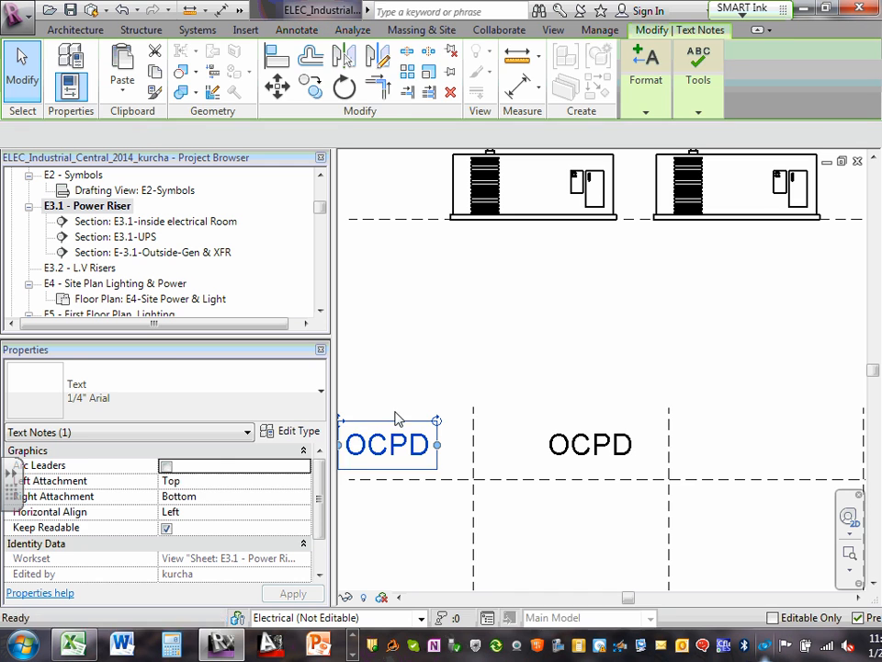
Step: Replace the OCPD text in the first column's header cell with #
scroll(414, 396, down, 3)
double_click(410, 416)
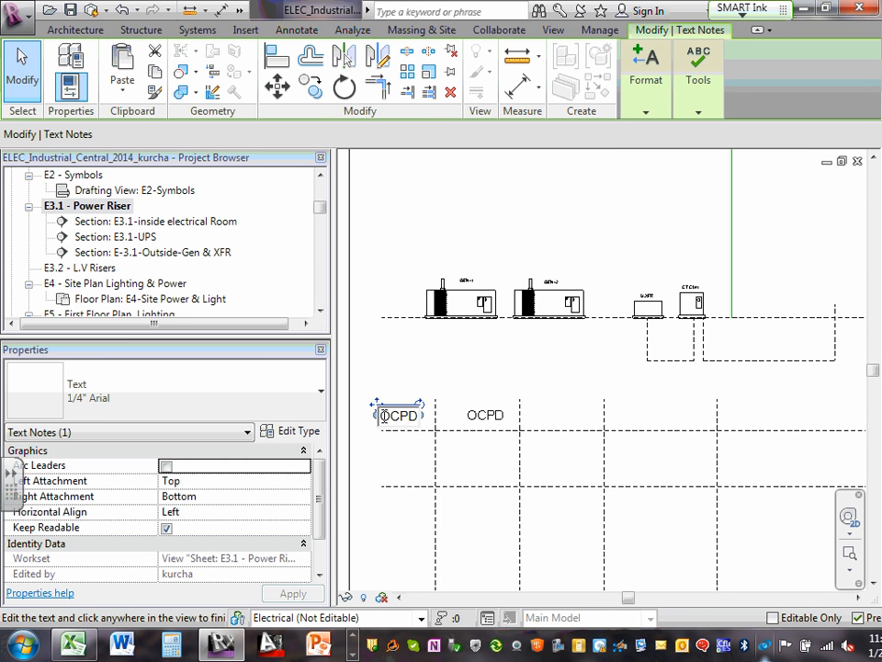
drag(385, 415, 429, 415)
text(#)
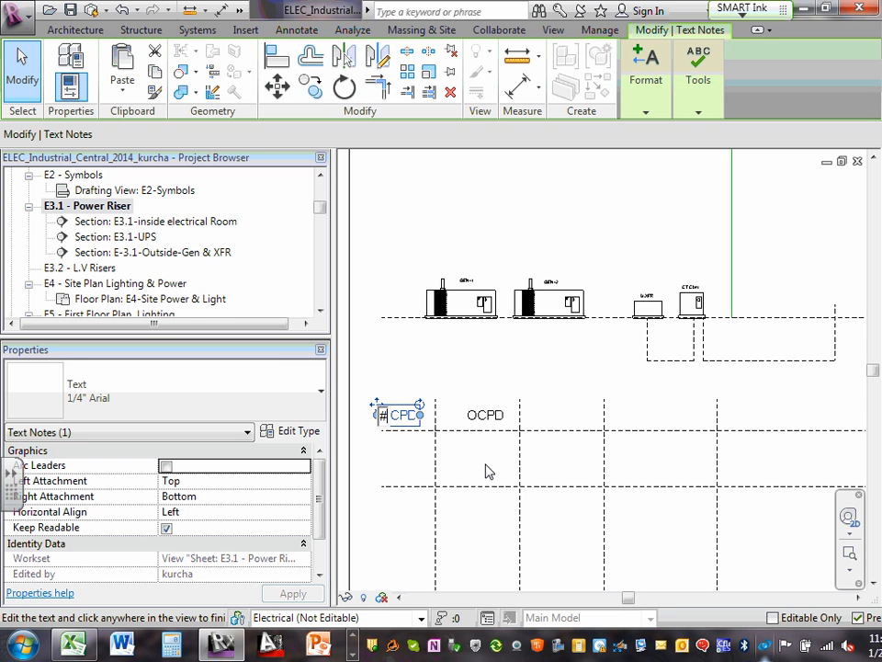
click(431, 365)
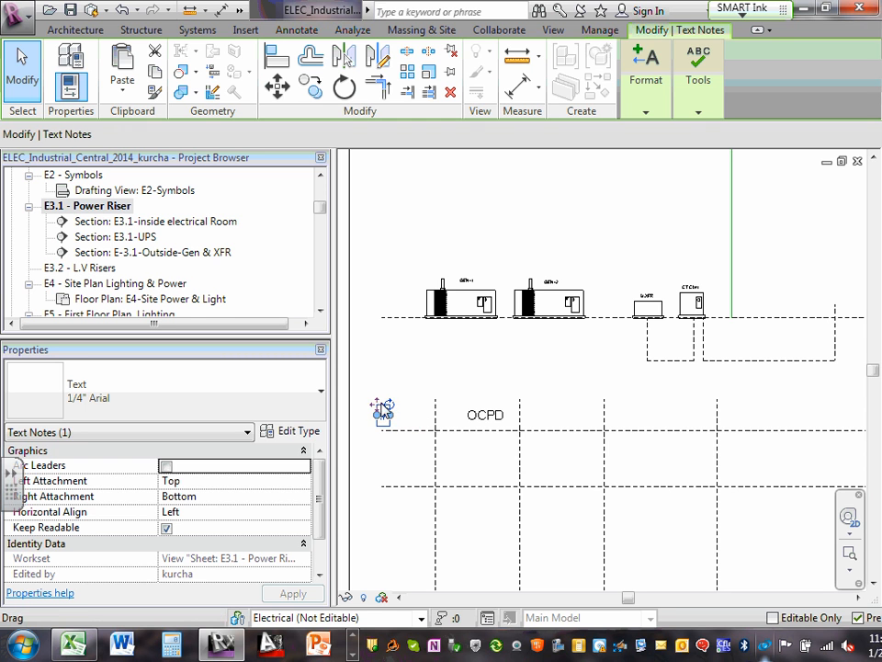
Step: Reposition the # heading within the first column's header cell, level with the OCPD heading
mouse_move(377, 404)
mouse_down()
mouse_move(374, 393)
mouse_move(422, 405)
mouse_up()
click(446, 384)
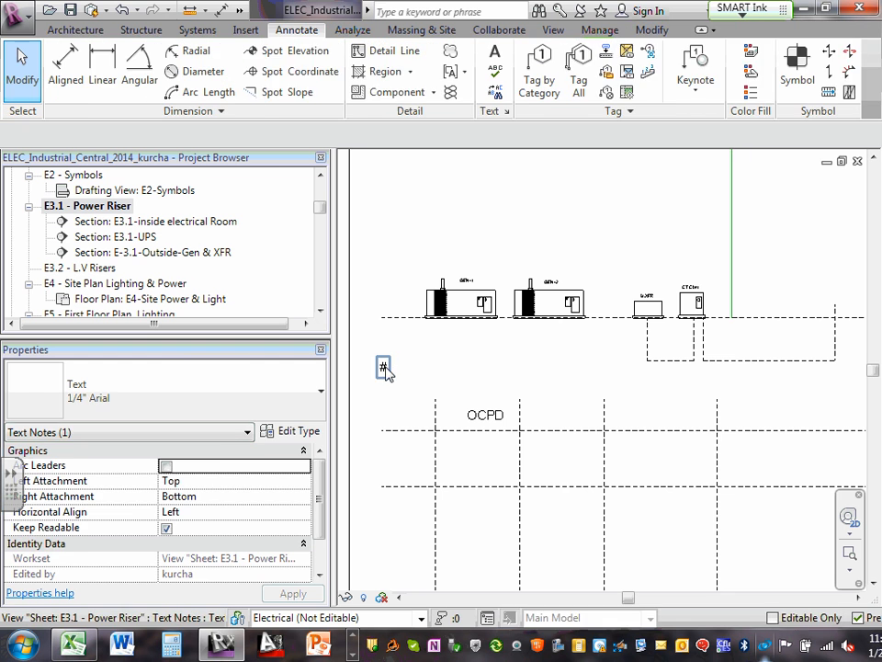
click(383, 364)
mouse_move(382, 364)
mouse_down()
mouse_move(398, 422)
mouse_move(393, 411)
mouse_up()
click(522, 413)
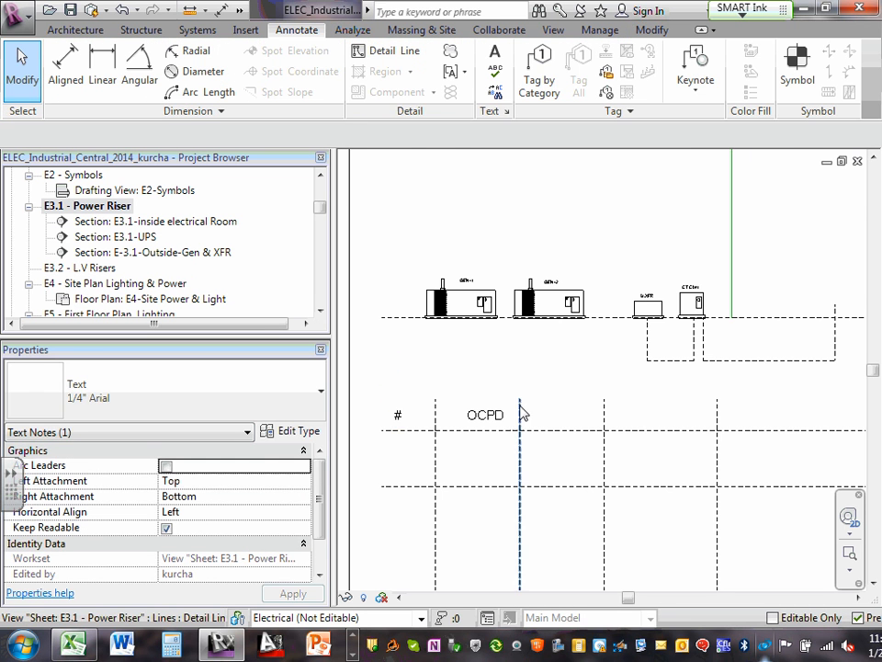
scroll(615, 433, up, 3)
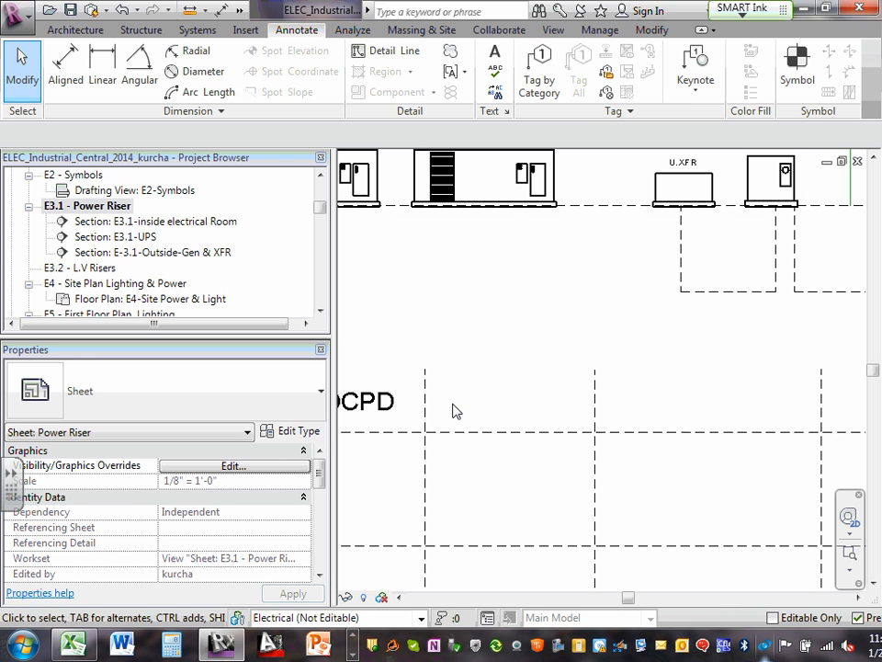
scroll(453, 411, down, 2)
click(497, 91)
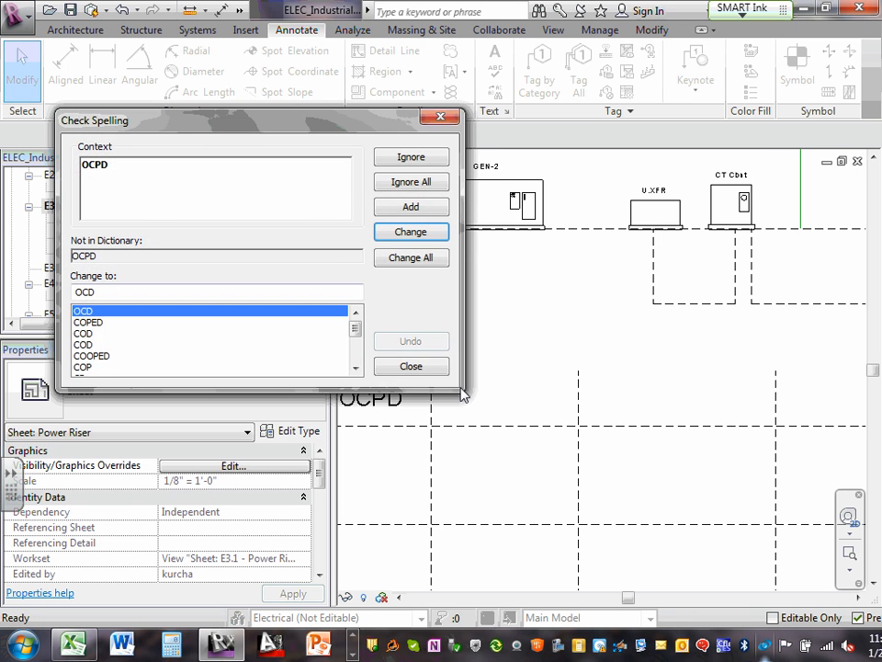
click(421, 371)
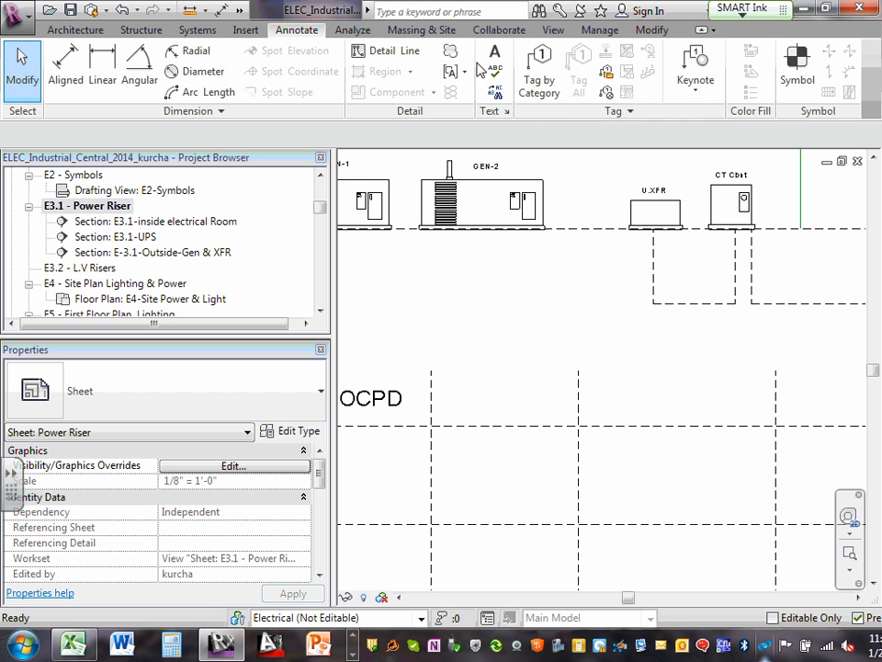
Step: Place 1/4" Arial text notes reading Feeder Size and Notes in the header cells of the table's third and fourth columns
click(493, 55)
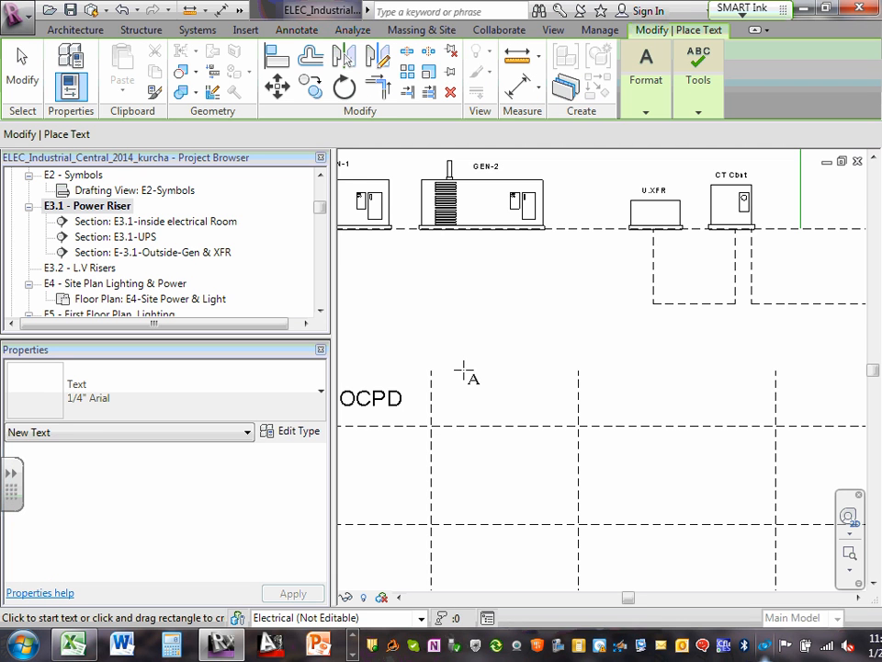
scroll(453, 406, down, 2)
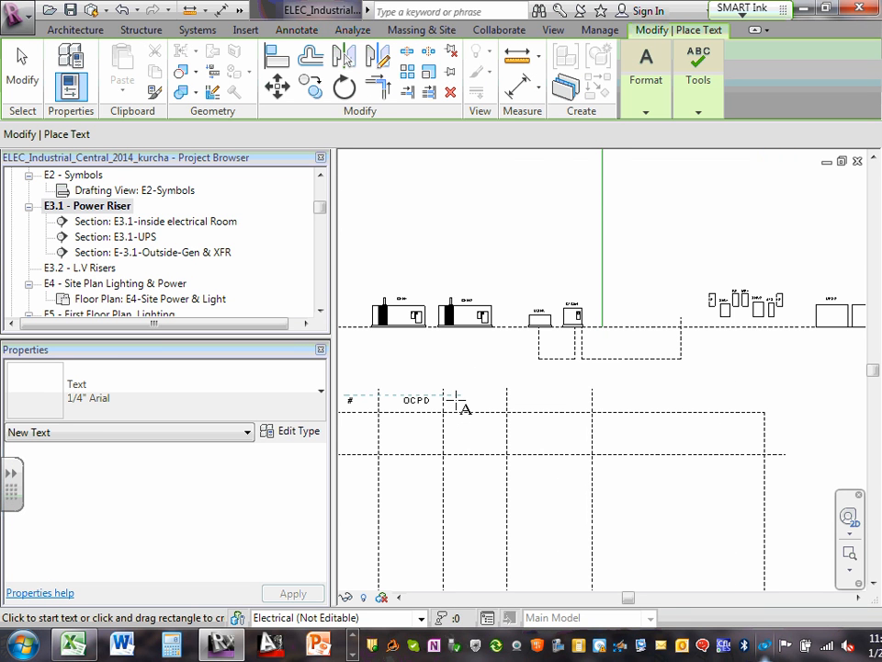
click(453, 402)
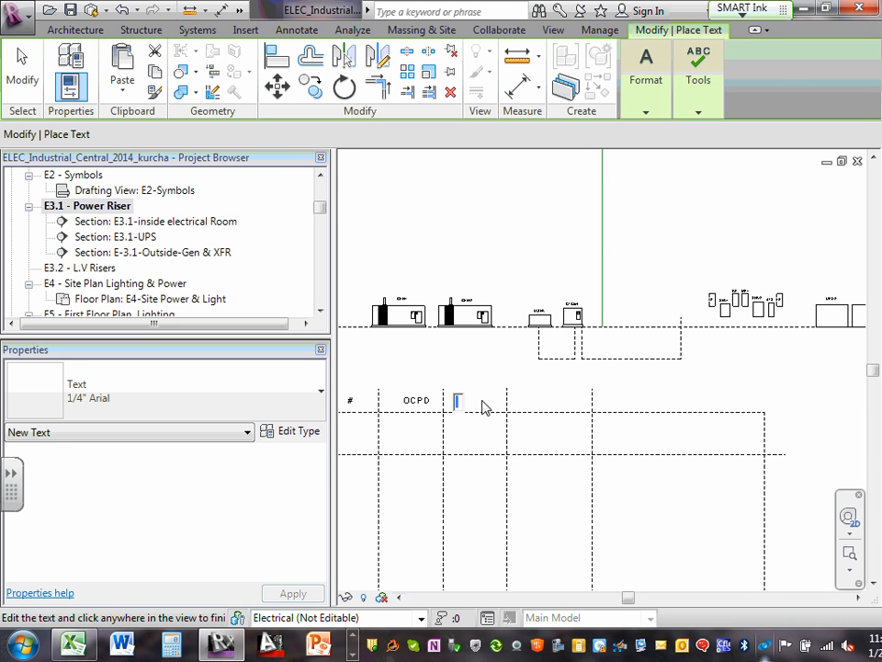
text(Feeder Size)
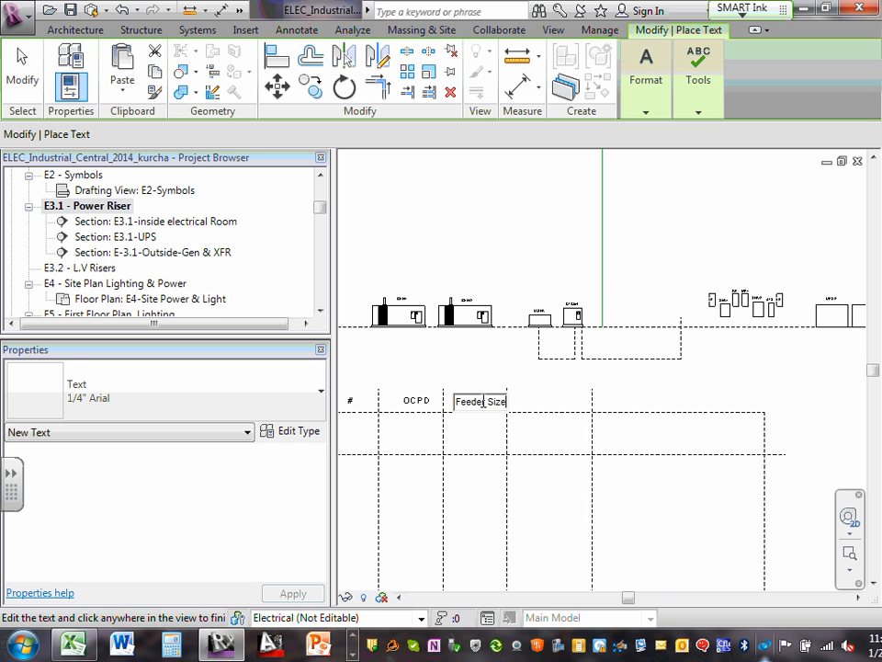
click(547, 397)
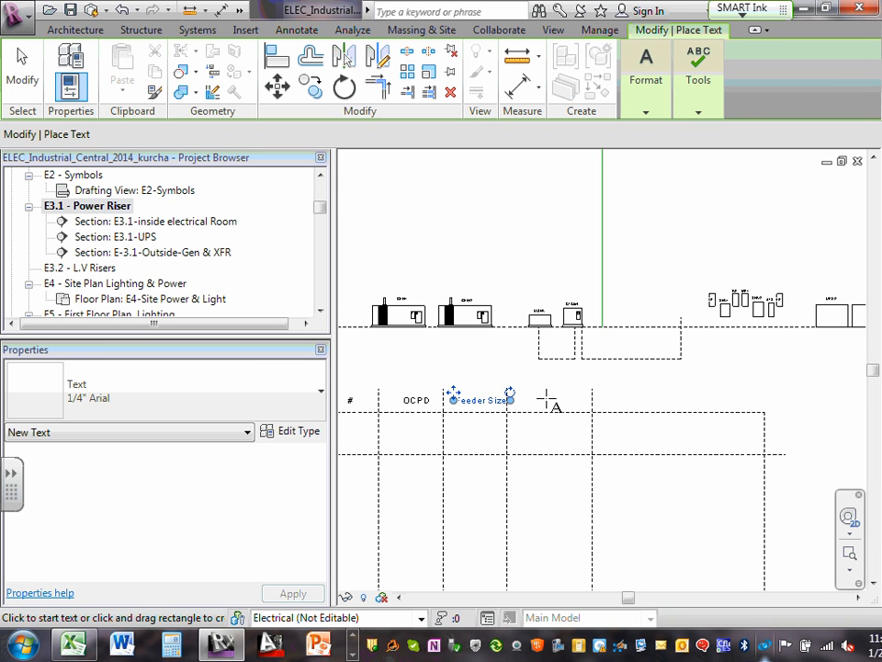
click(547, 397)
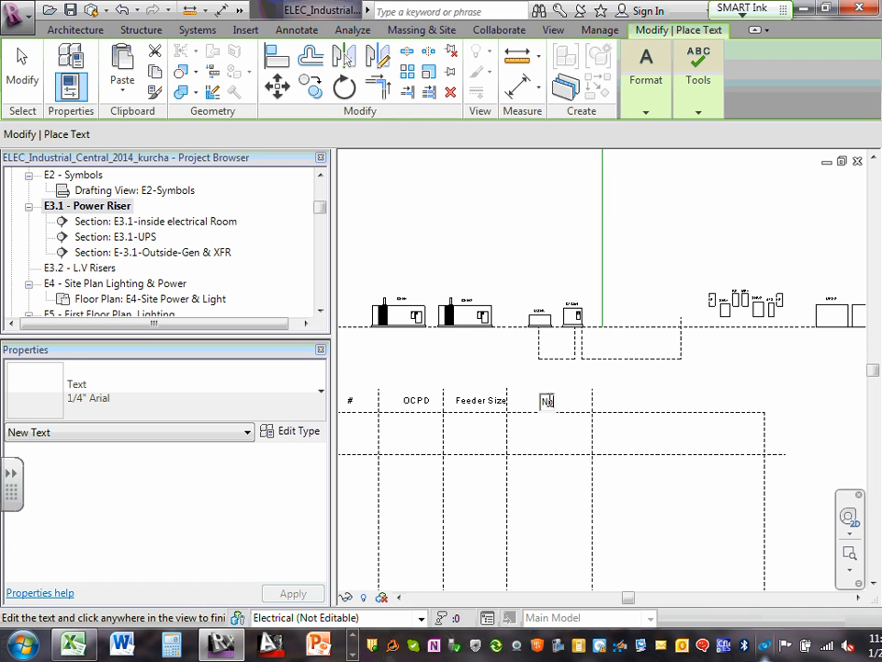
text(Notes)
click(557, 430)
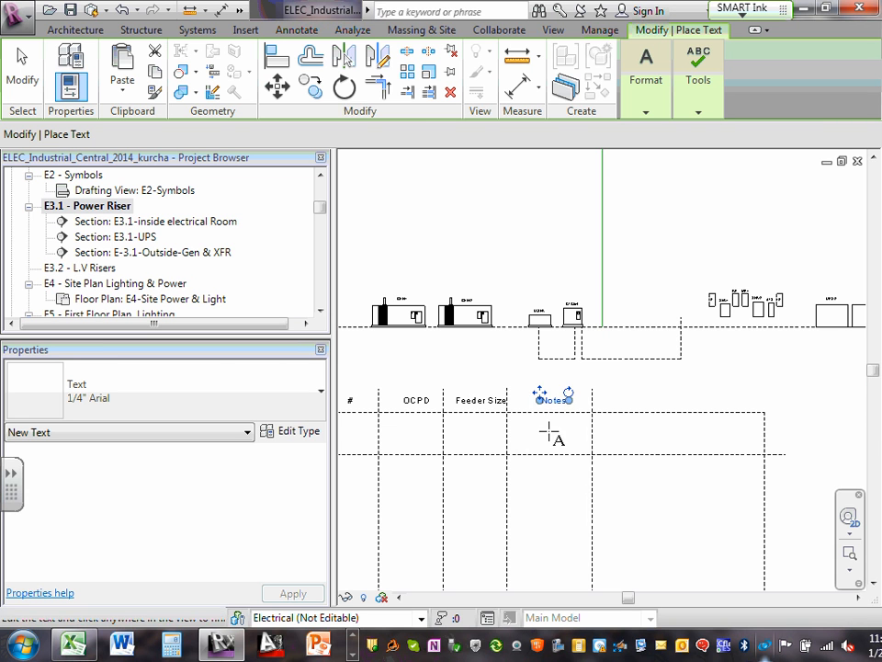
Step: Place a 1/4" Arial text note reading 1 in the first row's cell beneath the # heading
scroll(567, 417, down, 4)
scroll(460, 437, up, 4)
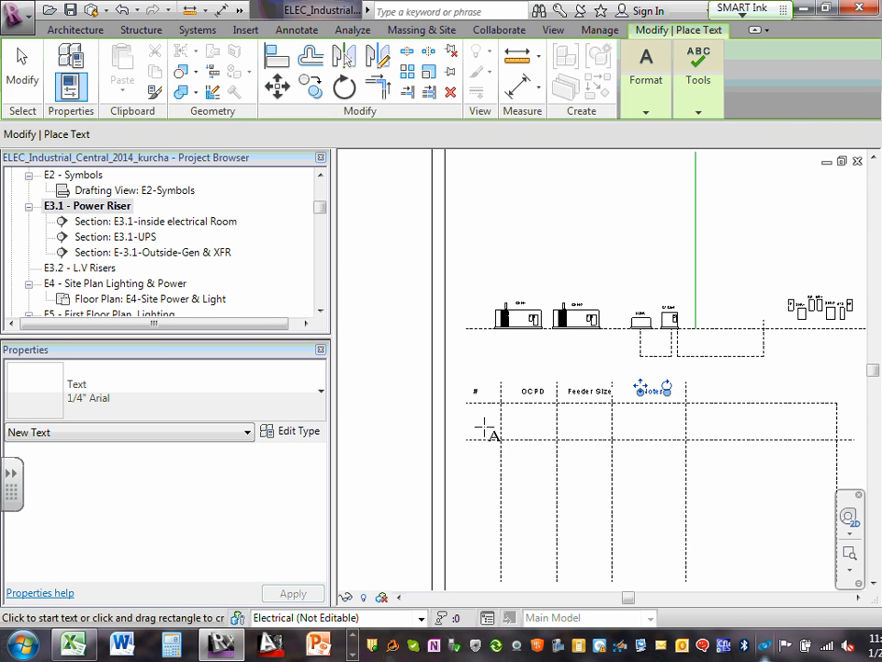
click(476, 425)
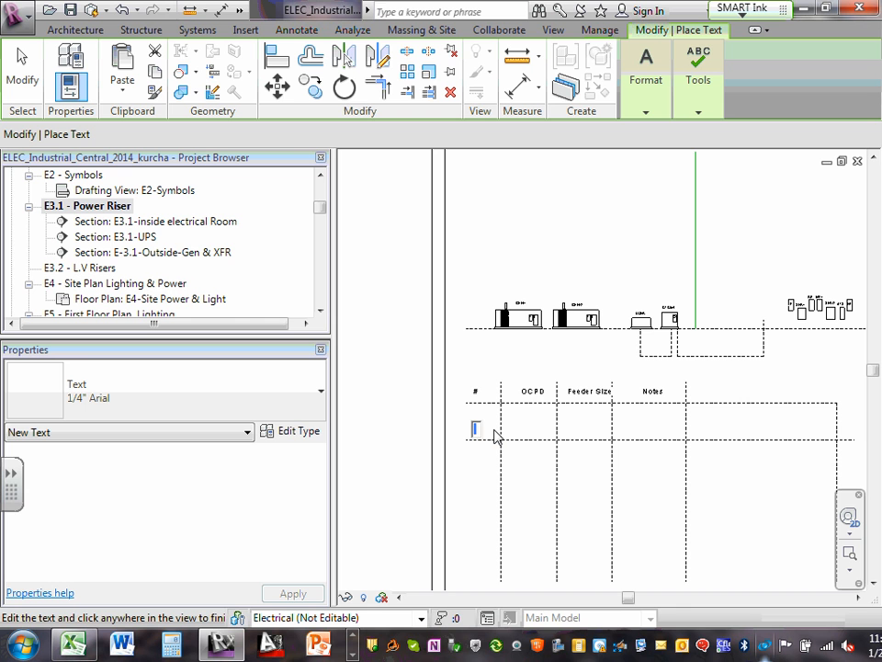
text(1)
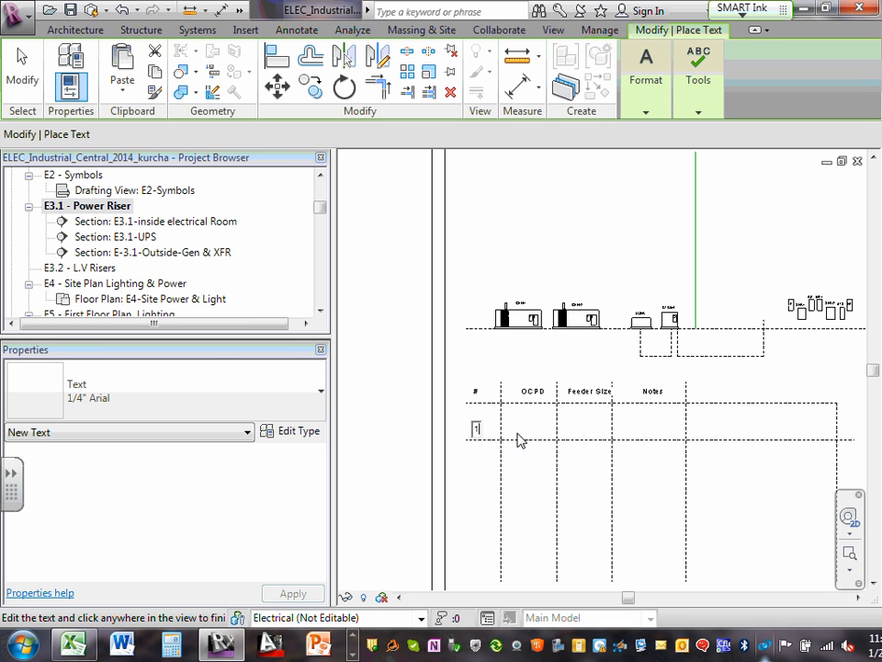
click(528, 430)
click(525, 425)
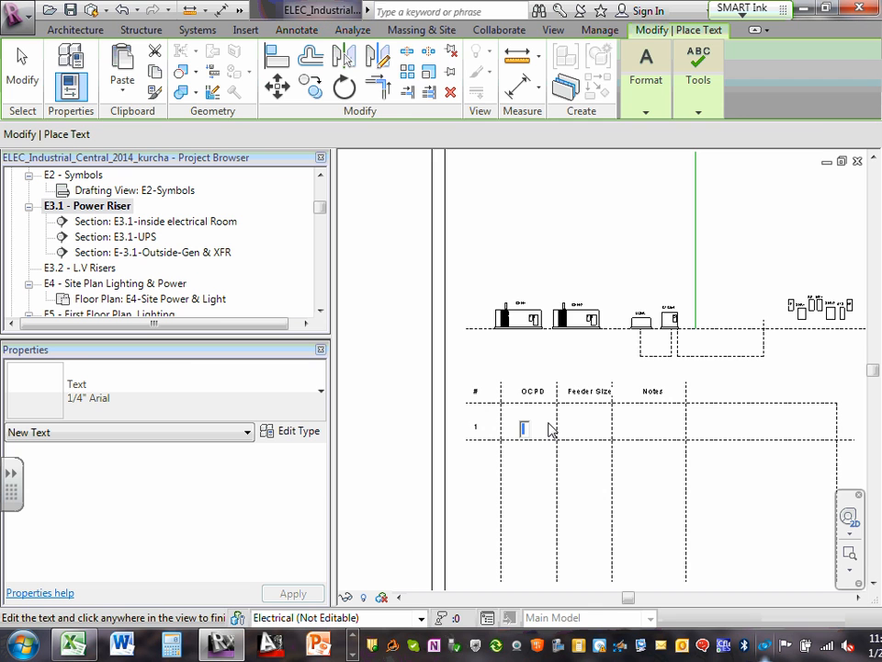
click(550, 427)
scroll(539, 428, down, 3)
key(Escape)
key(Escape)
Step: Change the line style of the vertical table line between the OCPD and Feeder Size columns to Lines
scroll(636, 445, up, 3)
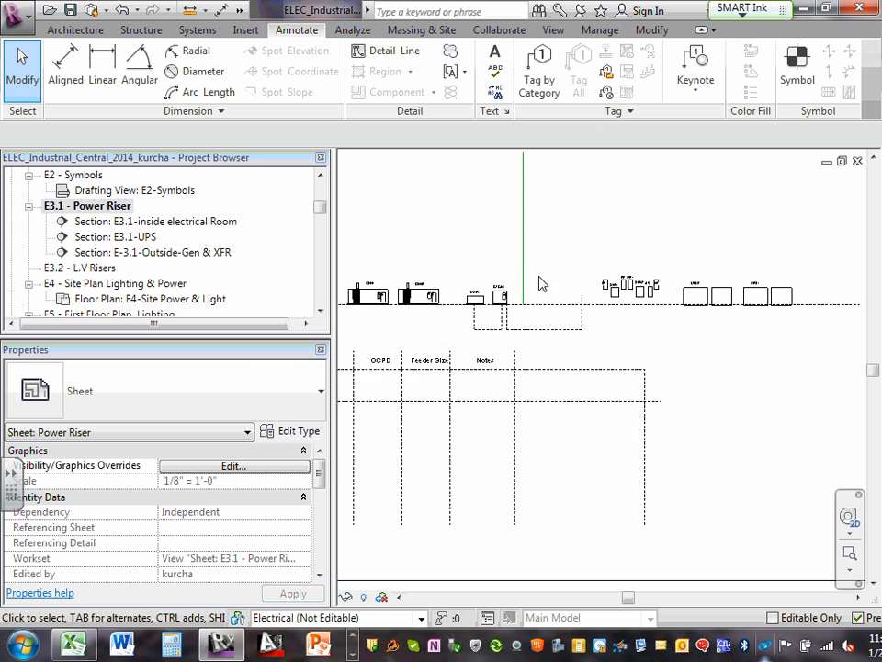
scroll(541, 281, down, 3)
scroll(464, 331, up, 5)
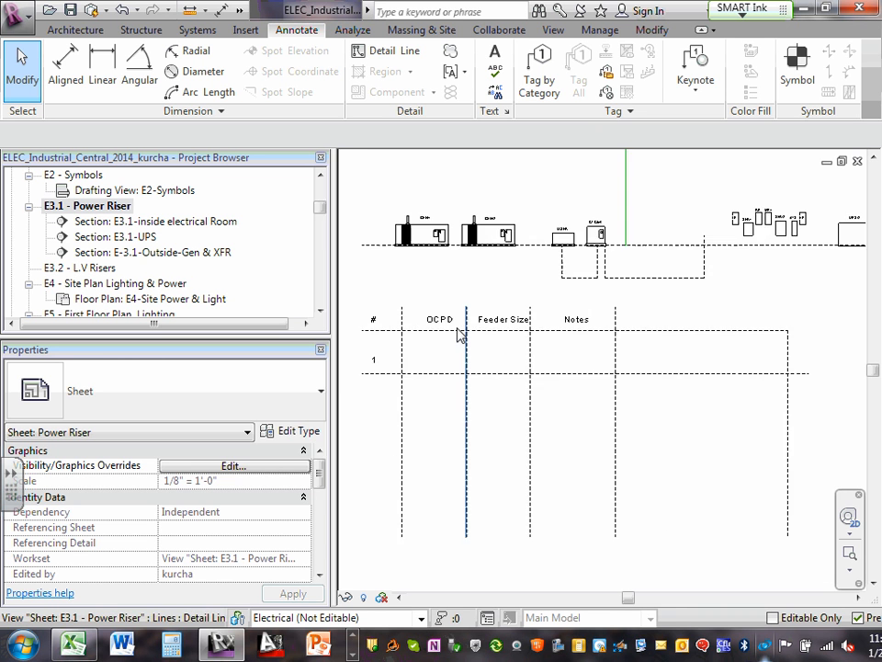
scroll(469, 324, down, 5)
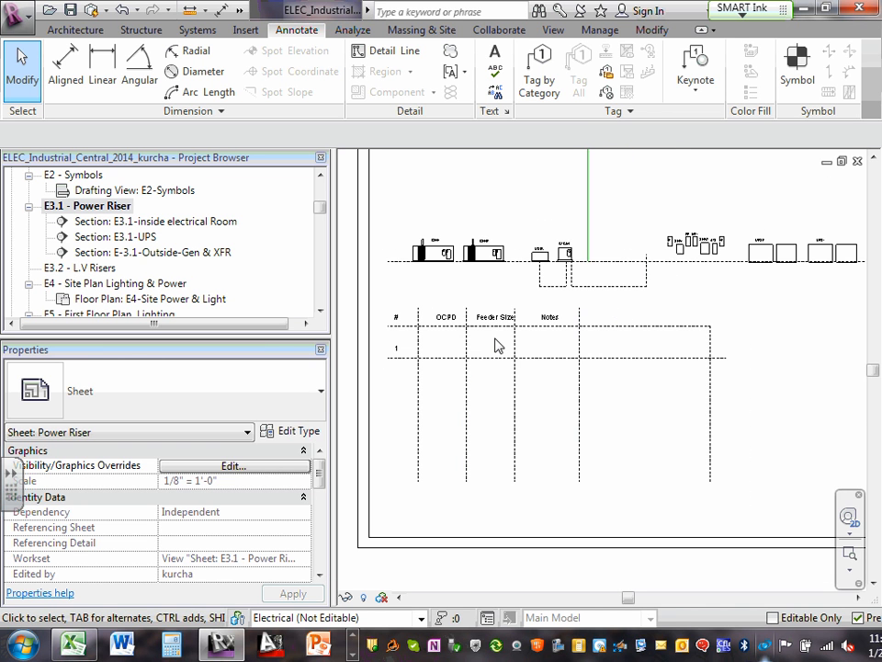
click(466, 349)
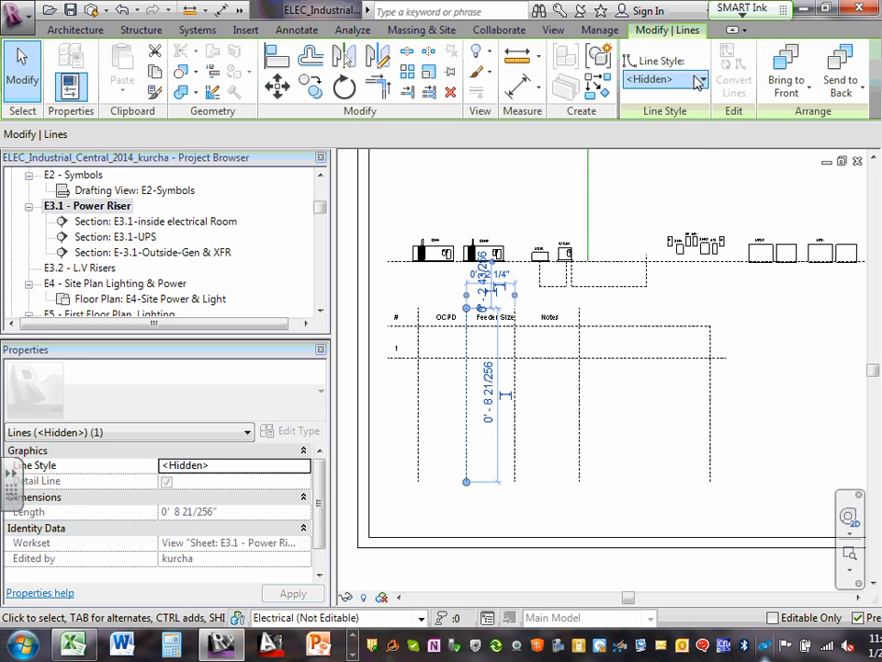
click(700, 80)
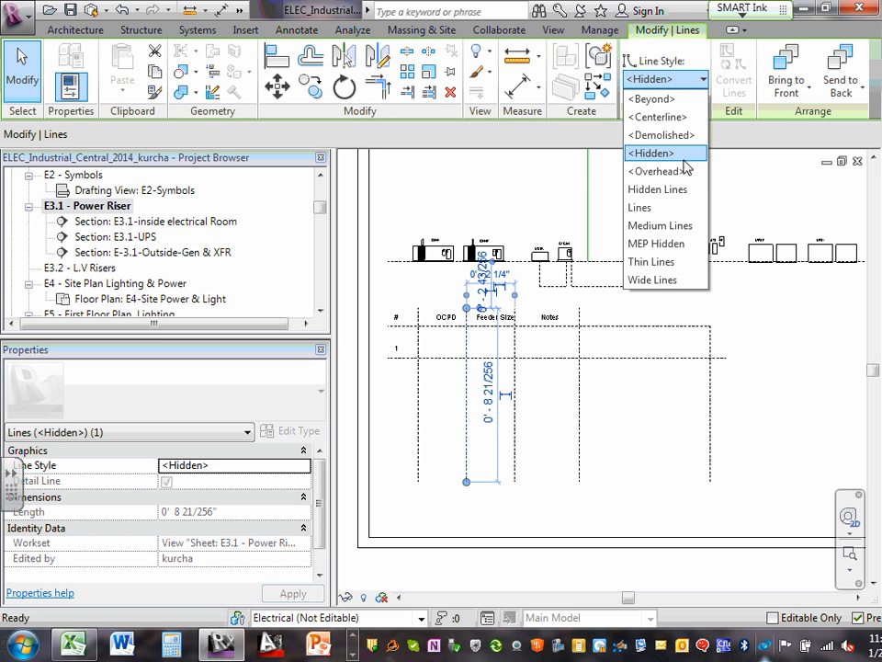
click(662, 207)
click(632, 357)
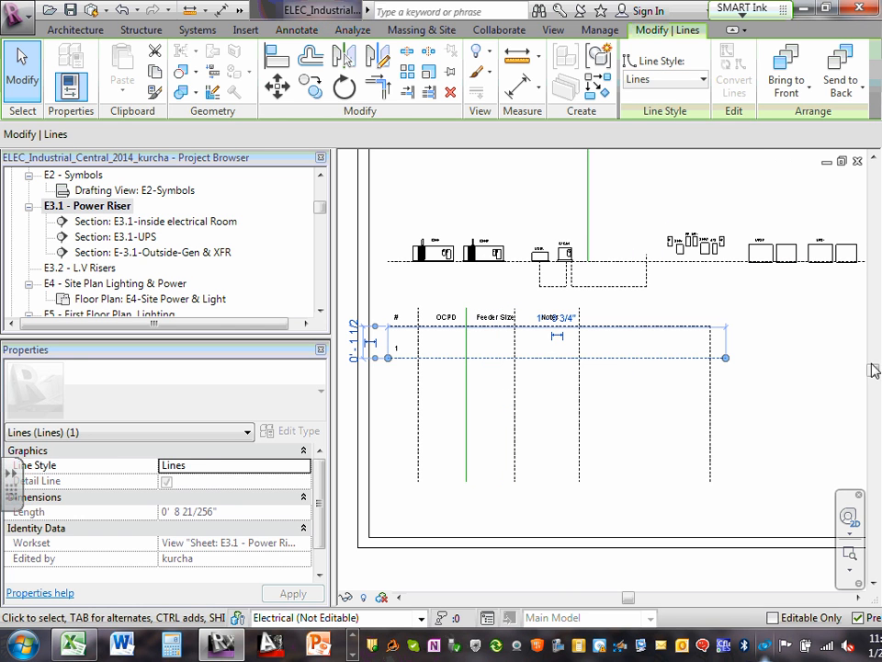
key(Escape)
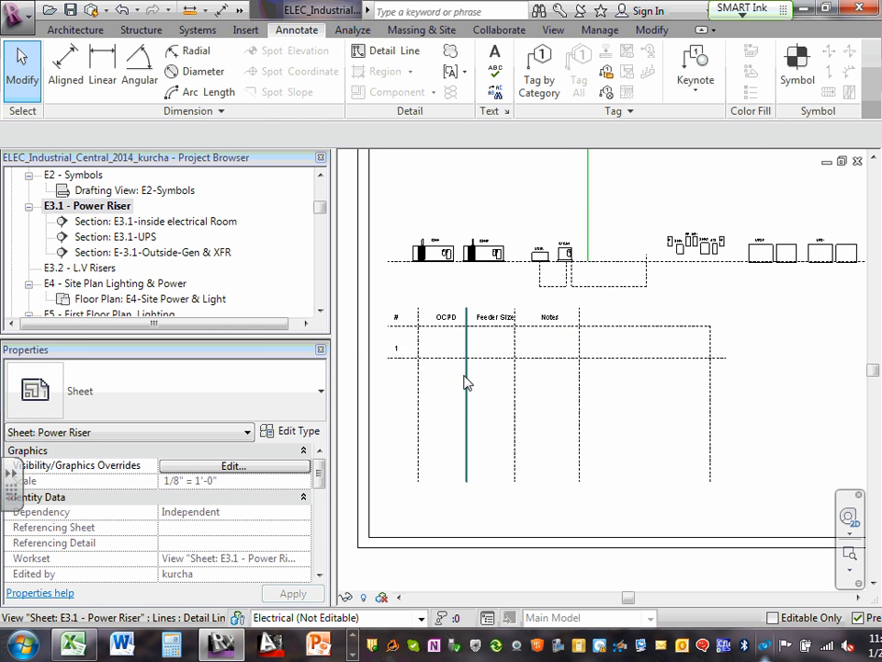
click(465, 382)
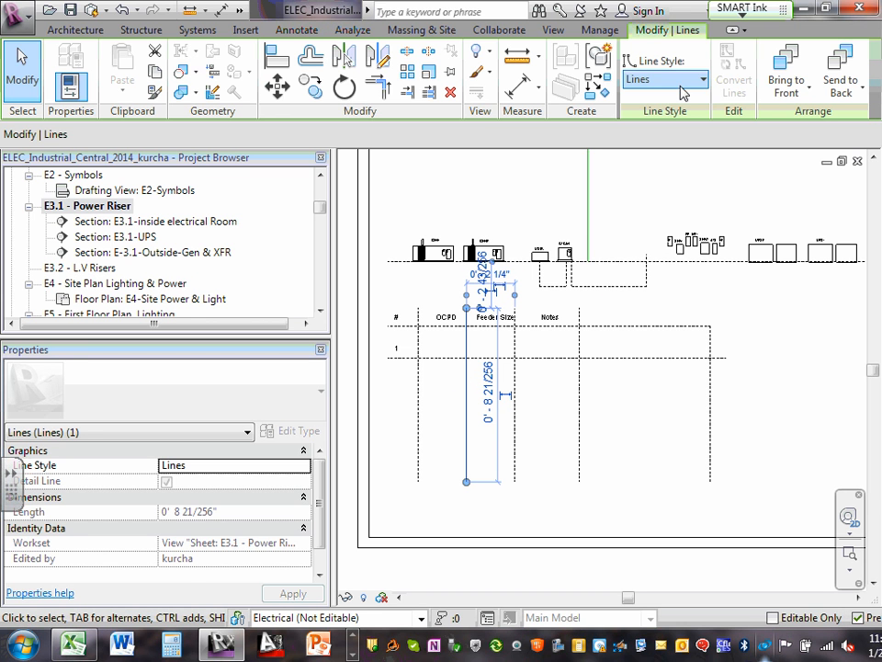
click(533, 216)
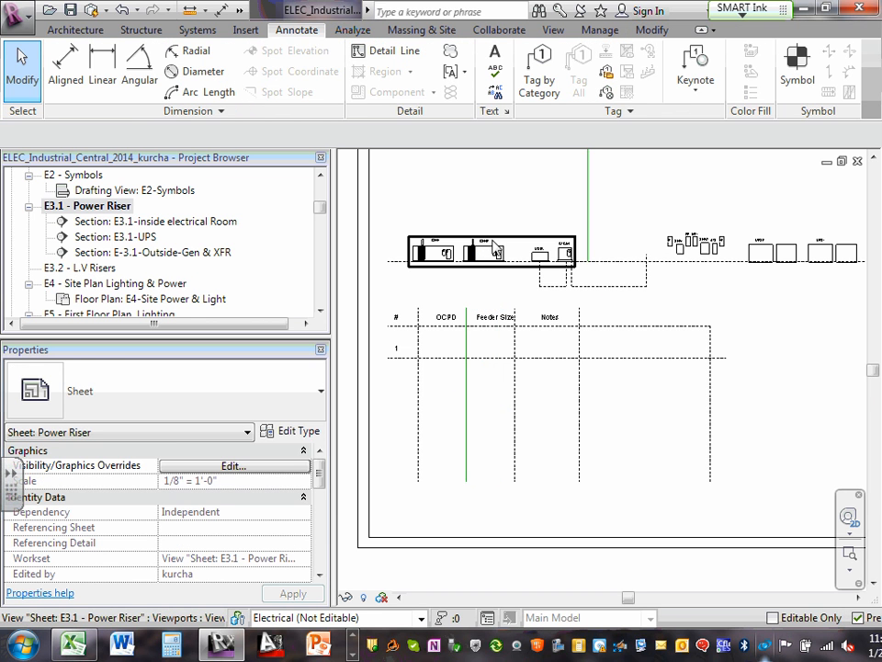
Step: Examine the imported categories, worksets and annotation categories in the Power Riser sheet's Visibility/Graphic Overrides
key(v)
key(g)
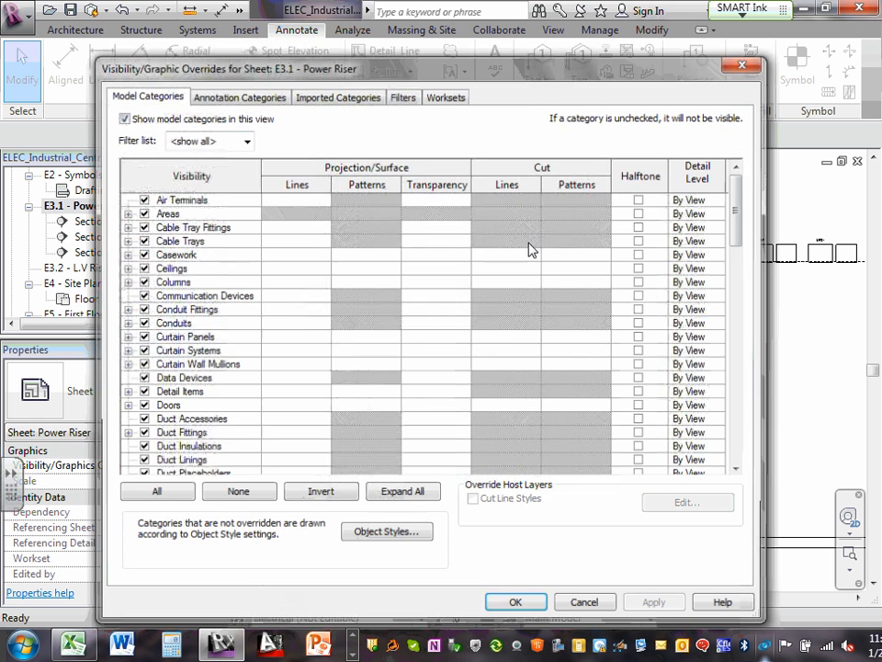
click(353, 97)
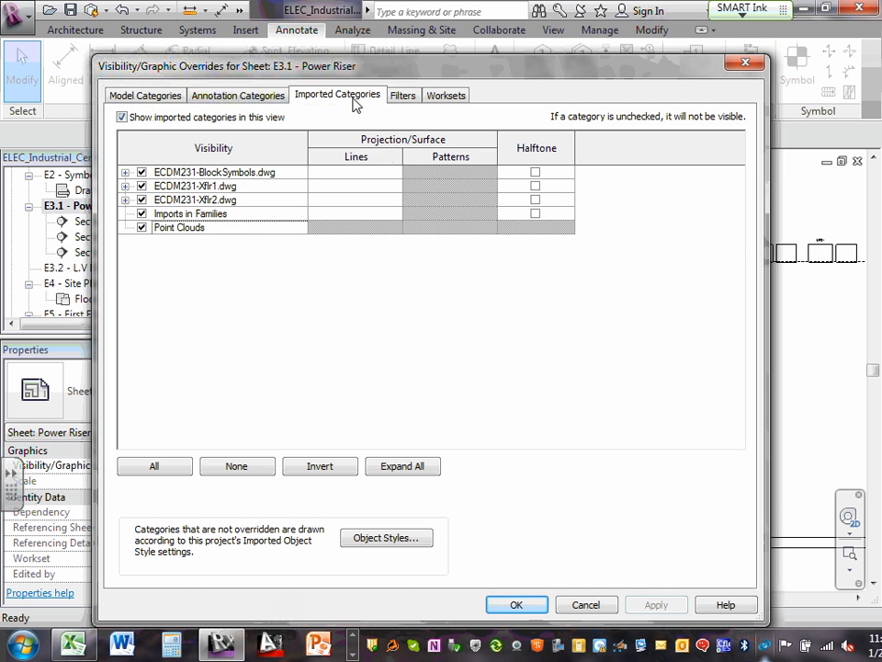
click(458, 95)
click(255, 96)
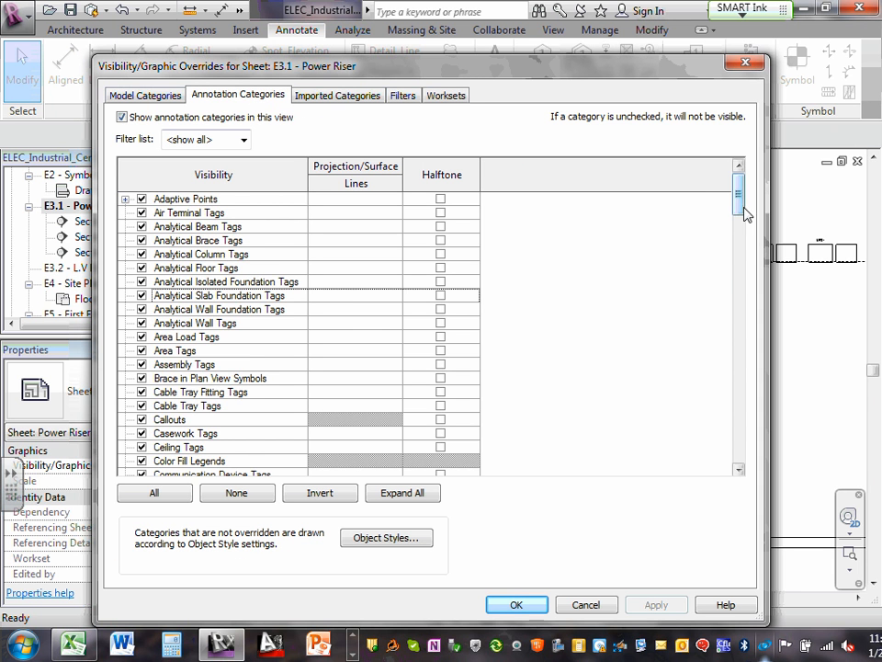
drag(740, 191, 694, 411)
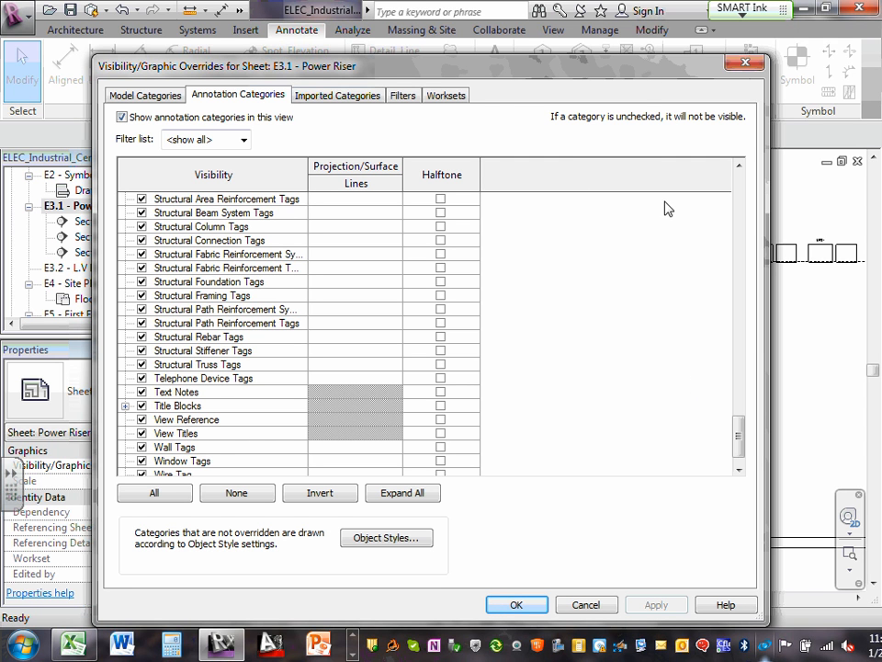
drag(745, 450, 735, 189)
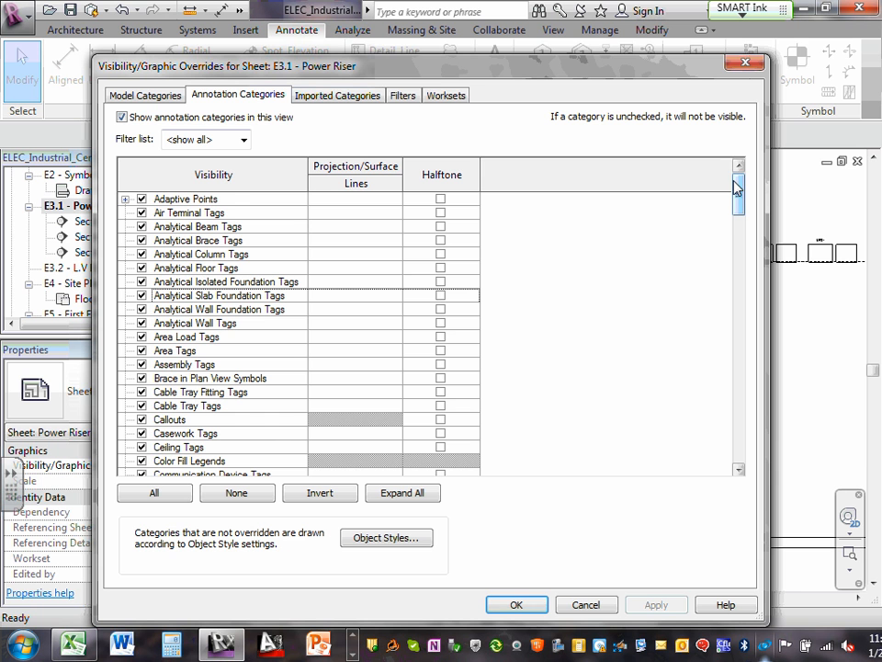
click(749, 66)
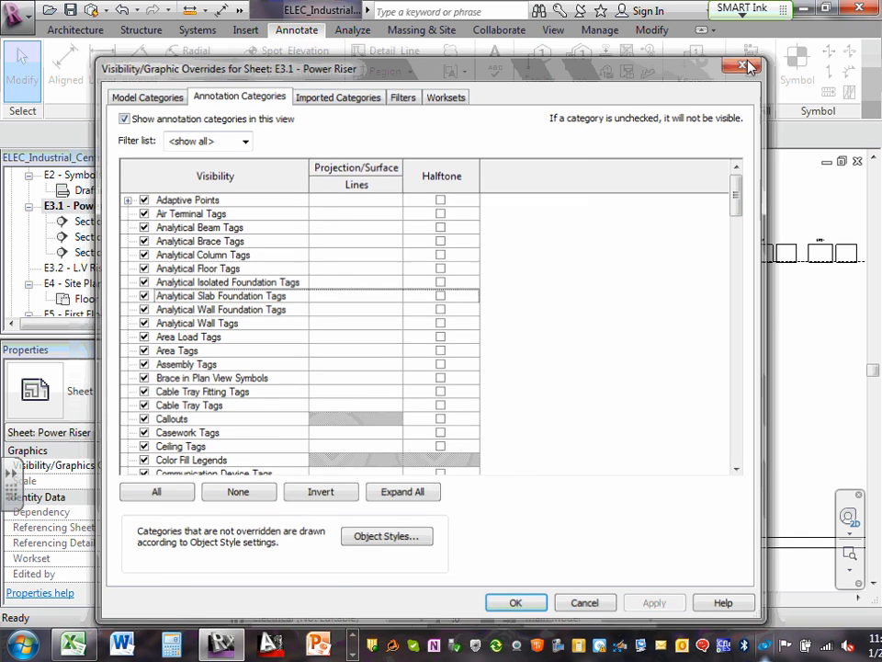
Step: Synchronize the project with the central file immediately, without modifying the synchronization settings
scroll(578, 363, down, 3)
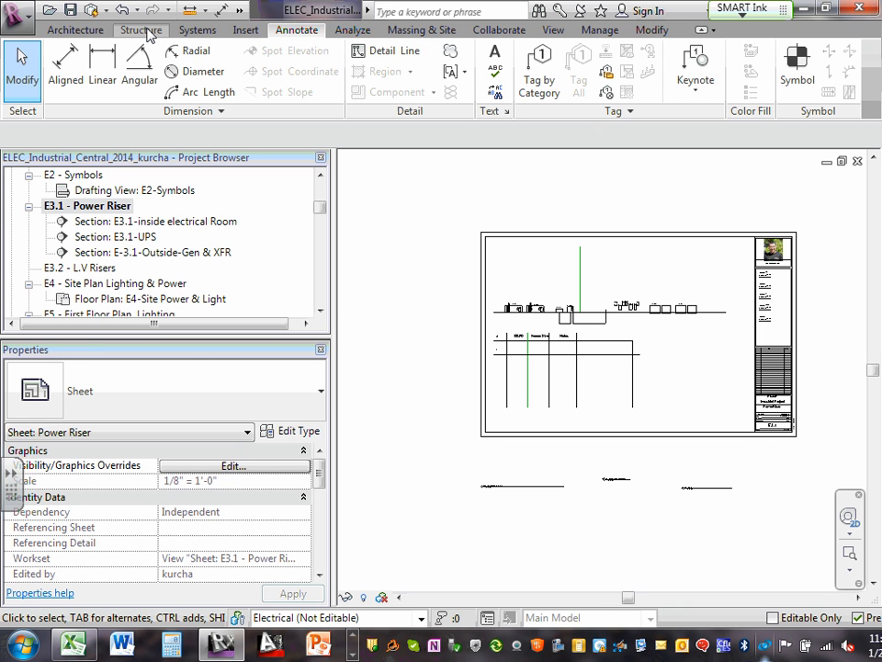
click(61, 33)
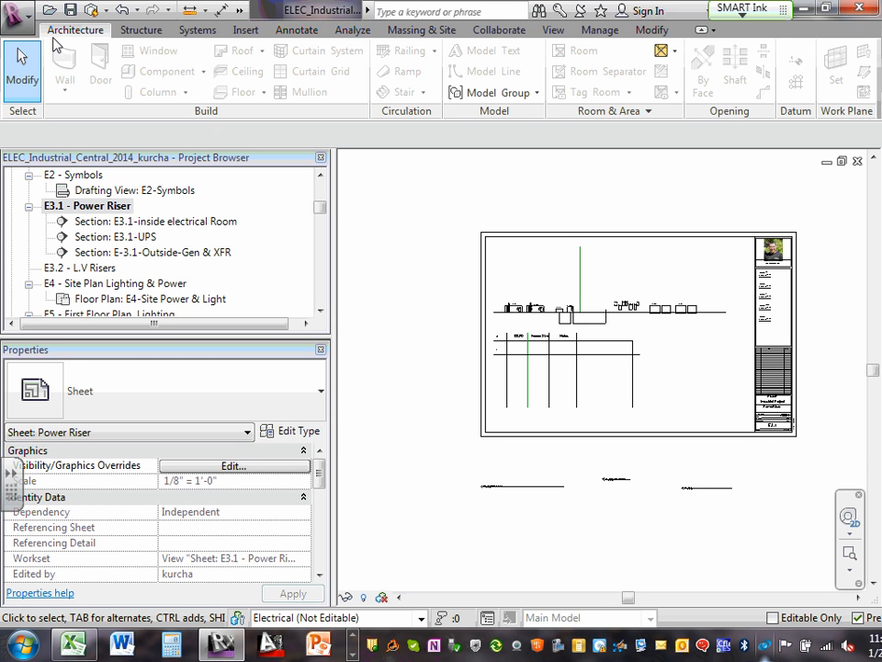
click(506, 31)
click(337, 96)
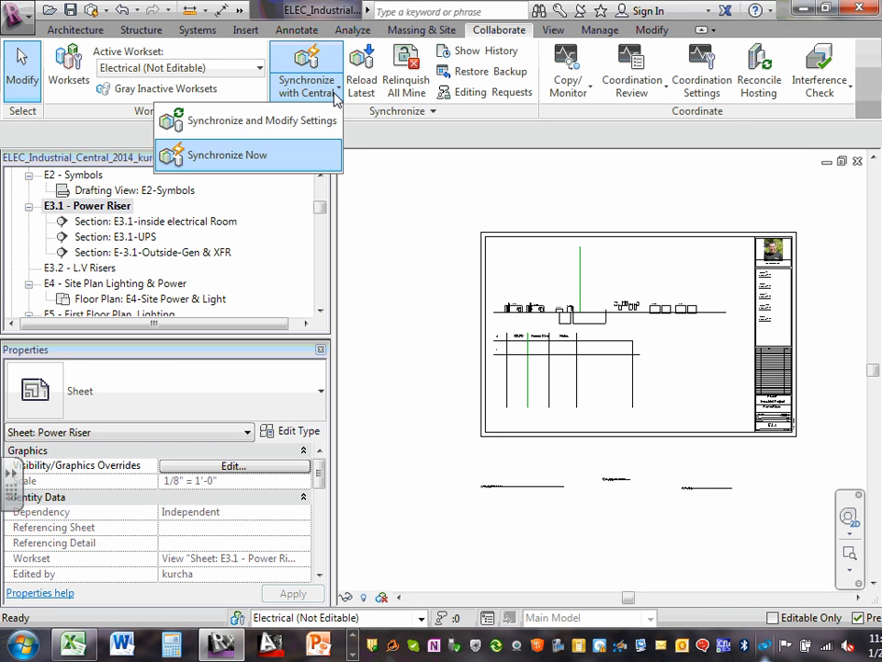
click(255, 154)
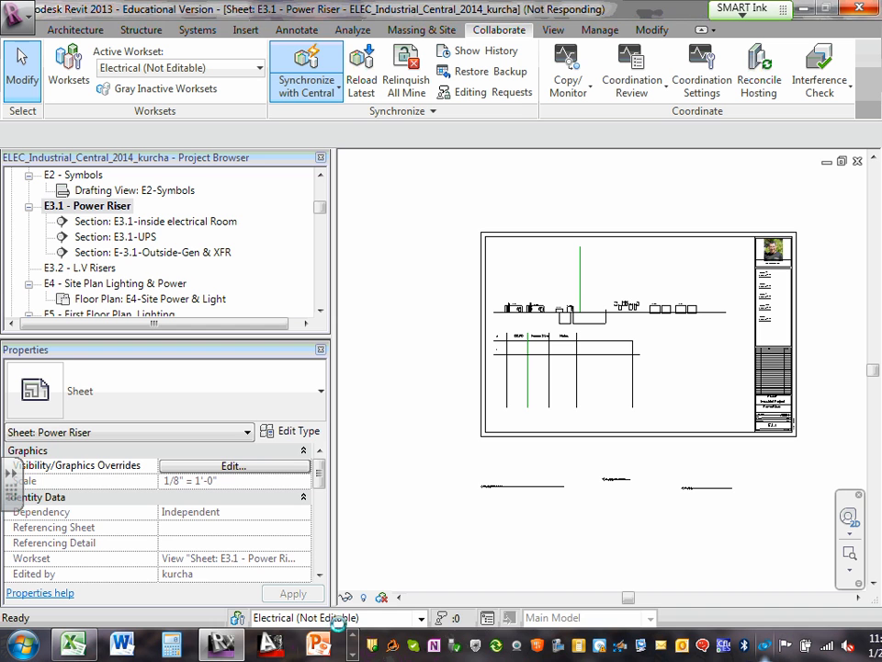
click(353, 648)
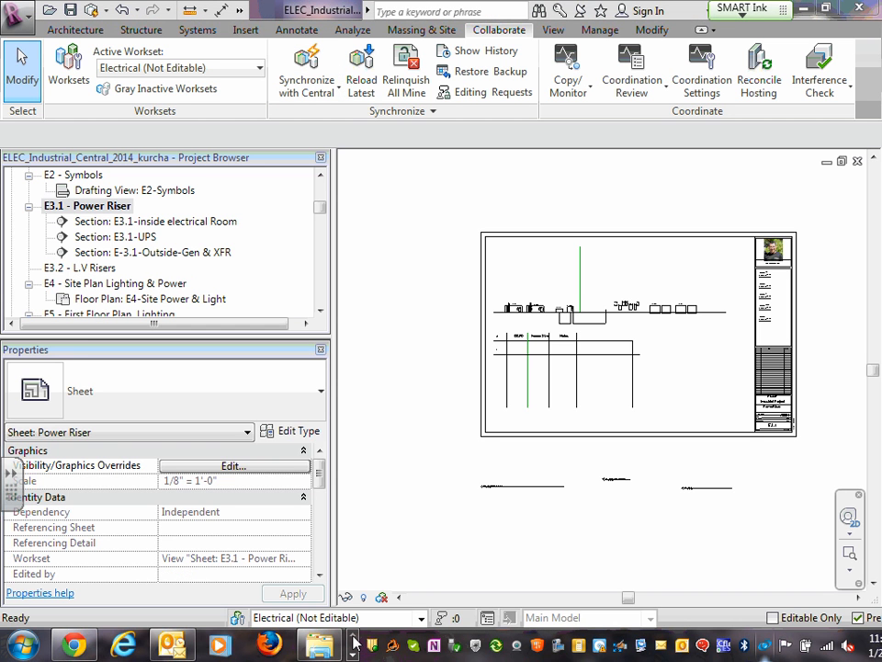